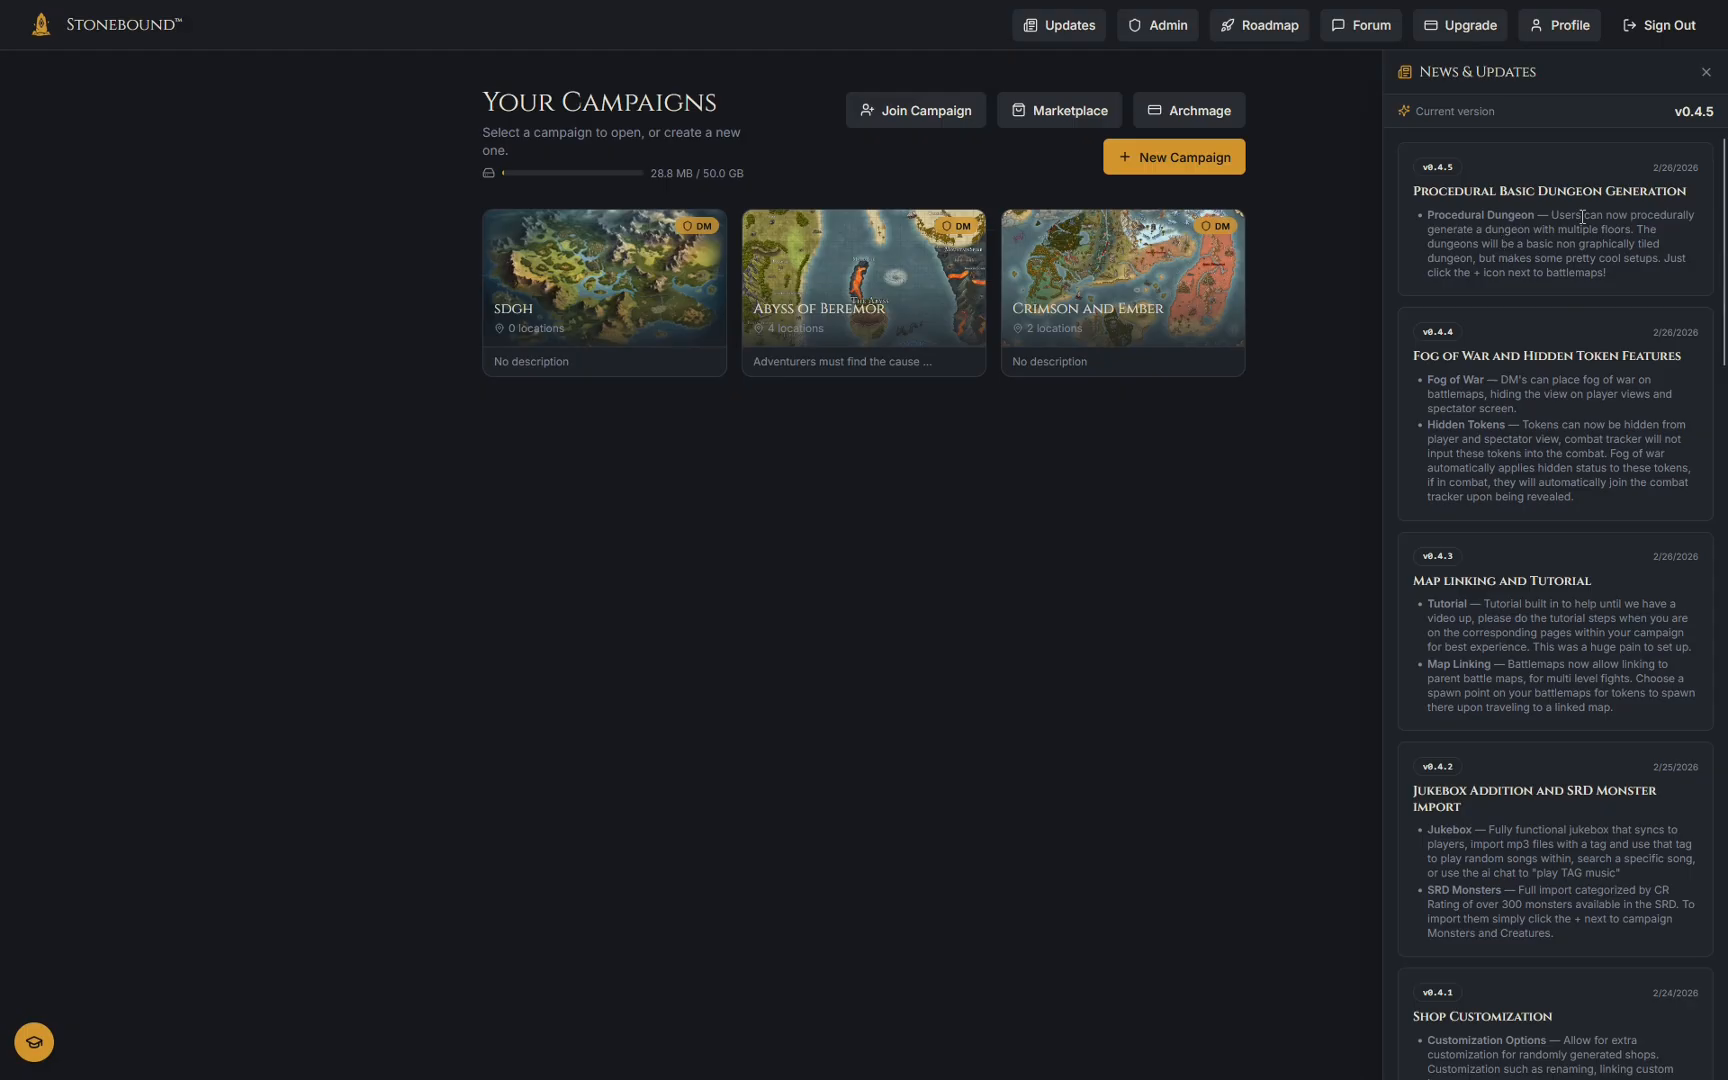
Look through the latest release notes in the news and updates list and close it.
{"action": "scroll", "coordinate": [1582, 216], "scroll_direction": "down", "scroll_amount": 5}
{"action": "scroll", "coordinate": [1584, 223], "scroll_direction": "up", "scroll_amount": 5}
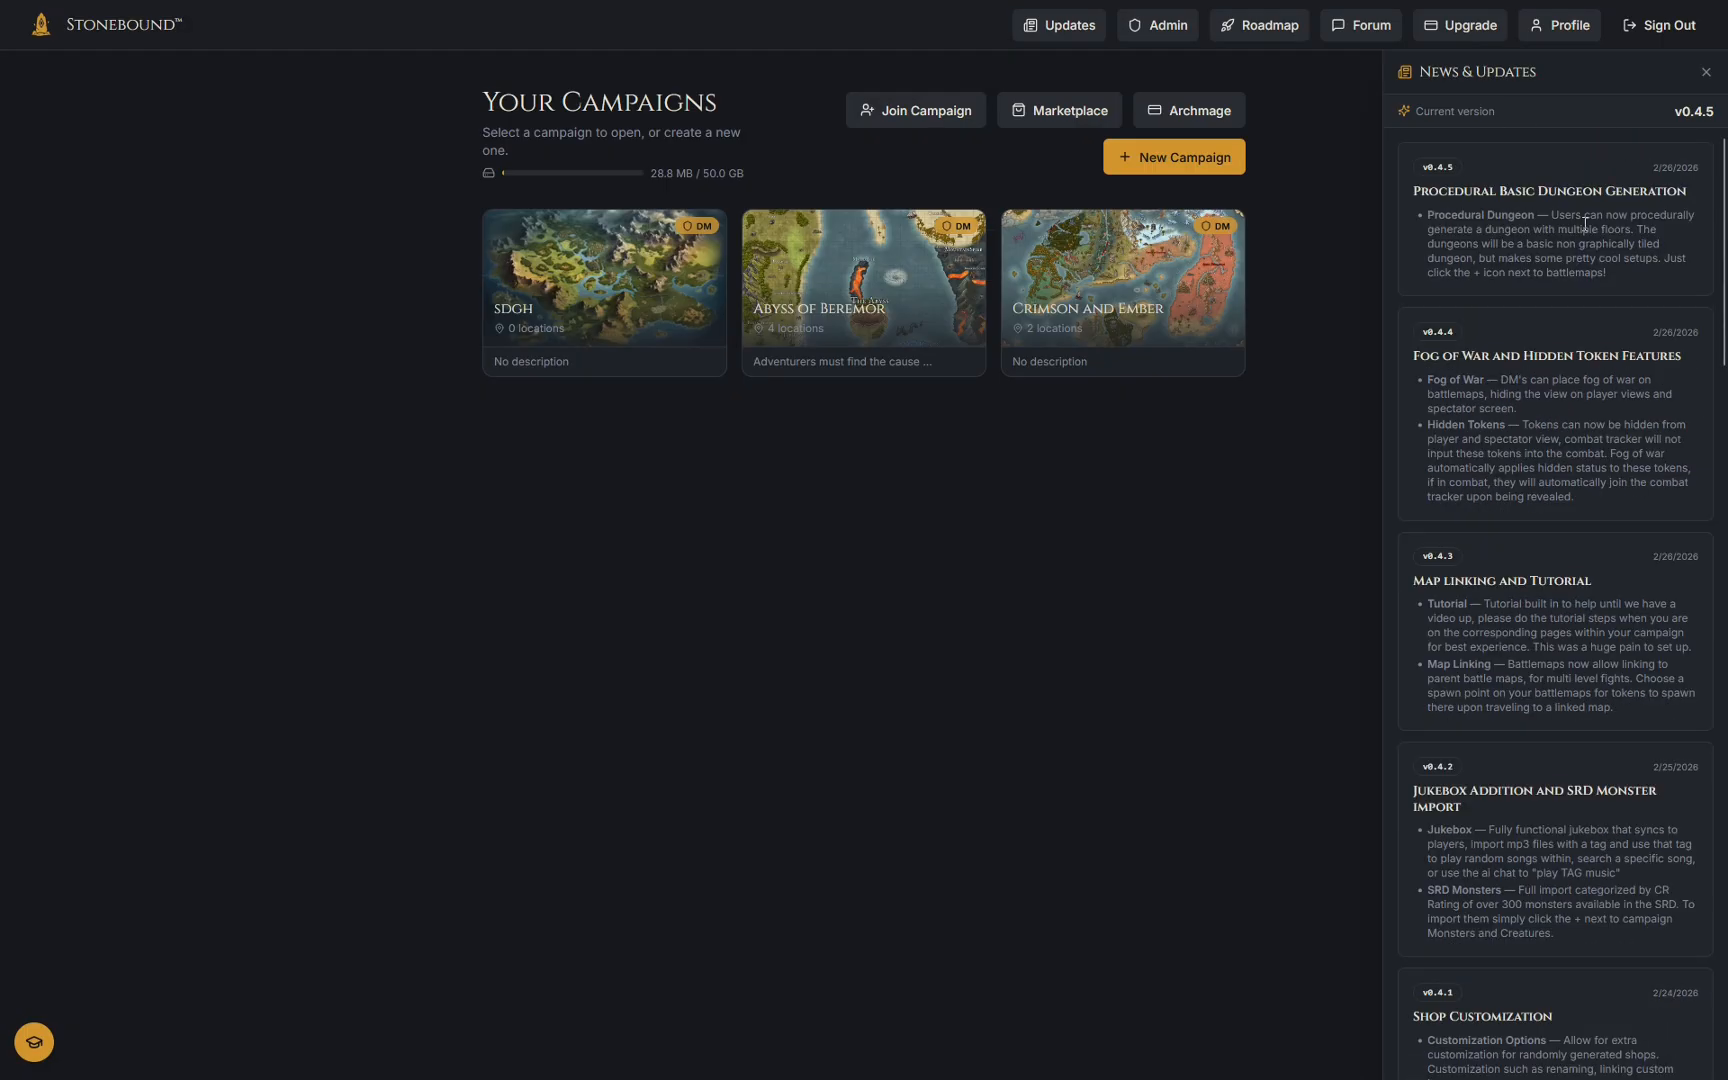
{"action": "left_click", "coordinate": [1703, 74]}
Examine the product roadmap, including the Encounter Generator's upvote control, and the community forum categories, returning to the campaign list.
{"action": "left_click", "coordinate": [1234, 36]}
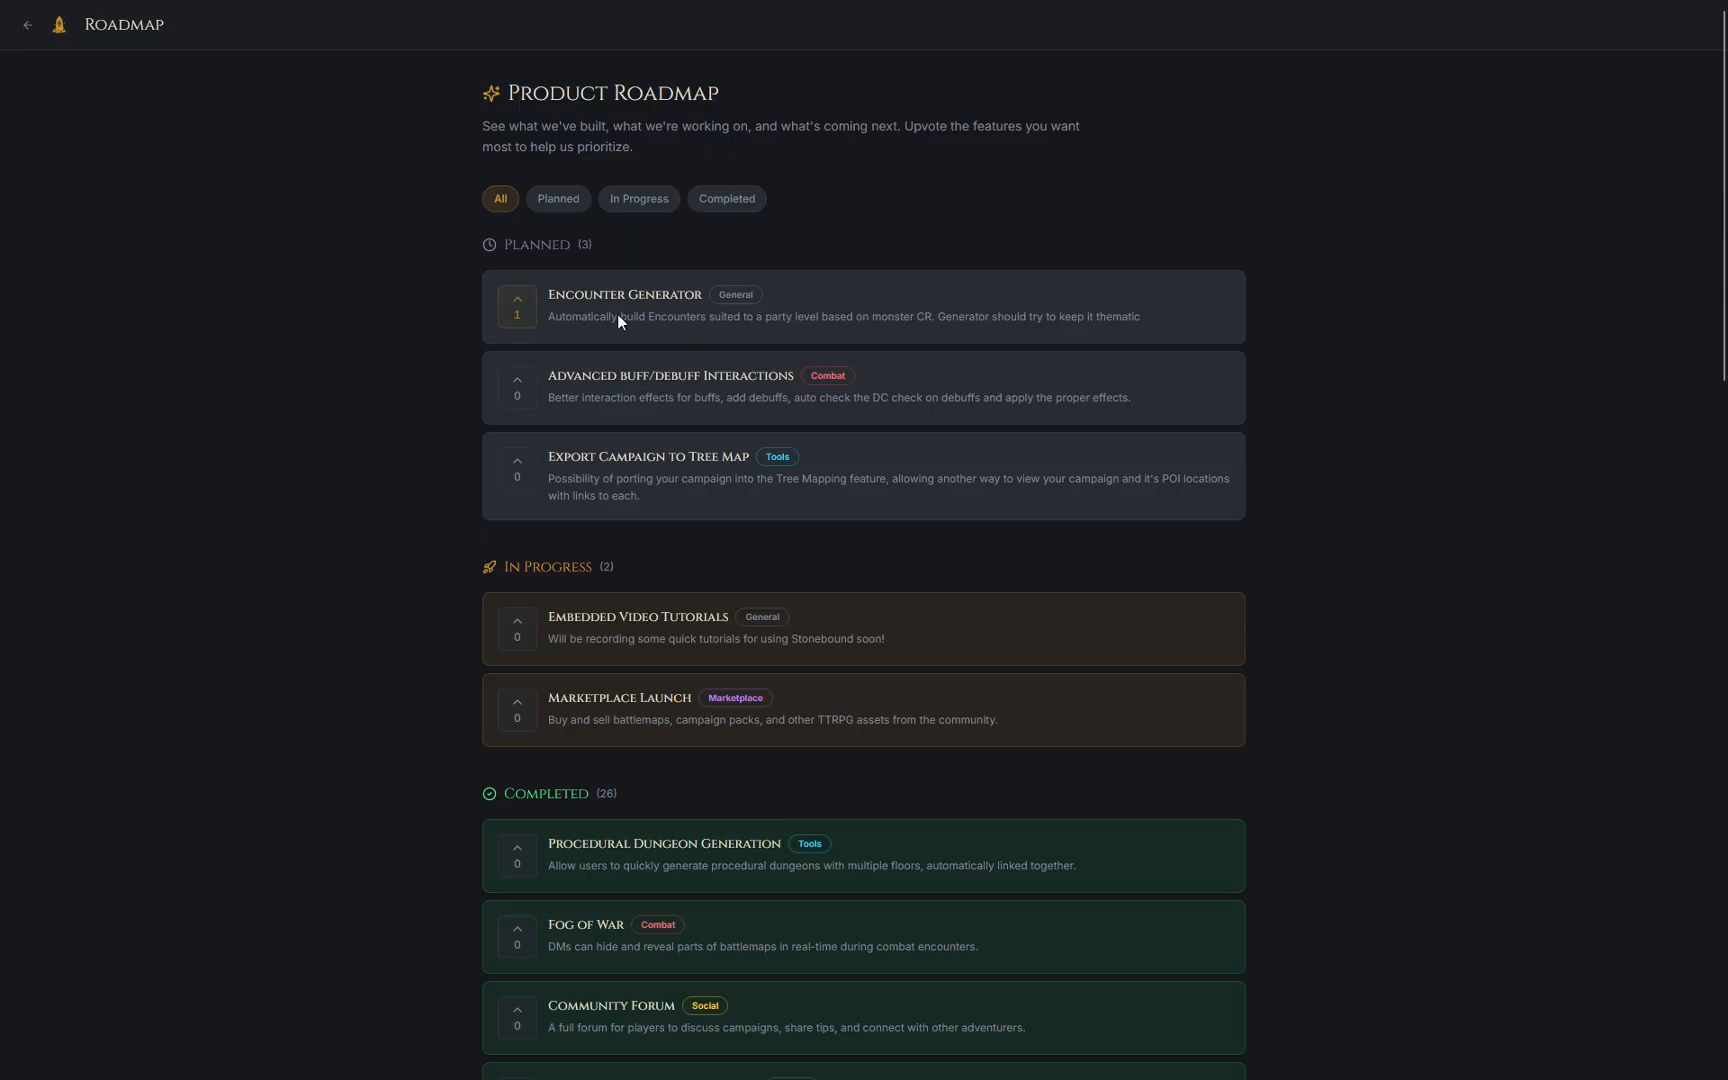
{"action": "left_click", "coordinate": [514, 314]}
{"action": "left_click", "coordinate": [527, 325]}
{"action": "left_click_drag", "start_coordinate": [541, 250], "coordinate": [597, 232]}
{"action": "left_click", "coordinate": [631, 248]}
{"action": "left_click", "coordinate": [30, 32]}
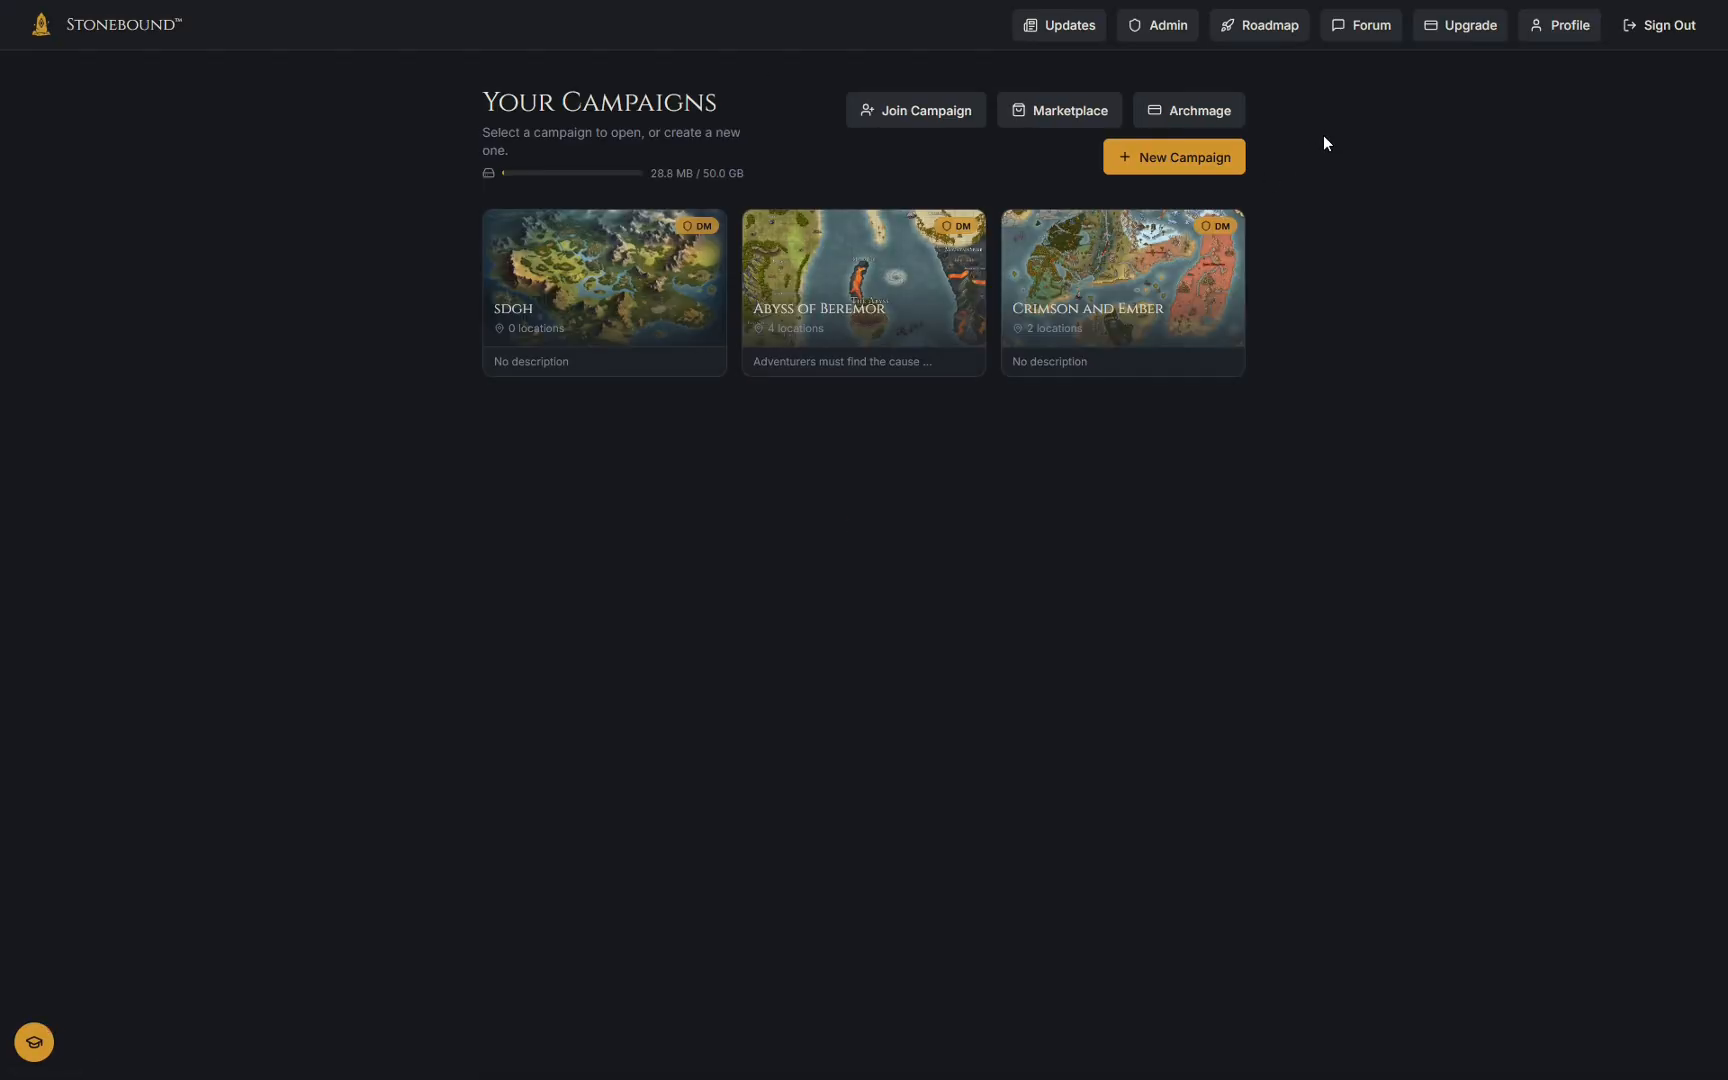
{"action": "left_click", "coordinate": [1365, 30]}
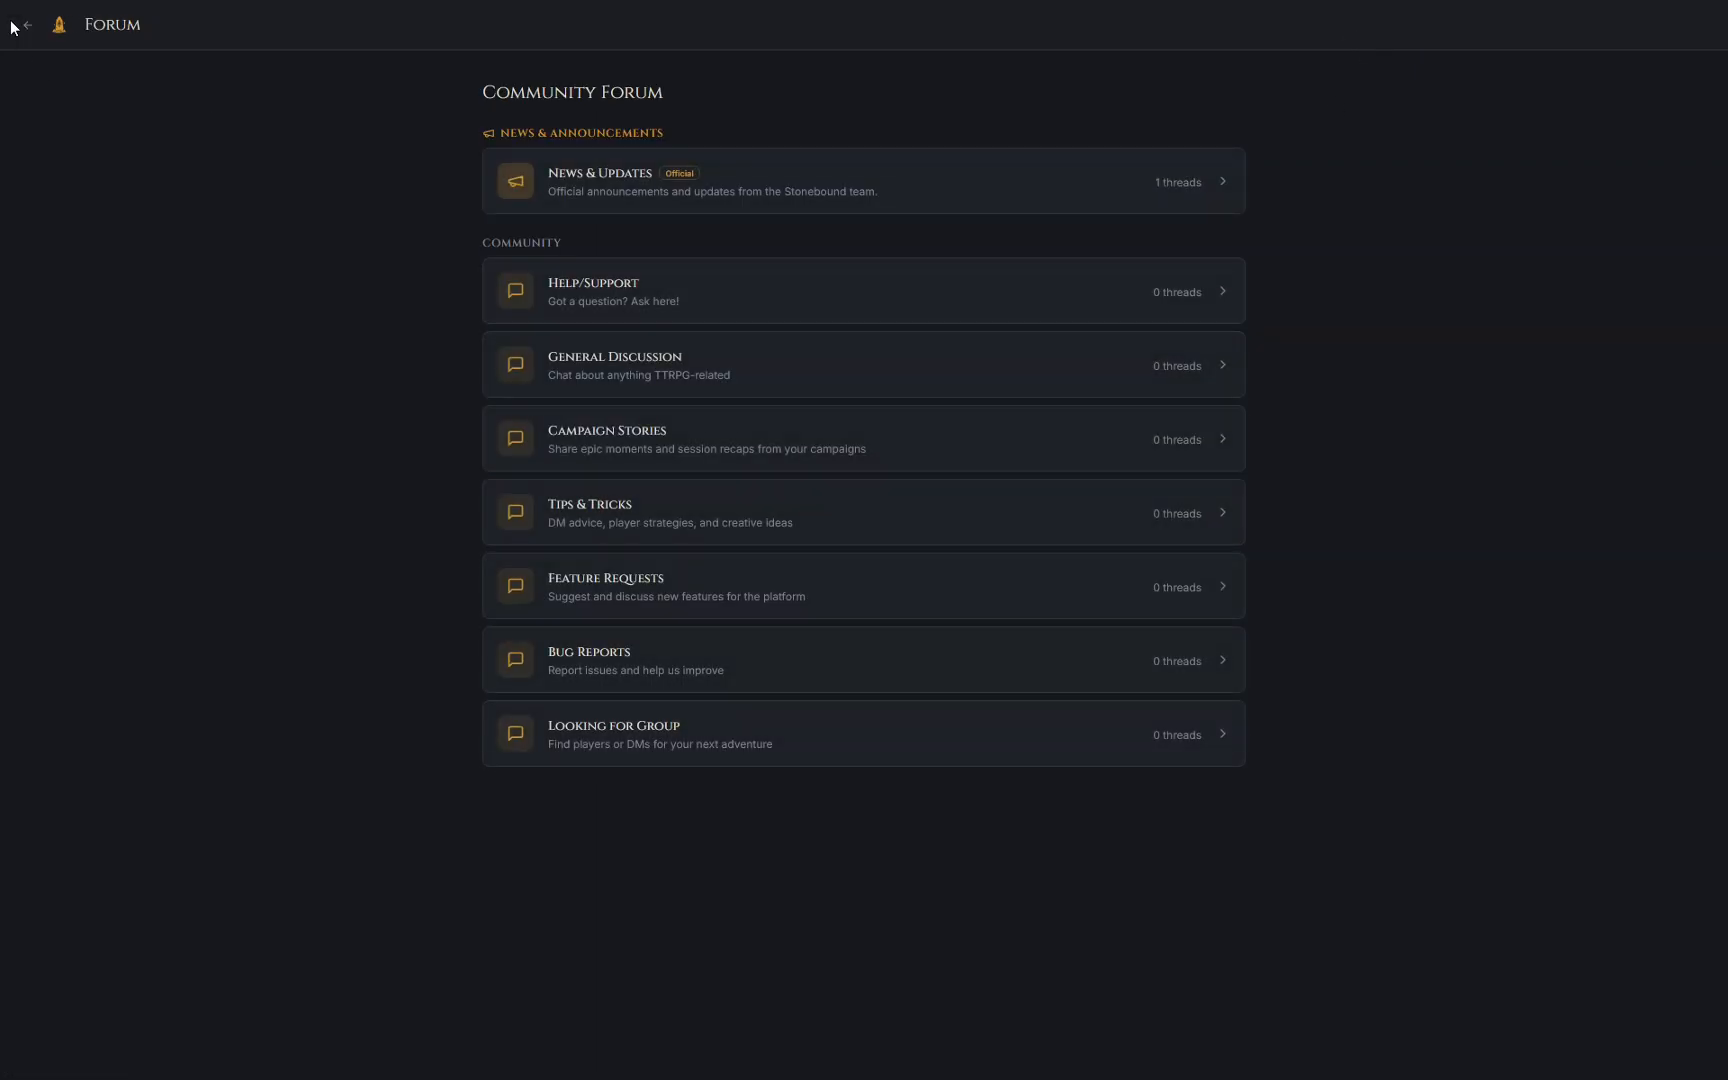
{"action": "left_click", "coordinate": [27, 33]}
Open the account profile for editing and save it with its existing details.
{"action": "left_click", "coordinate": [1552, 36]}
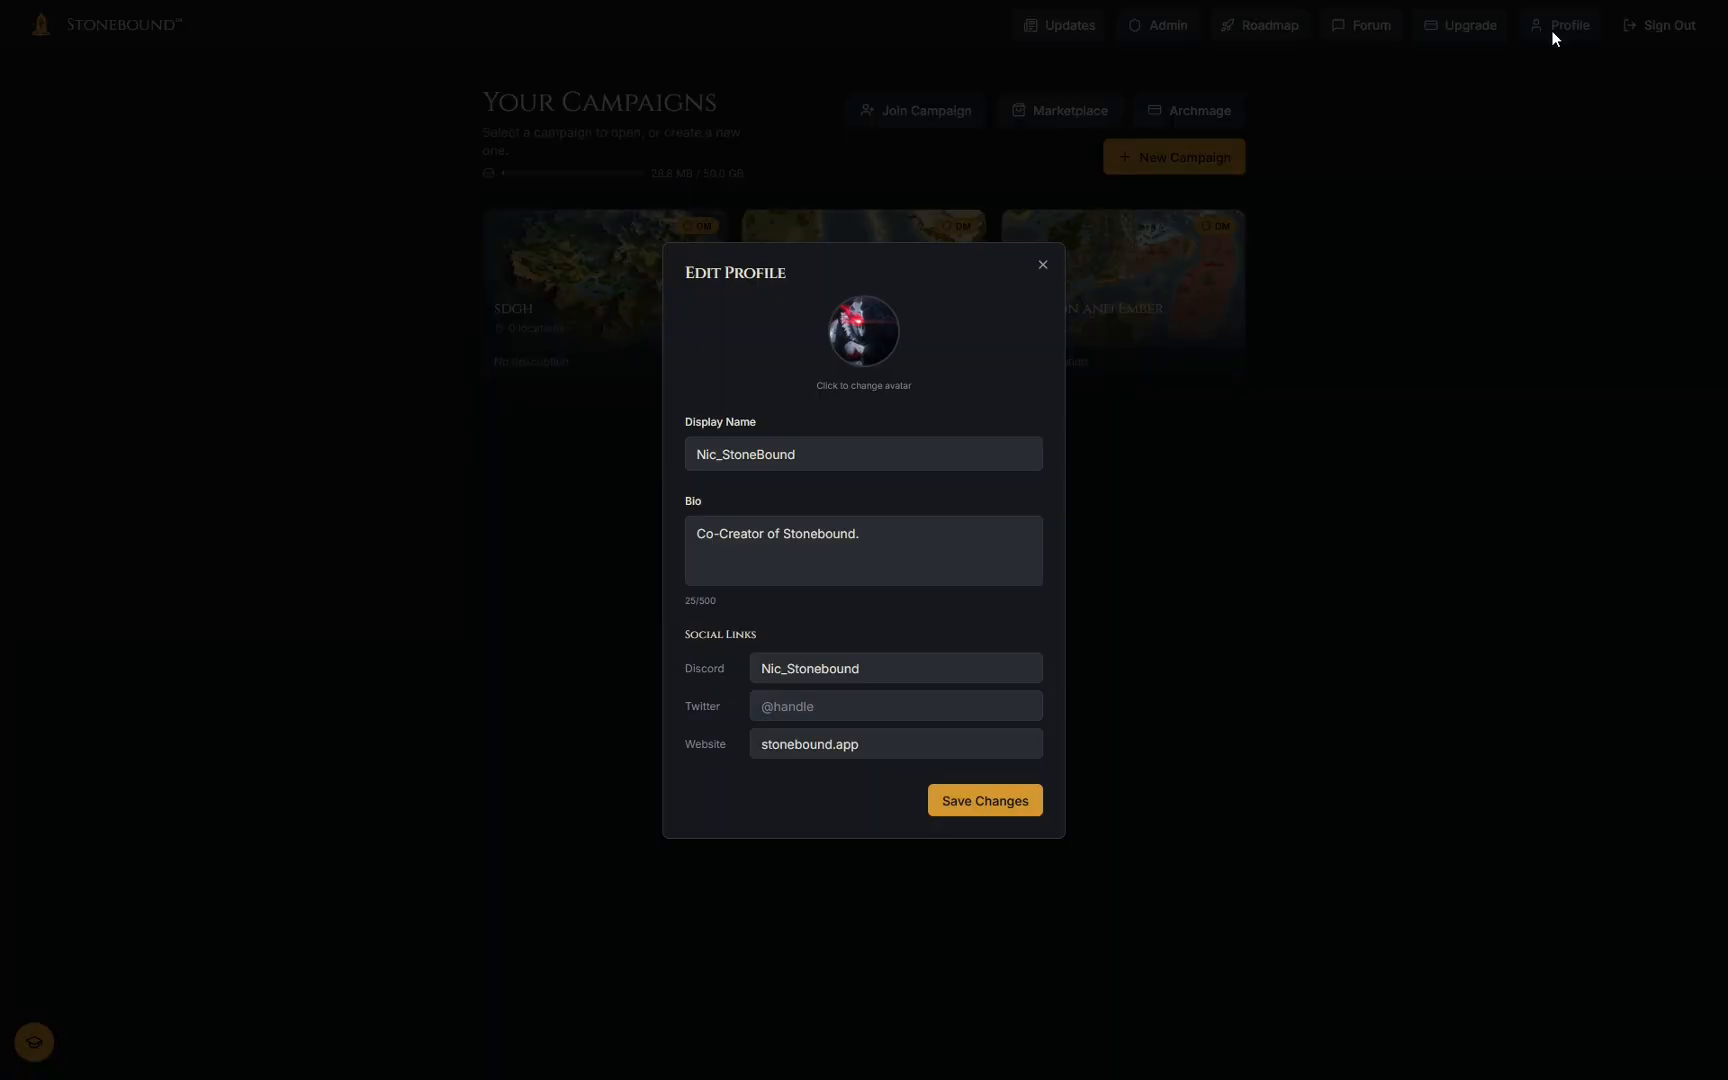
{"action": "left_click", "coordinate": [1012, 813]}
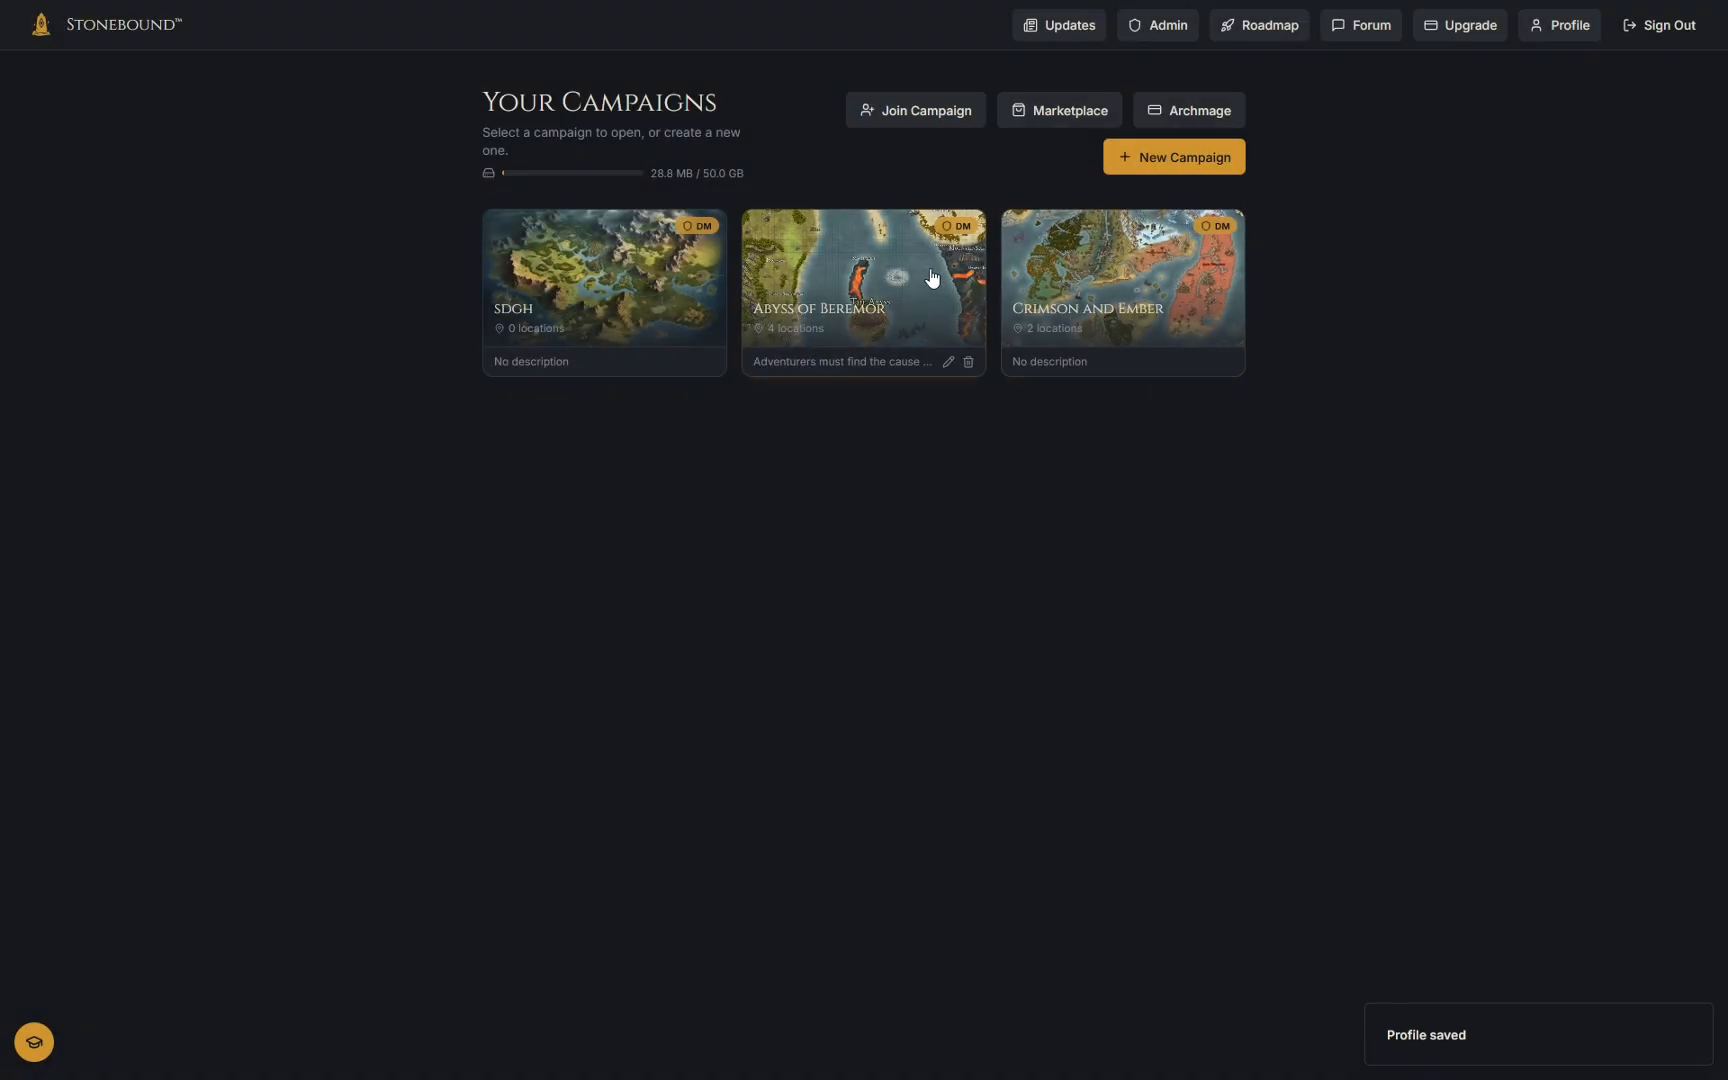
View the new campaign form and the dialog for joining a campaign, cancelling each without entering anything.
{"action": "left_click", "coordinate": [1188, 171]}
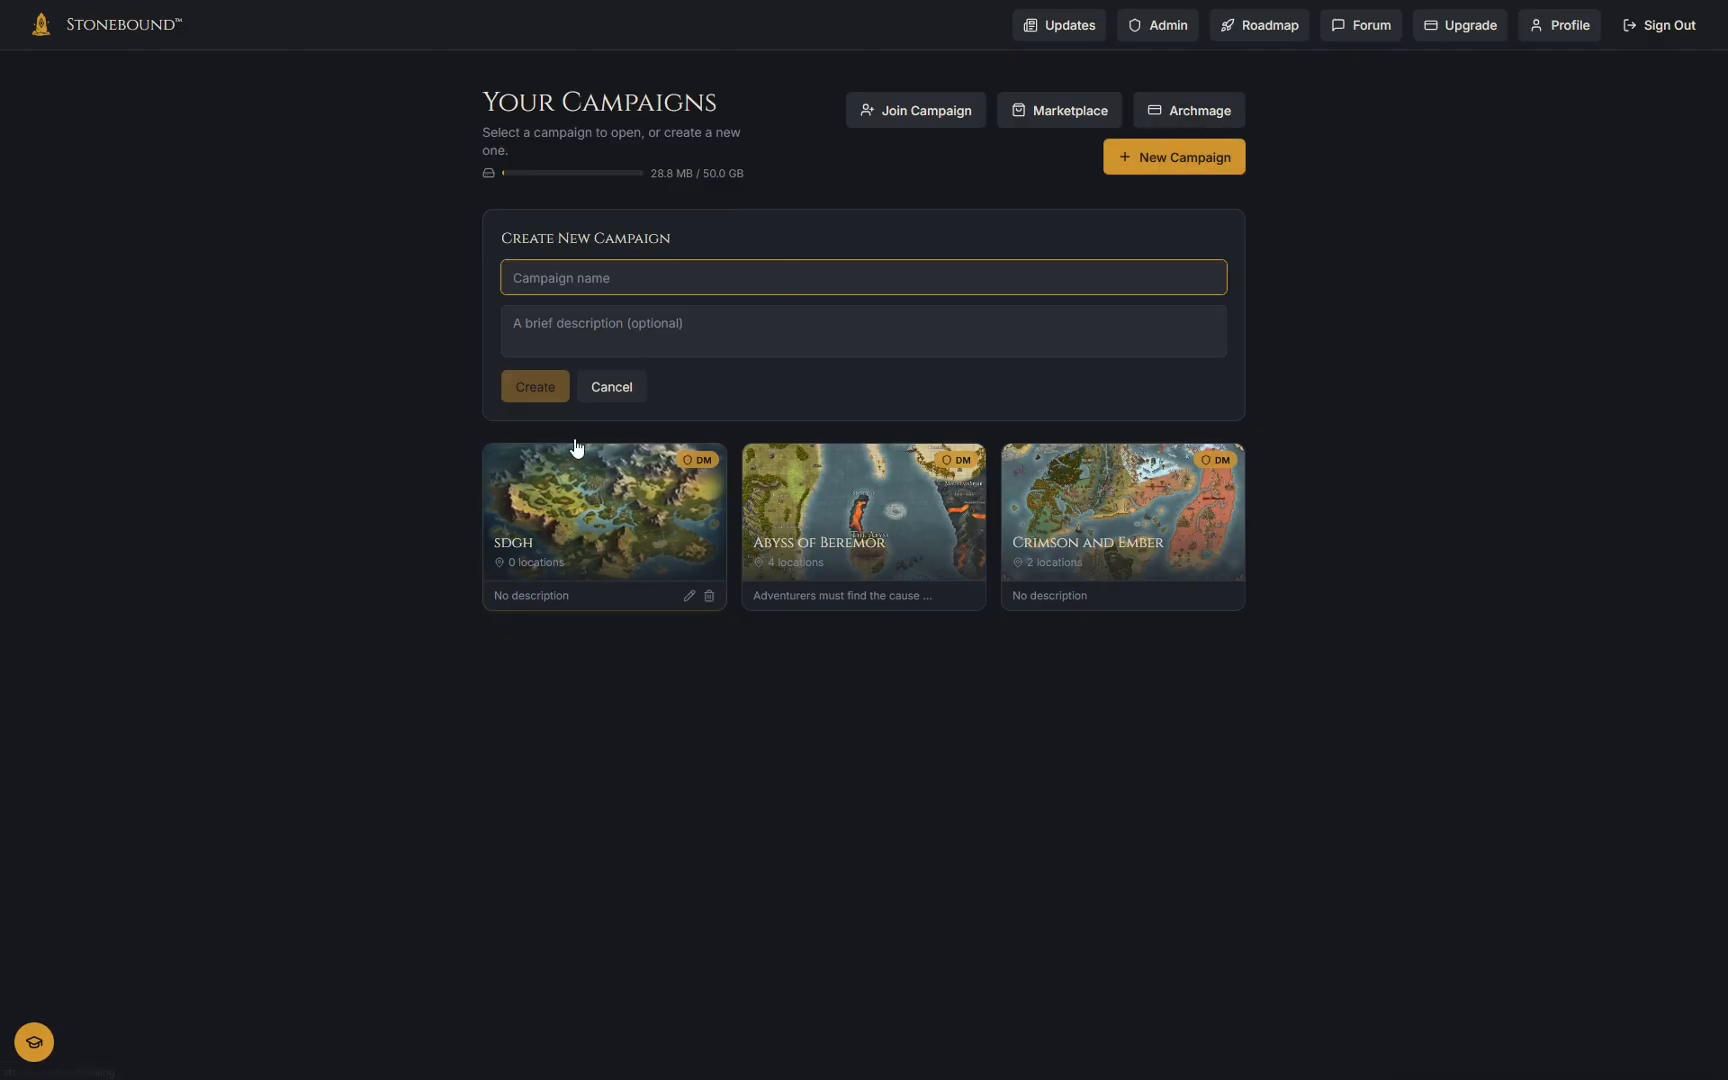
{"action": "left_click", "coordinate": [610, 386]}
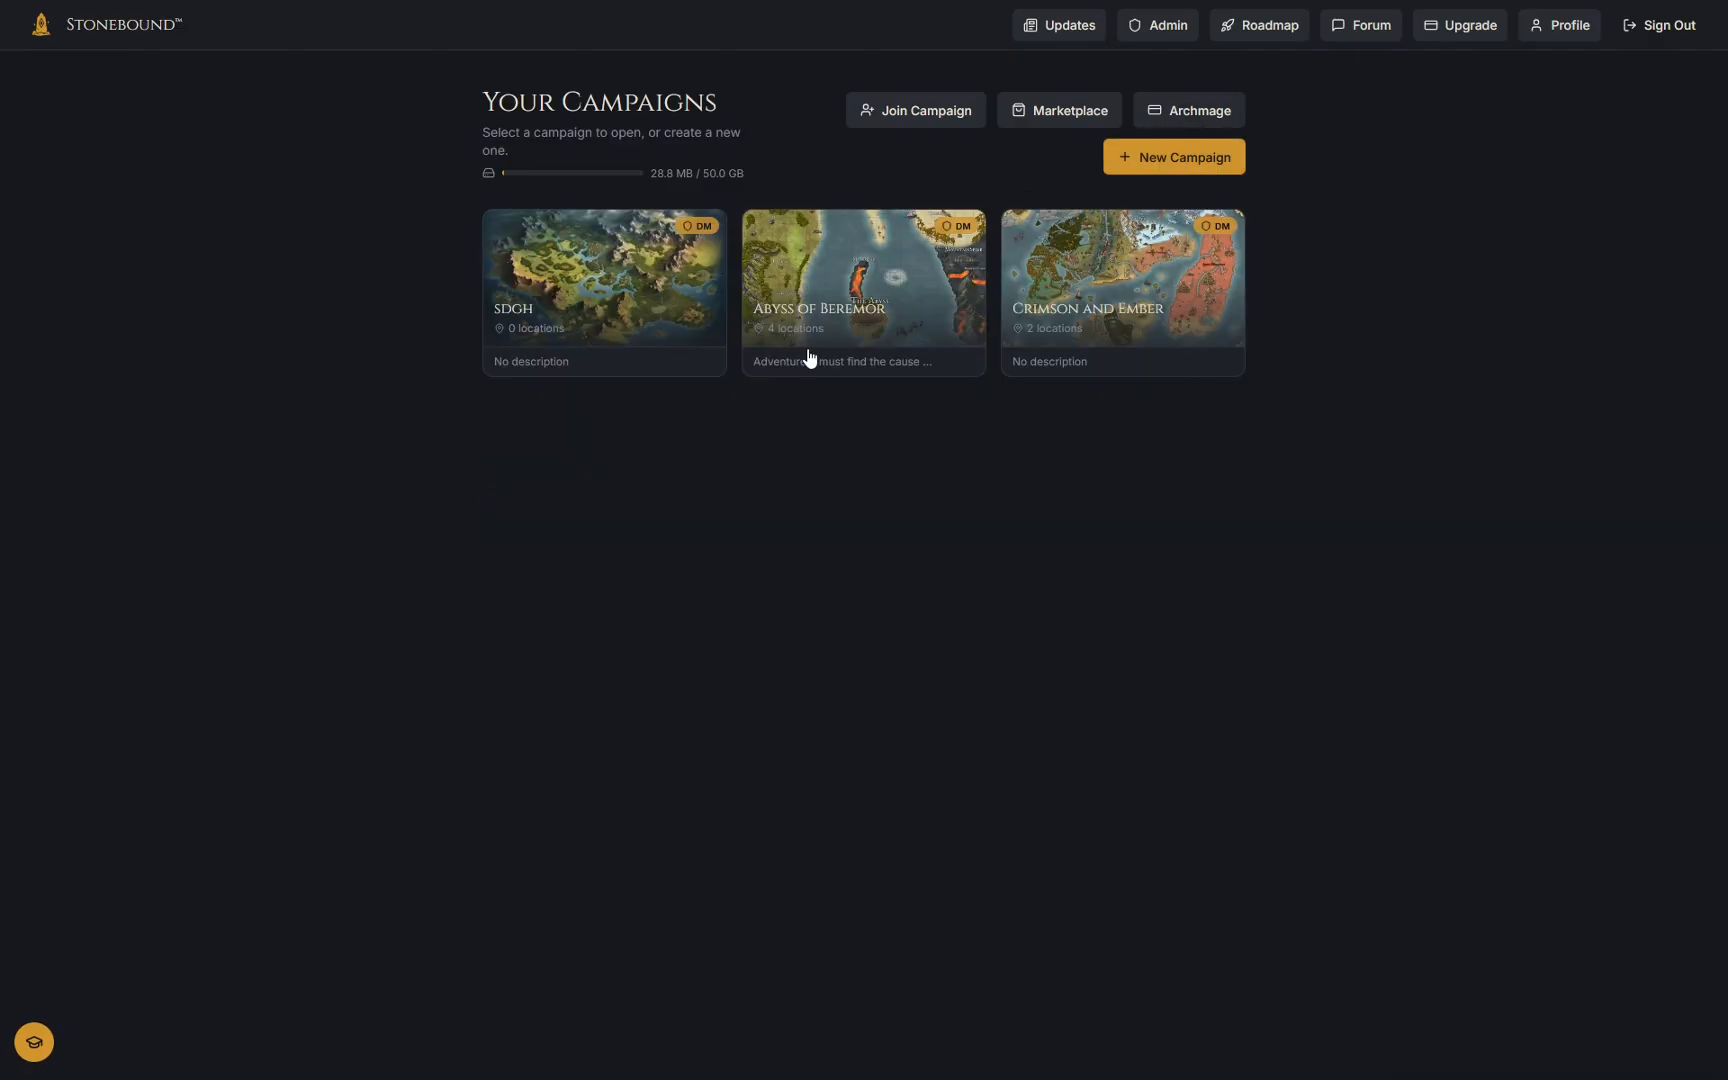
{"action": "left_click", "coordinate": [920, 112]}
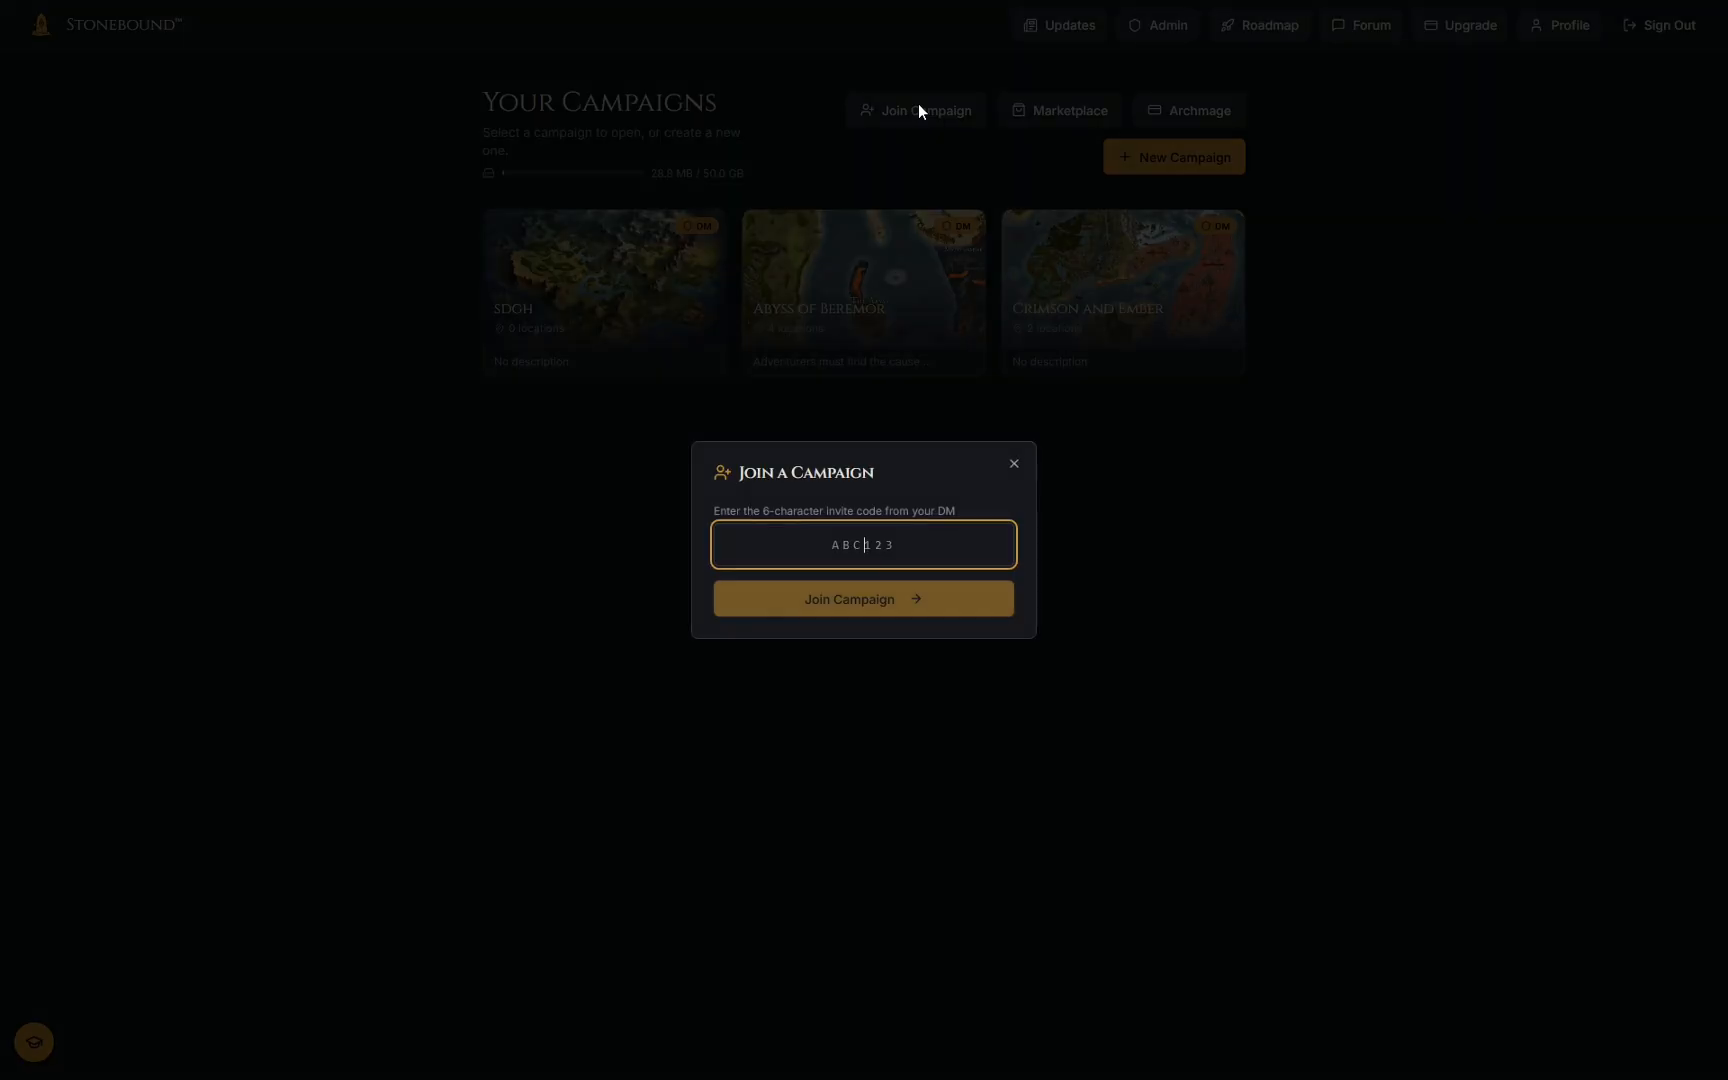
{"action": "left_click", "coordinate": [1013, 463]}
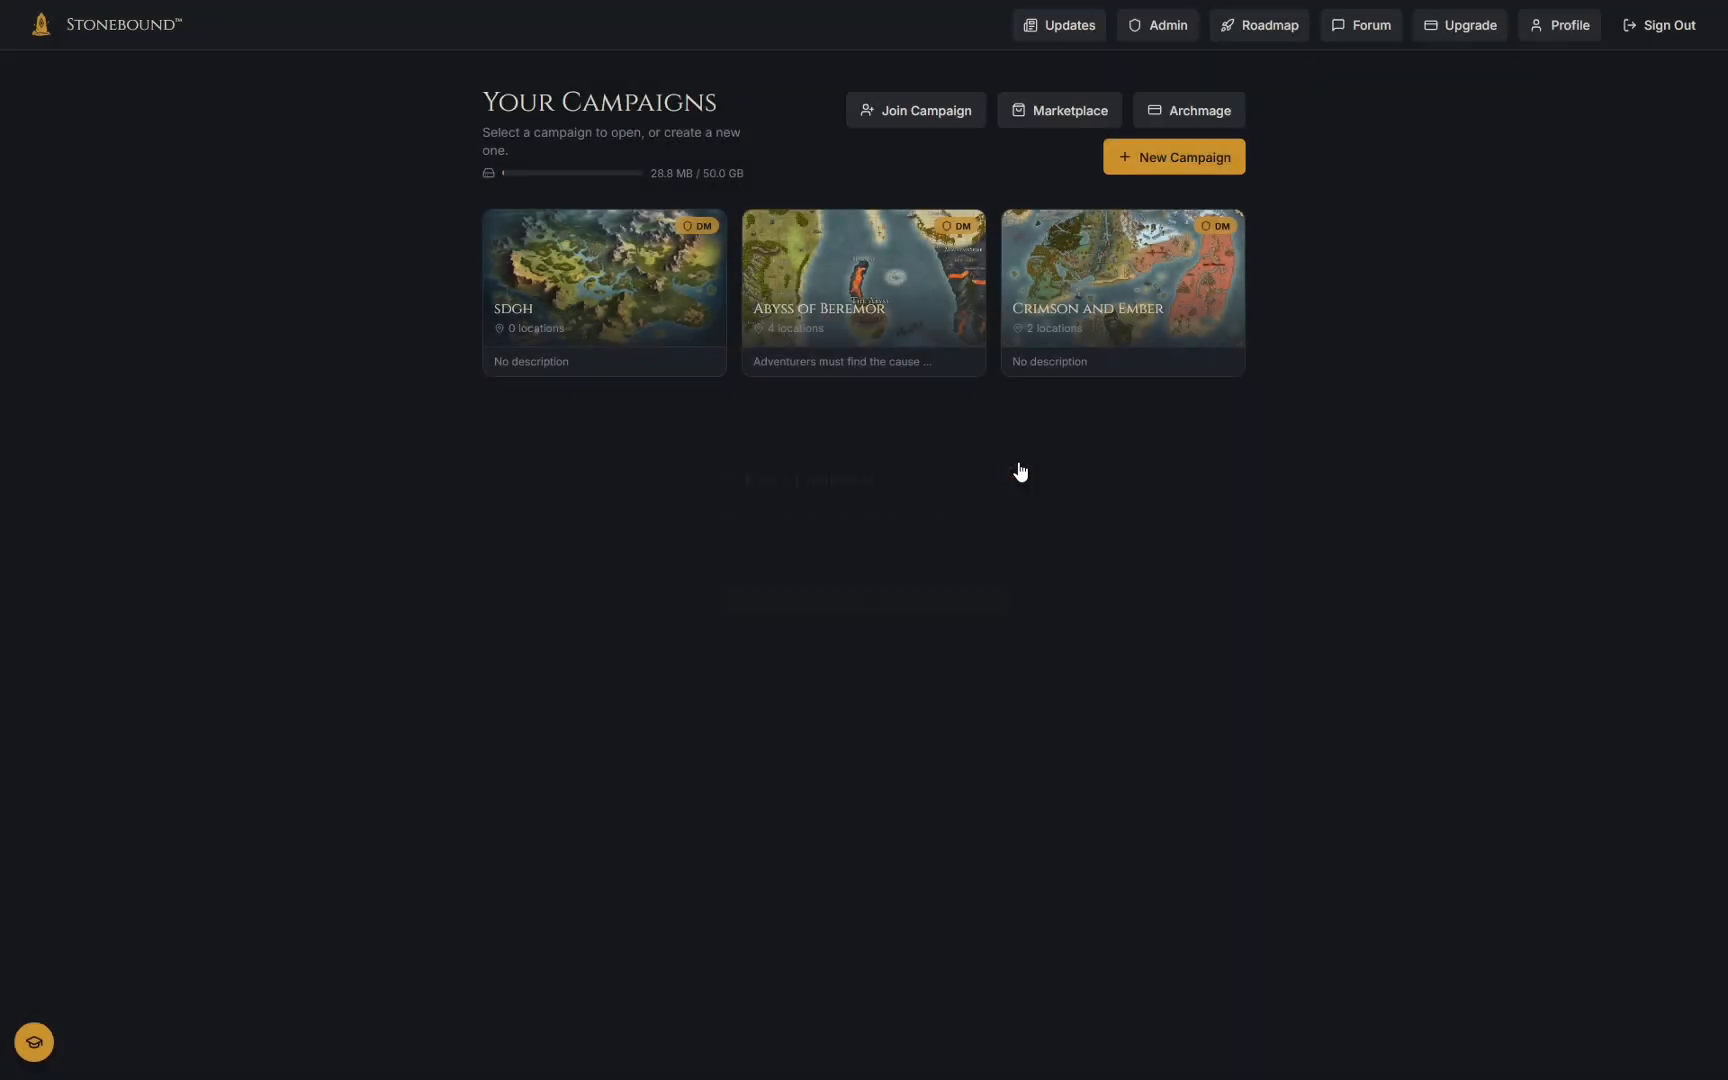
Open the Abyss of Beremor campaign and view its players and invites.
{"action": "left_click", "coordinate": [868, 283]}
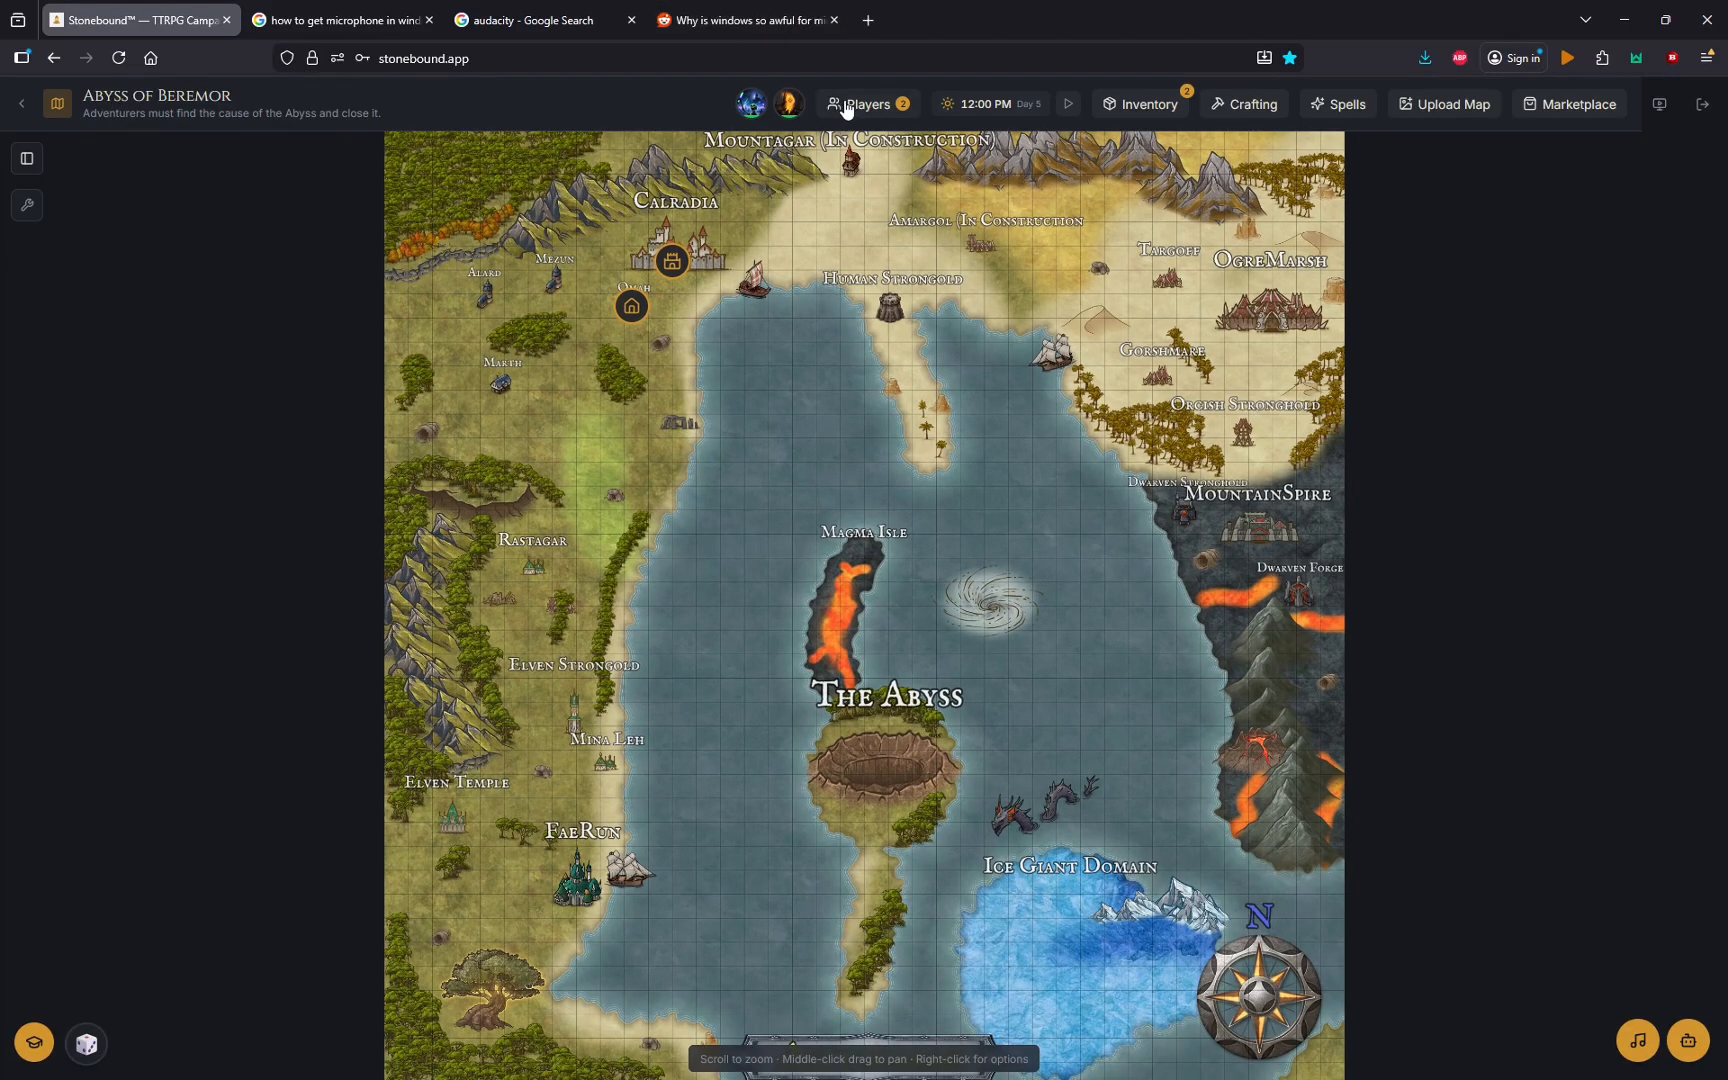
{"action": "left_click", "coordinate": [850, 103]}
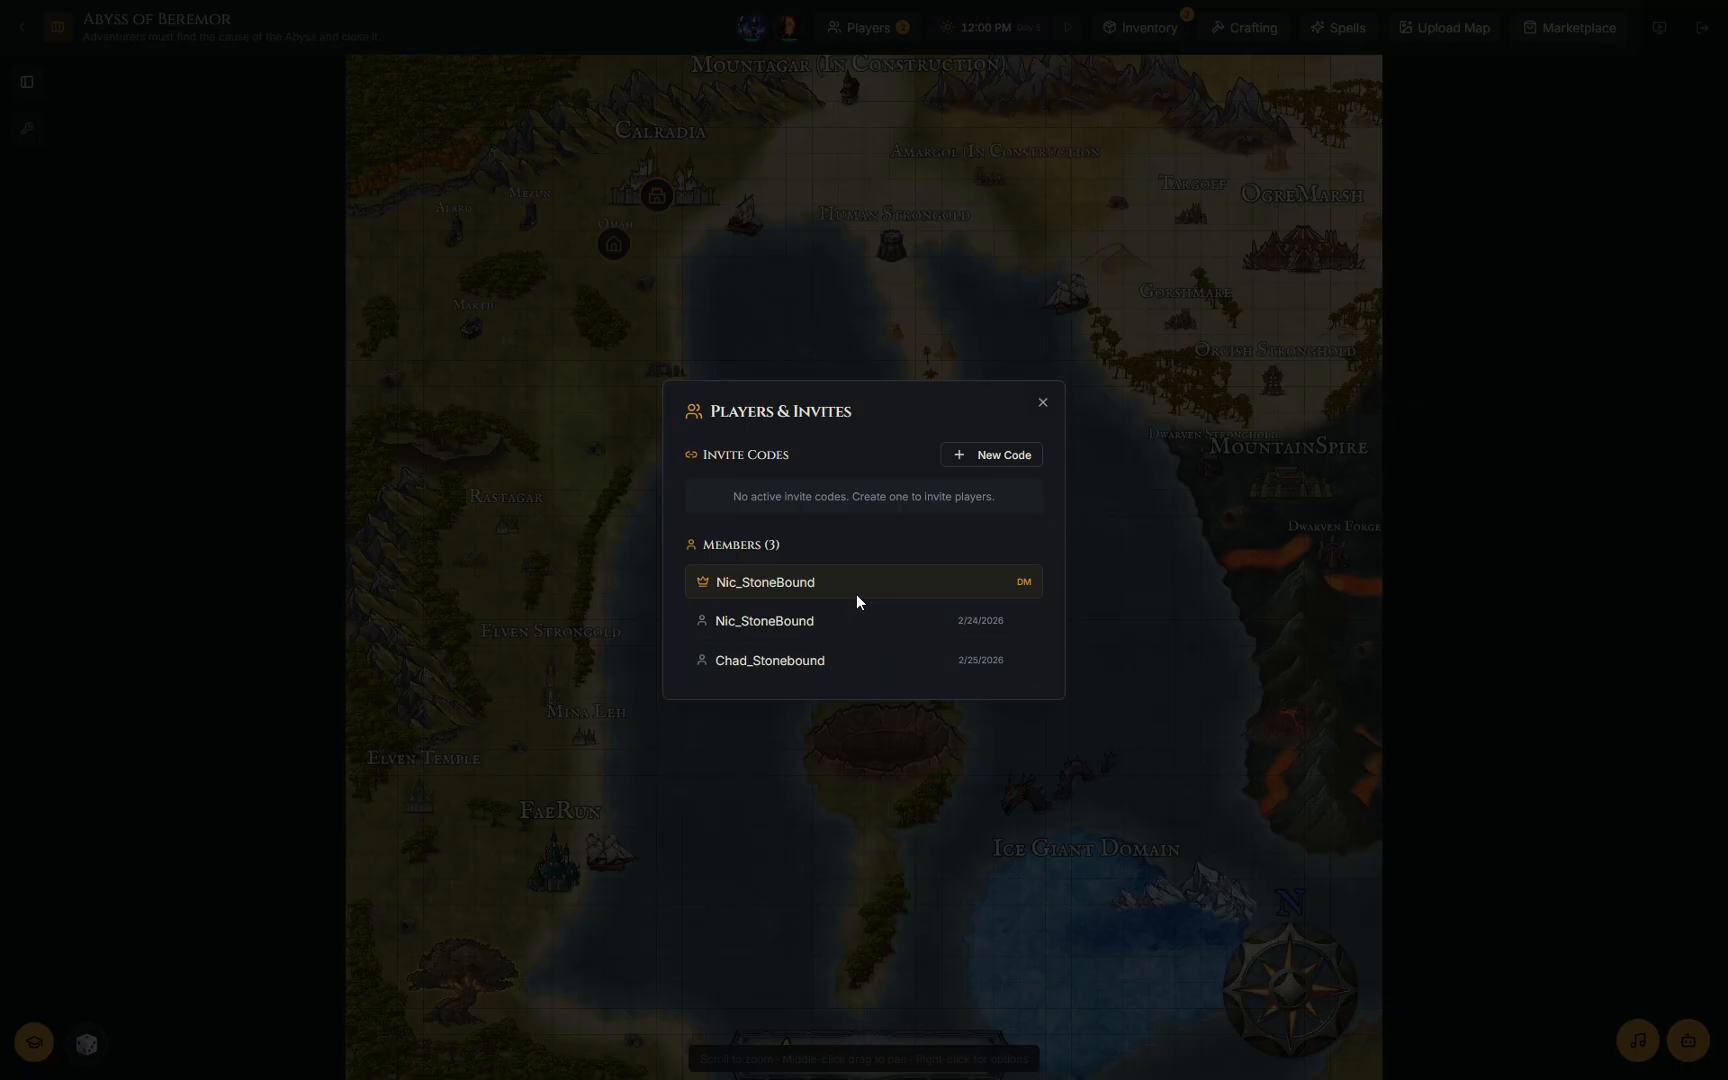
Generate a new player invite code for the campaign, delete it and close the invite settings.
{"action": "left_click", "coordinate": [986, 455]}
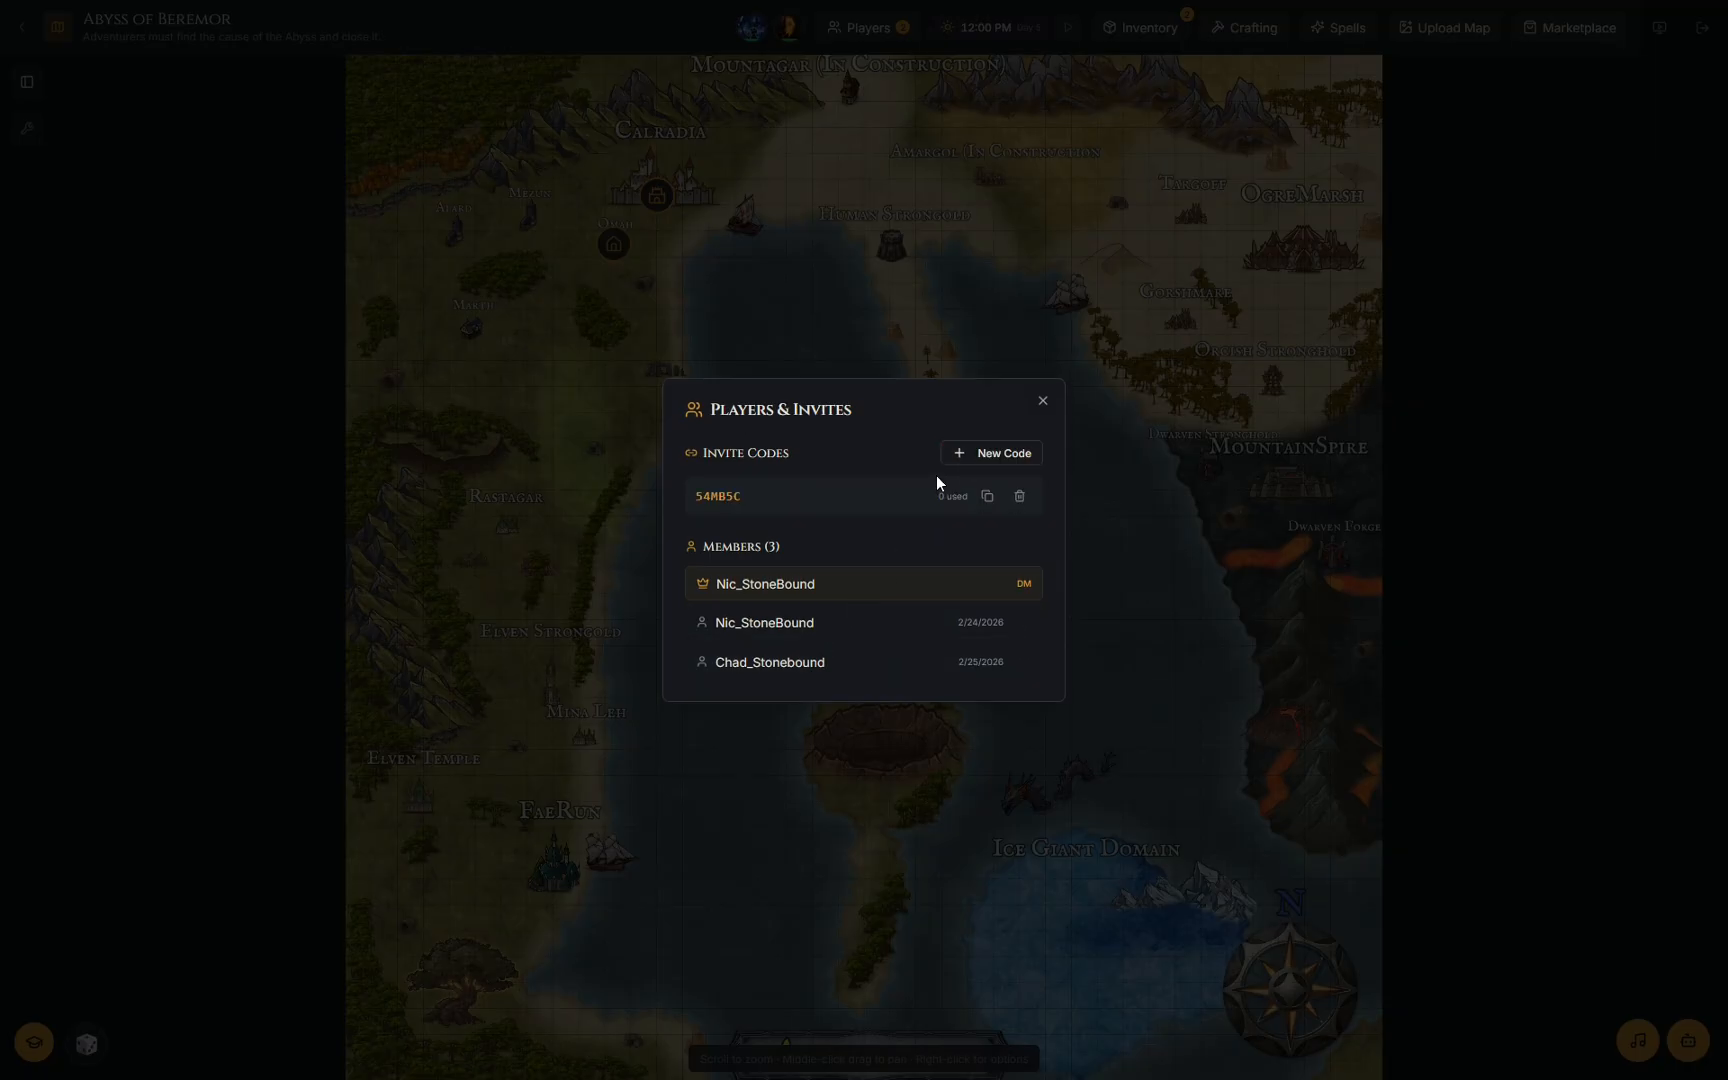
{"action": "left_click_drag", "start_coordinate": [745, 500], "coordinate": [682, 504]}
{"action": "left_click", "coordinate": [770, 492]}
{"action": "left_click", "coordinate": [1024, 500]}
{"action": "left_click", "coordinate": [1043, 402]}
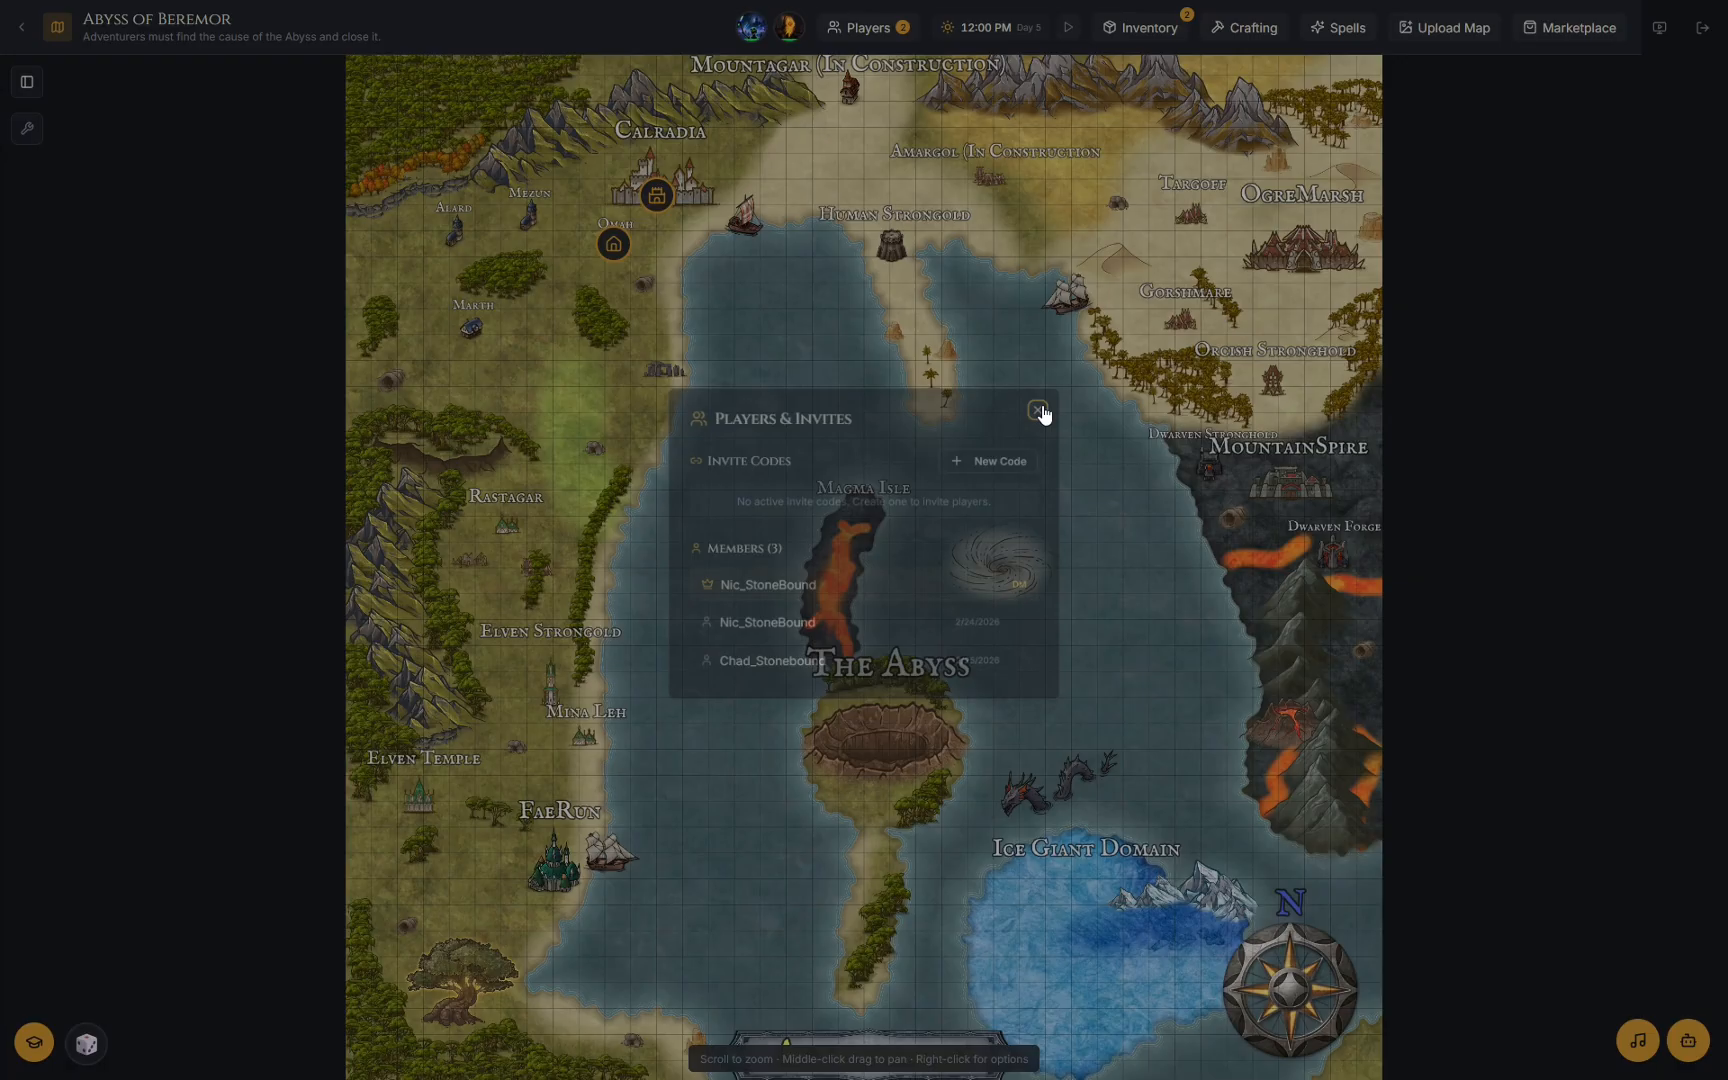
Skip the campaign clock through dusk, midnight, dawn and noon, finishing at midnight.
{"action": "left_click", "coordinate": [1024, 108]}
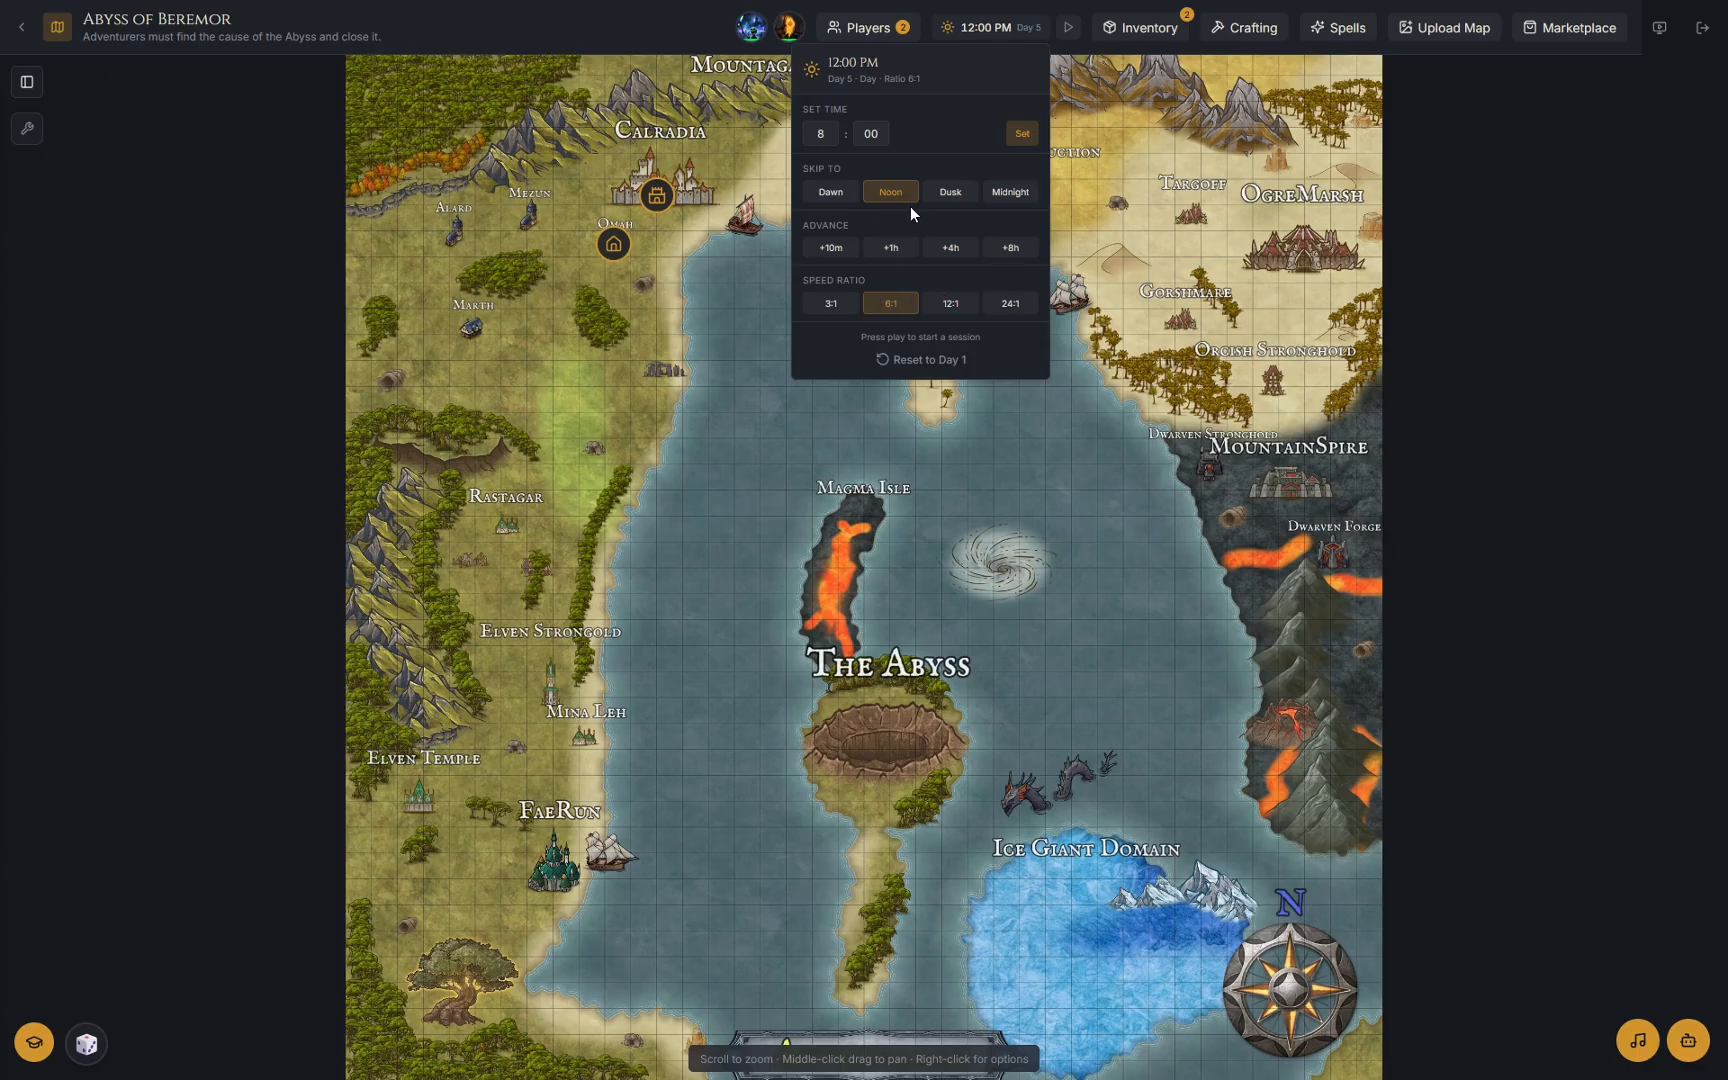
{"action": "left_click", "coordinate": [950, 192]}
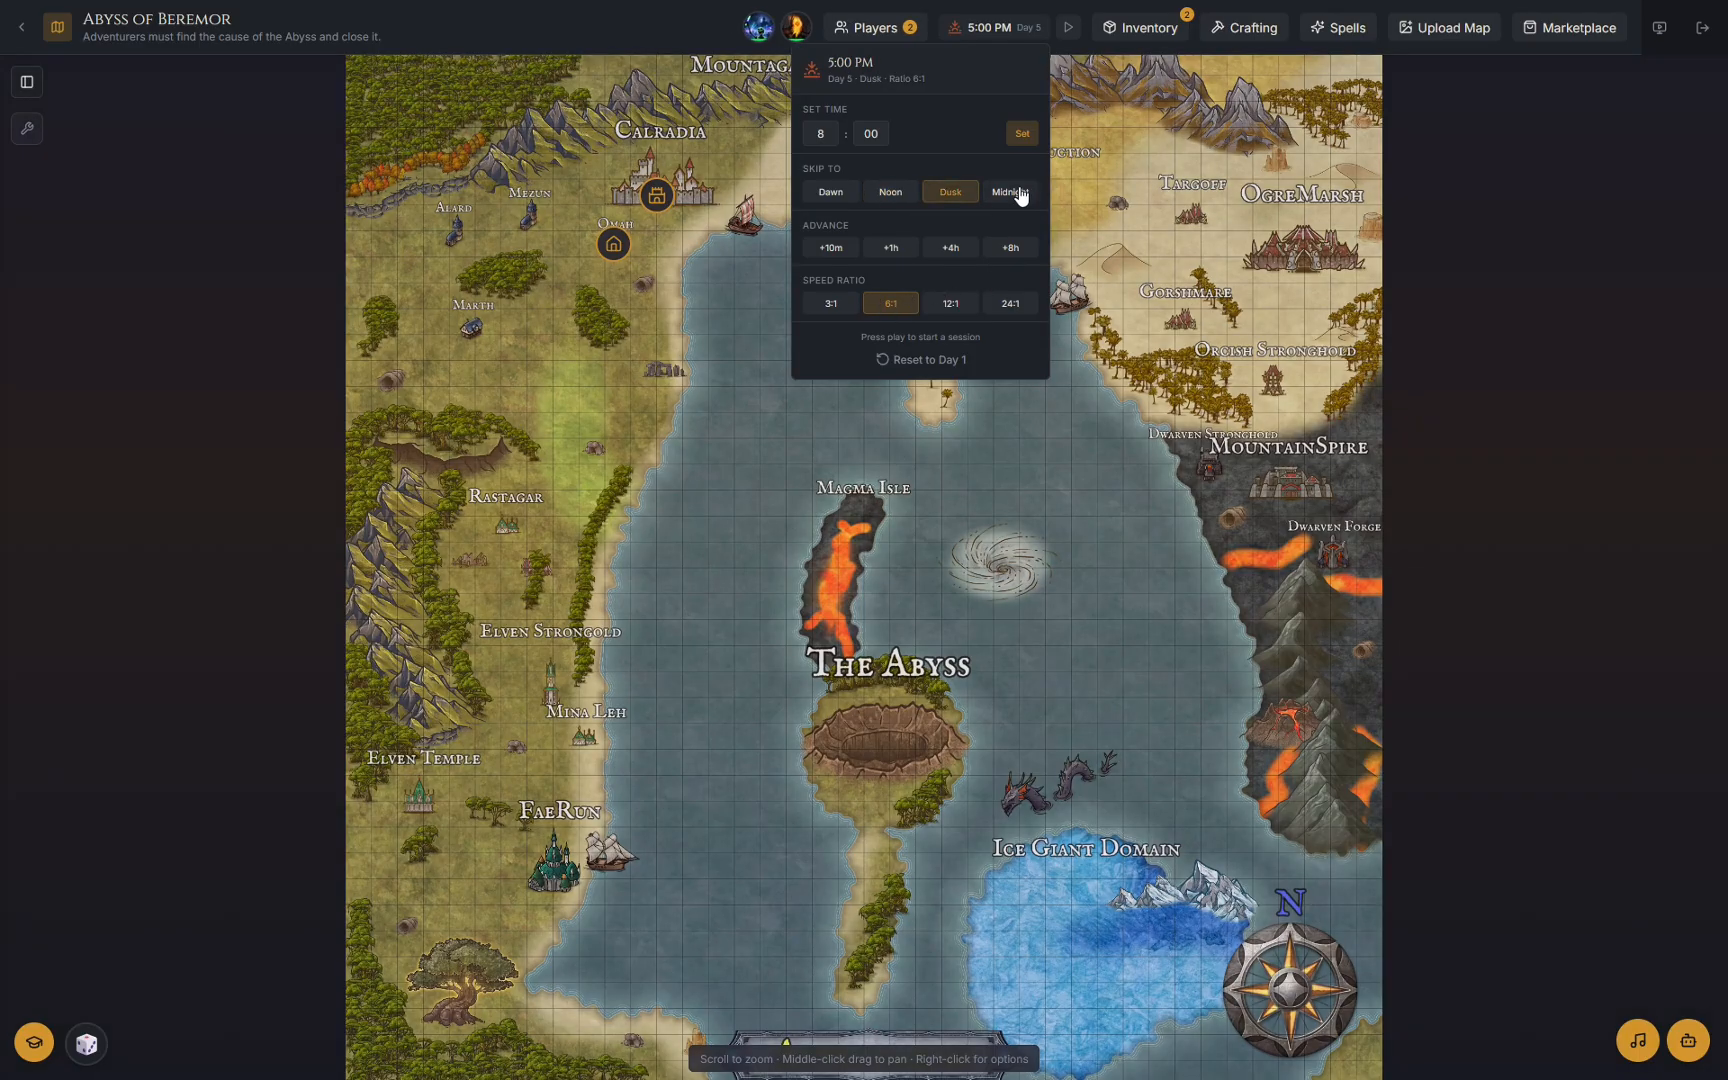
{"action": "left_click", "coordinate": [1010, 192]}
{"action": "left_click", "coordinate": [831, 192]}
{"action": "left_click", "coordinate": [950, 192]}
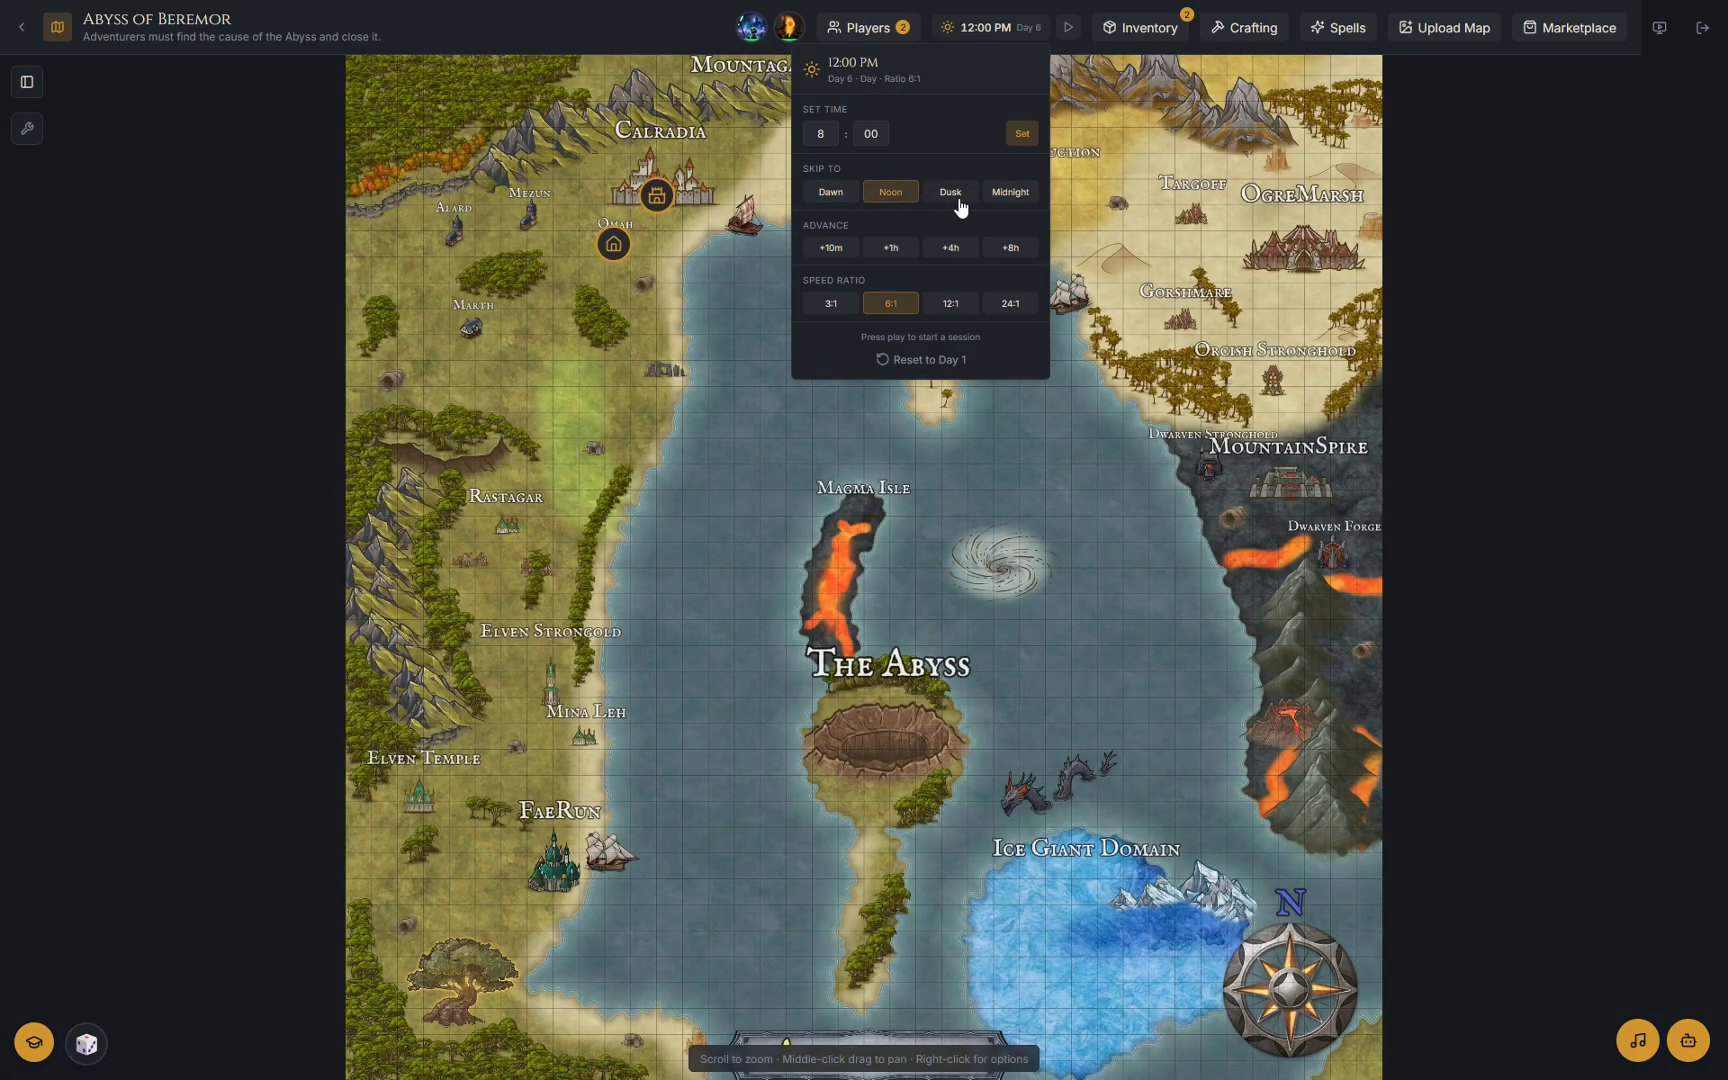
{"action": "left_click", "coordinate": [1010, 192]}
{"action": "key", "text": "Escape"}
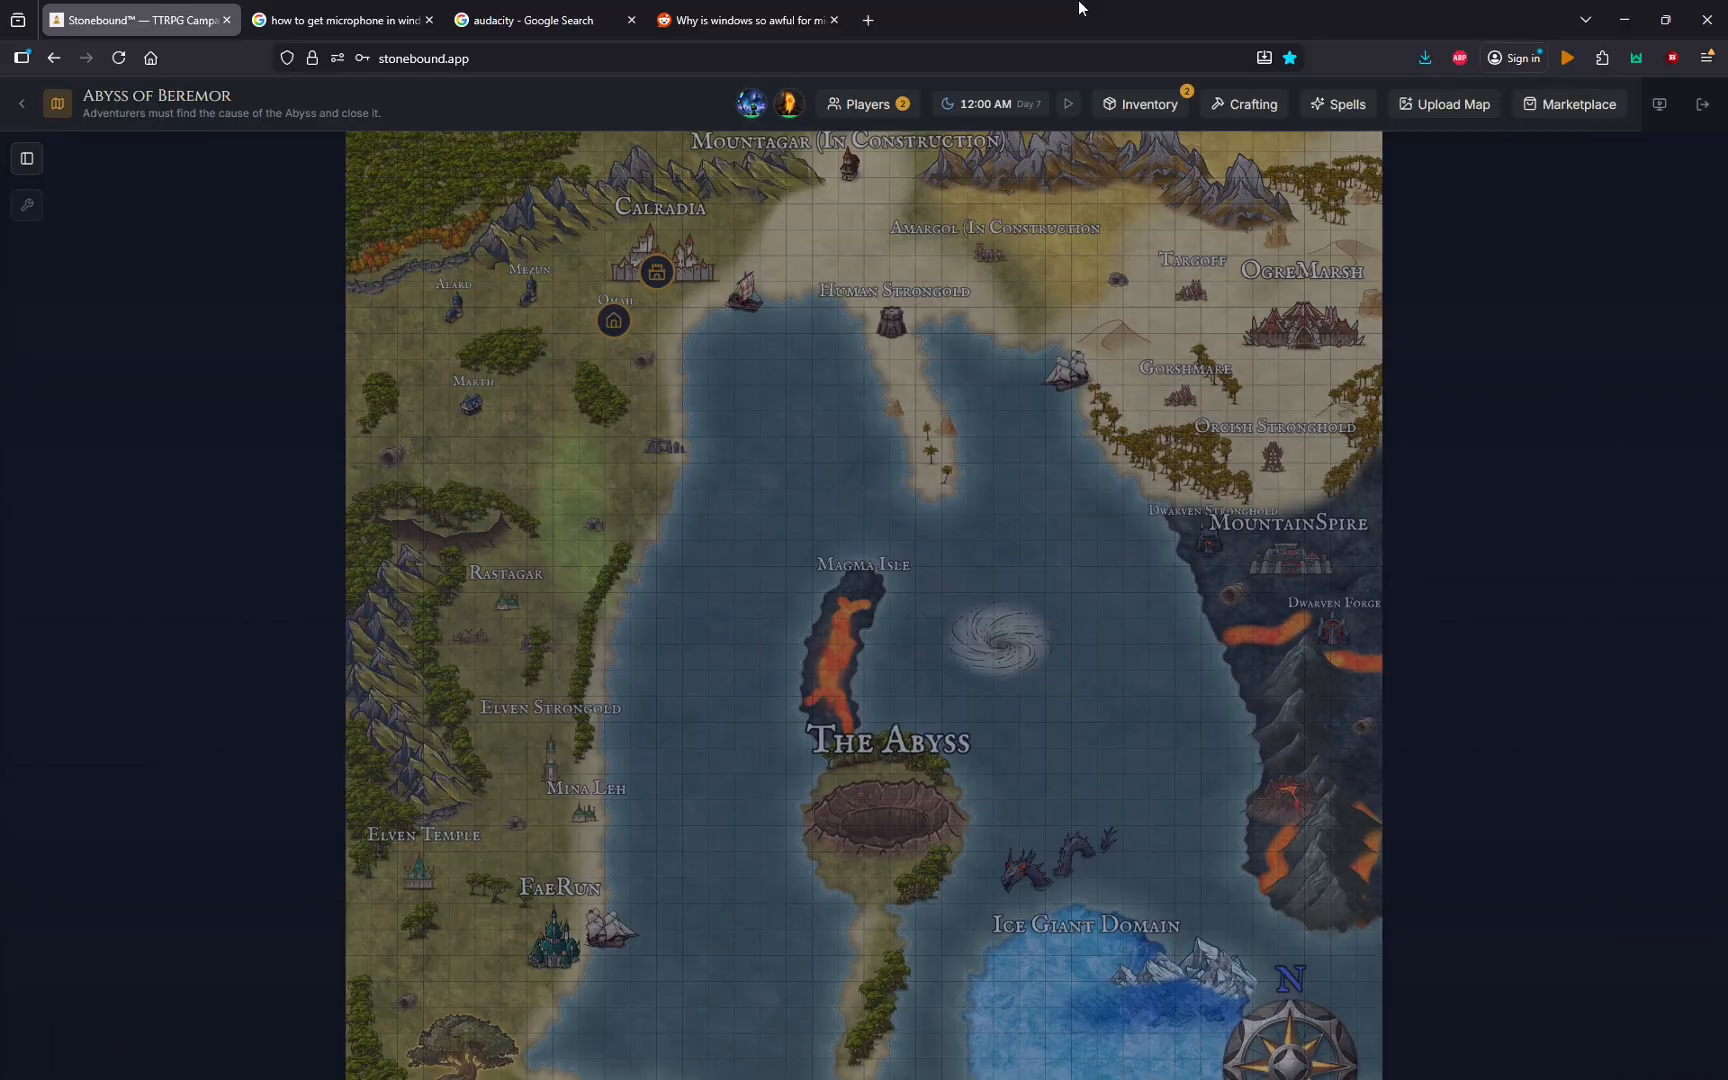
Look over the party inventory with its funds and item list in full-screen view.
{"action": "left_click", "coordinate": [1150, 105]}
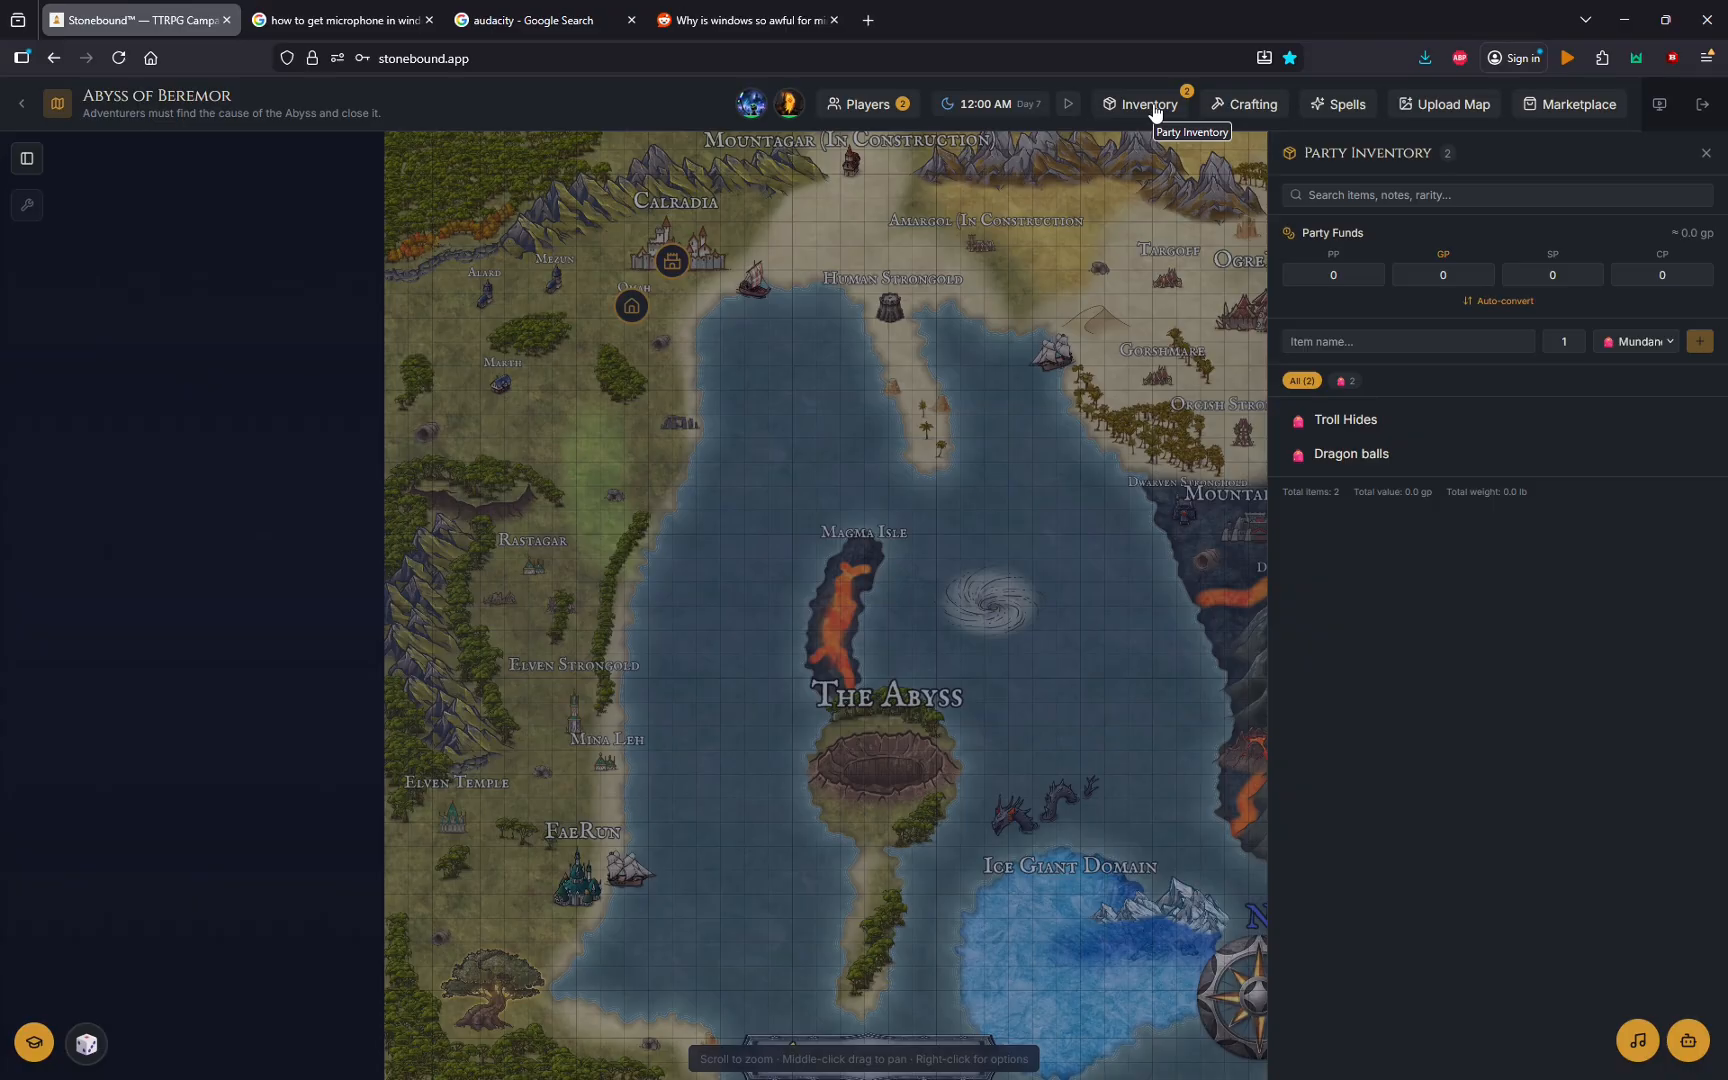
{"action": "key", "text": "F11"}
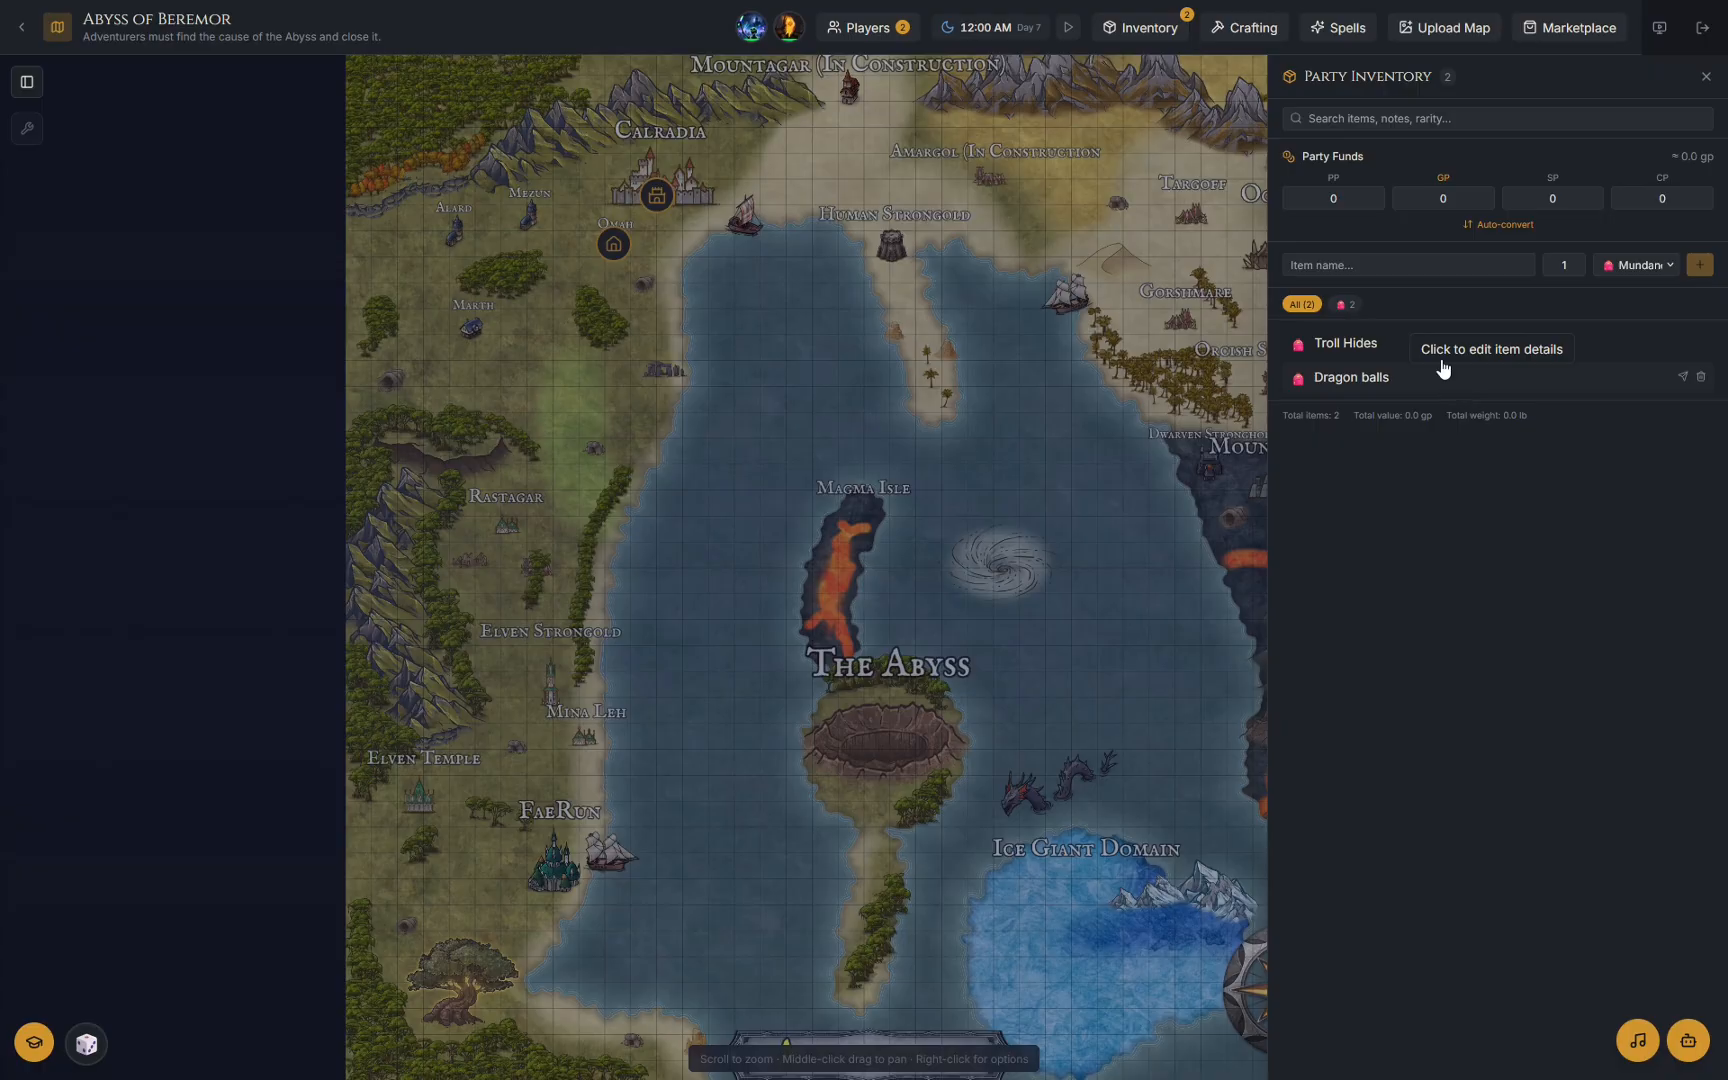
Look over a blank crafting recipe form and its shop type options, and close it without saving.
{"action": "left_click", "coordinate": [1253, 33]}
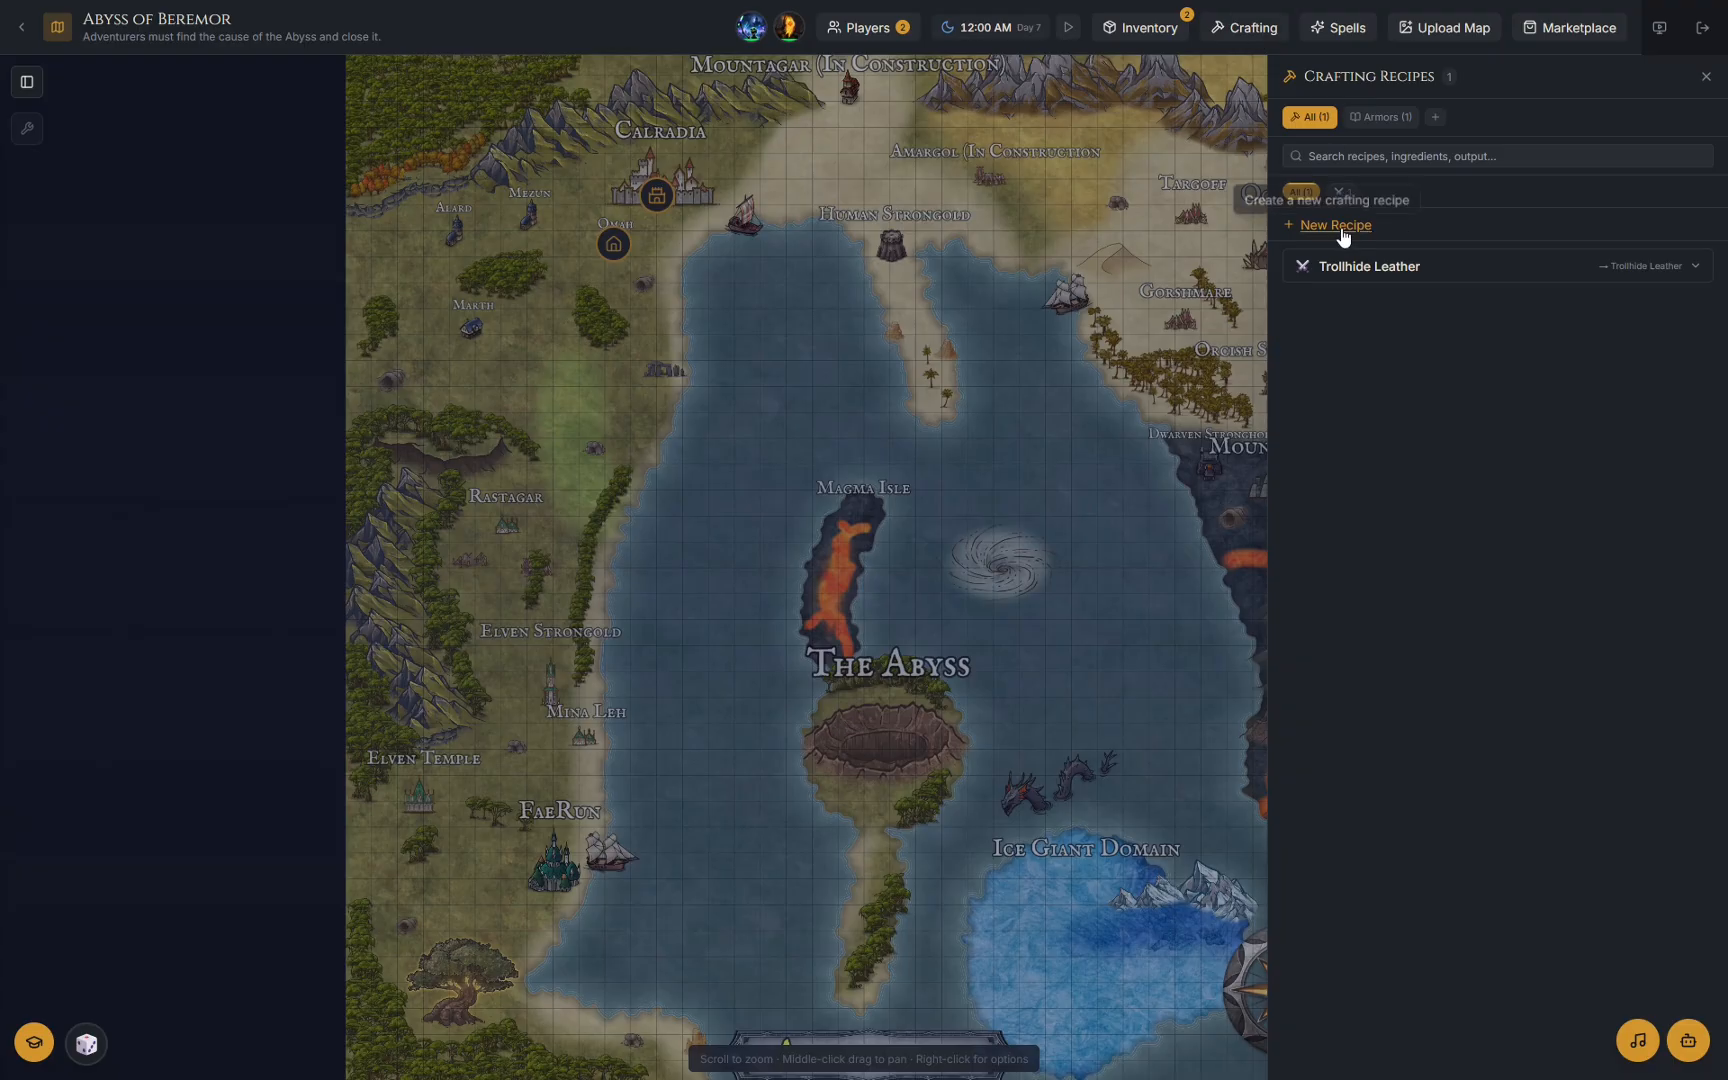
{"action": "left_click", "coordinate": [1349, 226]}
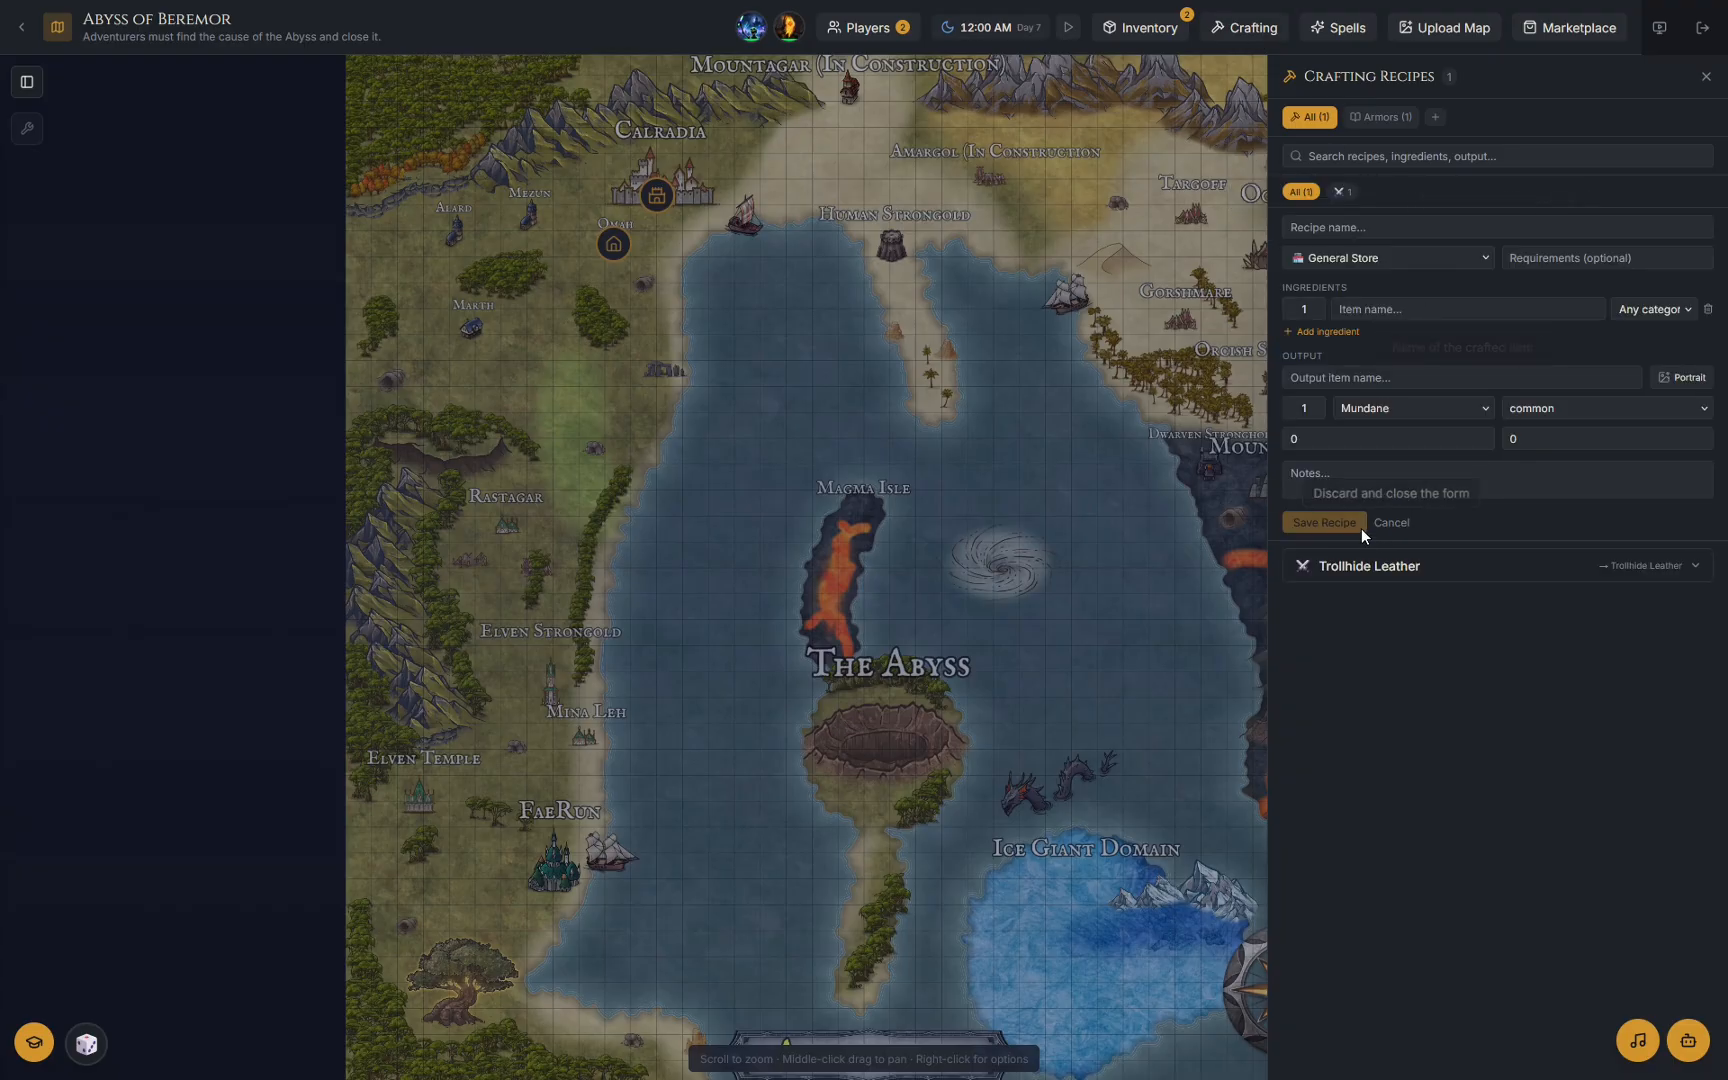
{"action": "left_click", "coordinate": [1373, 258]}
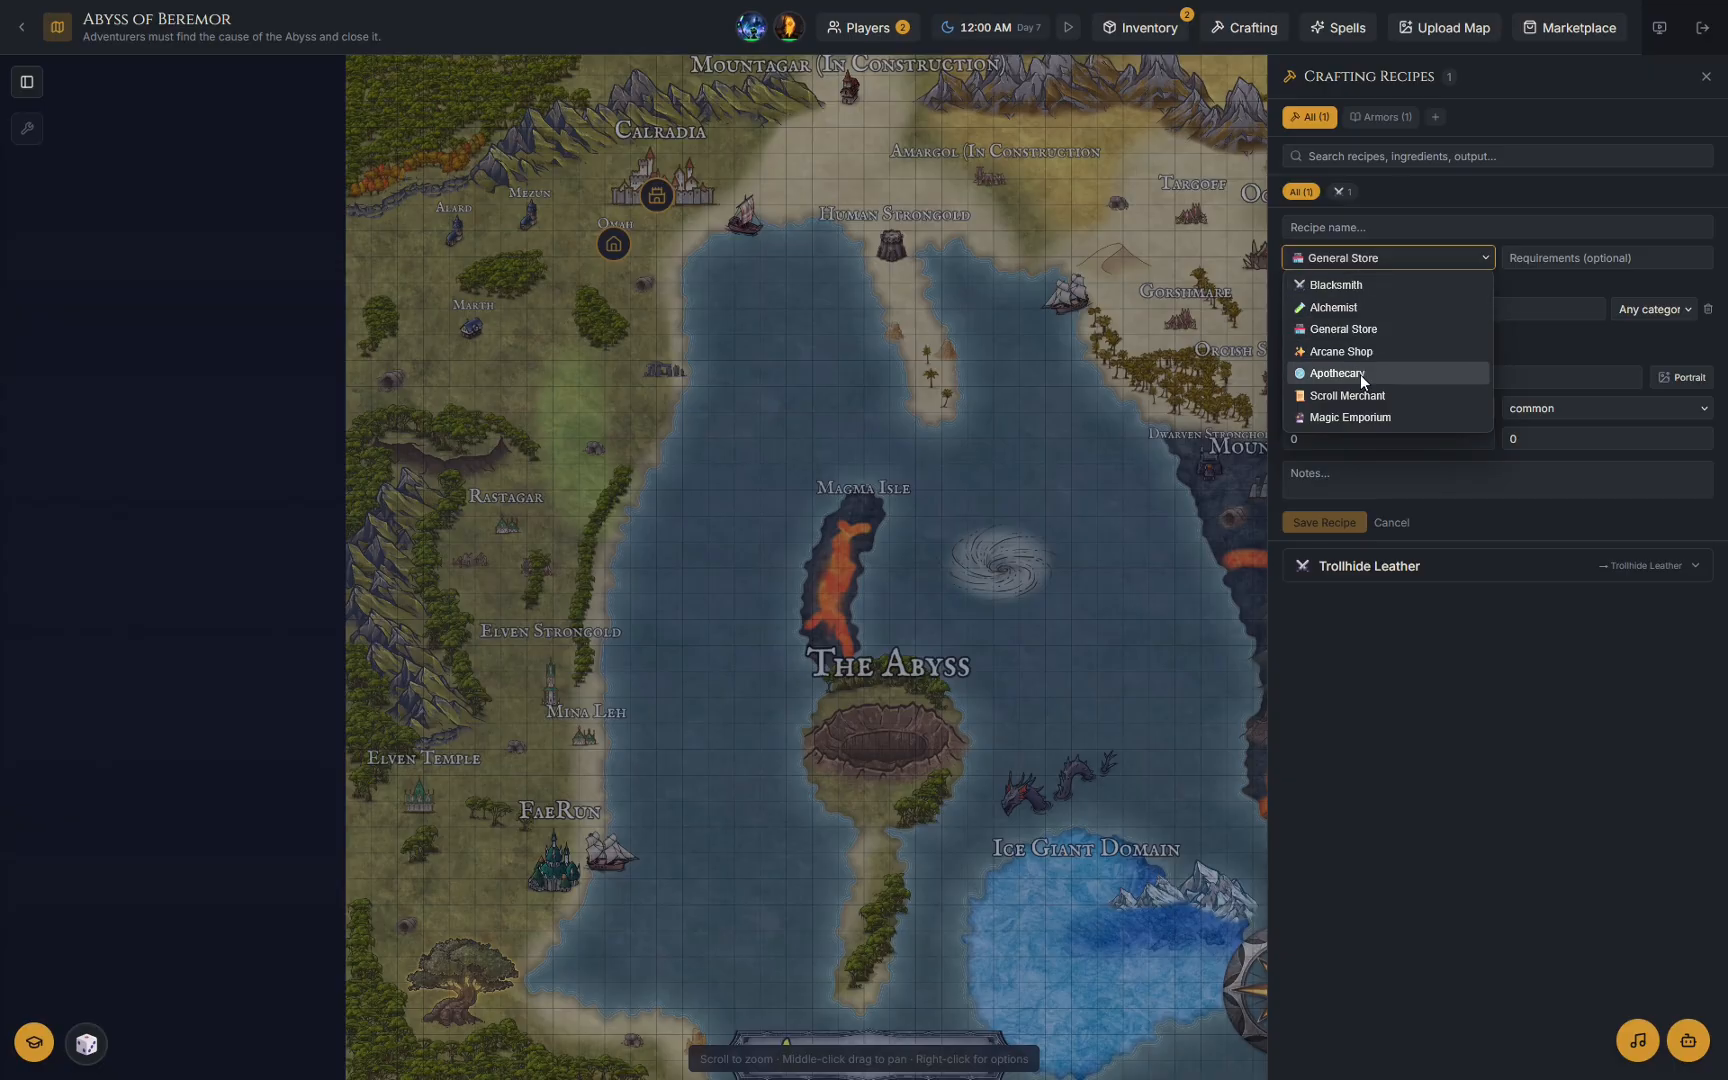
{"action": "left_click", "coordinate": [1388, 263]}
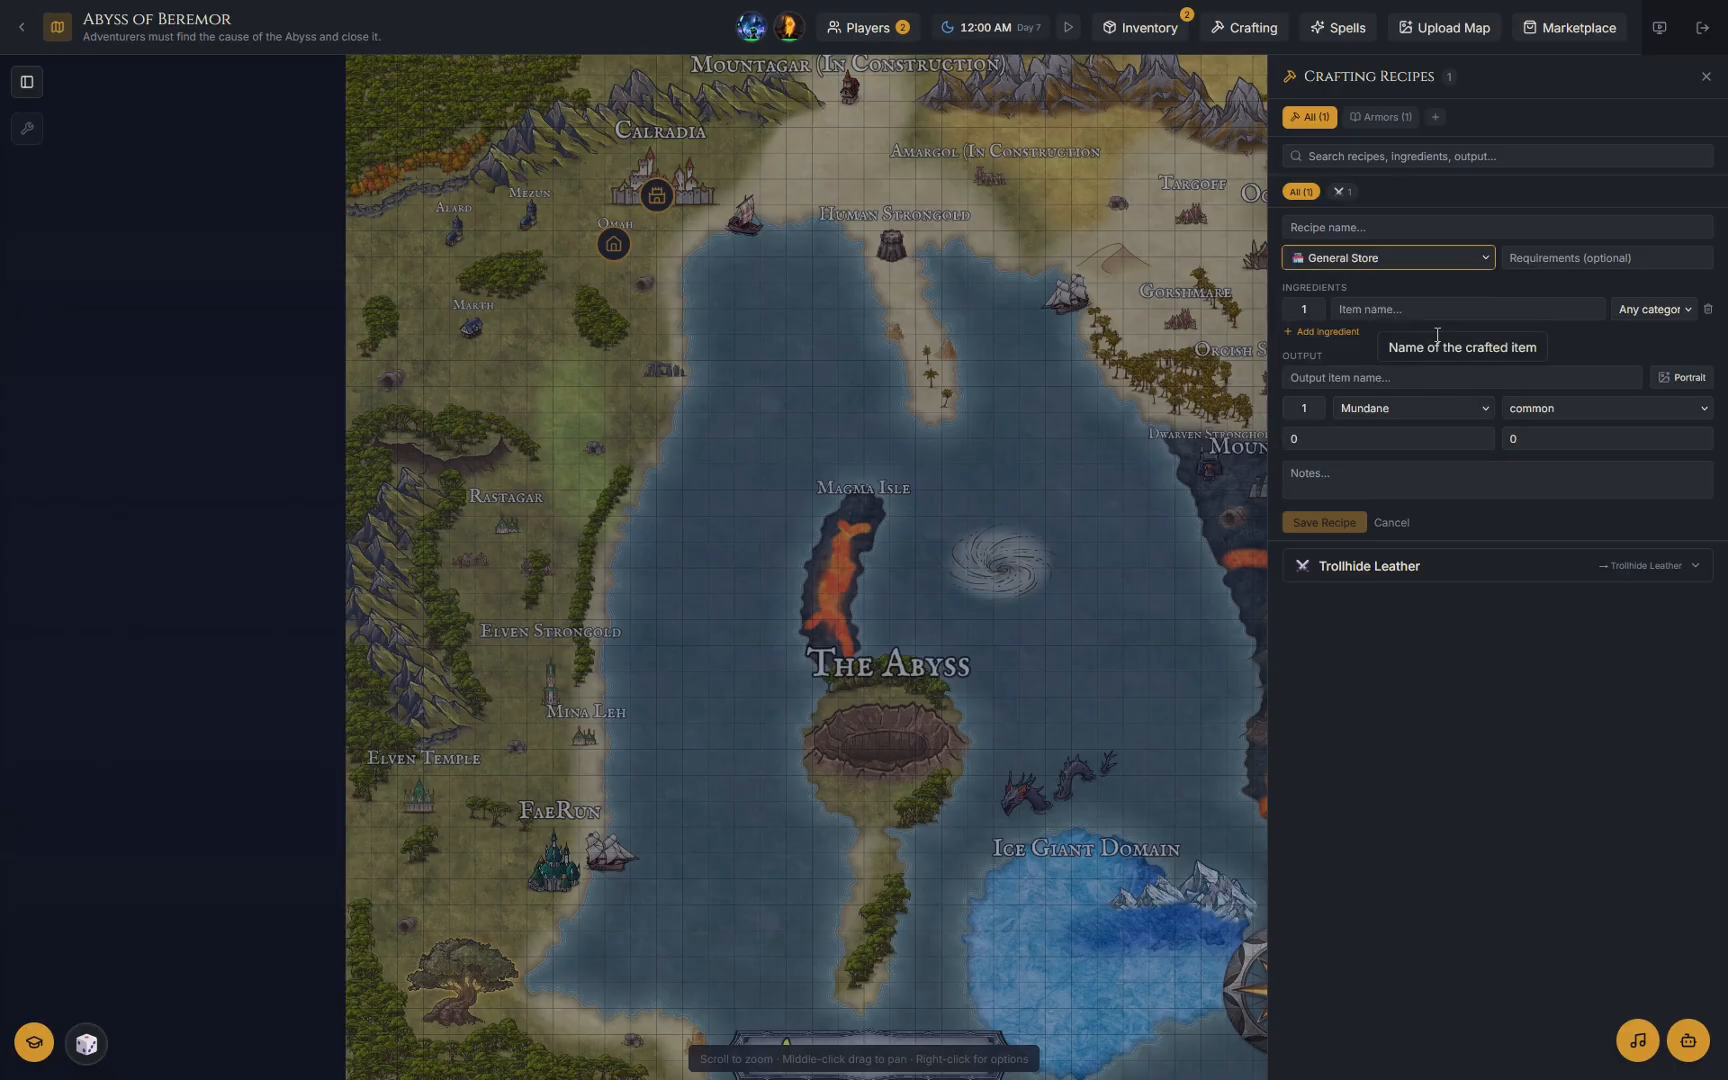
{"action": "left_click", "coordinate": [1706, 77]}
Check the ingredients, their availability and the output of the Trollhide Leather recipe.
{"action": "left_click", "coordinate": [1242, 27]}
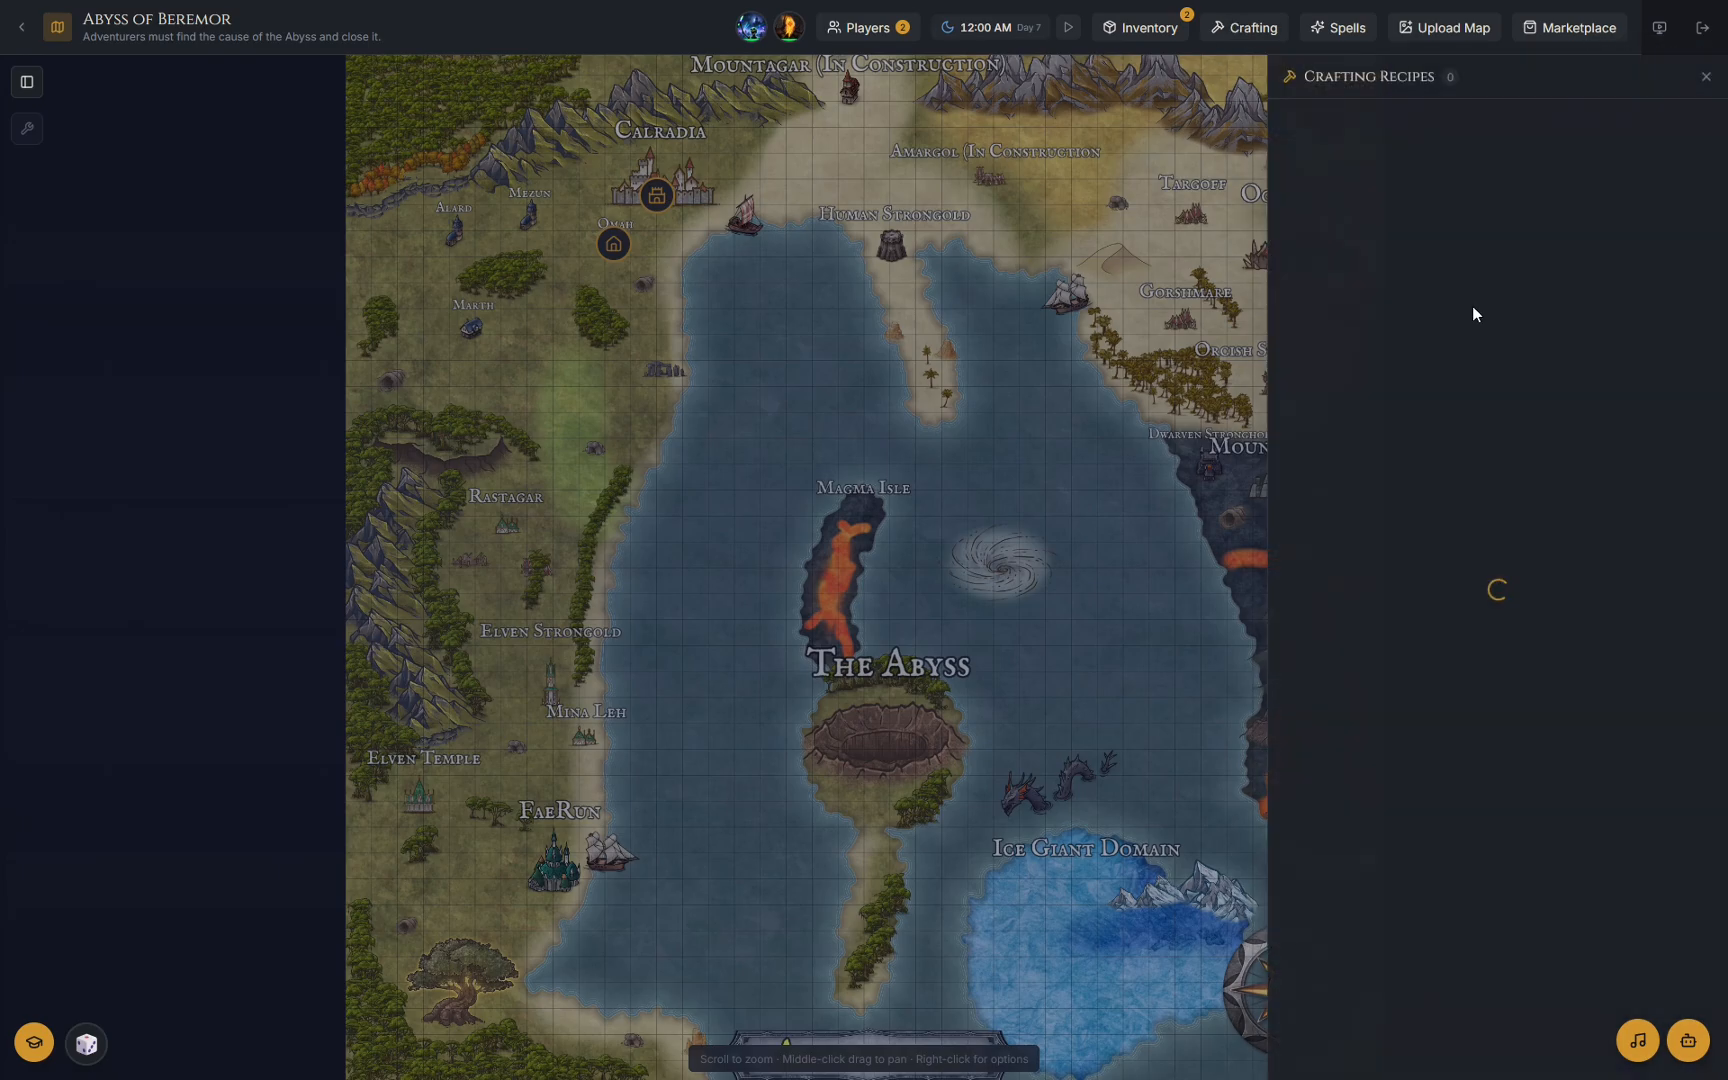
{"action": "left_click", "coordinate": [1456, 267]}
{"action": "mouse_move", "coordinate": [1362, 314]}
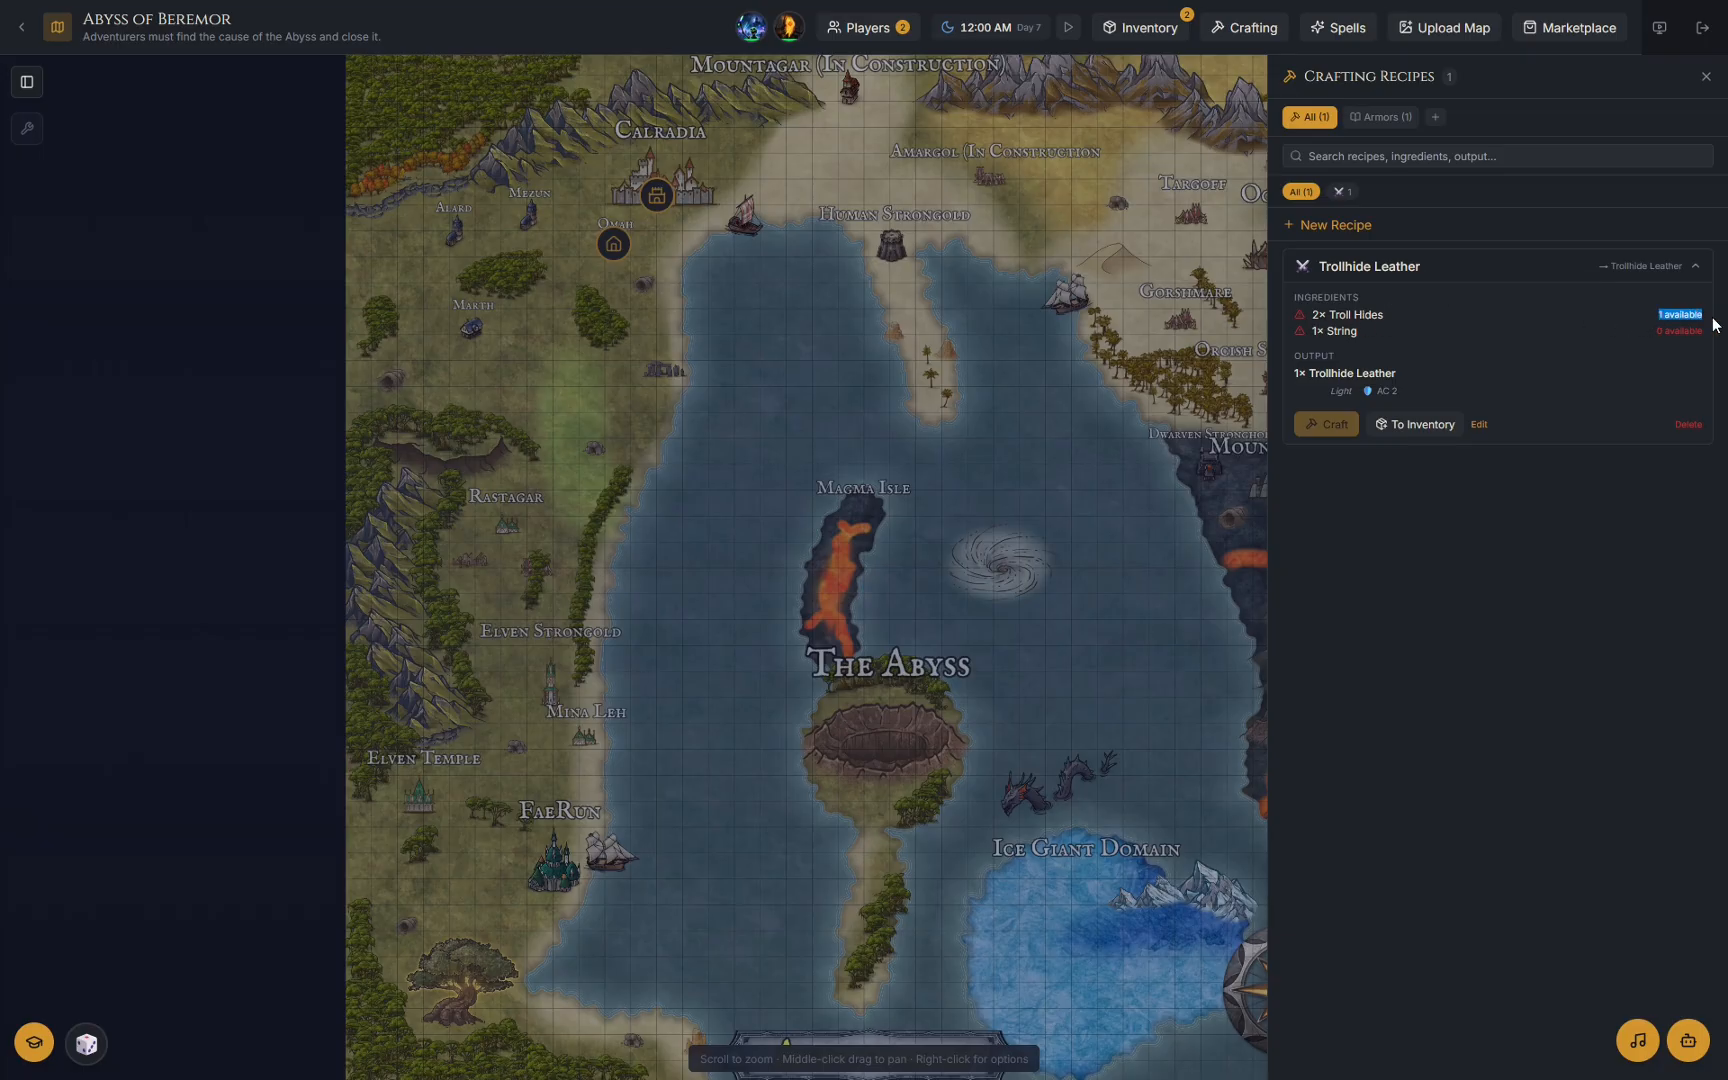
{"action": "left_click", "coordinate": [1228, 31]}
View the editable details of the Troll Hides item in the party inventory and close the inventory.
{"action": "left_click", "coordinate": [1165, 33]}
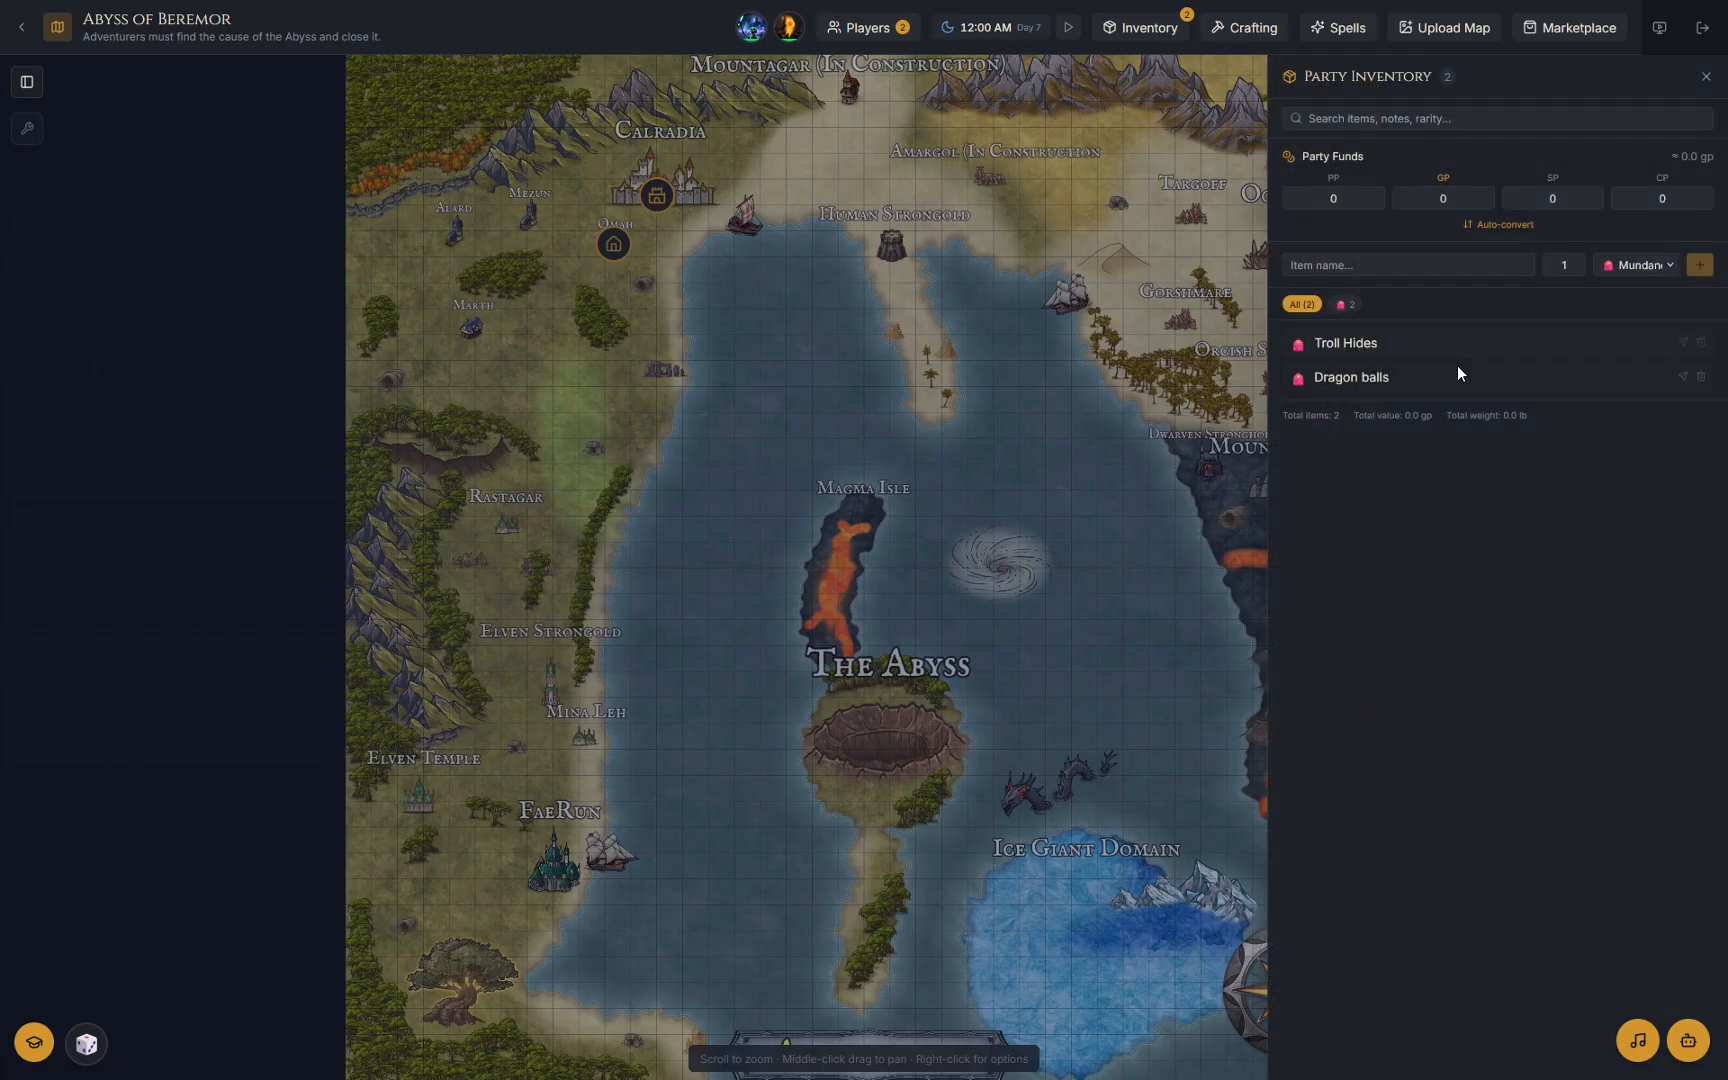
{"action": "left_click", "coordinate": [1395, 341]}
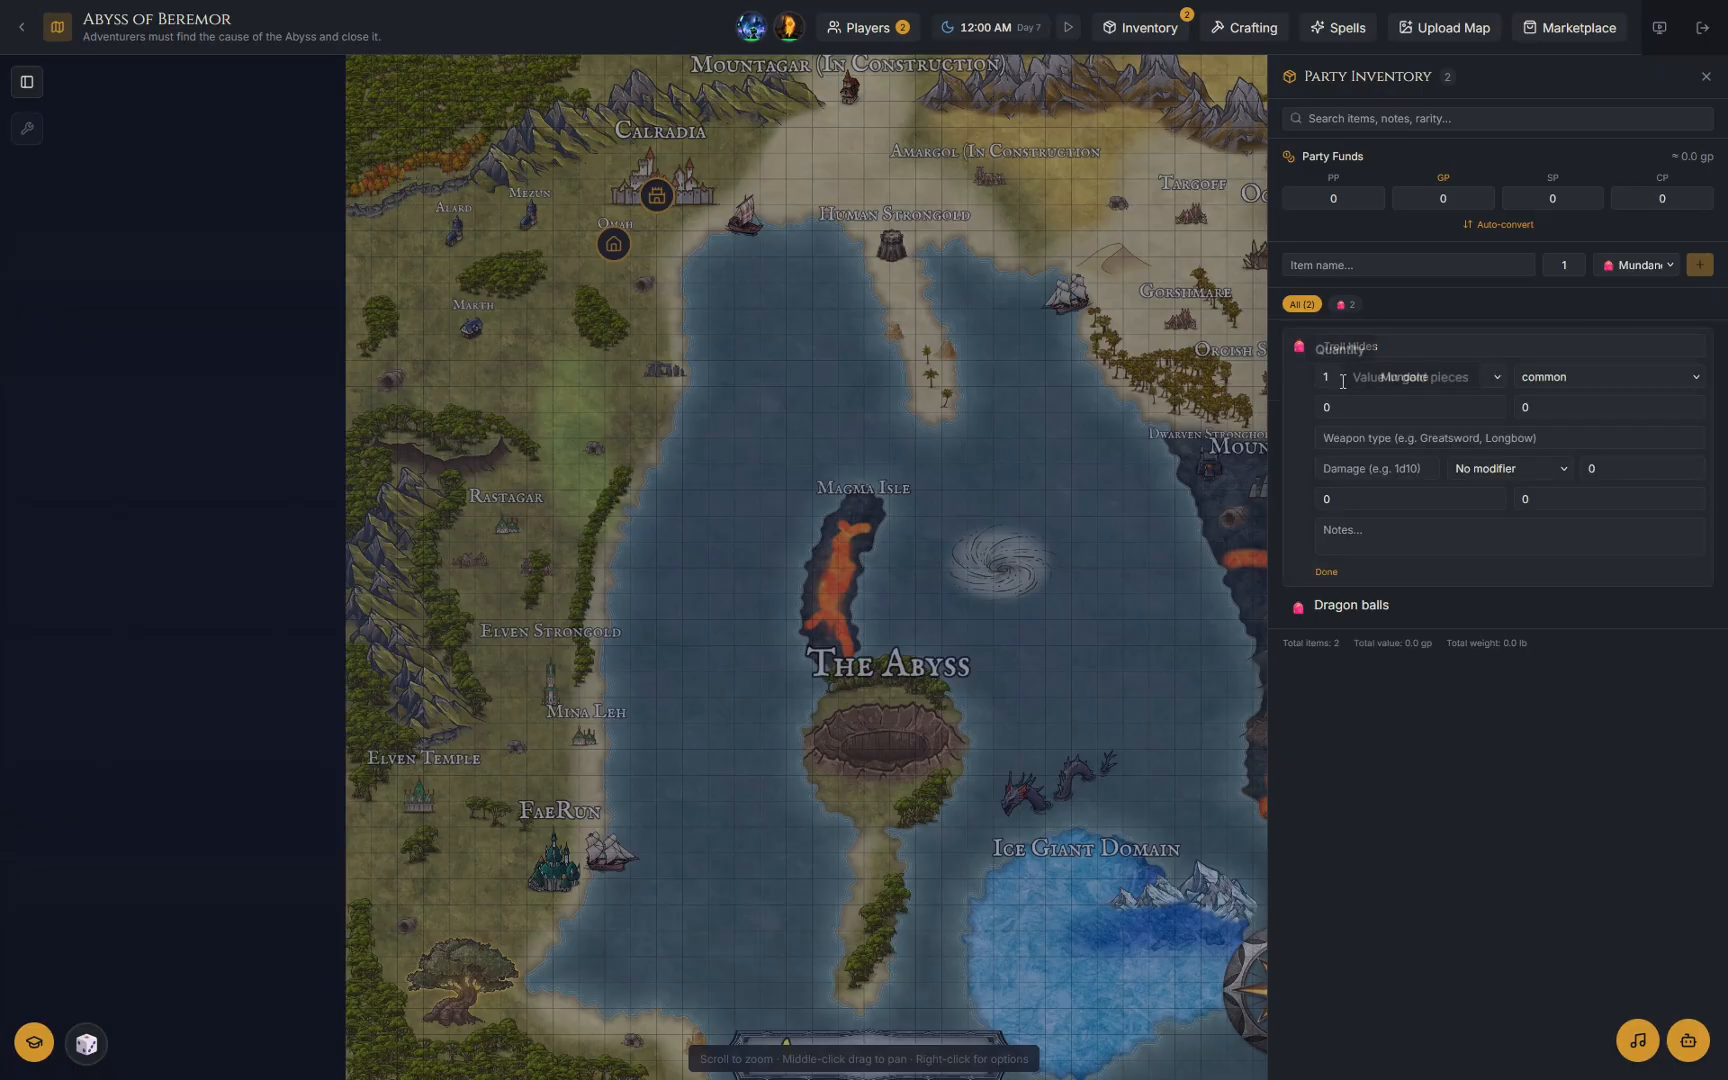
{"action": "key", "text": "F11"}
{"action": "left_click", "coordinate": [1170, 112]}
Open the campaign spell list, look over the blank spell creation form and cancel it.
{"action": "left_click", "coordinate": [1338, 104]}
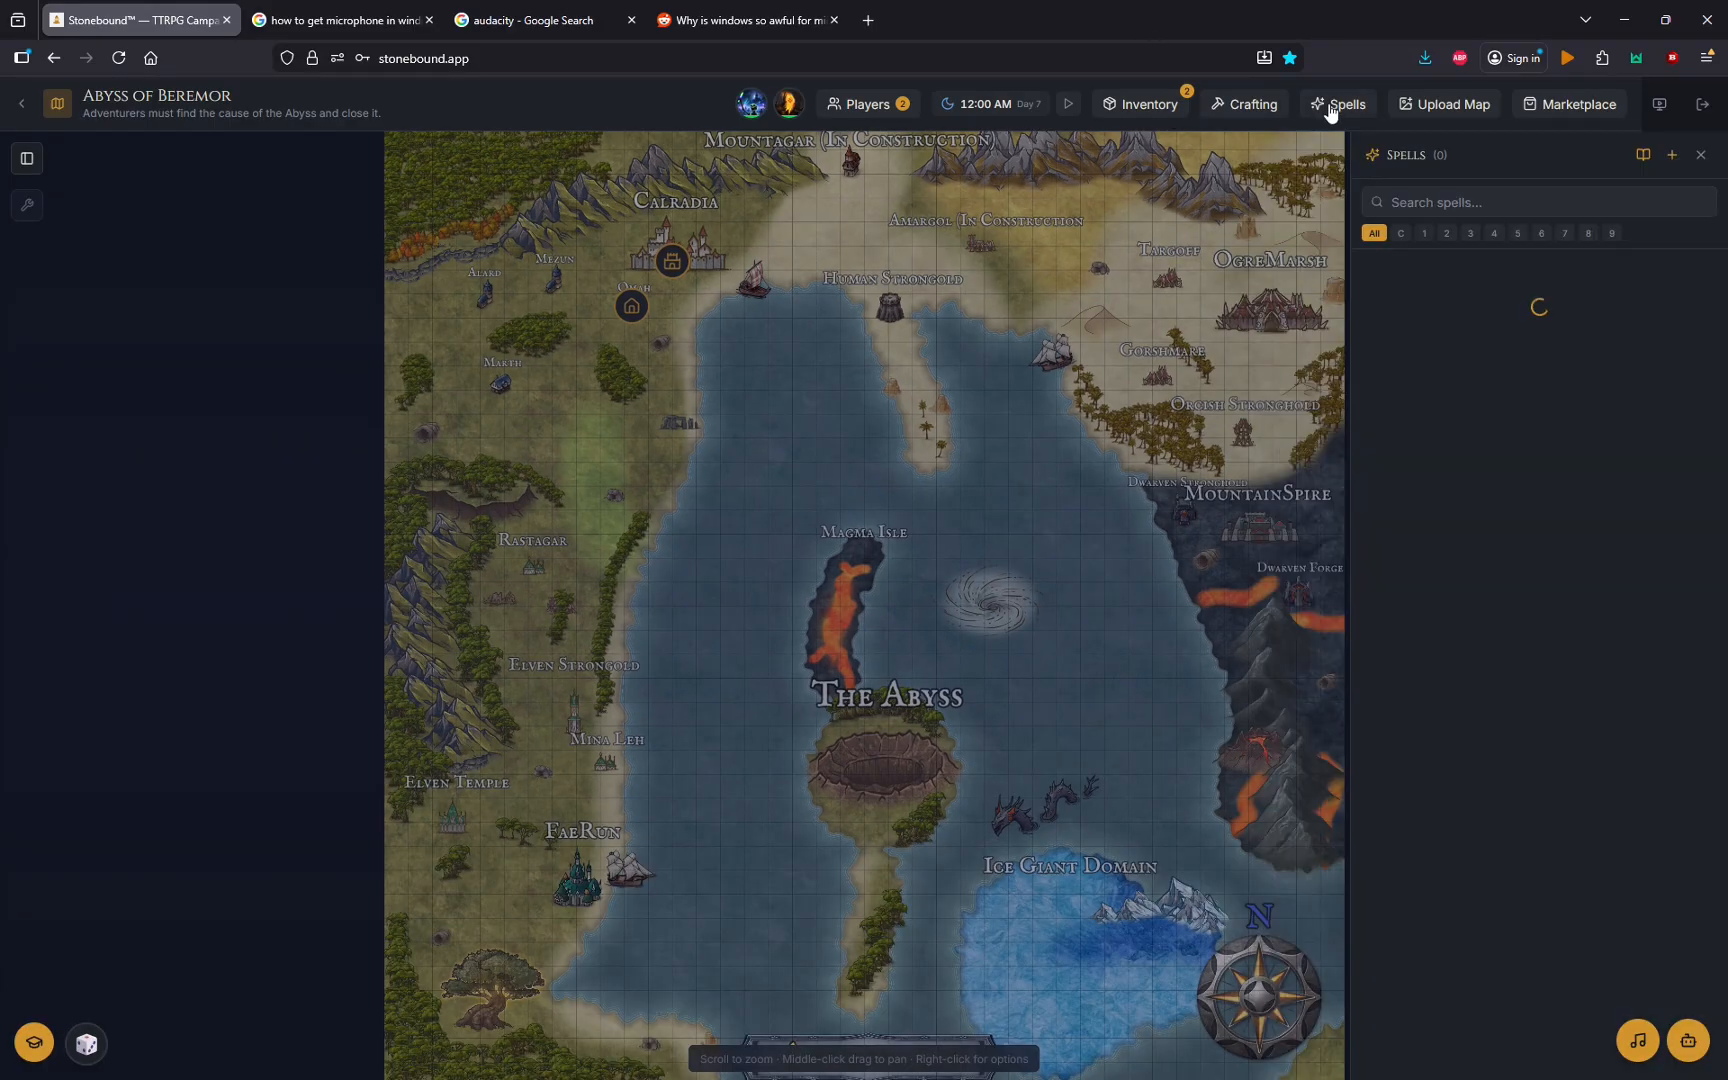
{"action": "key", "text": "F11"}
{"action": "left_click", "coordinate": [1643, 78]}
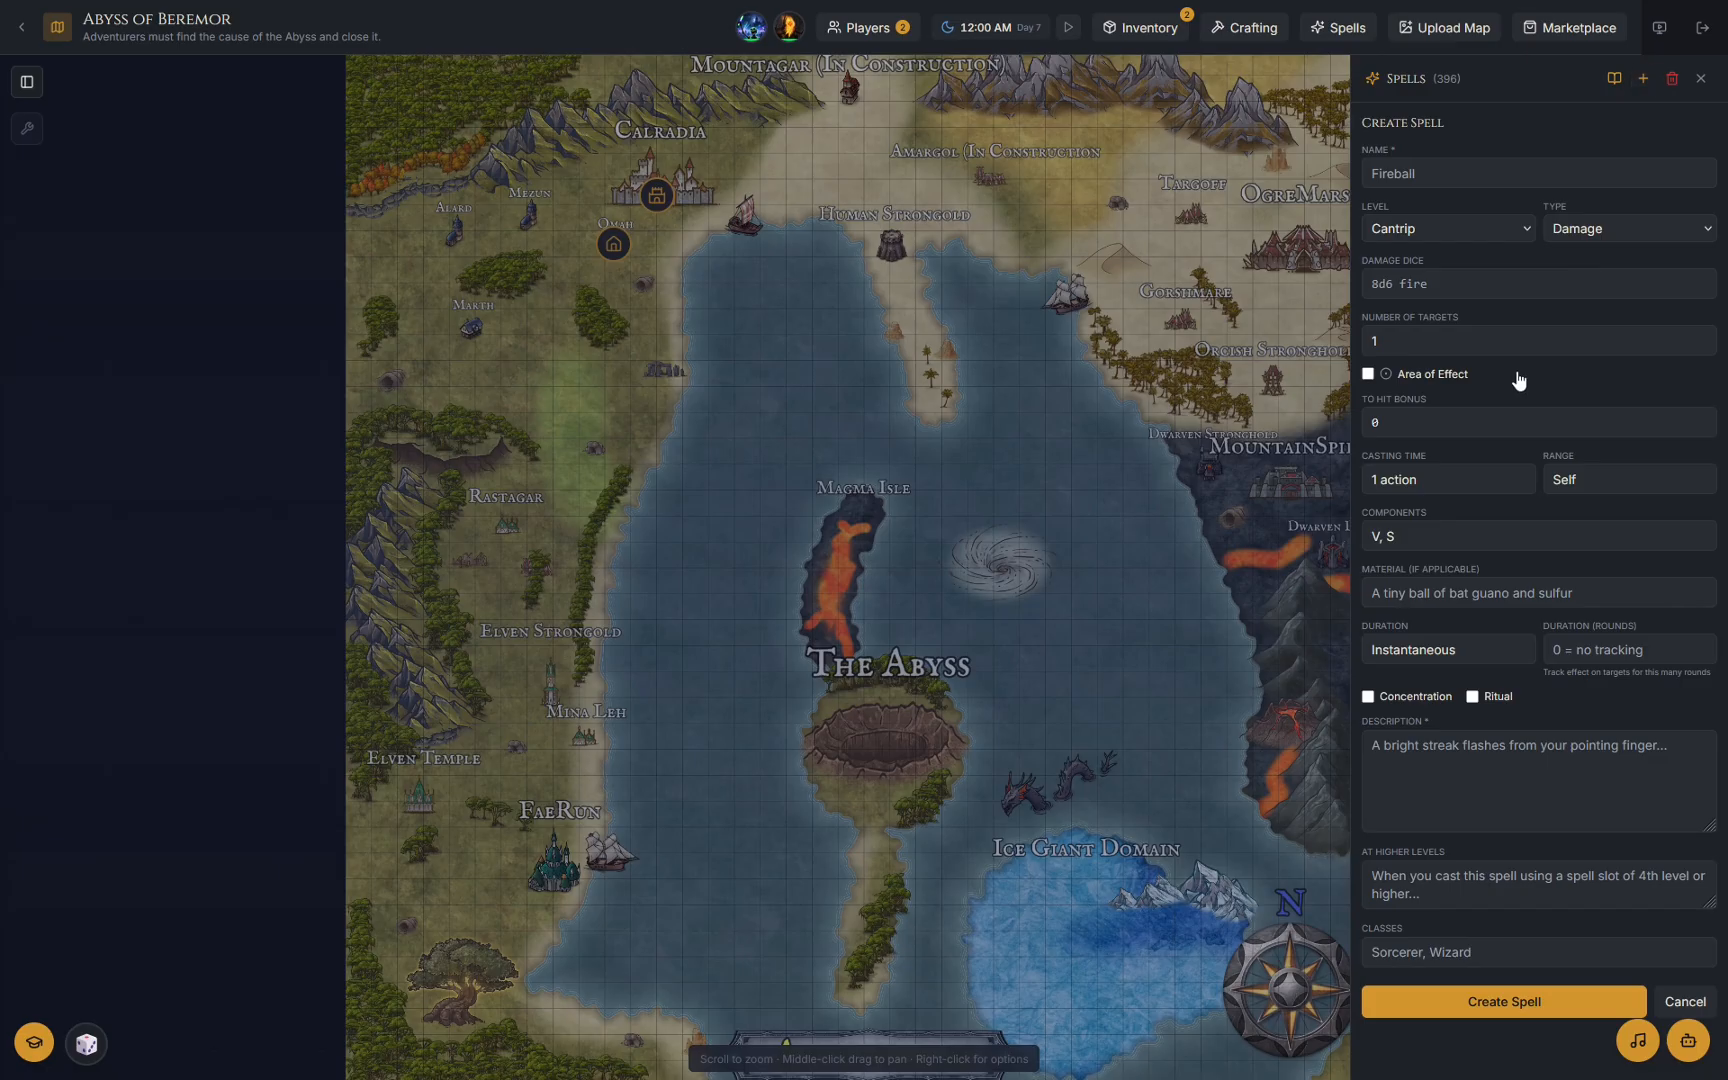
{"action": "left_click", "coordinate": [1700, 1008]}
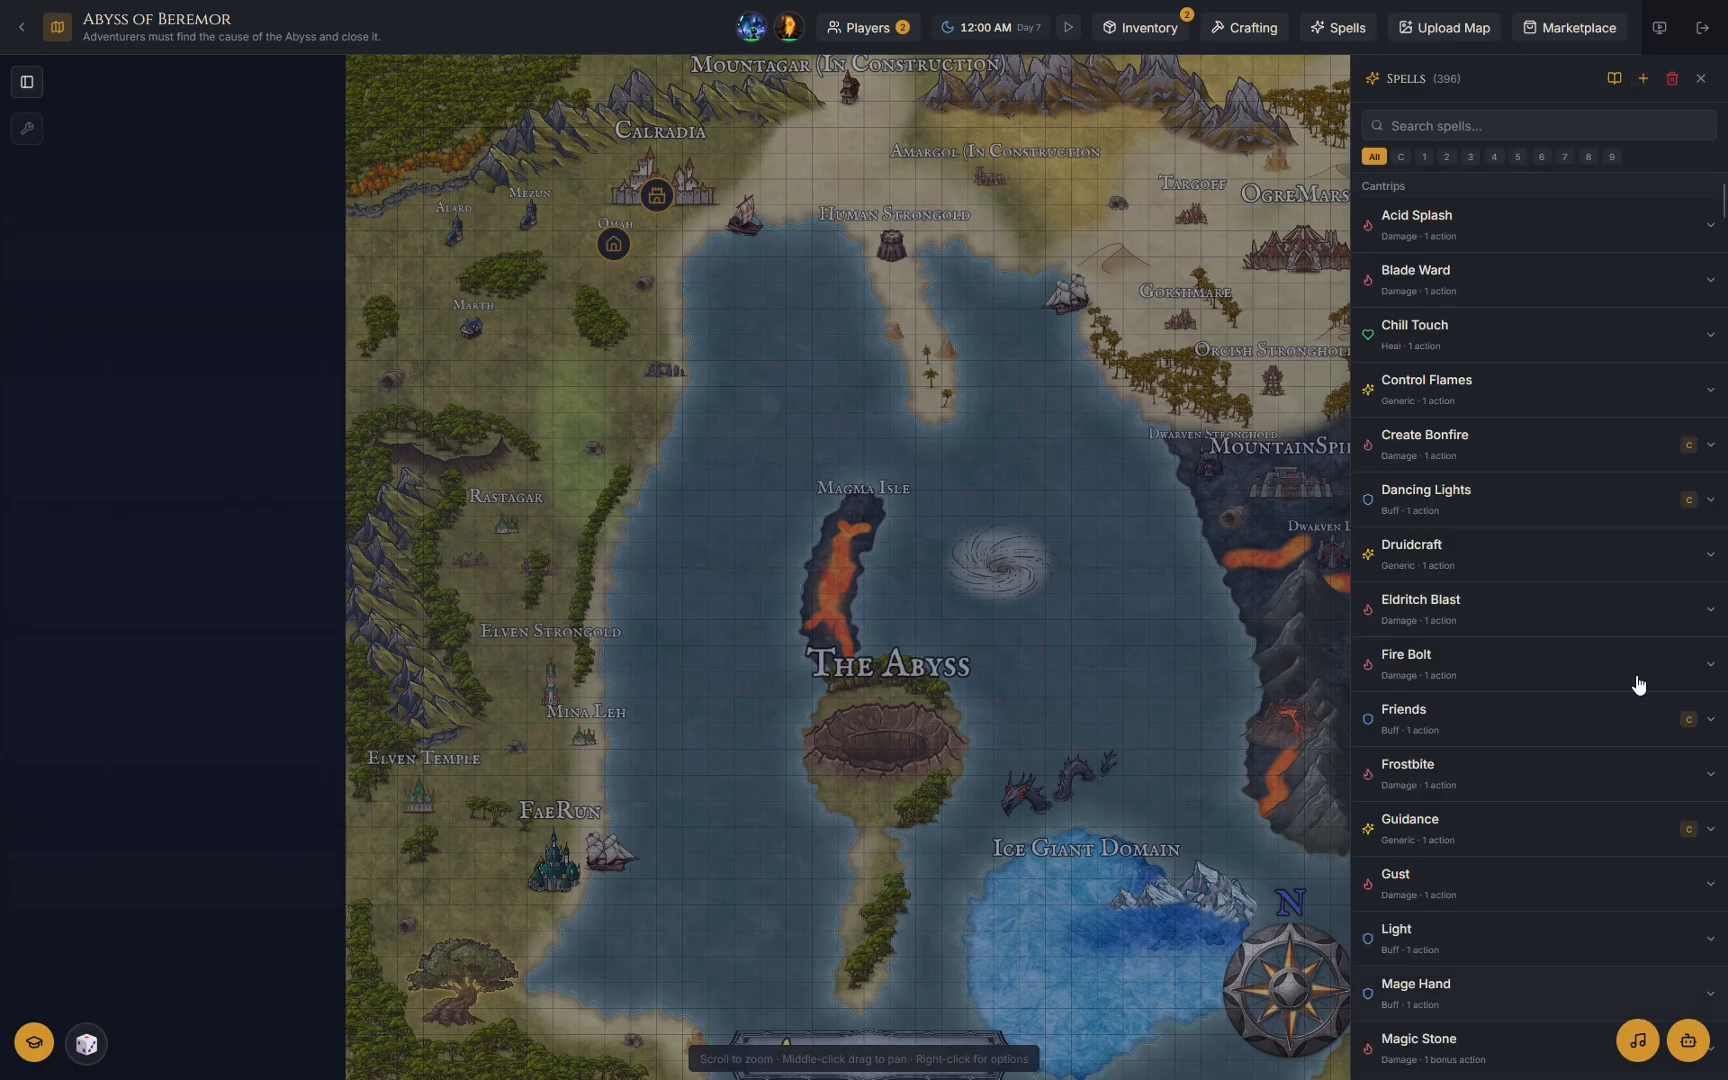
View the 5e SRD spell import options without importing anything, and close the spell list.
{"action": "left_click", "coordinate": [1614, 78]}
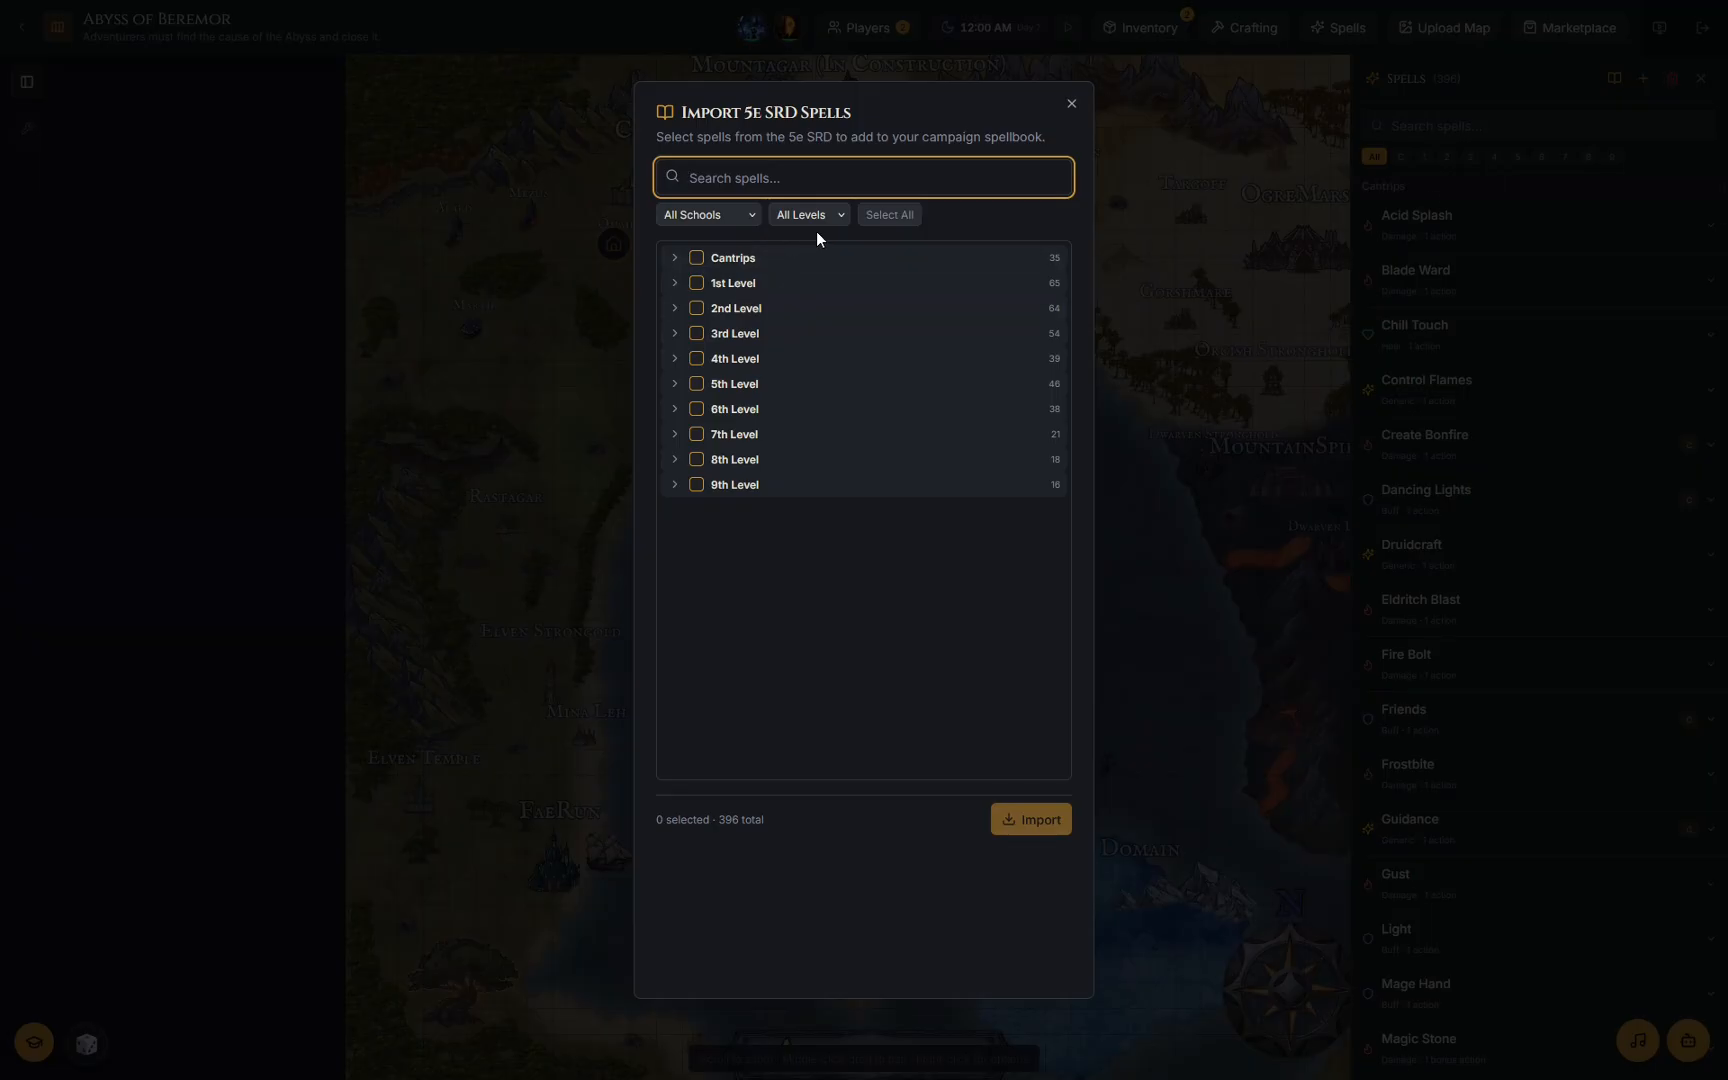
{"action": "left_click", "coordinate": [1072, 105]}
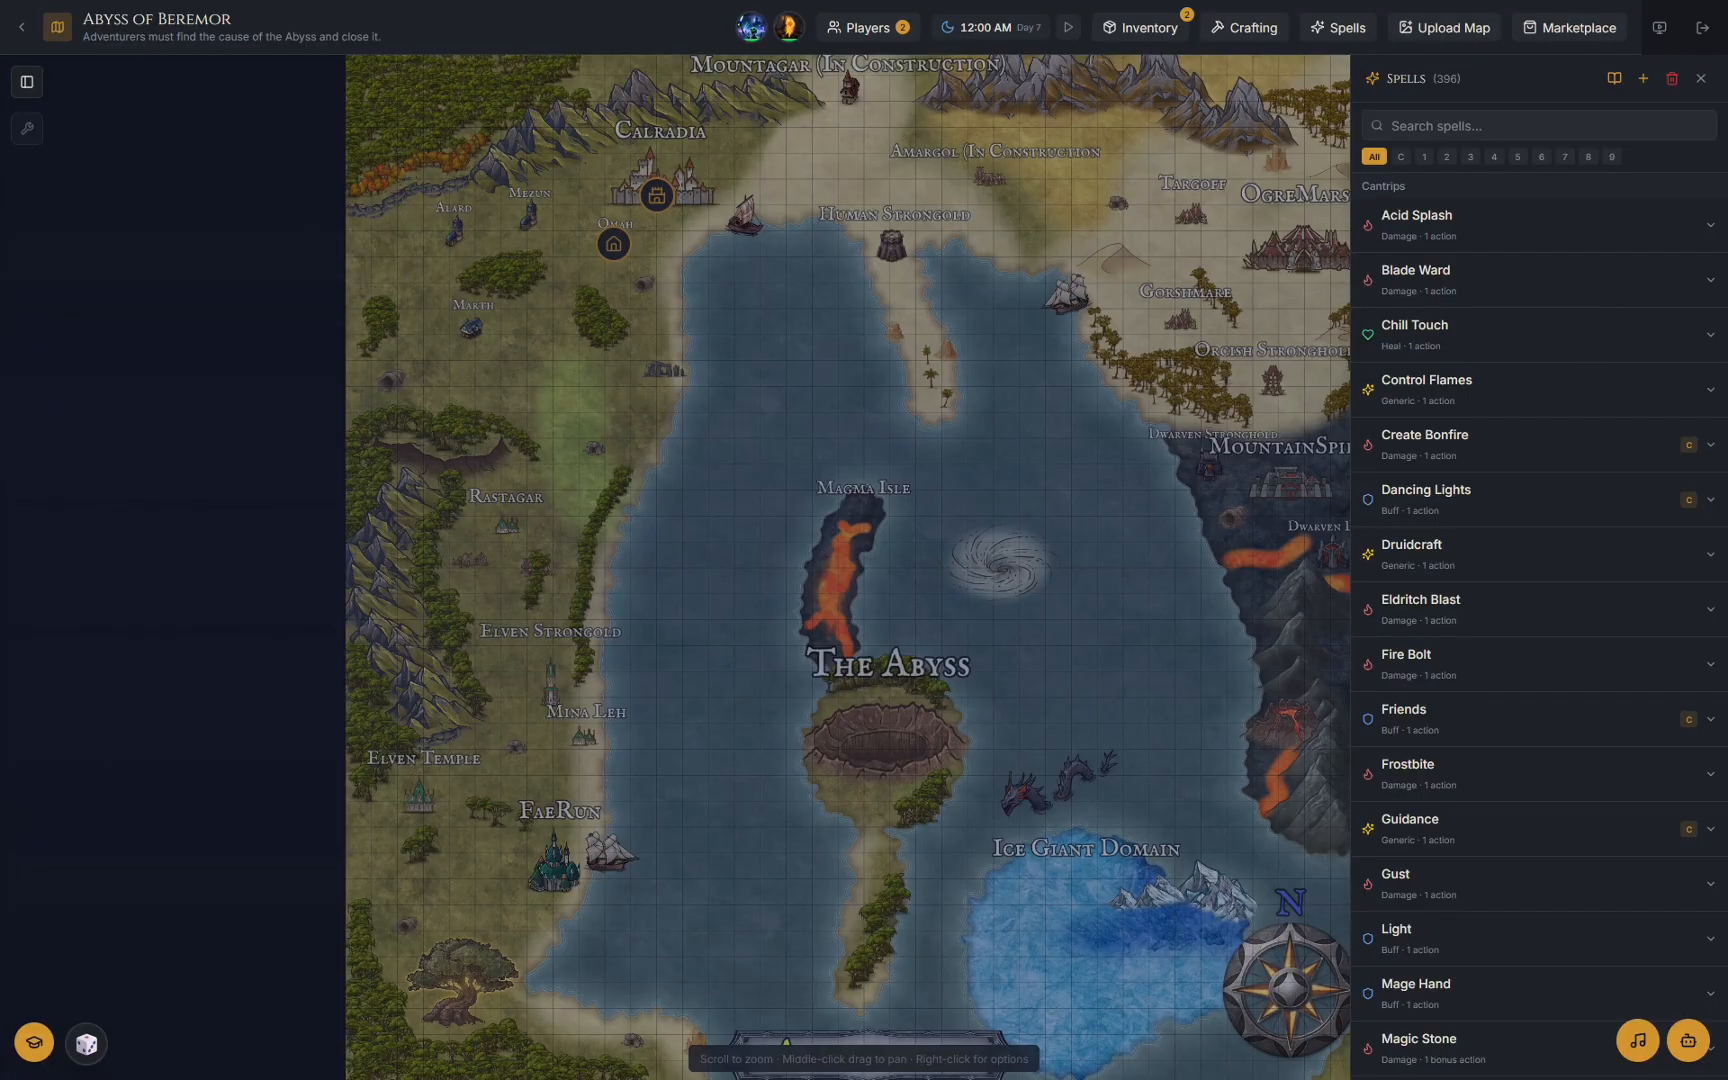
{"action": "left_click", "coordinate": [1697, 77]}
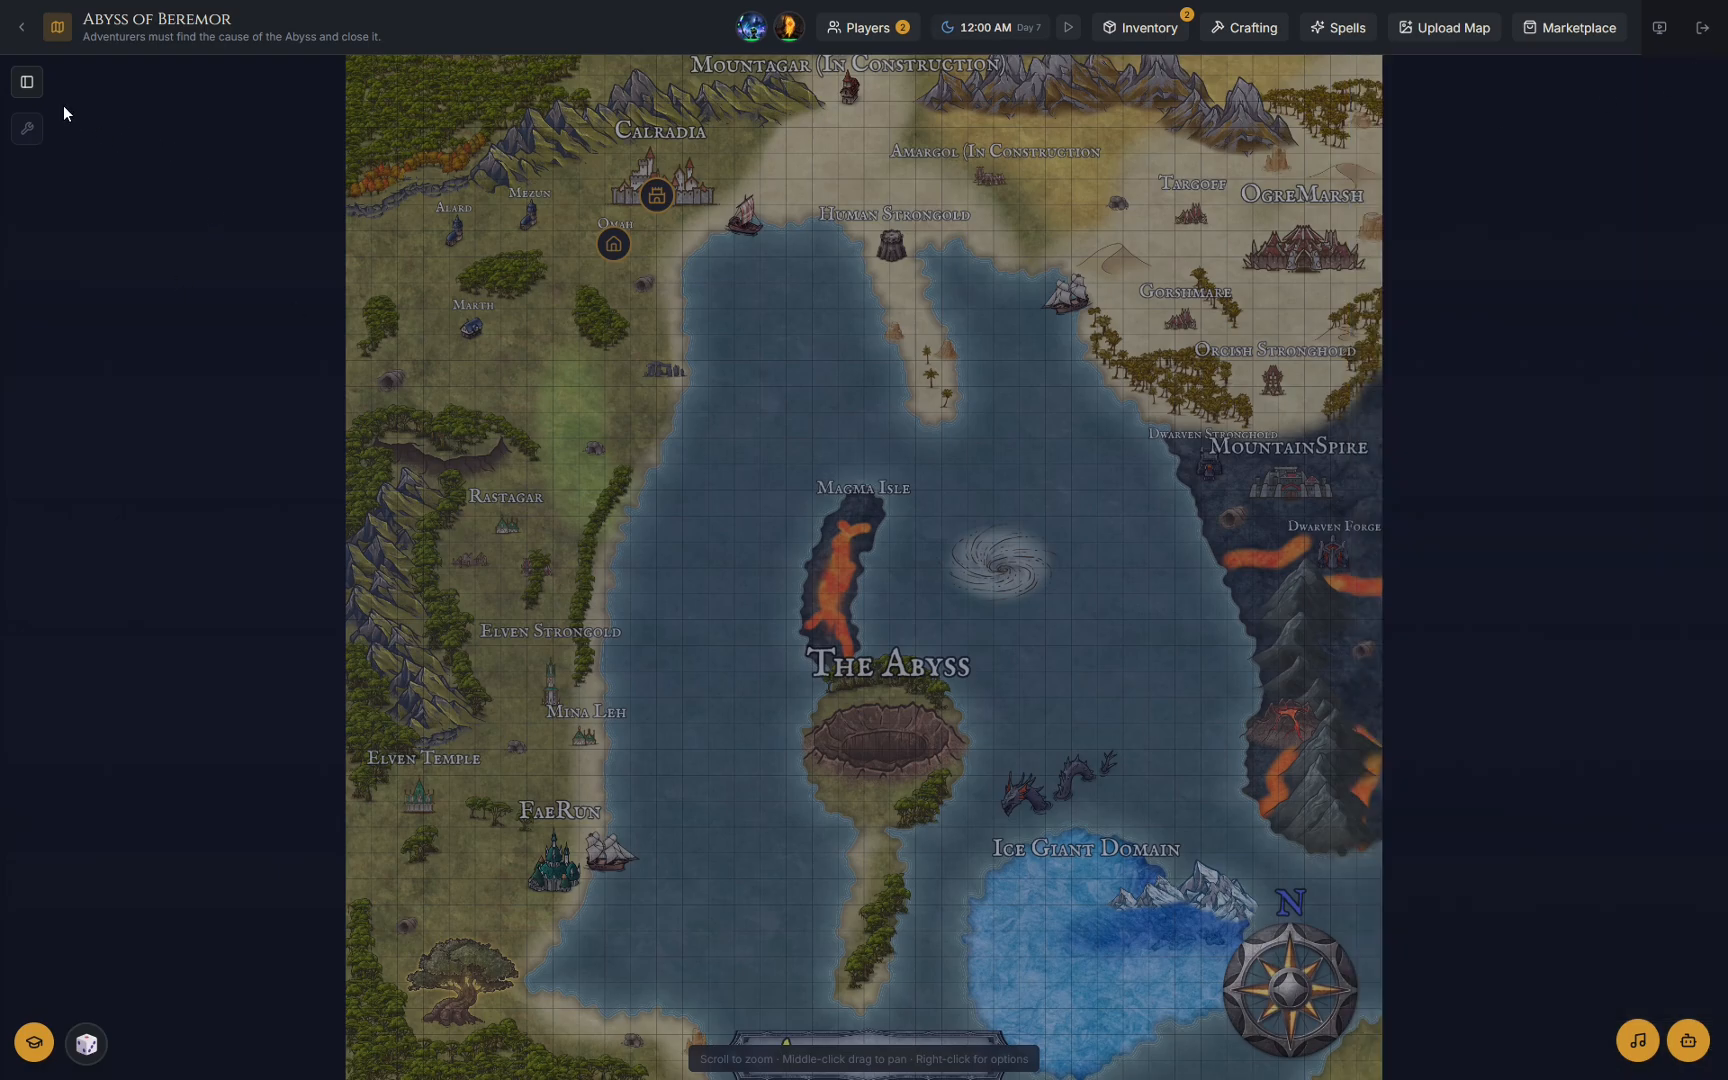
Place a Mine resource marker named "Iron Ore" on the campaign map between Marth and Rastagar.
{"action": "left_click", "coordinate": [26, 130]}
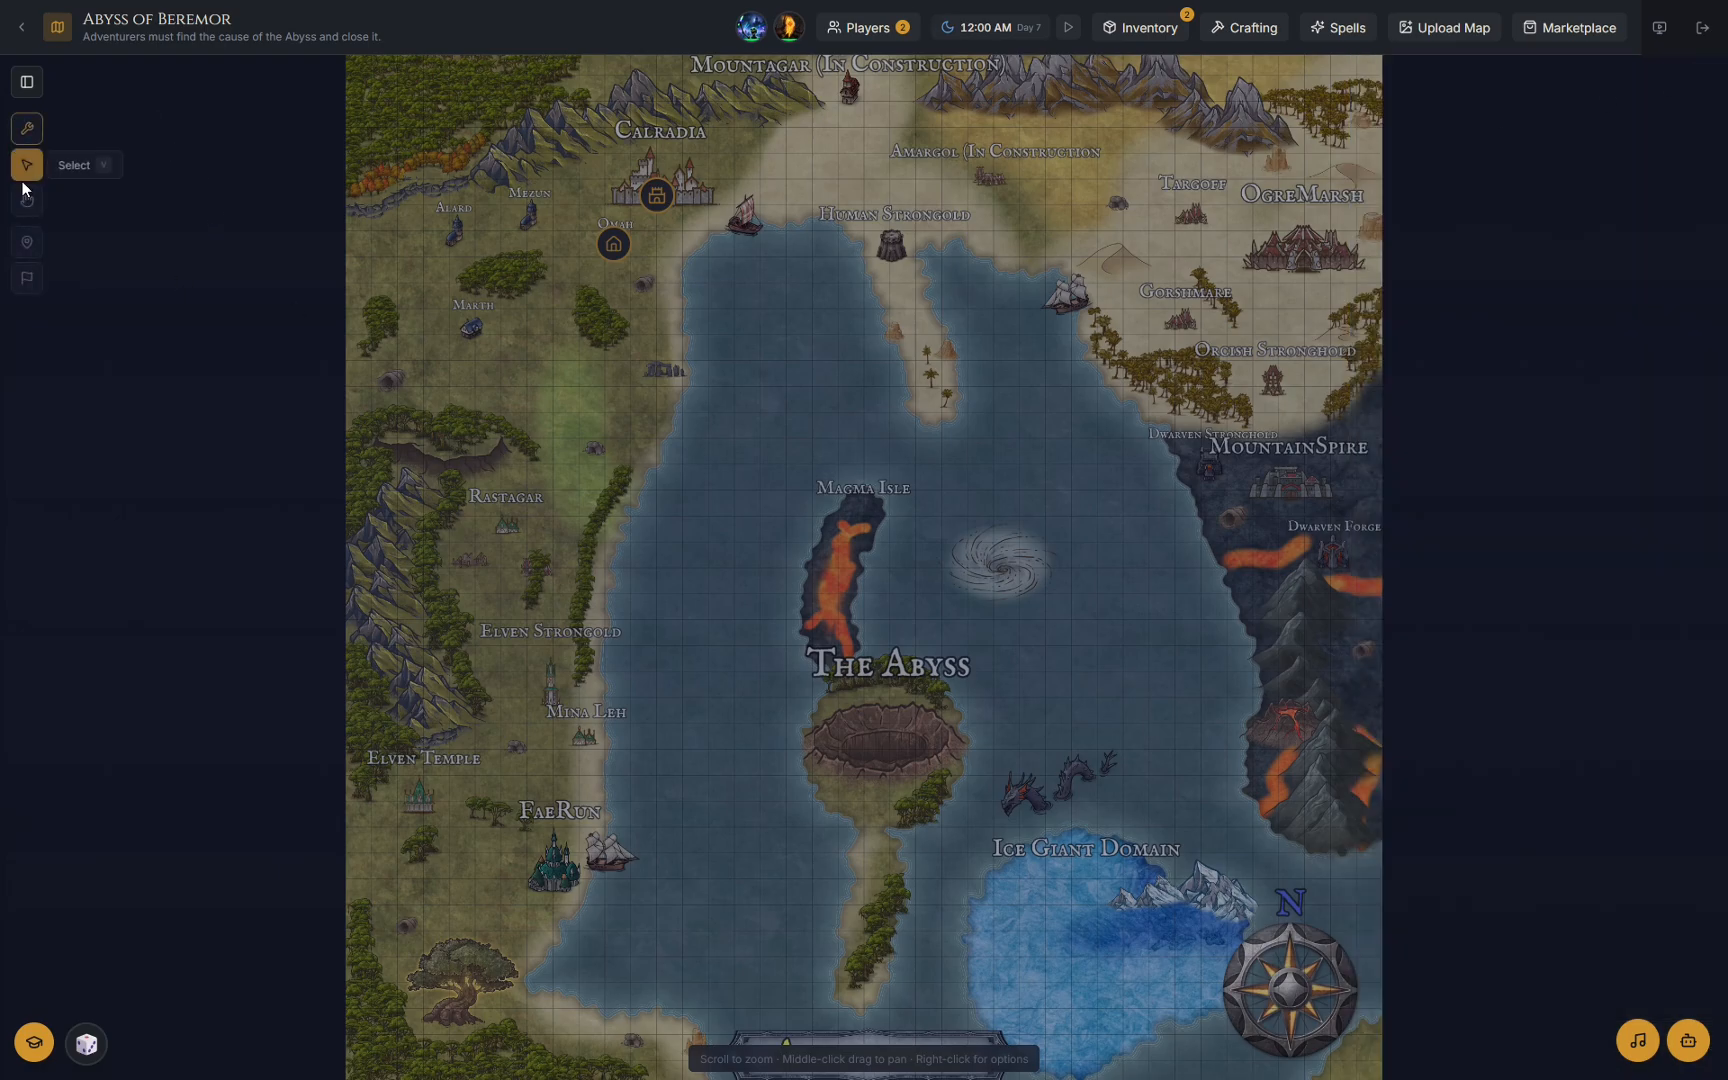
{"action": "left_click", "coordinate": [27, 279]}
{"action": "left_click", "coordinate": [632, 358]}
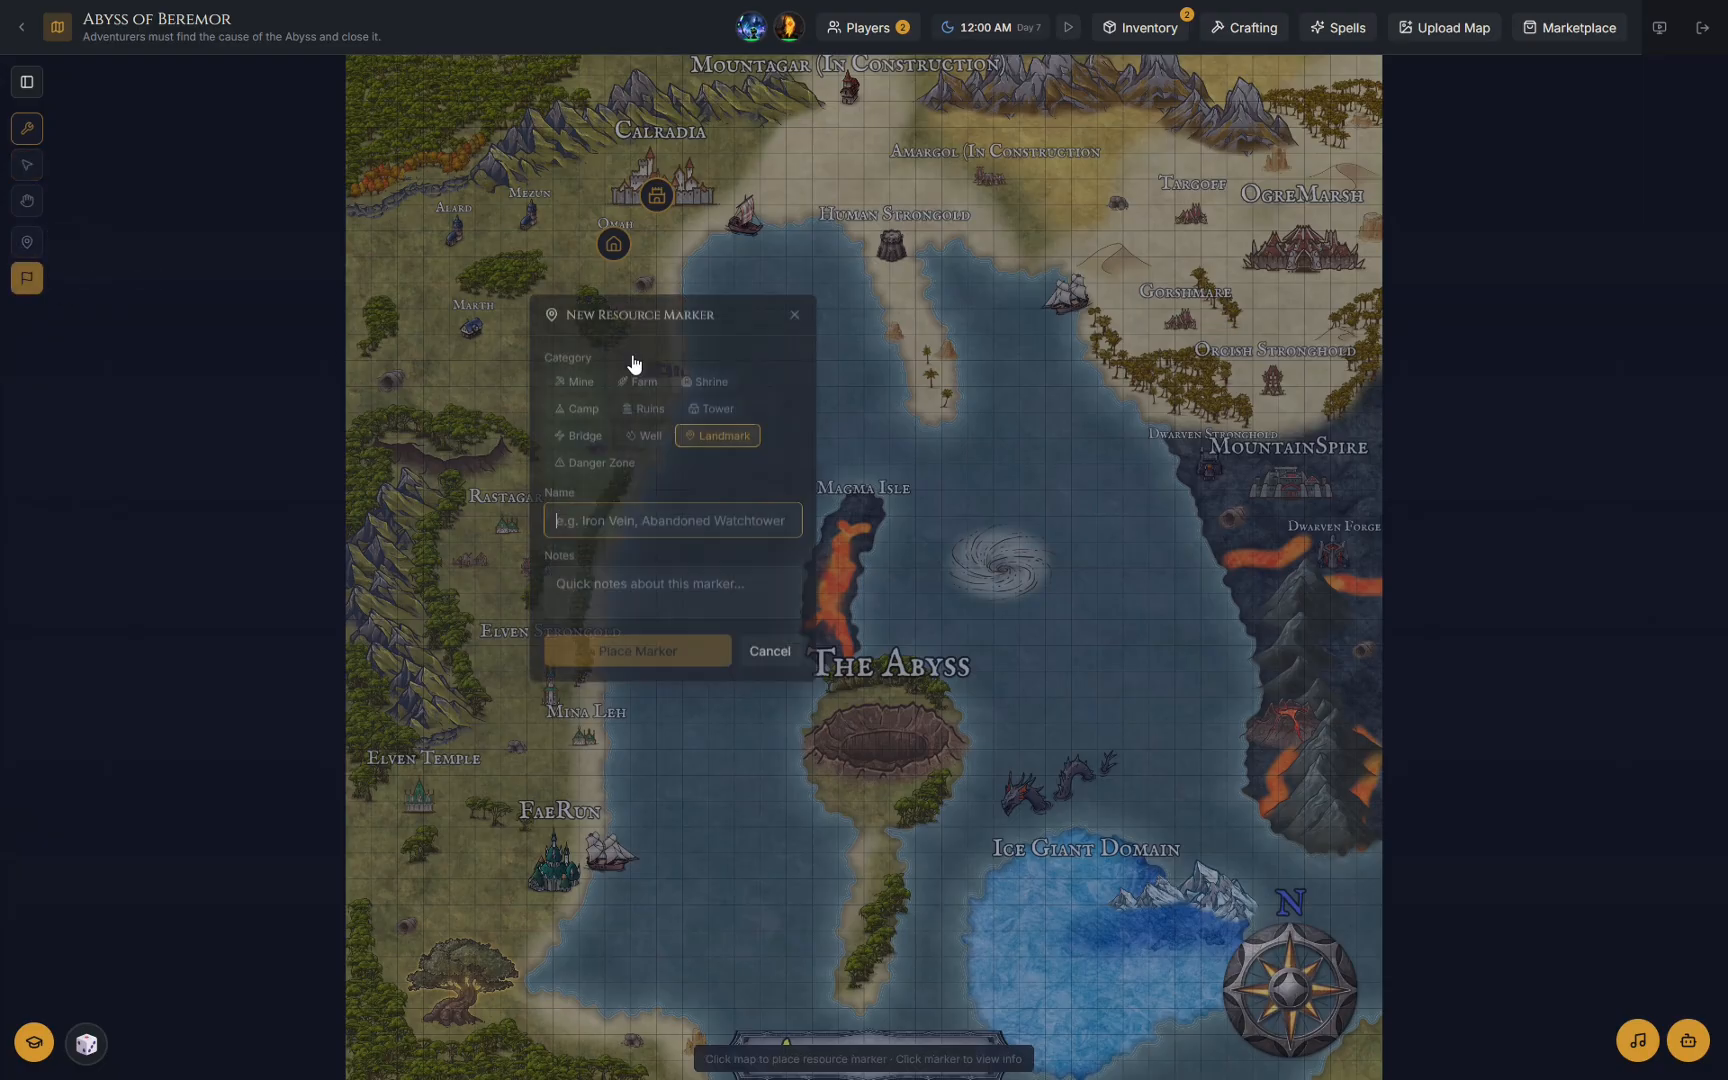
{"action": "left_click", "coordinate": [587, 388]}
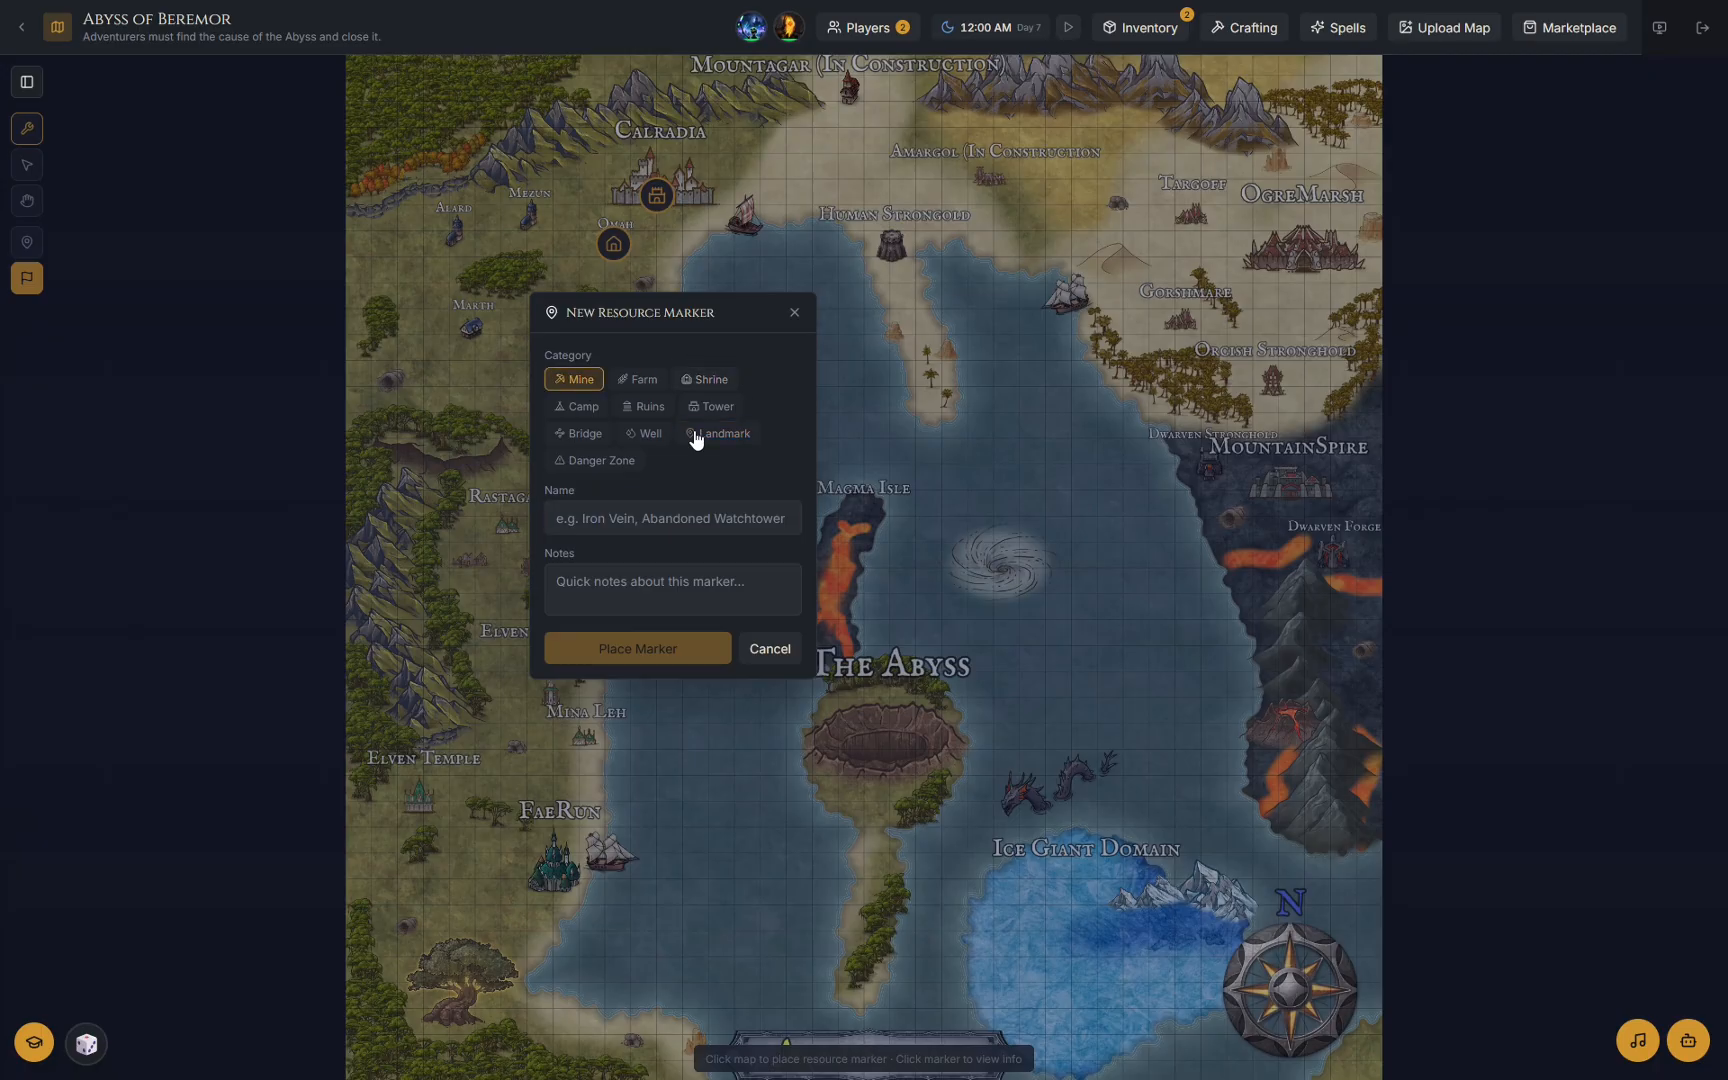
{"action": "left_click", "coordinate": [622, 528]}
{"action": "type", "text": "I"}
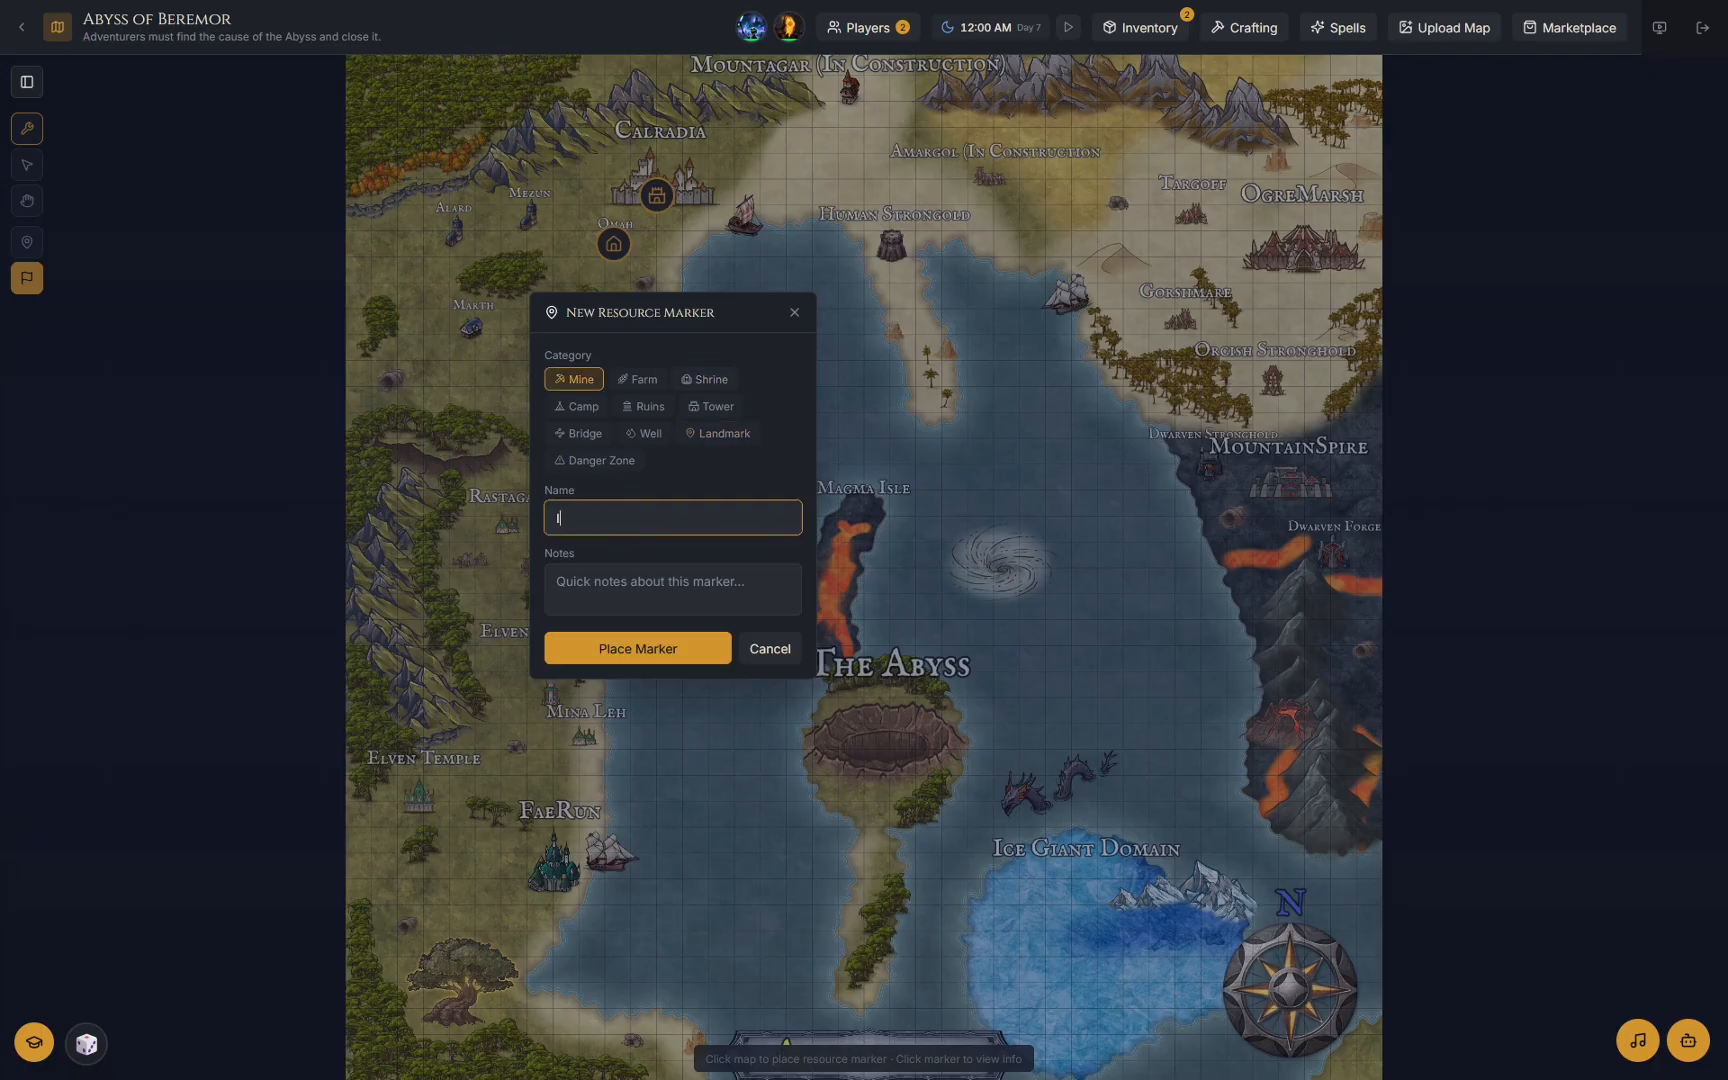
{"action": "type", "text": "ron Ore"}
{"action": "left_click", "coordinate": [637, 648]}
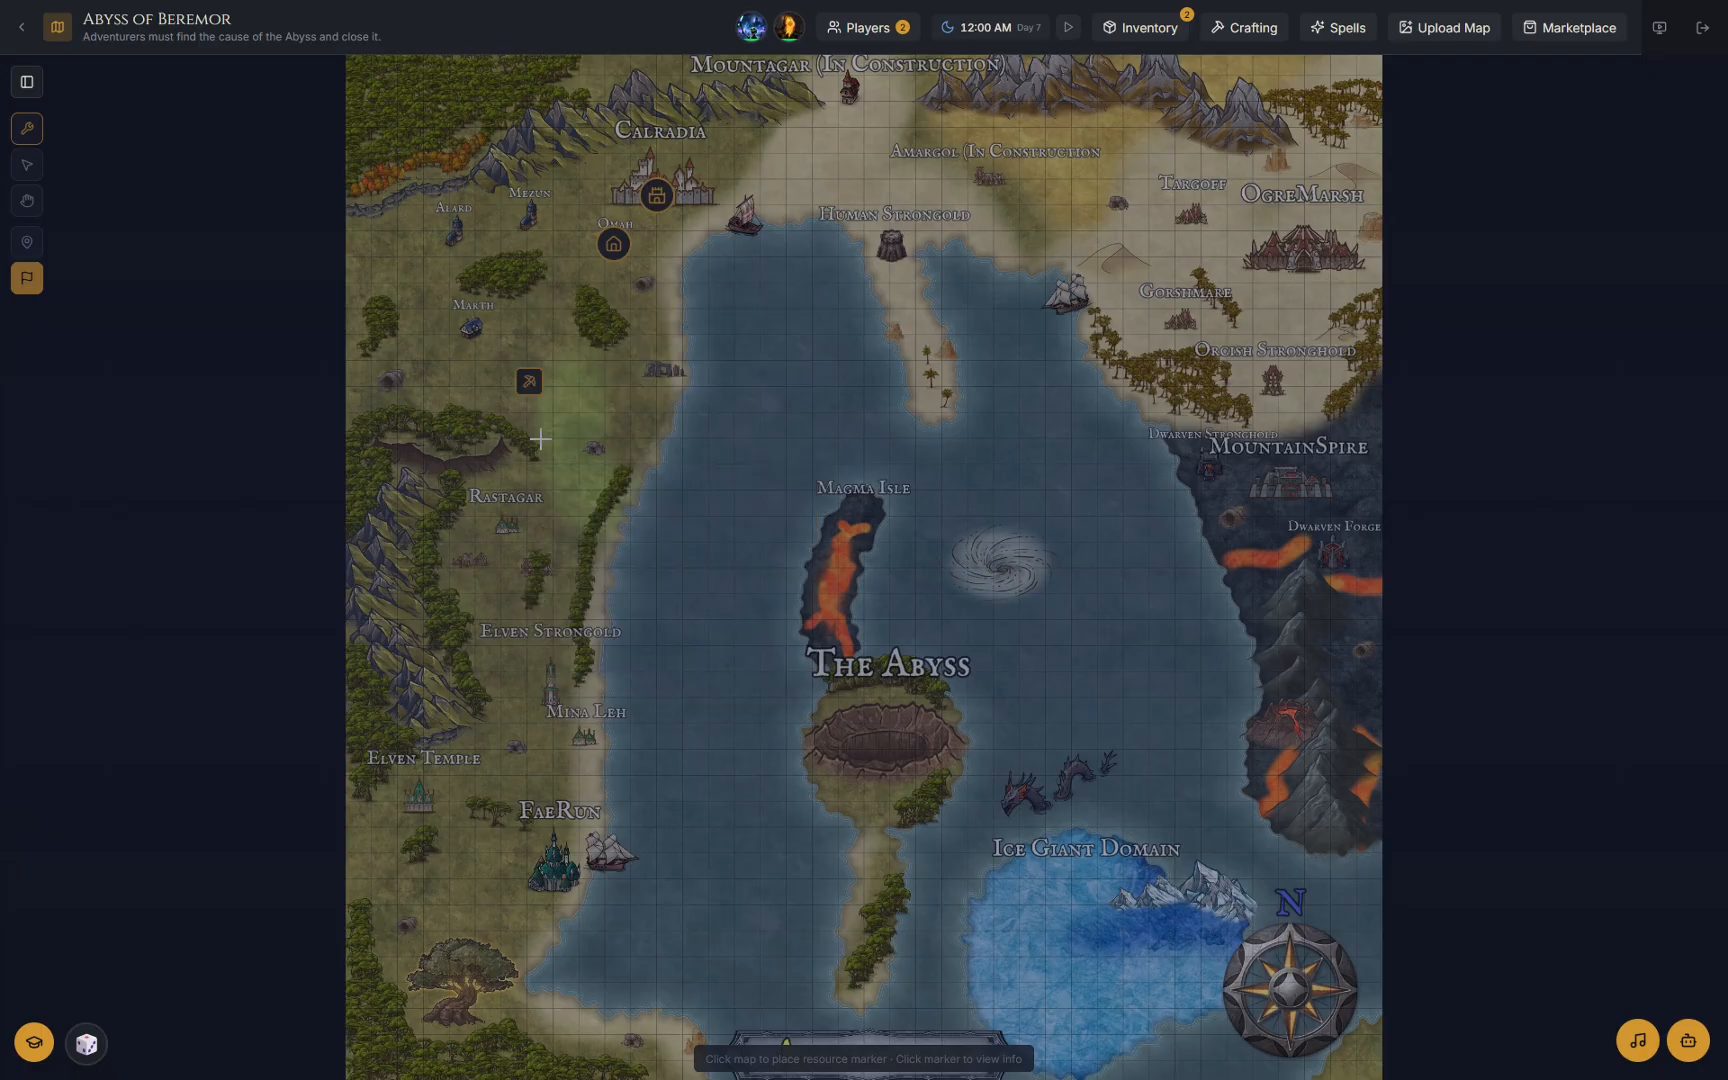
Open the Iron Ore marker's details and delete the marker from the map.
{"action": "left_click", "coordinate": [533, 378]}
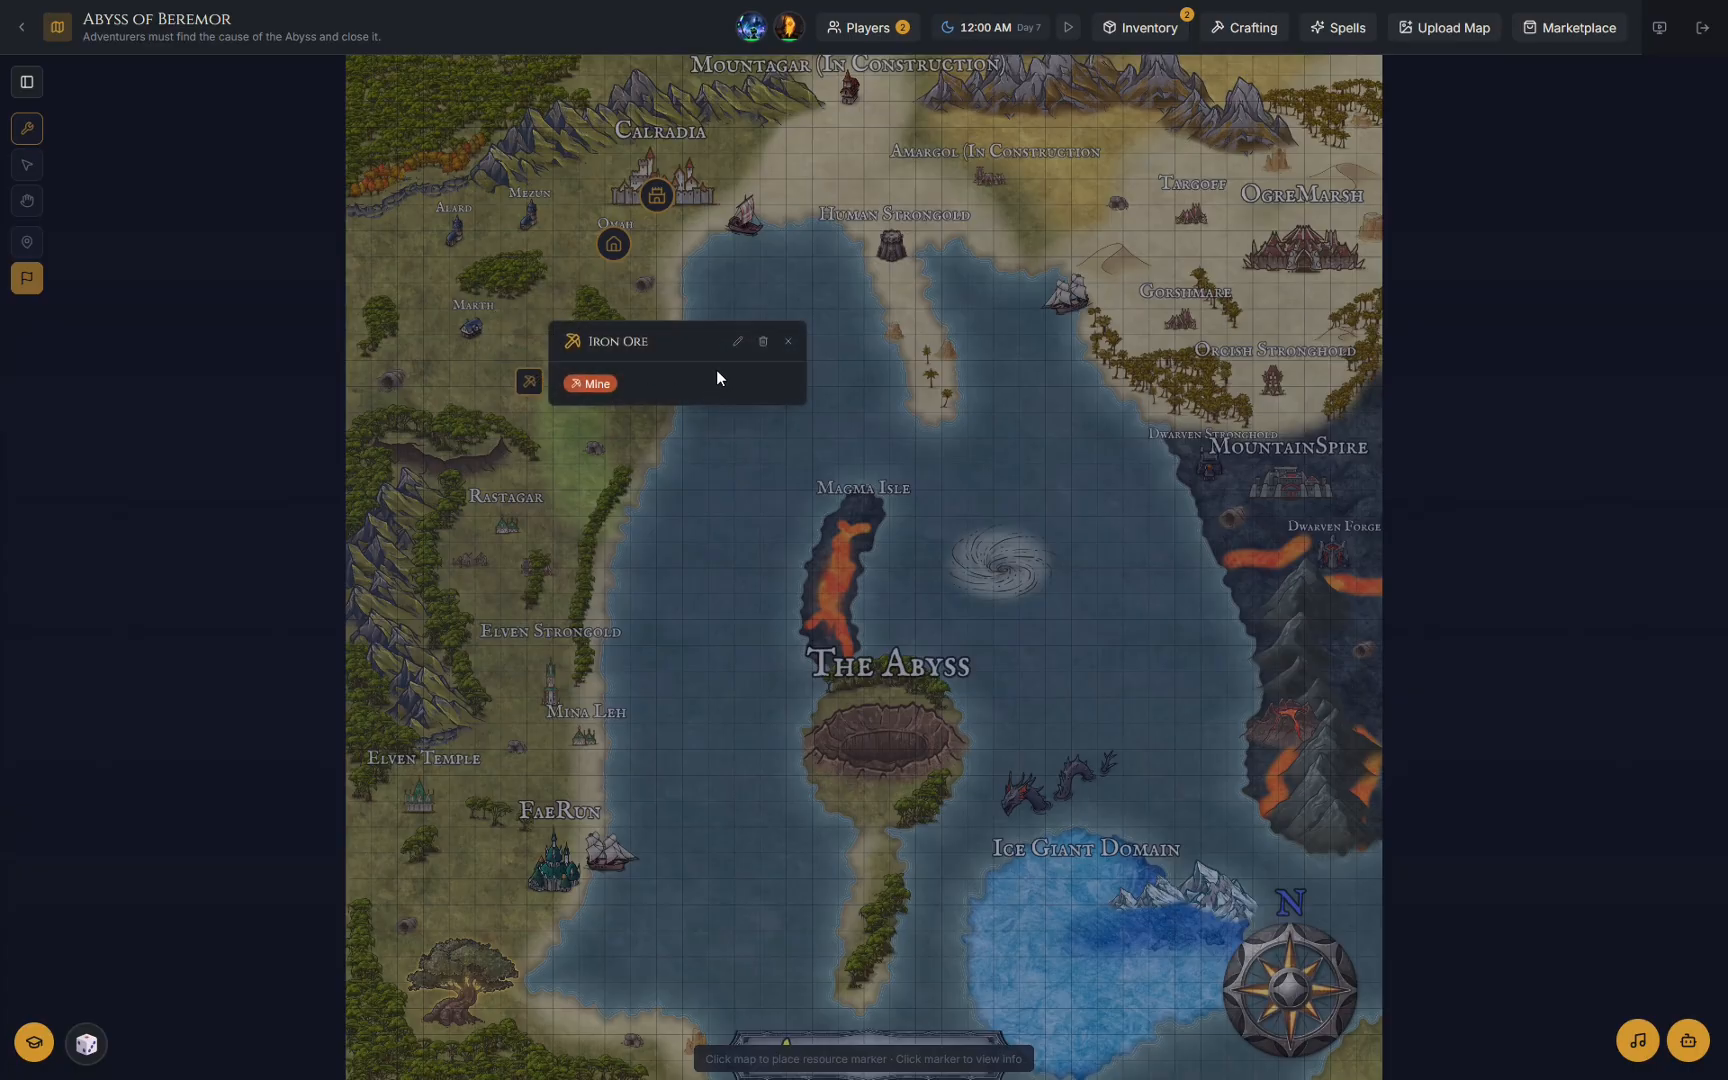
{"action": "left_click", "coordinate": [760, 344]}
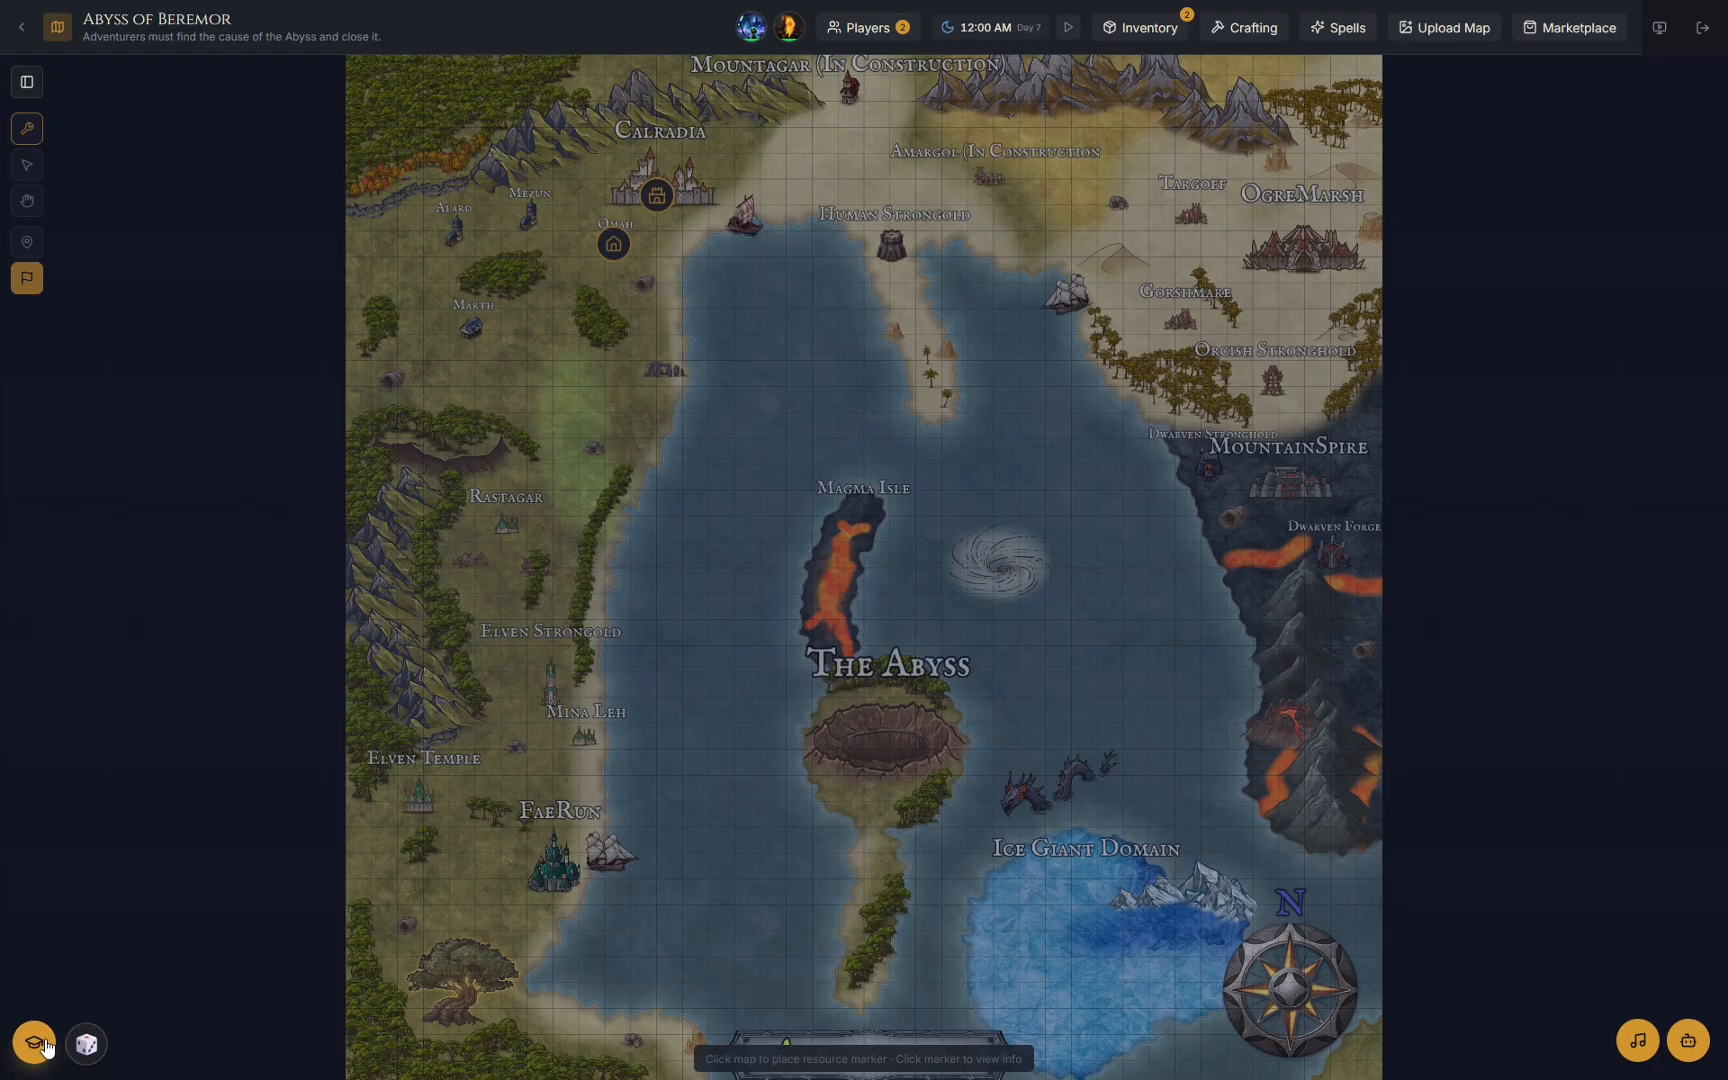
Expand the Act 1 region and assign the unassigned Calradia point of interest to it.
{"action": "left_click", "coordinate": [26, 88]}
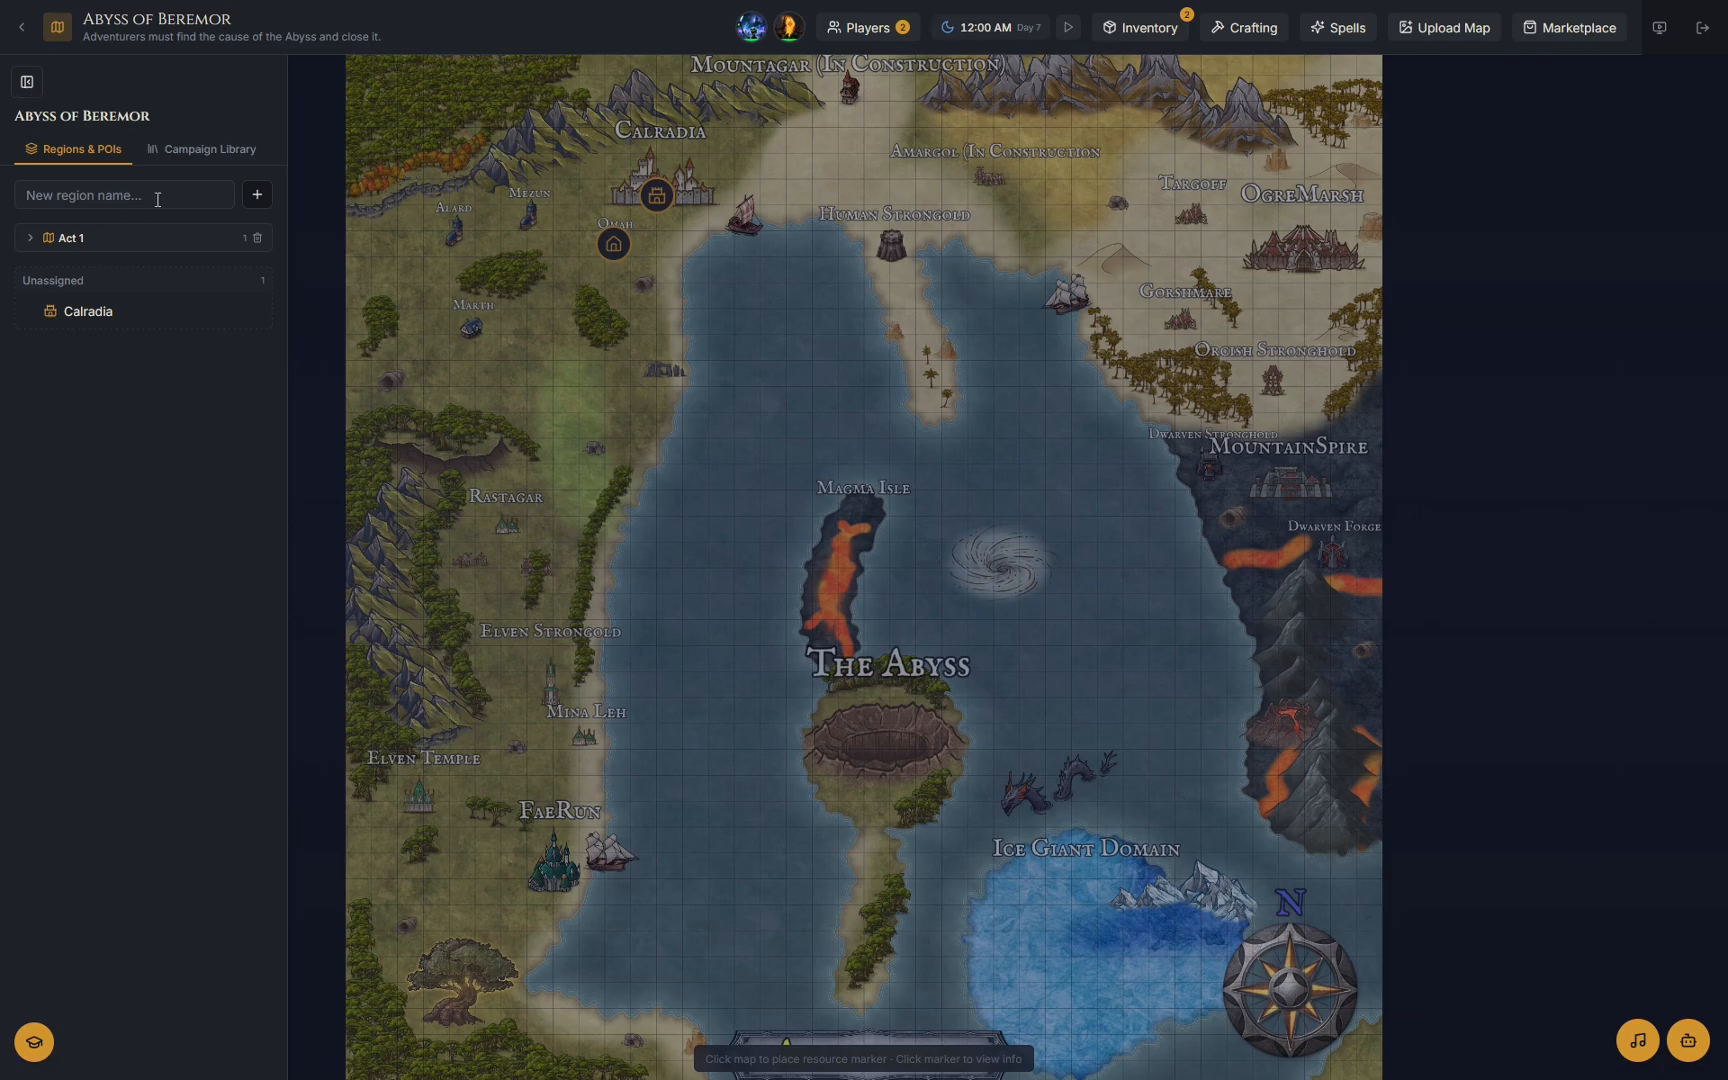
{"action": "left_click", "coordinate": [27, 244]}
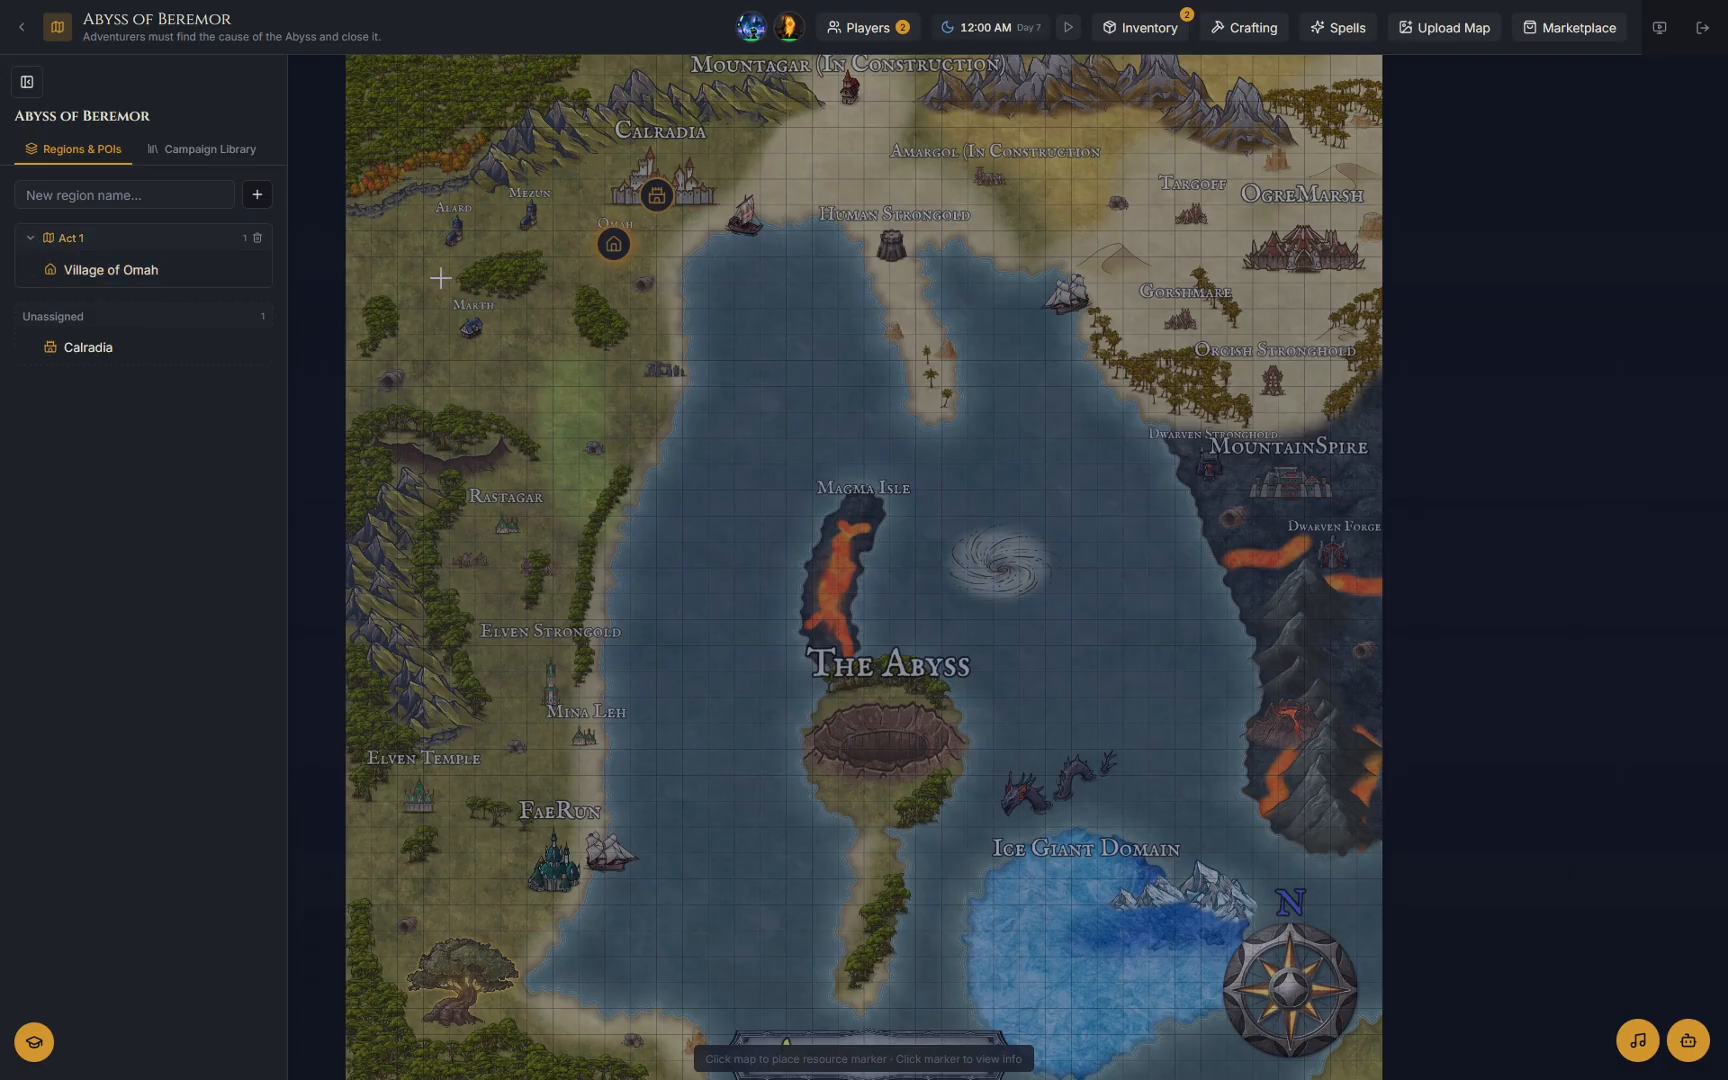
{"action": "left_click_drag", "start_coordinate": [115, 346], "coordinate": [106, 262]}
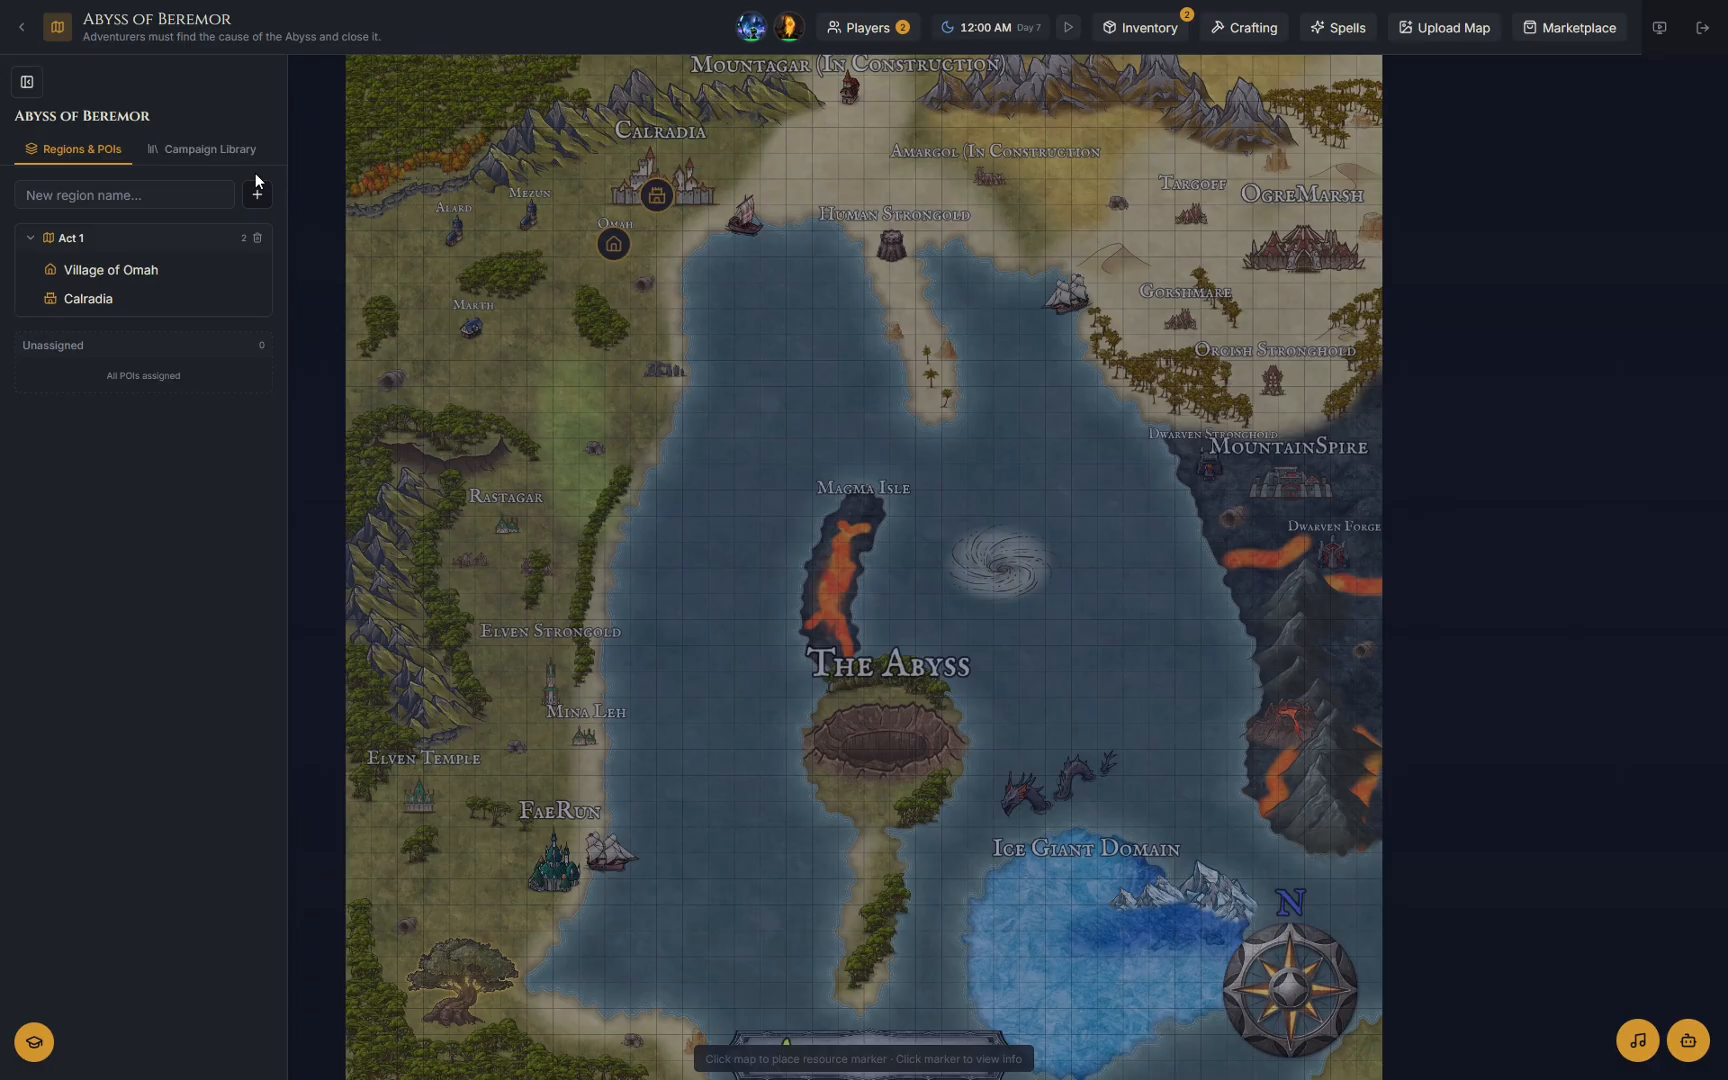
Look over the campaign library categories, open the Village of Omah location and review its campaign and location libraries.
{"action": "left_click", "coordinate": [211, 158]}
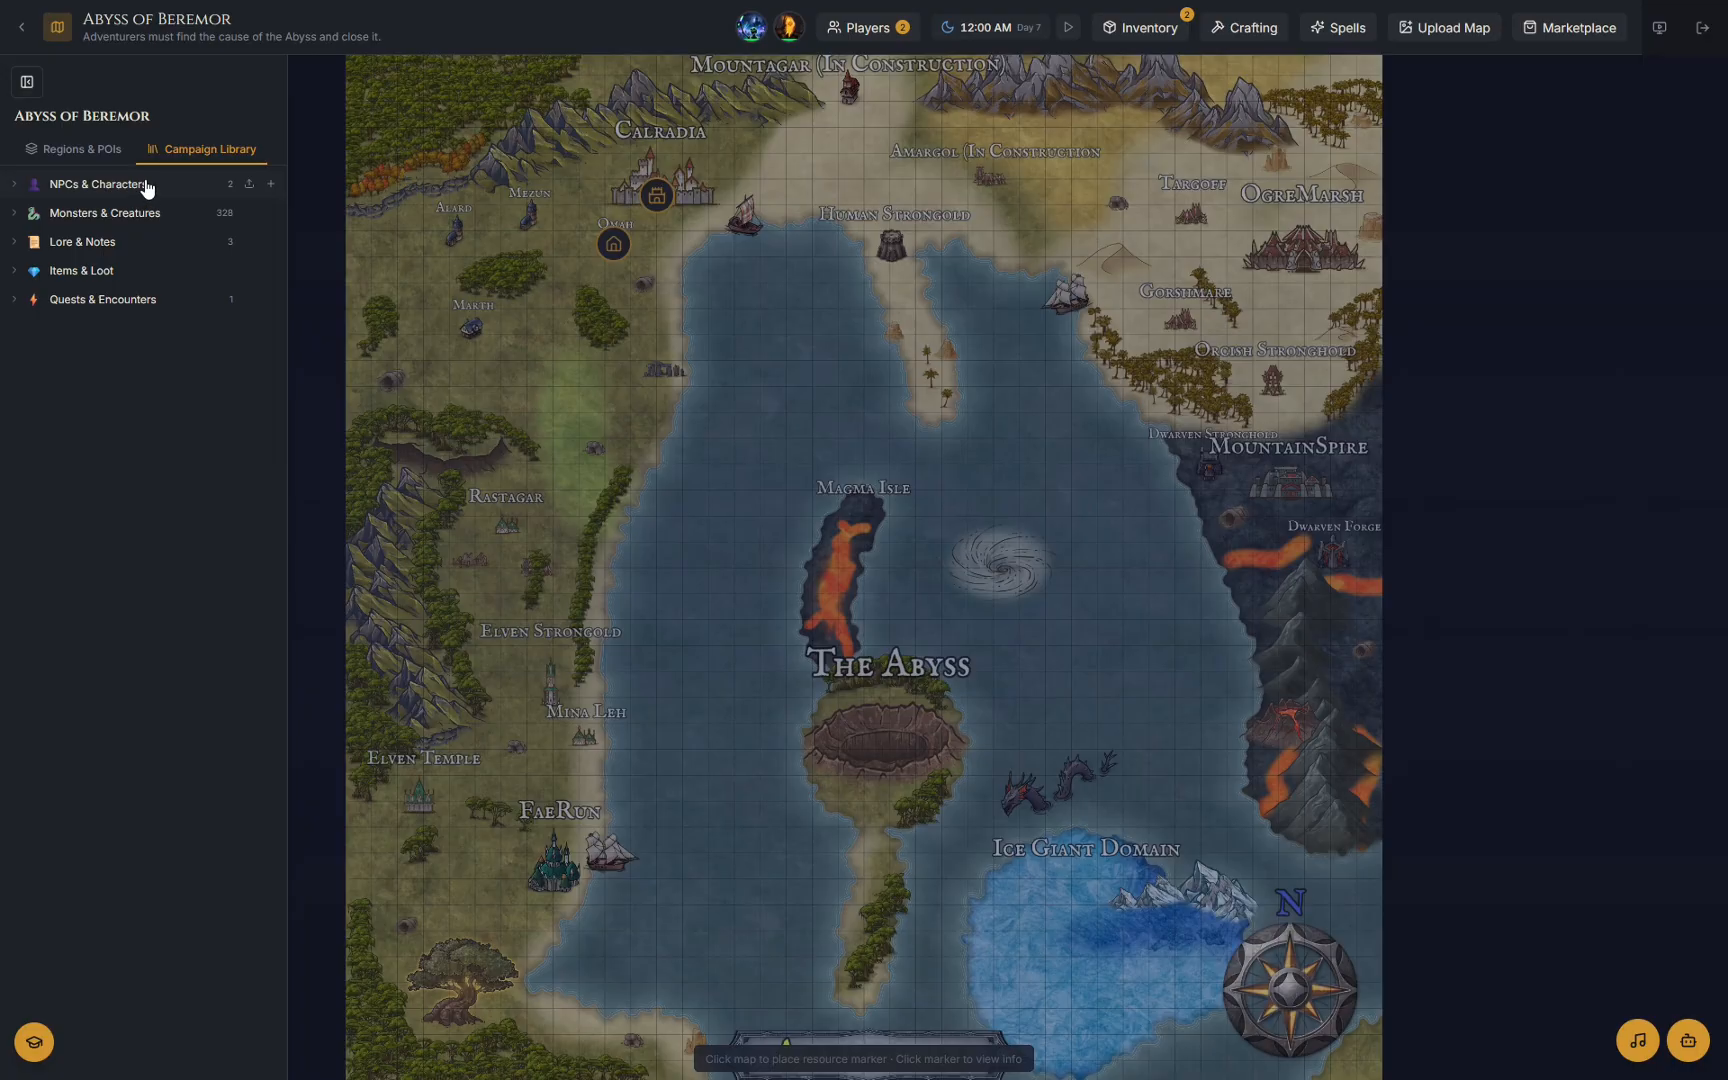
{"action": "left_click", "coordinate": [612, 243]}
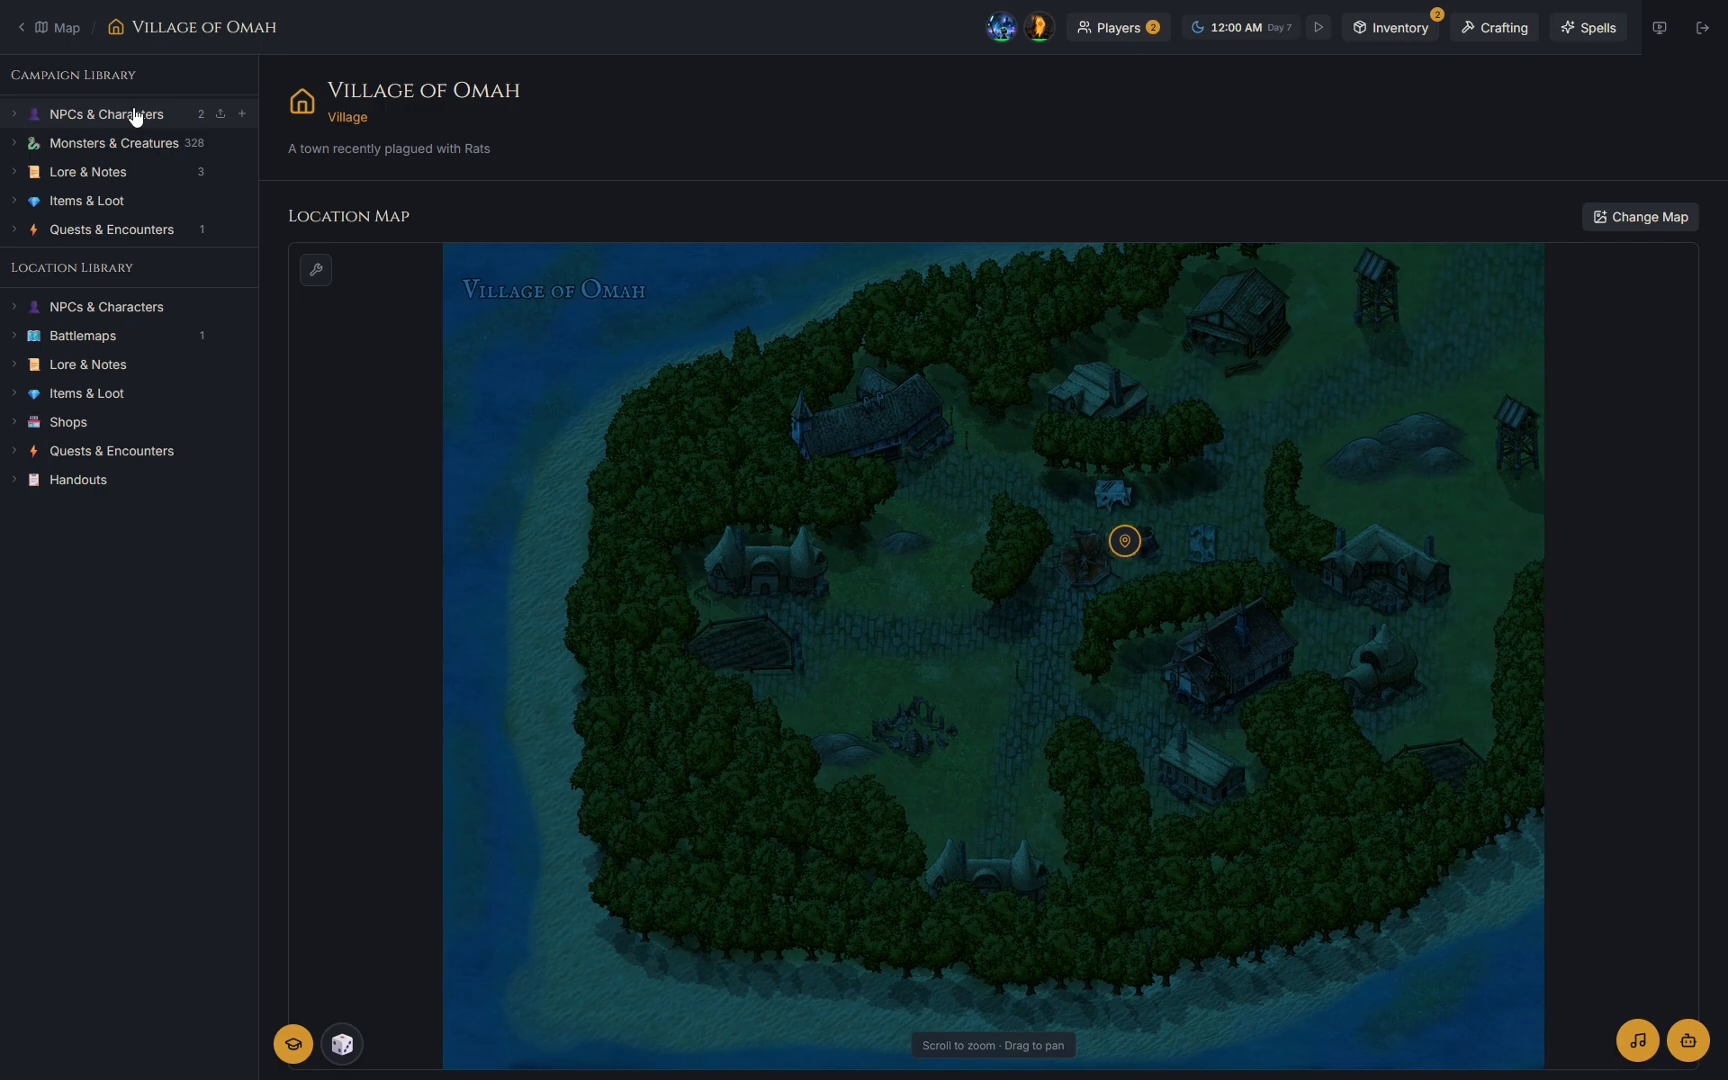
{"action": "left_click_drag", "start_coordinate": [3, 267], "coordinate": [169, 271]}
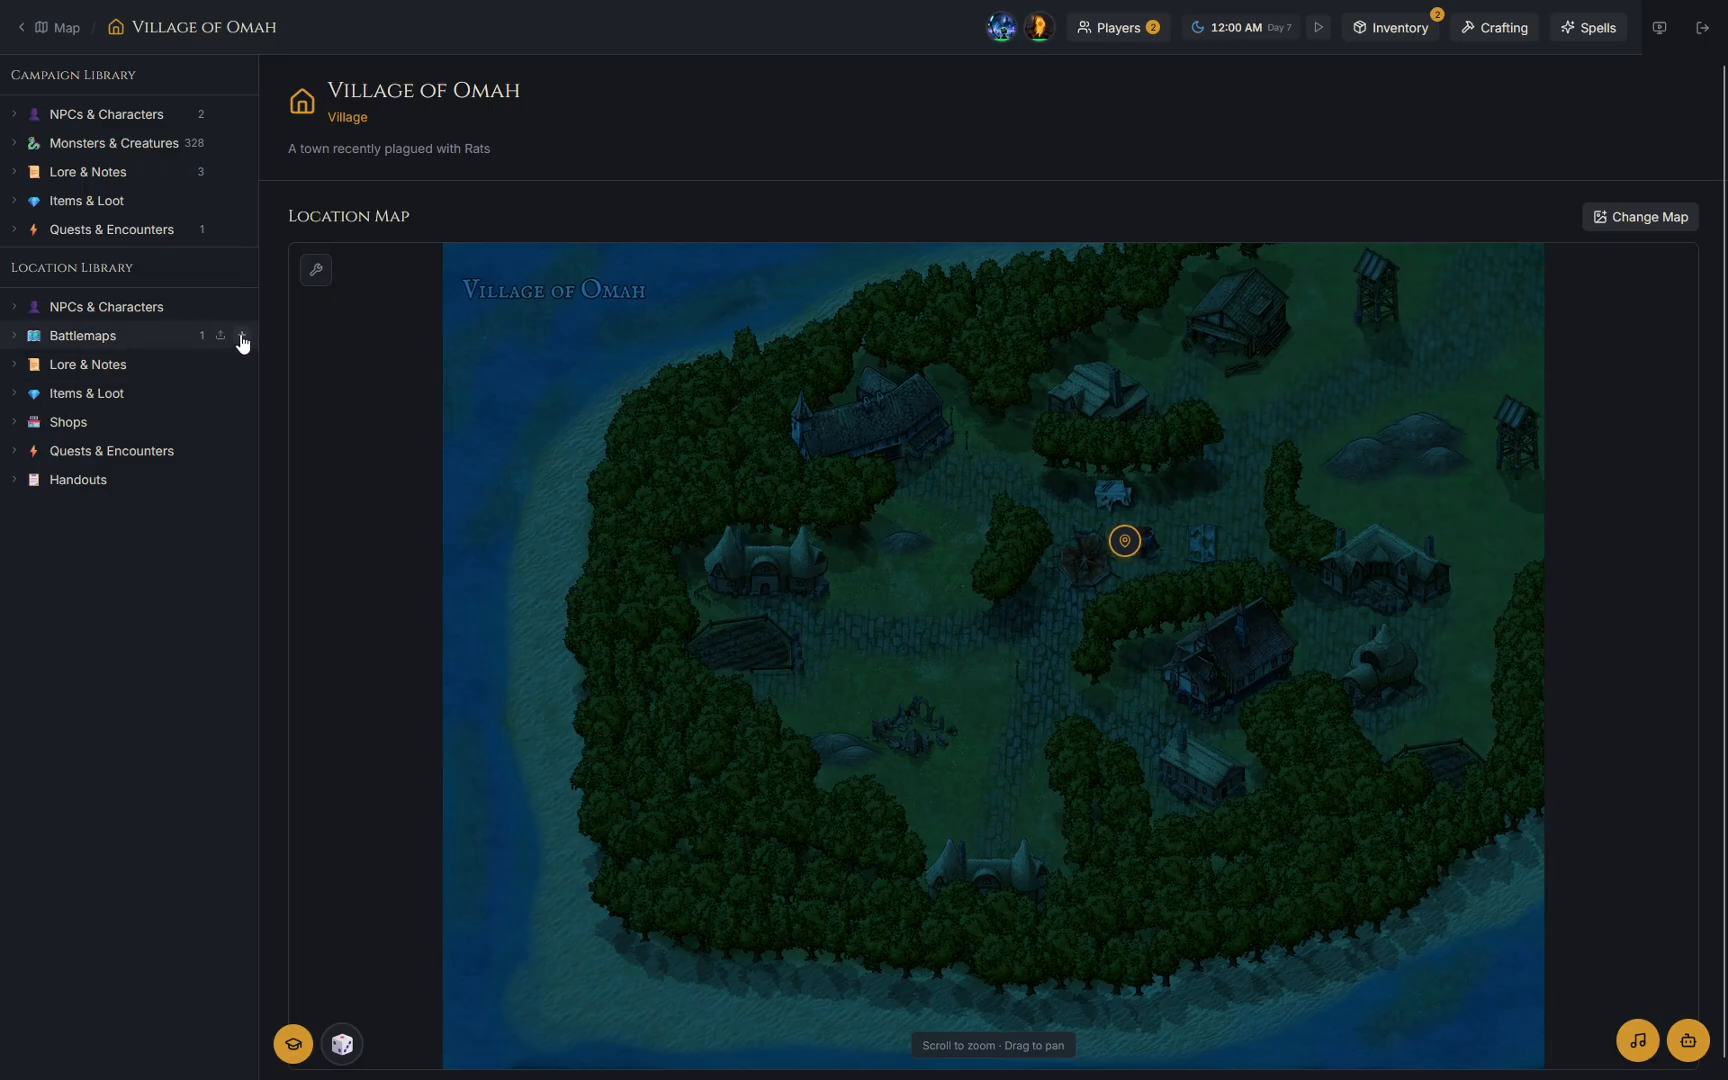
Start generating a dungeon battlemap for the village, preview the Natural Cave and Volcanic Lair themes, and choose Stone Dungeon.
{"action": "left_click", "coordinate": [242, 341]}
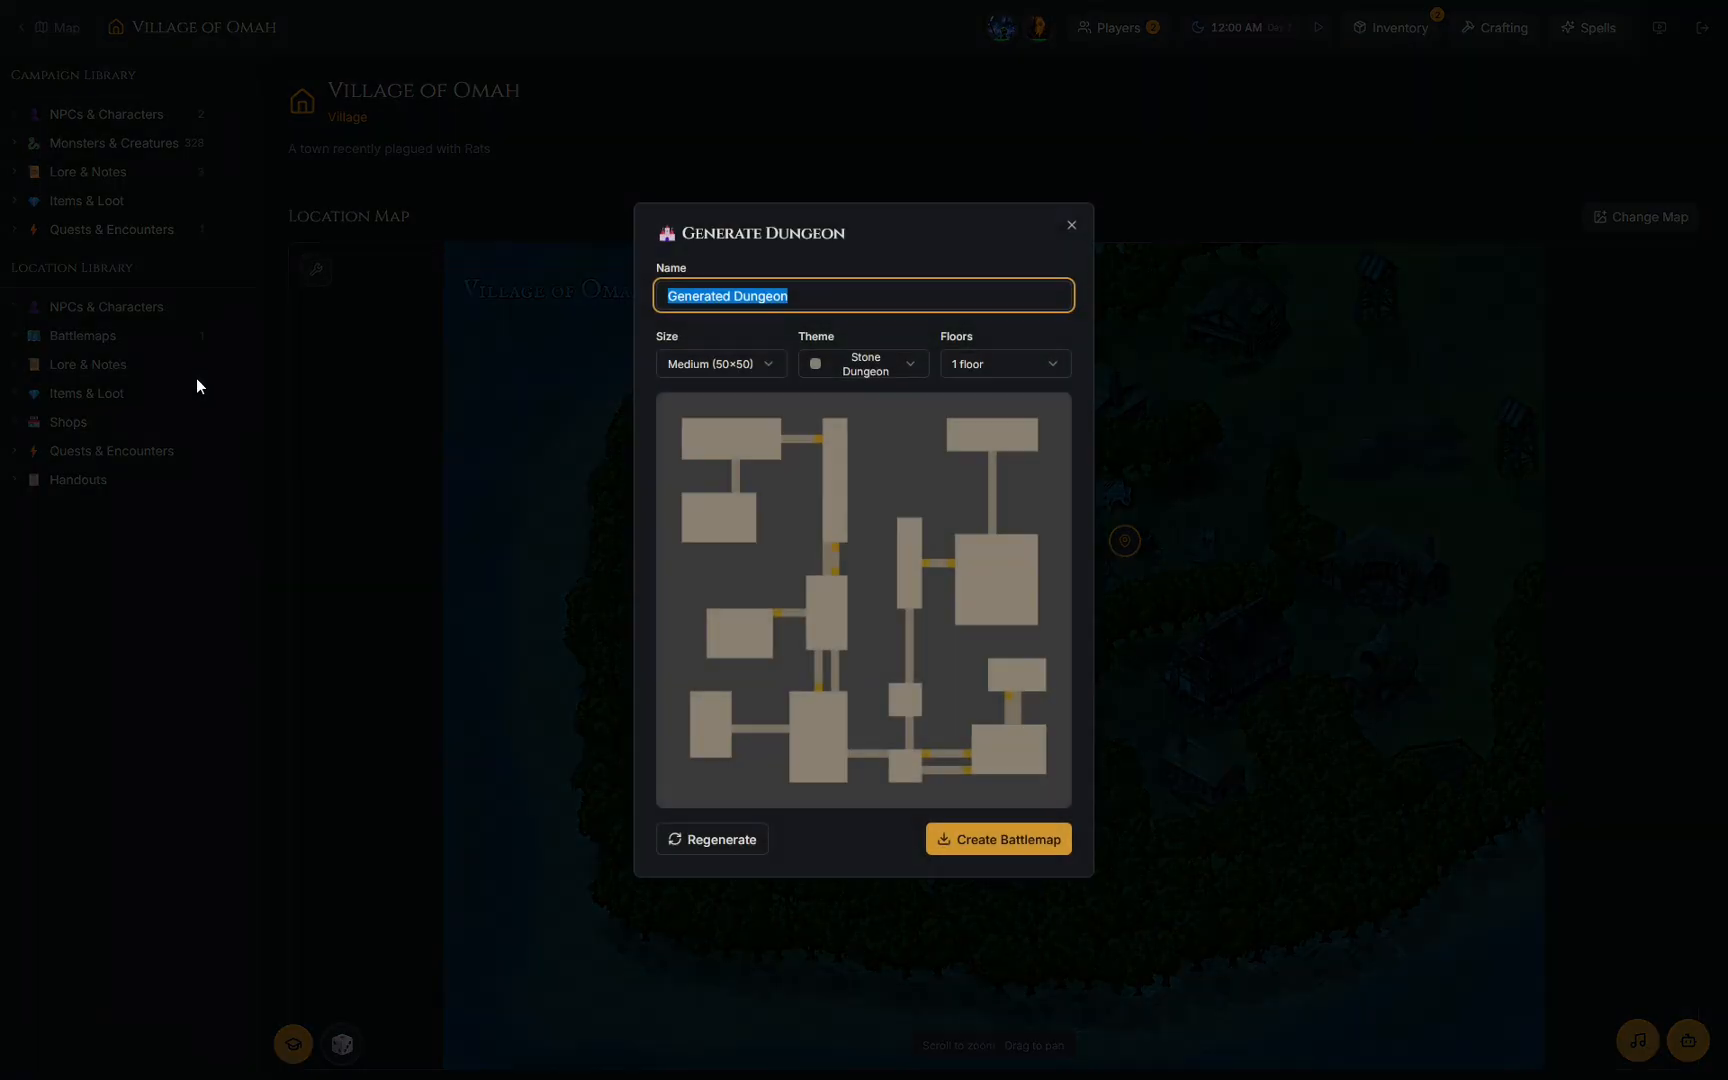
{"action": "left_click", "coordinate": [900, 367]}
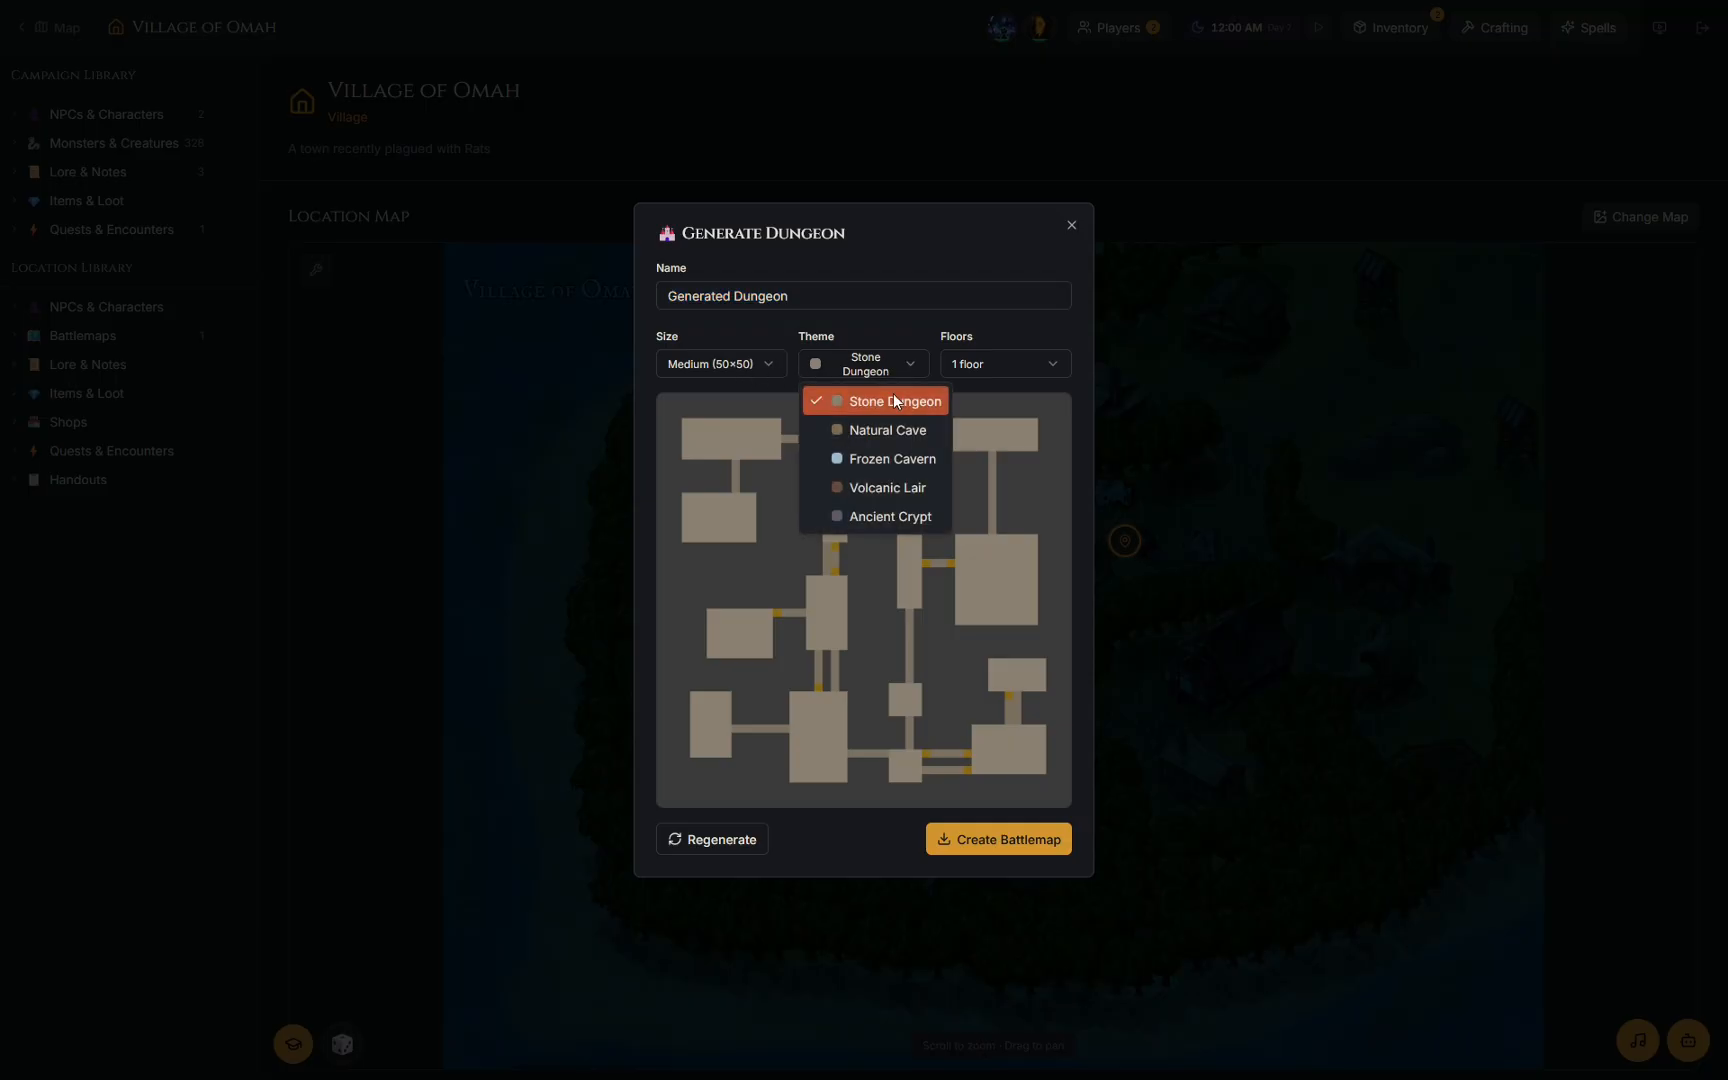
{"action": "left_click", "coordinate": [880, 438]}
{"action": "left_click", "coordinate": [880, 368]}
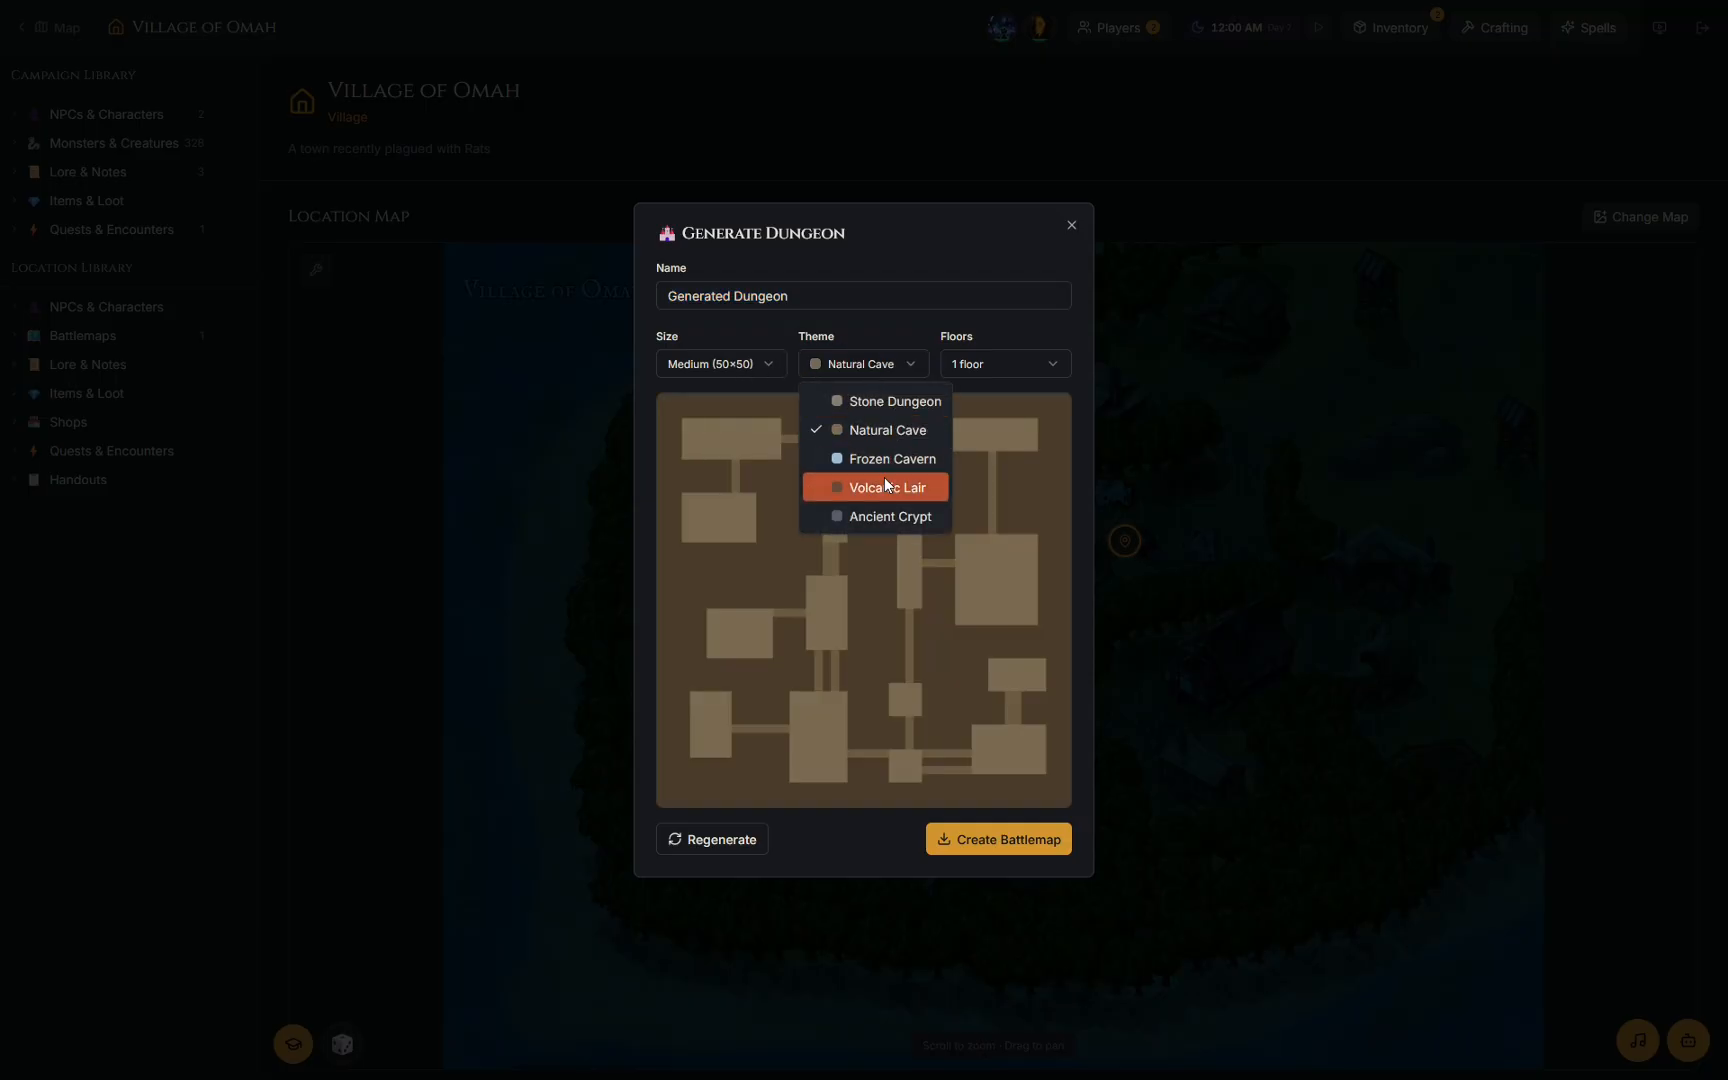
{"action": "left_click", "coordinate": [884, 487]}
{"action": "left_click", "coordinate": [879, 368]}
{"action": "left_click", "coordinate": [895, 400]}
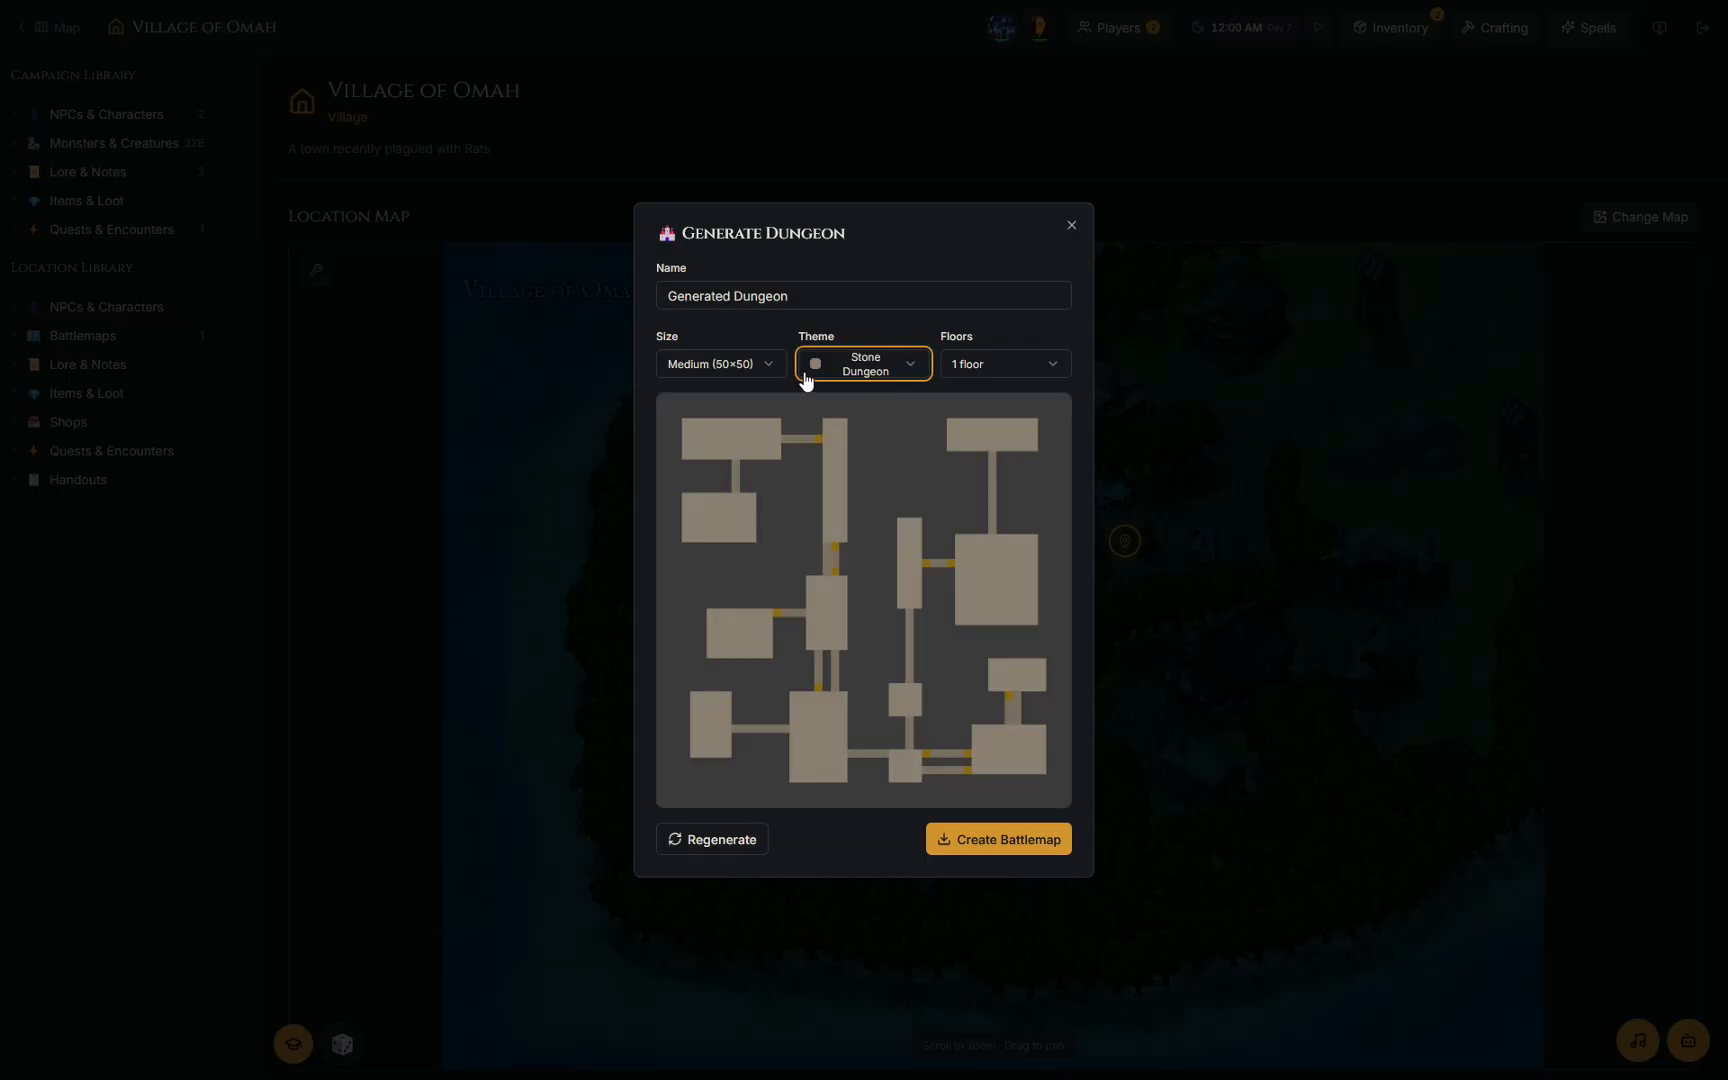
Set the generated dungeon's size to Small (30×30) and its number of floors to 2.
{"action": "left_click", "coordinate": [752, 365]}
{"action": "left_click", "coordinate": [761, 397]}
{"action": "left_click", "coordinate": [978, 366]}
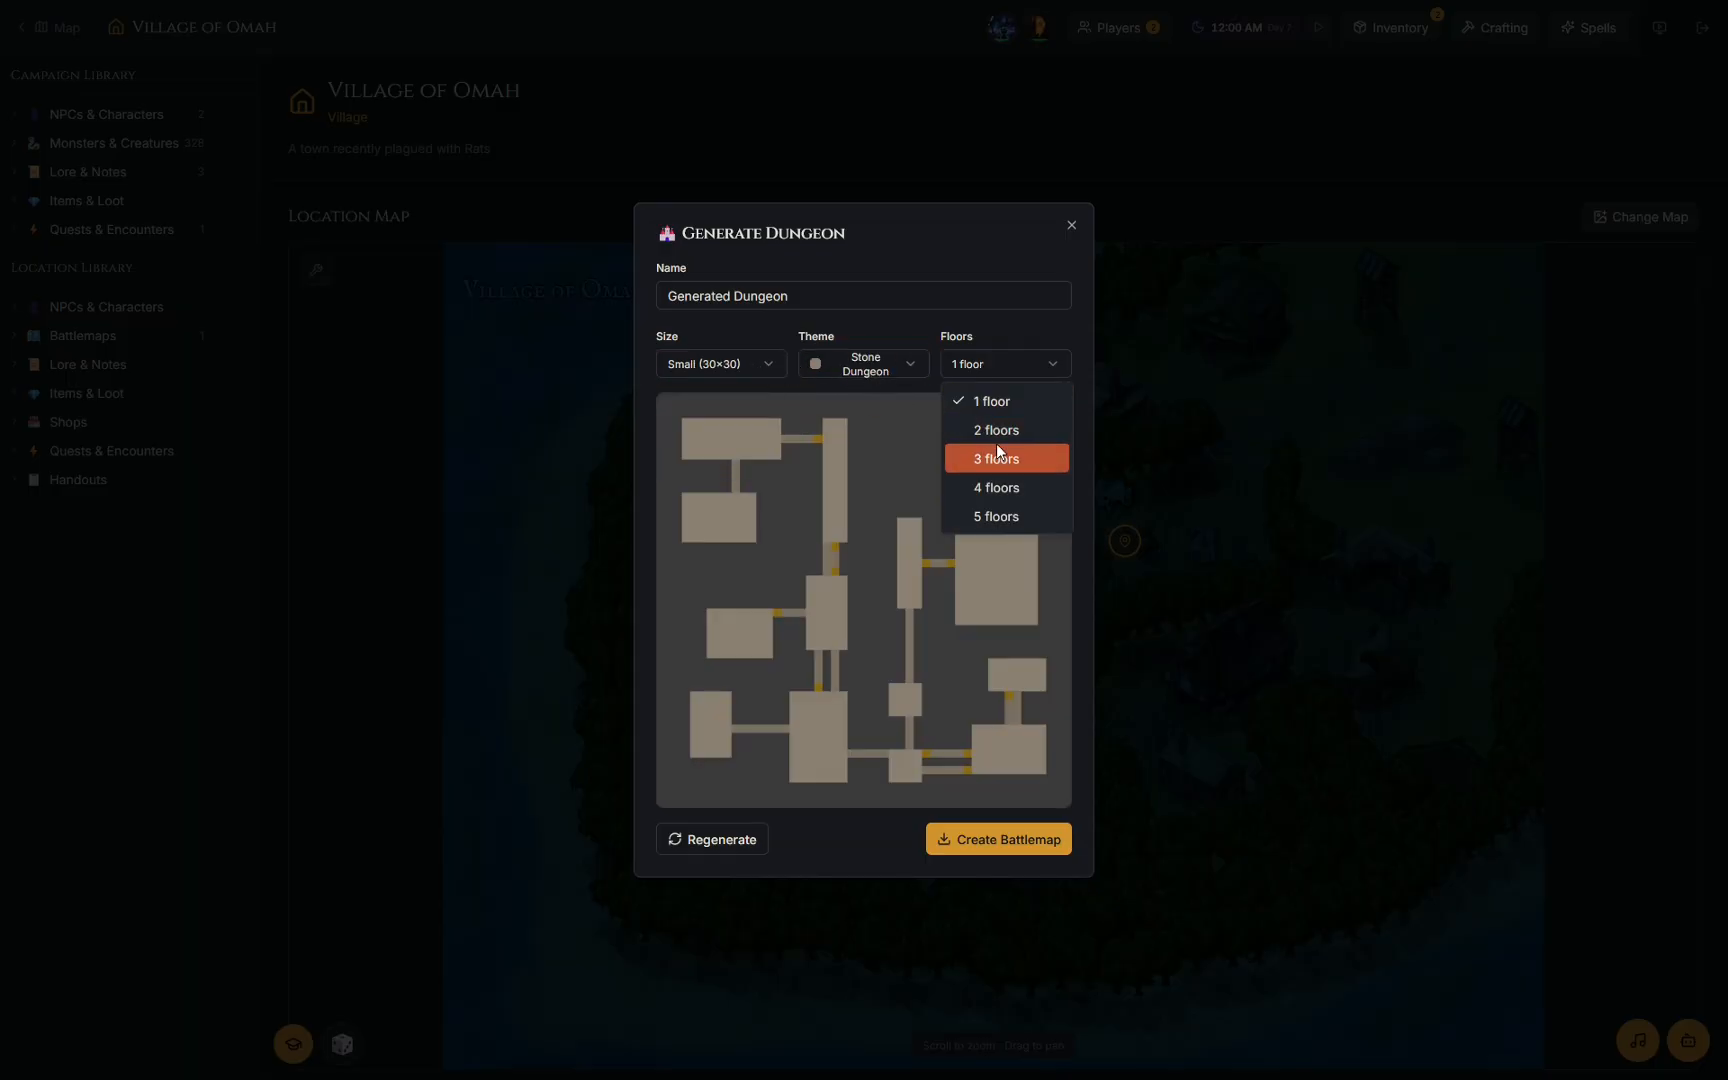
{"action": "left_click", "coordinate": [996, 457]}
{"action": "left_click", "coordinate": [1004, 372]}
{"action": "left_click", "coordinate": [994, 428]}
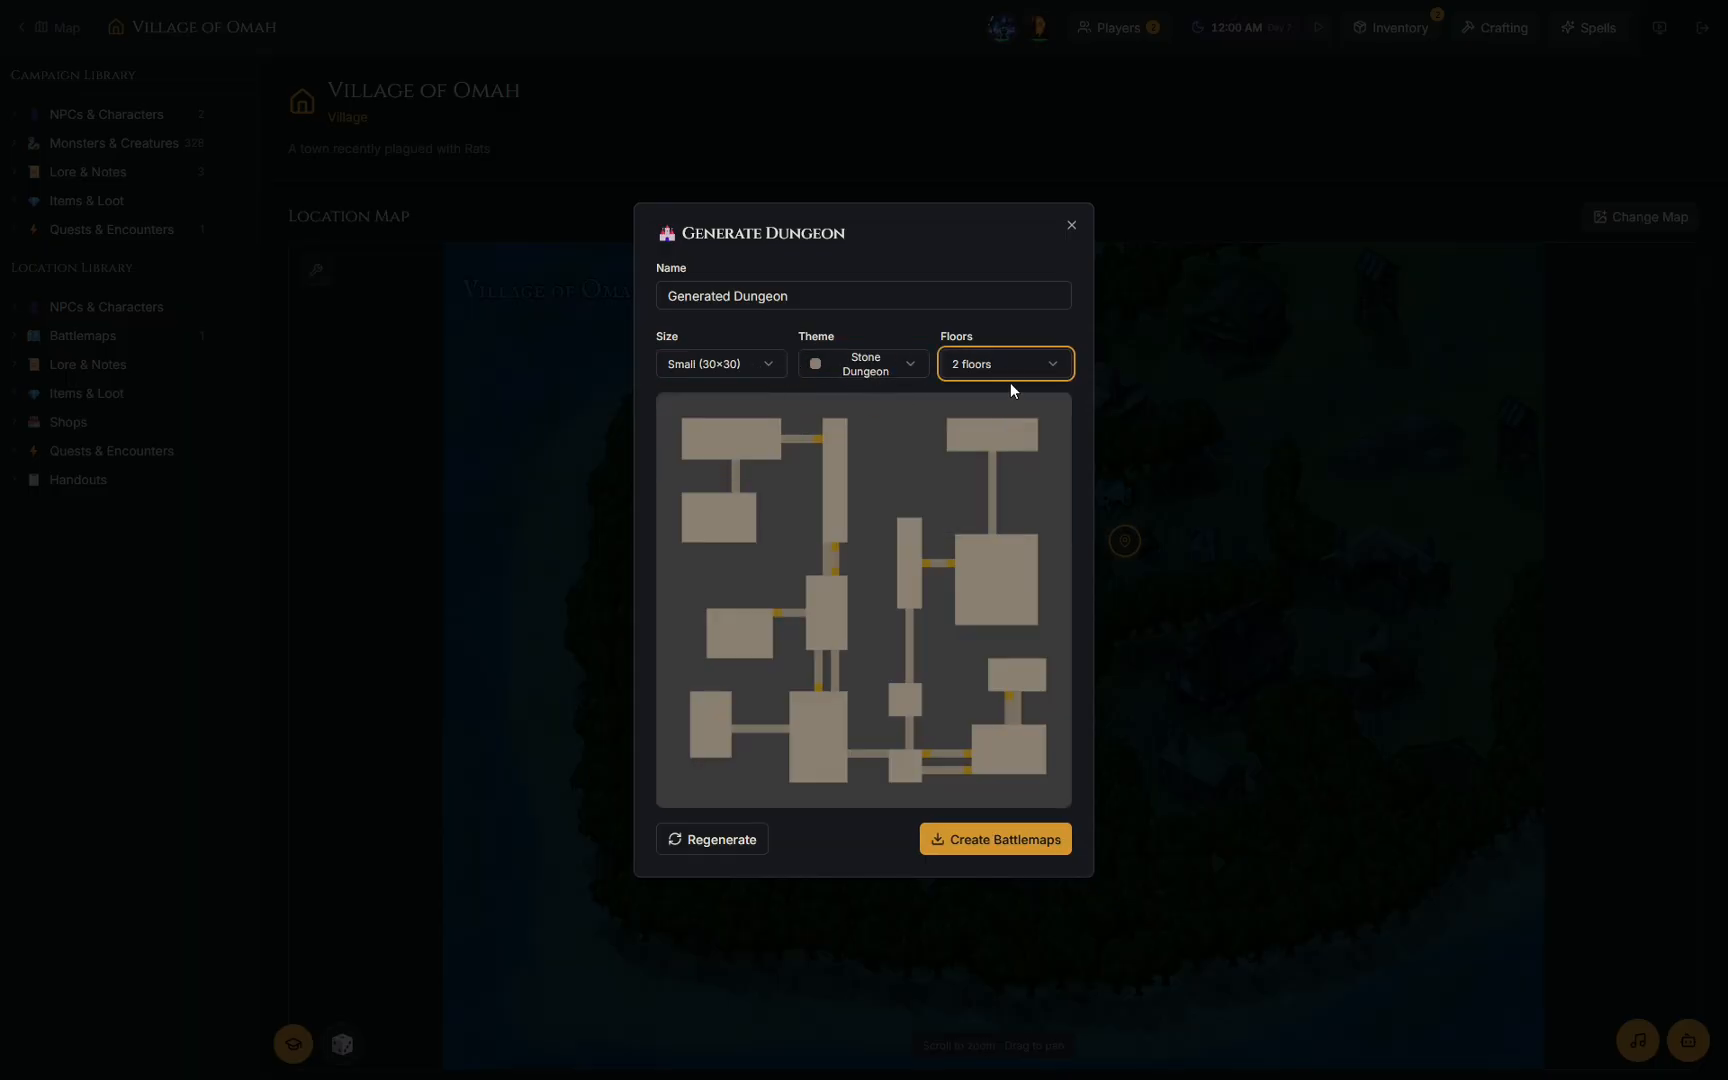
{"action": "left_click", "coordinate": [1008, 372]}
{"action": "left_click", "coordinate": [995, 433]}
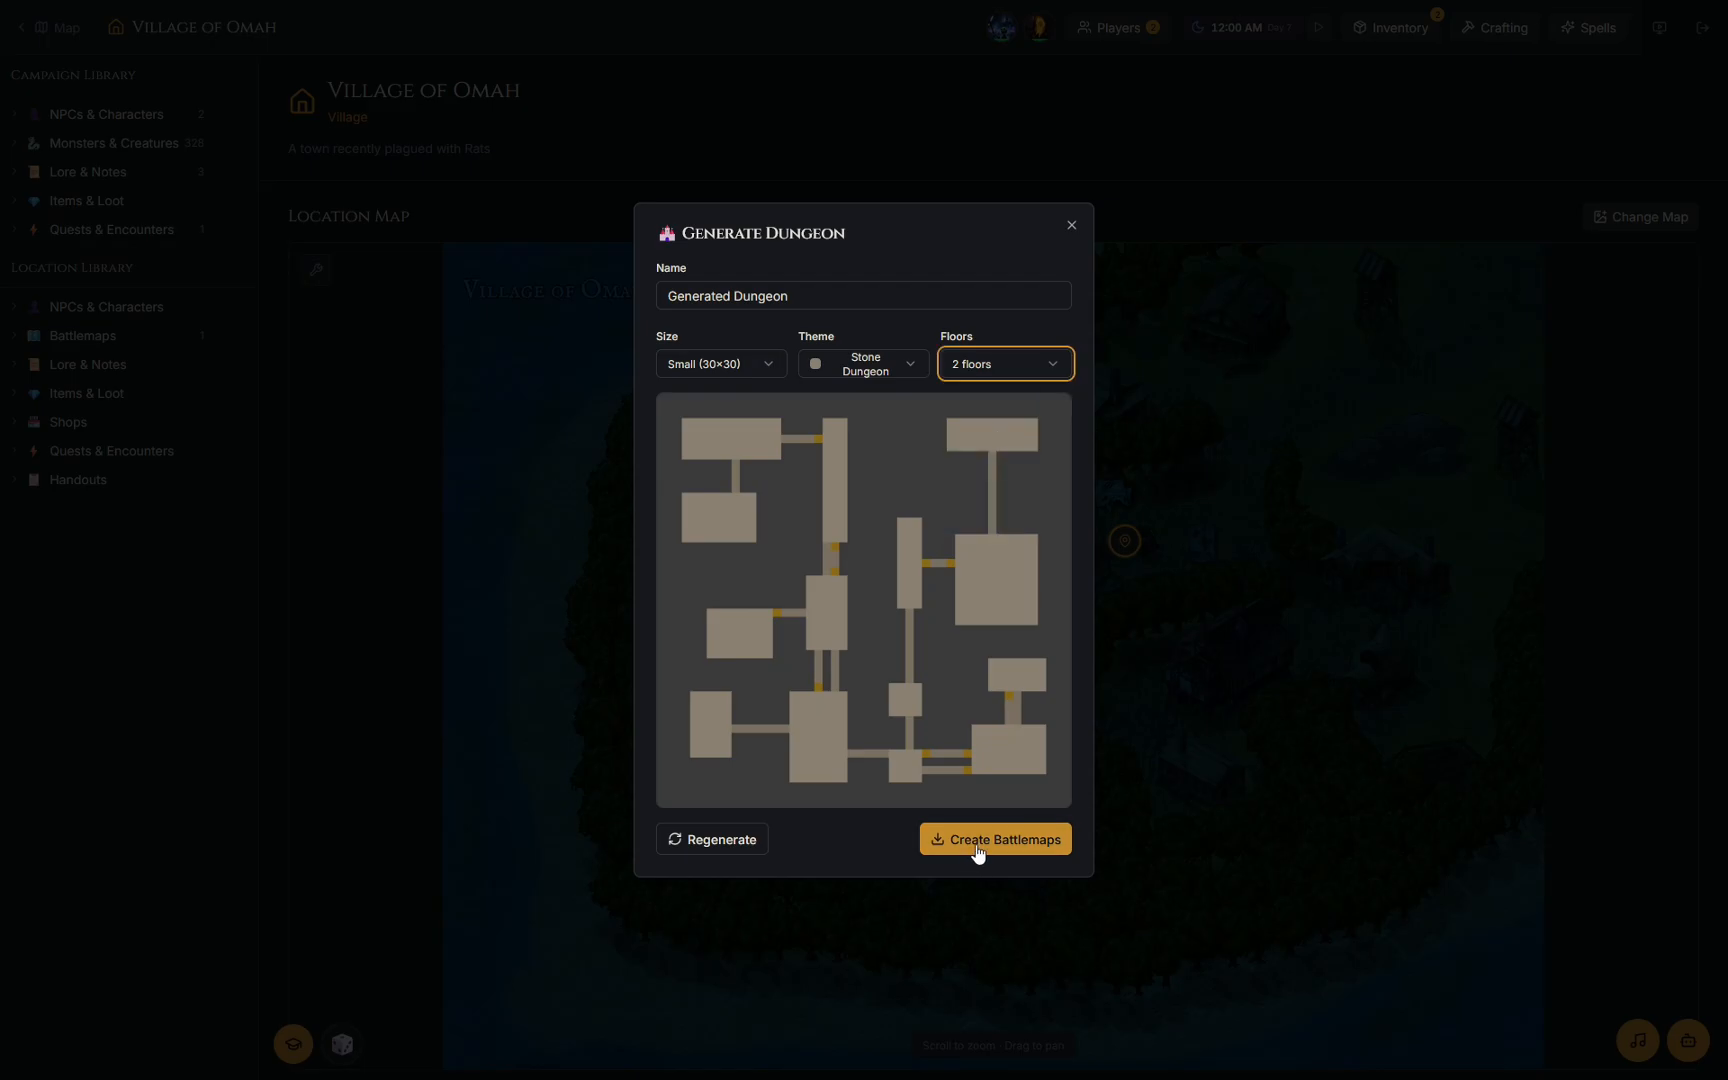
Regenerate the dungeon layout twice and create the battlemaps from it.
{"action": "left_click", "coordinate": [708, 848]}
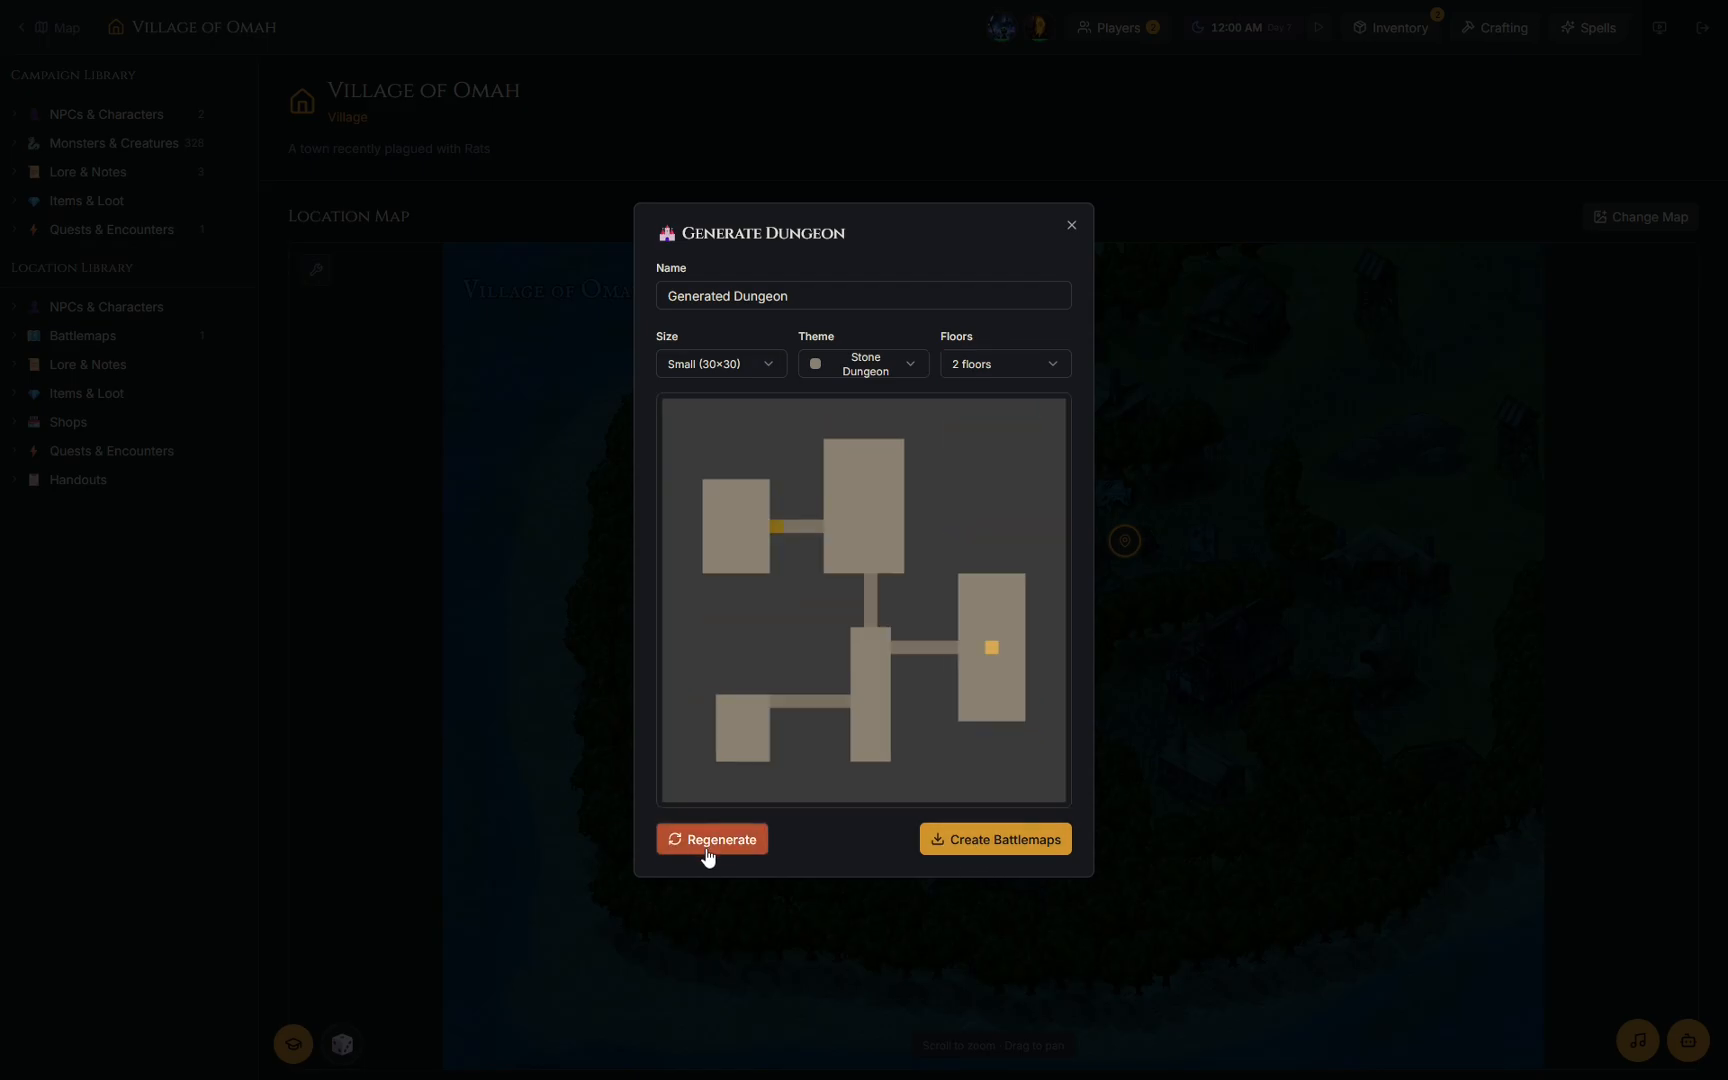
{"action": "left_click", "coordinate": [735, 843]}
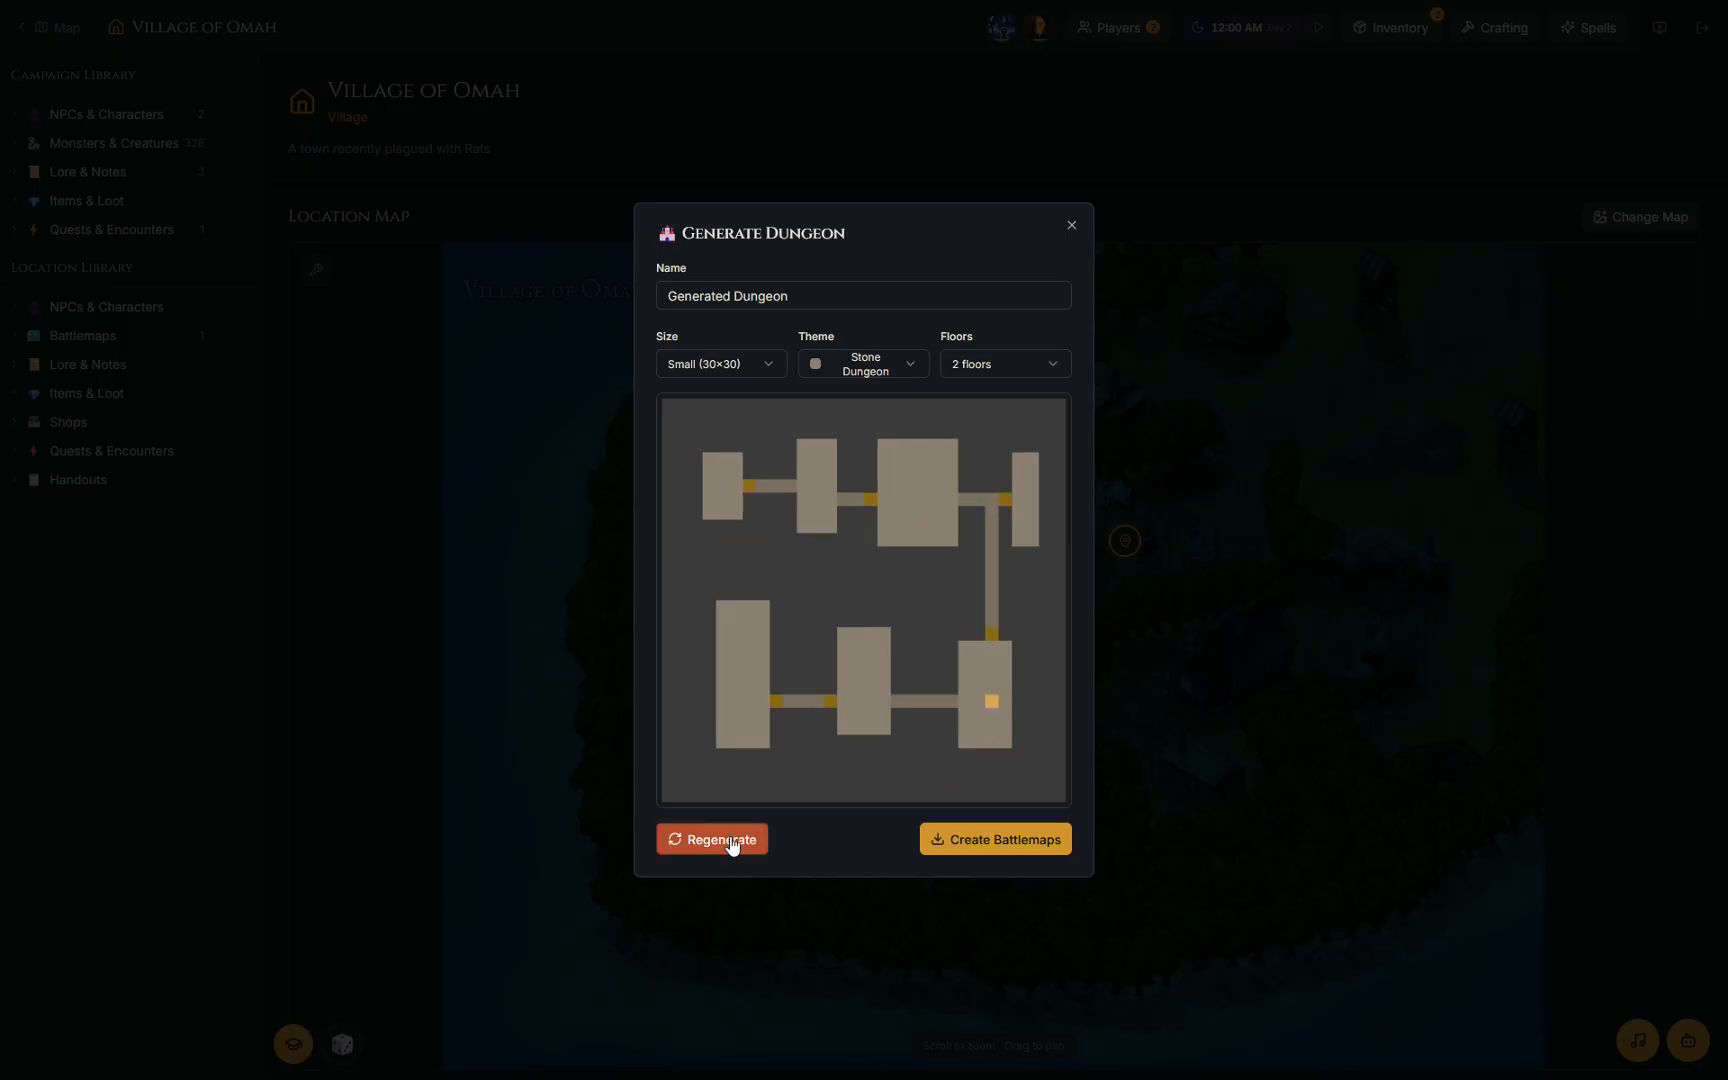
{"action": "left_click", "coordinate": [983, 849]}
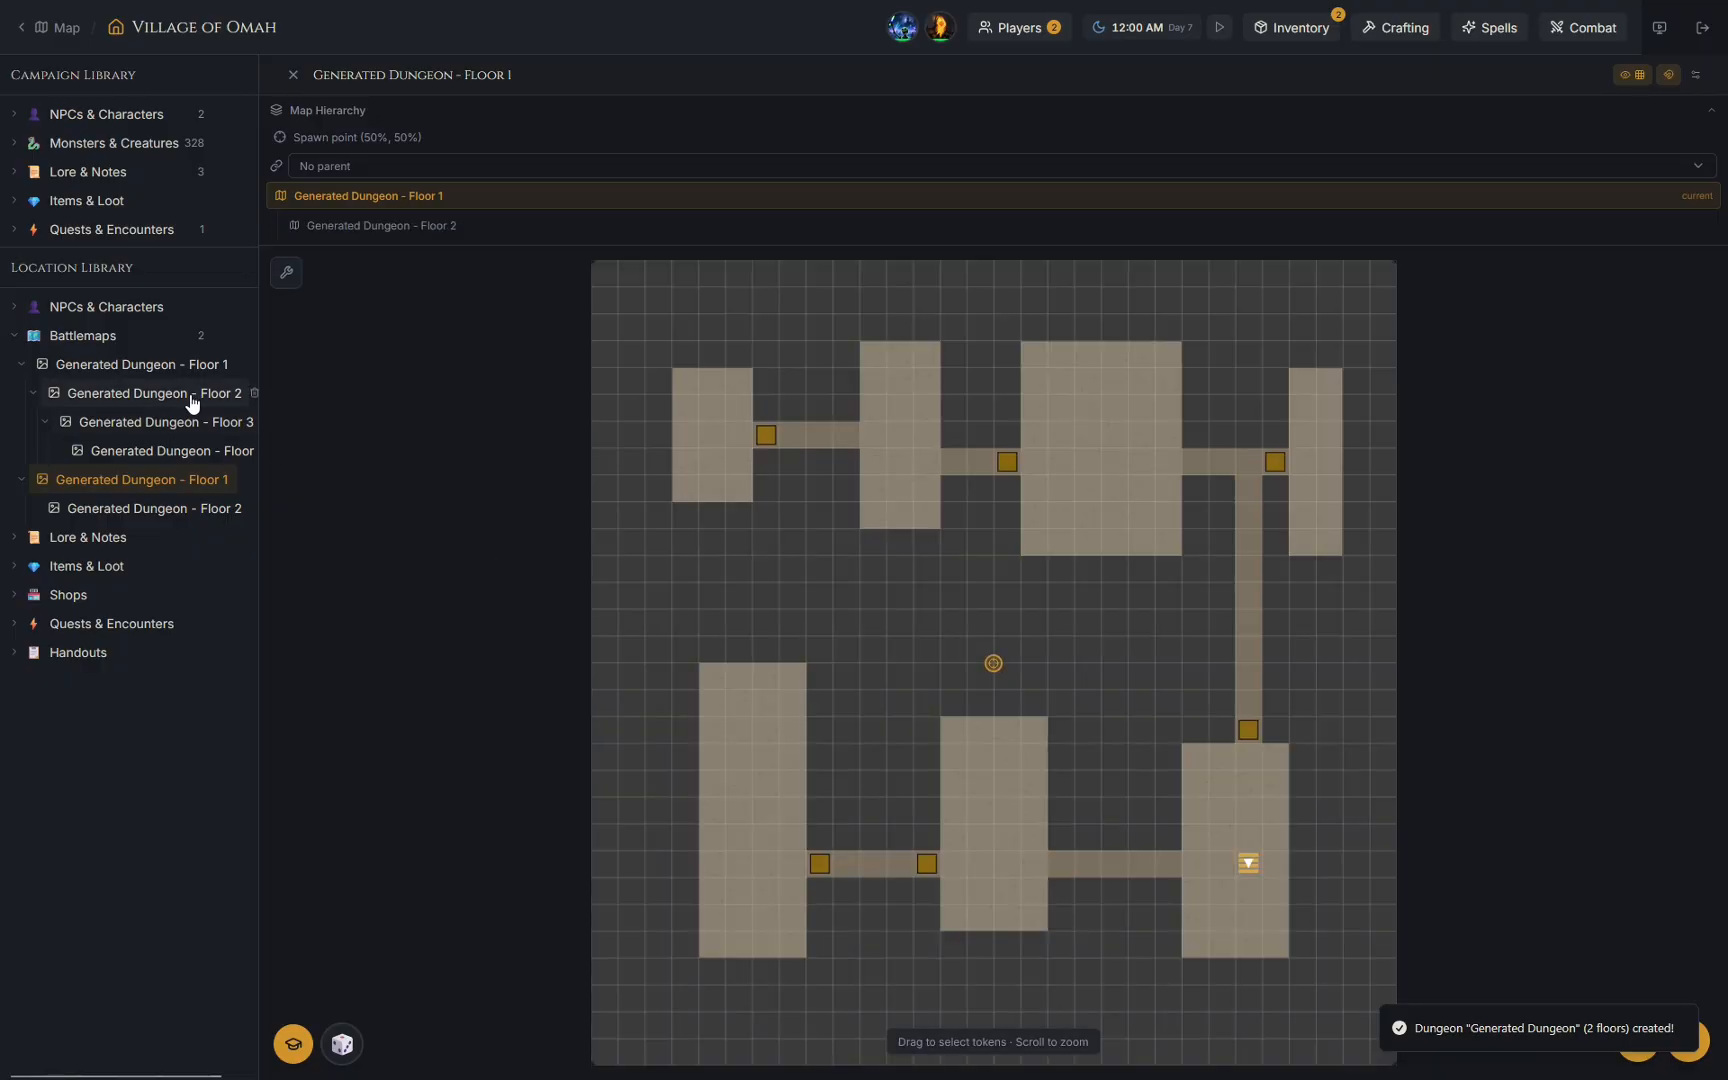
Open Floor 2 of the new dungeon and set its spawn point just below the stairs in the northwest room.
{"action": "left_click", "coordinate": [21, 364]}
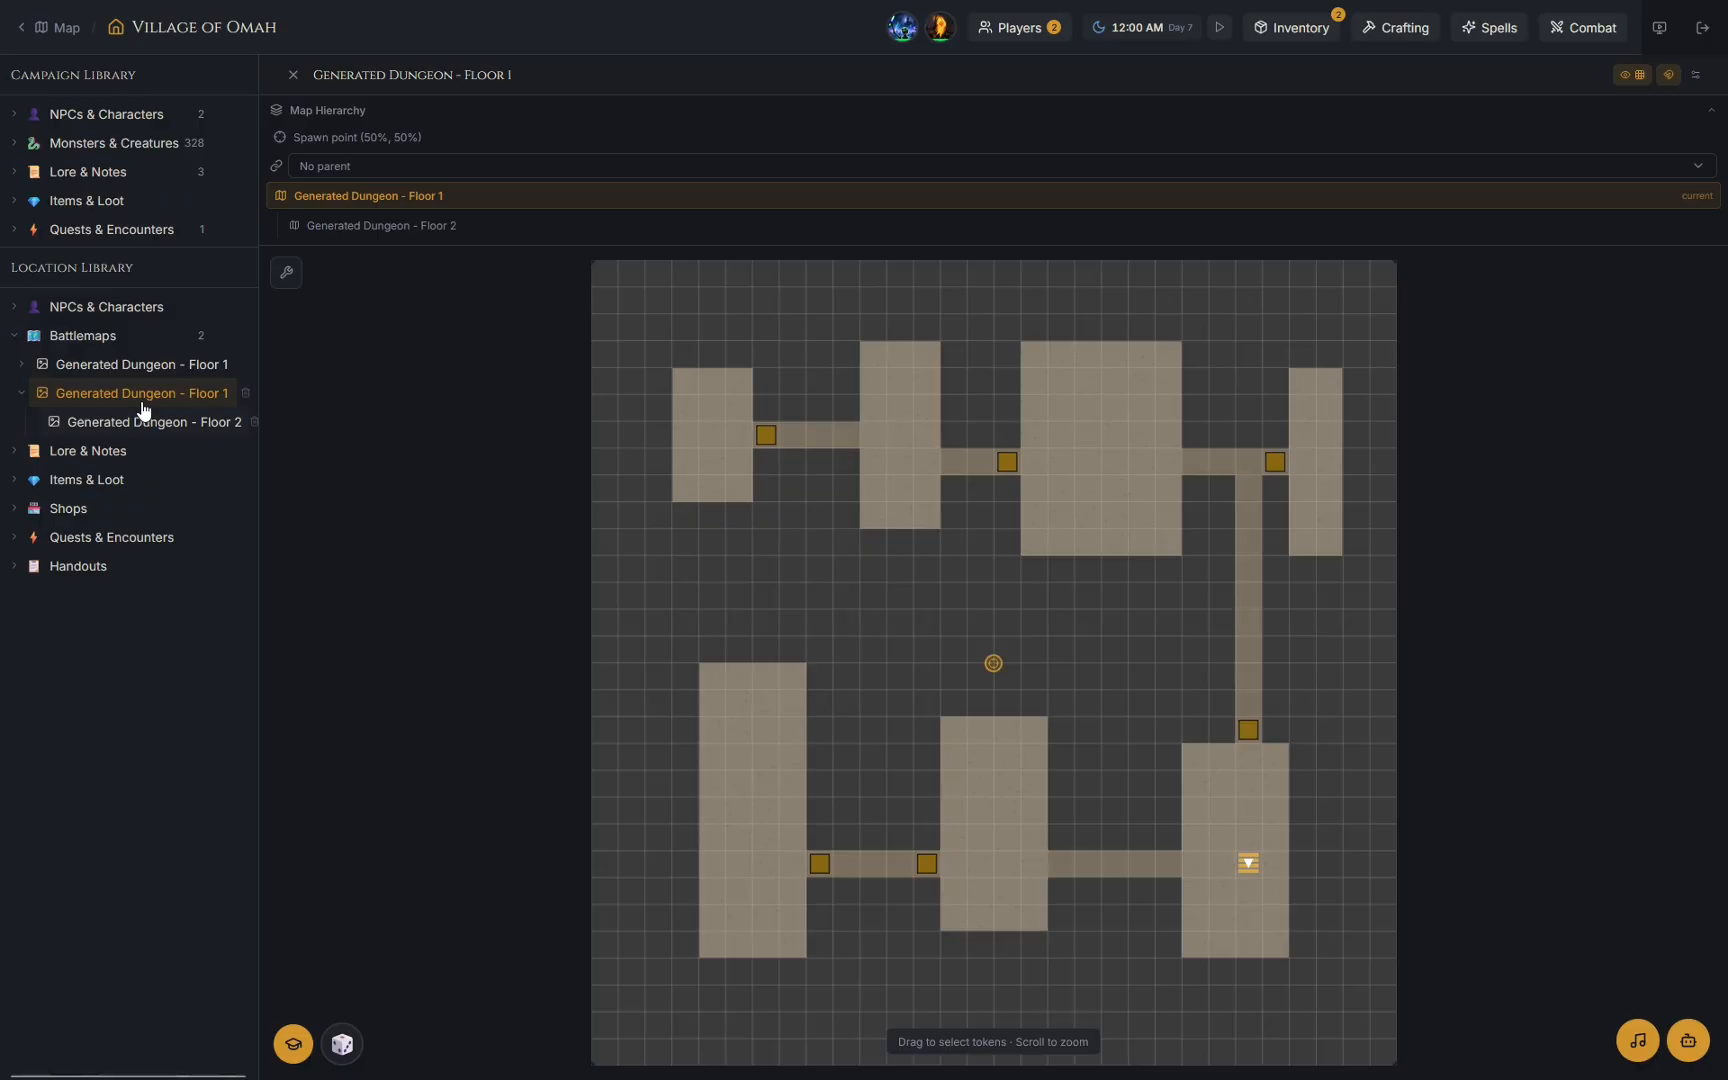
{"action": "left_click", "coordinate": [148, 424]}
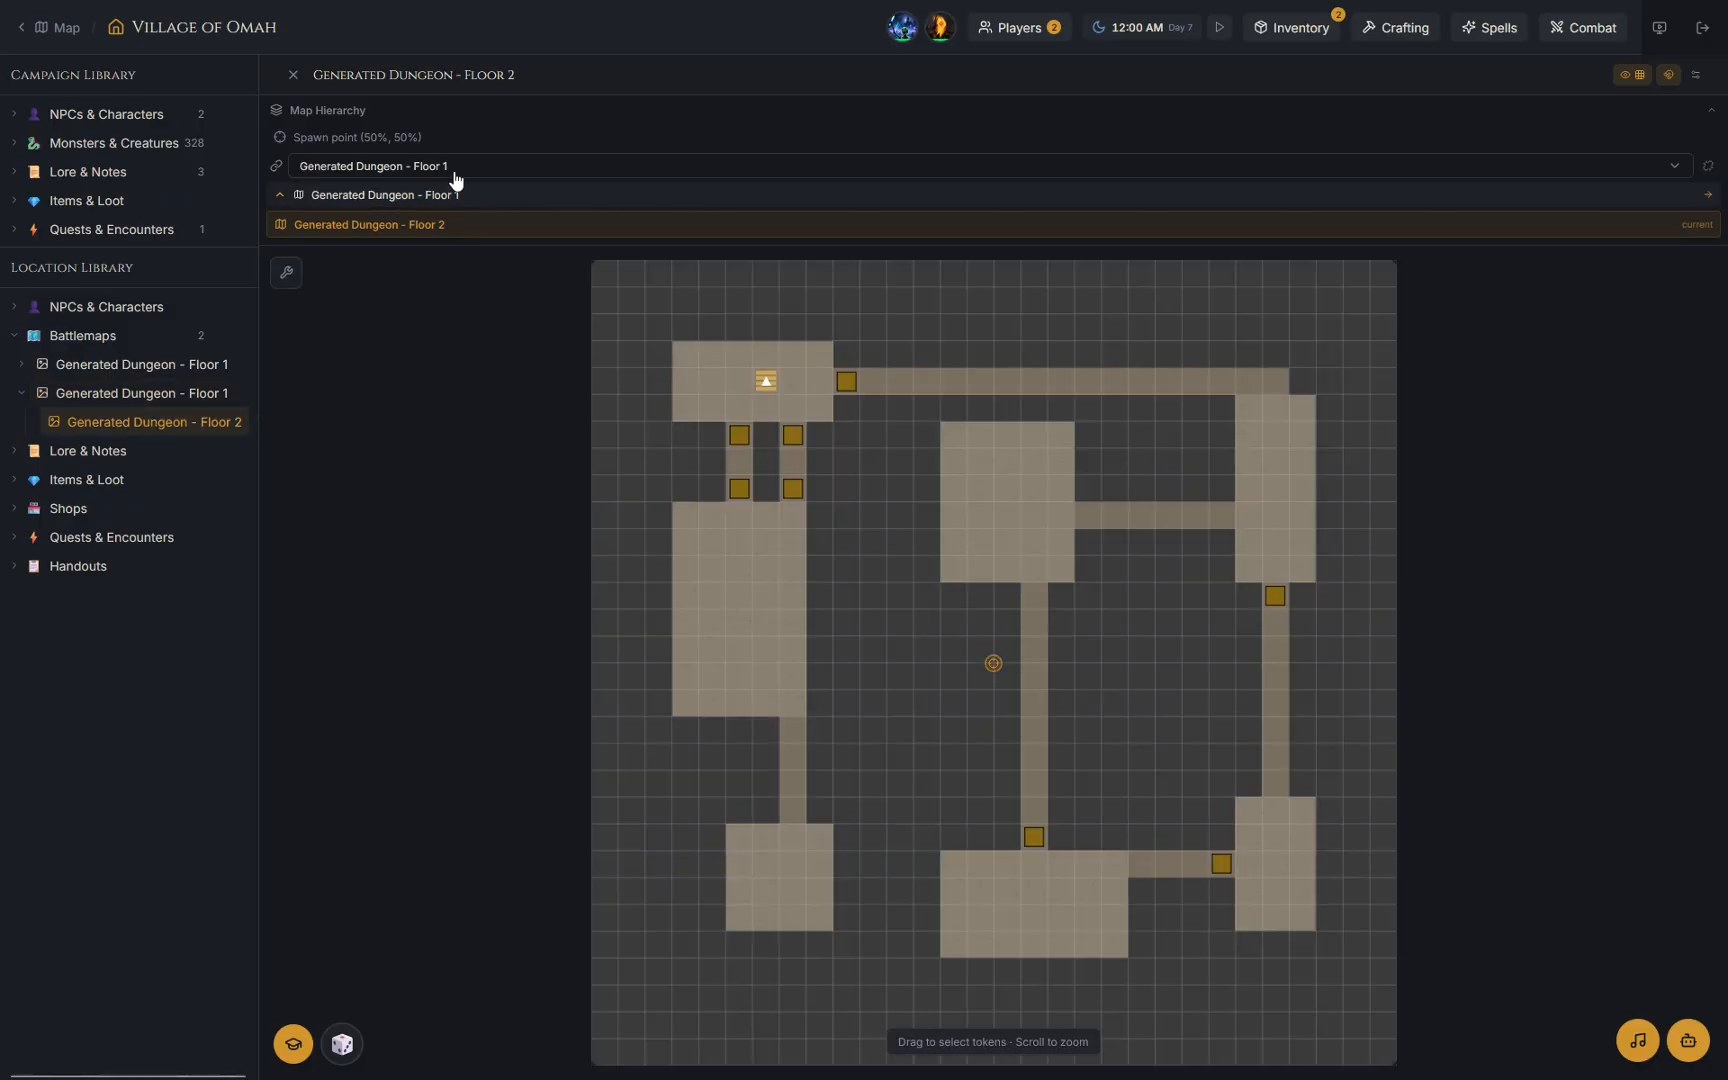
{"action": "scroll", "coordinate": [862, 591], "scroll_direction": "up", "scroll_amount": 3}
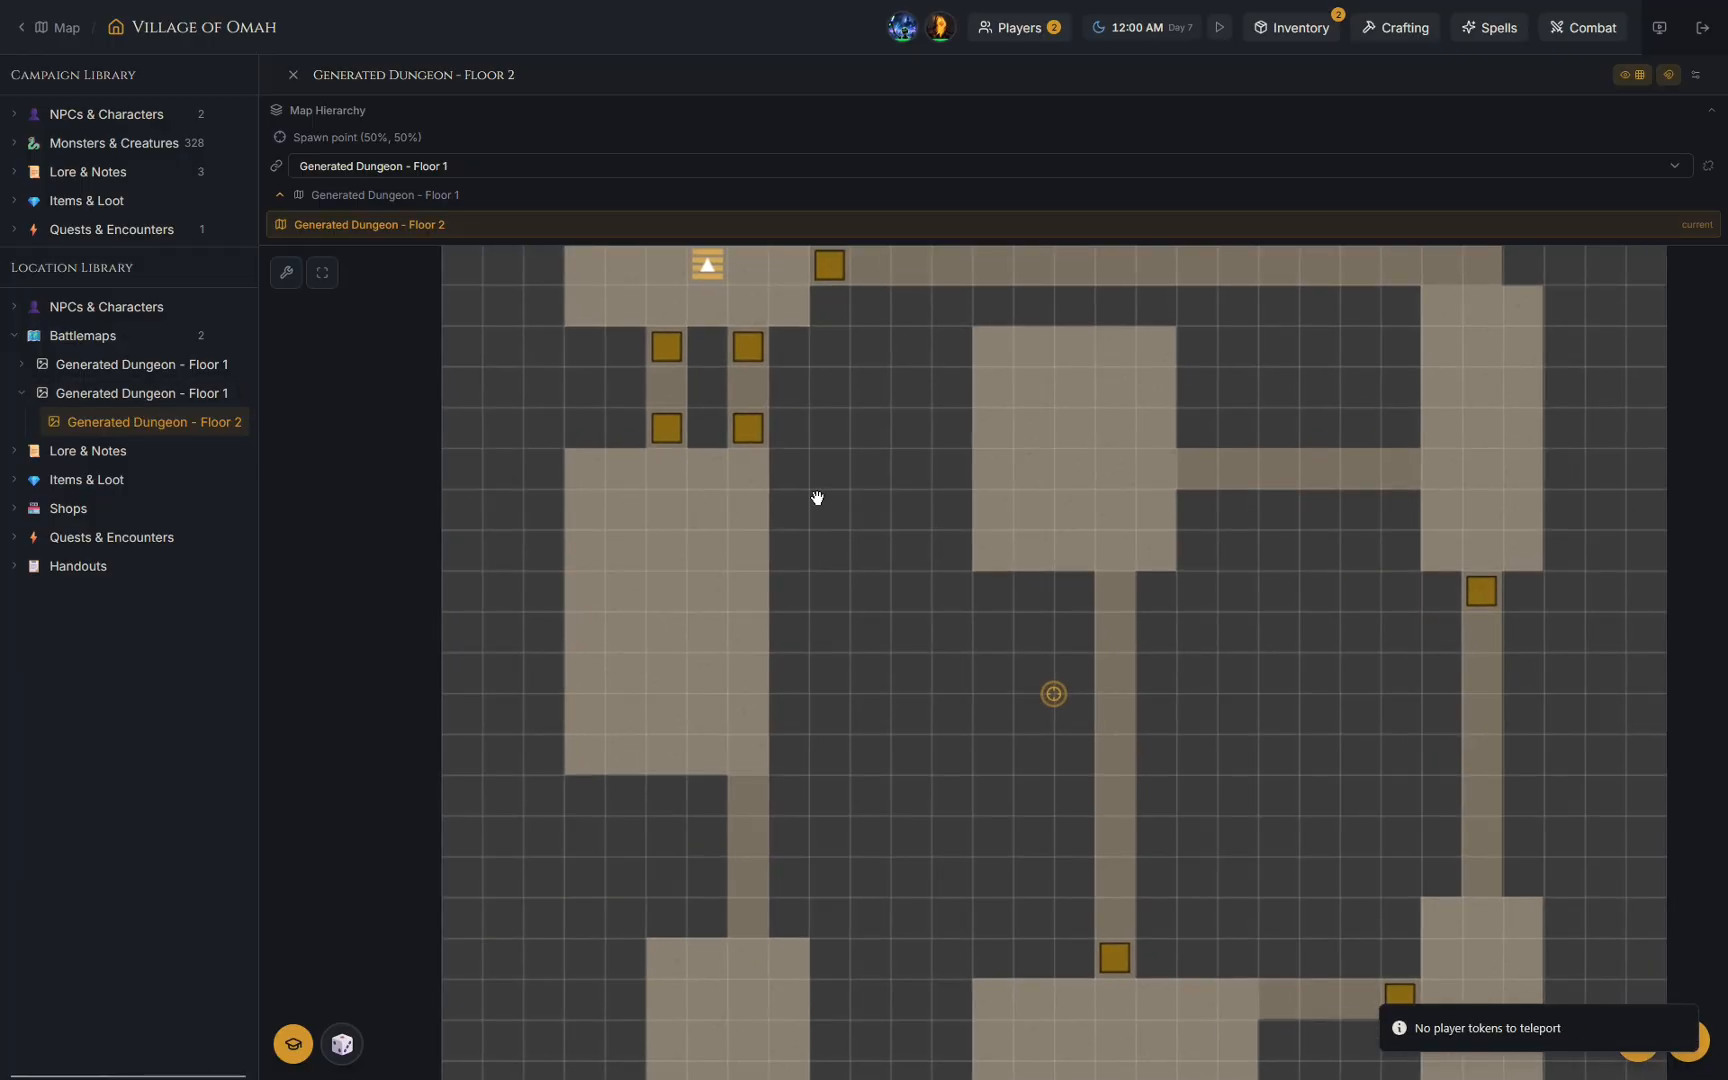
{"action": "left_click", "coordinate": [373, 140]}
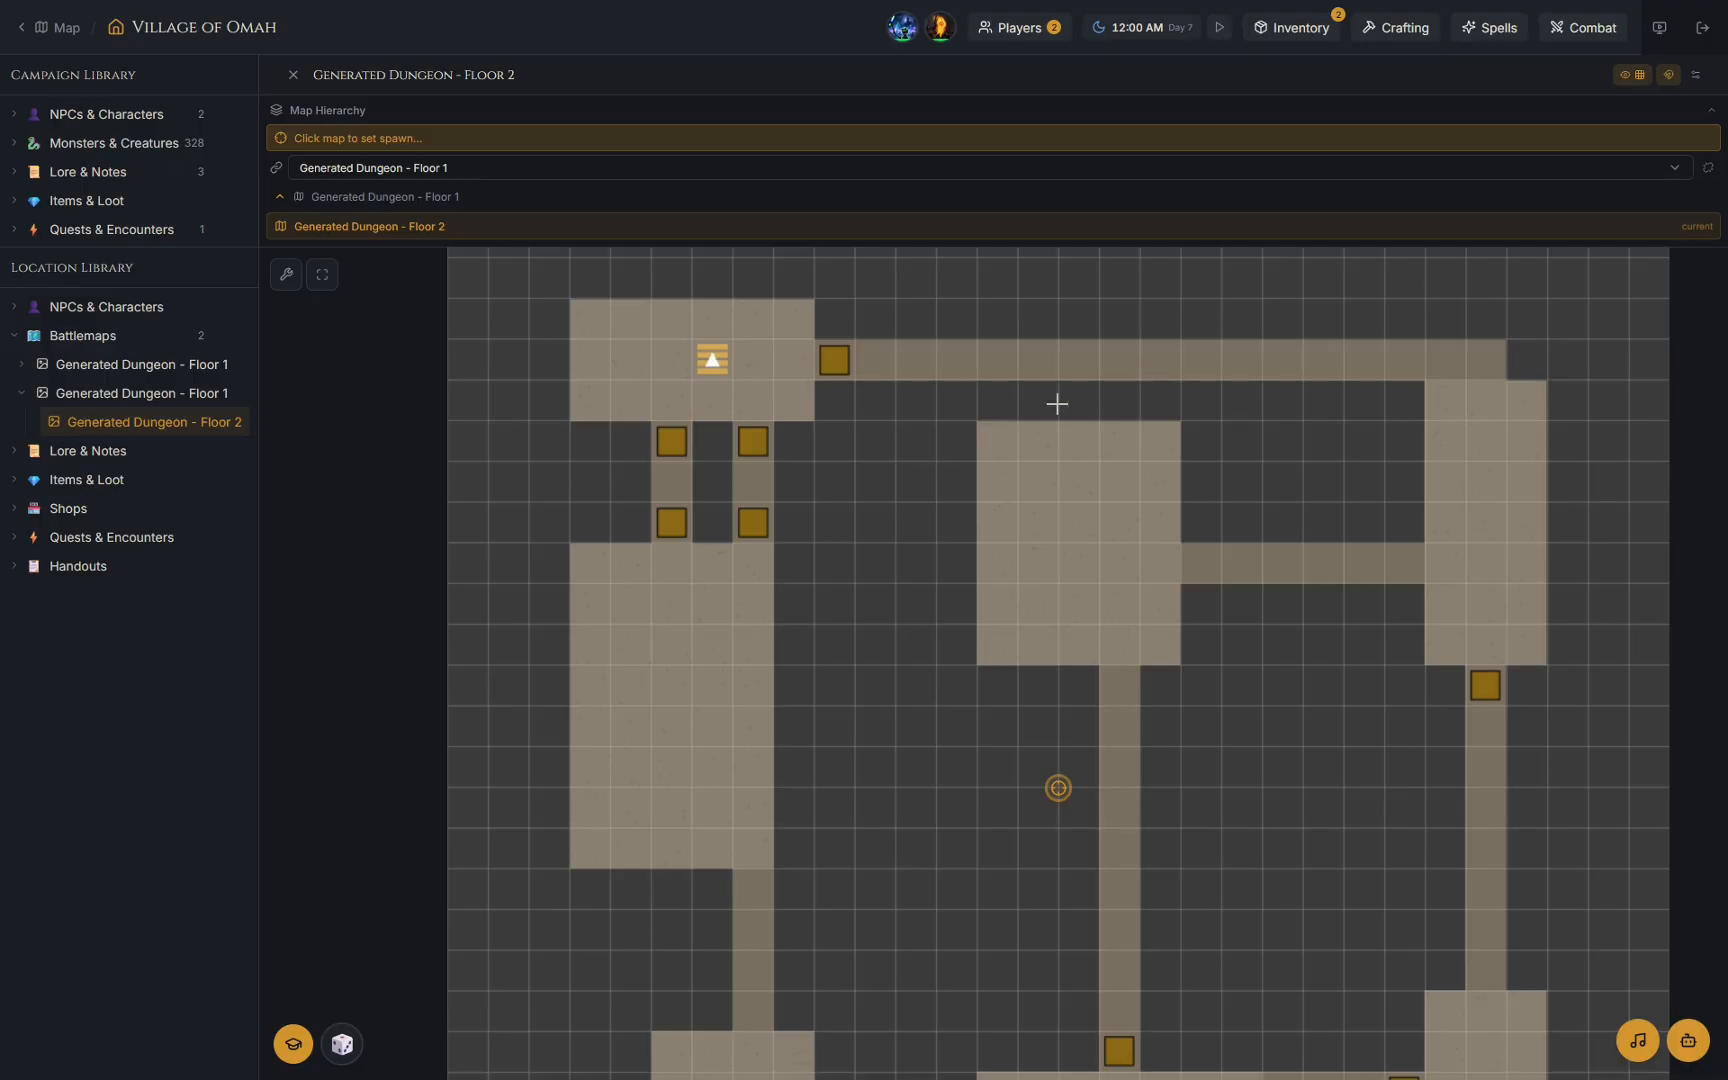
{"action": "left_click", "coordinate": [706, 381]}
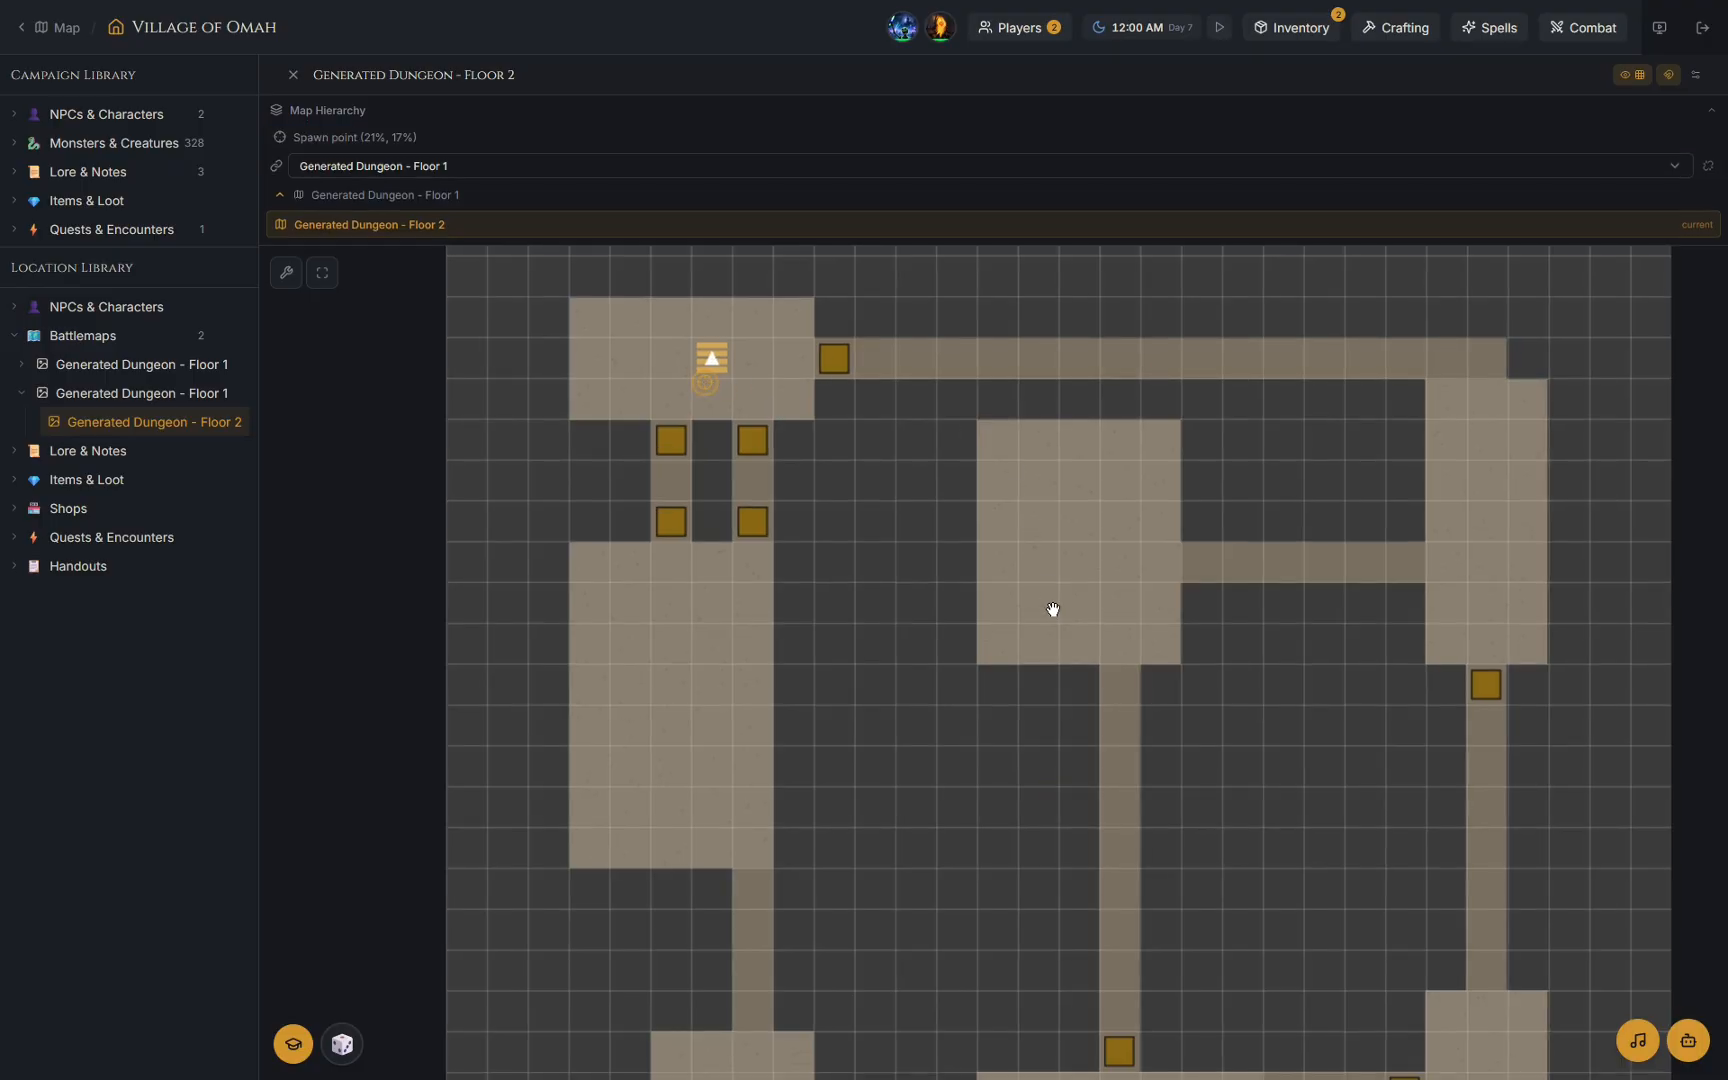
Return to Floor 1 of the new dungeon and place the Spank Man player token on the stairs in the southeast room.
{"action": "scroll", "coordinate": [1049, 605], "scroll_direction": "down", "scroll_amount": 2}
{"action": "scroll", "coordinate": [826, 506], "scroll_direction": "down", "scroll_amount": 2}
{"action": "left_click", "coordinate": [181, 393]}
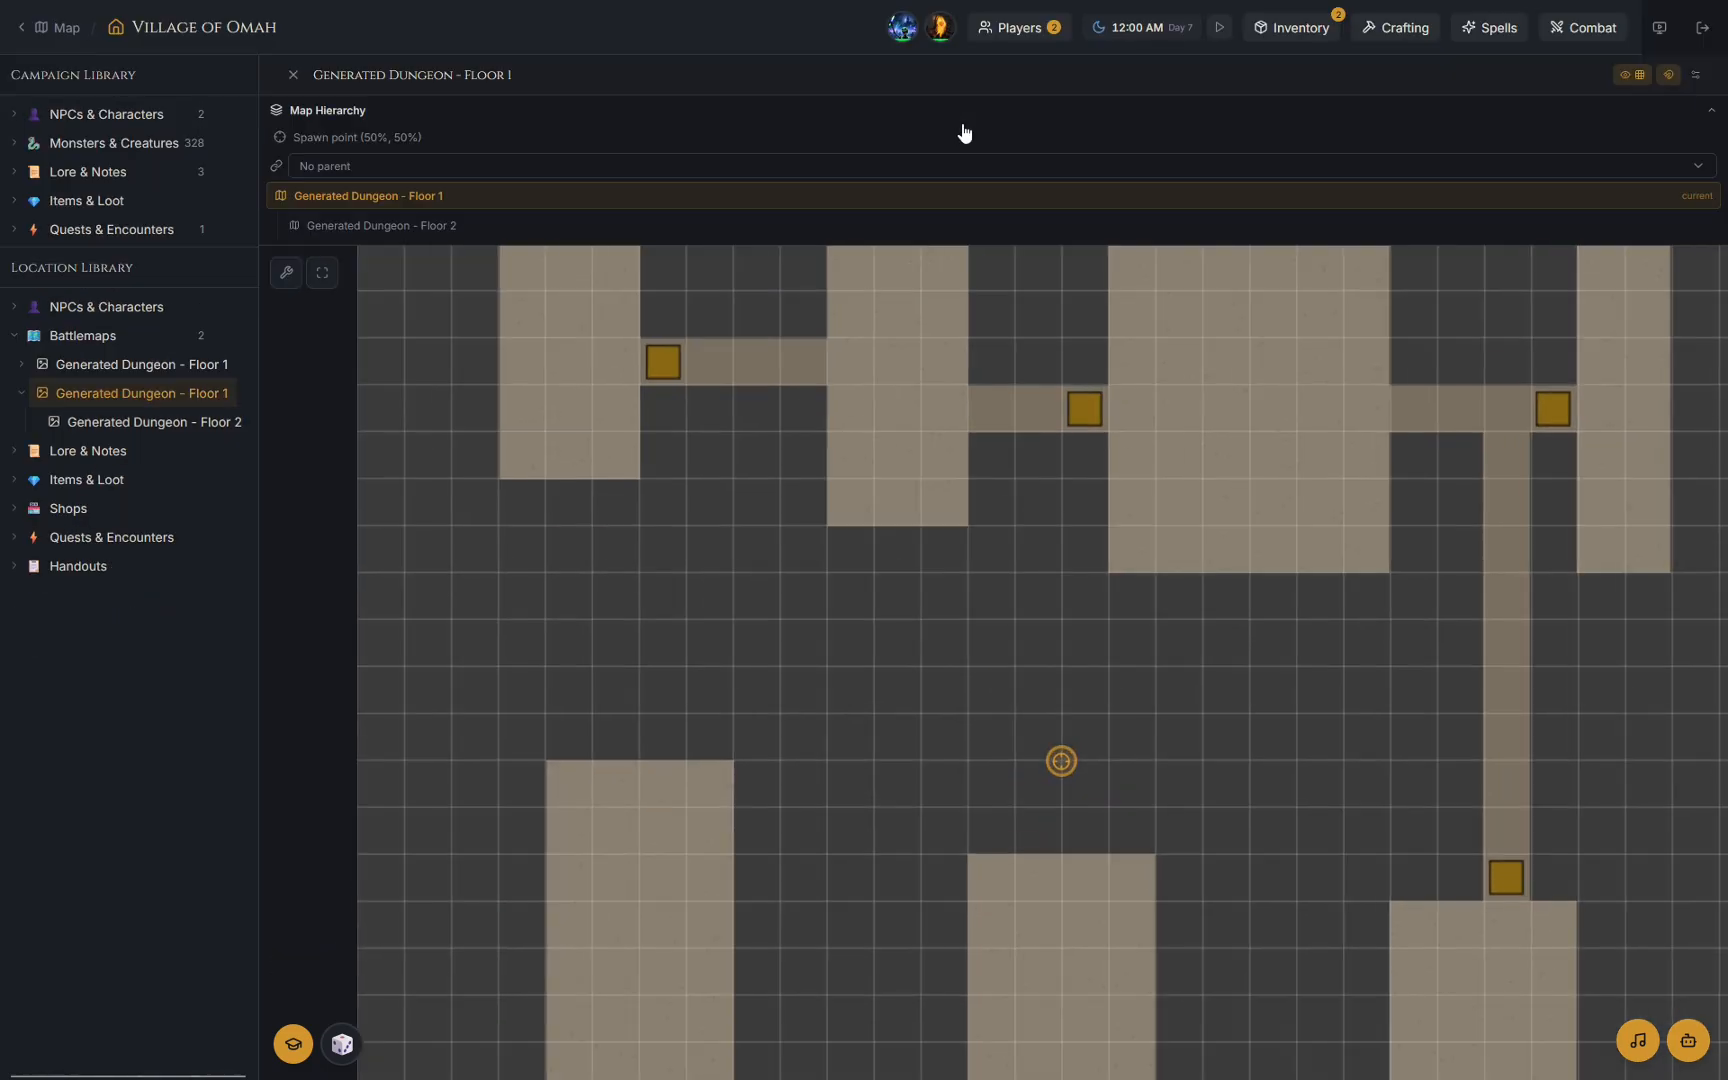
{"action": "mouse_move", "coordinate": [740, 5]}
{"action": "left_click_drag", "start_coordinate": [932, 427], "coordinate": [1320, 875]}
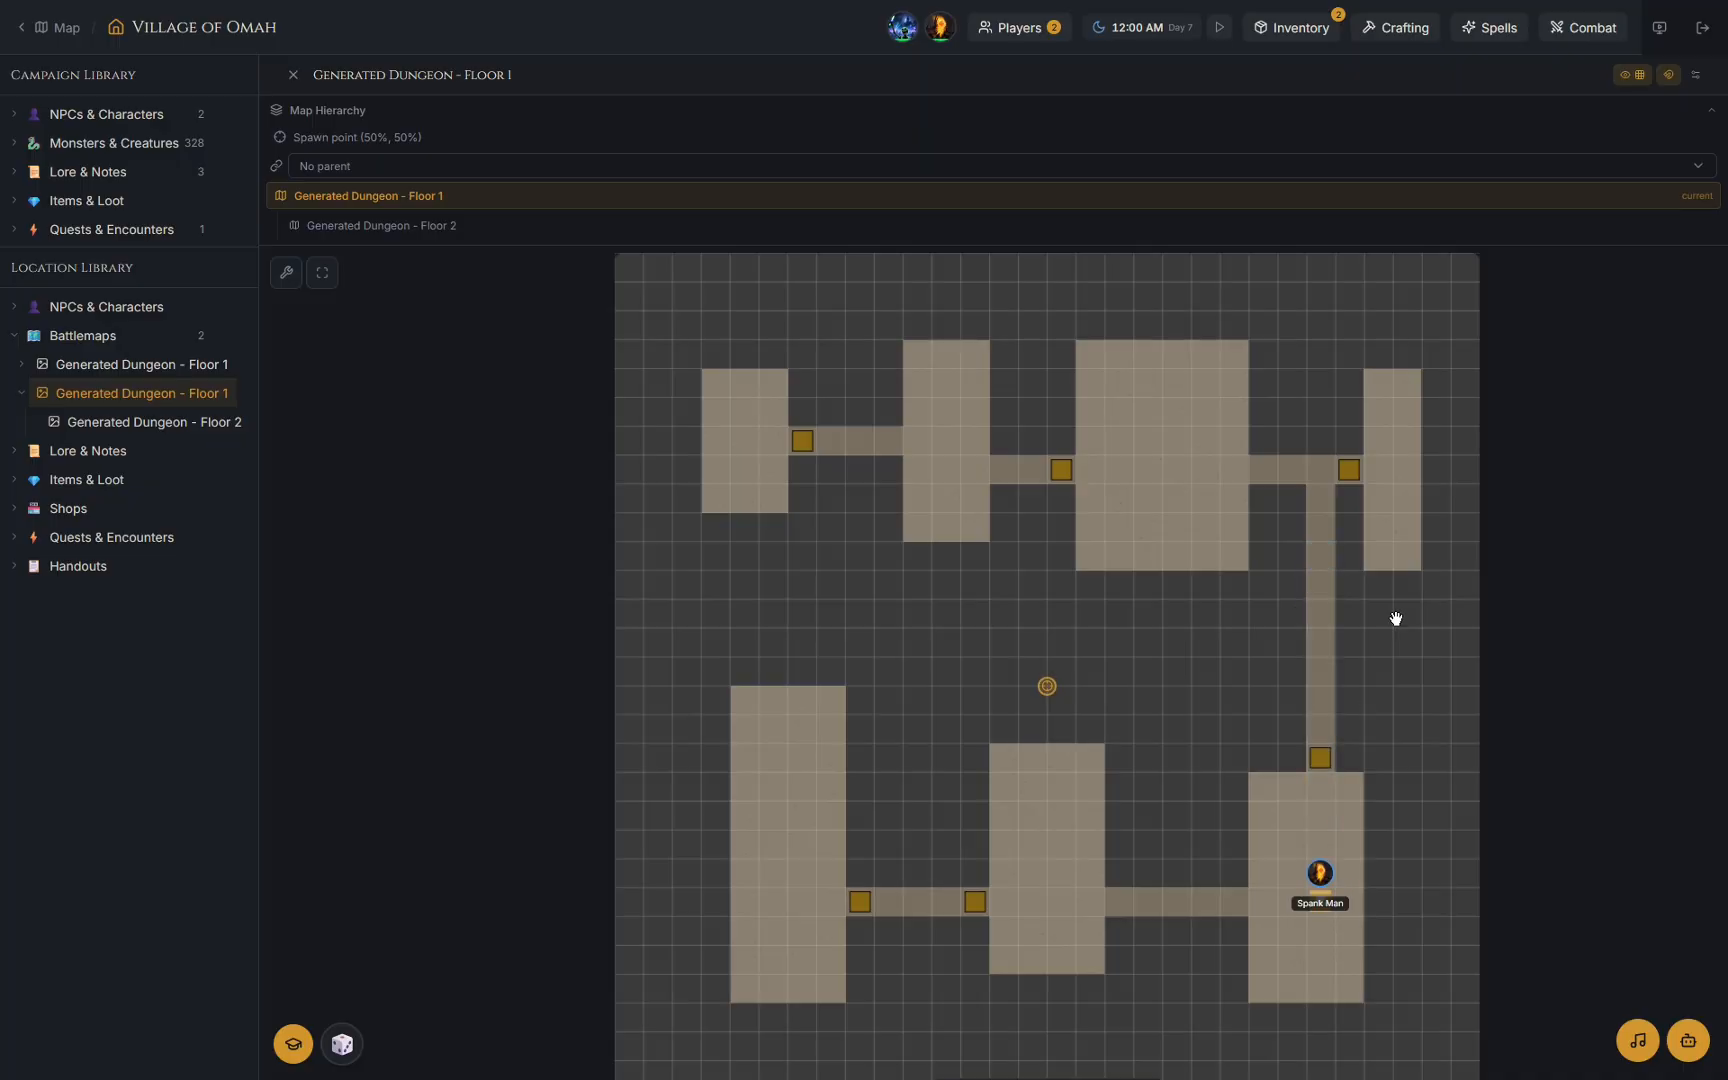
Teleport the player token from Floor 1 to Floor 2 and inspect where it arrives.
{"action": "scroll", "coordinate": [1210, 785], "scroll_direction": "up", "scroll_amount": 3}
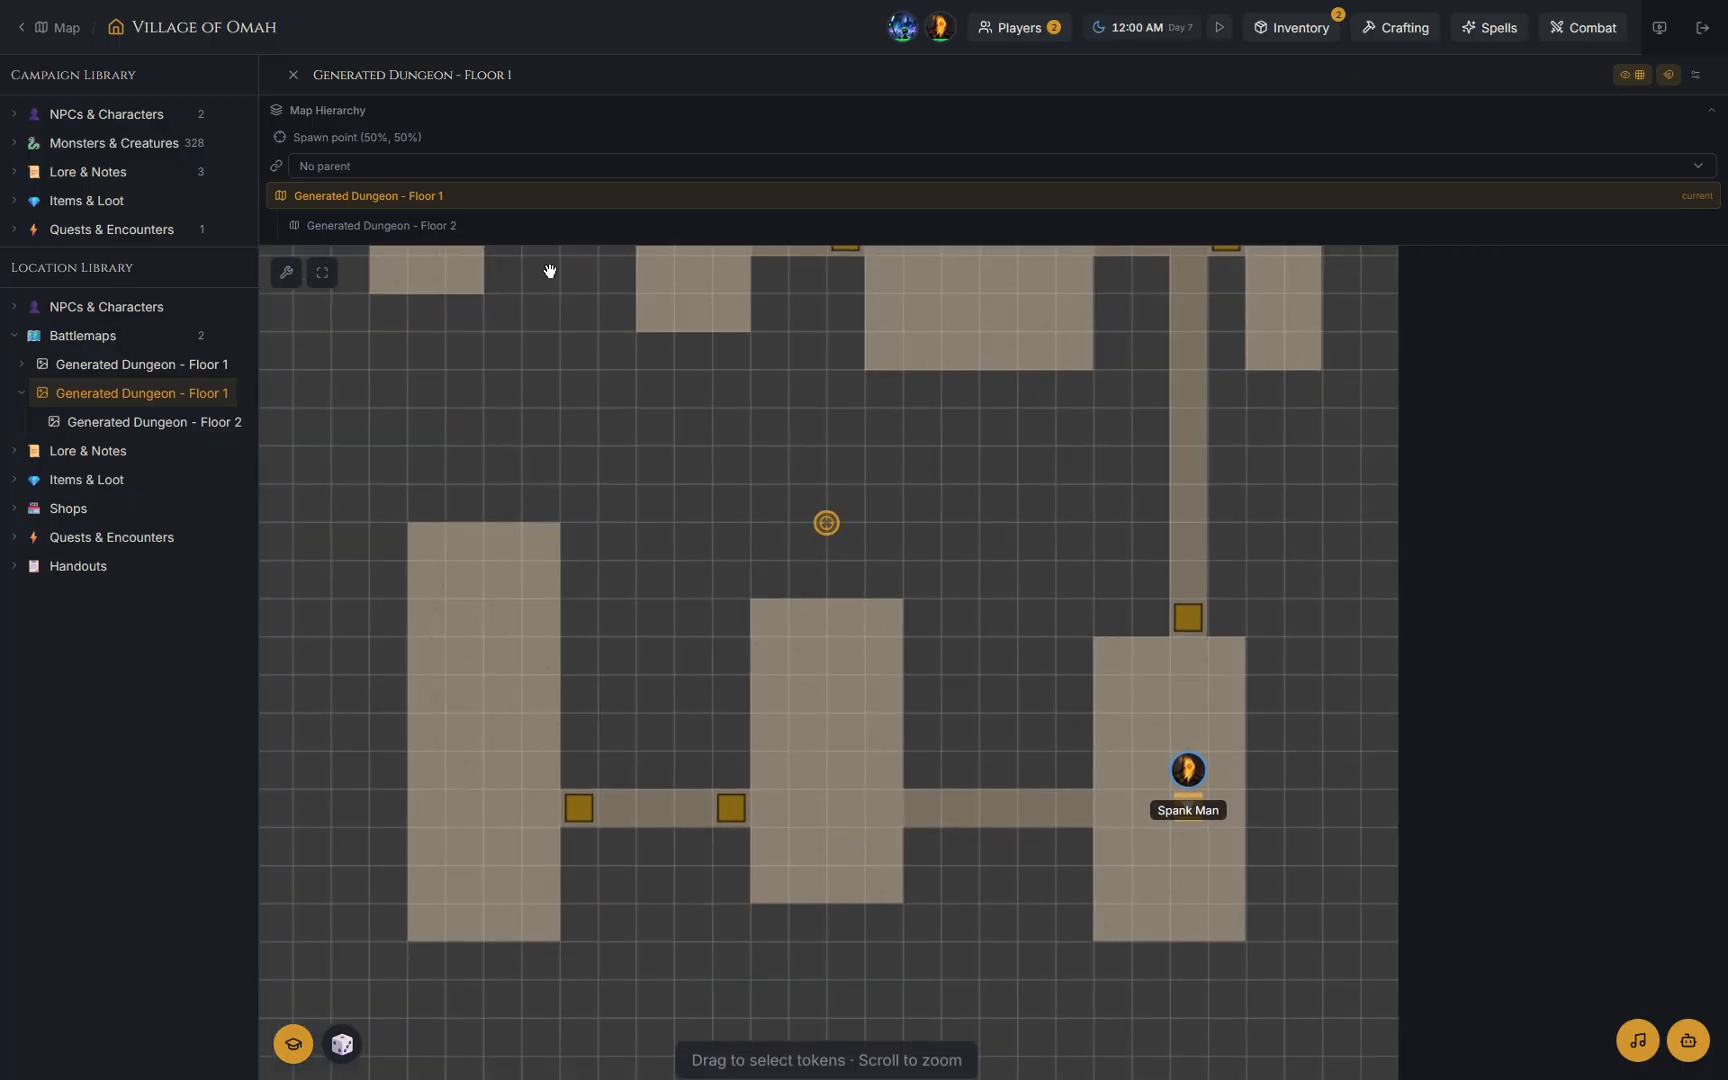
{"action": "left_click", "coordinate": [534, 226]}
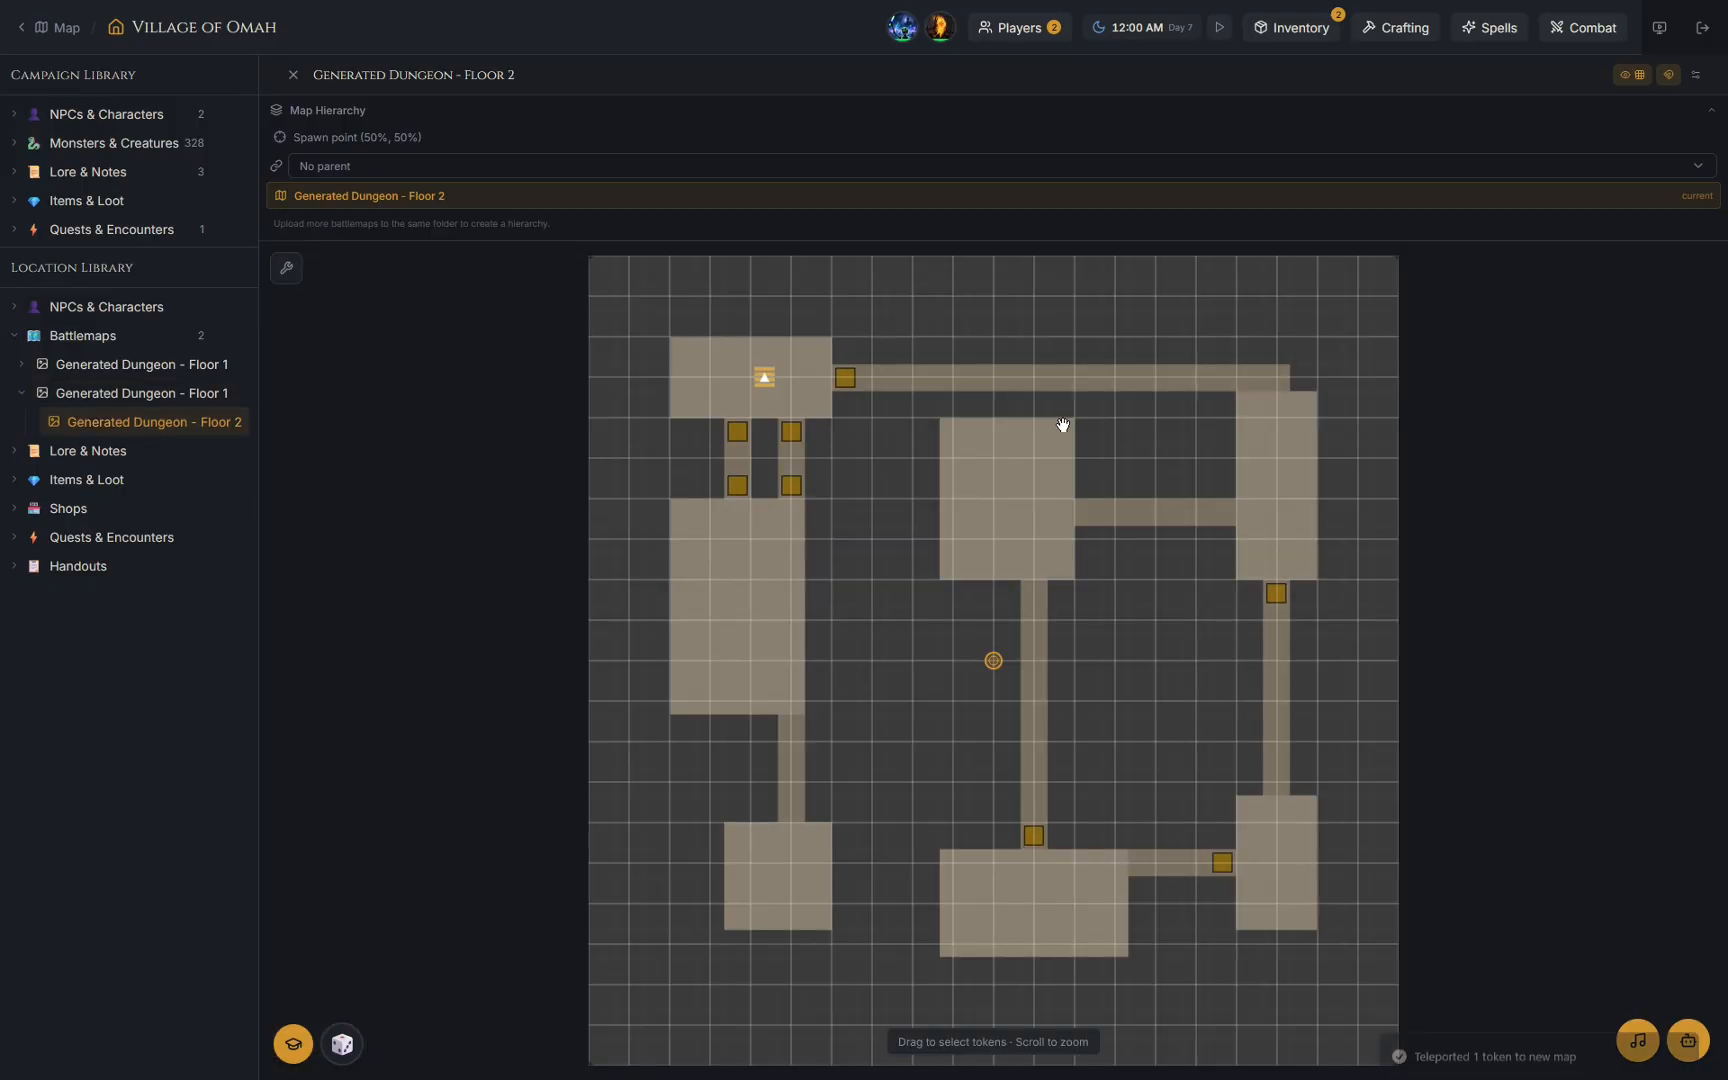
{"action": "scroll", "coordinate": [758, 345], "scroll_direction": "up", "scroll_amount": 3}
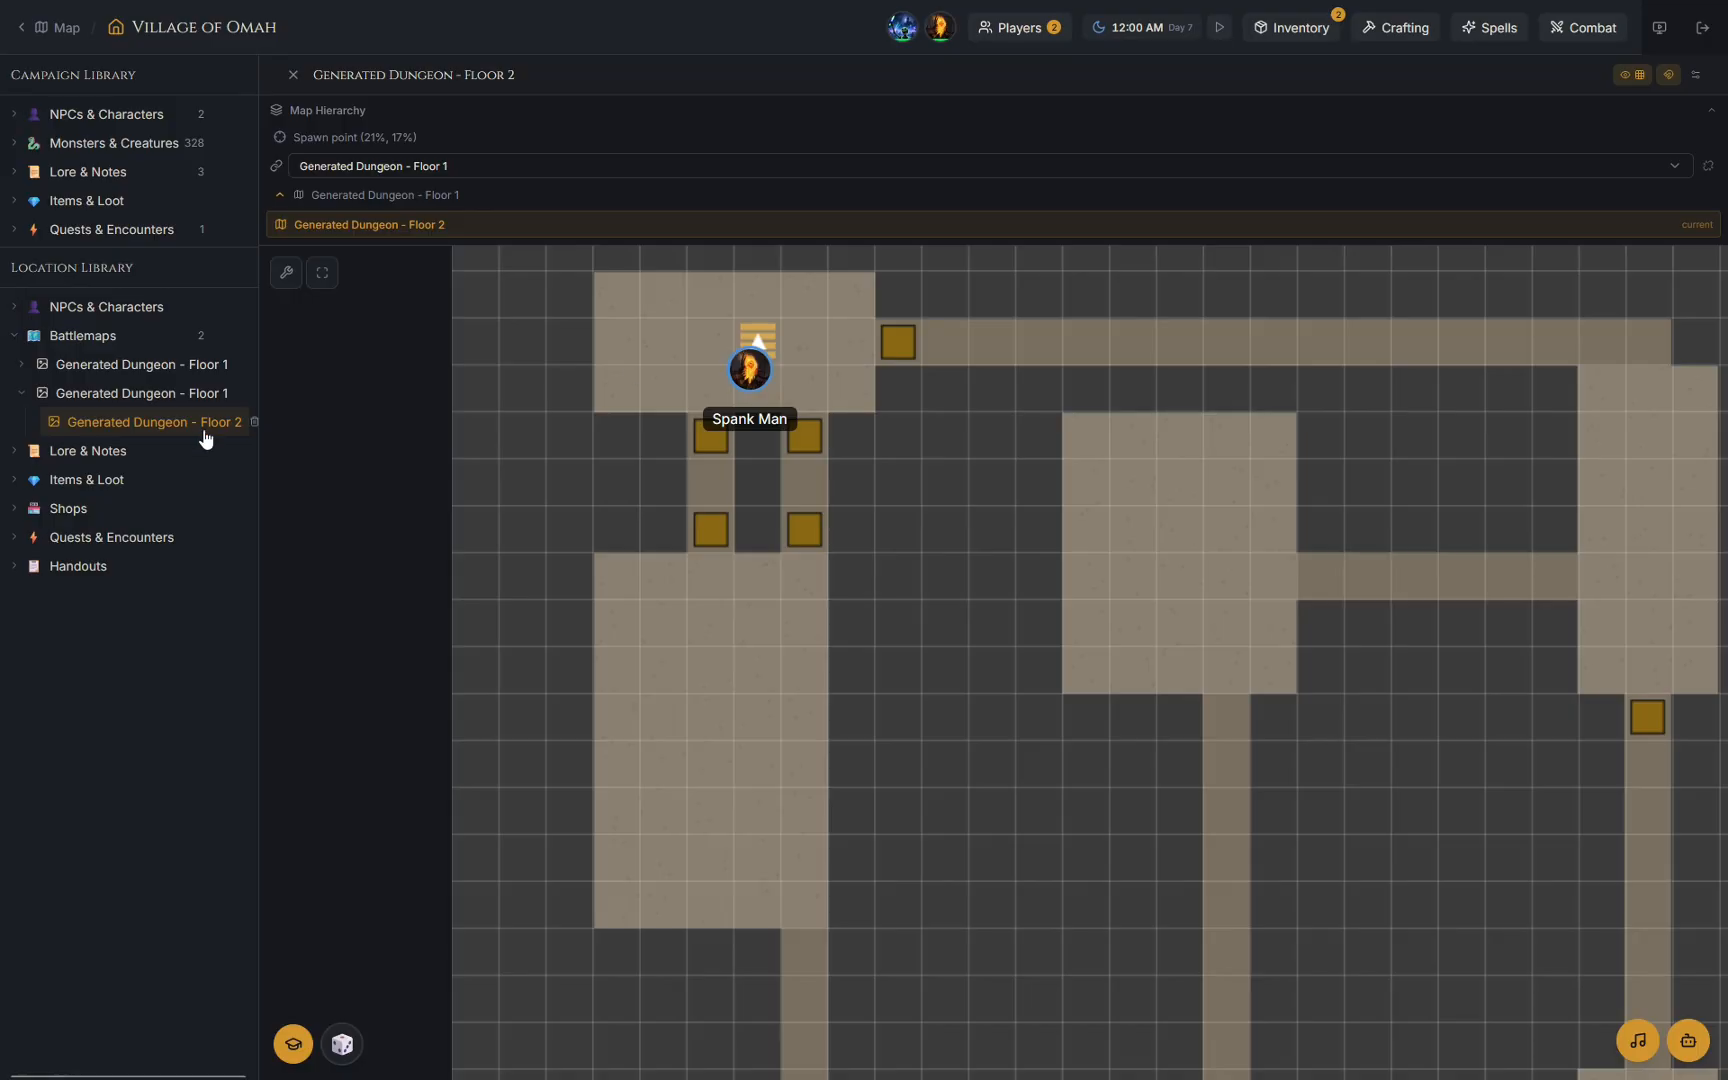
Collapse the battlemaps list, open the tutorials list and look through the available tutorials.
{"action": "left_click", "coordinate": [122, 342]}
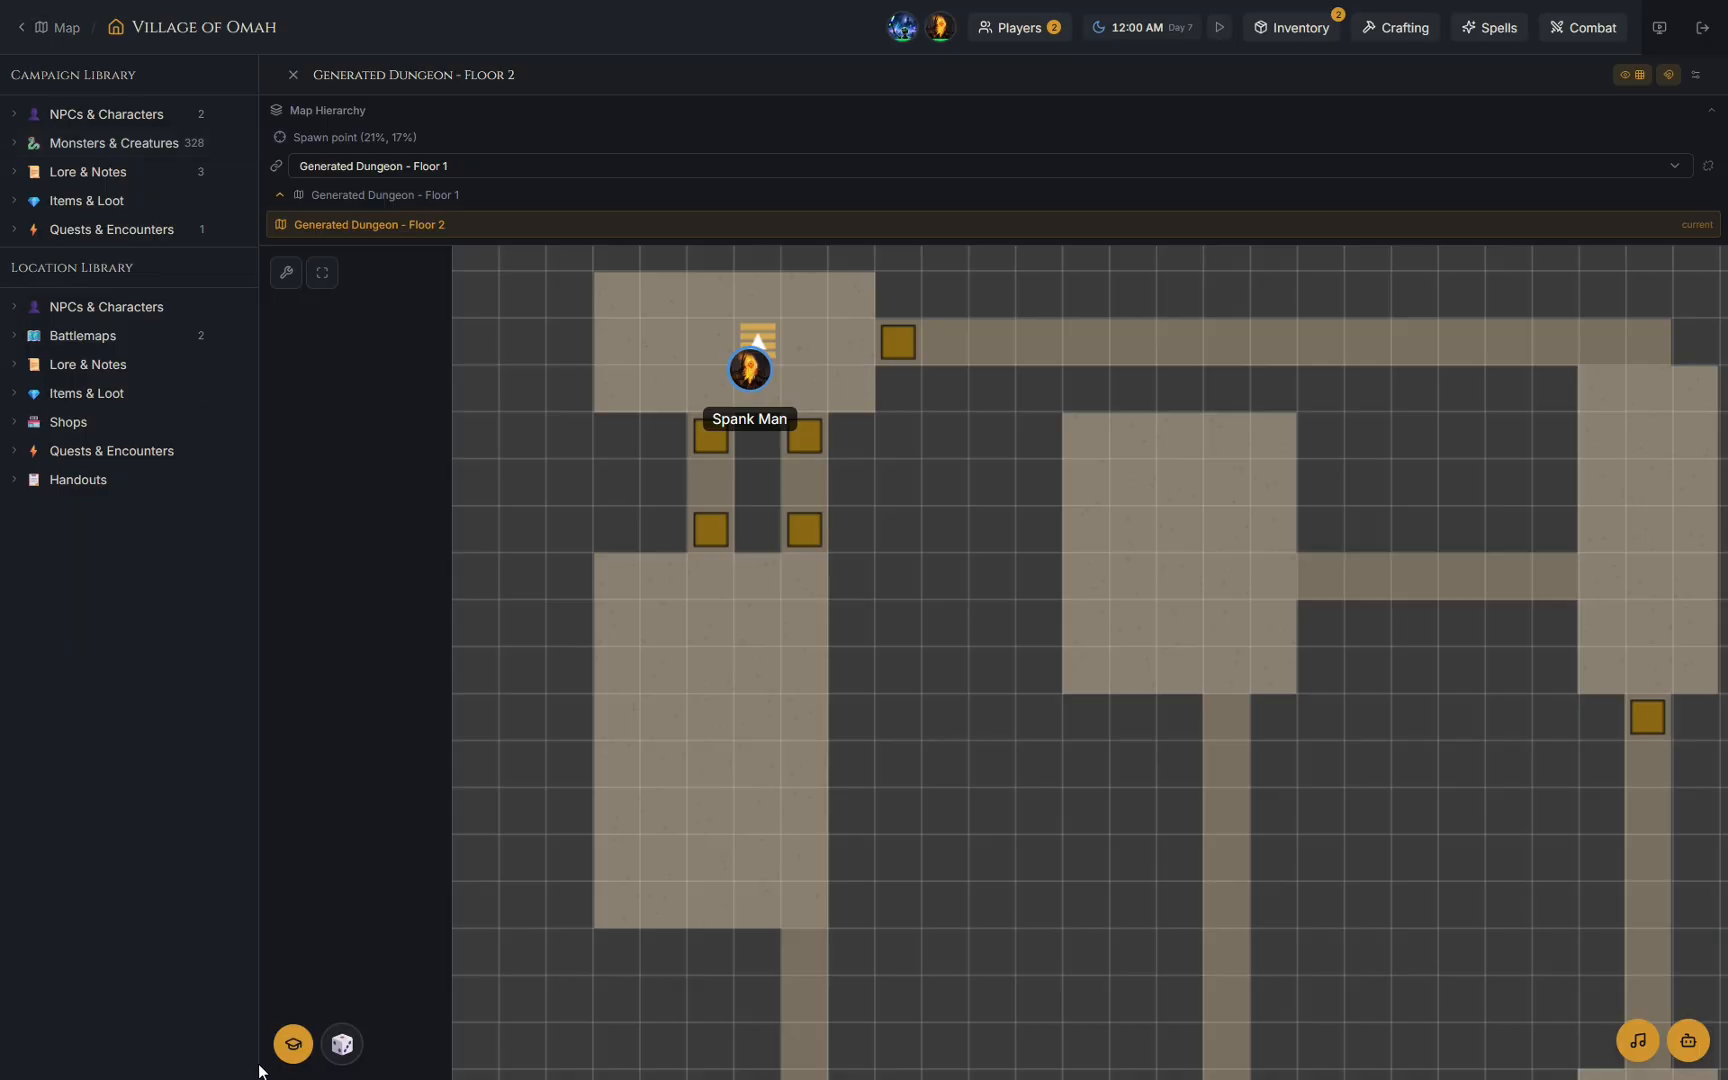
{"action": "left_click", "coordinate": [293, 1043]}
{"action": "scroll", "coordinate": [370, 755], "scroll_direction": "down", "scroll_amount": 6}
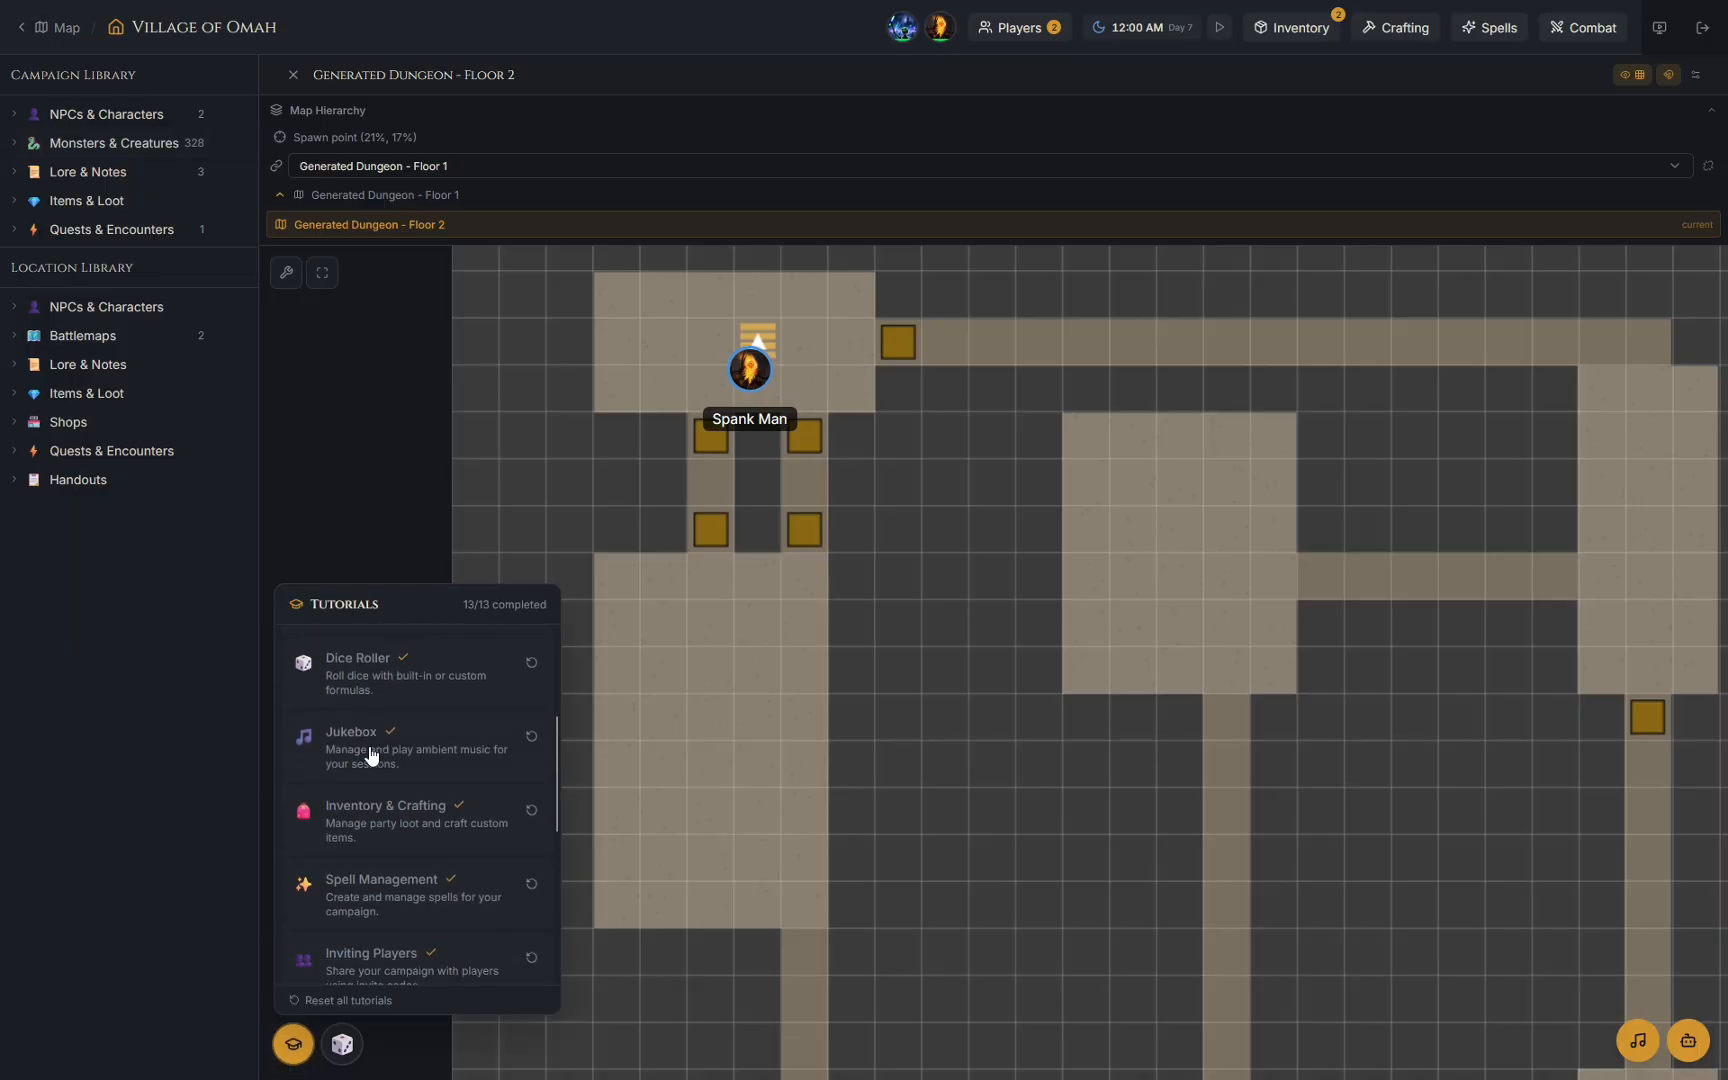
Close the tutorials list, roll 1d20 with the dice roller and clear the roll result.
{"action": "scroll", "coordinate": [370, 755], "scroll_direction": "up", "scroll_amount": 6}
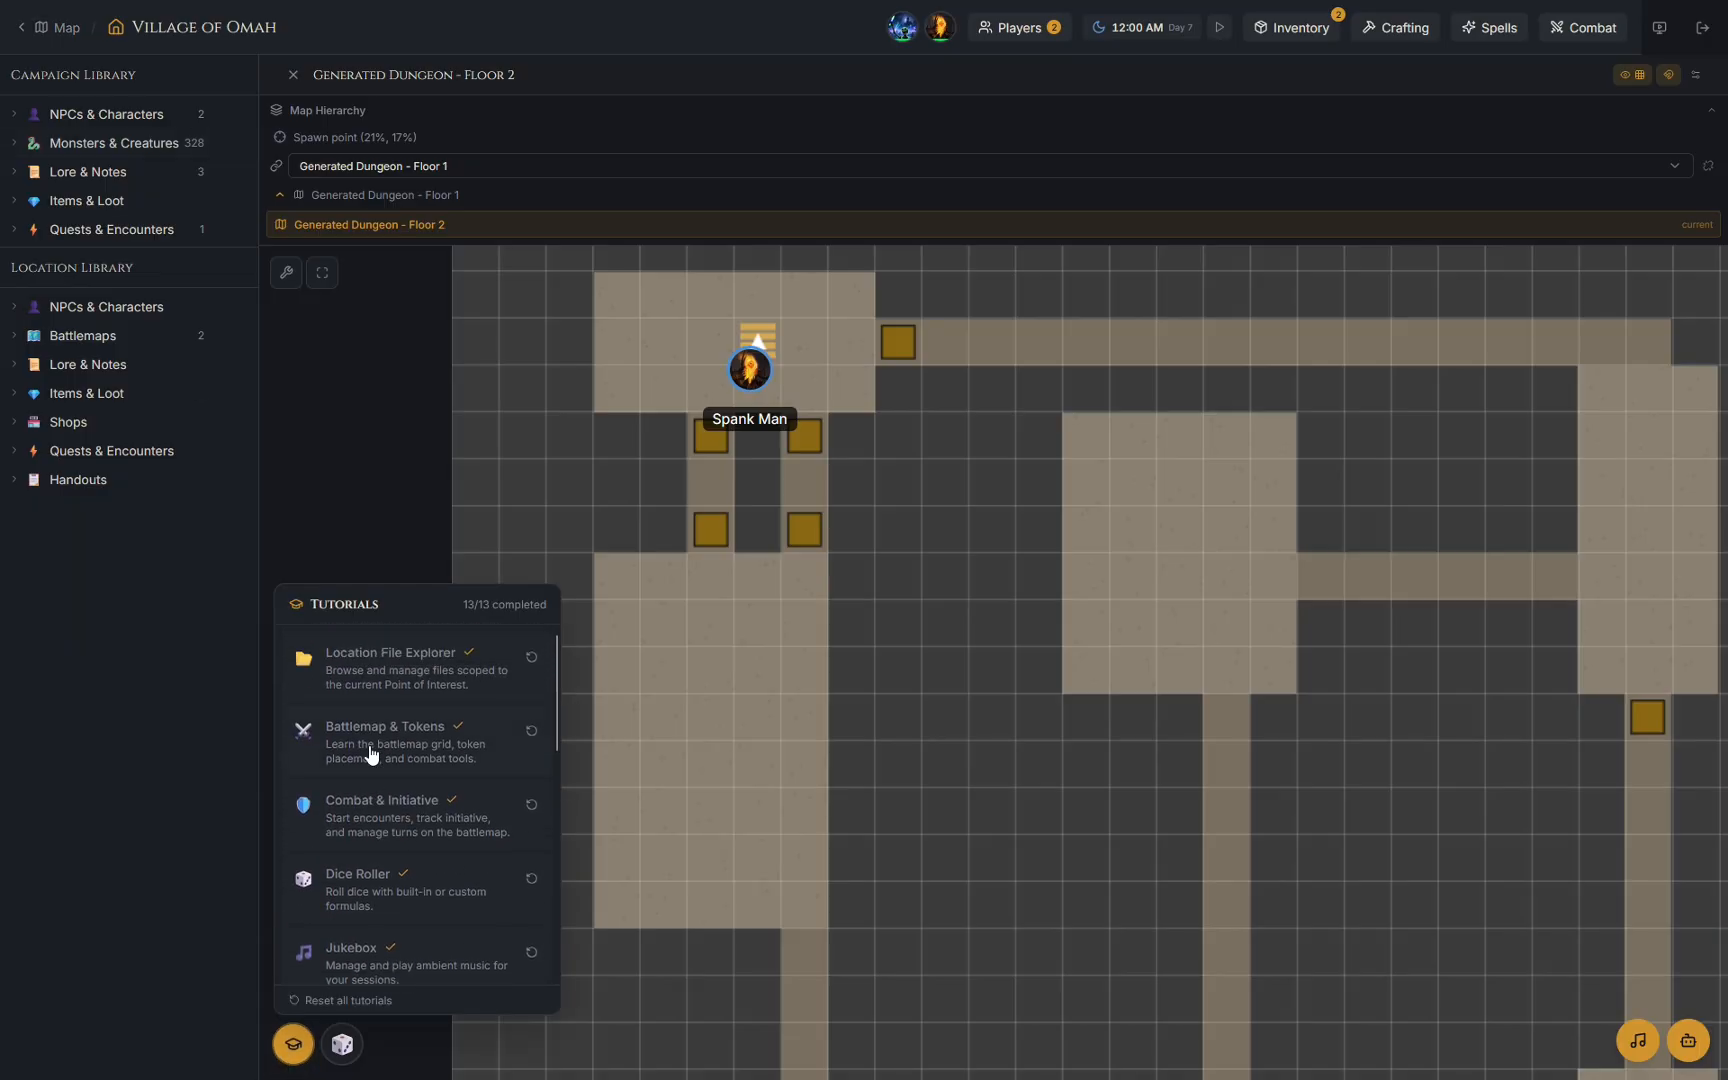
{"action": "left_click", "coordinate": [297, 1050]}
{"action": "left_click", "coordinate": [340, 1043]}
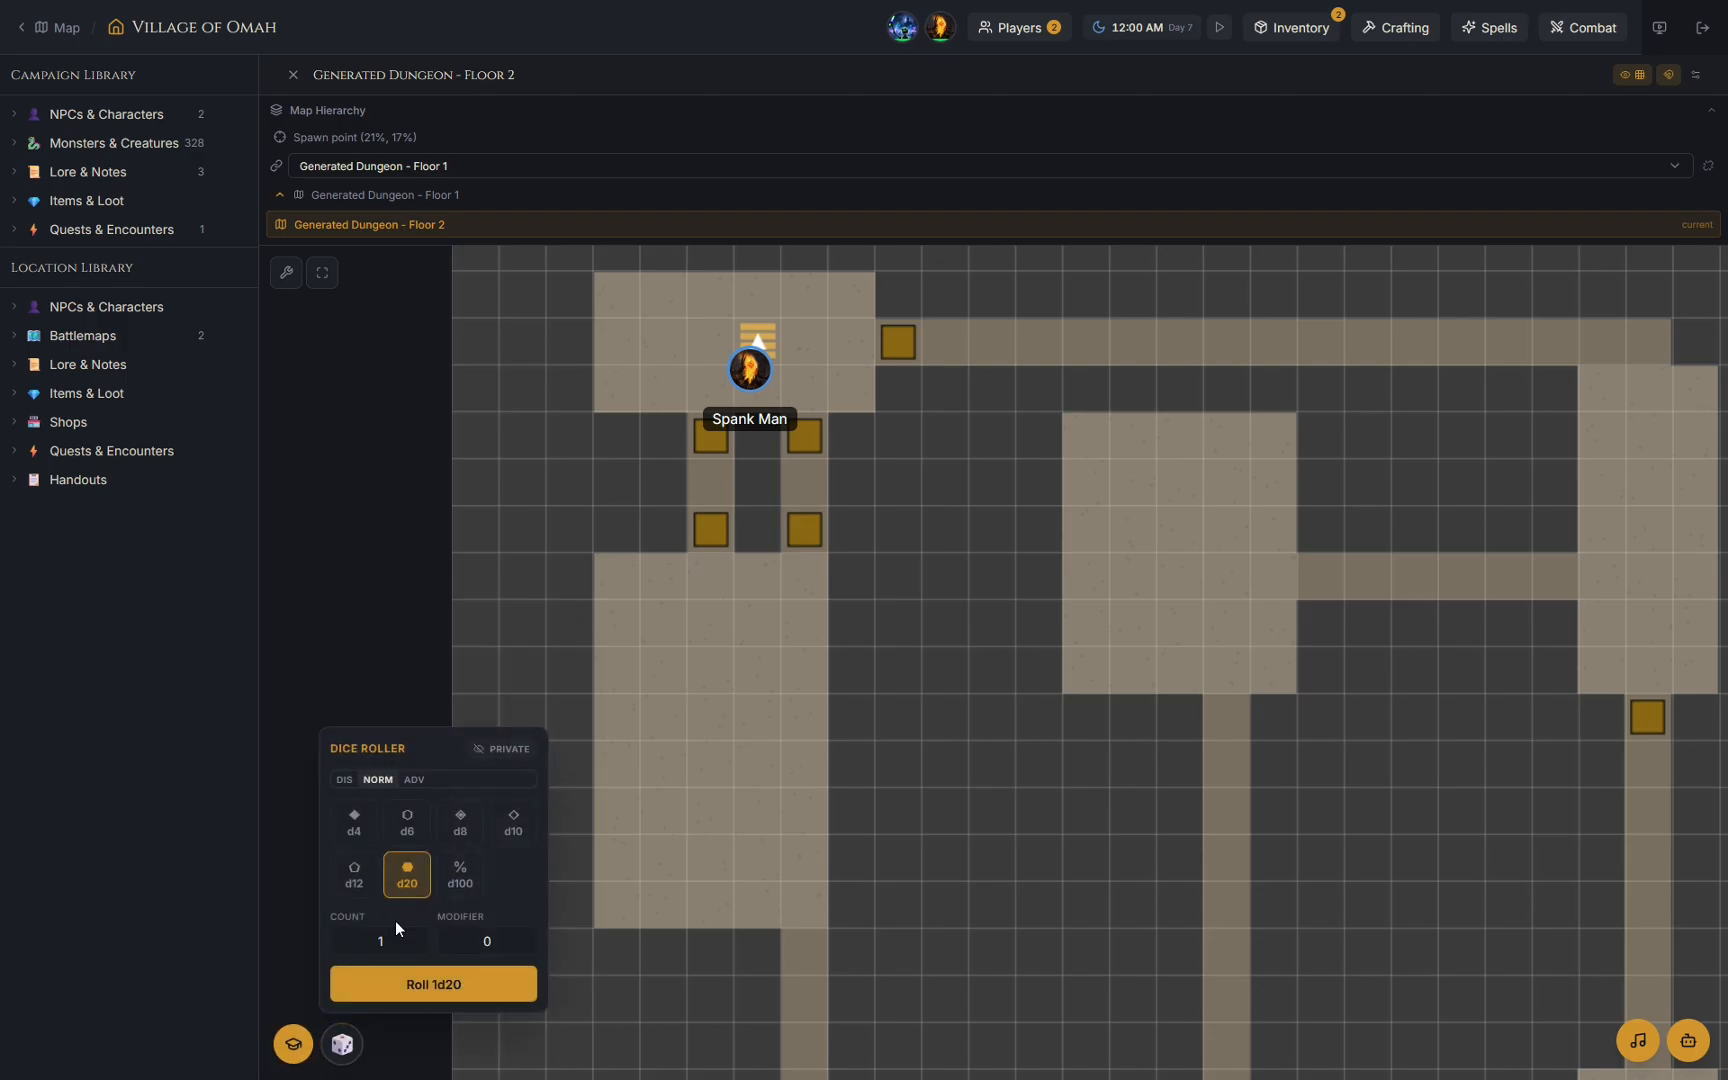
{"action": "left_click", "coordinate": [415, 985]}
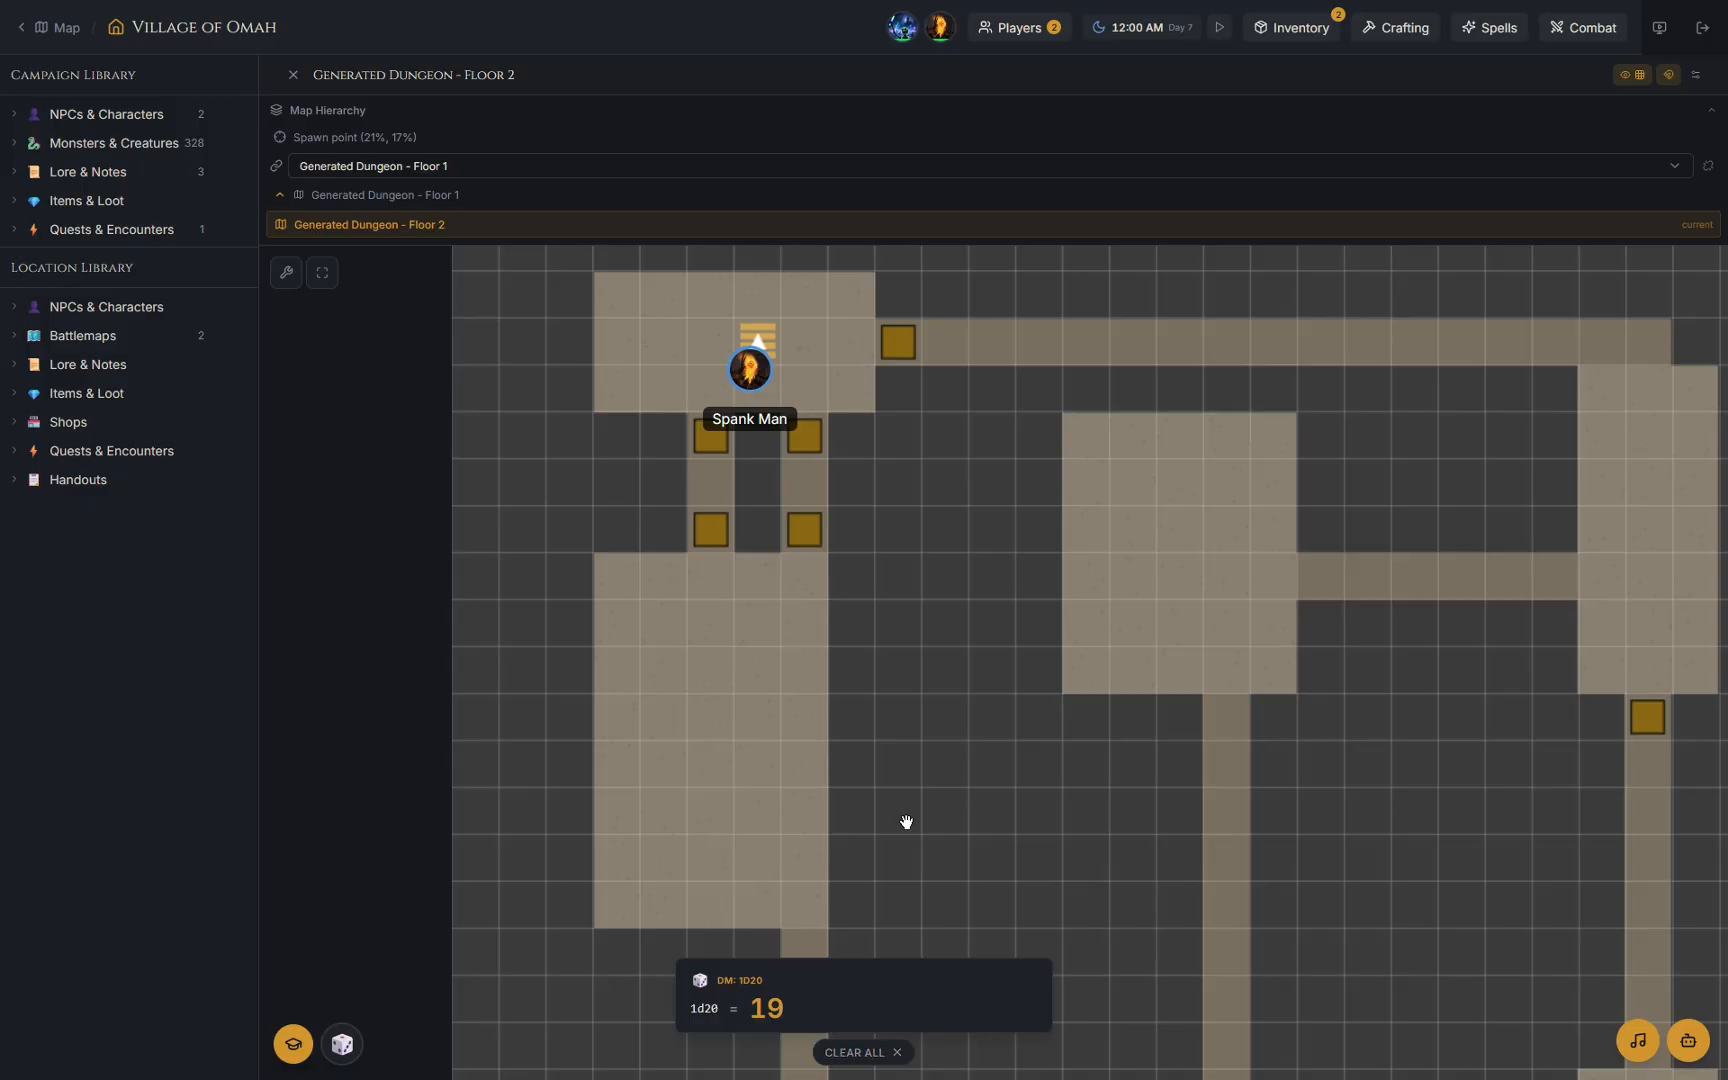
{"action": "left_click", "coordinate": [857, 1063]}
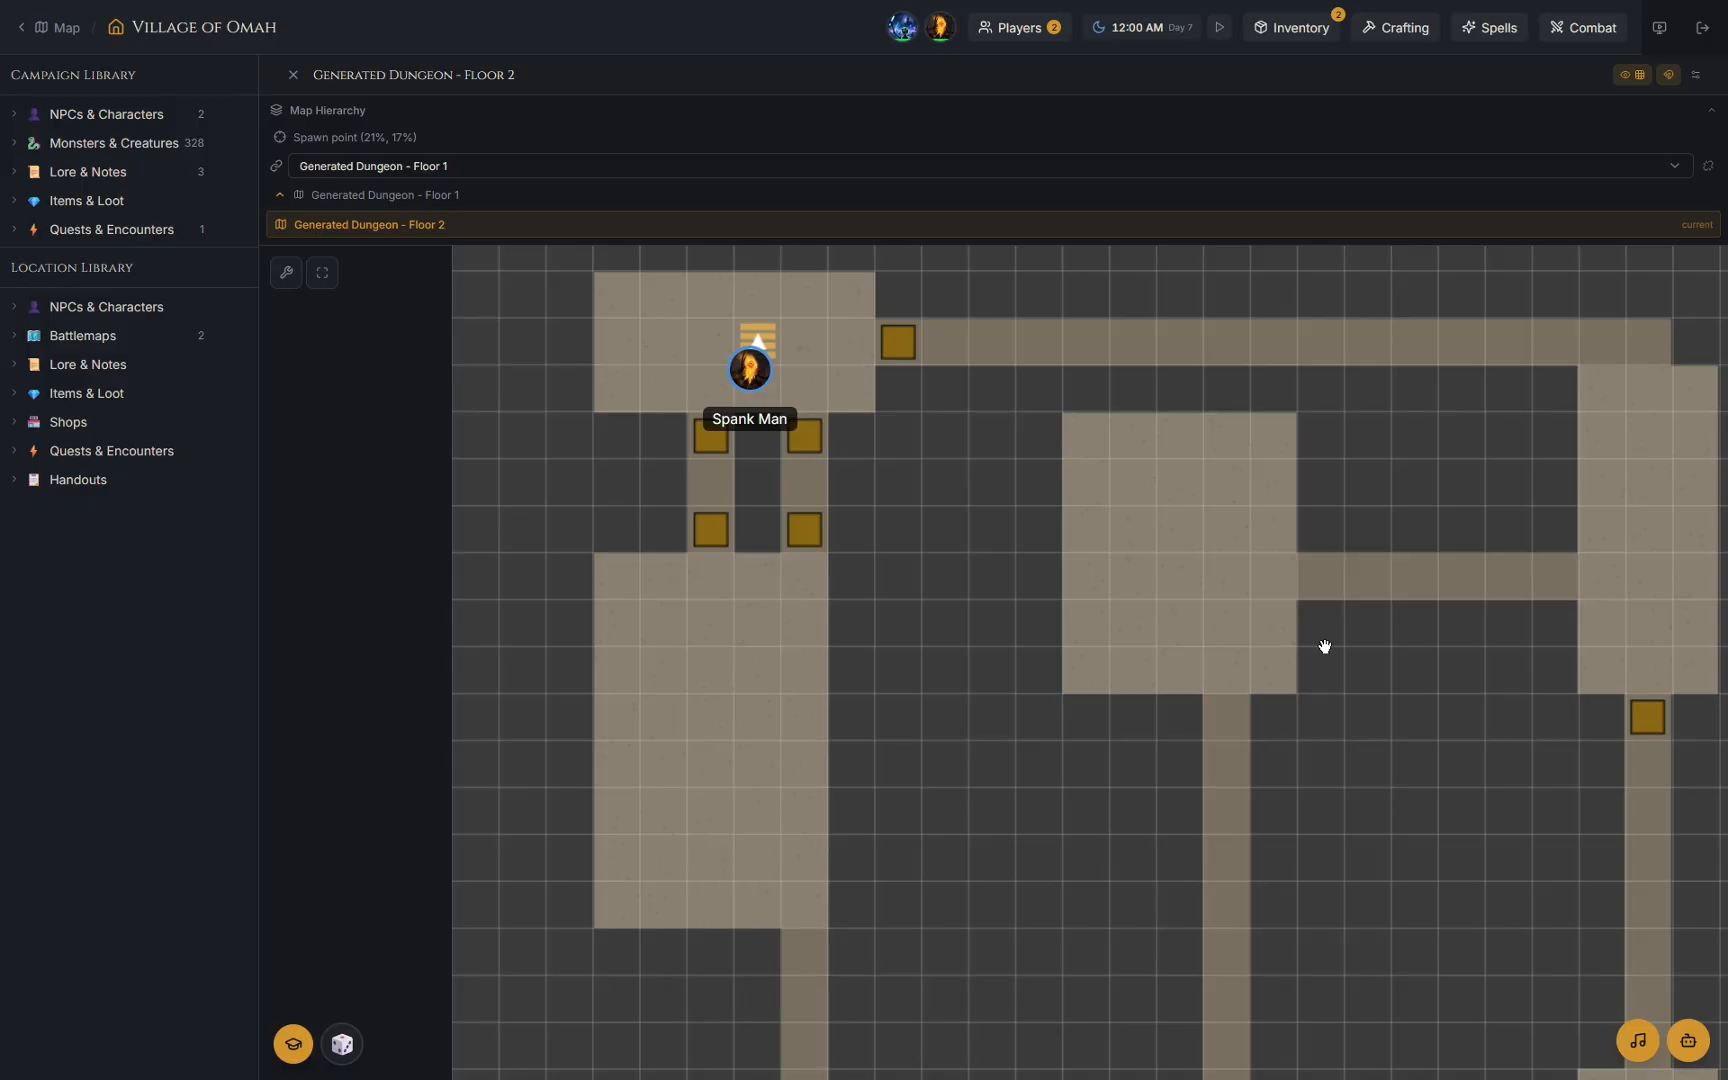
Add ravens.mp3 from the Music folder to the jukebox with the tag "chill".
{"action": "left_click", "coordinate": [1637, 1040]}
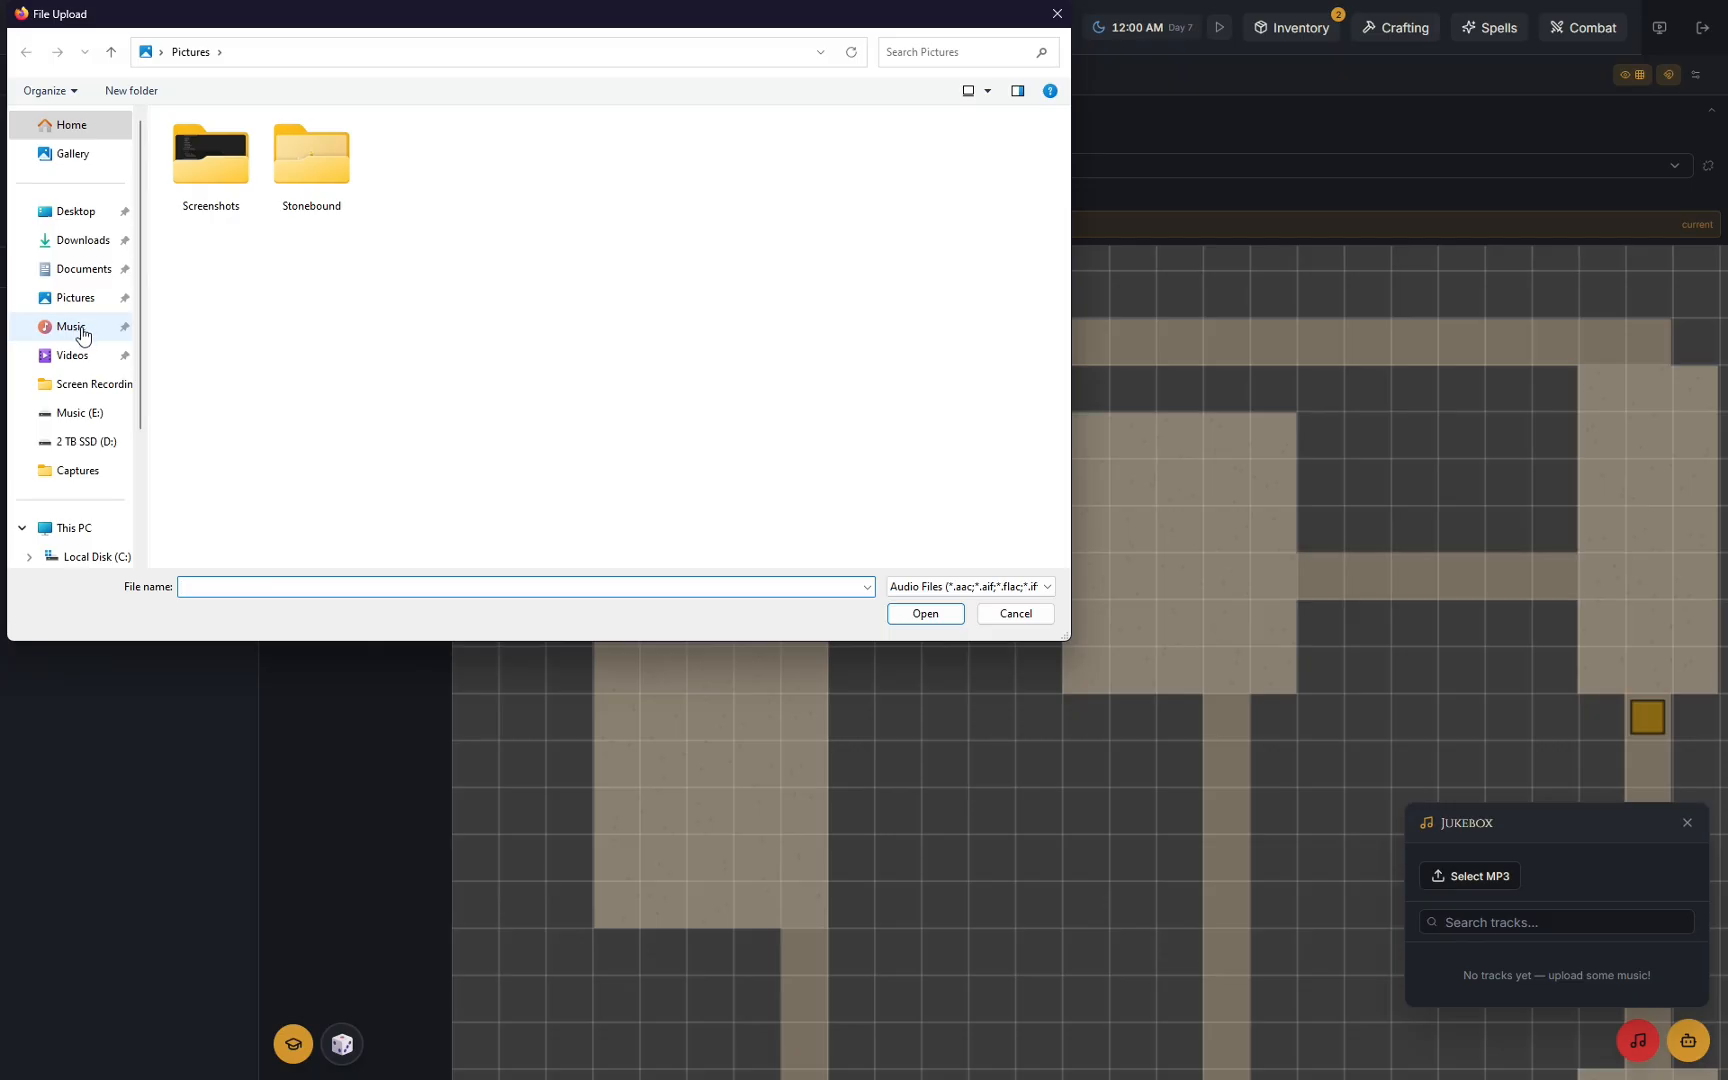
{"action": "left_click", "coordinate": [80, 330]}
{"action": "left_click", "coordinate": [210, 246]}
{"action": "left_click", "coordinate": [916, 616]}
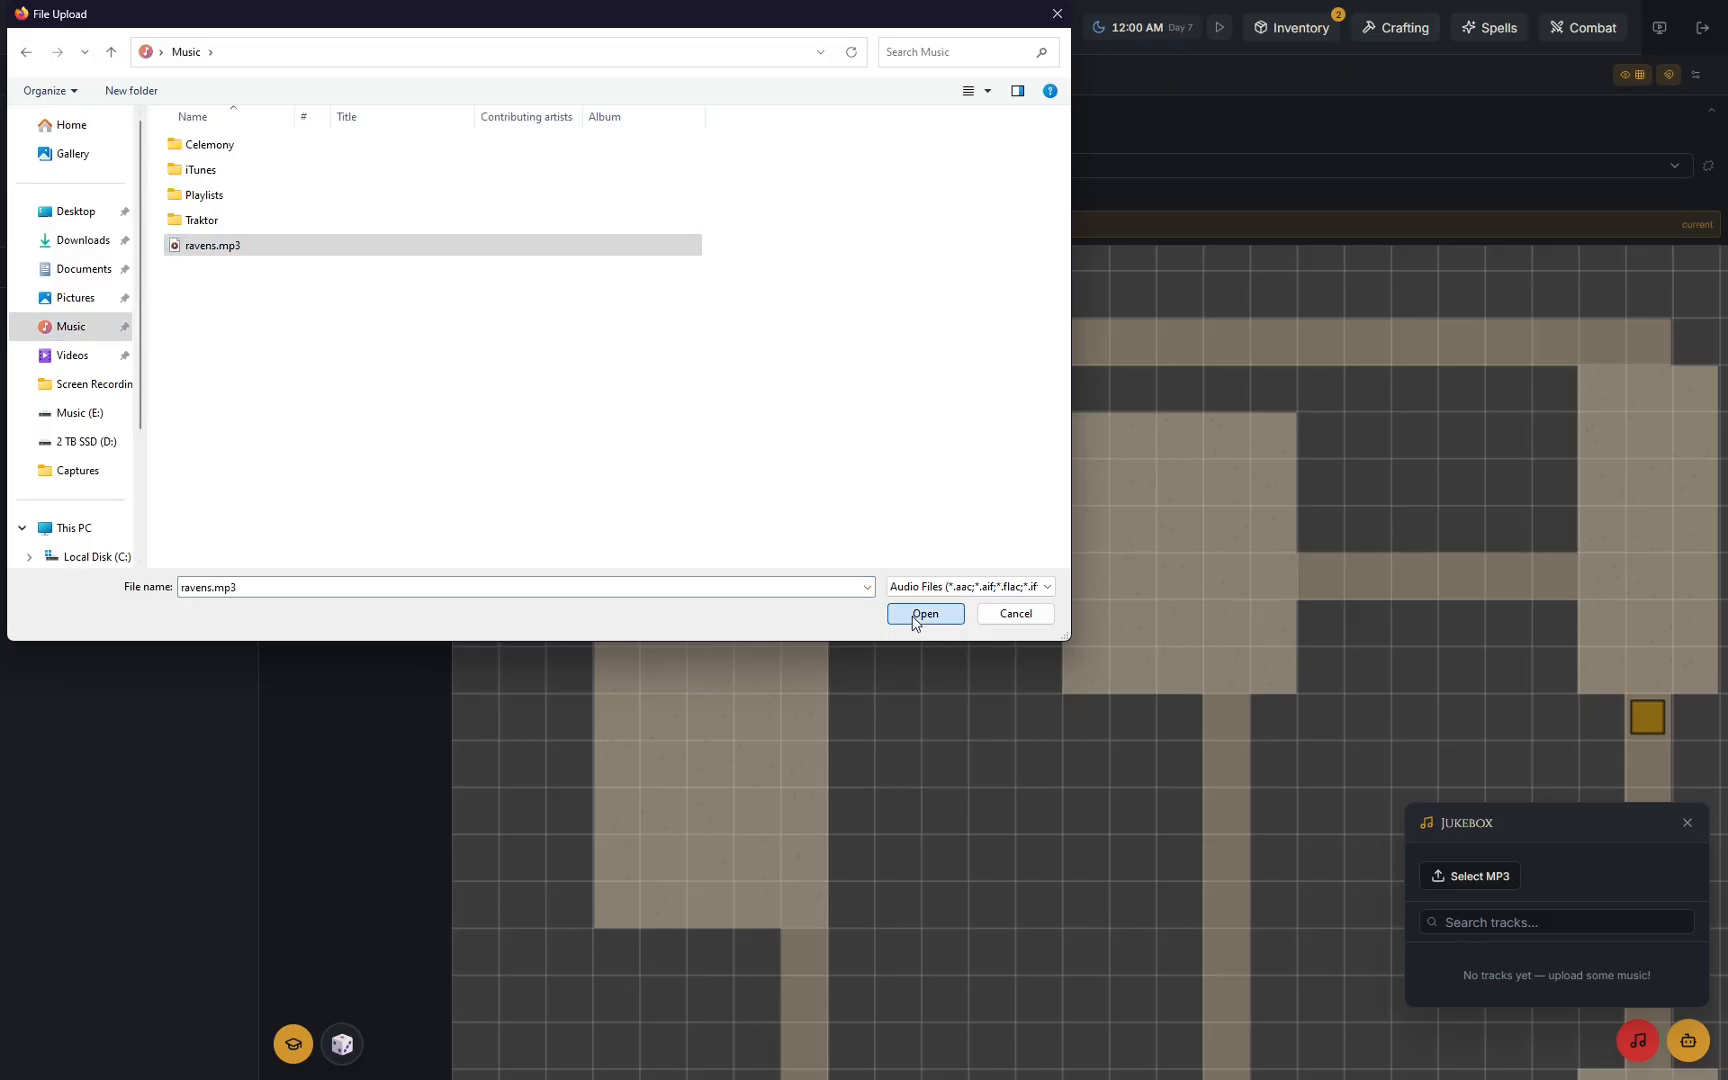
{"action": "left_click", "coordinate": [1615, 878]}
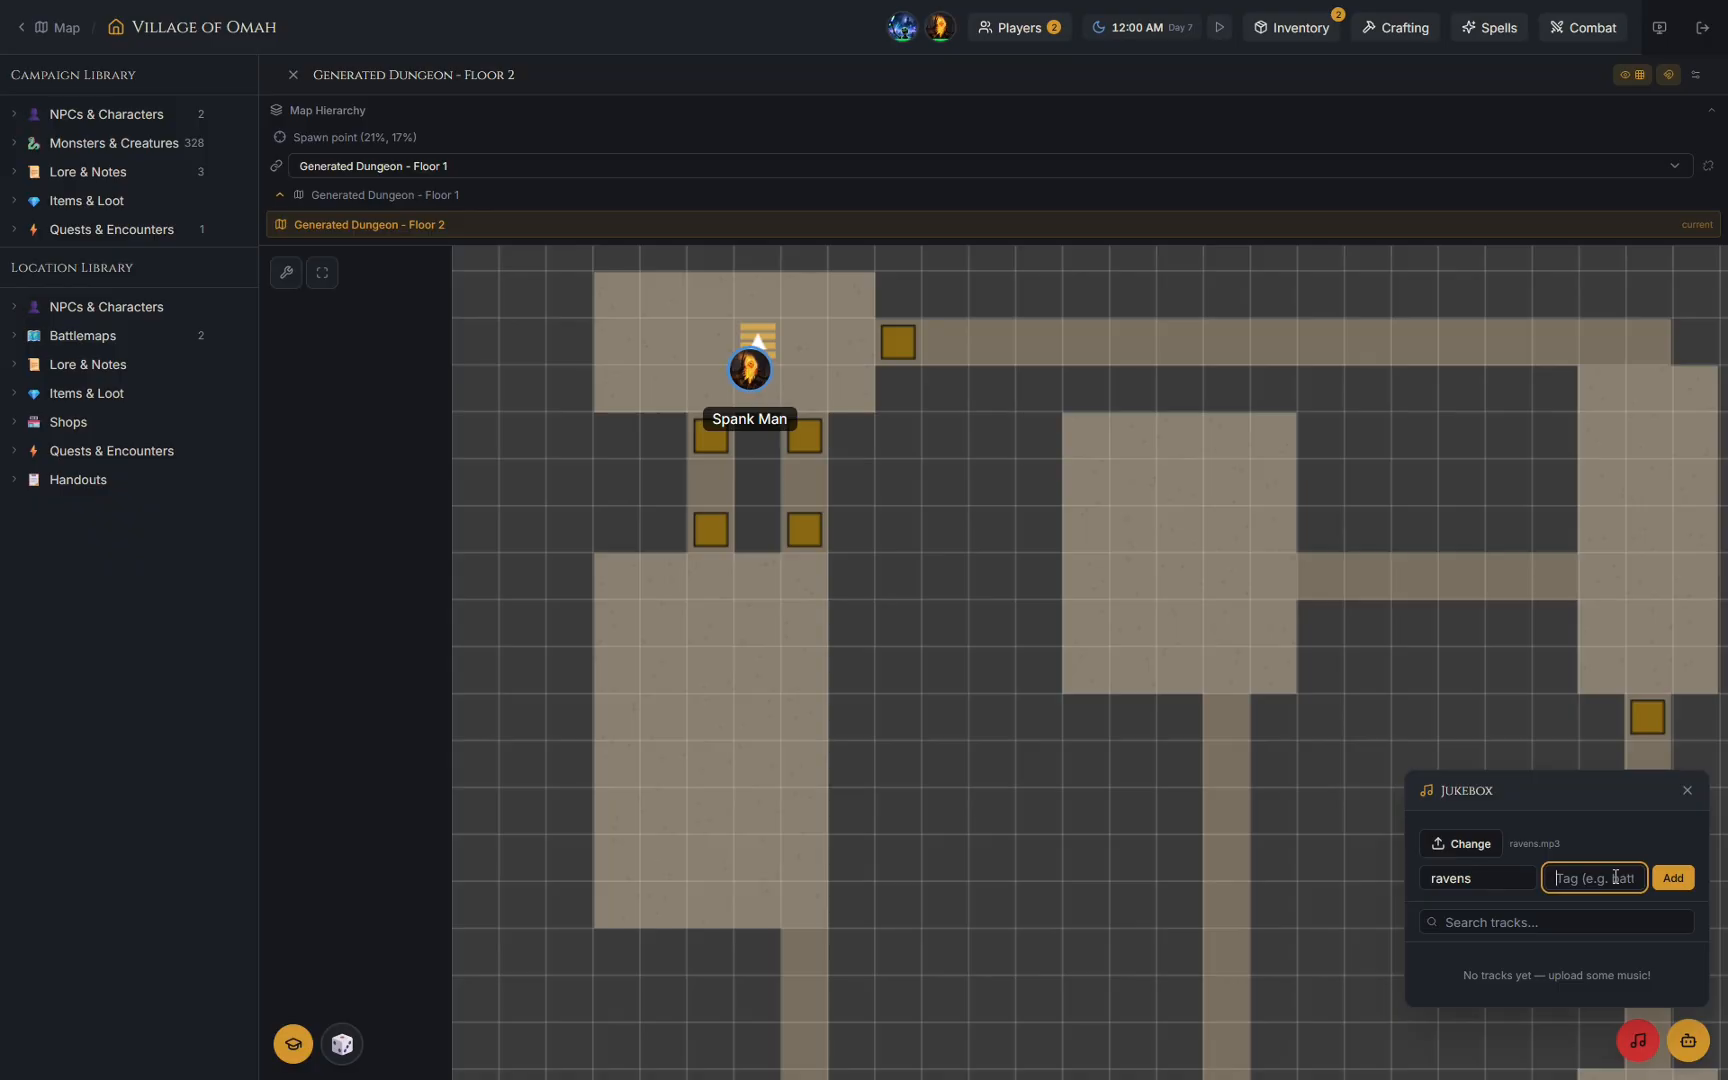
{"action": "type", "text": "chill"}
{"action": "left_click", "coordinate": [1681, 885]}
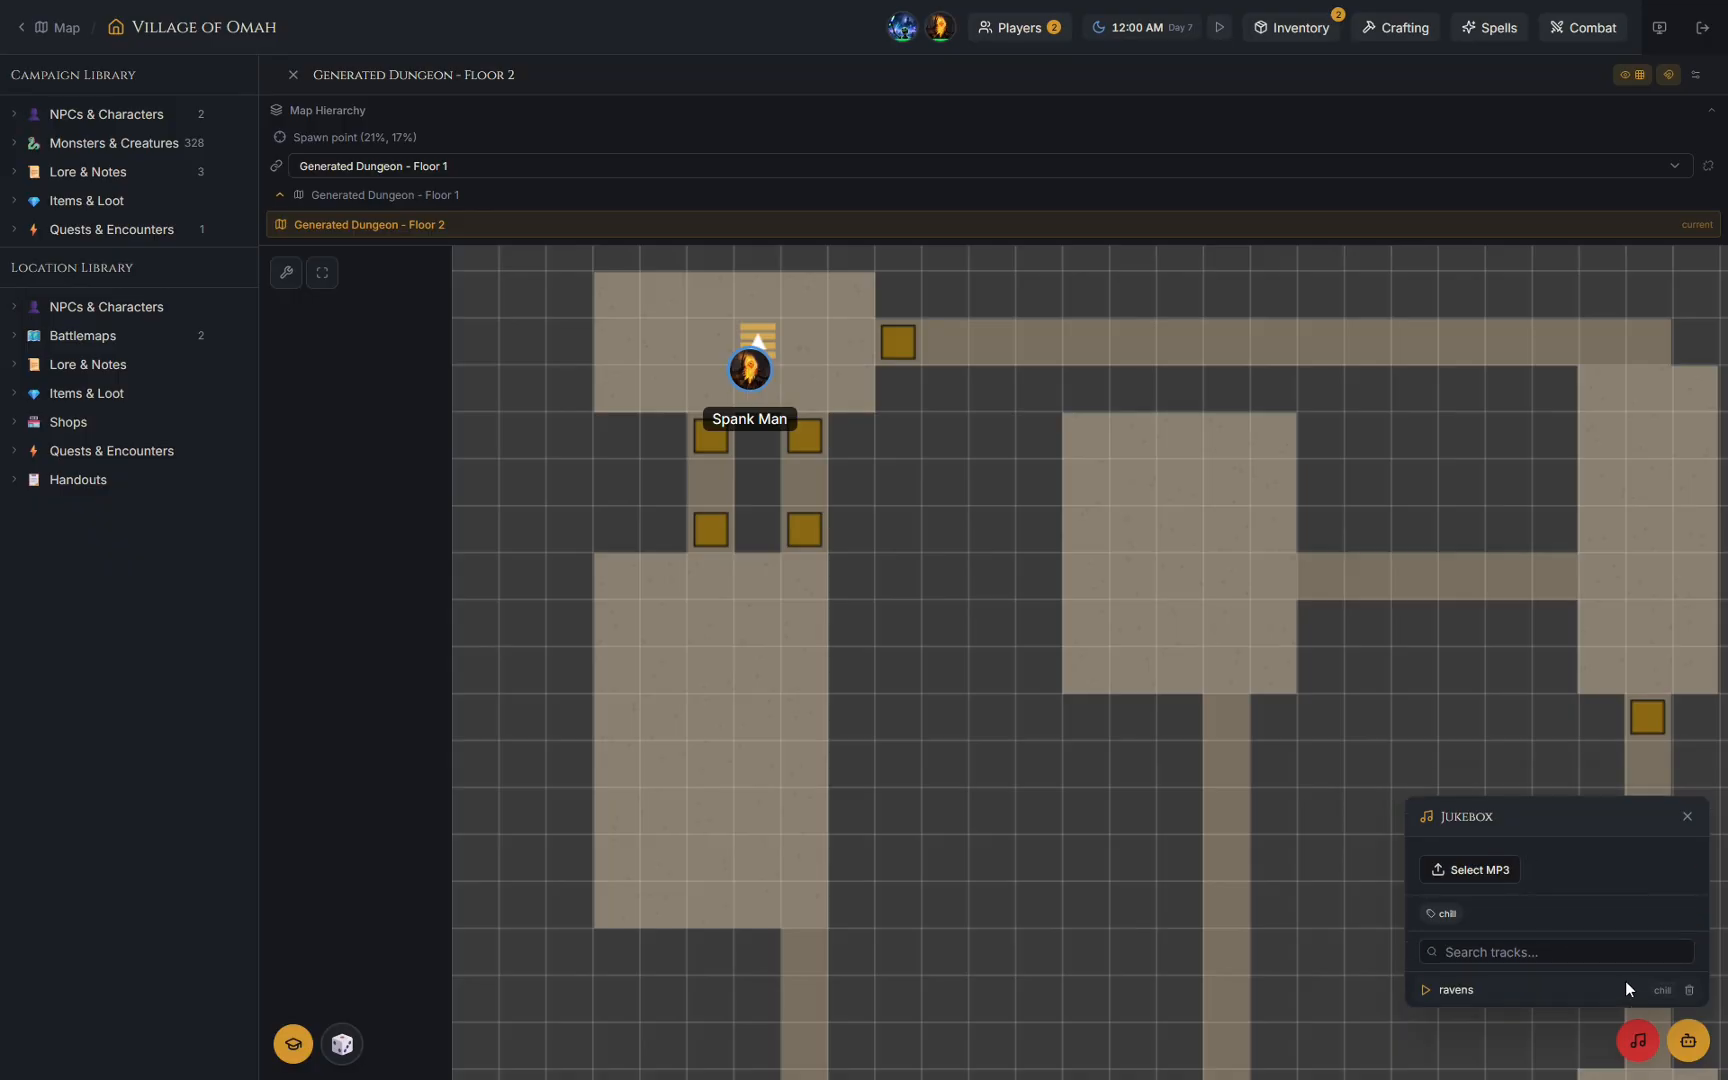
Search the jukebox tracks for "chill" and clear the search.
{"action": "left_click", "coordinate": [1550, 952]}
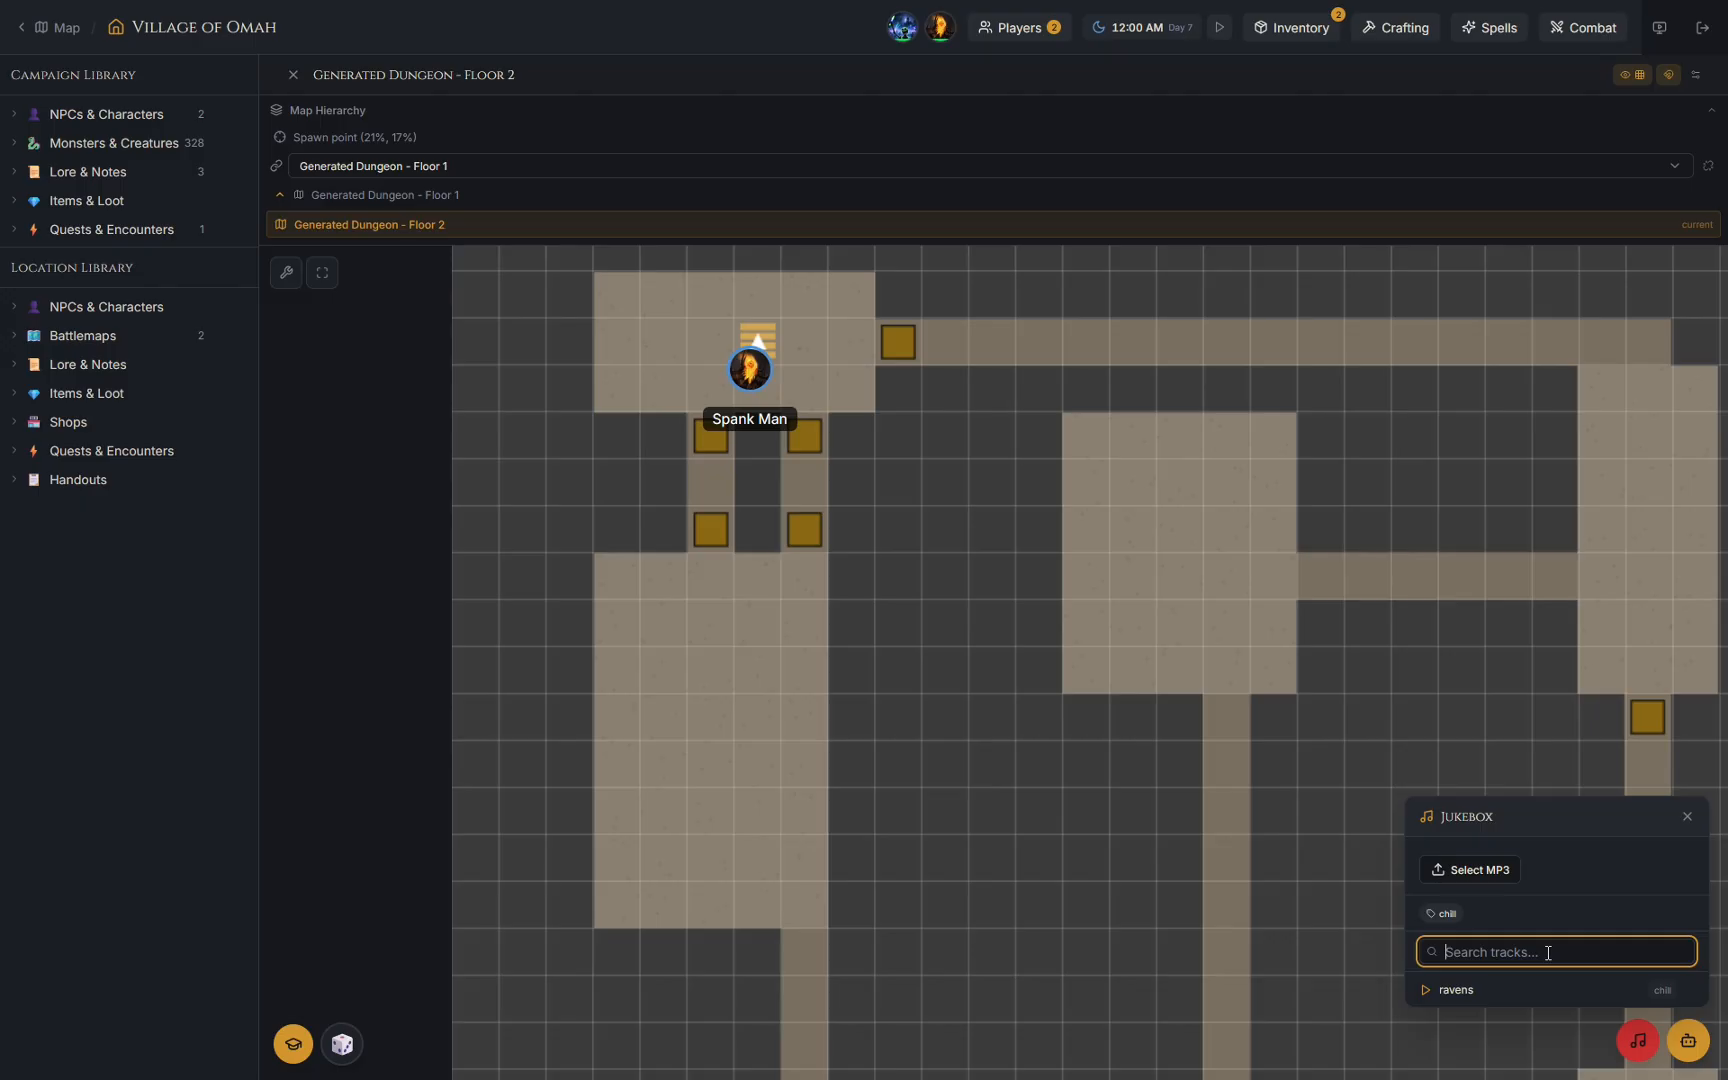
{"action": "type", "text": "chill"}
{"action": "left_click_drag", "start_coordinate": [1494, 948], "coordinate": [1329, 942]}
{"action": "key", "text": "BackSpace"}
Ask the AI Companion to "play a chill song".
{"action": "left_click", "coordinate": [1686, 1041]}
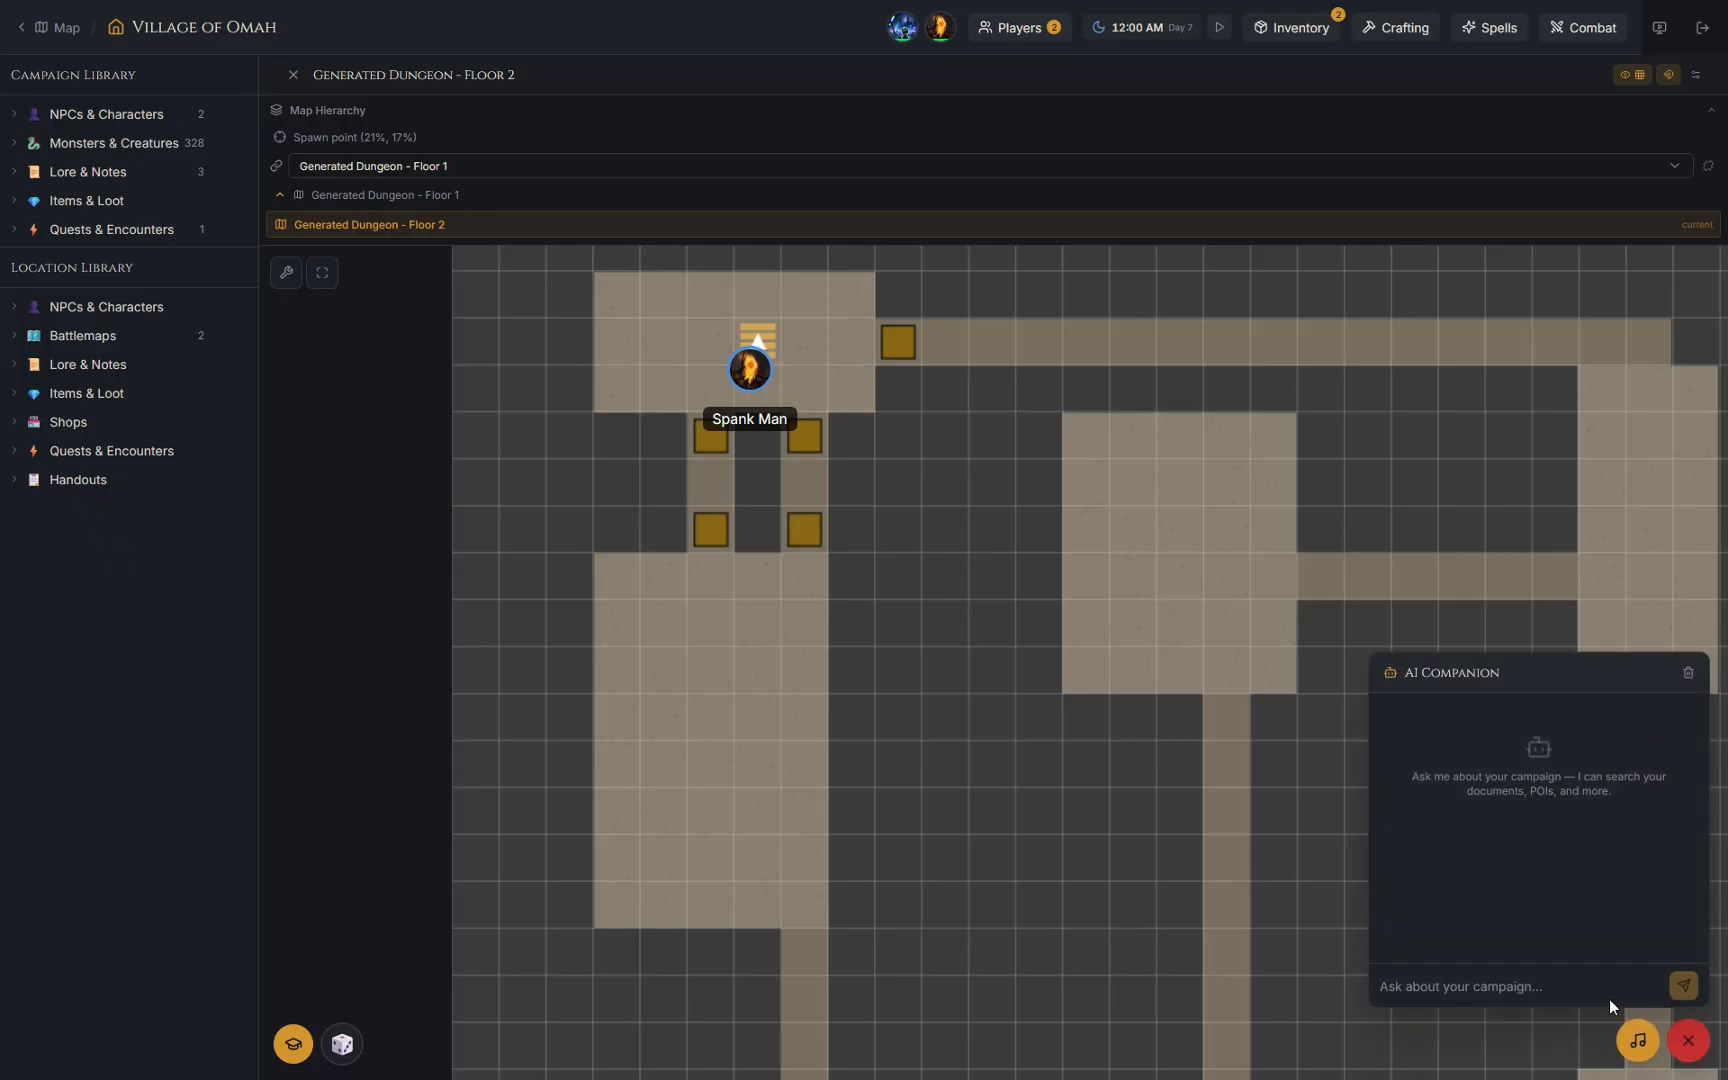
{"action": "type", "text": "play a chill song"}
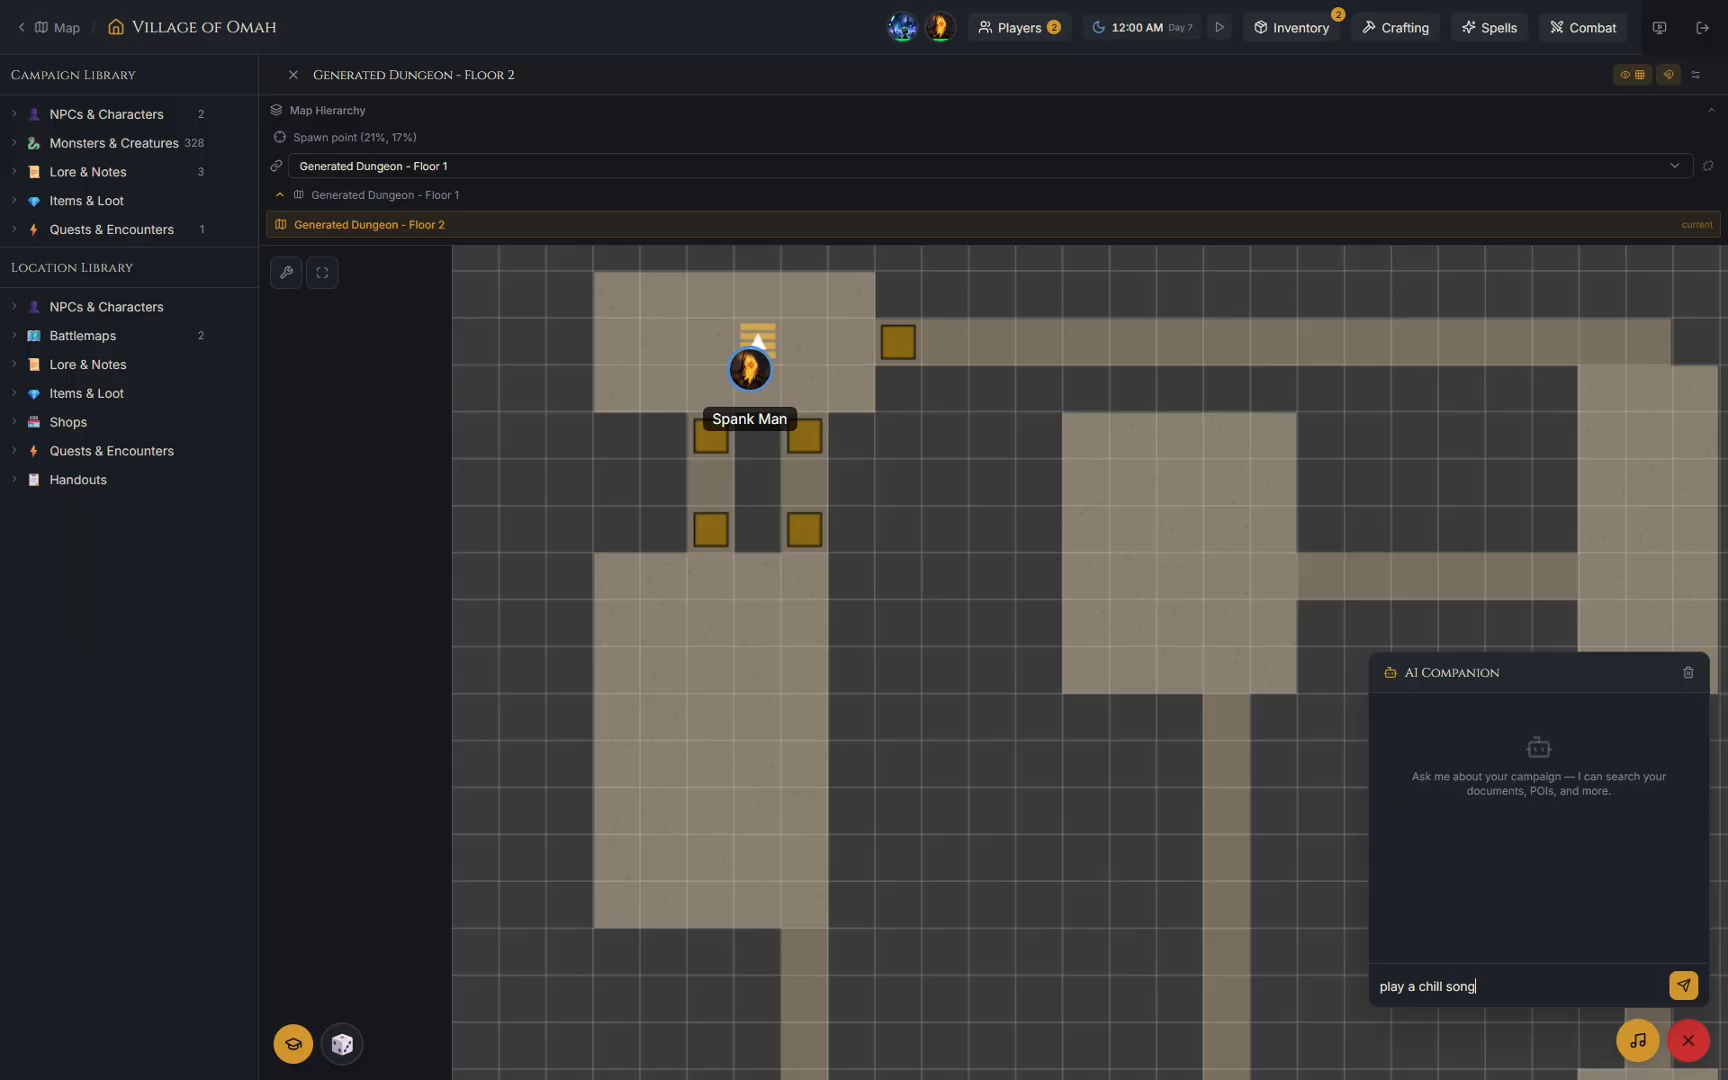
{"action": "key", "text": "Return"}
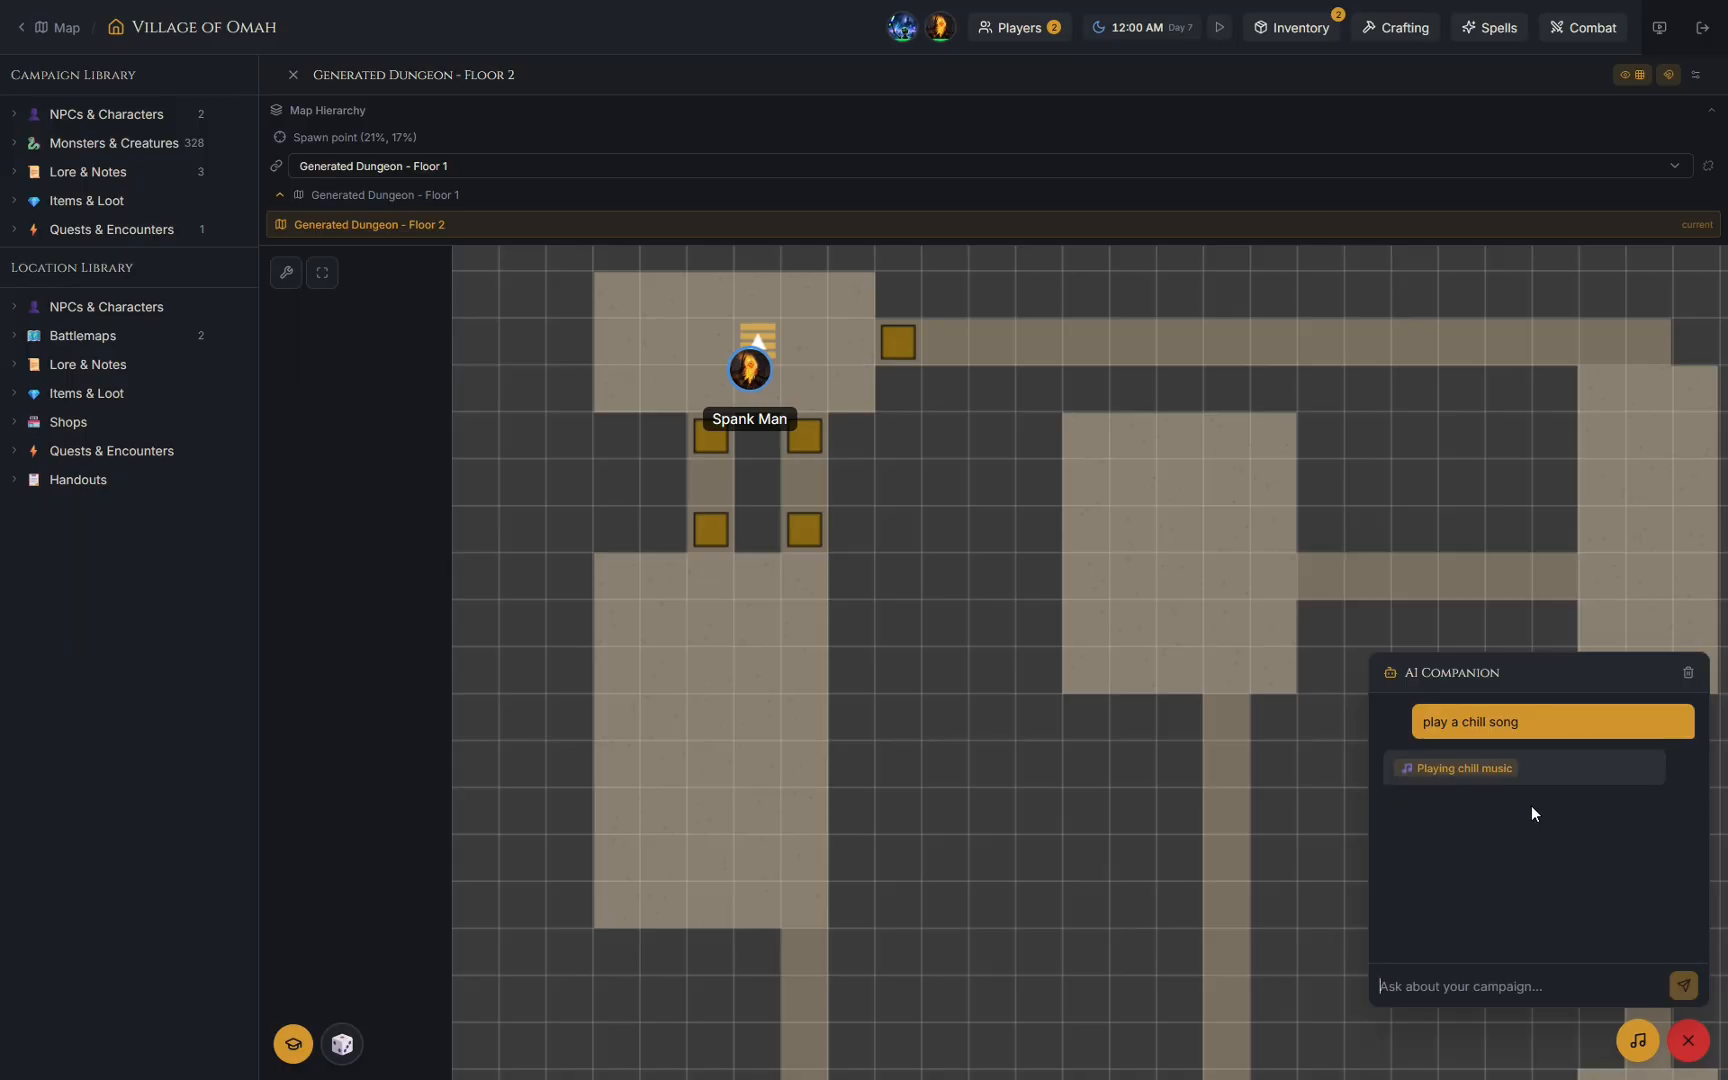
Pause the ravens track, delete it from the jukebox and close the jukebox.
{"action": "left_click", "coordinate": [1638, 1040]}
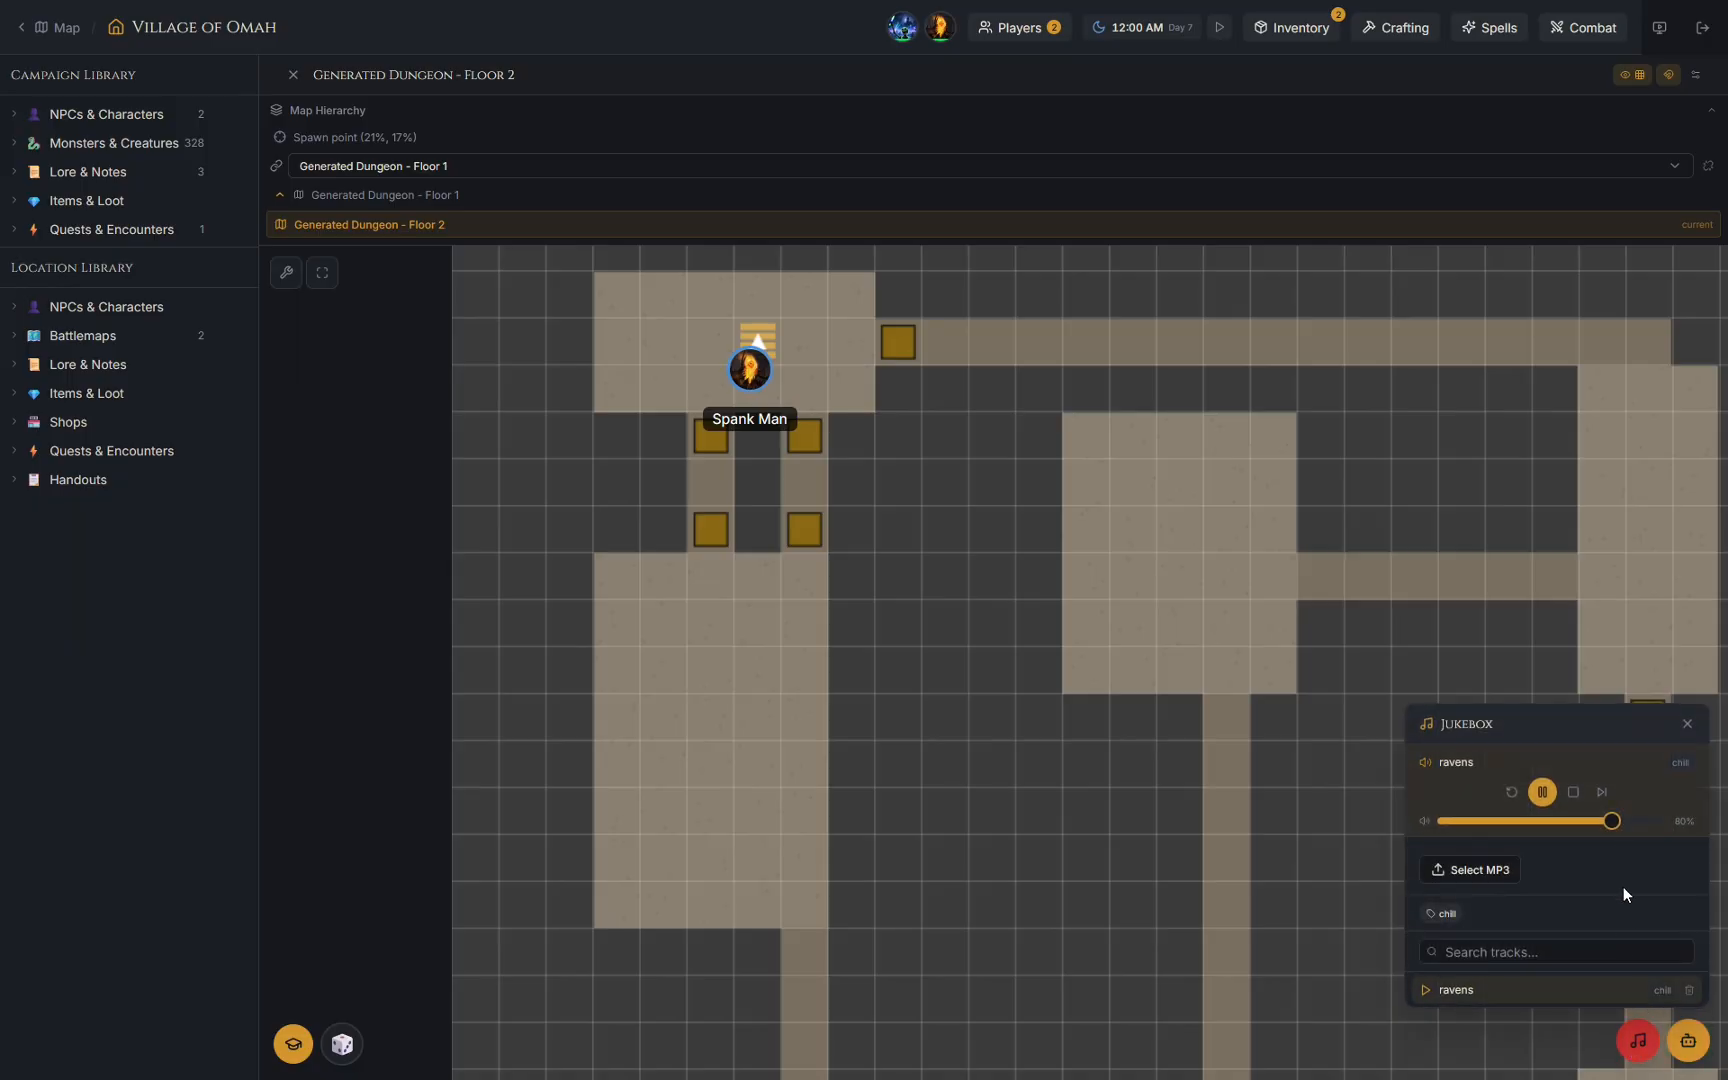
{"action": "left_click", "coordinate": [1541, 797]}
{"action": "left_click", "coordinate": [1574, 793]}
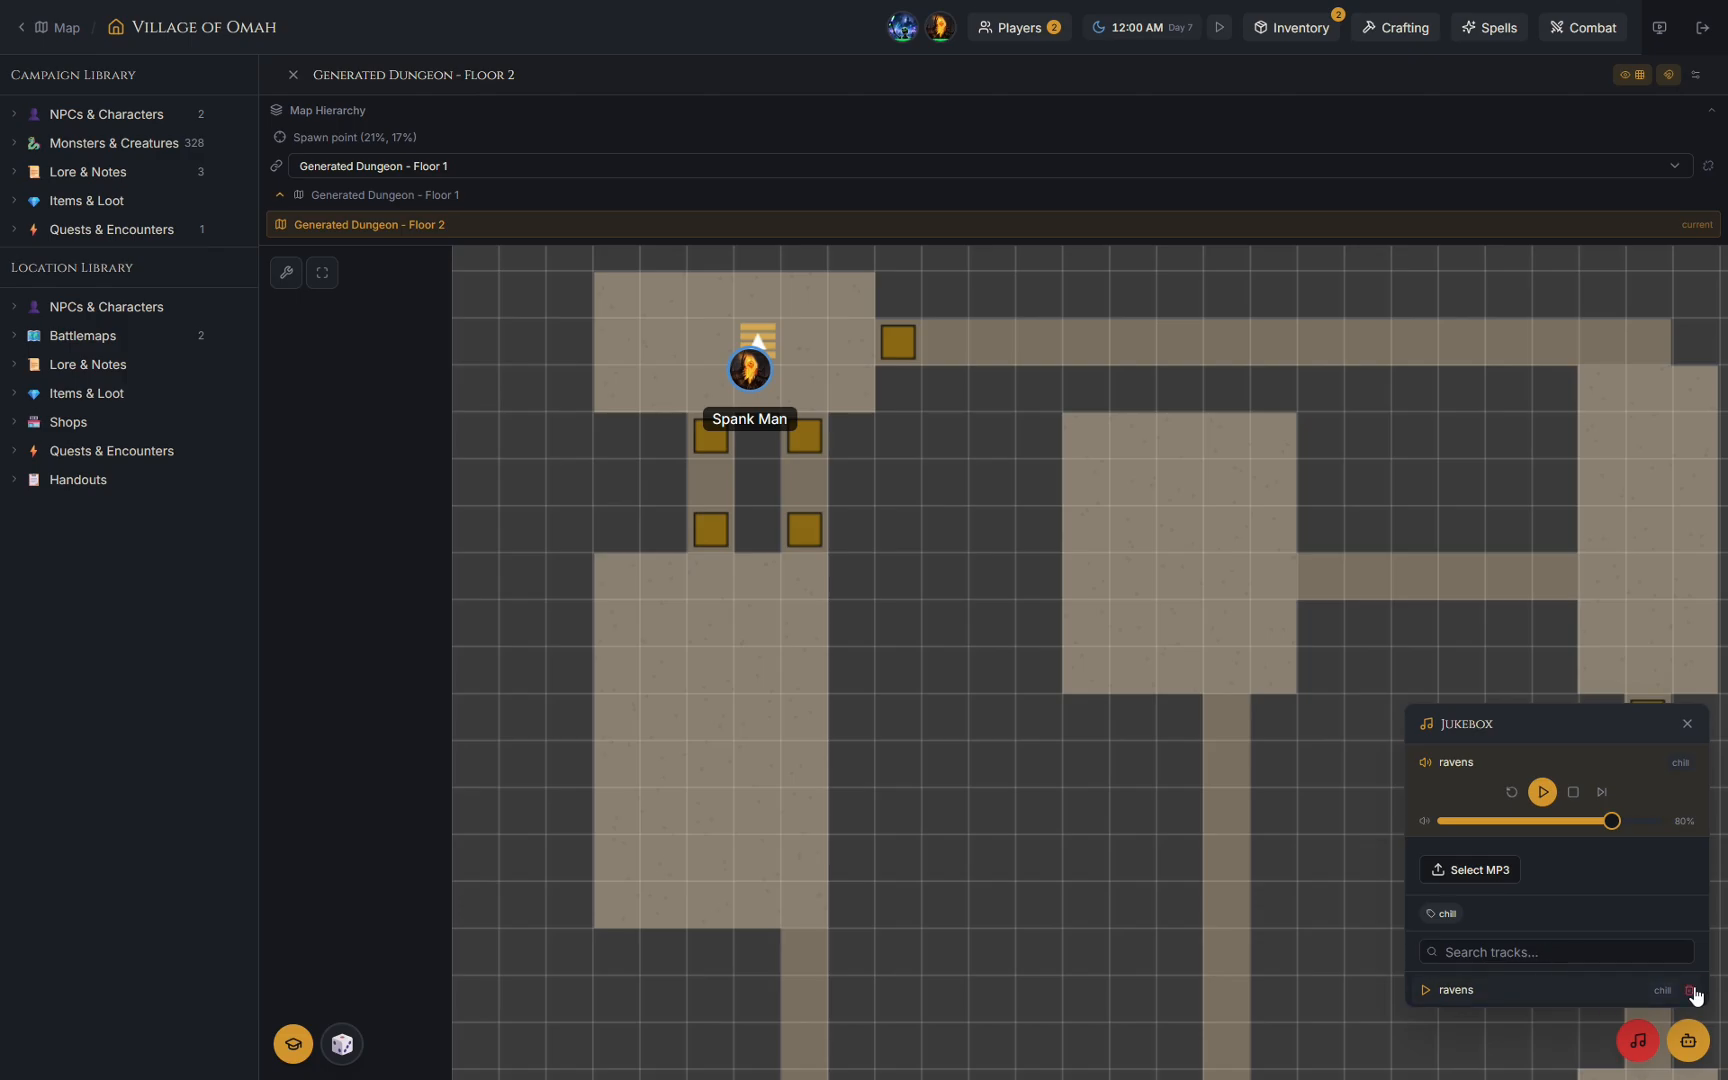
{"action": "left_click", "coordinate": [1691, 990]}
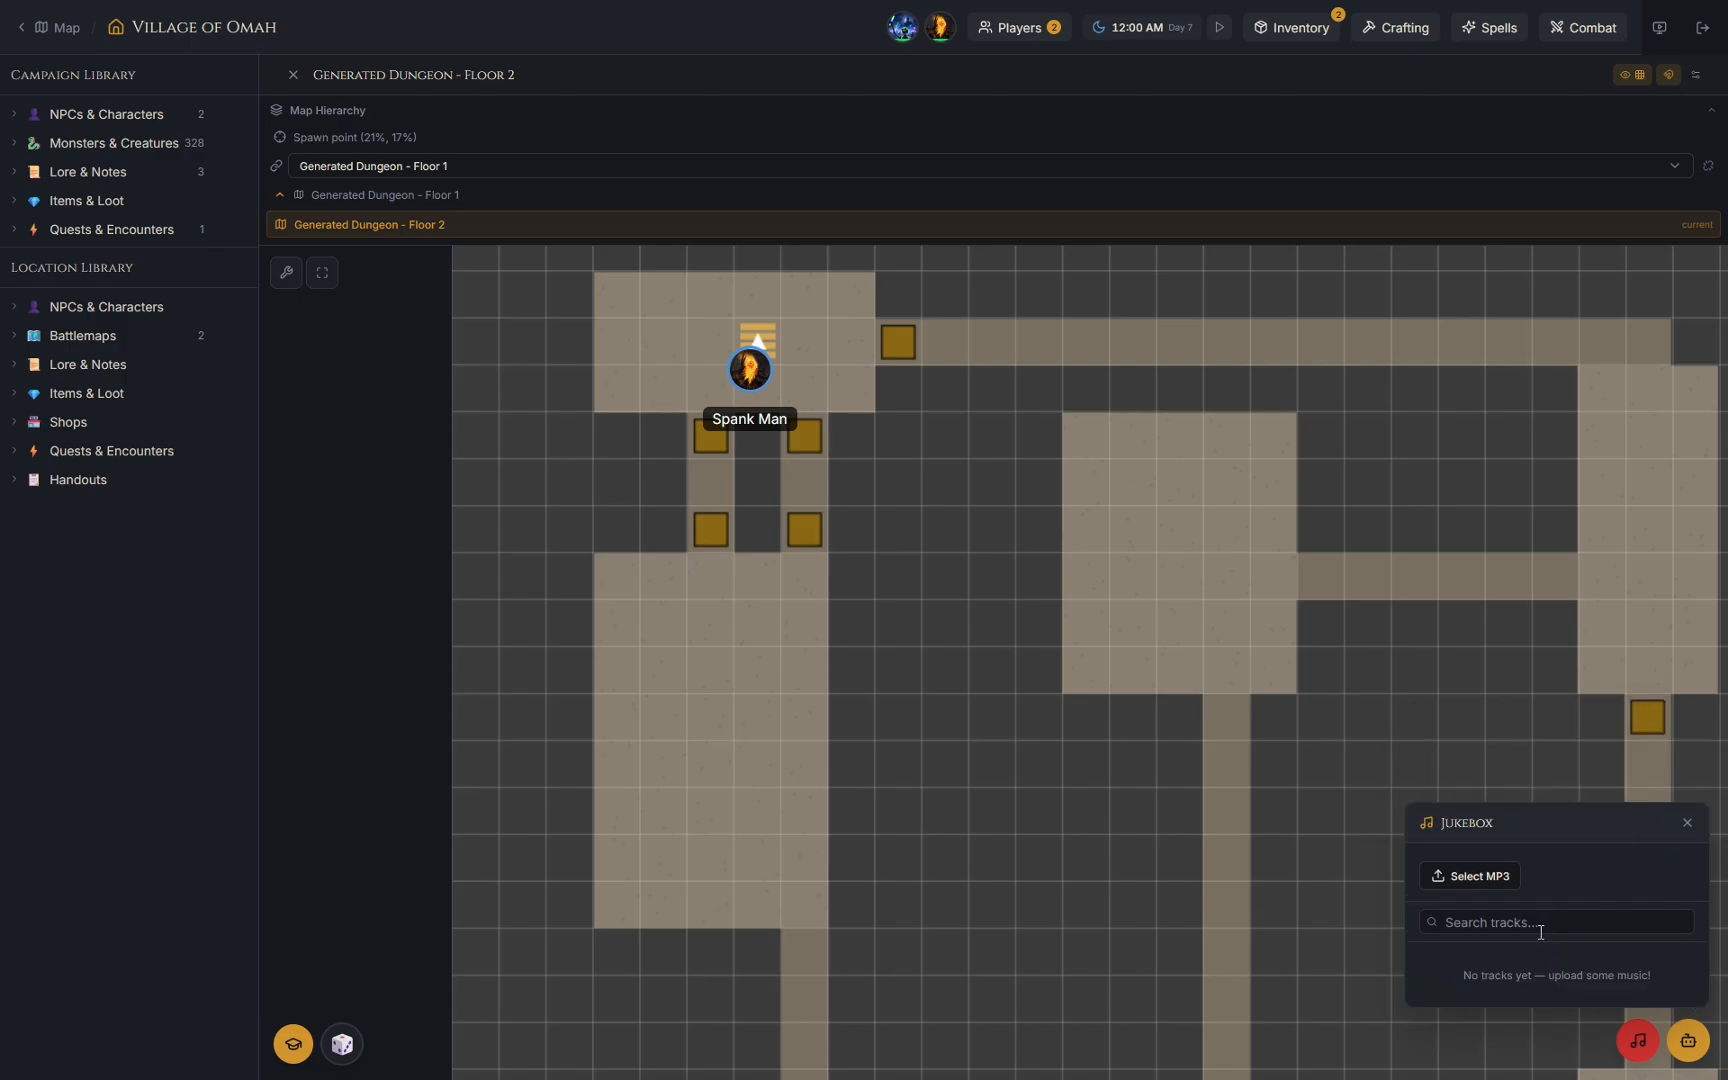
{"action": "left_click", "coordinate": [1686, 823]}
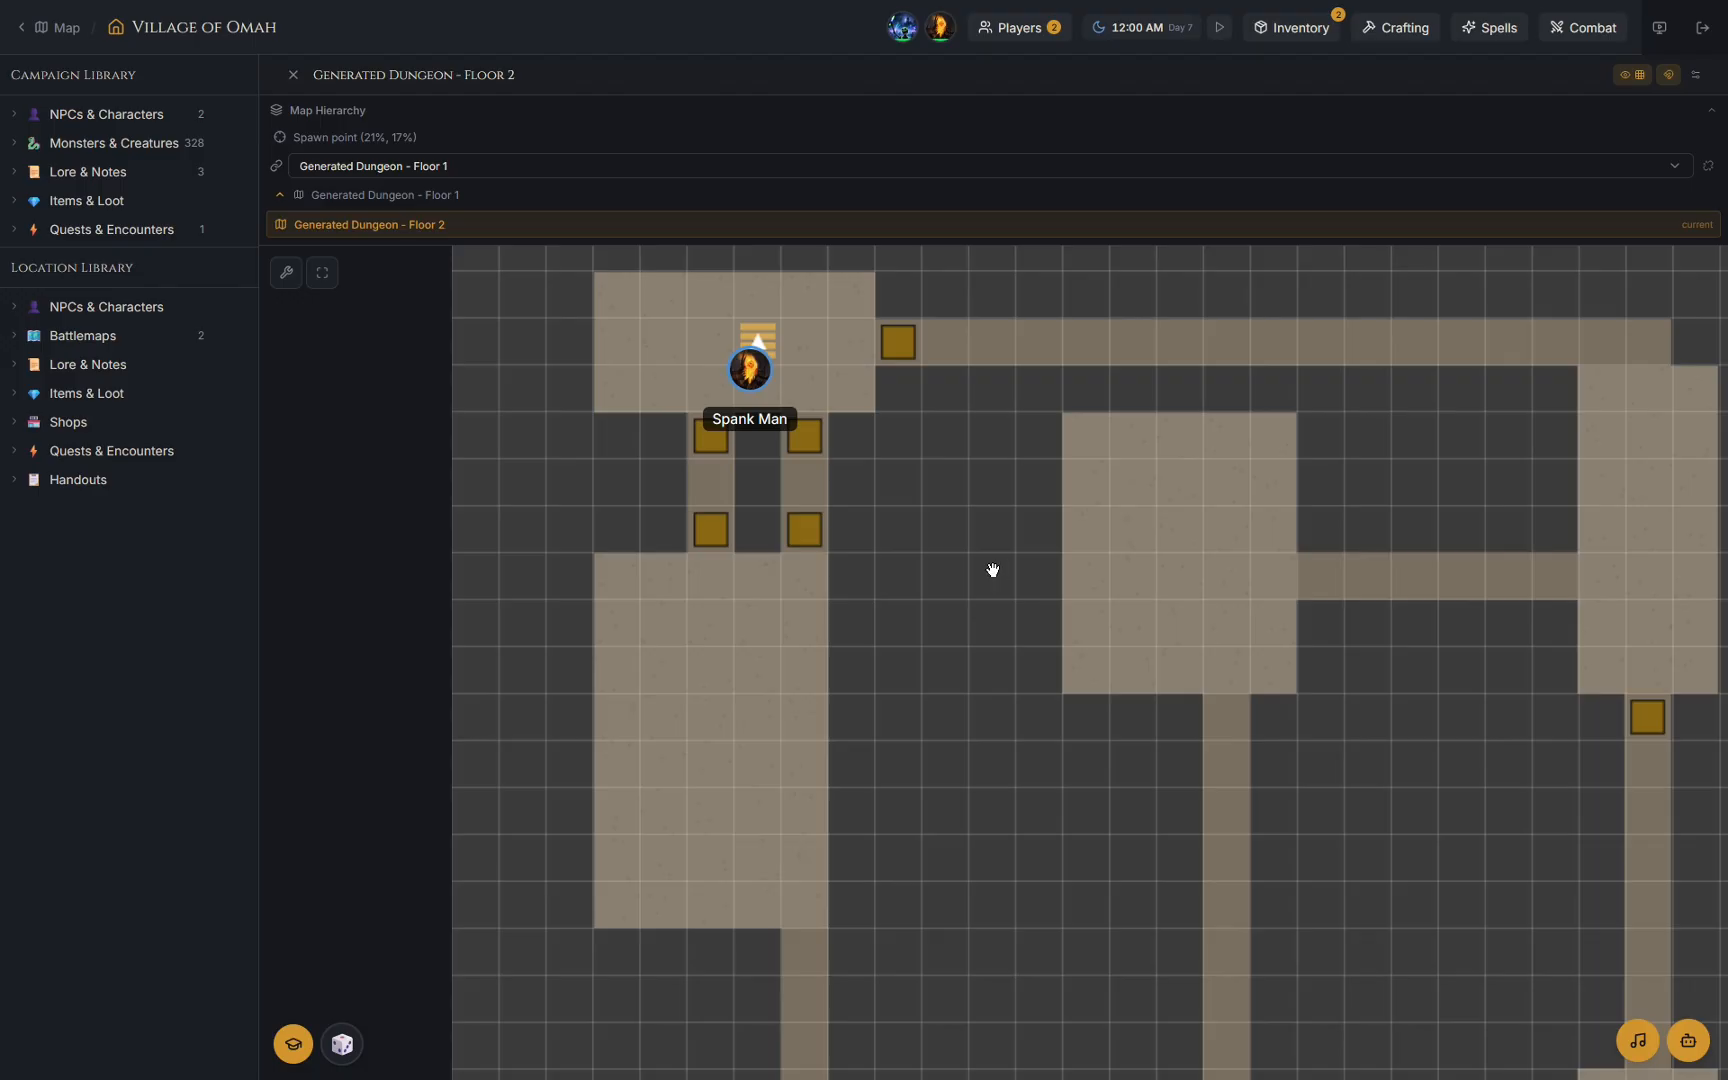
Return to the Abyss of Beremor campaign map and show its Campaign Library.
{"action": "scroll", "coordinate": [990, 570], "scroll_direction": "down", "scroll_amount": 1}
{"action": "scroll", "coordinate": [980, 573], "scroll_direction": "up", "scroll_amount": 1}
{"action": "scroll", "coordinate": [978, 575], "scroll_direction": "down", "scroll_amount": 1}
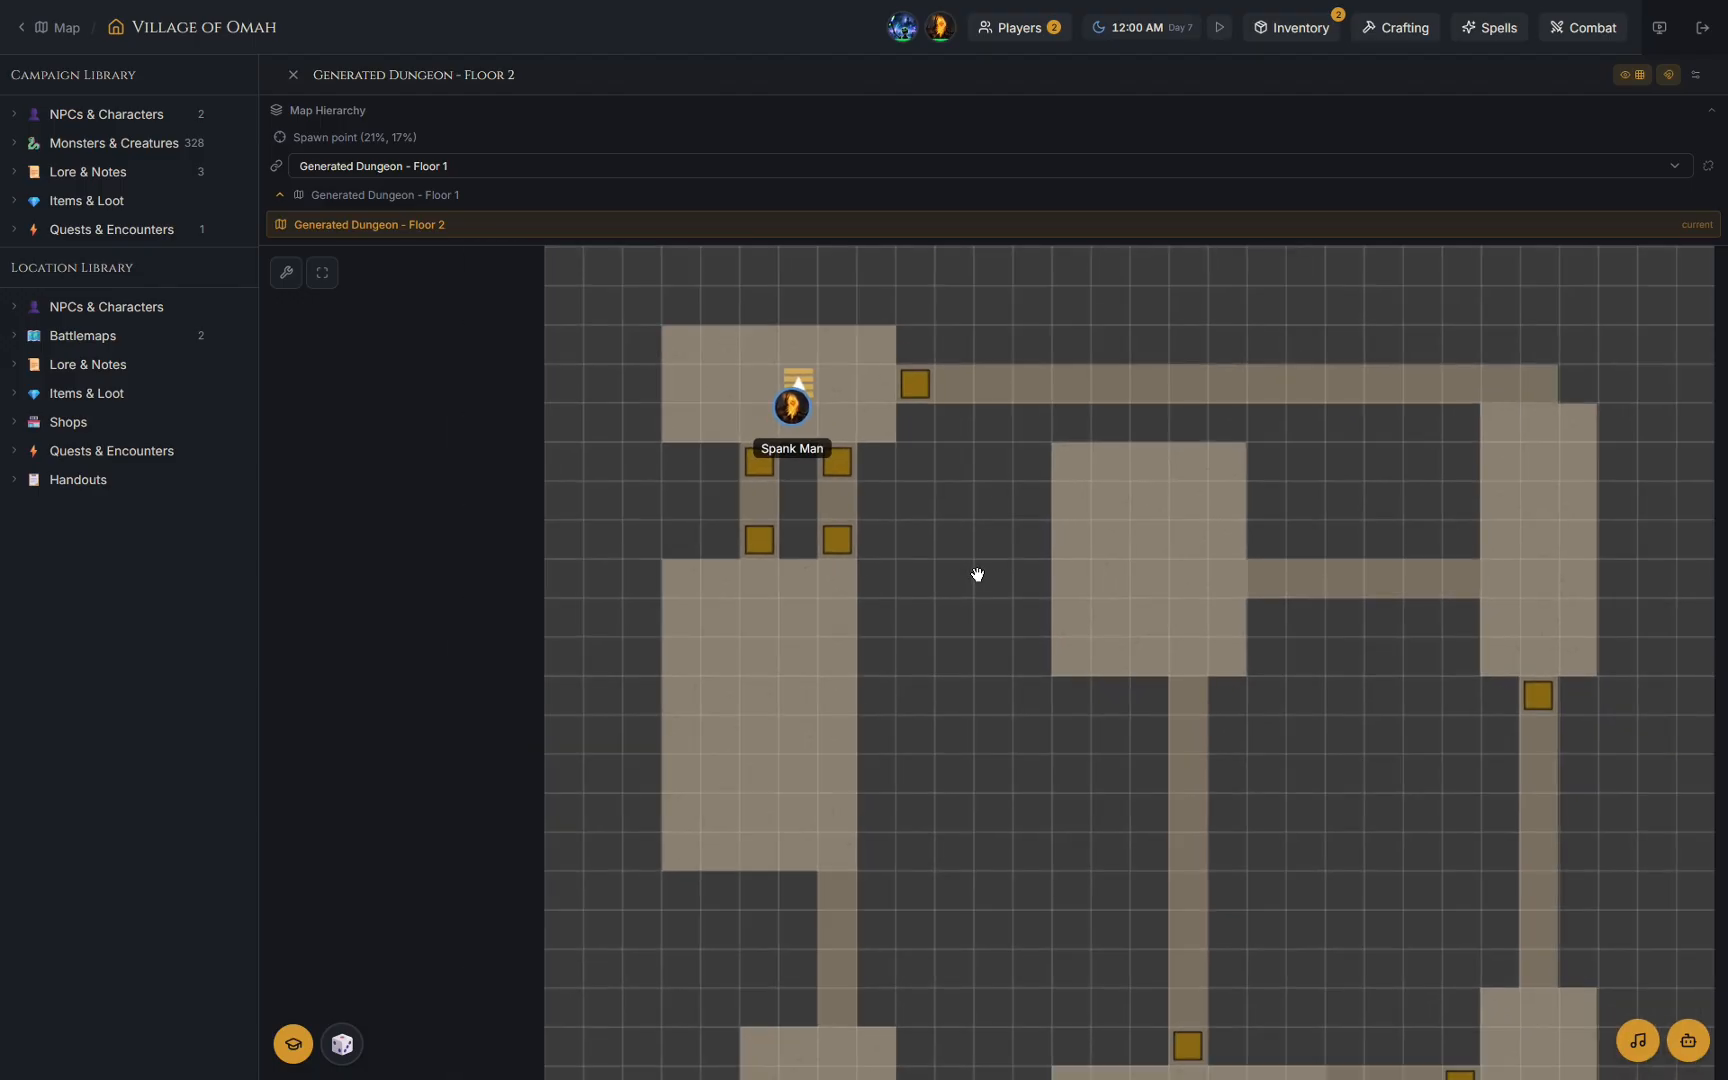
{"action": "left_click", "coordinate": [60, 27]}
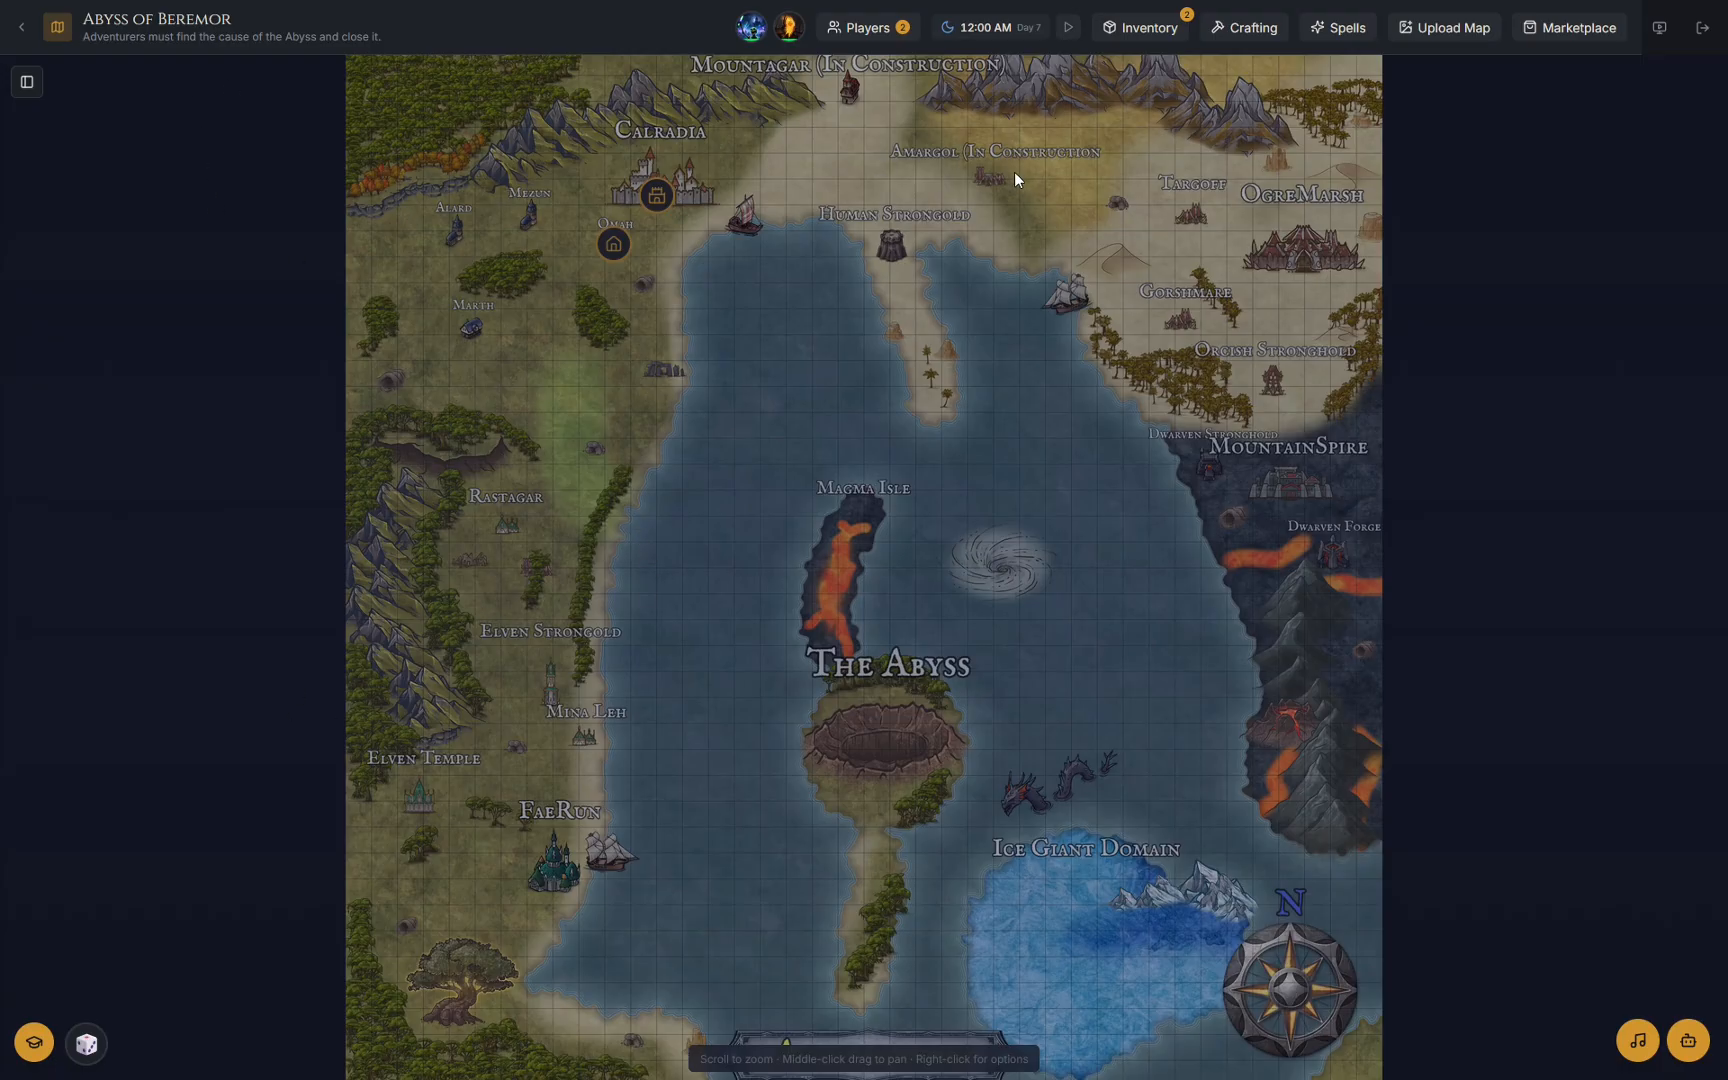
{"action": "left_click", "coordinate": [26, 82]}
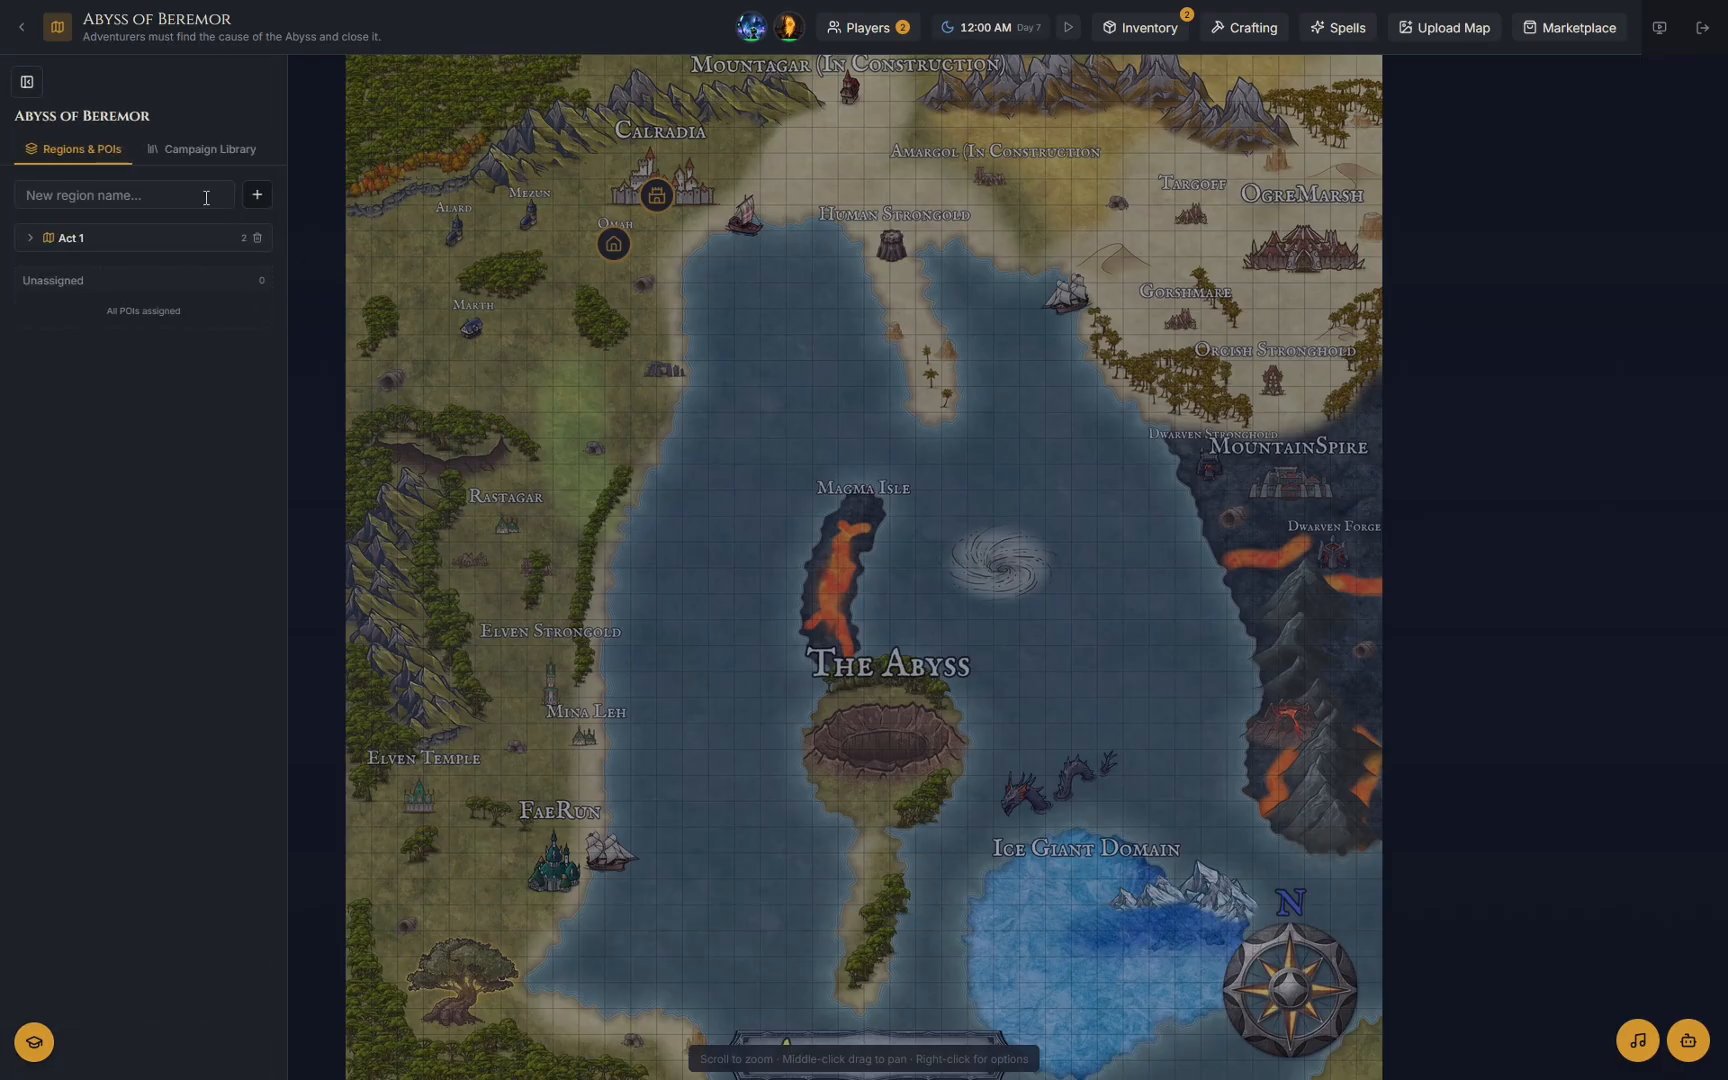
{"action": "left_click", "coordinate": [186, 158]}
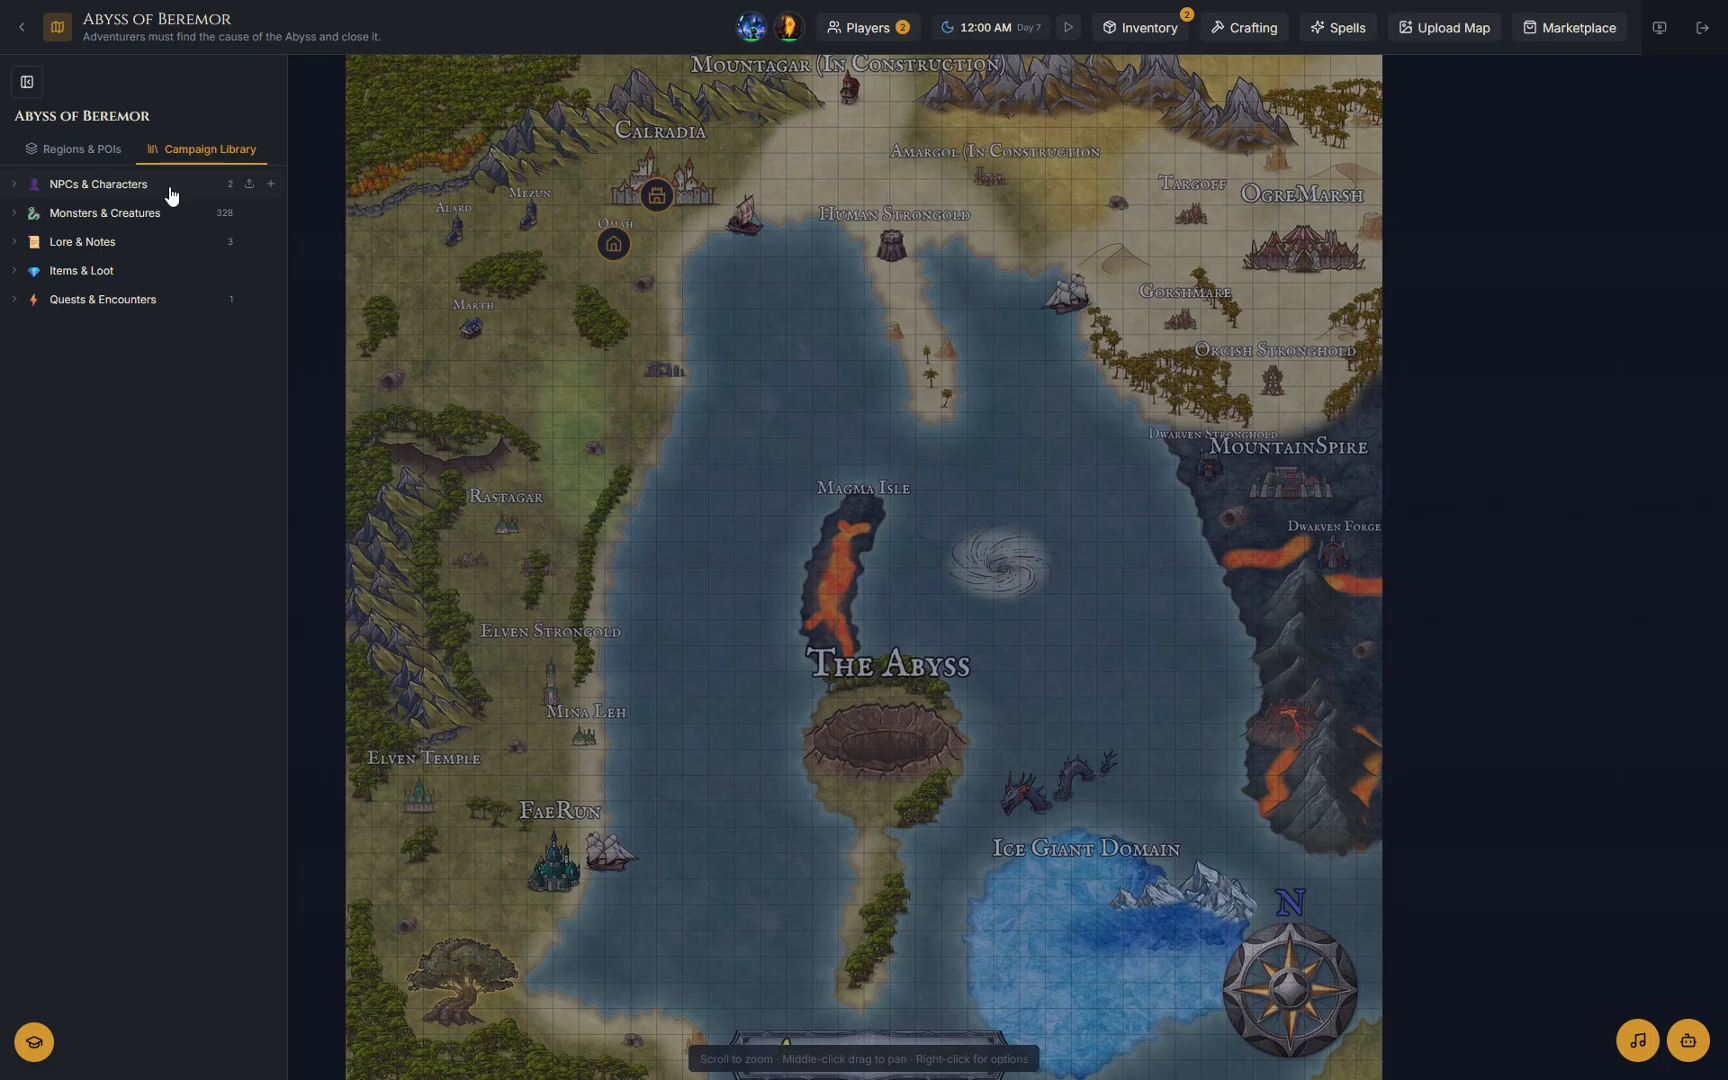
Create a new NPC in the campaign's NPCs & Characters, enter the character's name and look through the form.
{"action": "left_click", "coordinate": [271, 186]}
{"action": "left_click", "coordinate": [232, 218]}
{"action": "left_click", "coordinate": [391, 235]}
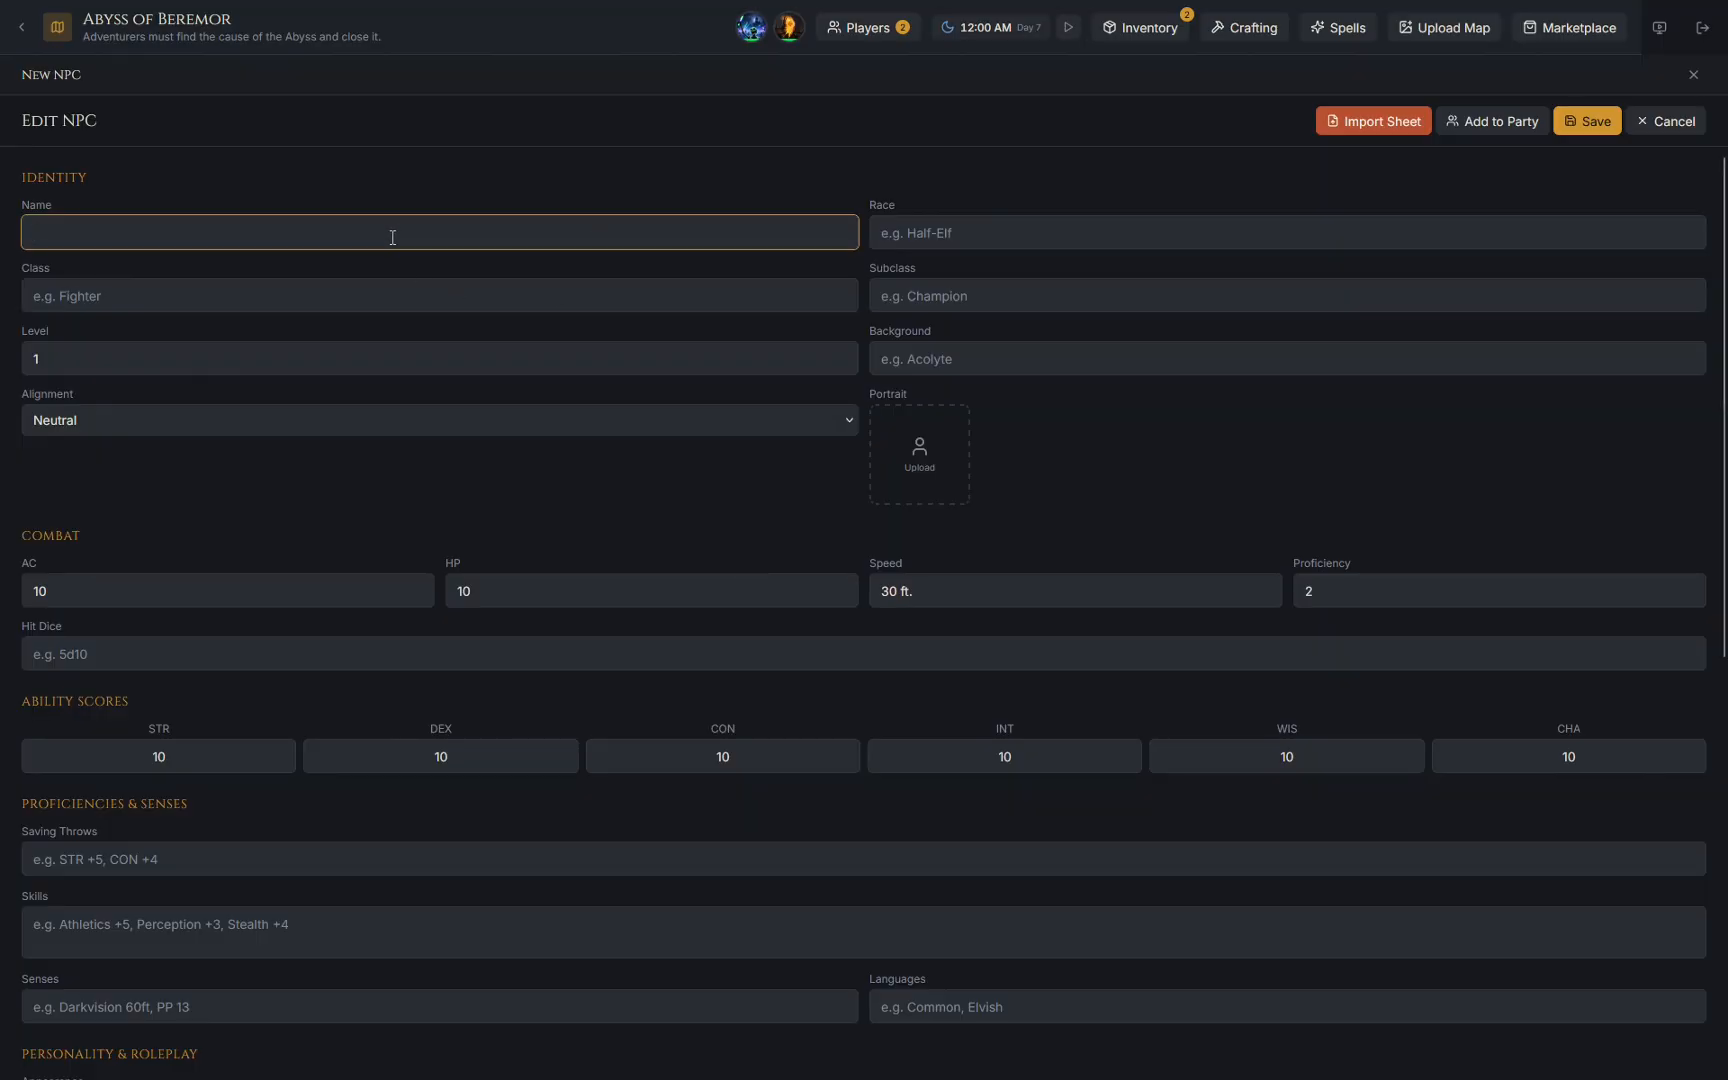
{"action": "type", "text": "glenn"}
{"action": "scroll", "coordinate": [609, 818], "scroll_direction": "down", "scroll_amount": 7}
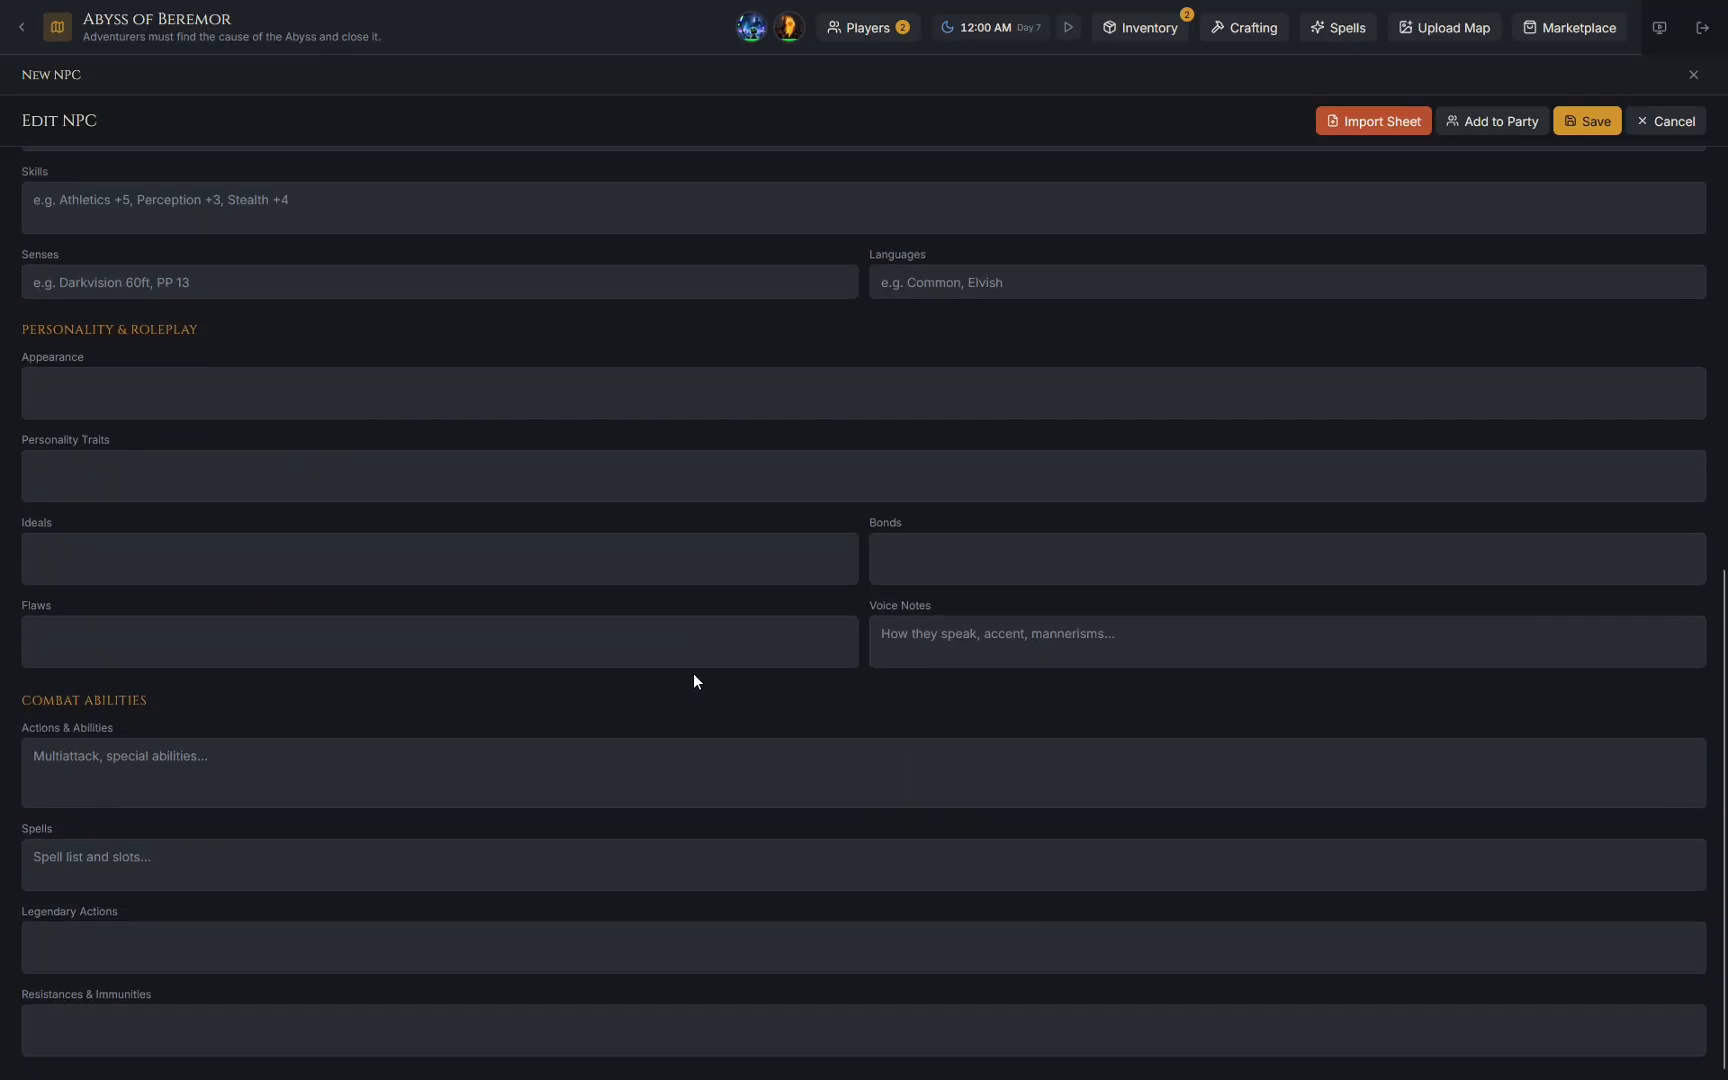
{"action": "scroll", "coordinate": [622, 621], "scroll_direction": "up", "scroll_amount": 2}
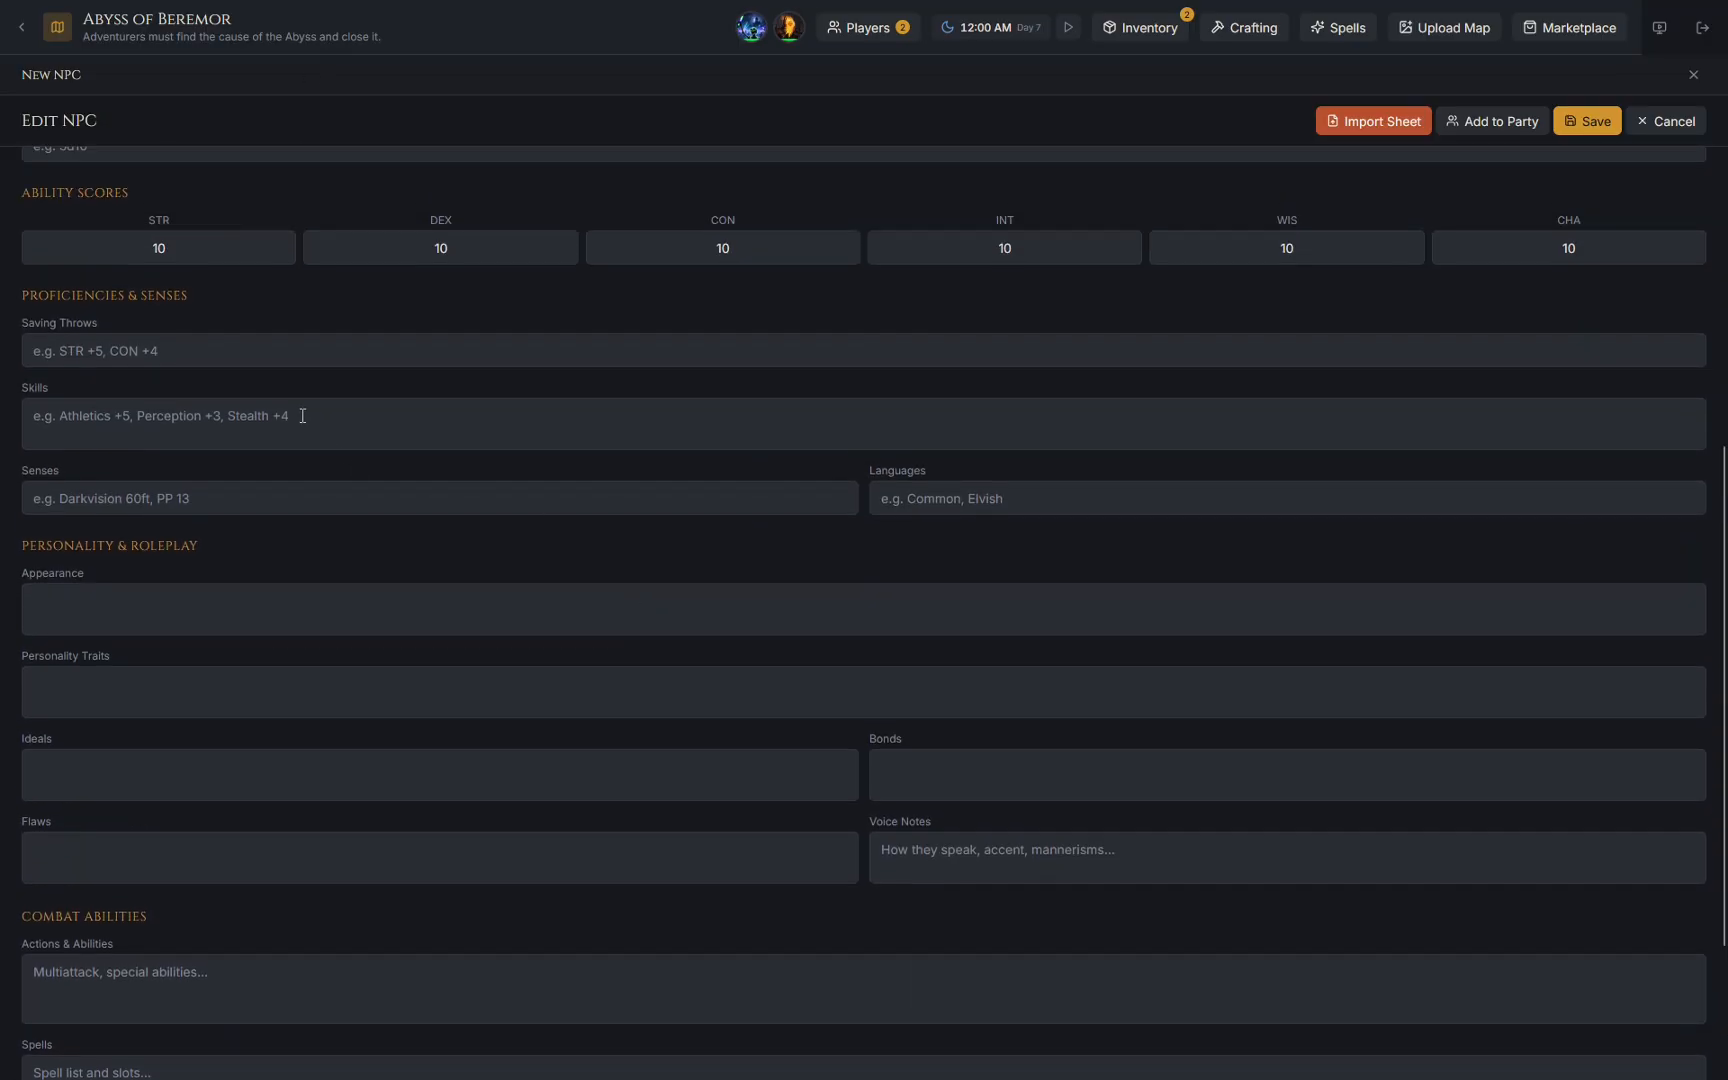
Enter Appearance "gbdfhdhah", Personality Traits "adfhadfhdfh", Ideals "adfhaf" and Voice Notes "scottish" for the NPC, and save the sheet.
{"action": "left_click", "coordinate": [202, 616]}
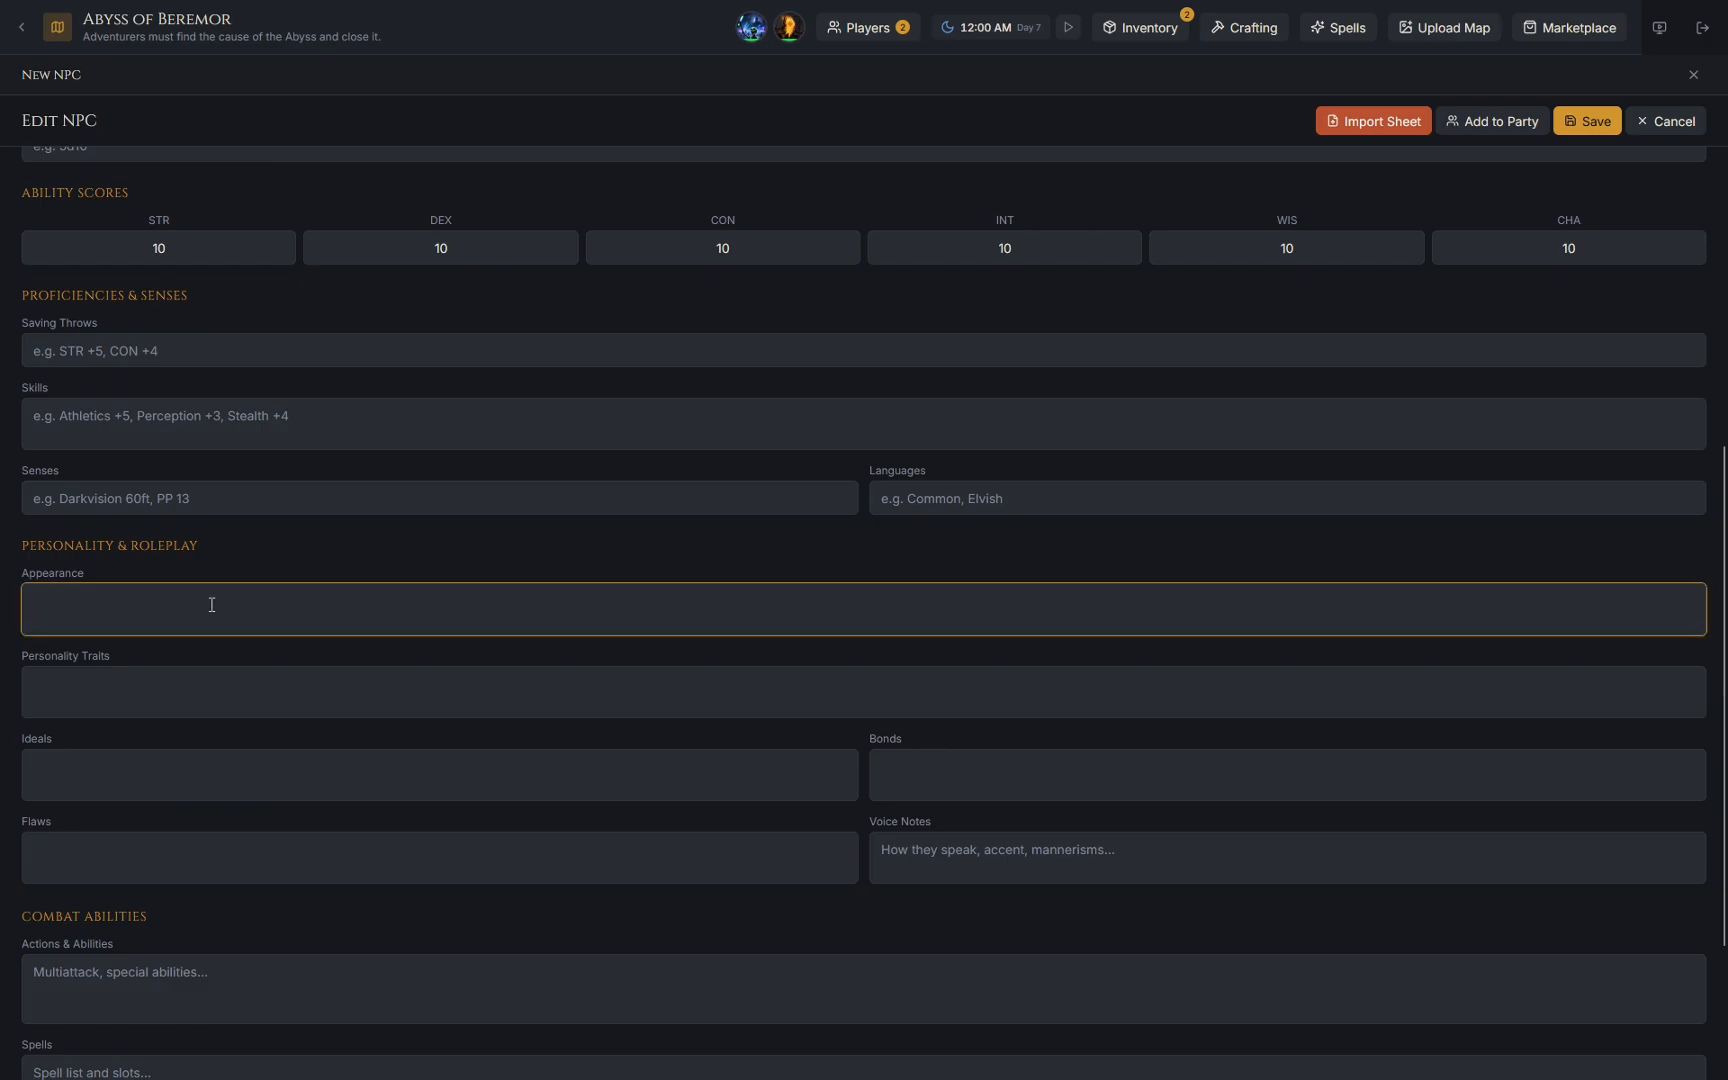
{"action": "type", "text": "gbdfhdhah"}
{"action": "left_click", "coordinate": [225, 682]}
{"action": "type", "text": "adfhadfh"}
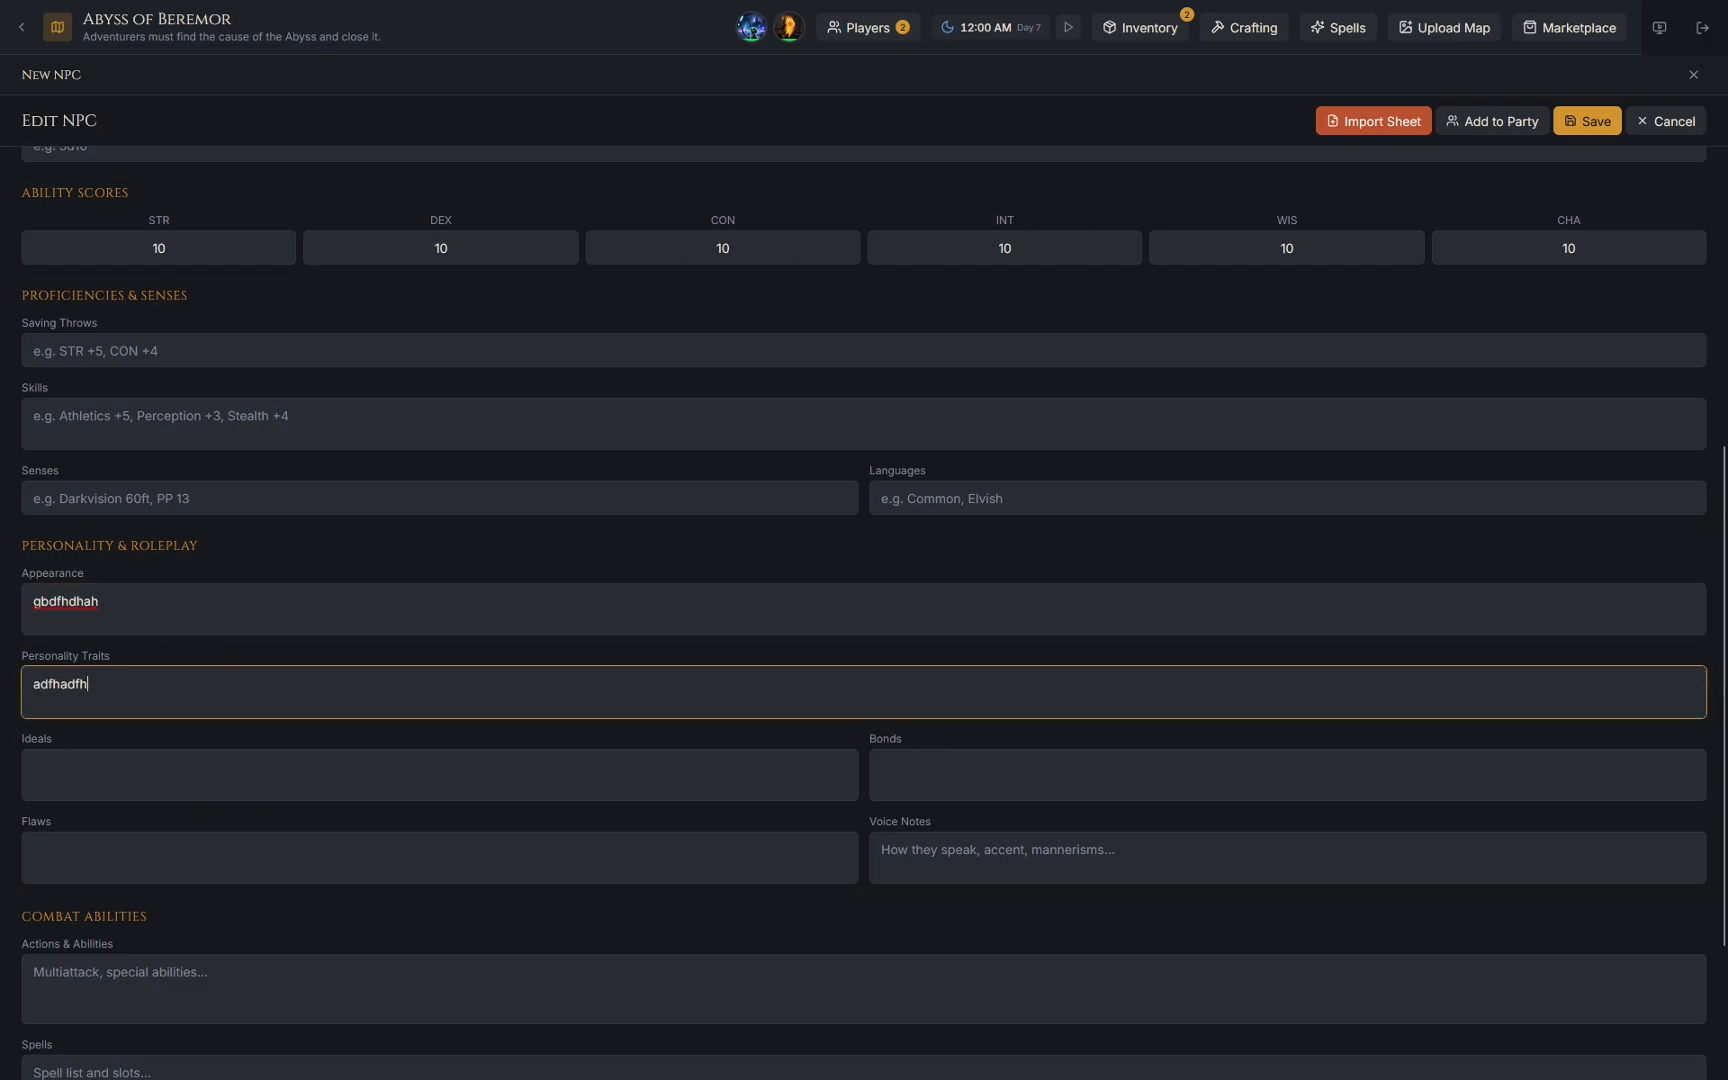
{"action": "type", "text": "dfh"}
{"action": "left_click", "coordinate": [185, 786]}
{"action": "type", "text": "adfhaf"}
{"action": "left_click", "coordinate": [922, 860]}
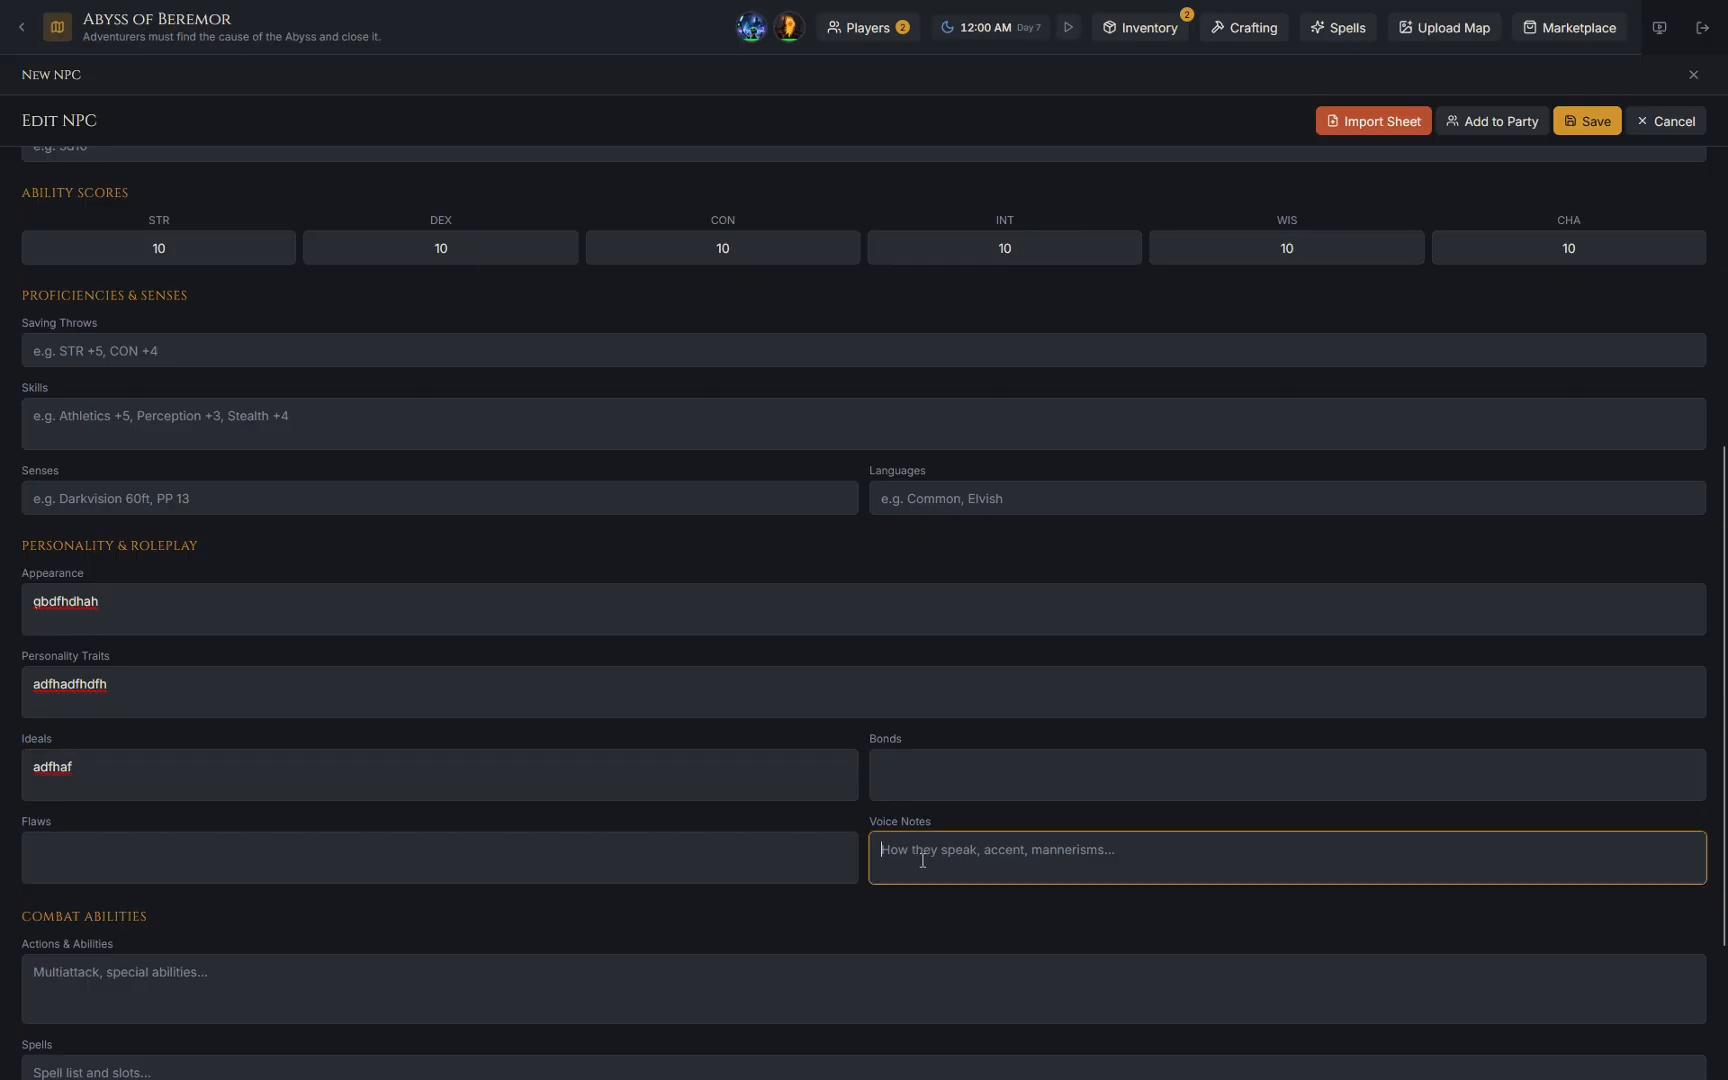
{"action": "type", "text": "scottish"}
{"action": "left_click", "coordinate": [1590, 122]}
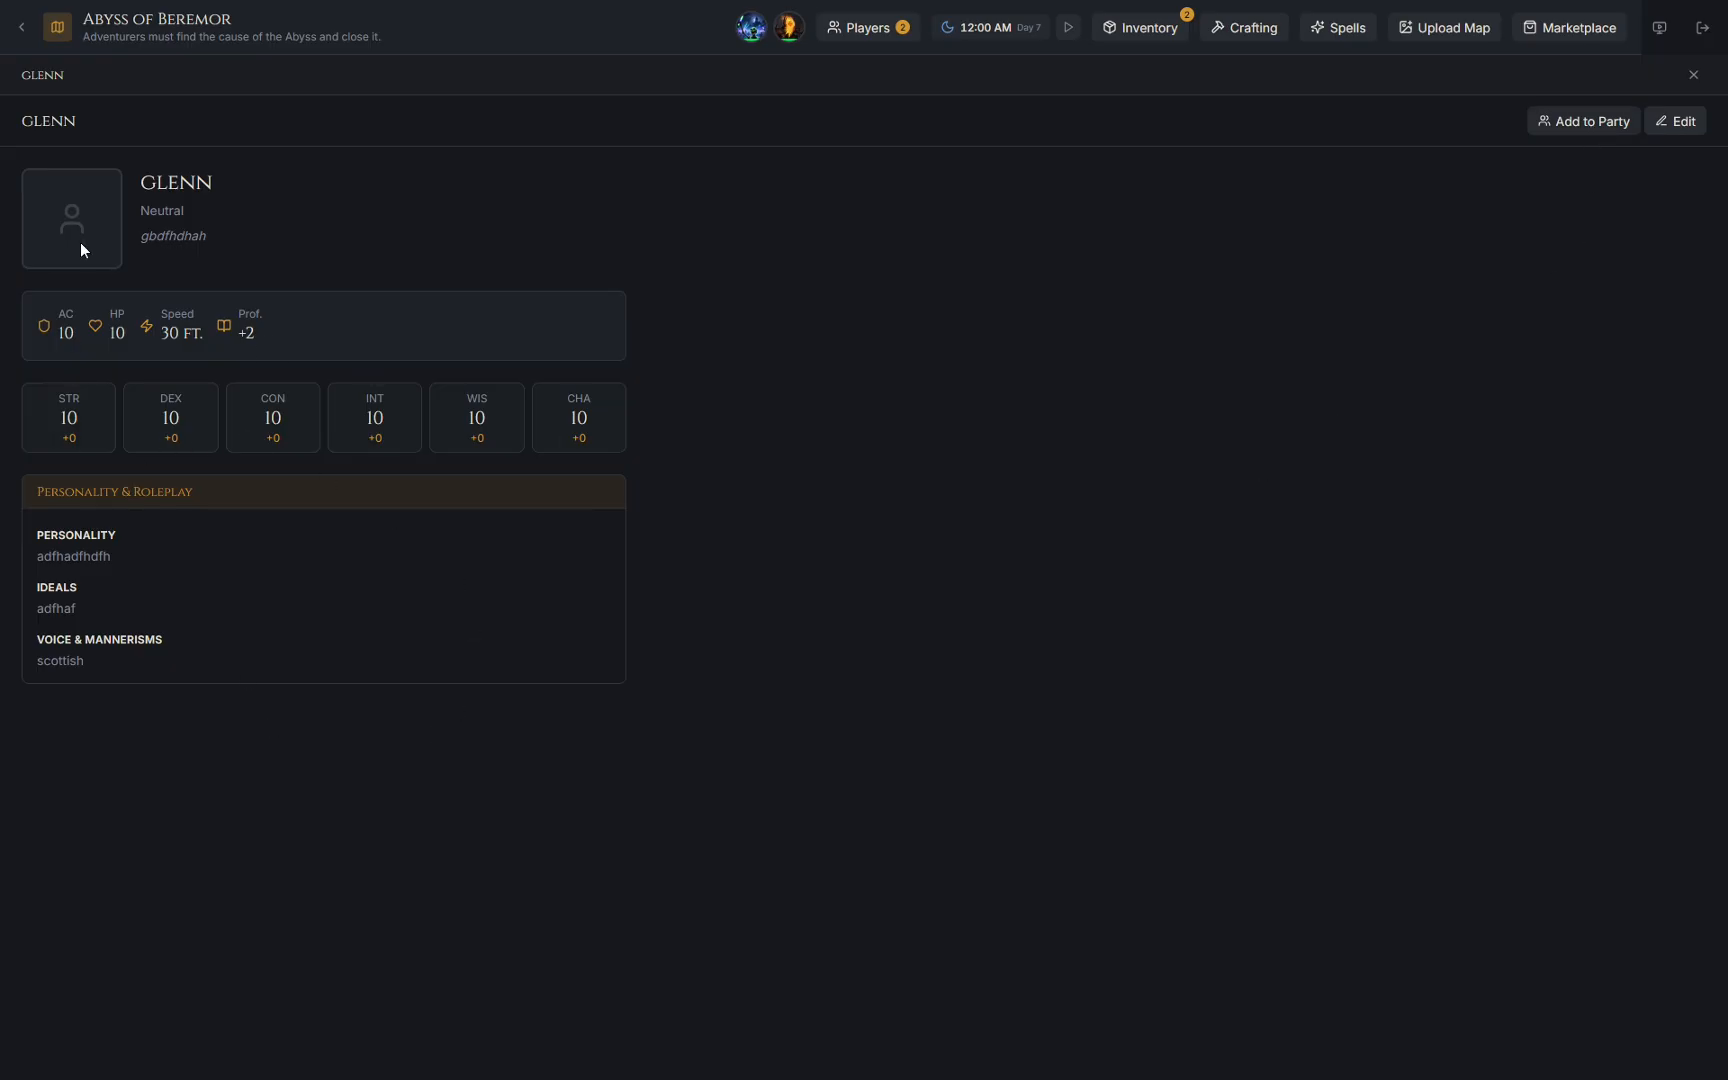
Review the saved NPC's identity, ability scores and roleplay details, and close the sheet.
{"action": "left_click_drag", "start_coordinate": [159, 198], "coordinate": [286, 167]}
{"action": "left_click", "coordinate": [300, 401]}
{"action": "left_click_drag", "start_coordinate": [53, 543], "coordinate": [350, 711]}
{"action": "left_click", "coordinate": [1021, 468]}
{"action": "left_click", "coordinate": [1693, 75]}
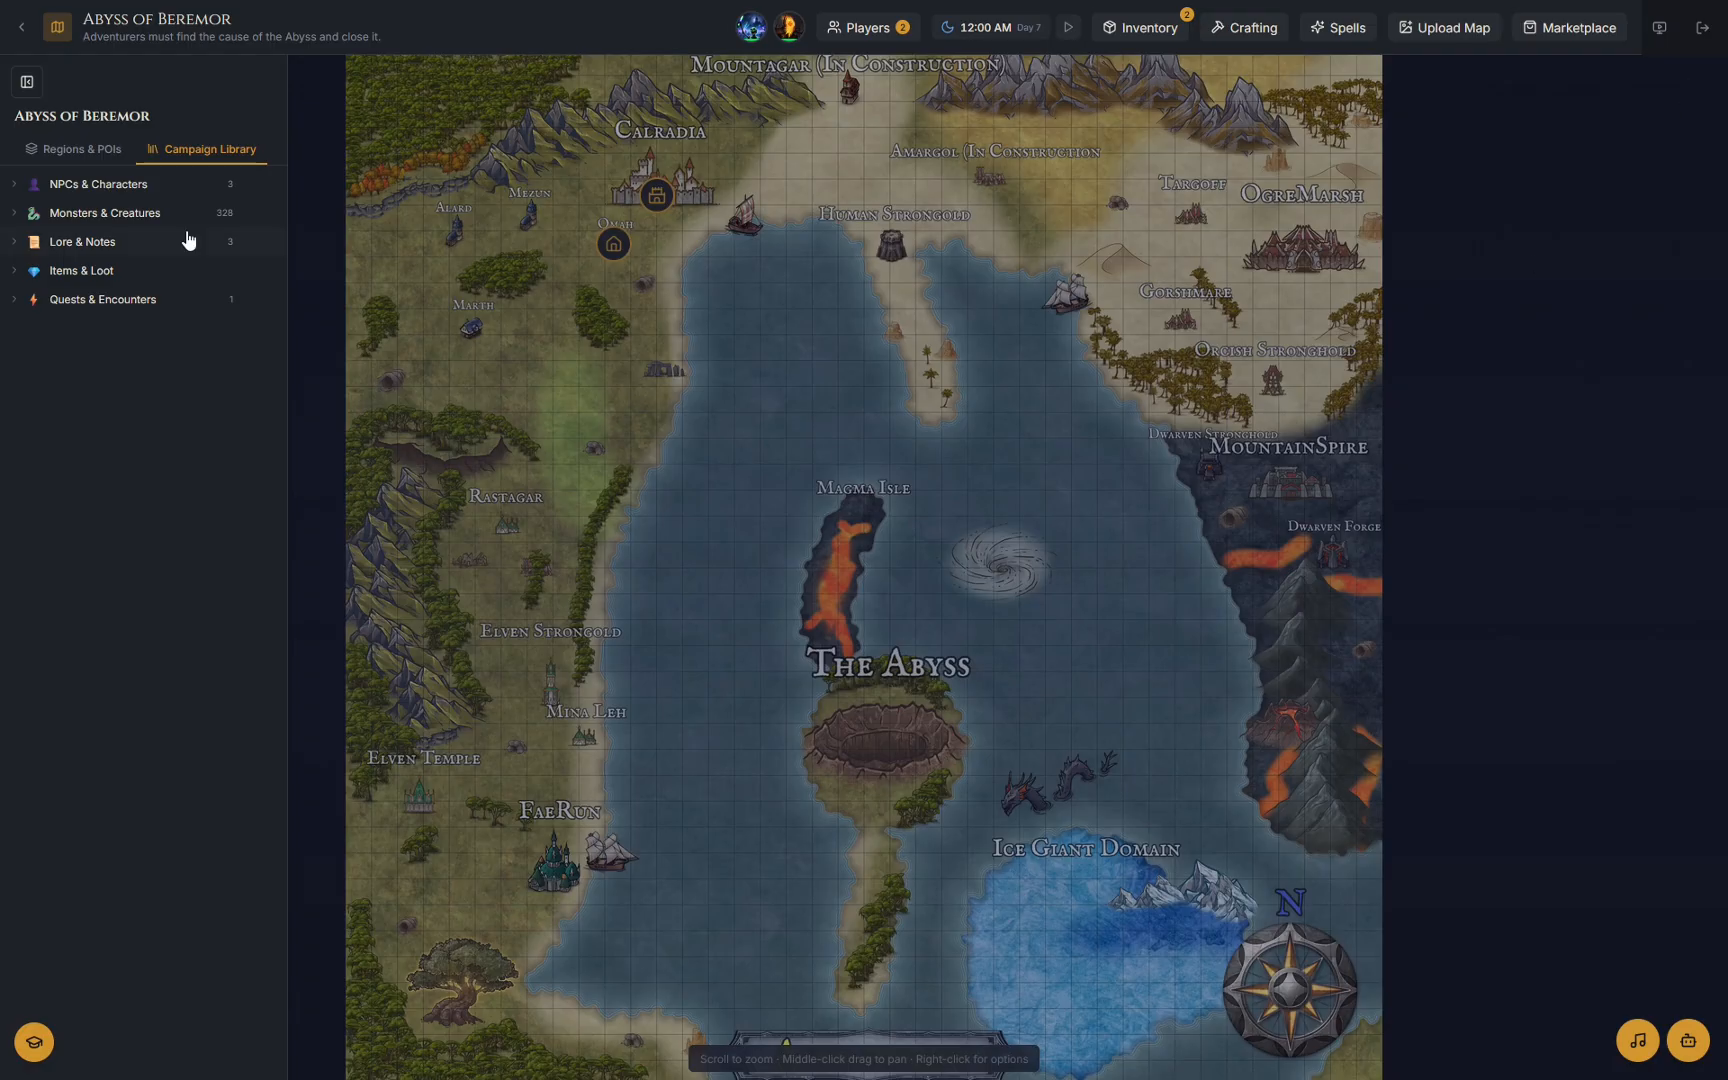
Create a new monster in the campaign's Monsters & Creatures and look over the upper fields of its form.
{"action": "left_click", "coordinate": [270, 212]}
{"action": "left_click", "coordinate": [252, 259]}
{"action": "scroll", "coordinate": [140, 240], "scroll_direction": "down", "scroll_amount": 3}
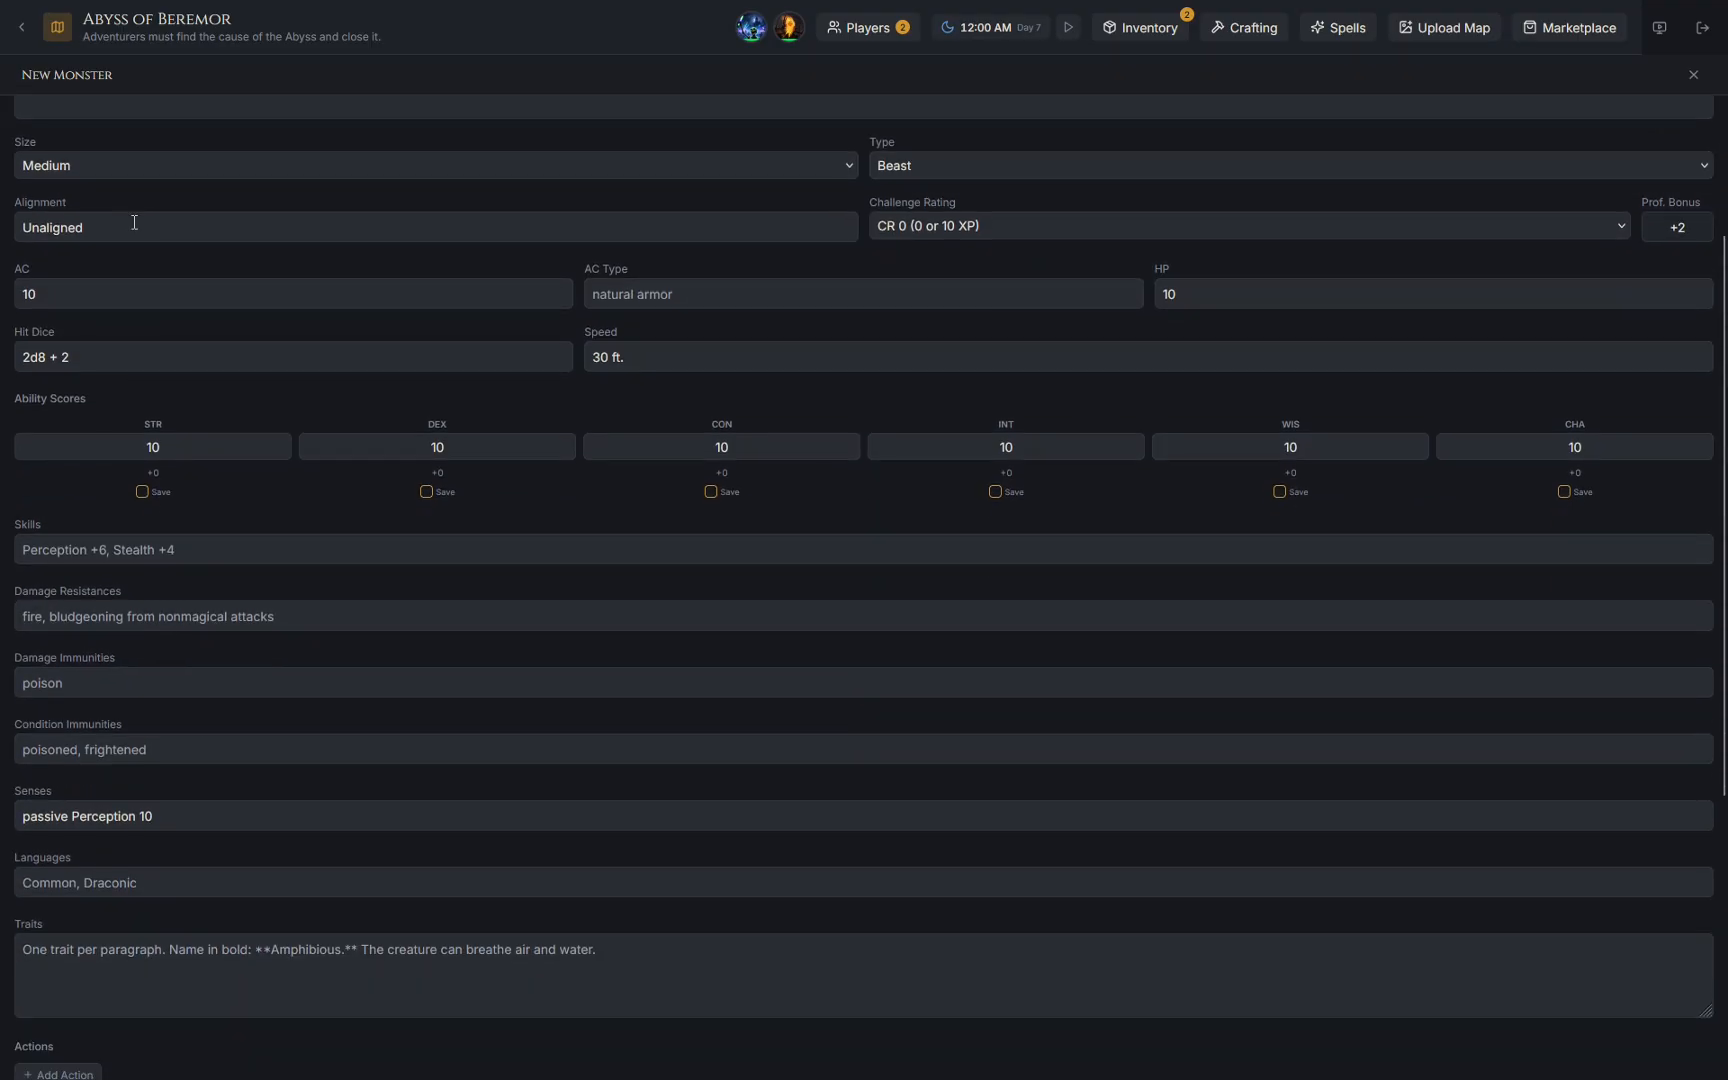
{"action": "scroll", "coordinate": [137, 218], "scroll_direction": "up", "scroll_amount": 3}
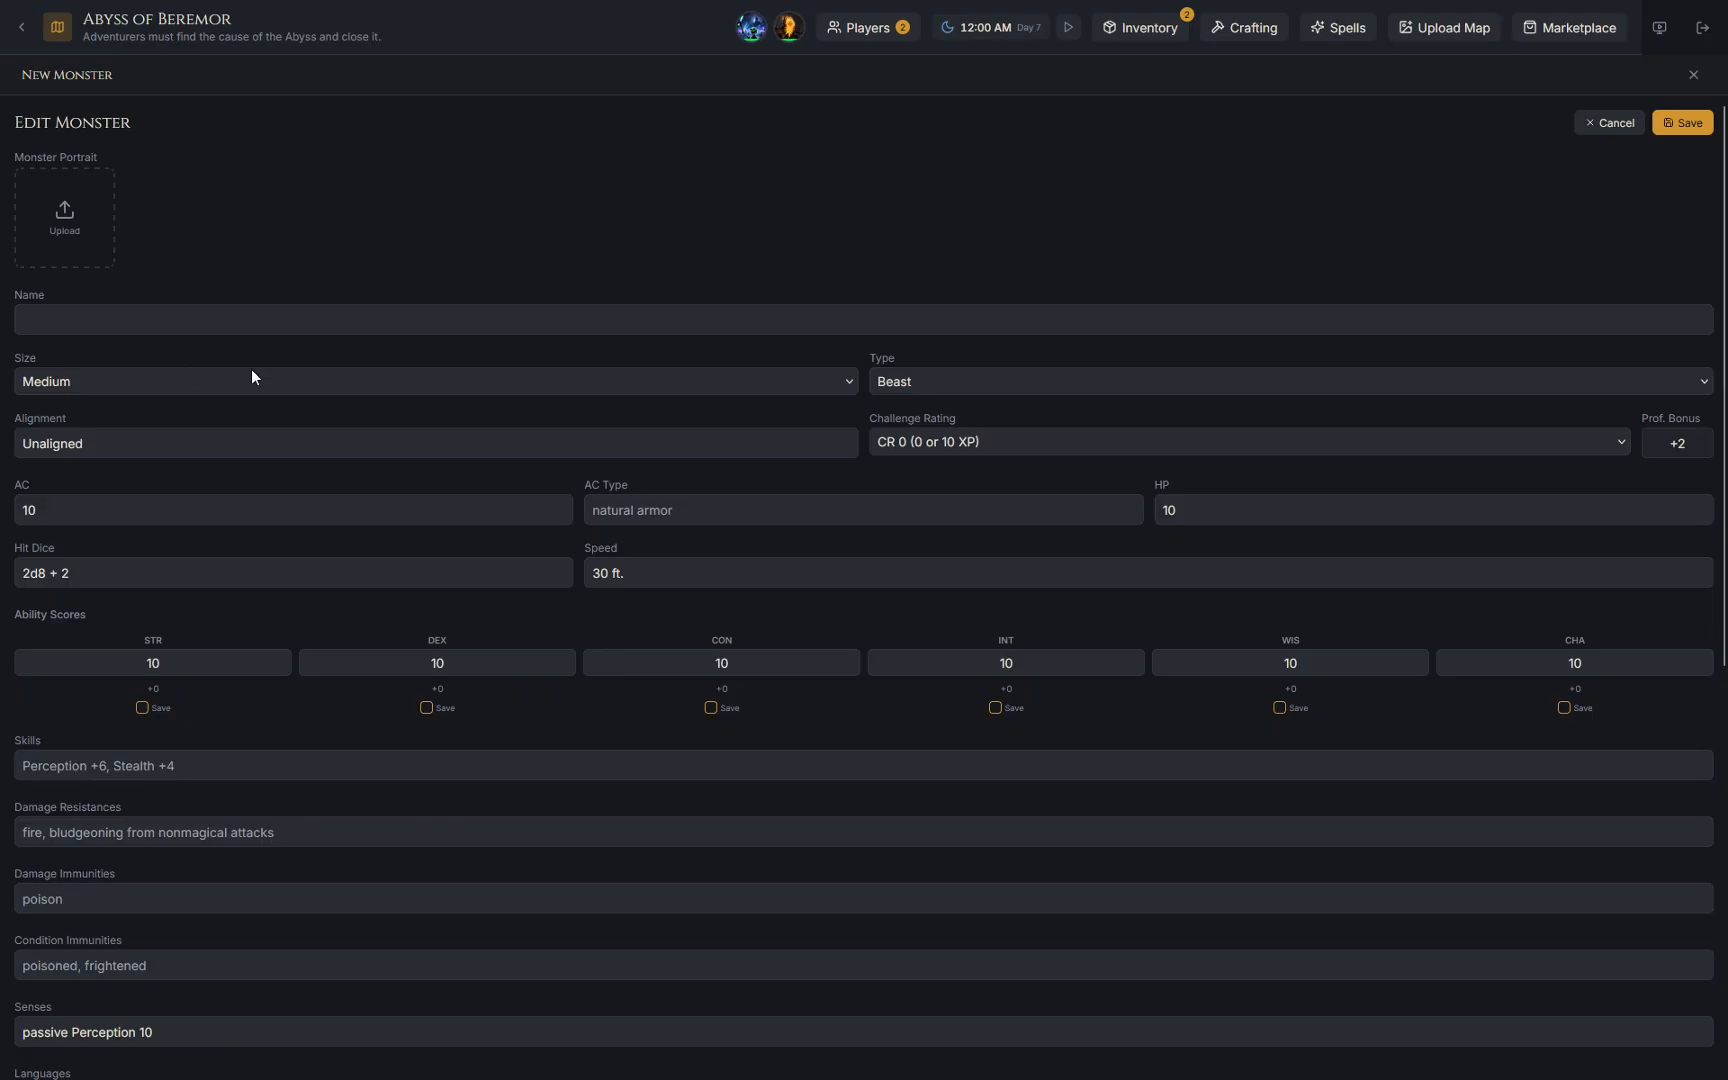
Inspect the new monster's challenge rating options and its traits and action fields, and cancel editing.
{"action": "left_click", "coordinate": [1024, 441]}
{"action": "left_click", "coordinate": [1017, 441]}
{"action": "scroll", "coordinate": [504, 420], "scroll_direction": "down", "scroll_amount": 7}
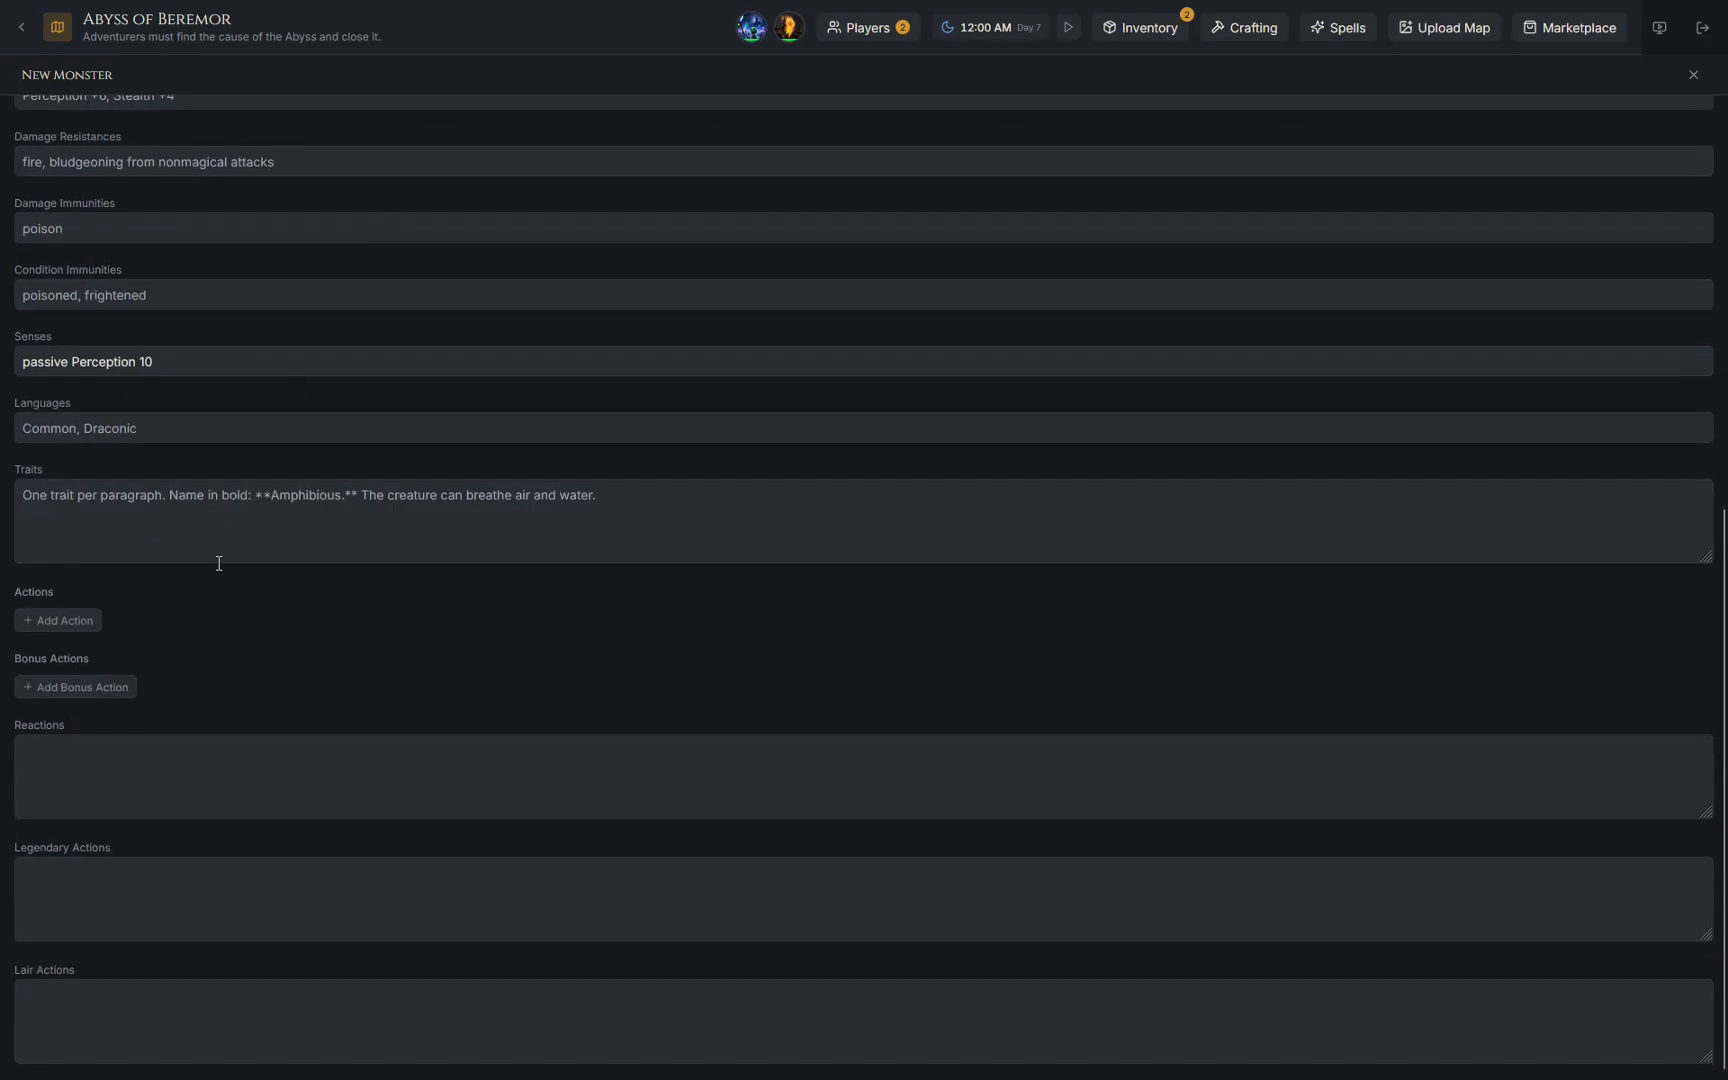
{"action": "scroll", "coordinate": [508, 563], "scroll_direction": "up", "scroll_amount": 6}
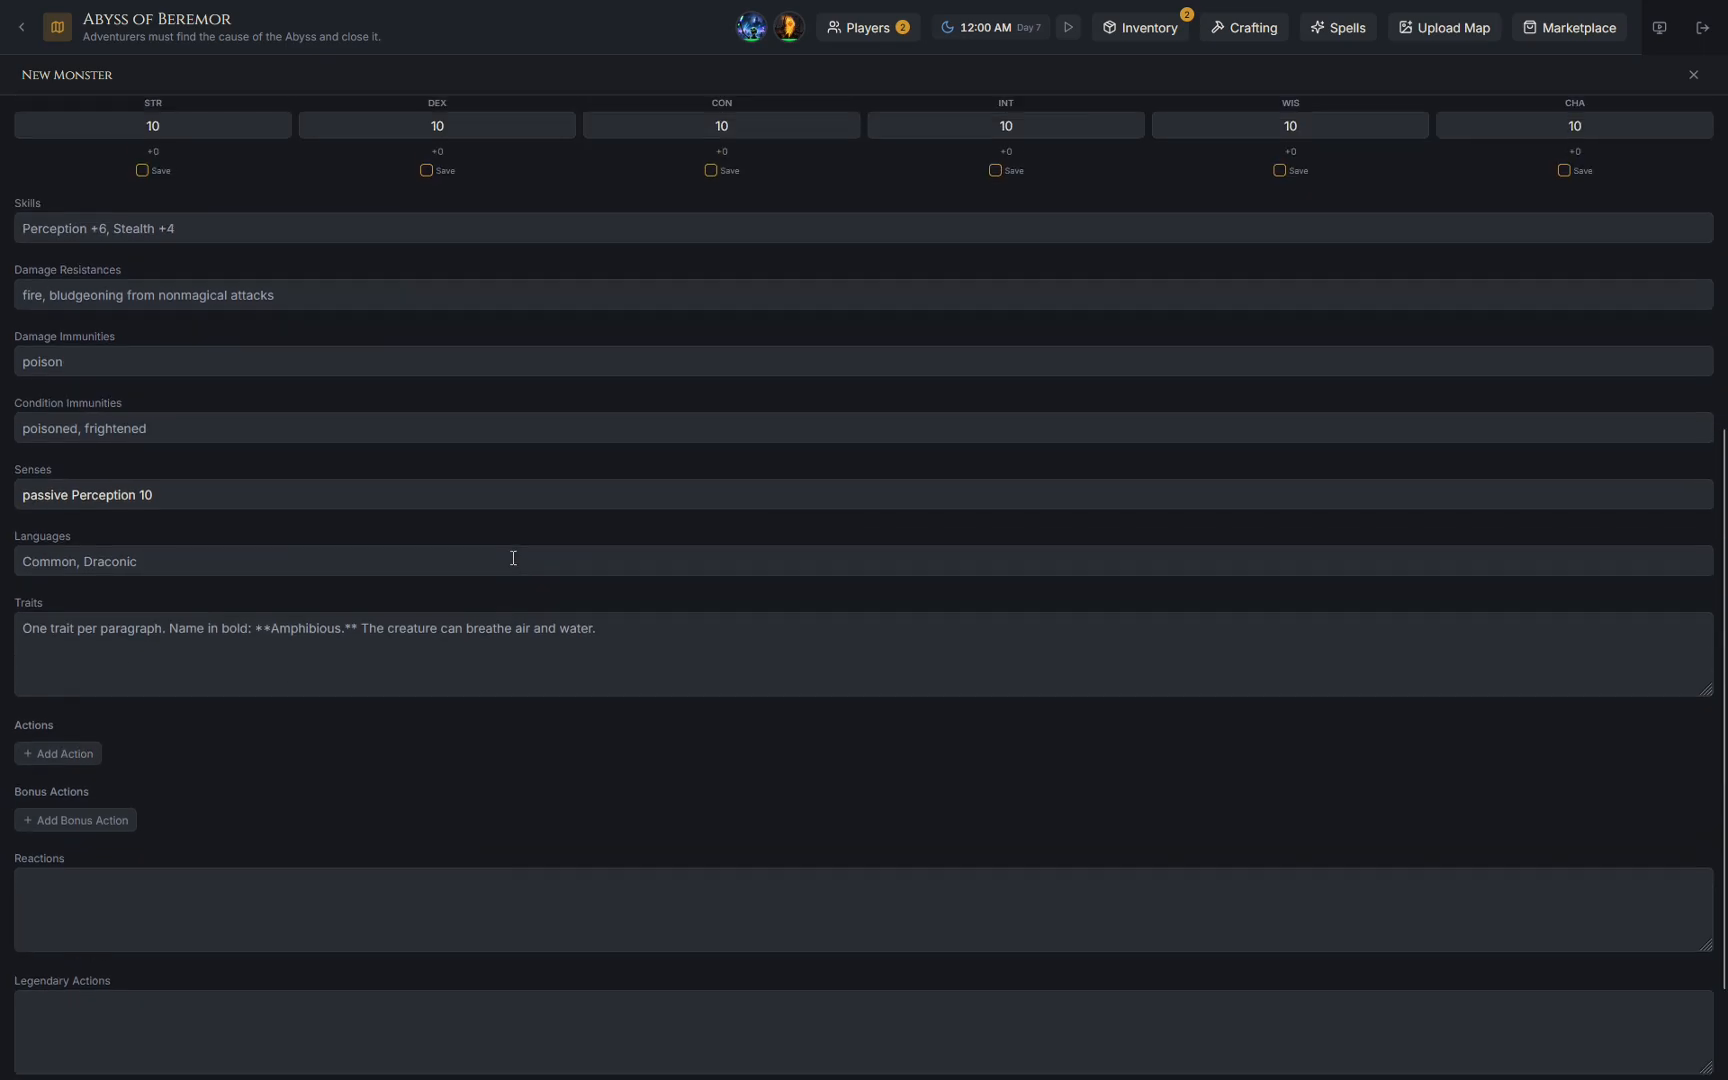
{"action": "scroll", "coordinate": [1597, 207], "scroll_direction": "up", "scroll_amount": 2}
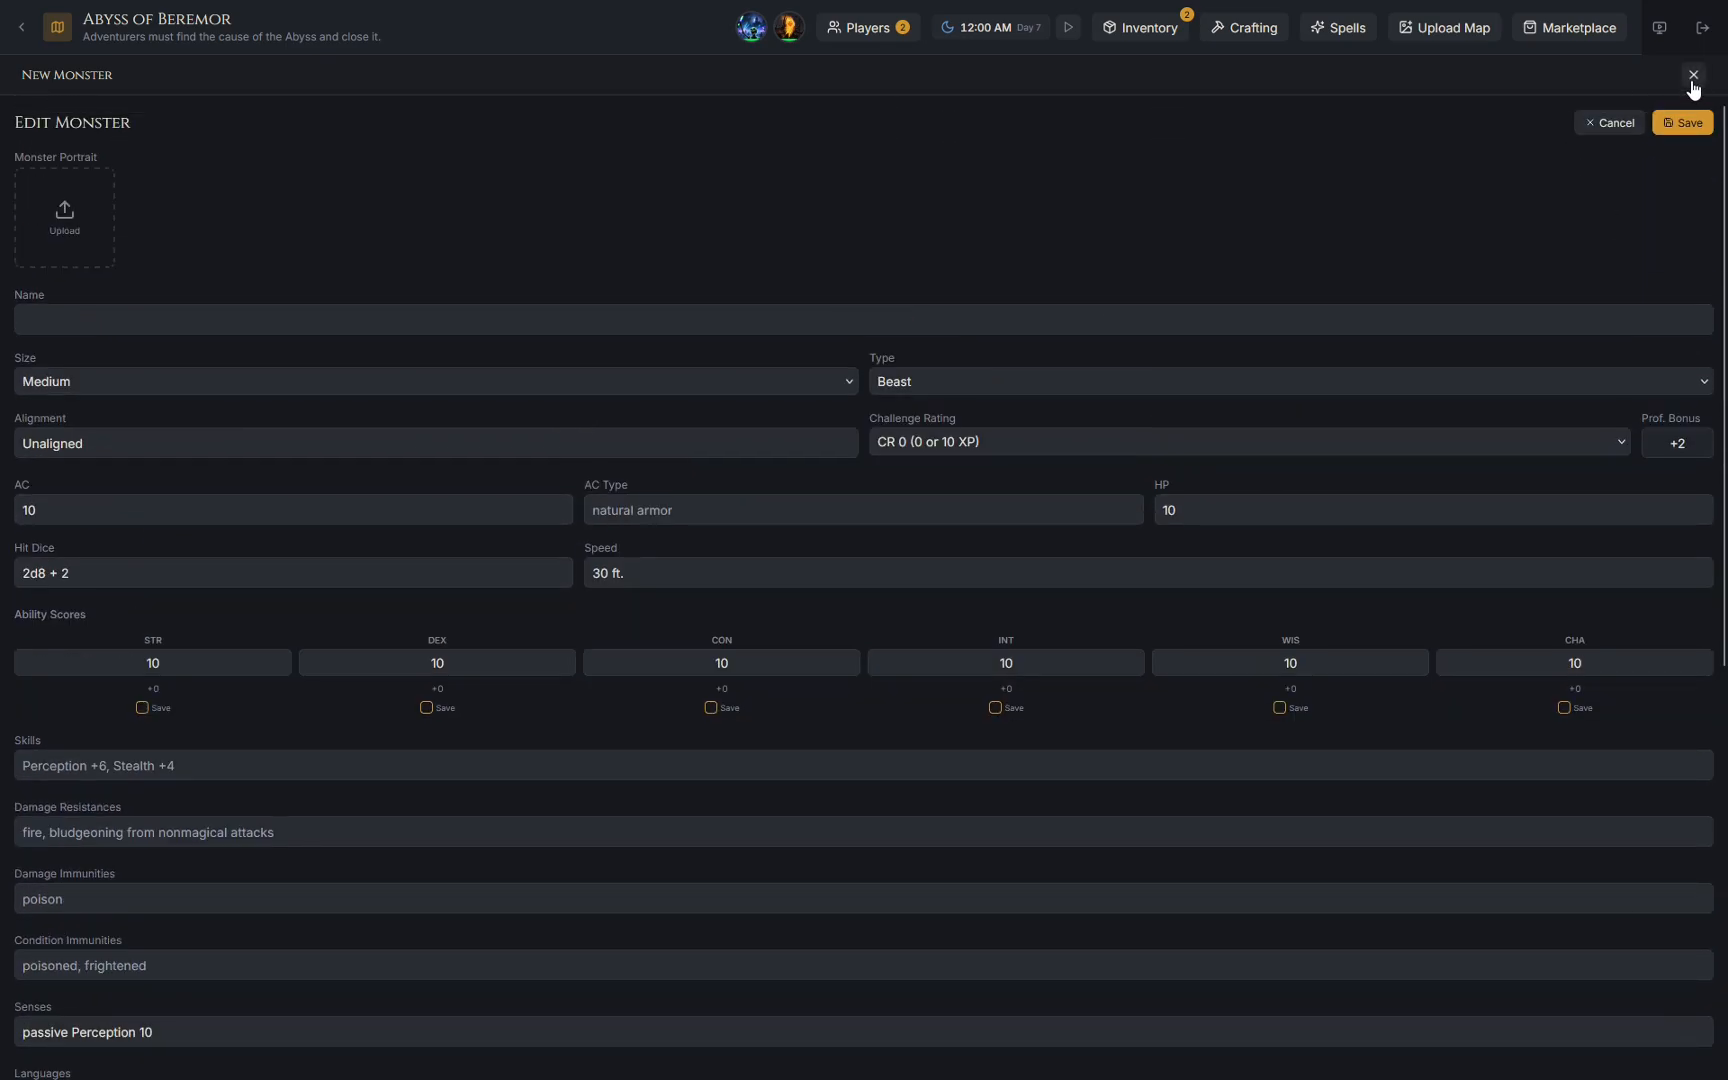
{"action": "left_click", "coordinate": [1602, 124]}
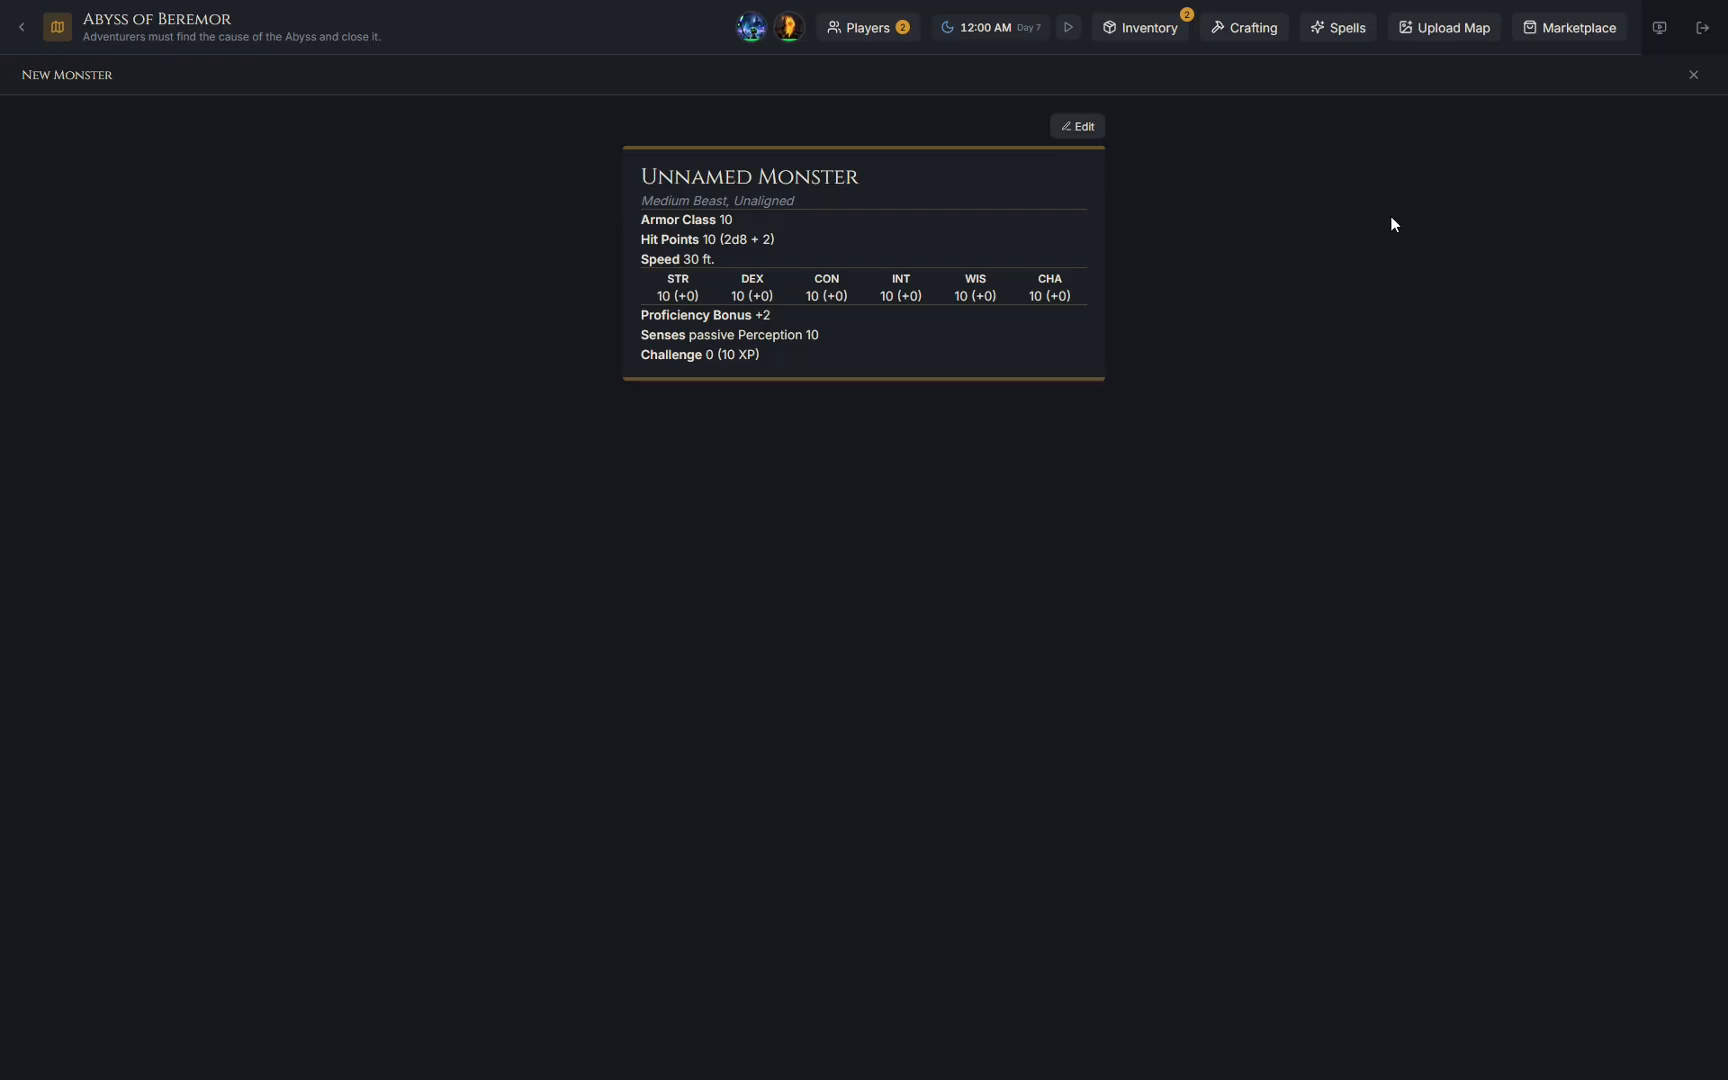
Examine the unnamed monster's stat block and close it.
{"action": "left_click_drag", "start_coordinate": [620, 163], "coordinate": [1231, 535]}
{"action": "left_click", "coordinate": [1296, 290]}
{"action": "left_click", "coordinate": [1693, 74]}
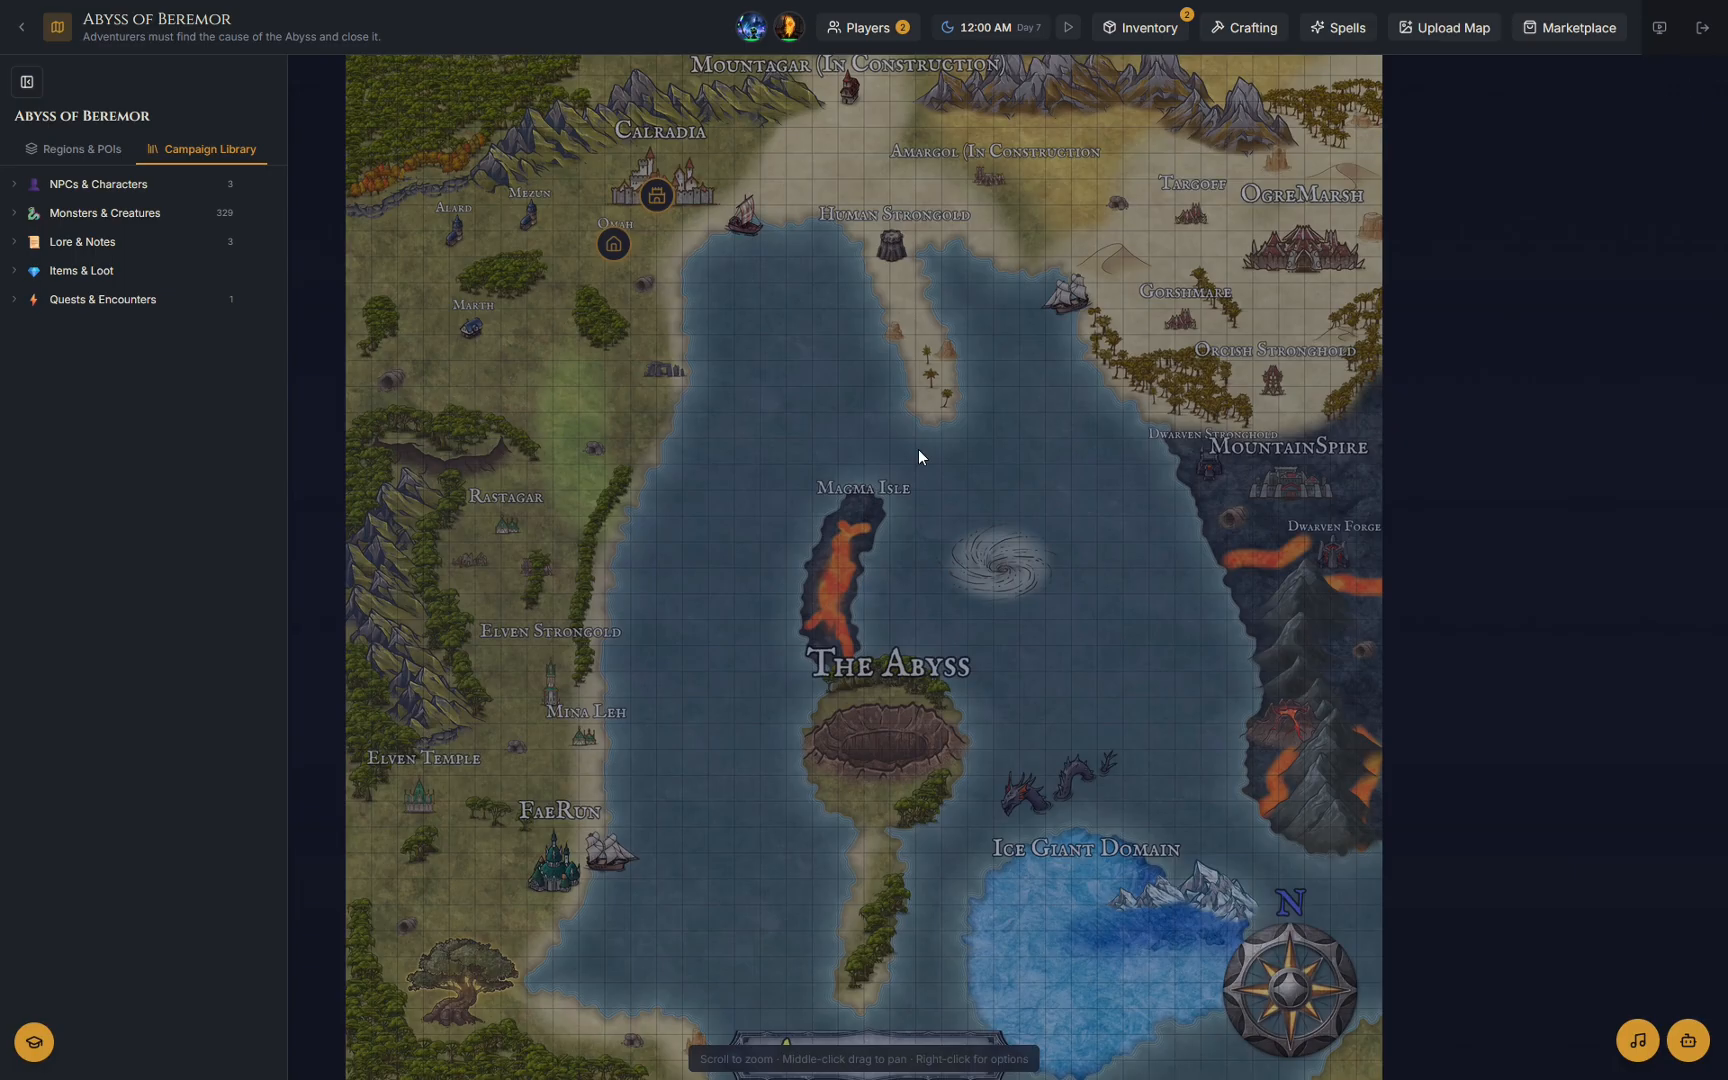
Create a tree named Draconic Family Tree in Lore & Notes using the Lineage / Family preset.
{"action": "left_click", "coordinate": [270, 241]}
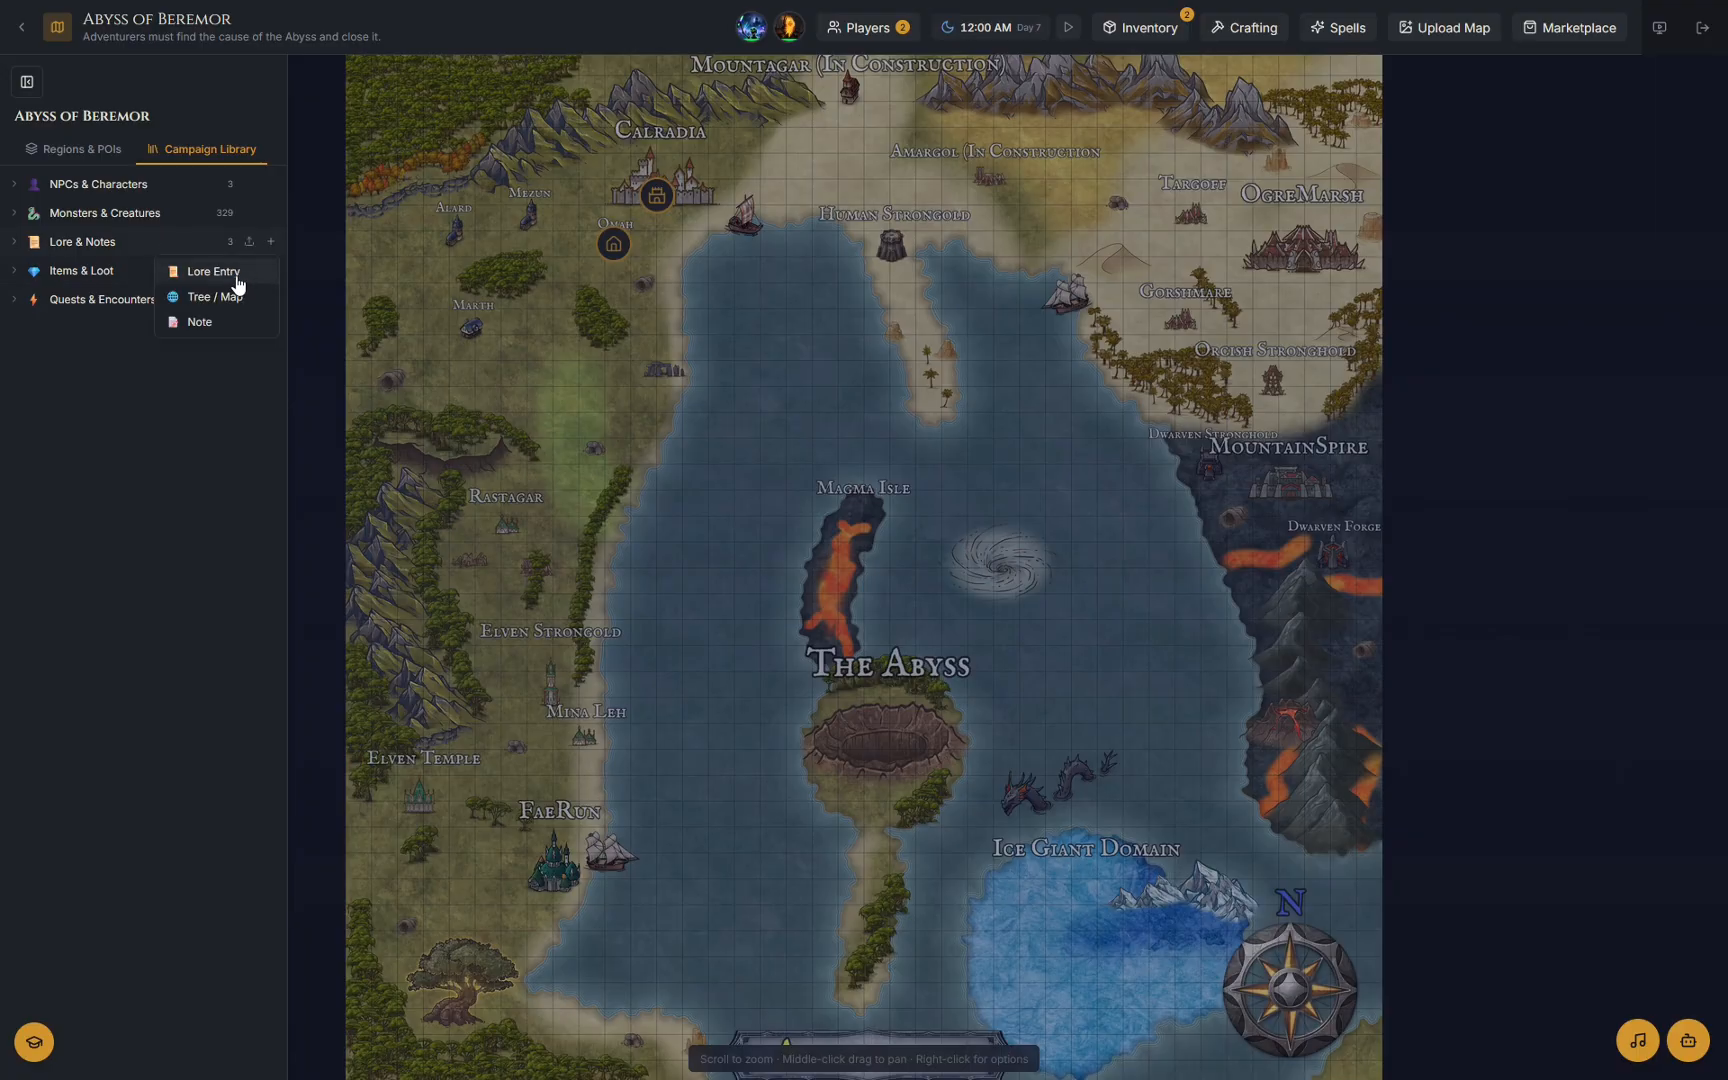
{"action": "left_click", "coordinate": [243, 298]}
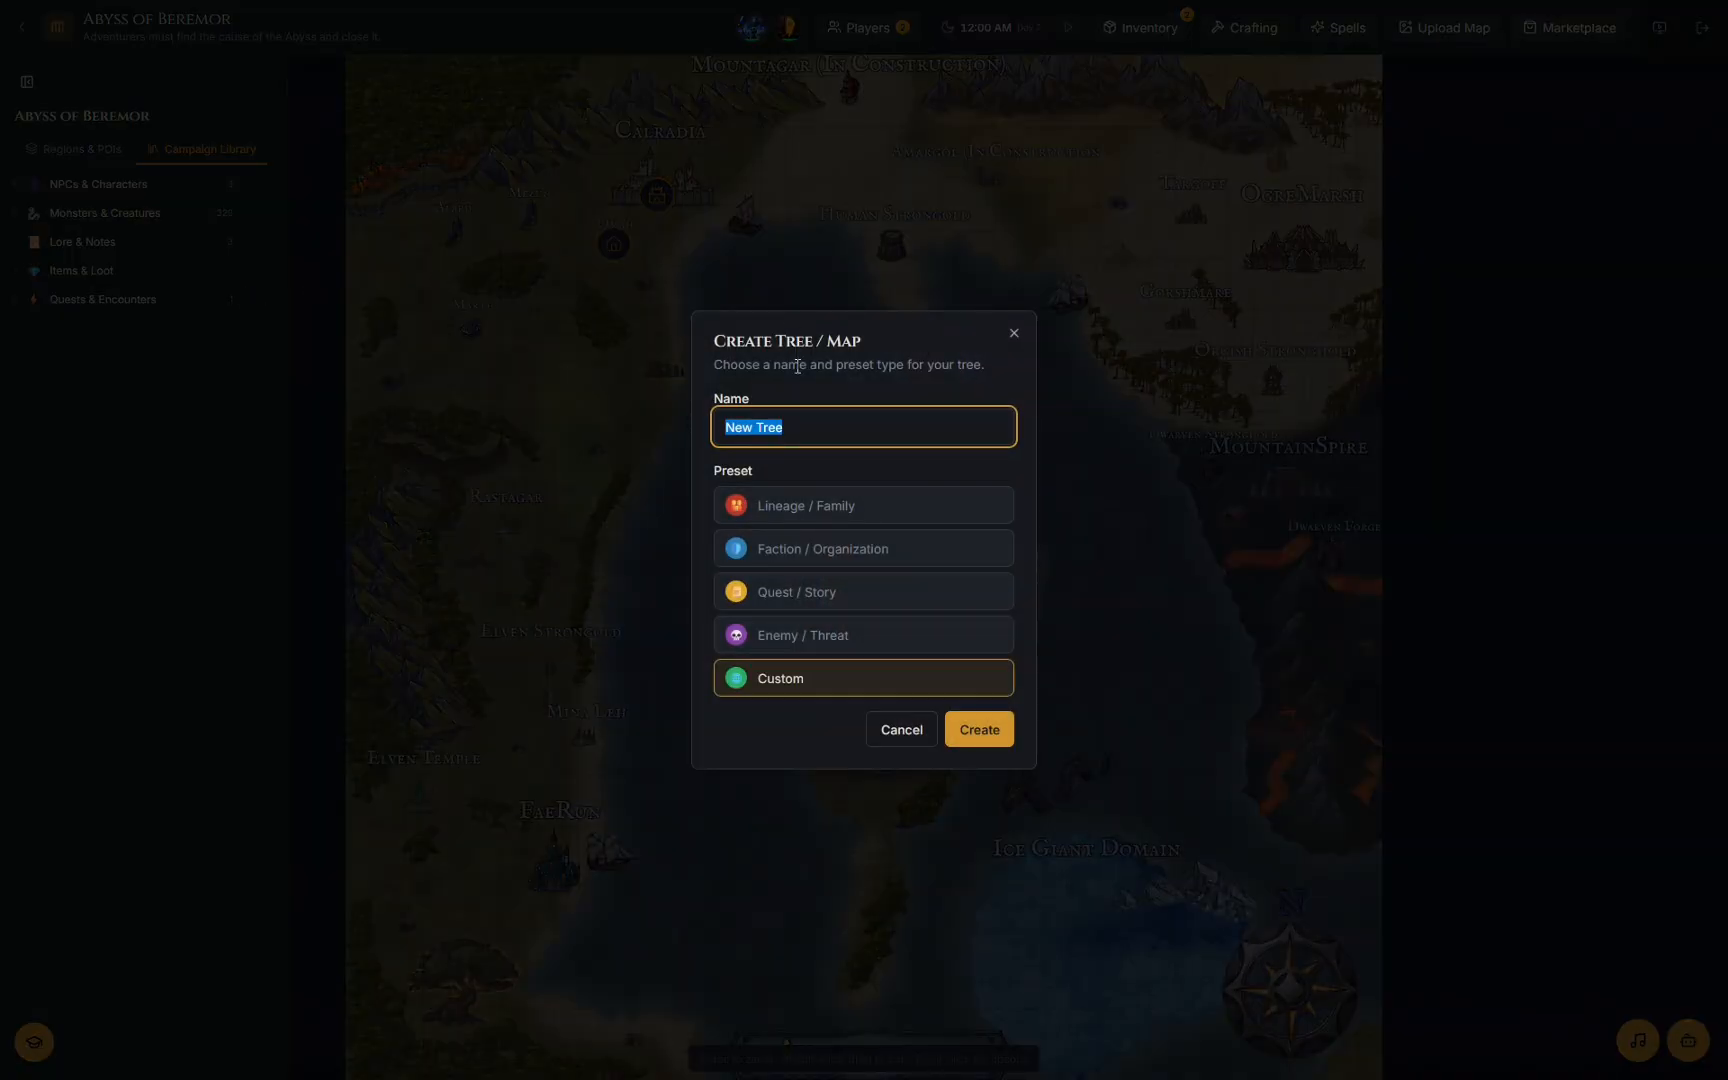
{"action": "left_click", "coordinate": [854, 507]}
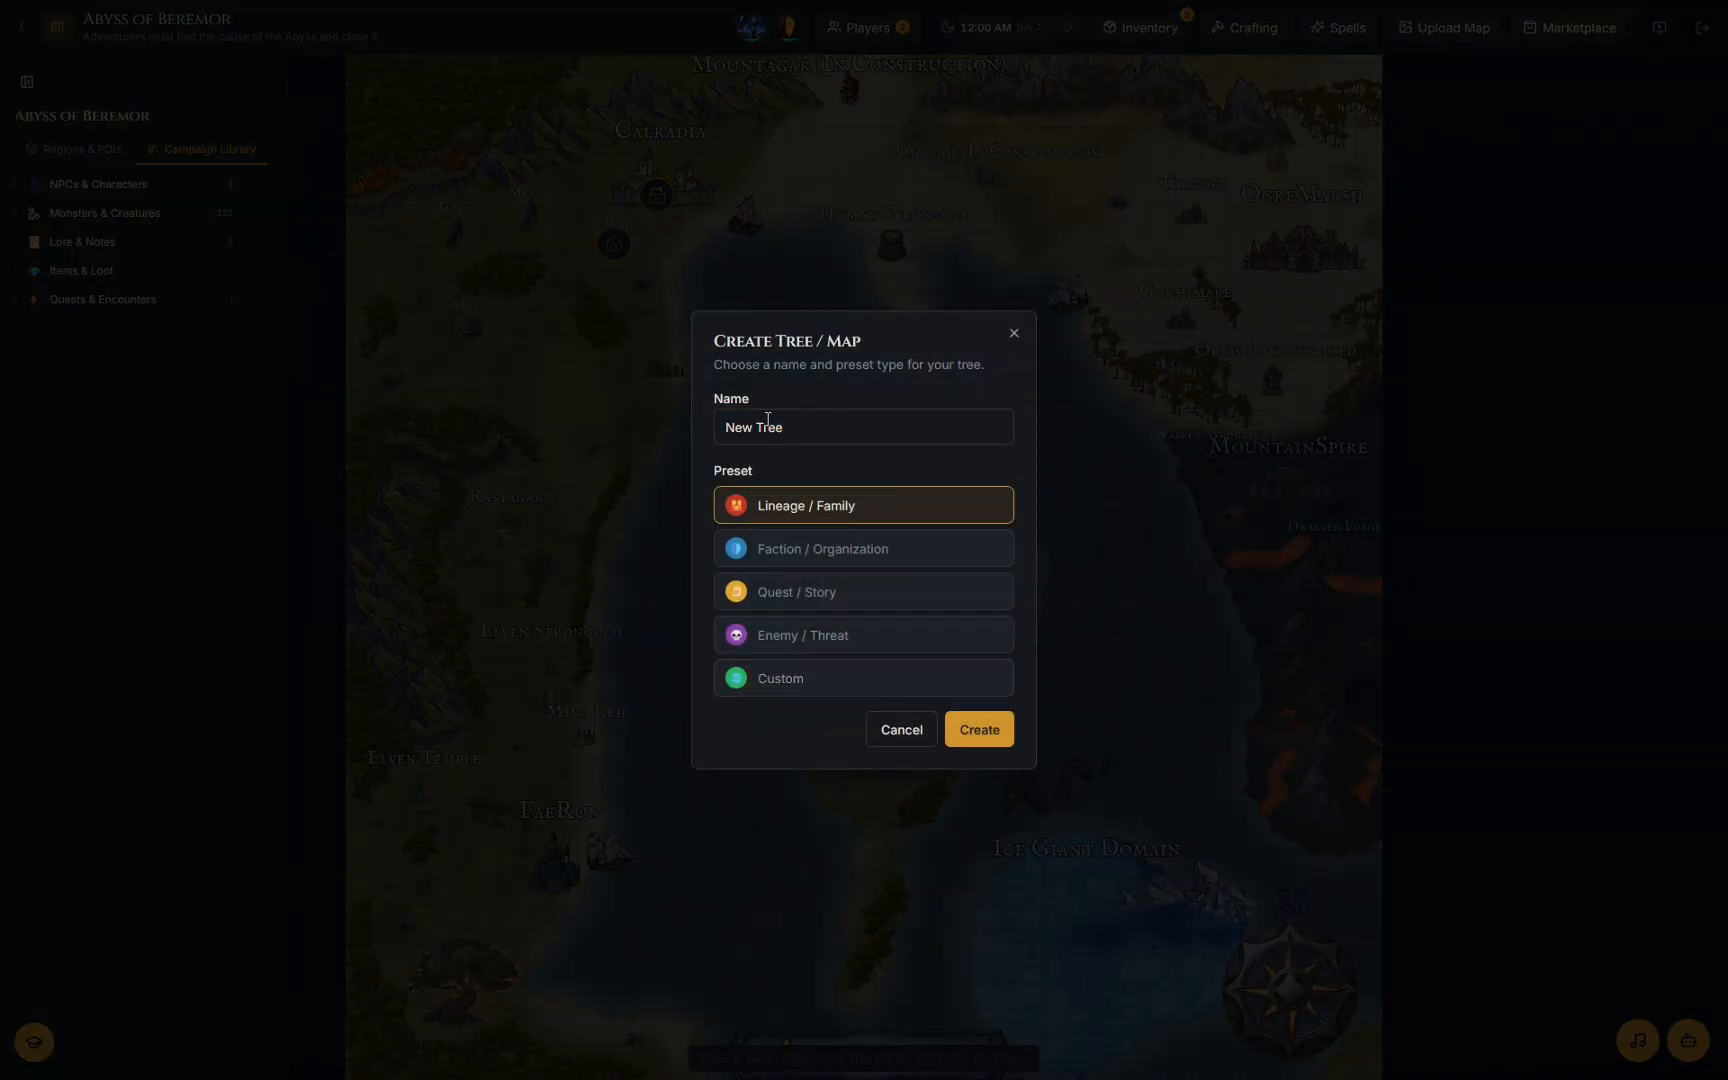
{"action": "left_click", "coordinate": [797, 436]}
{"action": "type", "text": "Draconic Family"}
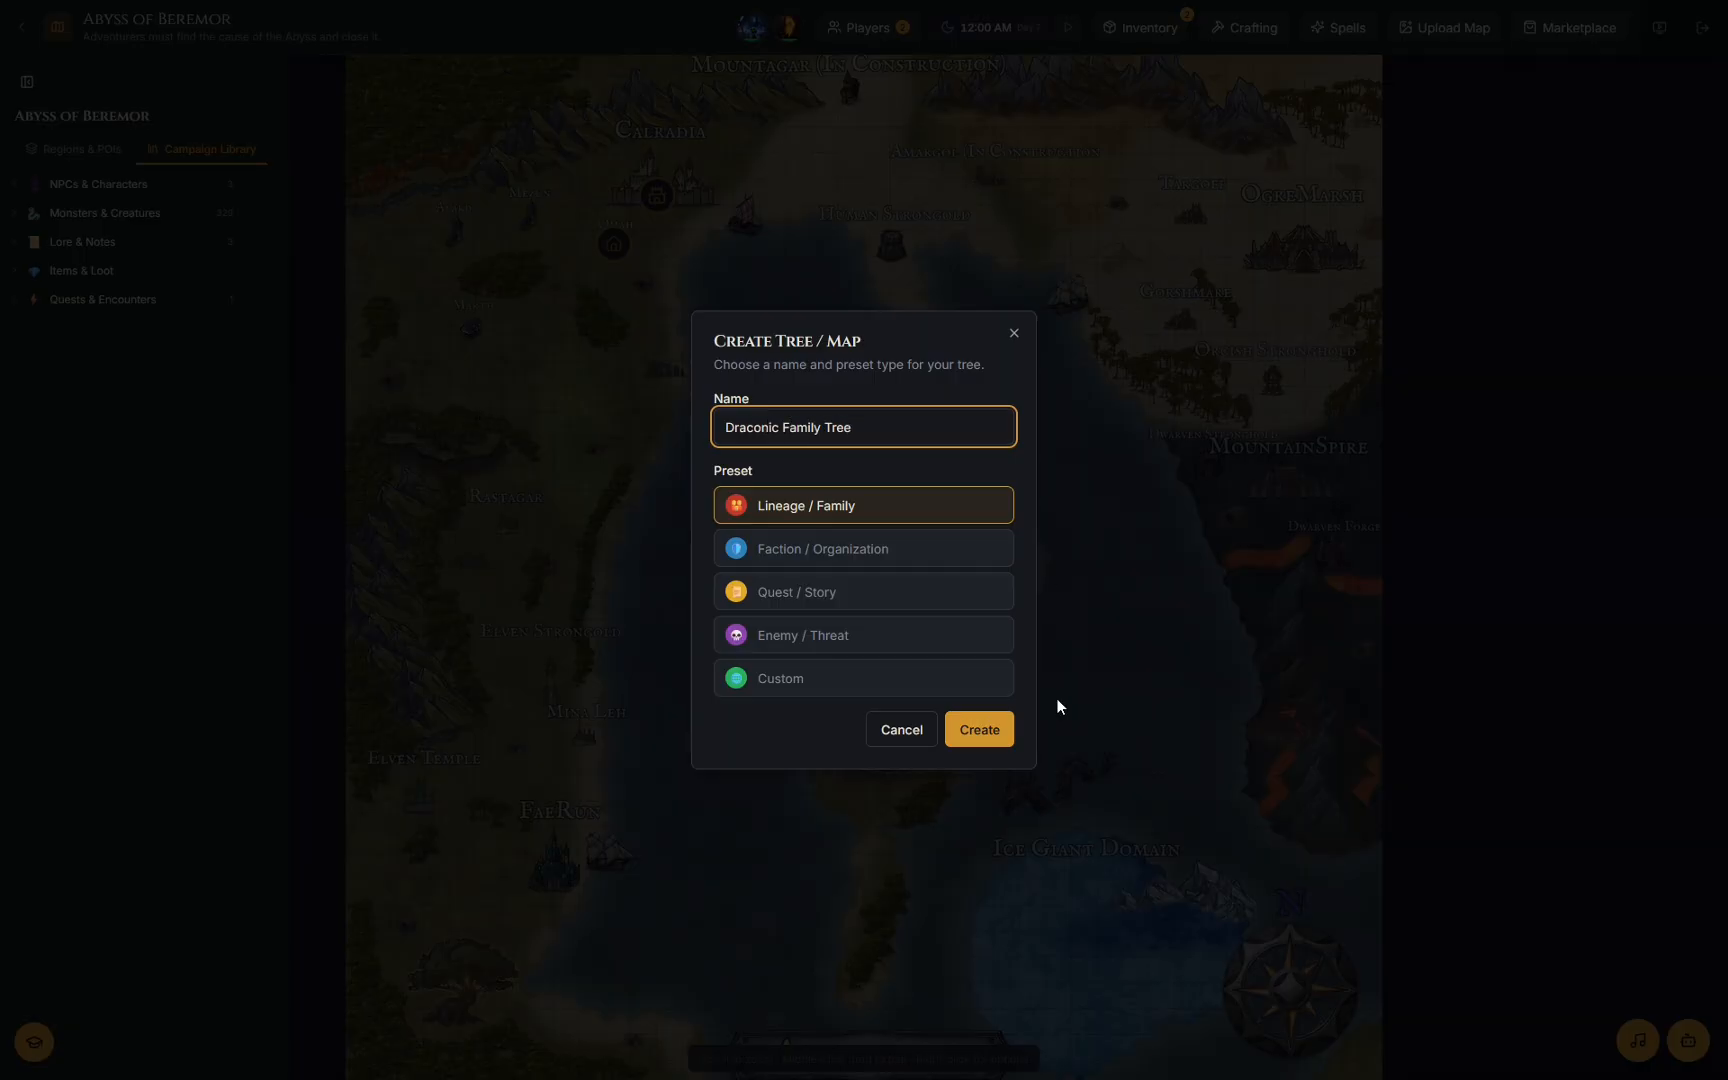
{"action": "left_click", "coordinate": [999, 729]}
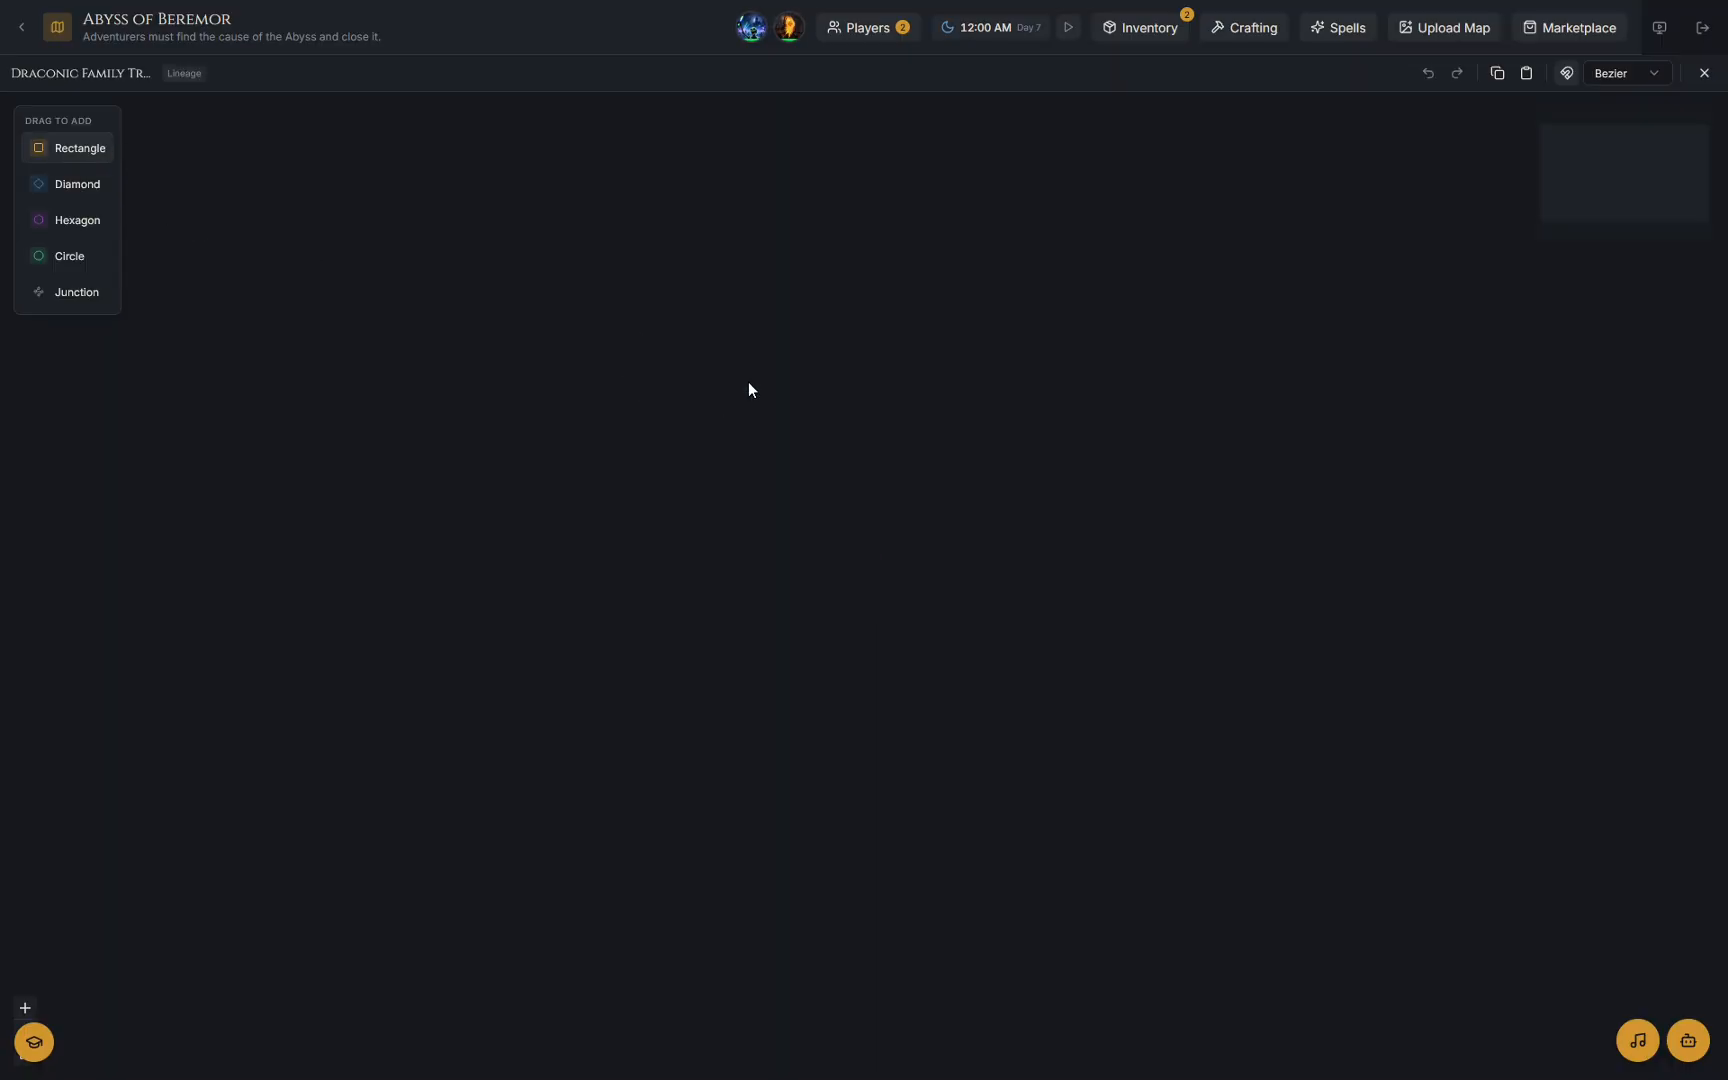
Add one rectangle node and a row of three diamond nodes below it, and connect the rectangle to the middle diamond.
{"action": "left_click_drag", "start_coordinate": [748, 383], "coordinate": [749, 400]}
{"action": "scroll", "coordinate": [427, 454], "scroll_direction": "down", "scroll_amount": 3}
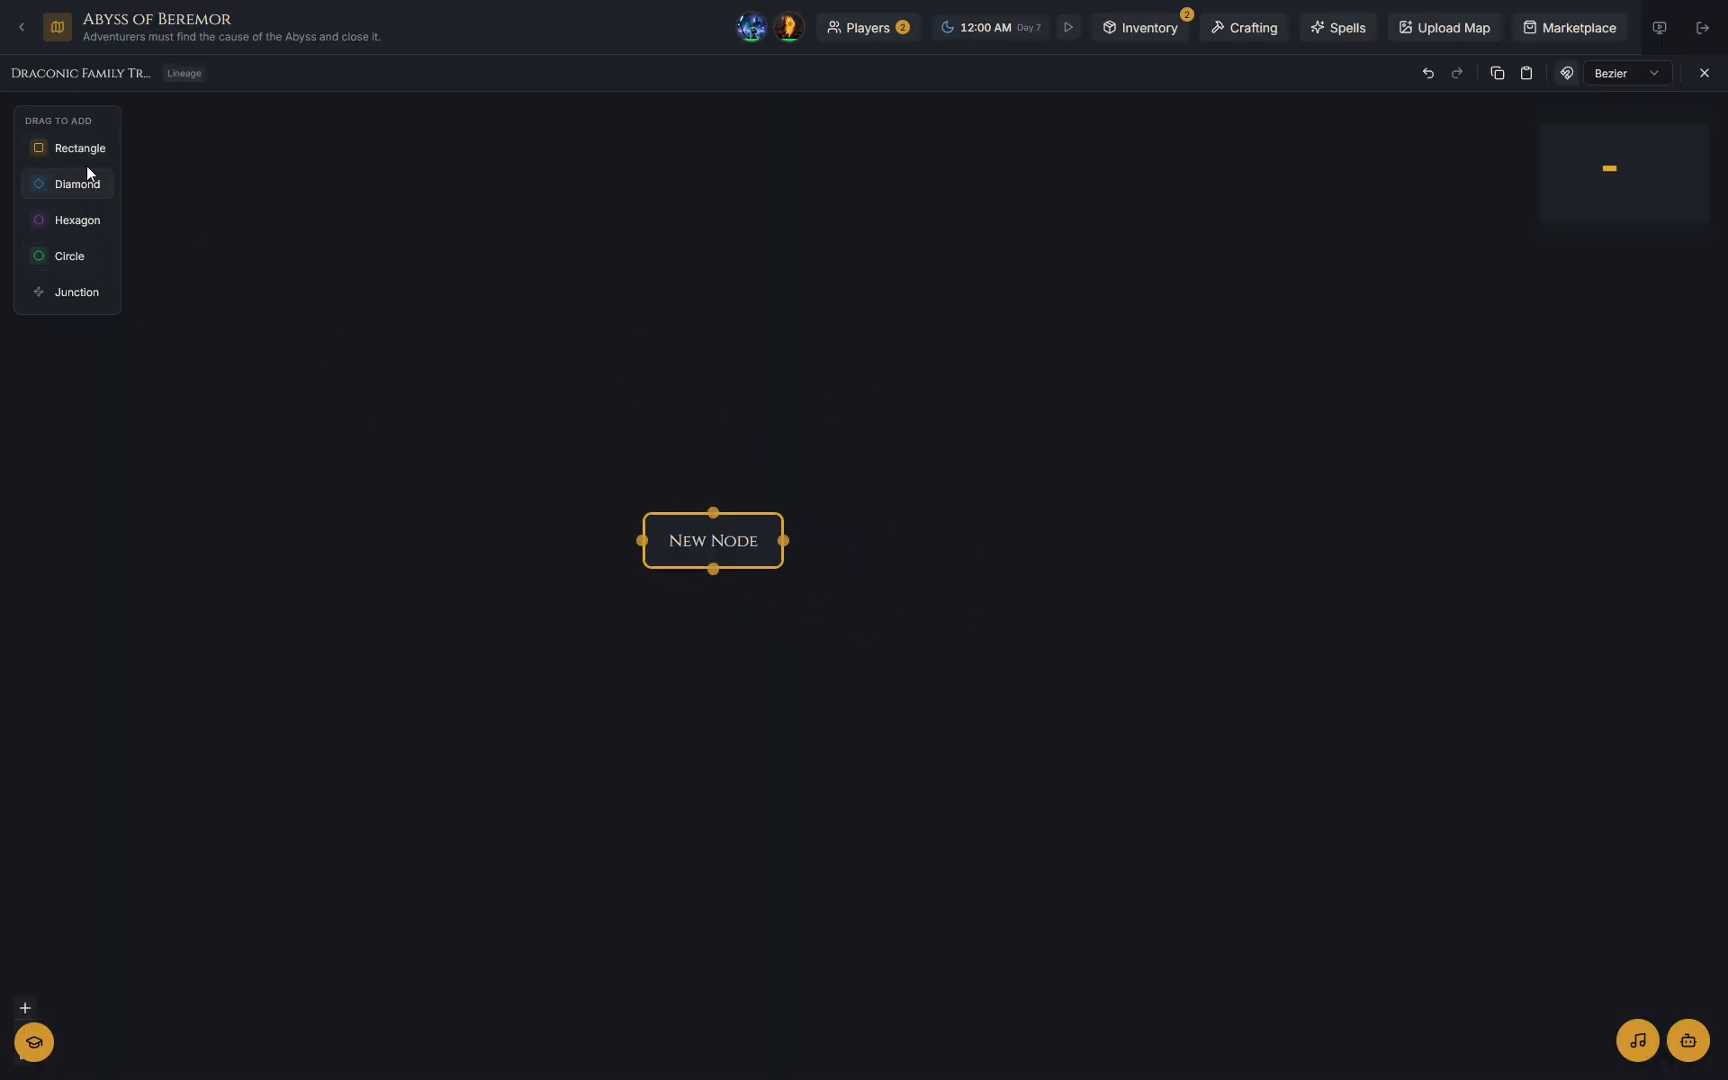
{"action": "left_click_drag", "start_coordinate": [86, 172], "coordinate": [485, 812]}
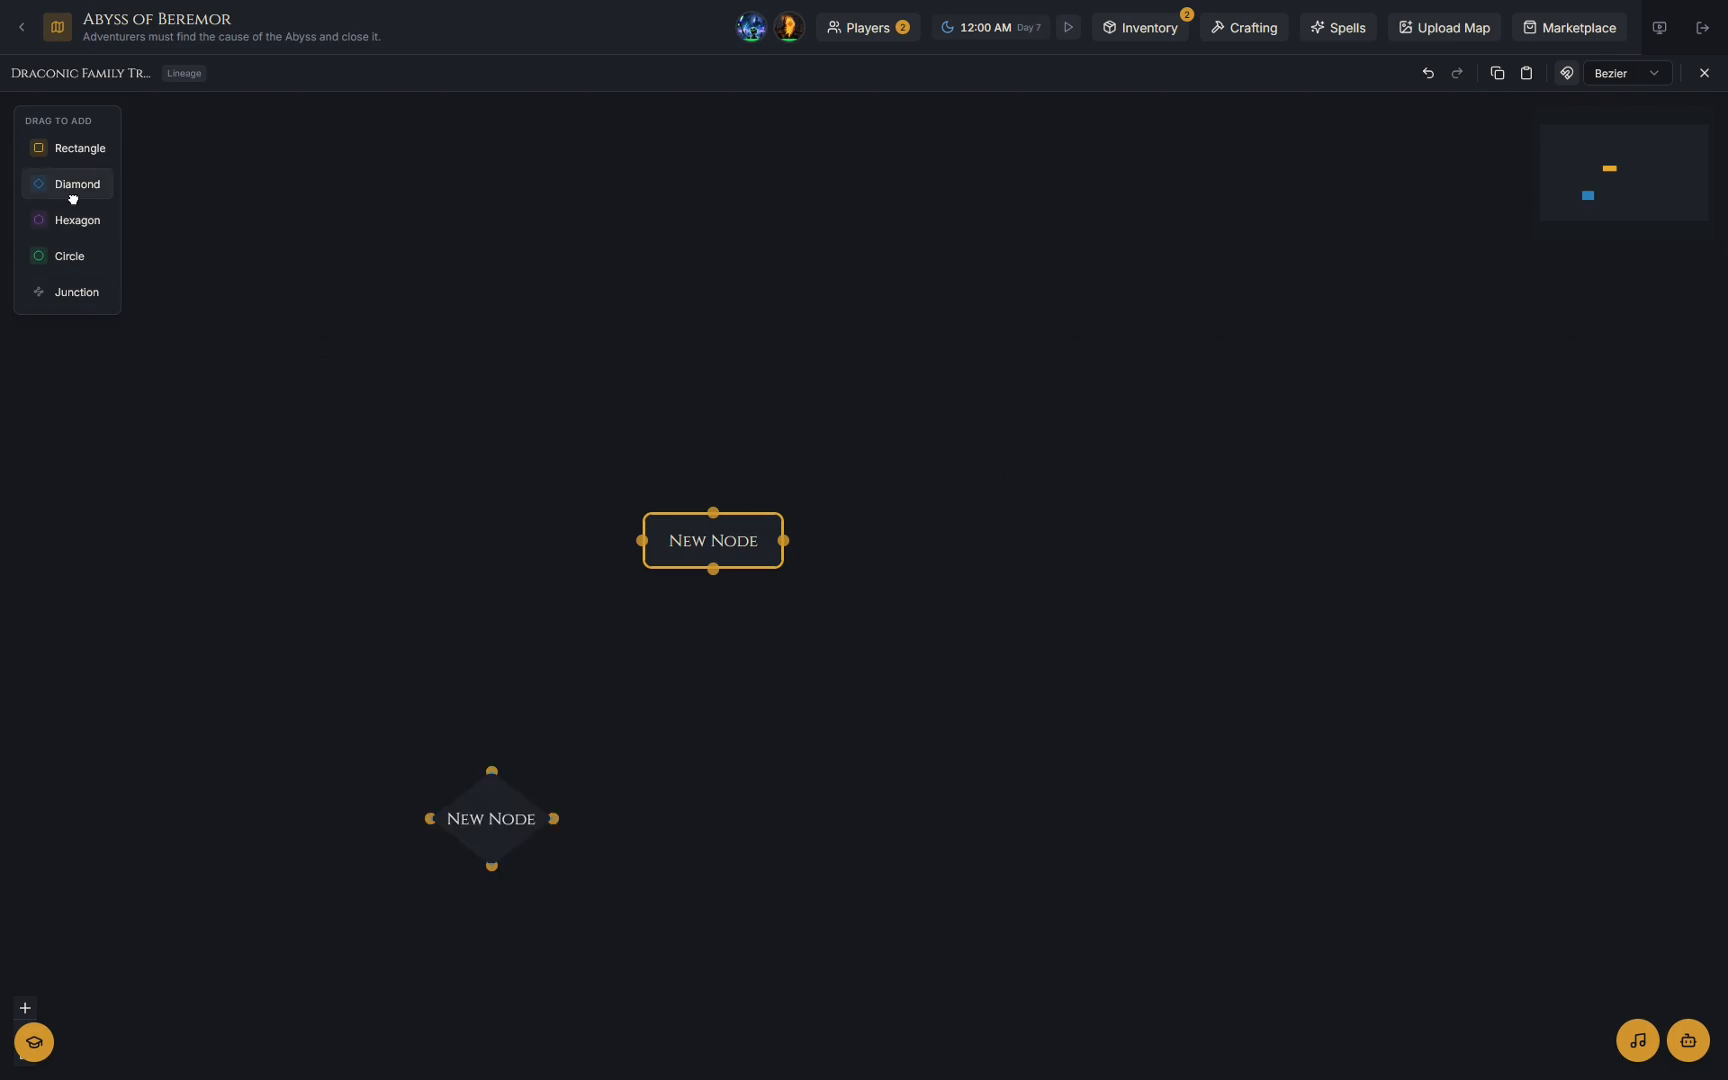
{"action": "left_click_drag", "start_coordinate": [760, 757], "coordinate": [800, 790]}
{"action": "left_click_drag", "start_coordinate": [78, 186], "coordinate": [1166, 837]}
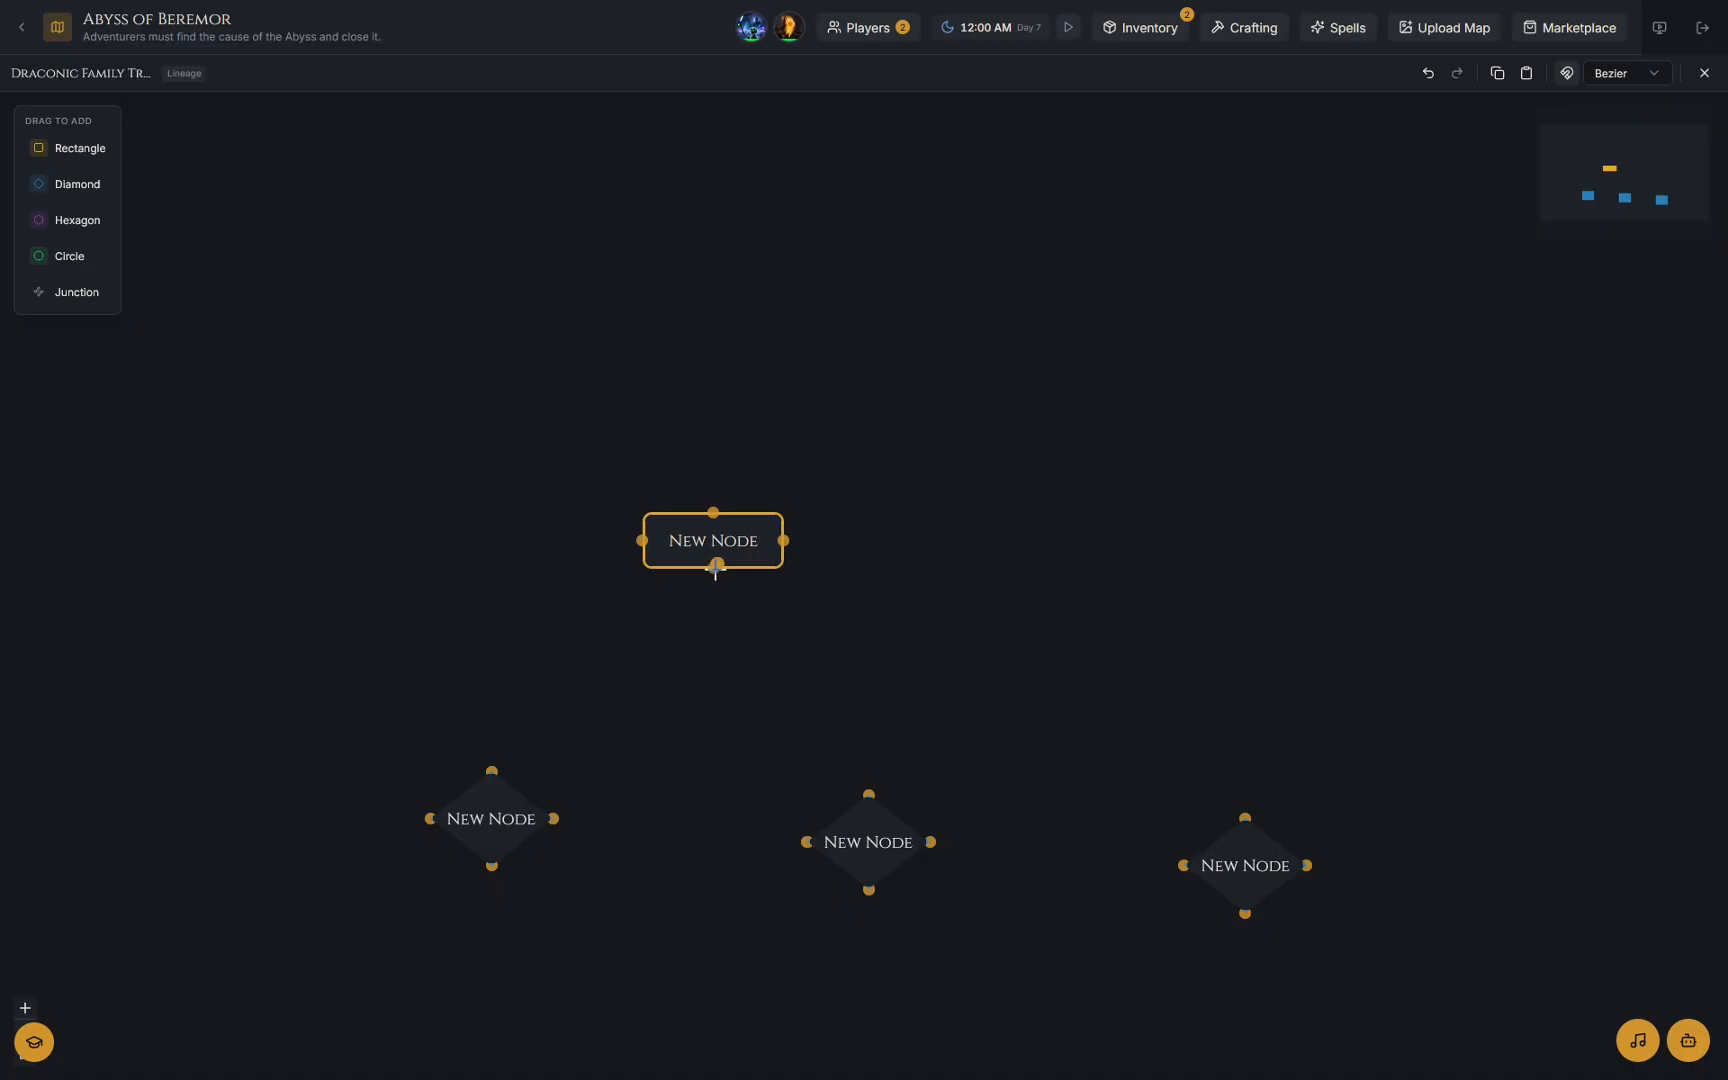
{"action": "left_click_drag", "start_coordinate": [713, 566], "coordinate": [869, 794]}
Open the rectangle node for editing and browse the library files it can be linked to.
{"action": "left_click", "coordinate": [707, 545]}
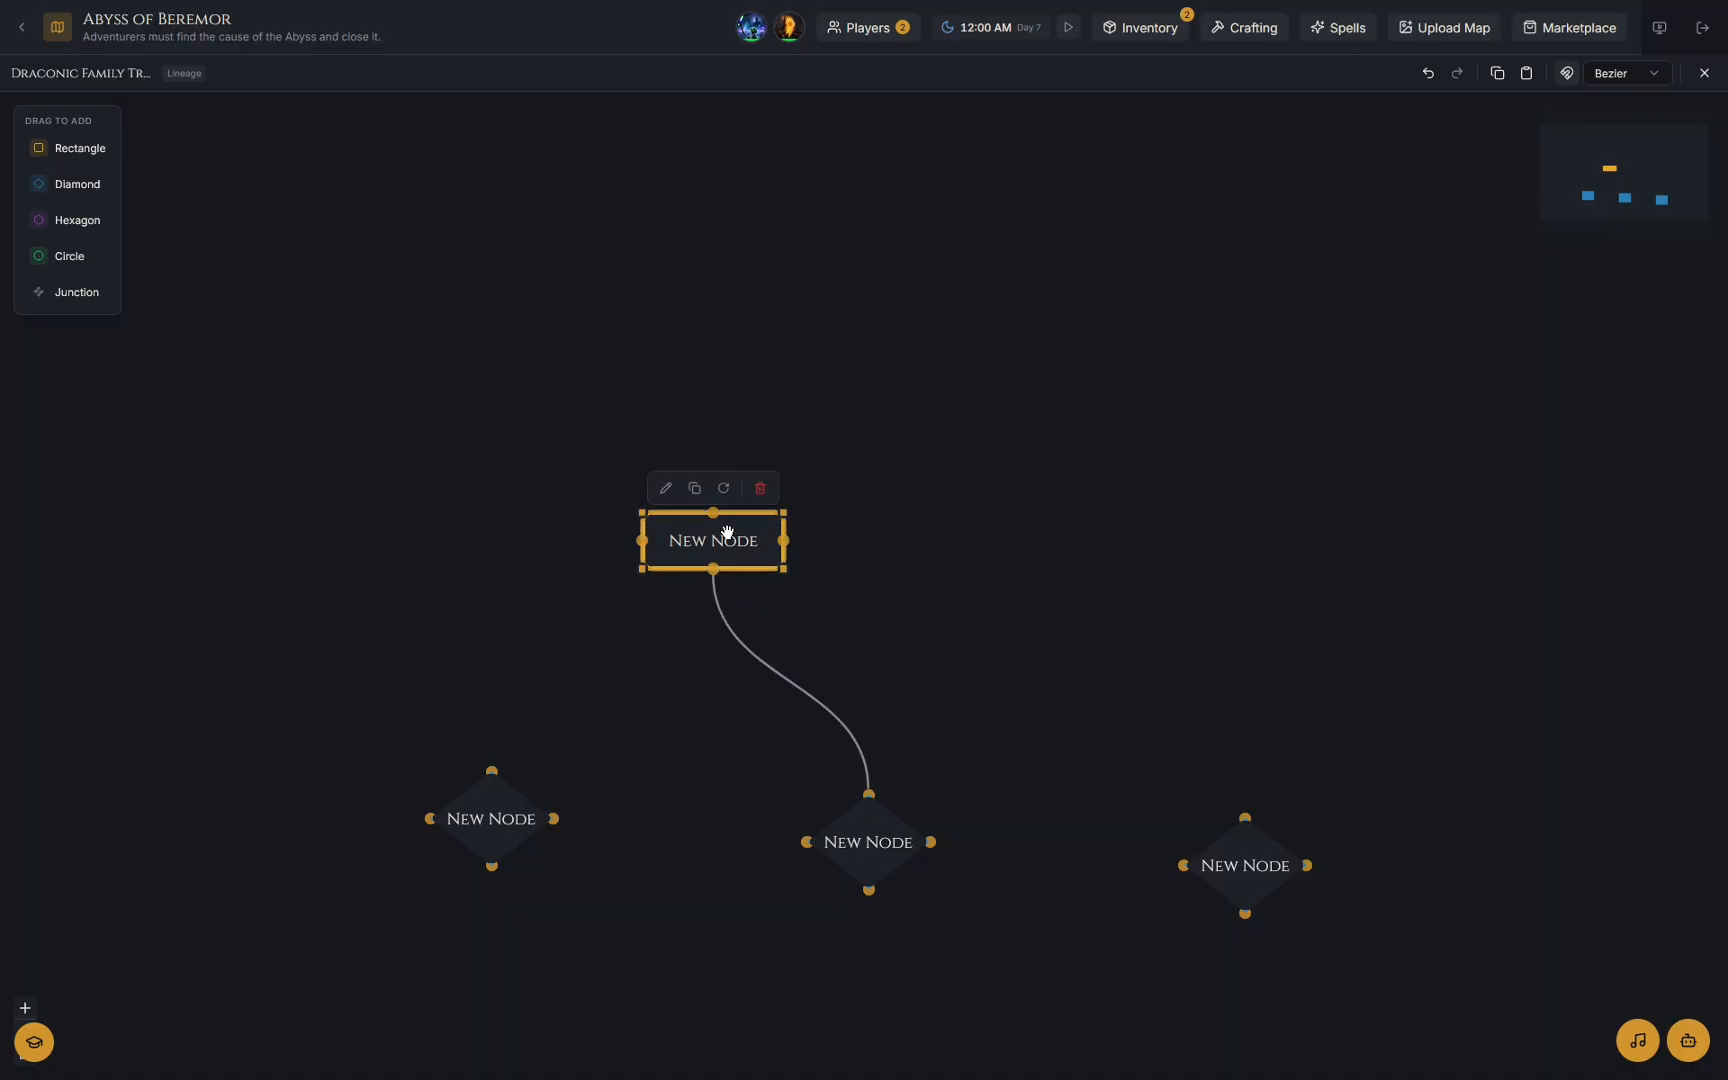
{"action": "left_click", "coordinate": [665, 488]}
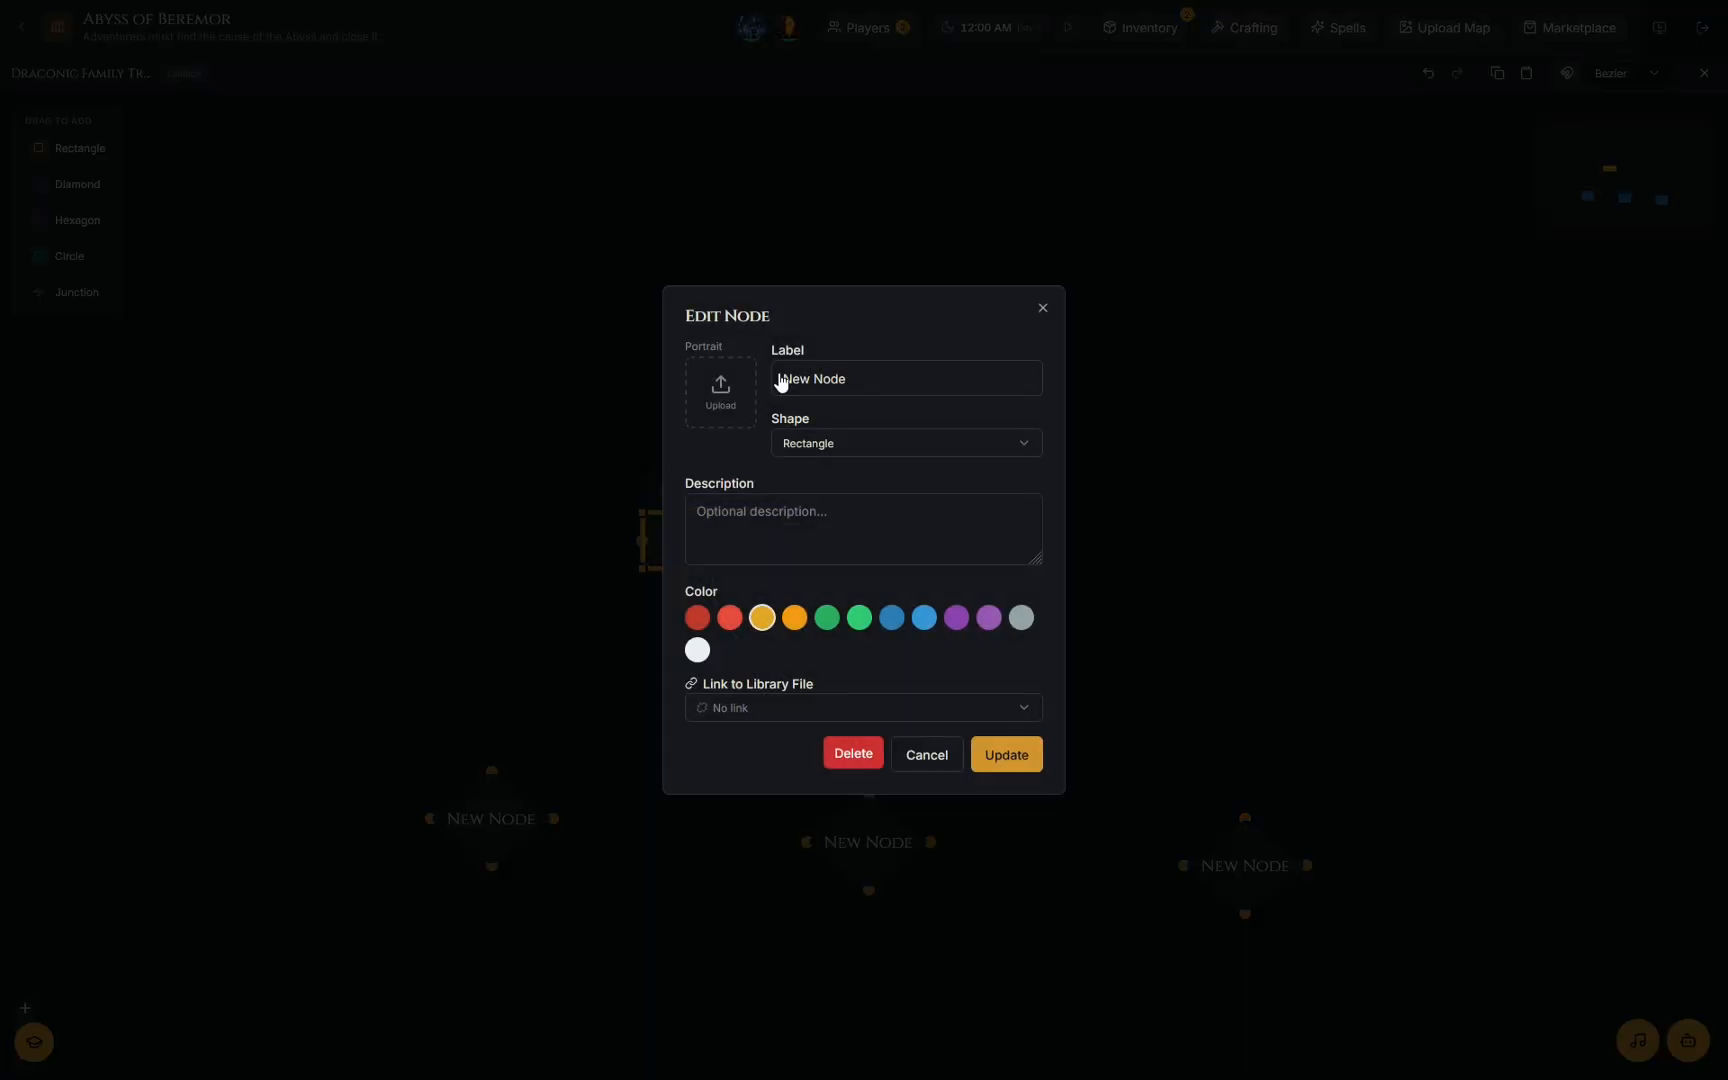
{"action": "left_click", "coordinate": [772, 710]}
{"action": "scroll", "coordinate": [821, 767], "scroll_direction": "down", "scroll_amount": 1}
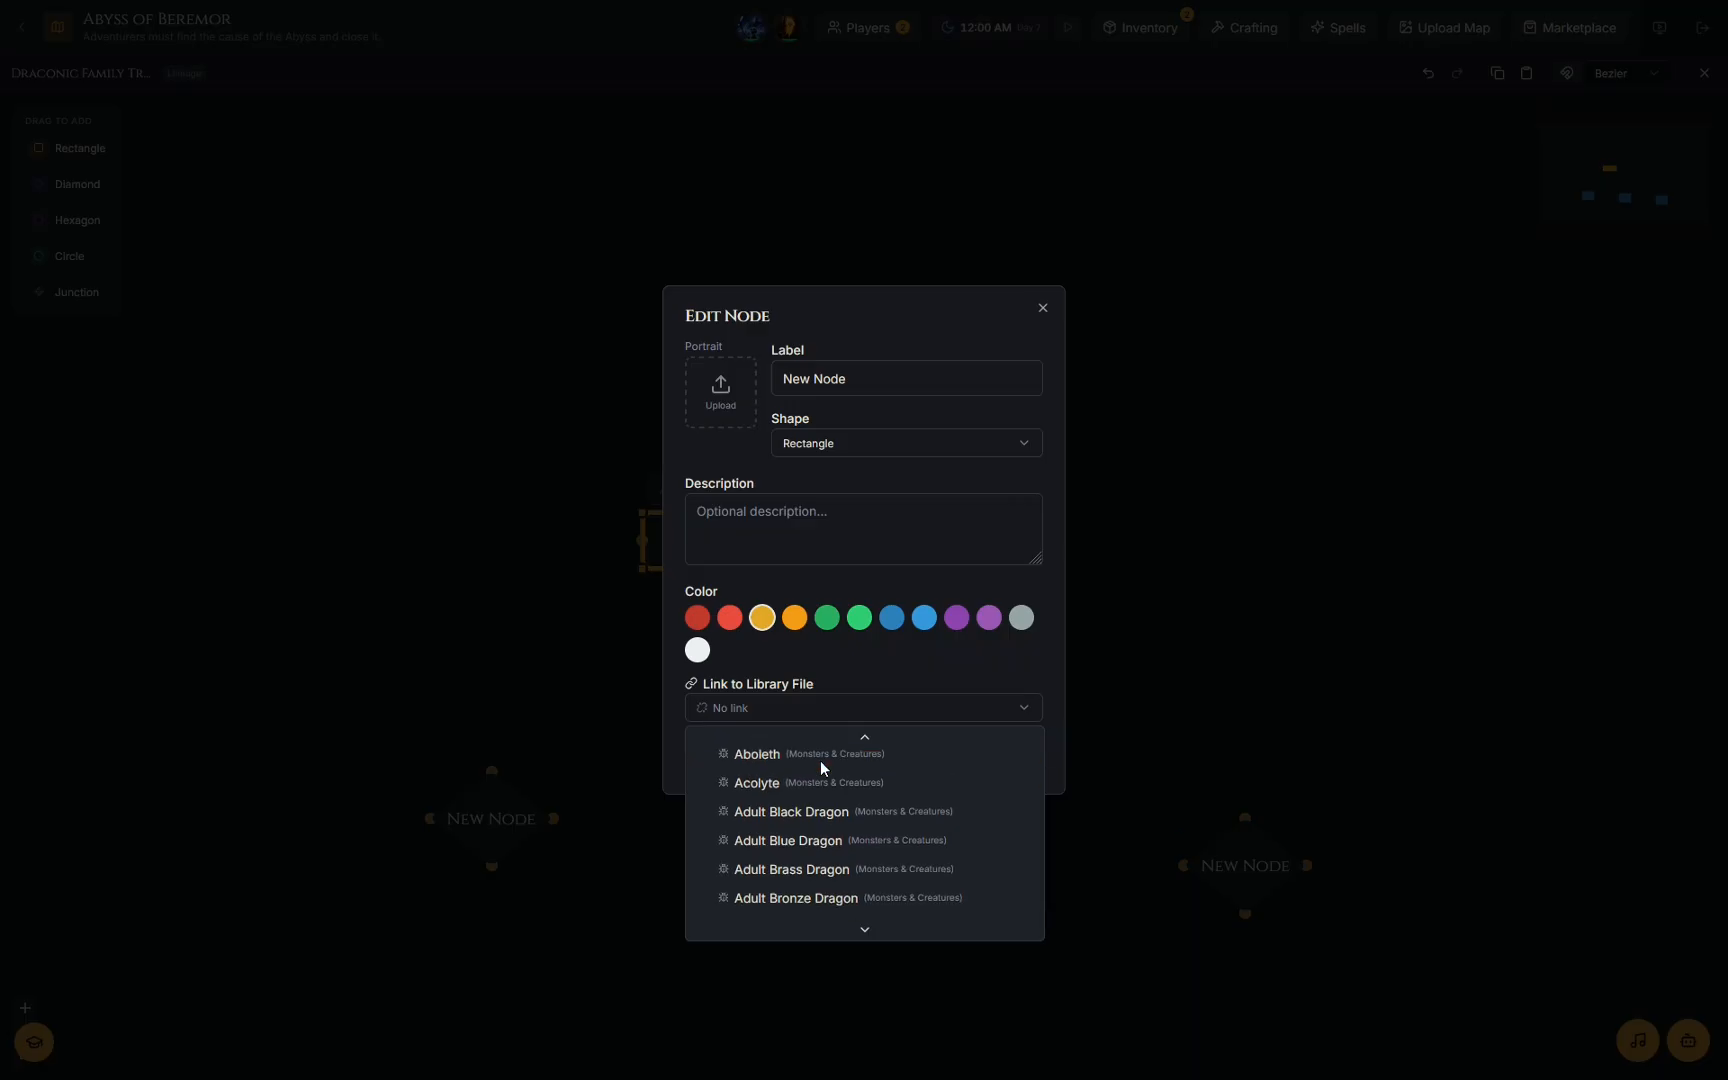
{"action": "scroll", "coordinate": [821, 767], "scroll_direction": "down", "scroll_amount": 5}
{"action": "scroll", "coordinate": [827, 765], "scroll_direction": "up", "scroll_amount": 5}
{"action": "left_click", "coordinate": [806, 697]}
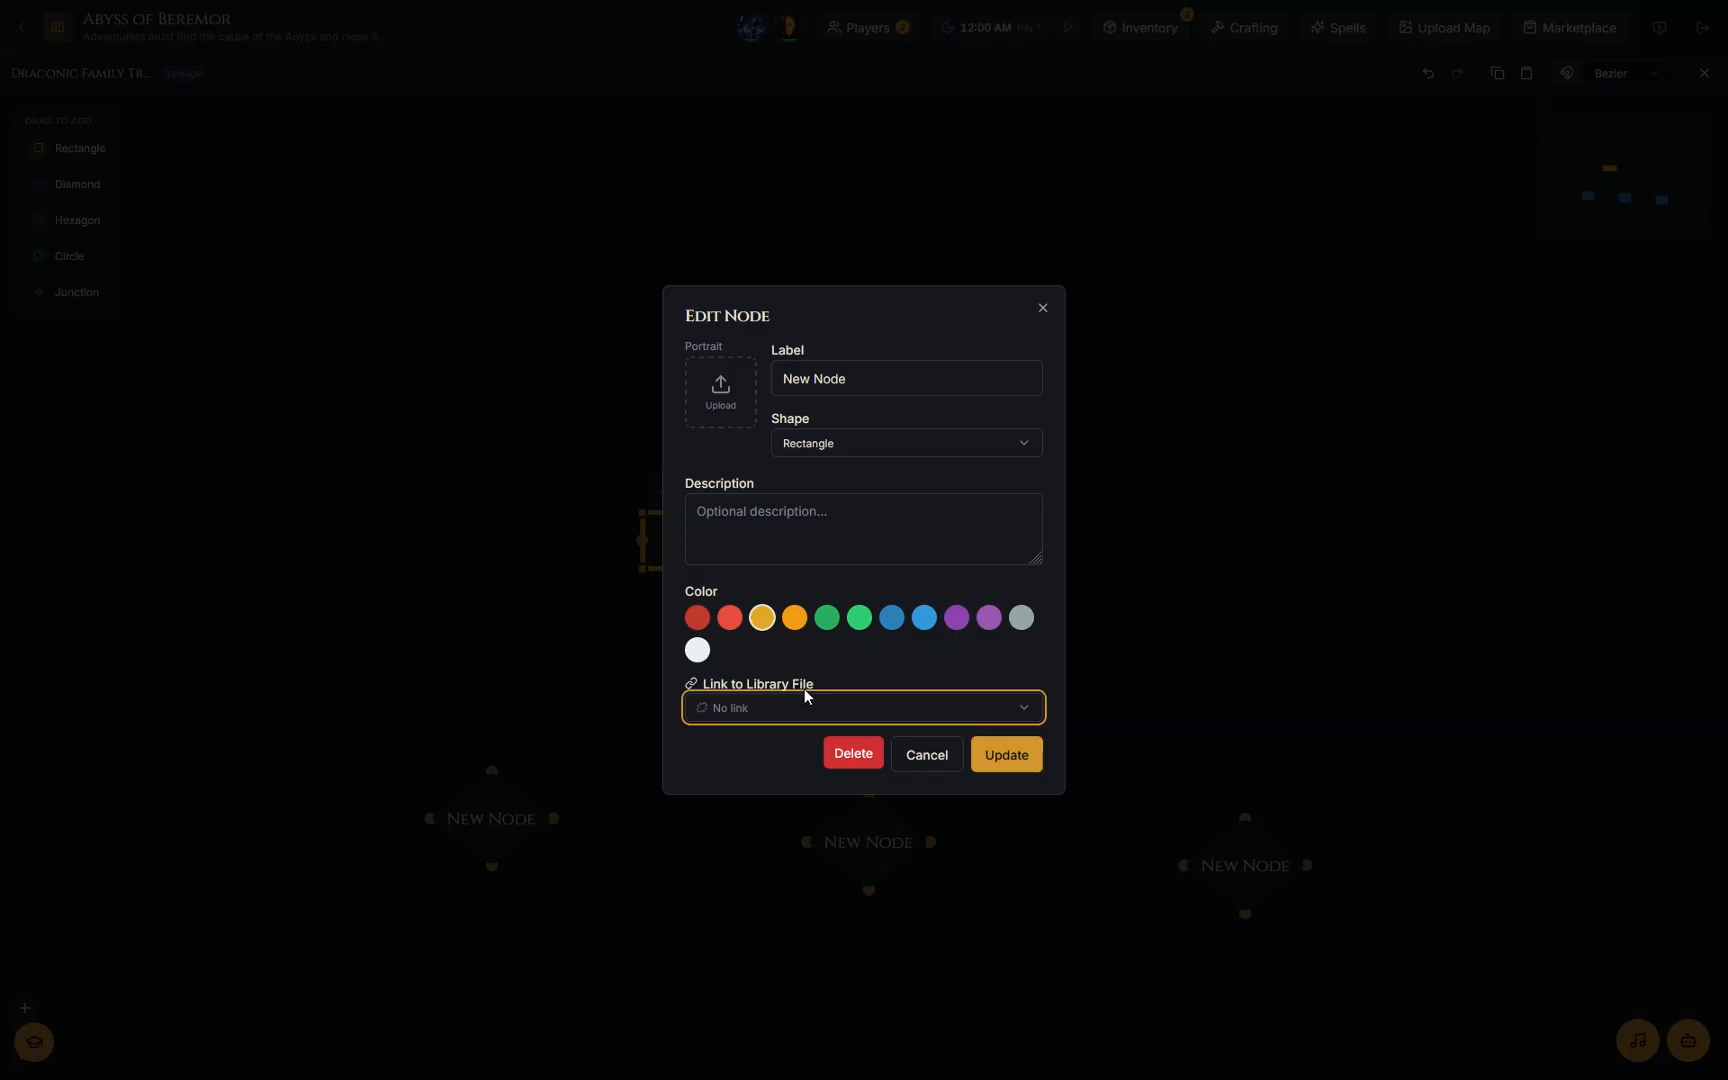
{"action": "left_click", "coordinate": [806, 700]}
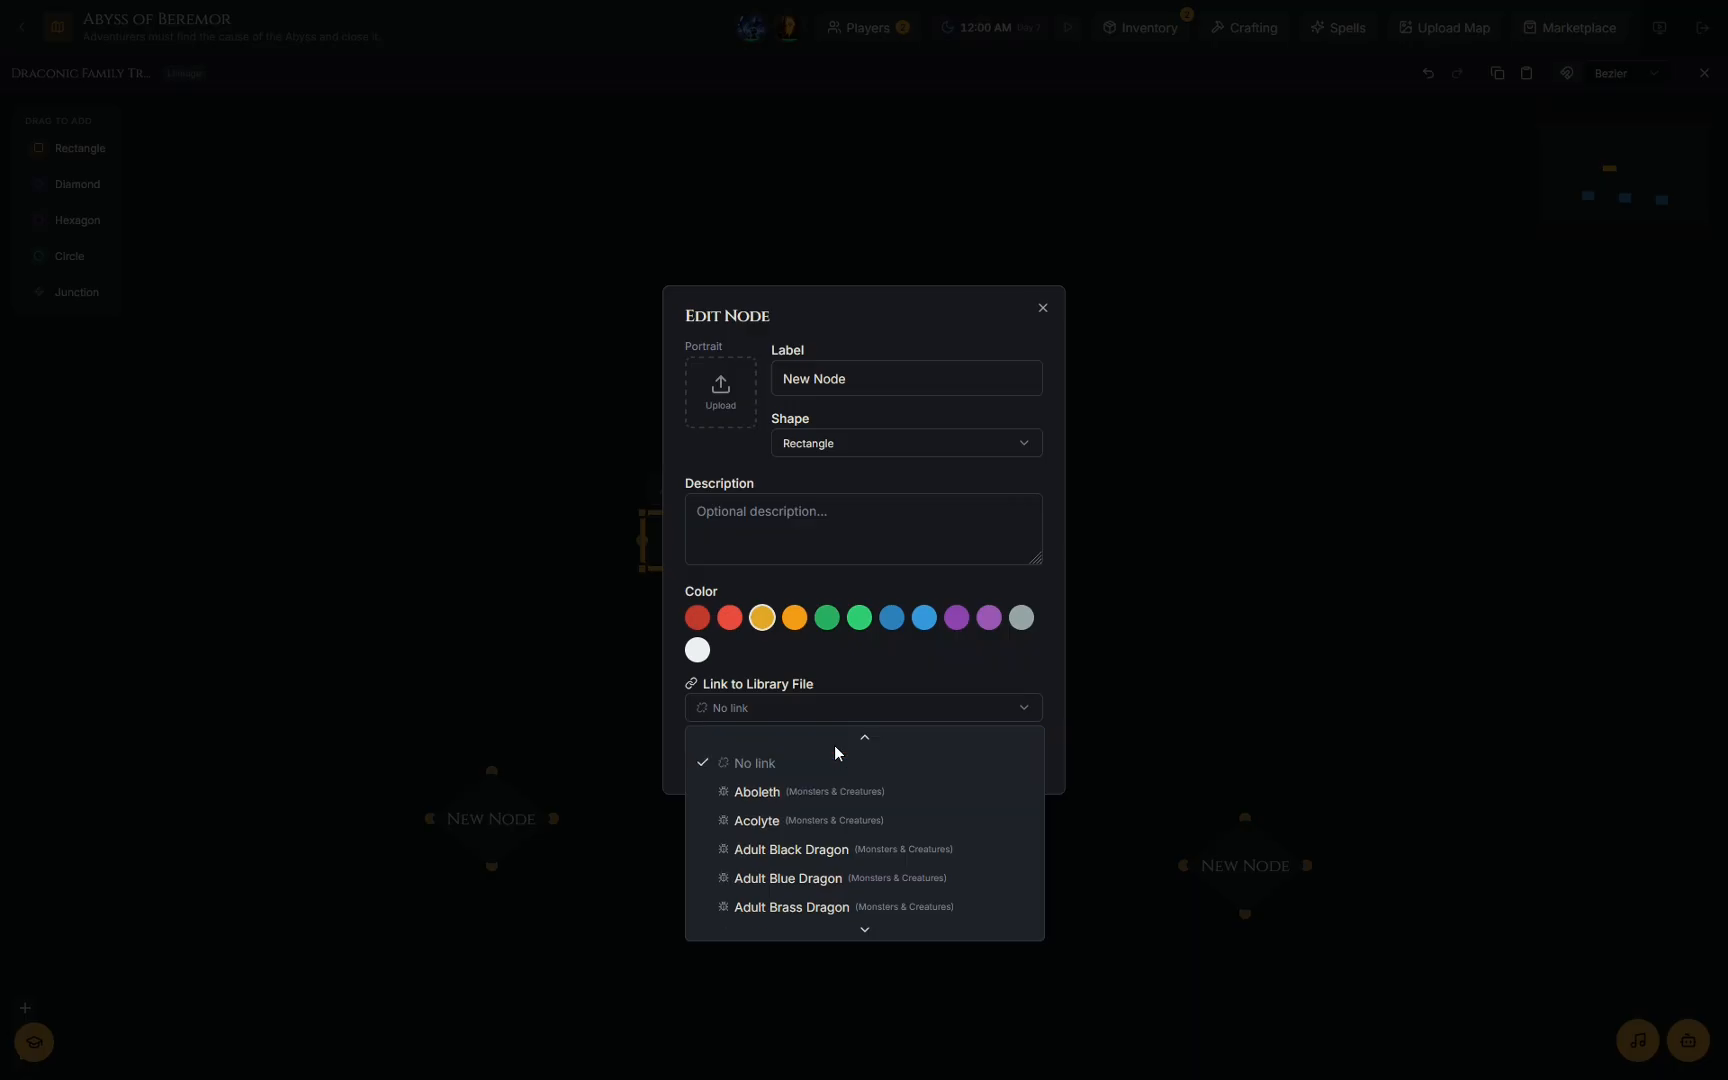
{"action": "scroll", "coordinate": [836, 755], "scroll_direction": "down", "scroll_amount": 4}
{"action": "scroll", "coordinate": [838, 752], "scroll_direction": "up", "scroll_amount": 5}
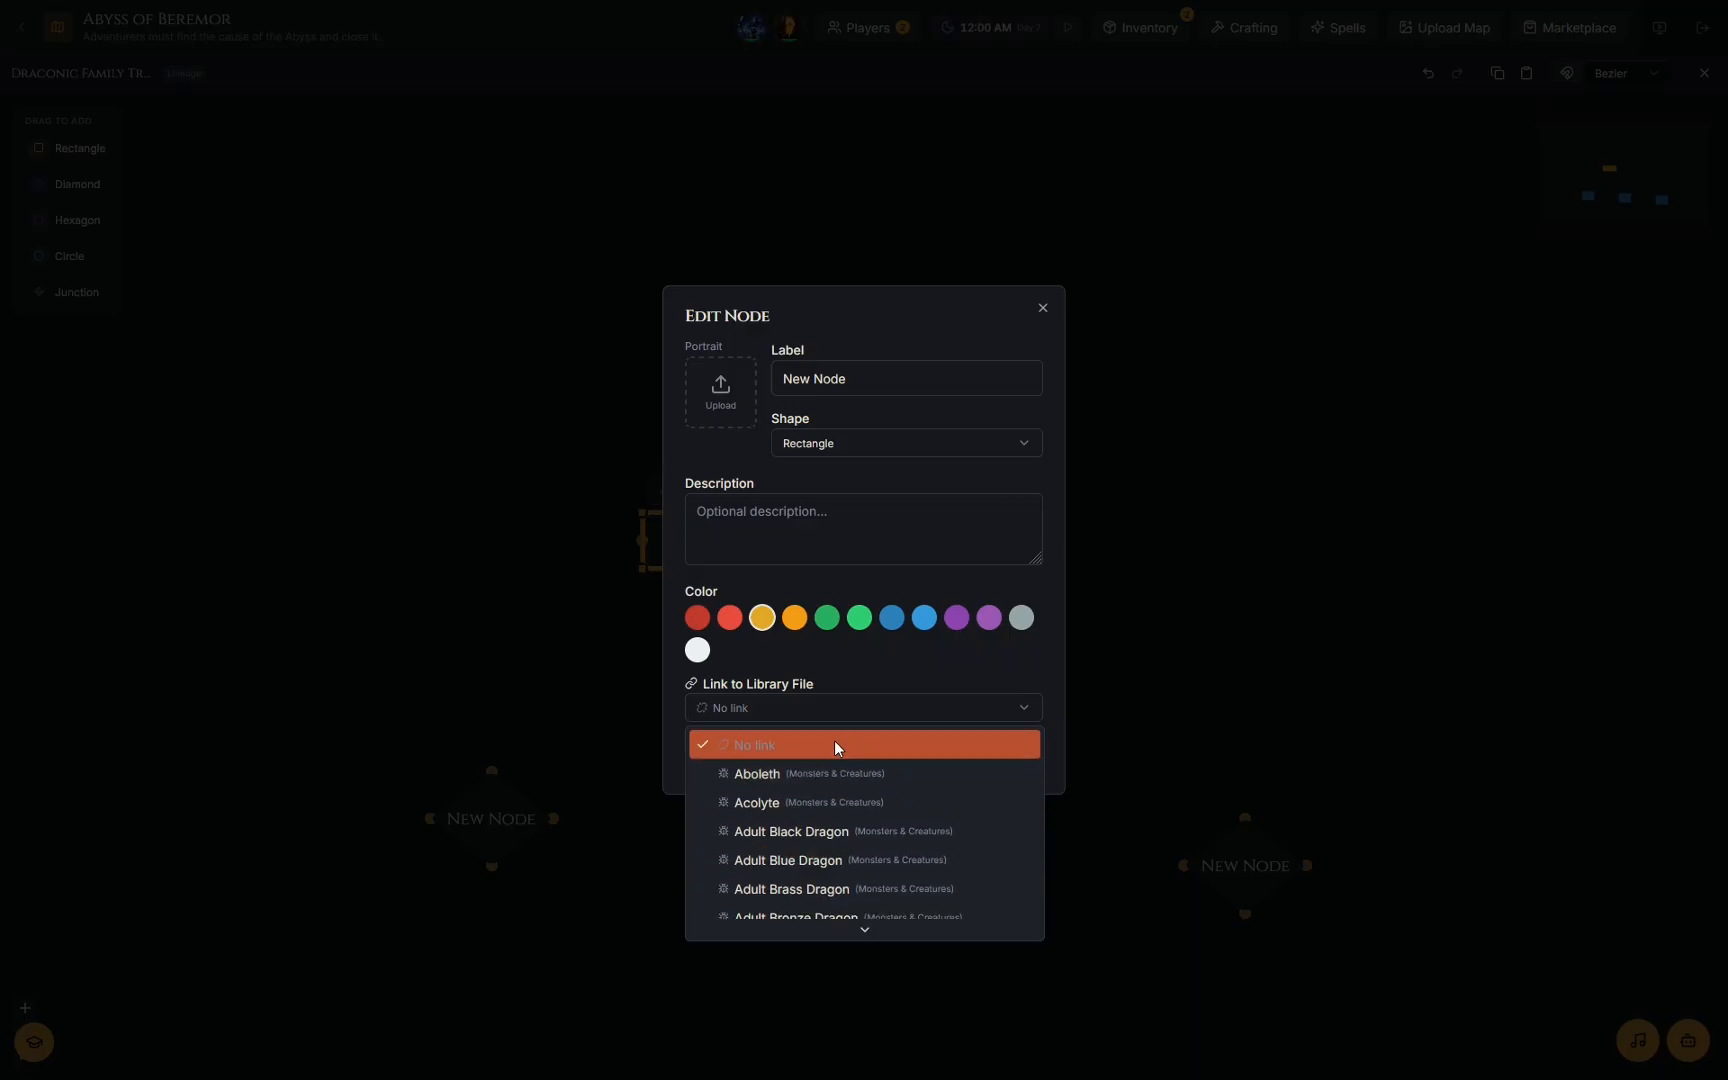
Link the rectangle node to the Camel monster, update the node, and view the linked stat block before closing it.
{"action": "scroll", "coordinate": [845, 800], "scroll_direction": "down", "scroll_amount": 10}
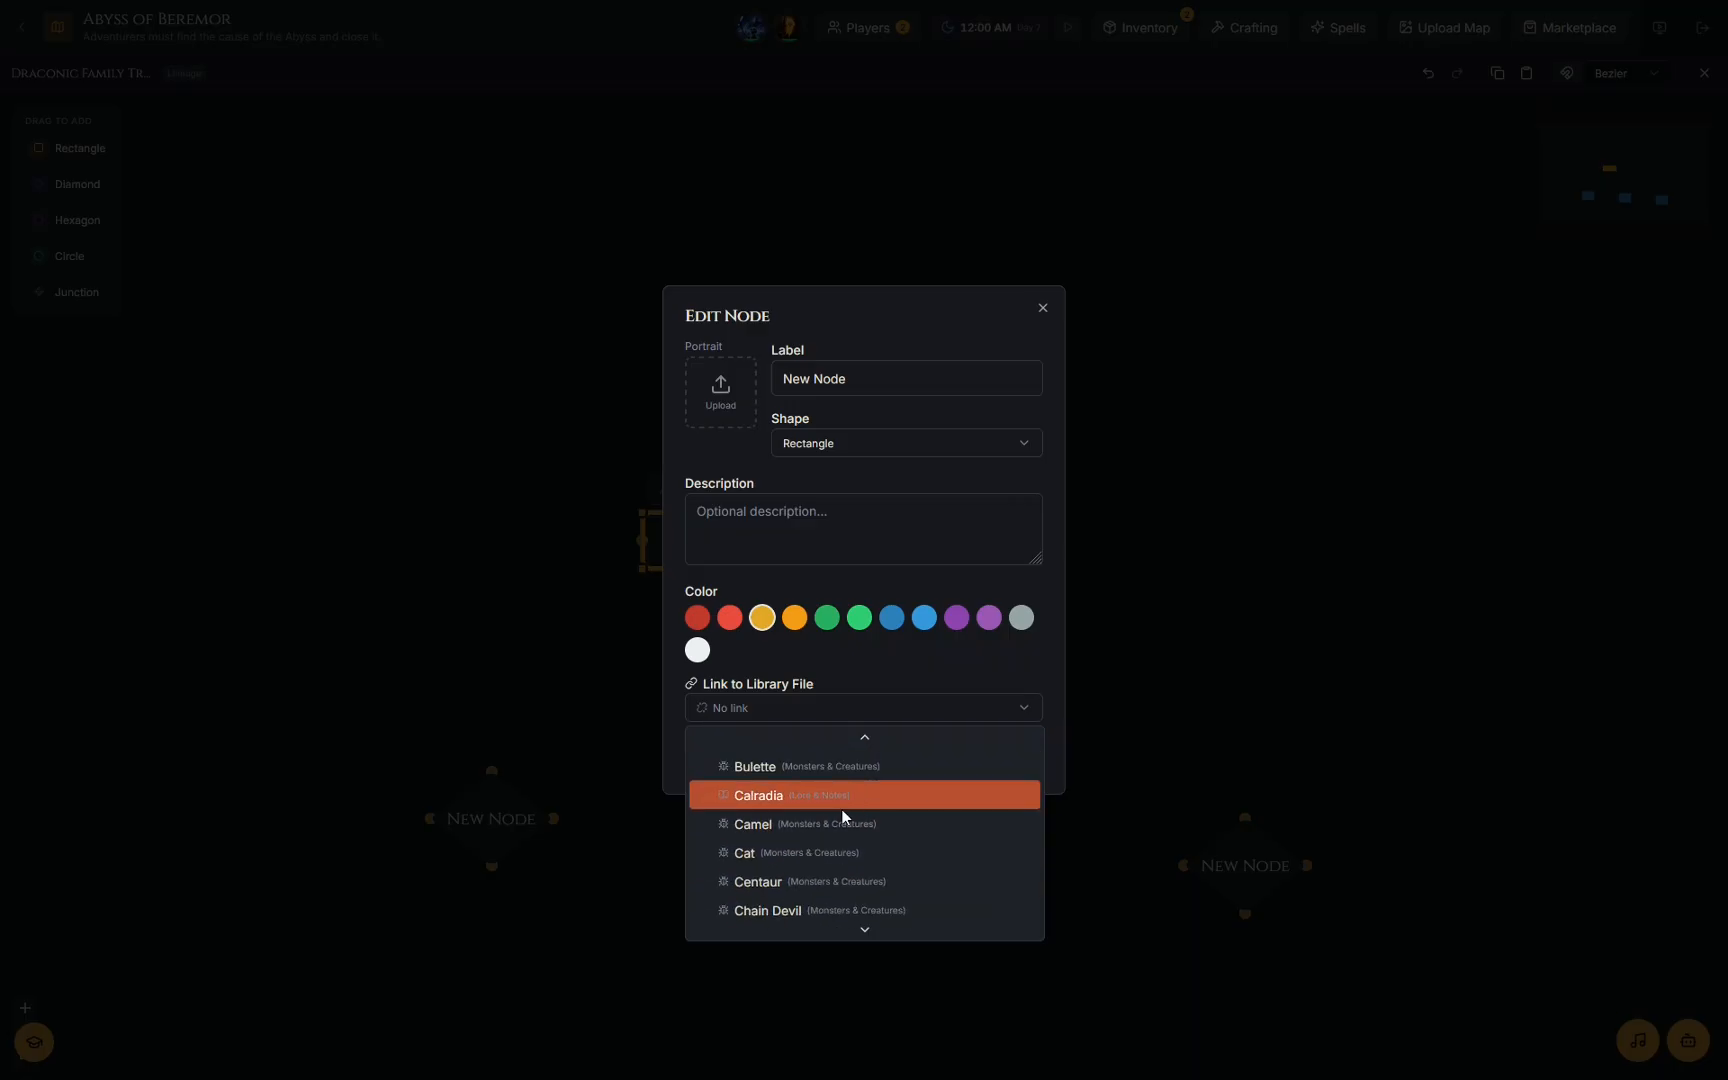
{"action": "left_click", "coordinate": [828, 826]}
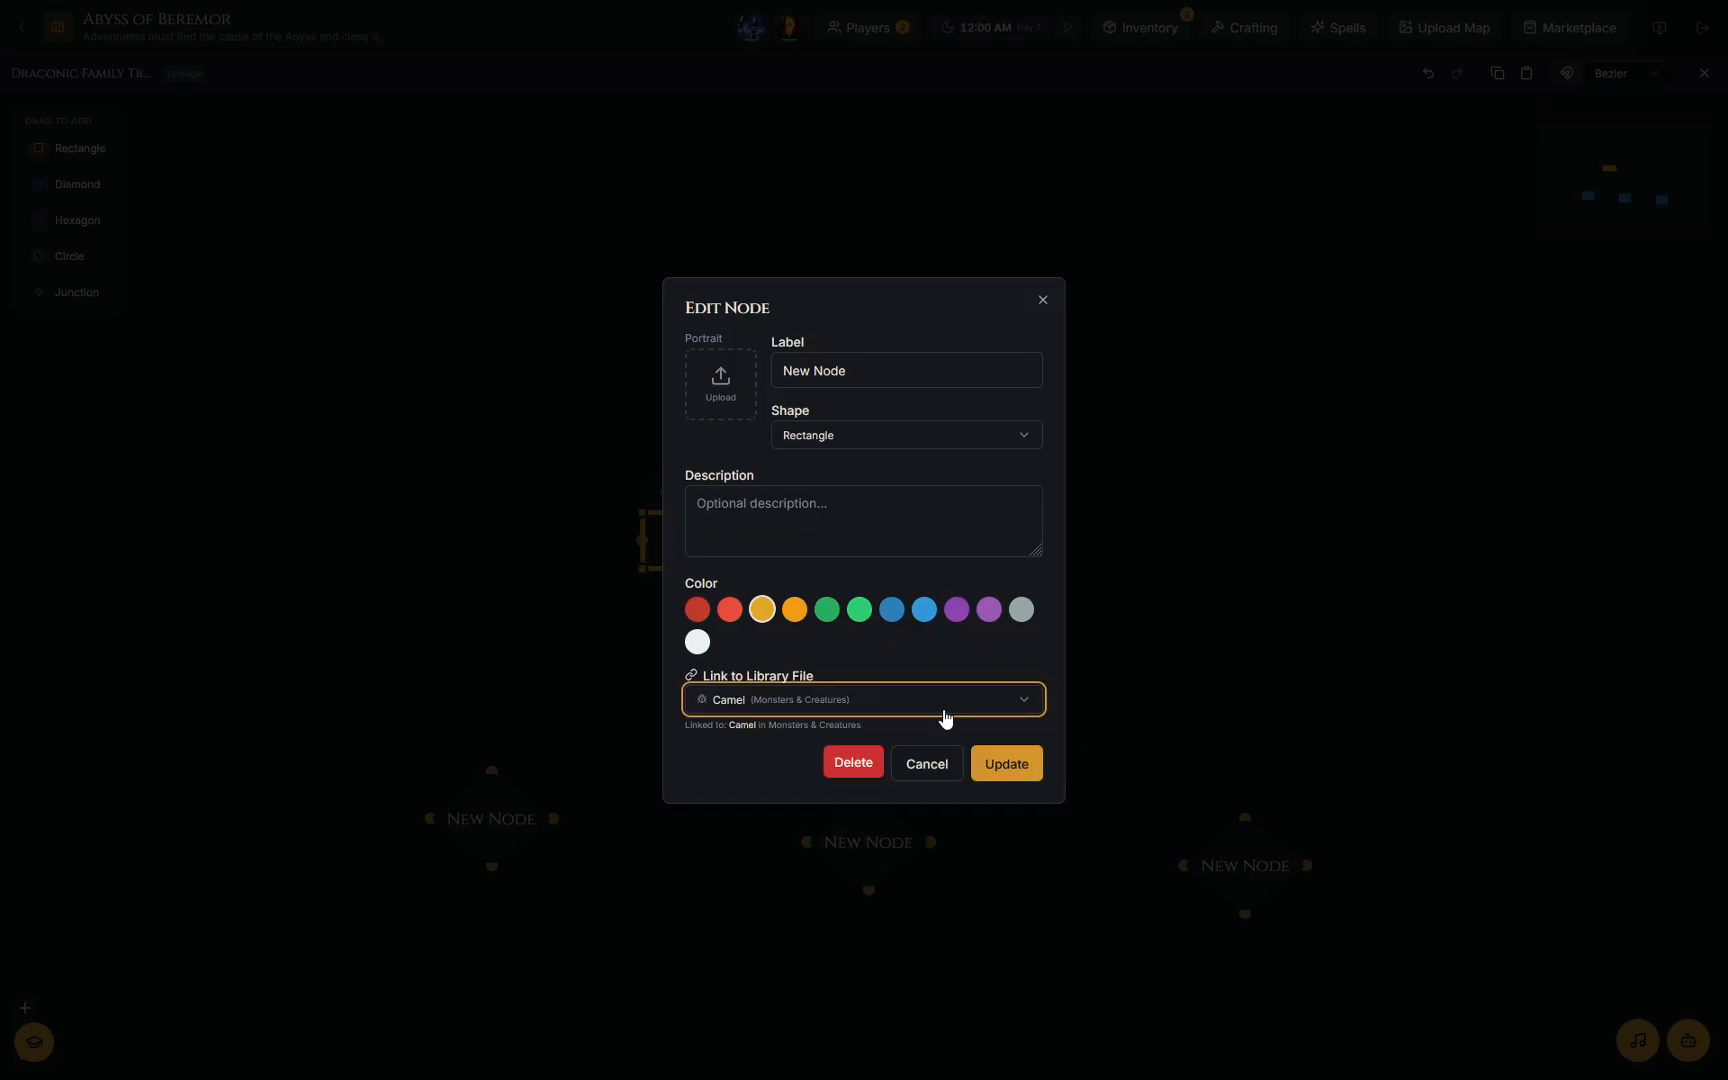
{"action": "left_click", "coordinate": [1012, 778]}
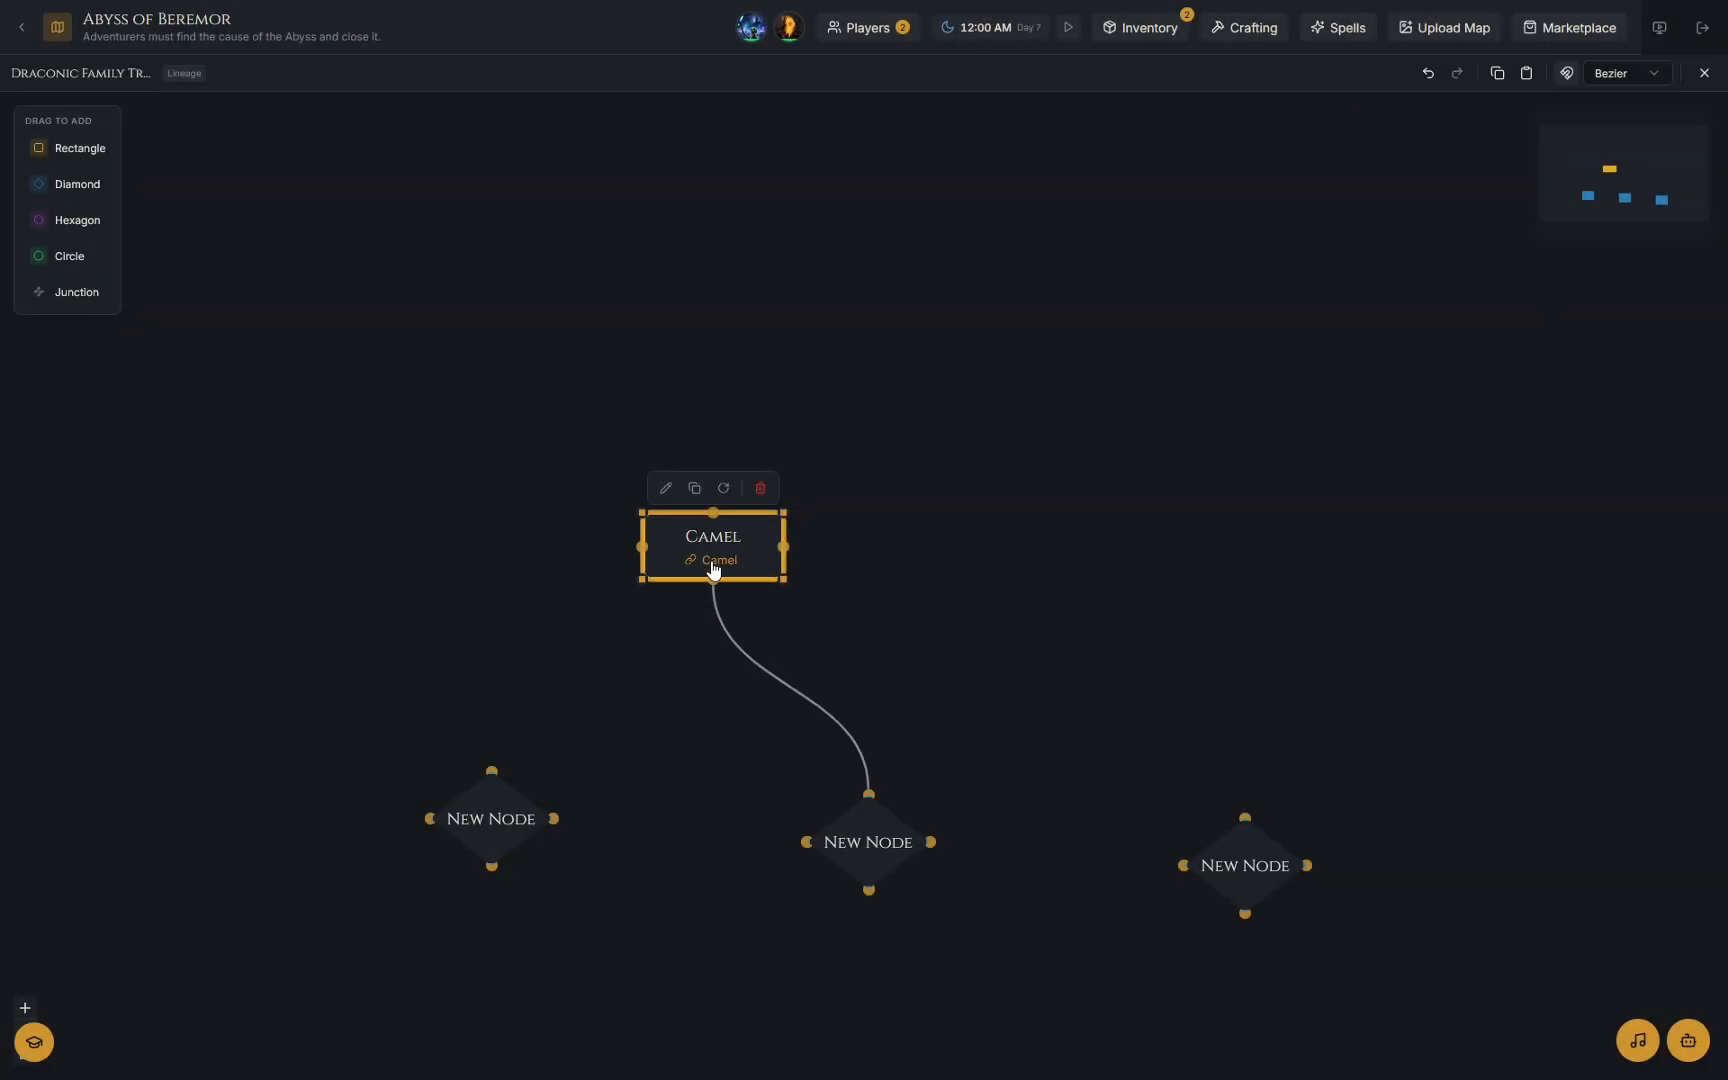
{"action": "left_click", "coordinate": [714, 566]}
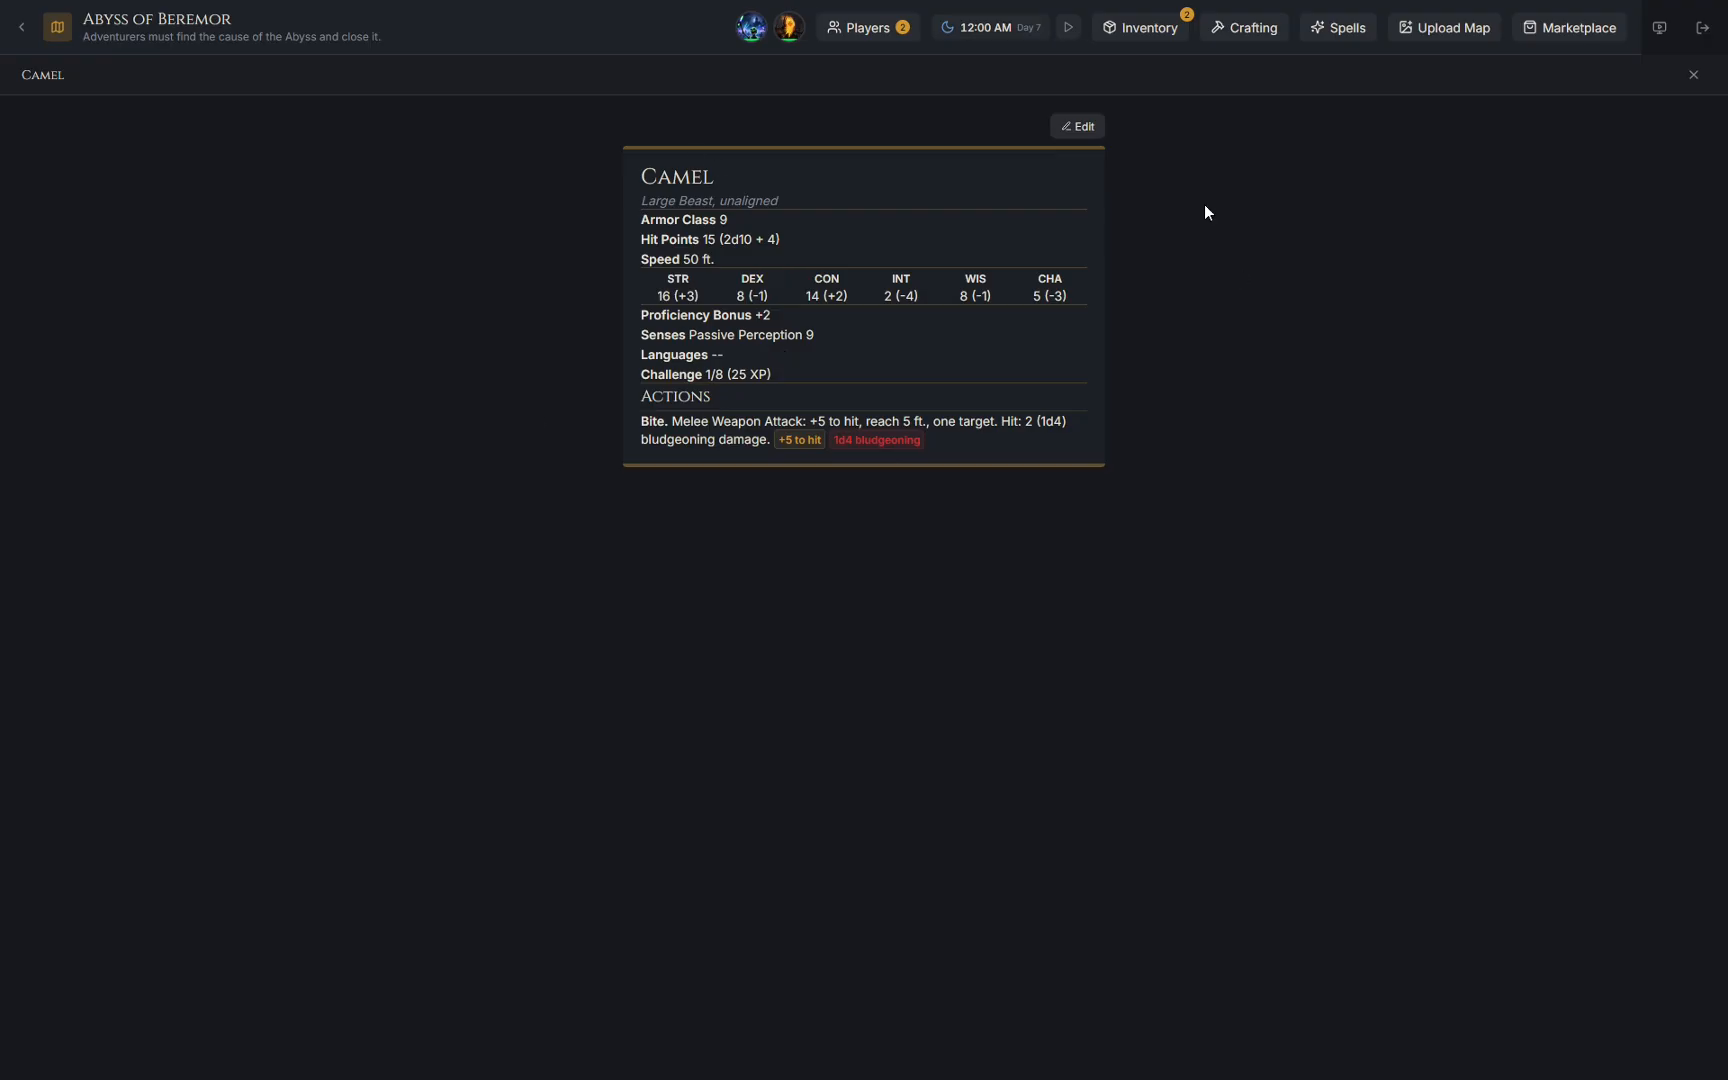
{"action": "left_click", "coordinate": [1692, 78]}
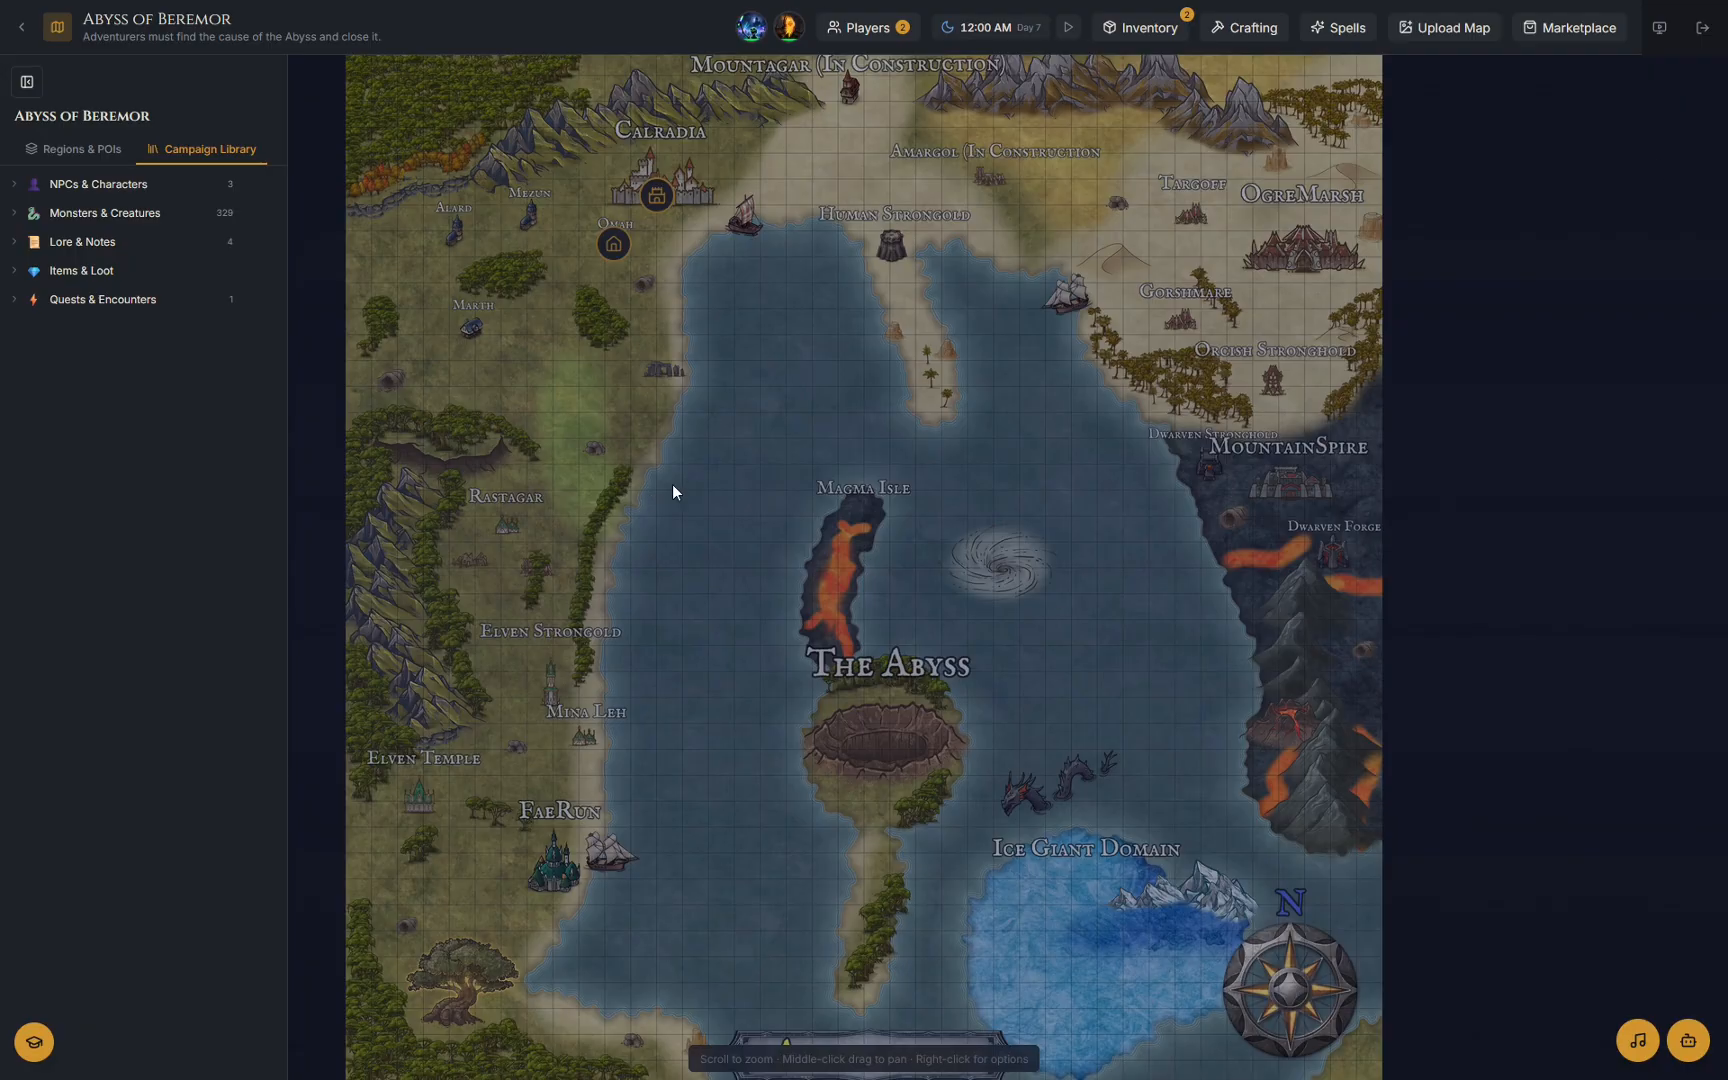
Add a new item to Items & Loot, look over its blank form and close it.
{"action": "left_click", "coordinate": [205, 268]}
{"action": "left_click", "coordinate": [271, 270]}
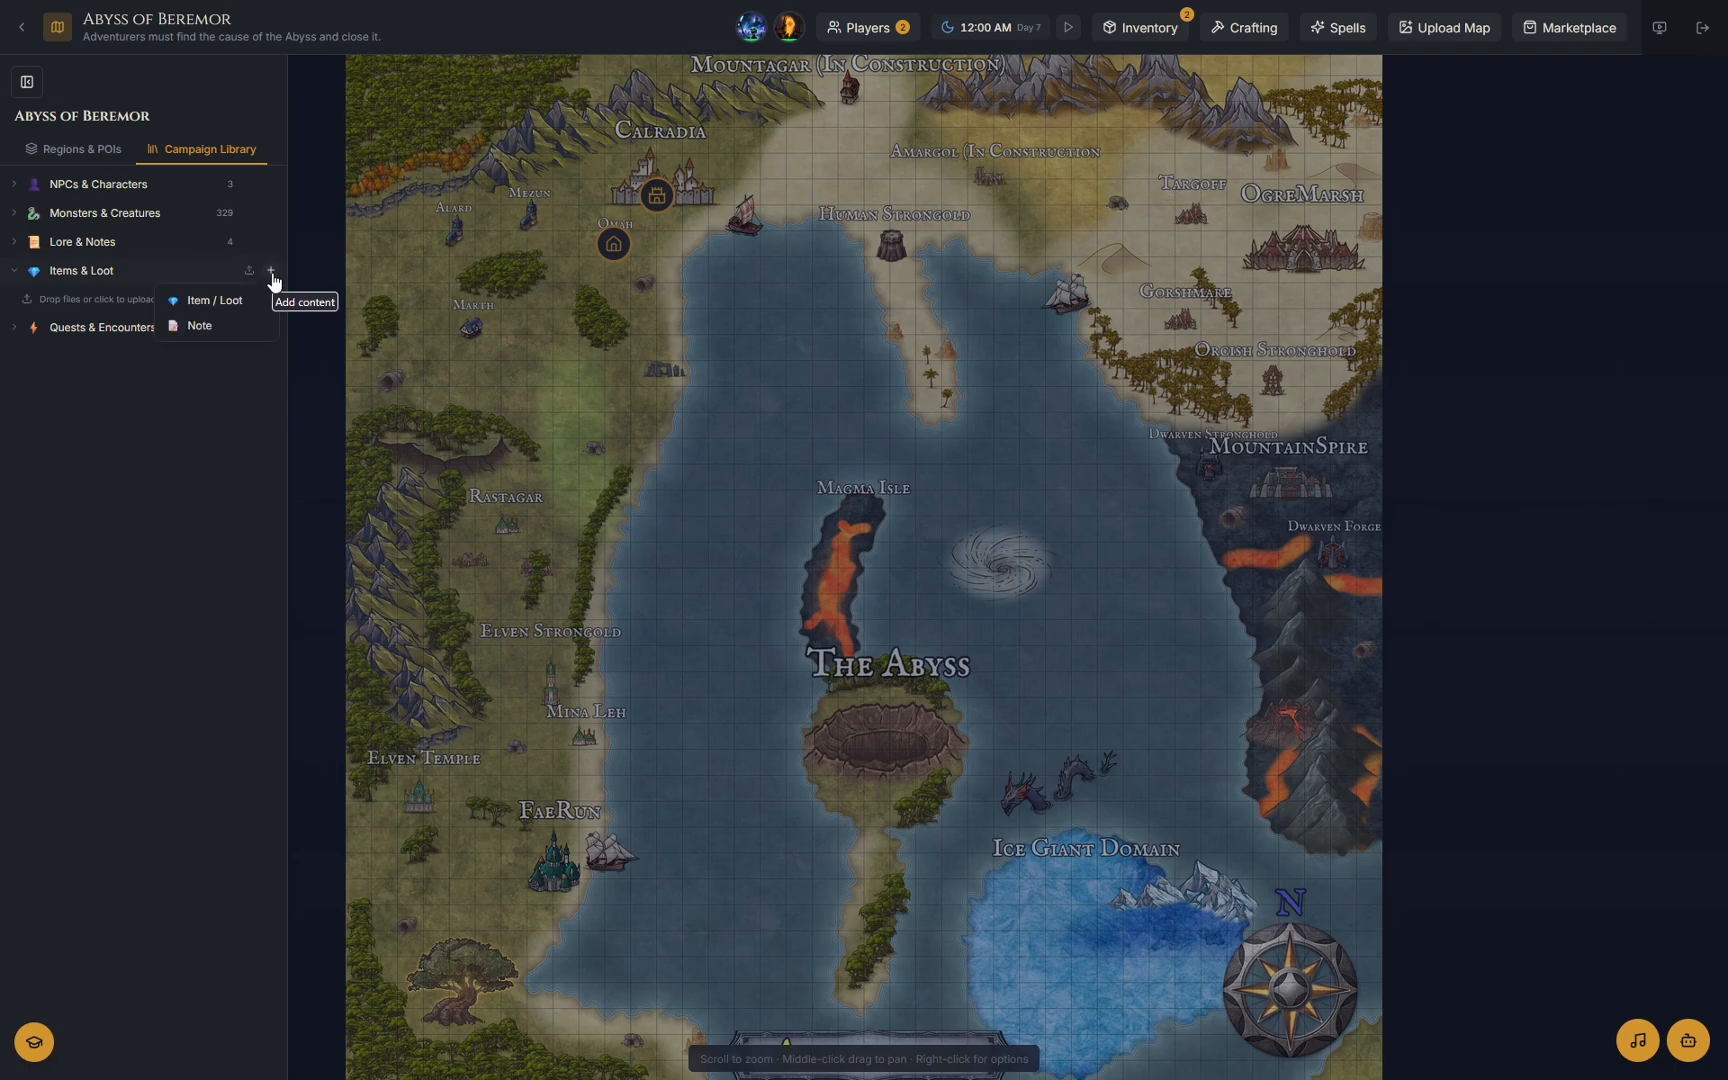
{"action": "left_click", "coordinate": [247, 306]}
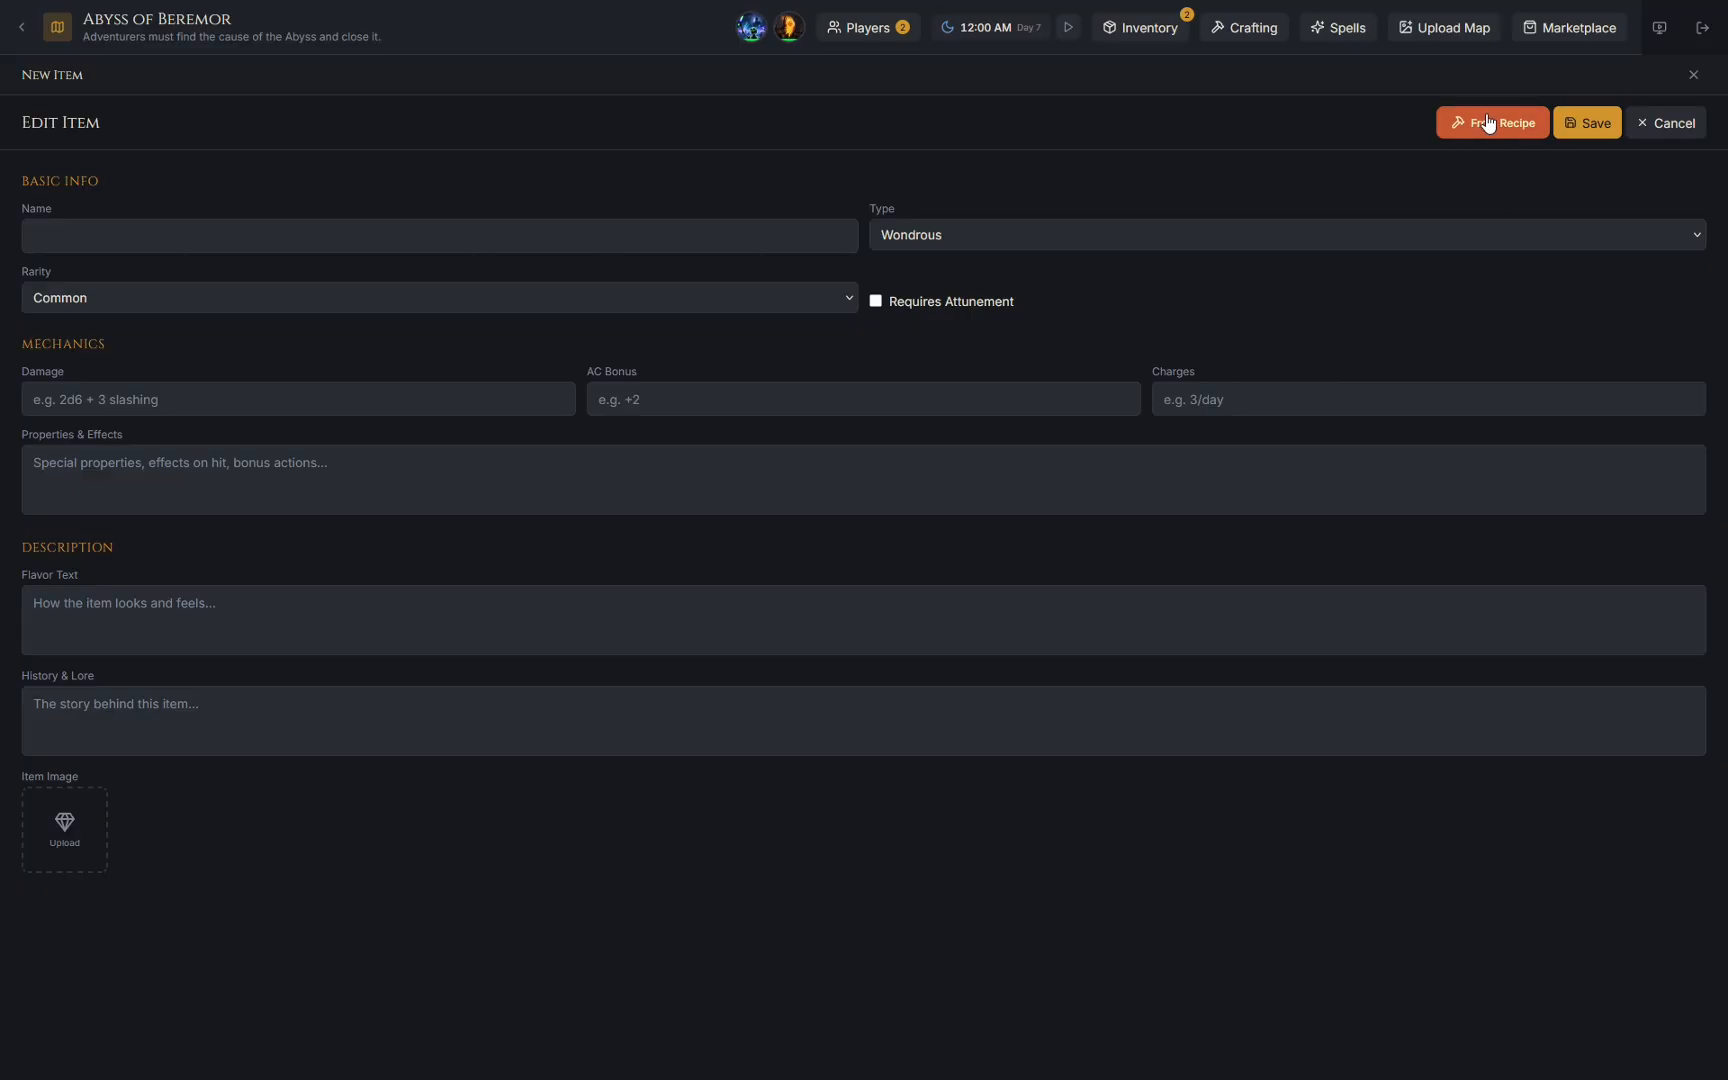
{"action": "left_click", "coordinate": [1690, 85]}
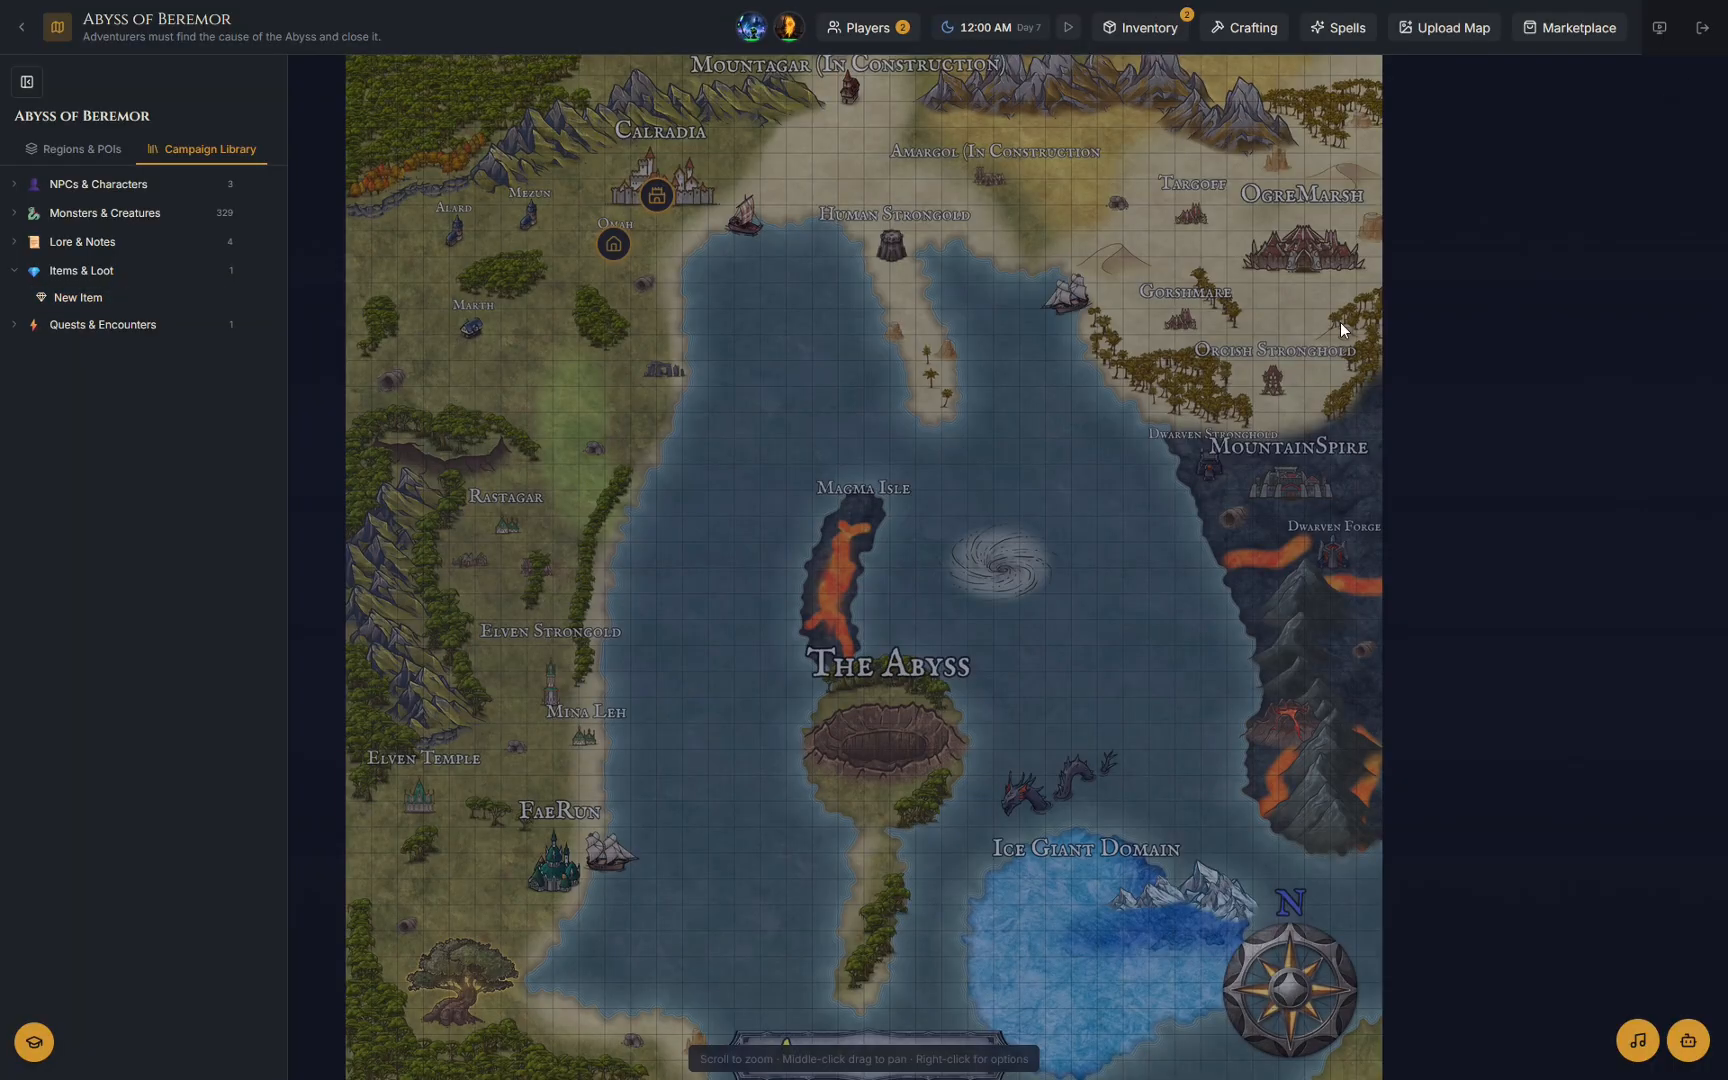
{"action": "left_click", "coordinate": [269, 270]}
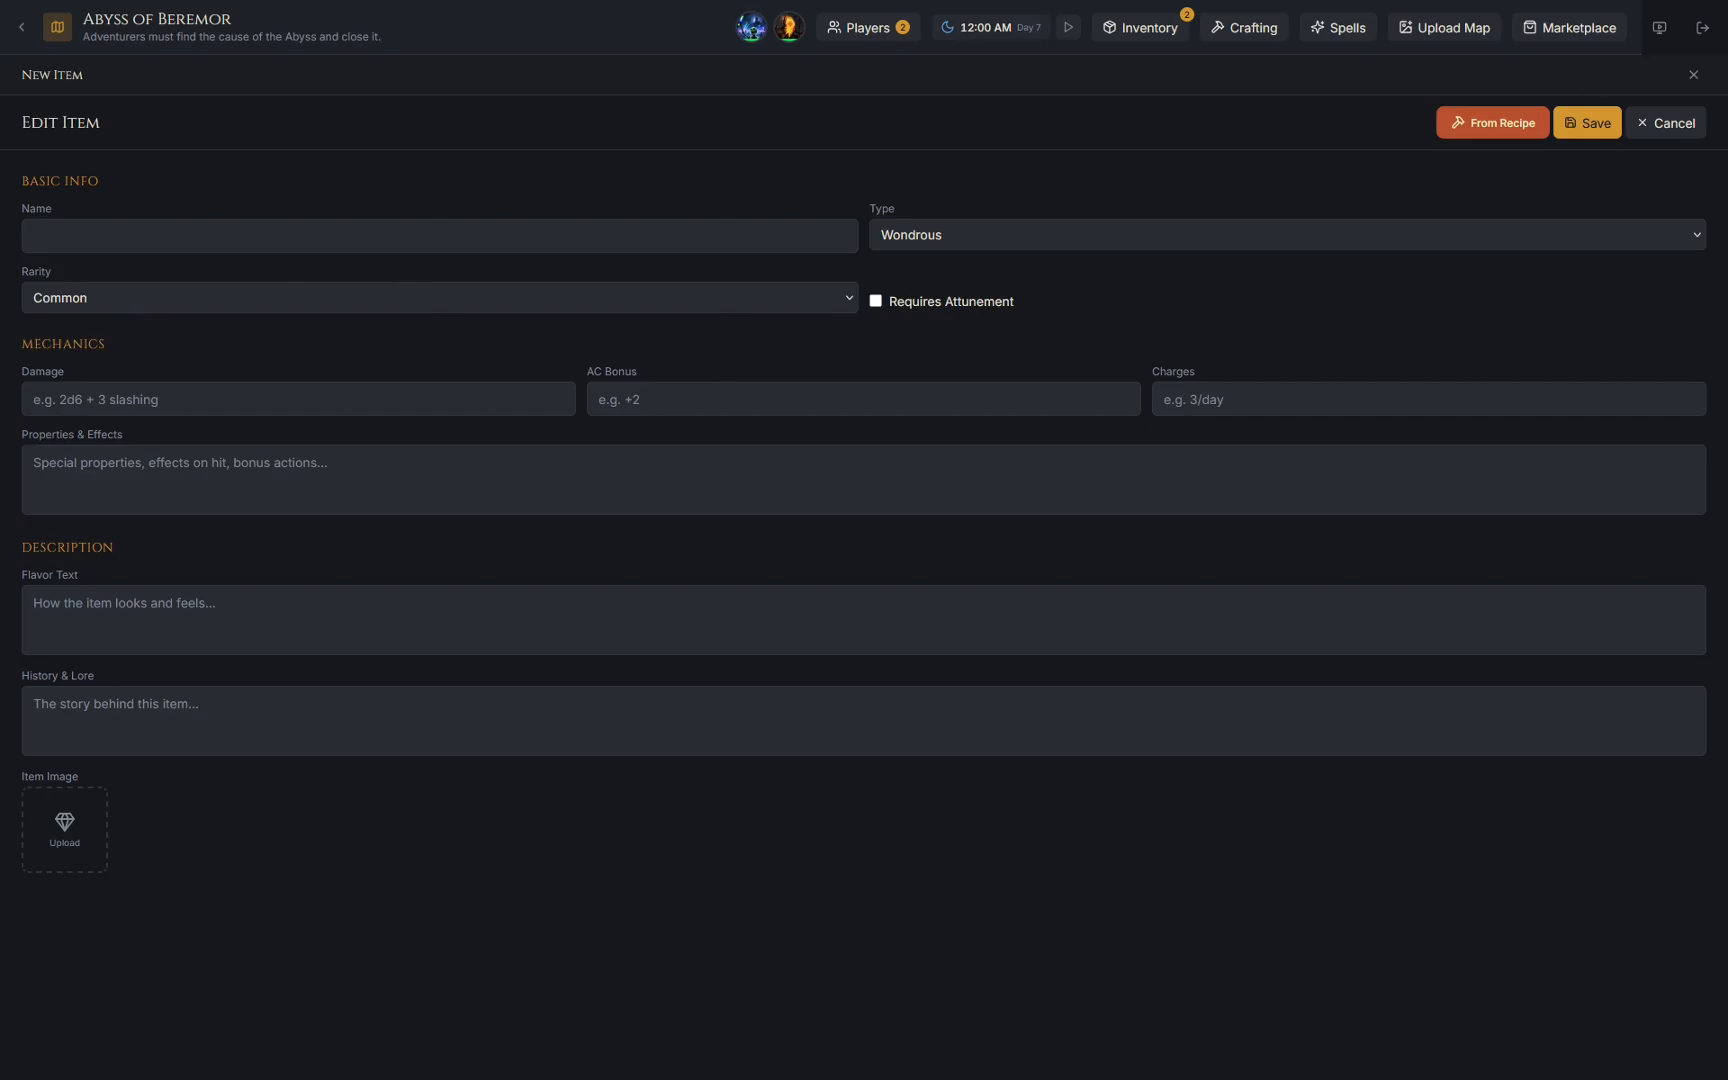
{"action": "left_click", "coordinate": [1690, 78]}
Open the Flynns Request quest and read its summary, rewards and consequences.
{"action": "left_click", "coordinate": [141, 326]}
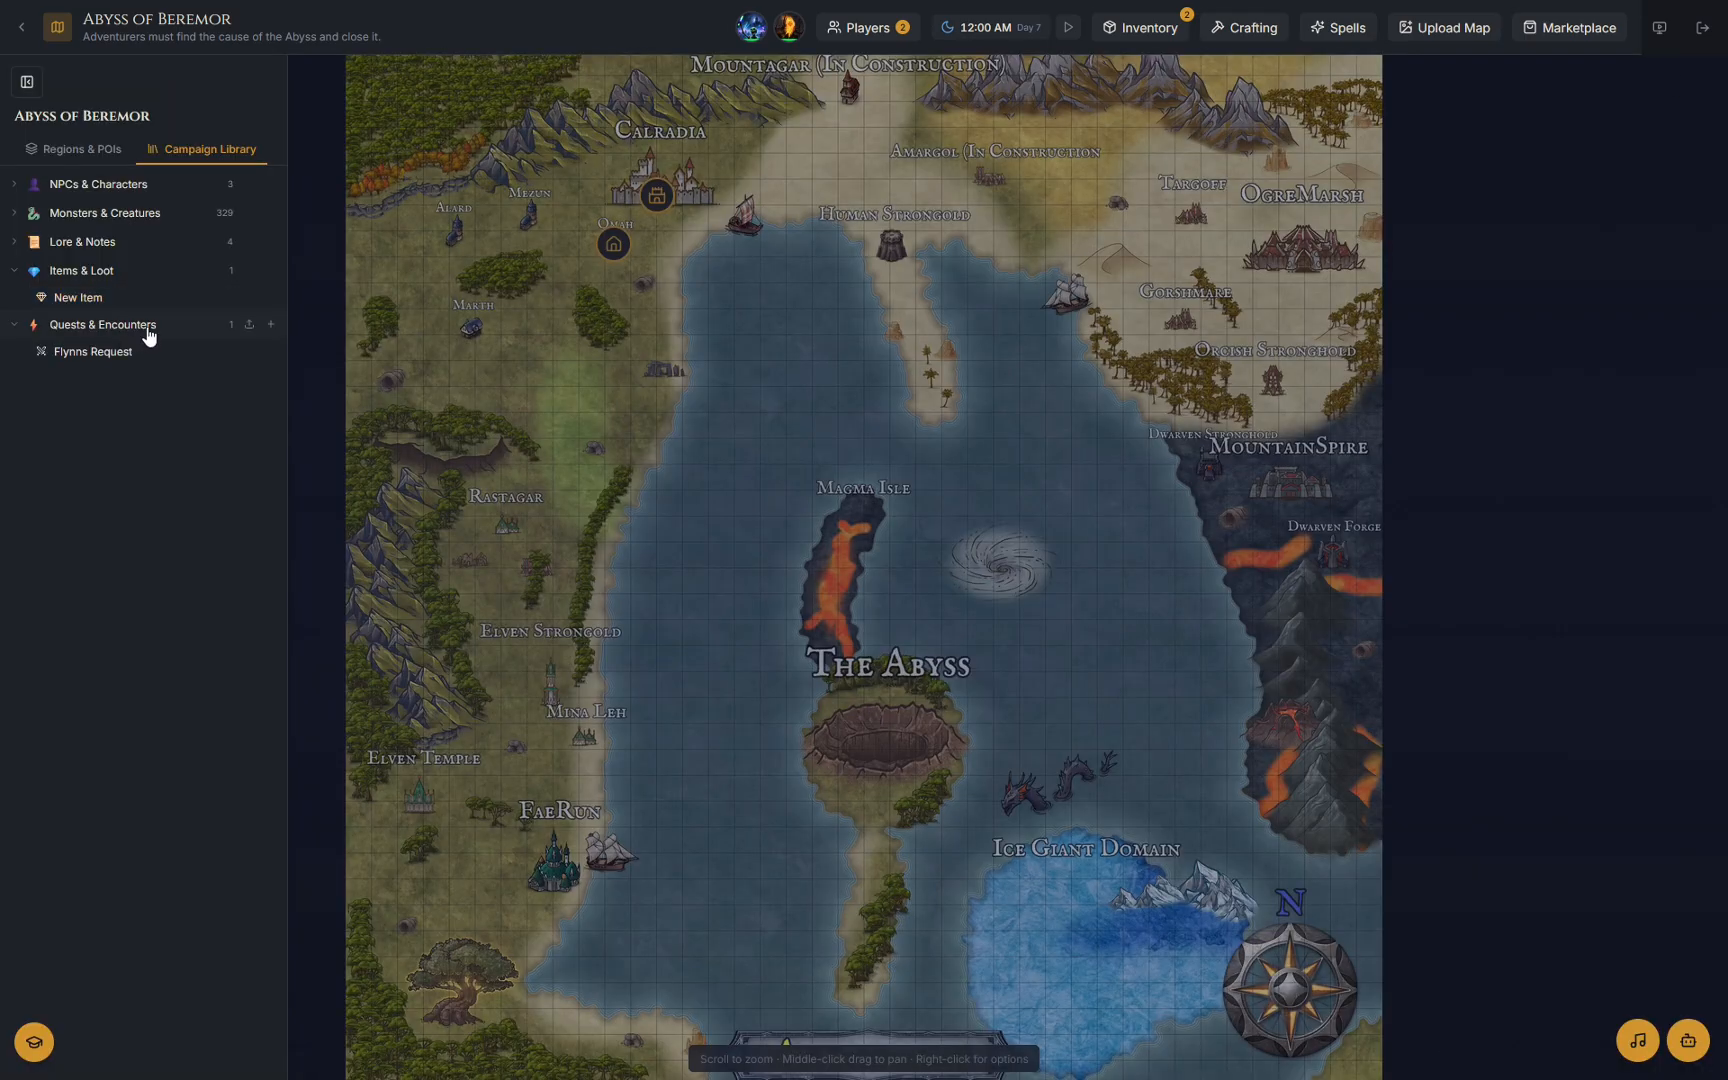
{"action": "left_click", "coordinate": [139, 351]}
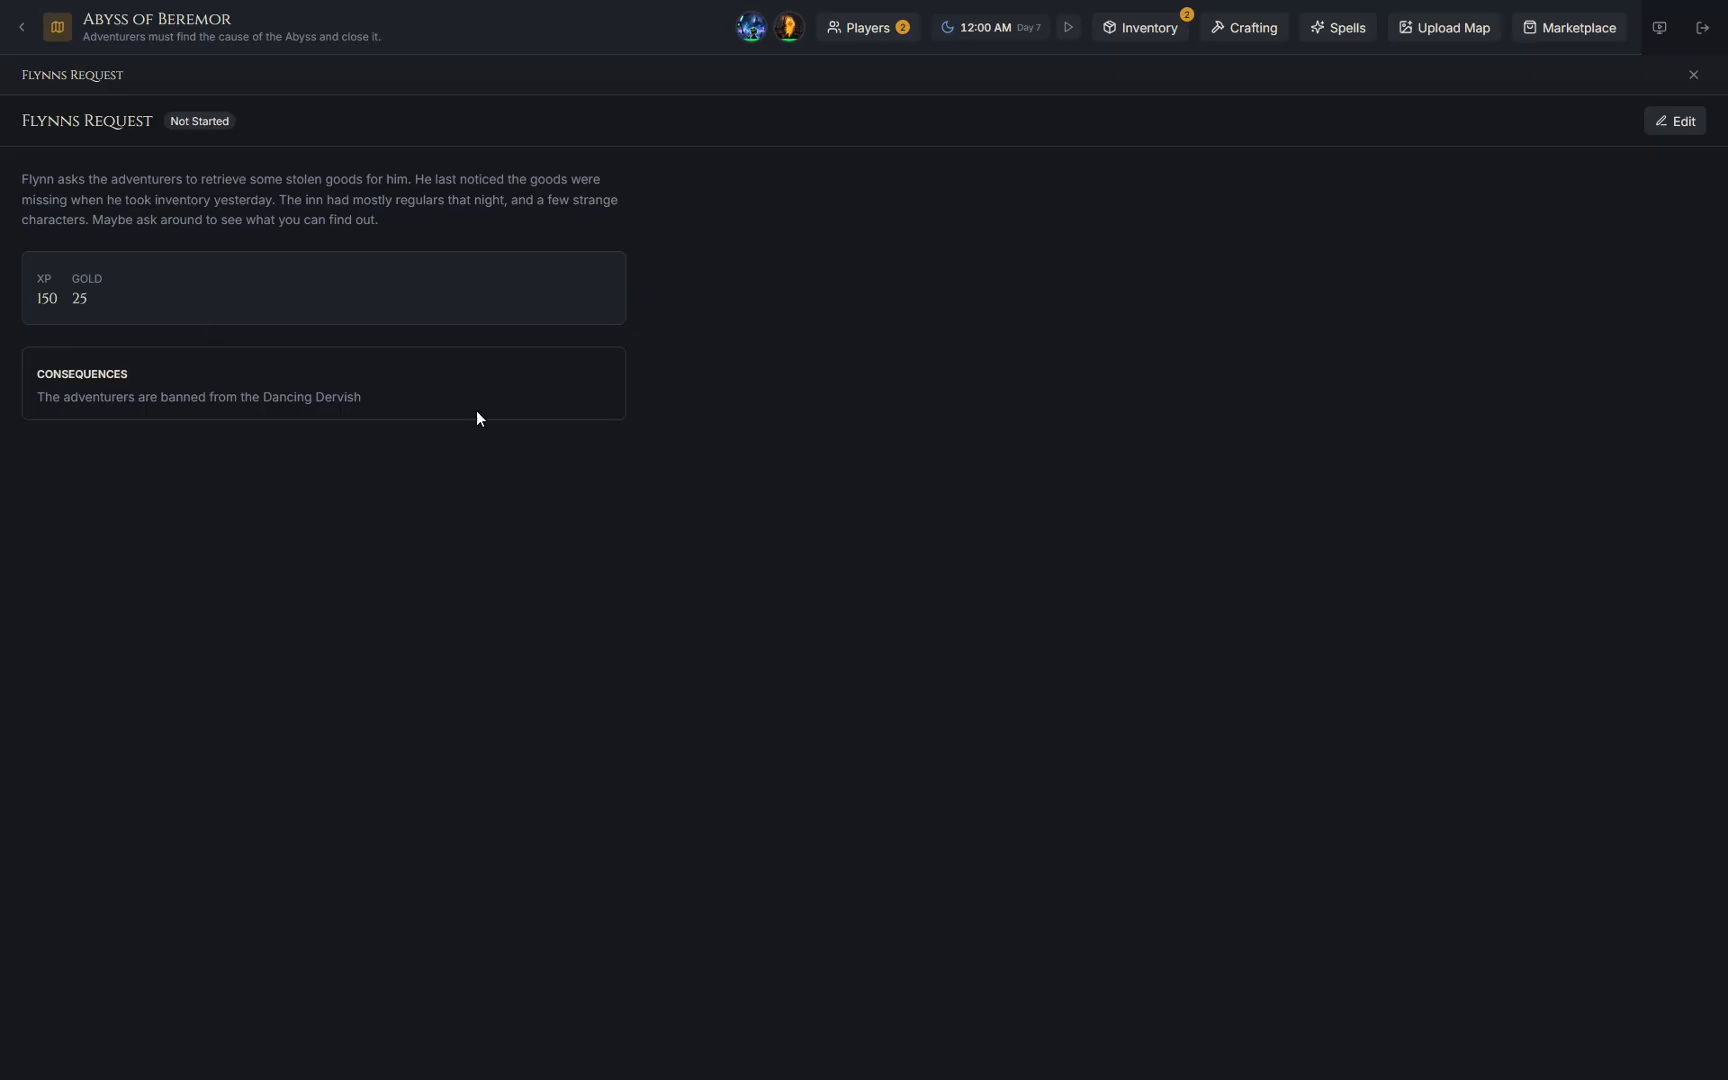
{"action": "left_click_drag", "start_coordinate": [477, 412], "coordinate": [138, 181]}
{"action": "left_click", "coordinate": [554, 252]}
{"action": "left_click_drag", "start_coordinate": [16, 396], "coordinate": [560, 394]}
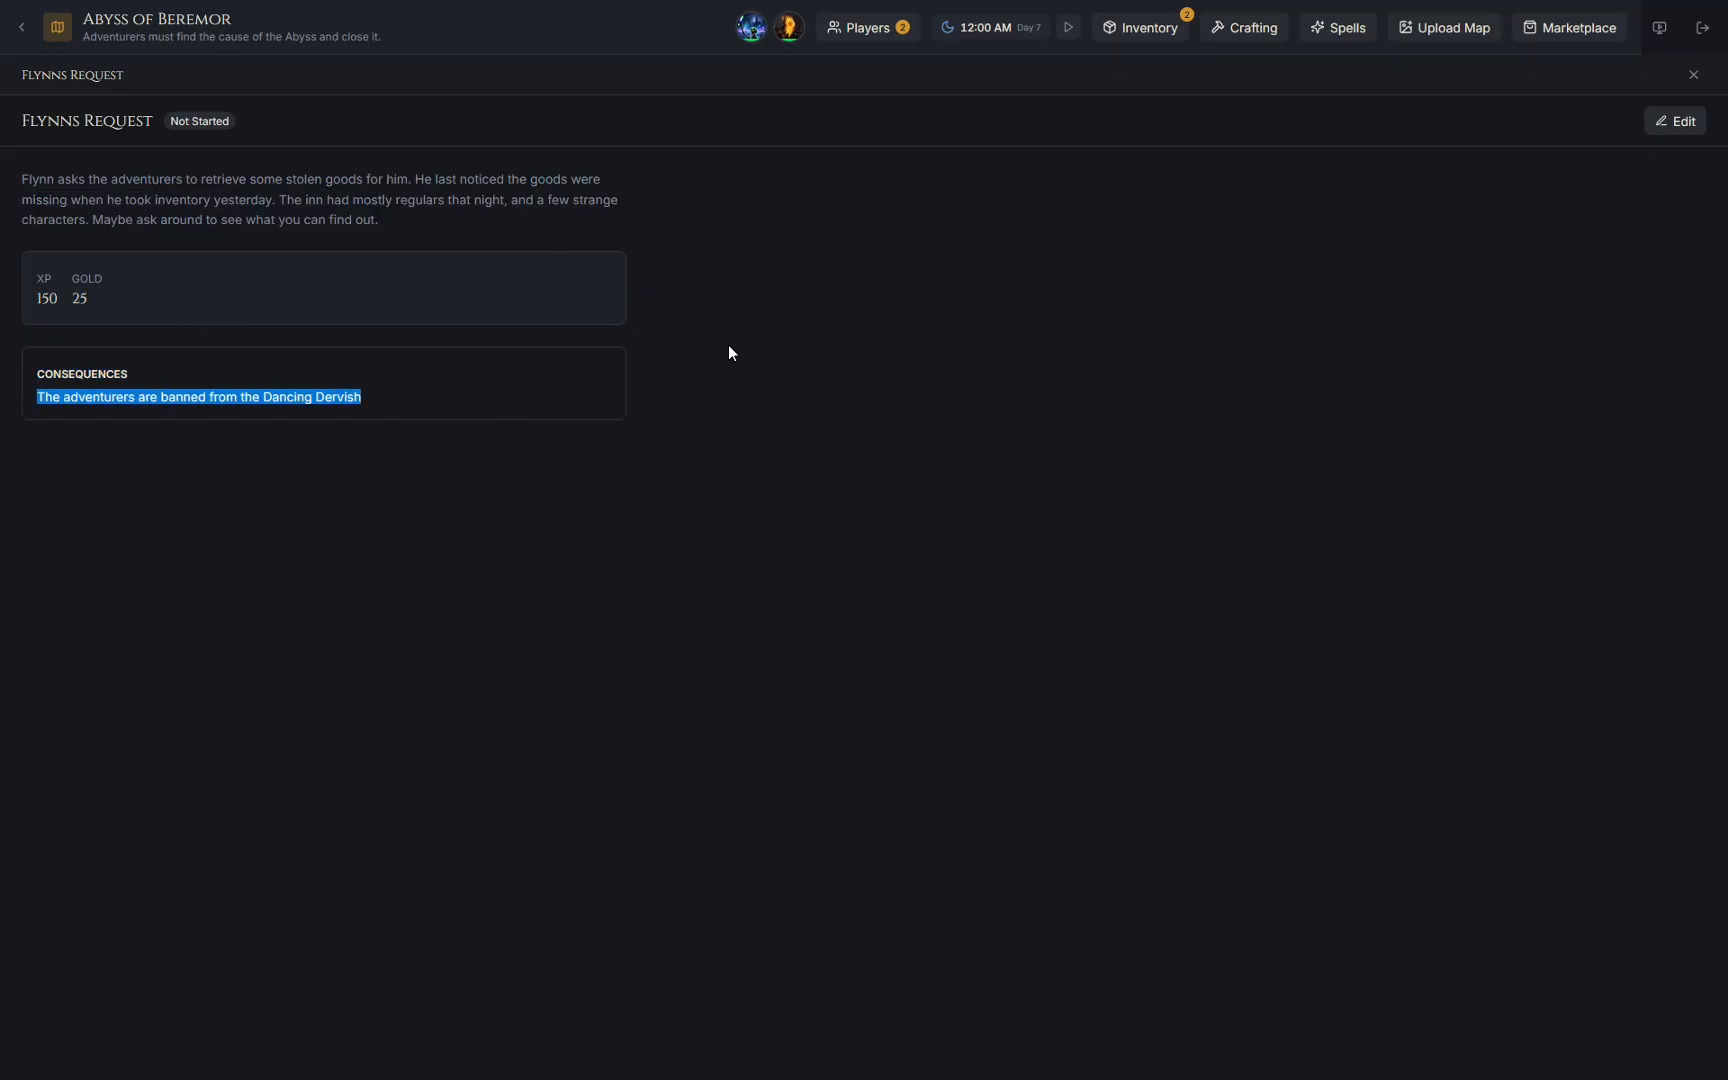
{"action": "left_click", "coordinate": [729, 346]}
Look over the editable fields of the Flynns Request quest, save it and close it.
{"action": "left_click", "coordinate": [1674, 121]}
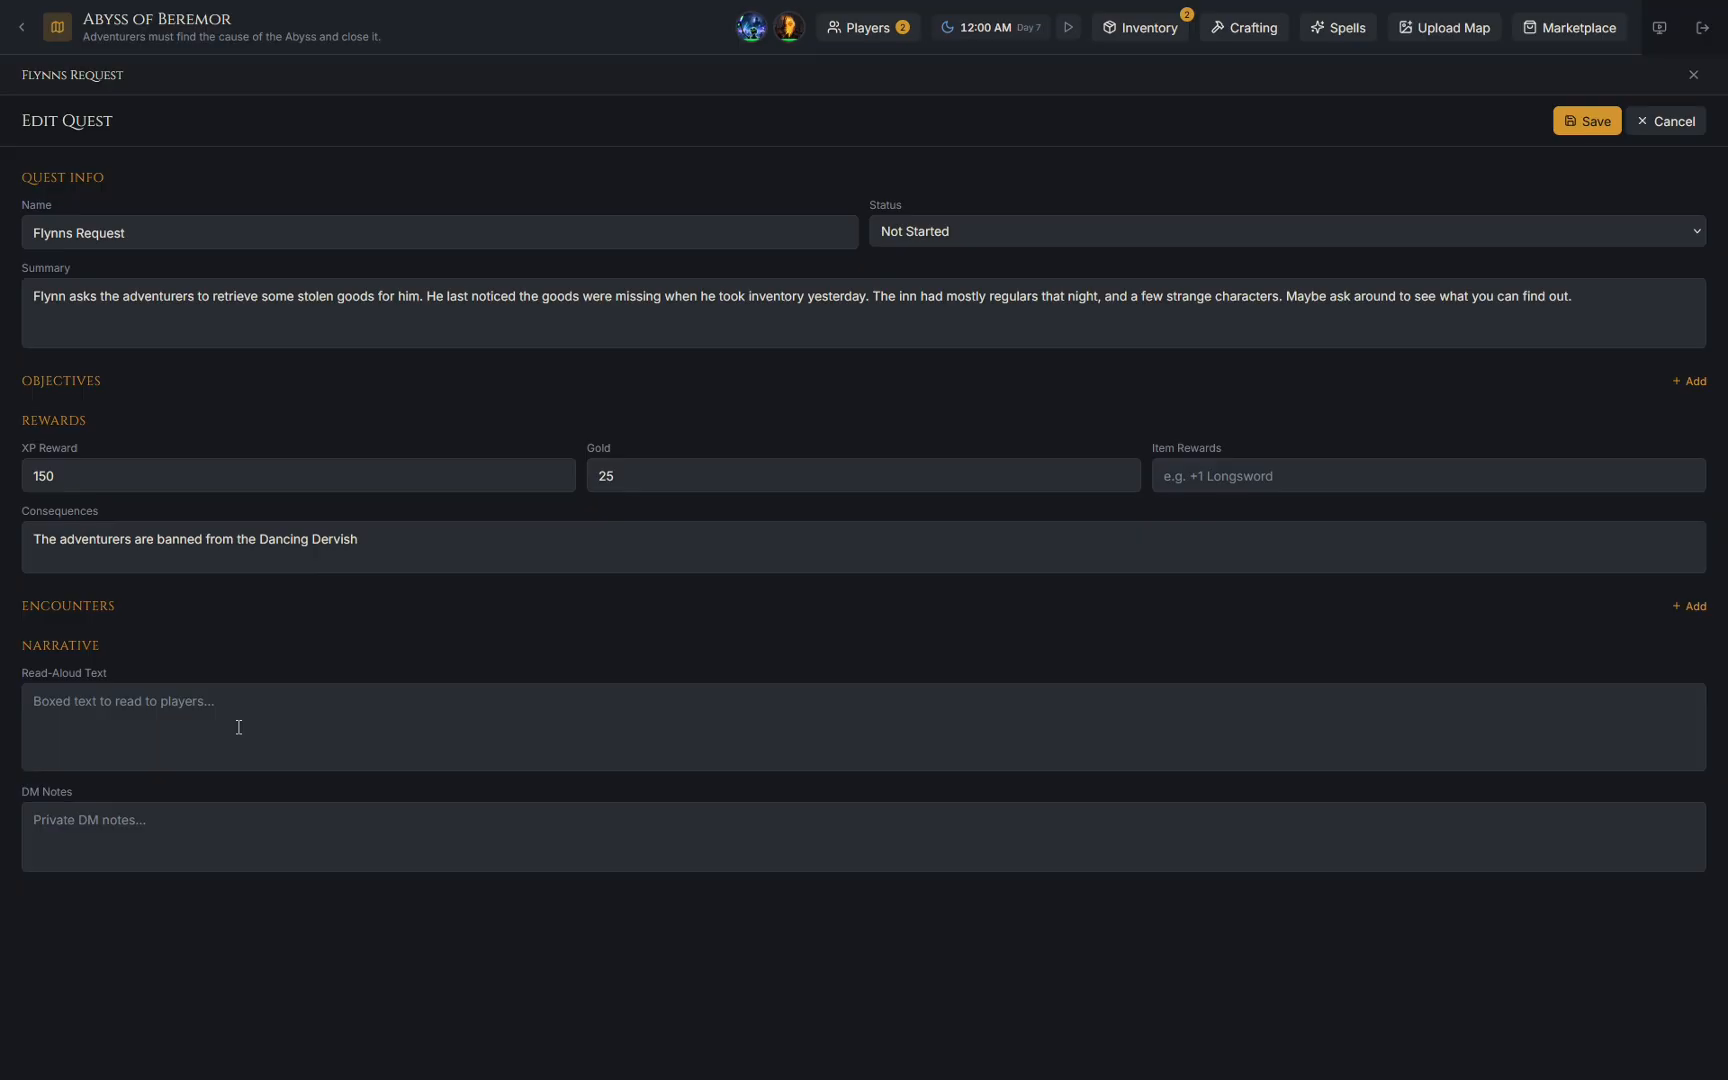
{"action": "left_click", "coordinate": [1598, 122]}
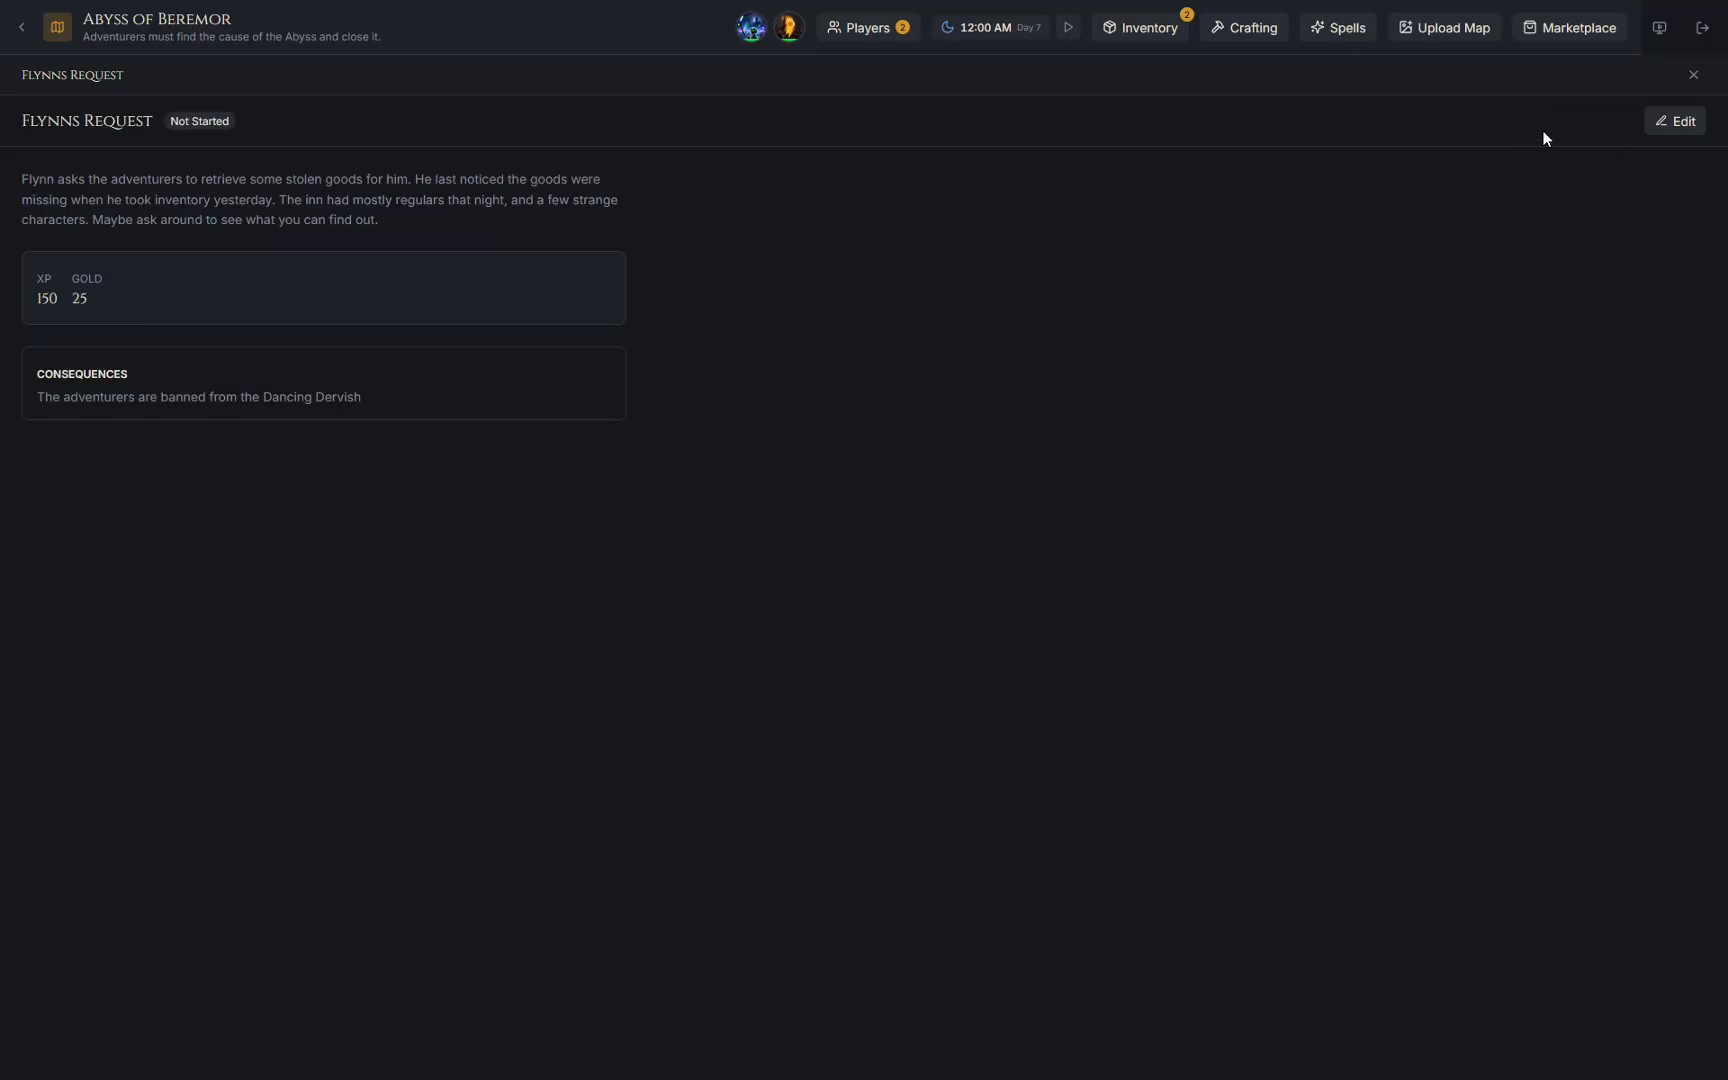
{"action": "left_click", "coordinate": [1693, 75]}
Create a new encounter in Quests & Encounters and name it Goblin Ambush.
{"action": "mouse_move", "coordinate": [212, 336]}
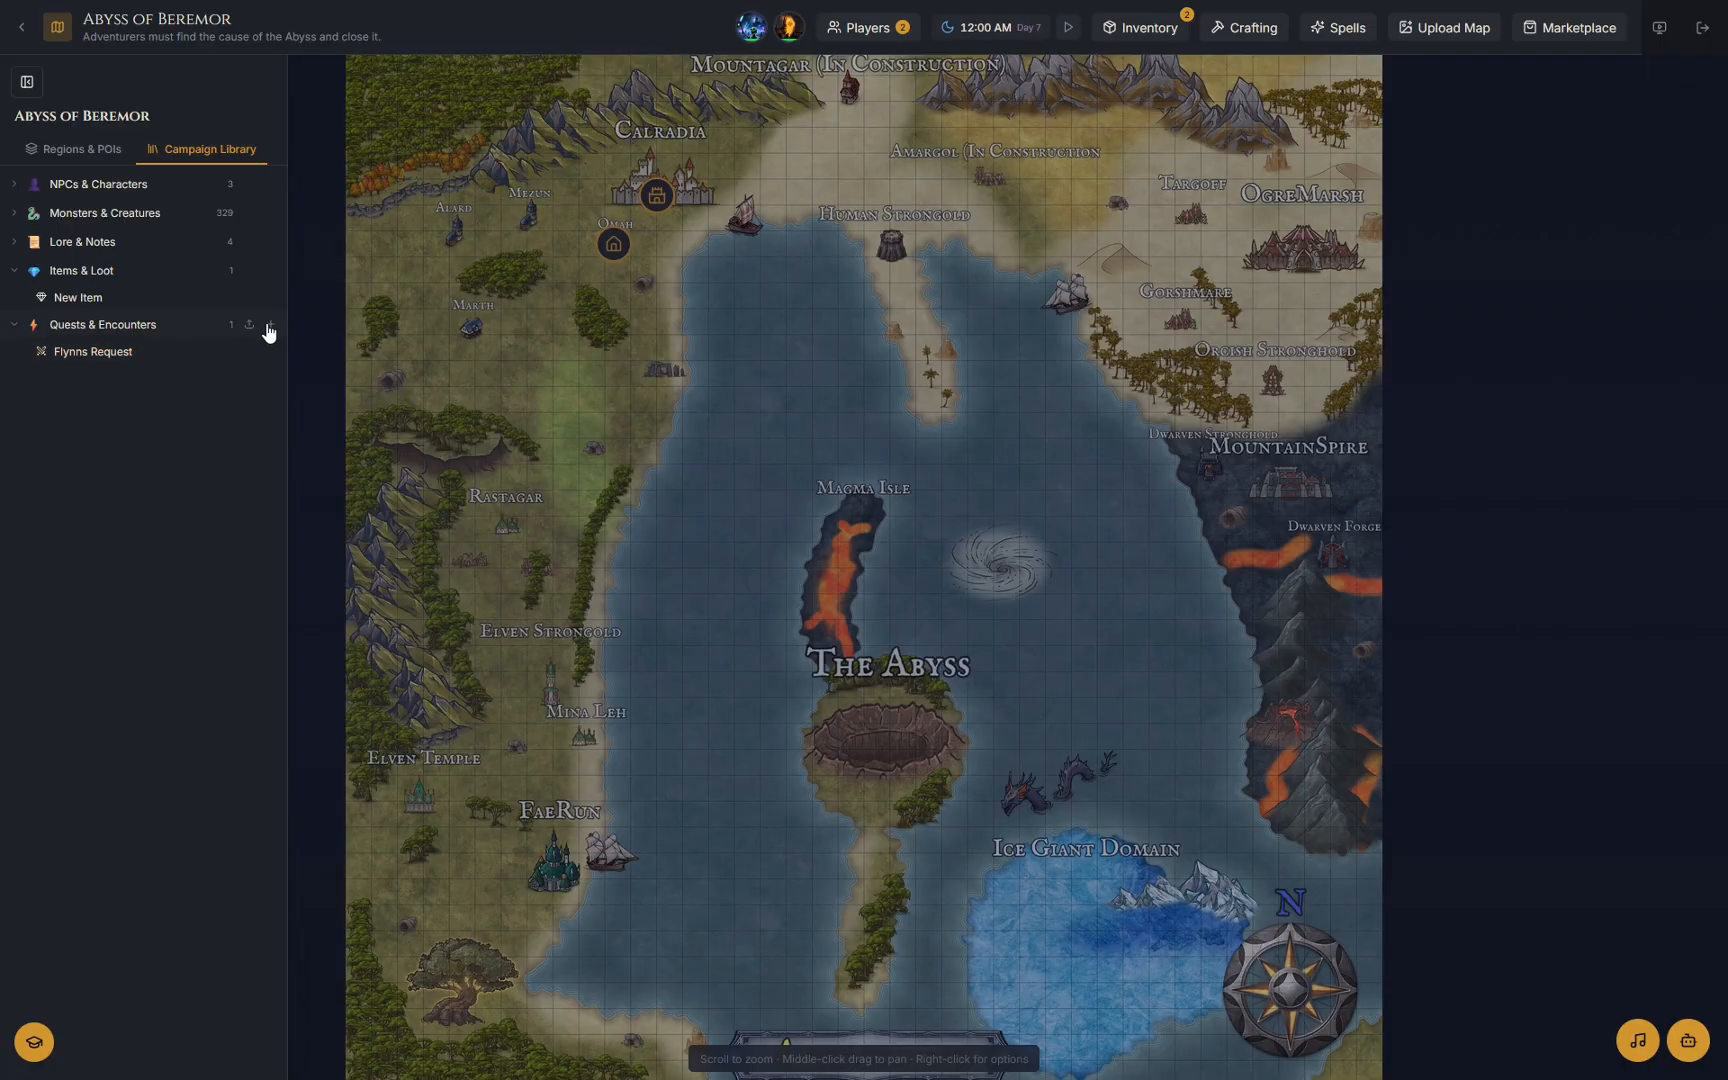
{"action": "left_click", "coordinate": [273, 330]}
{"action": "left_click", "coordinate": [231, 375]}
{"action": "left_click", "coordinate": [387, 198]}
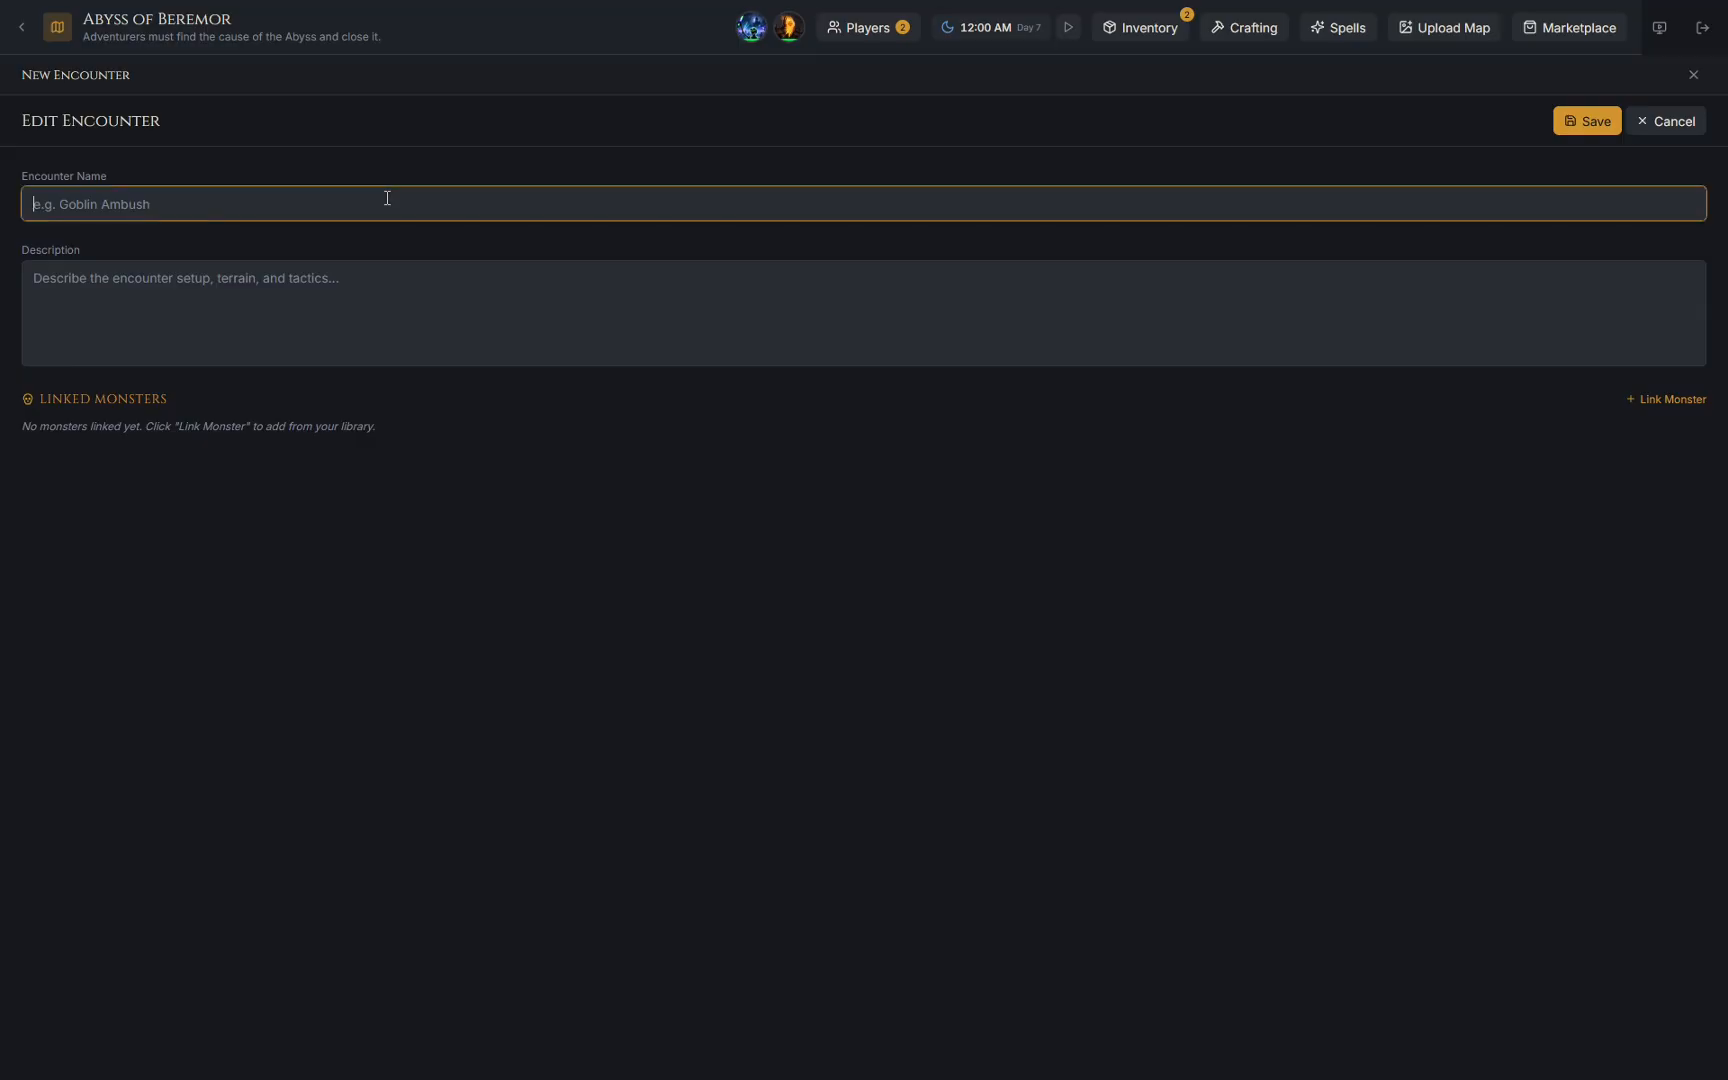
{"action": "type", "text": "Goblin Ambush"}
{"action": "key", "text": "Tab"}
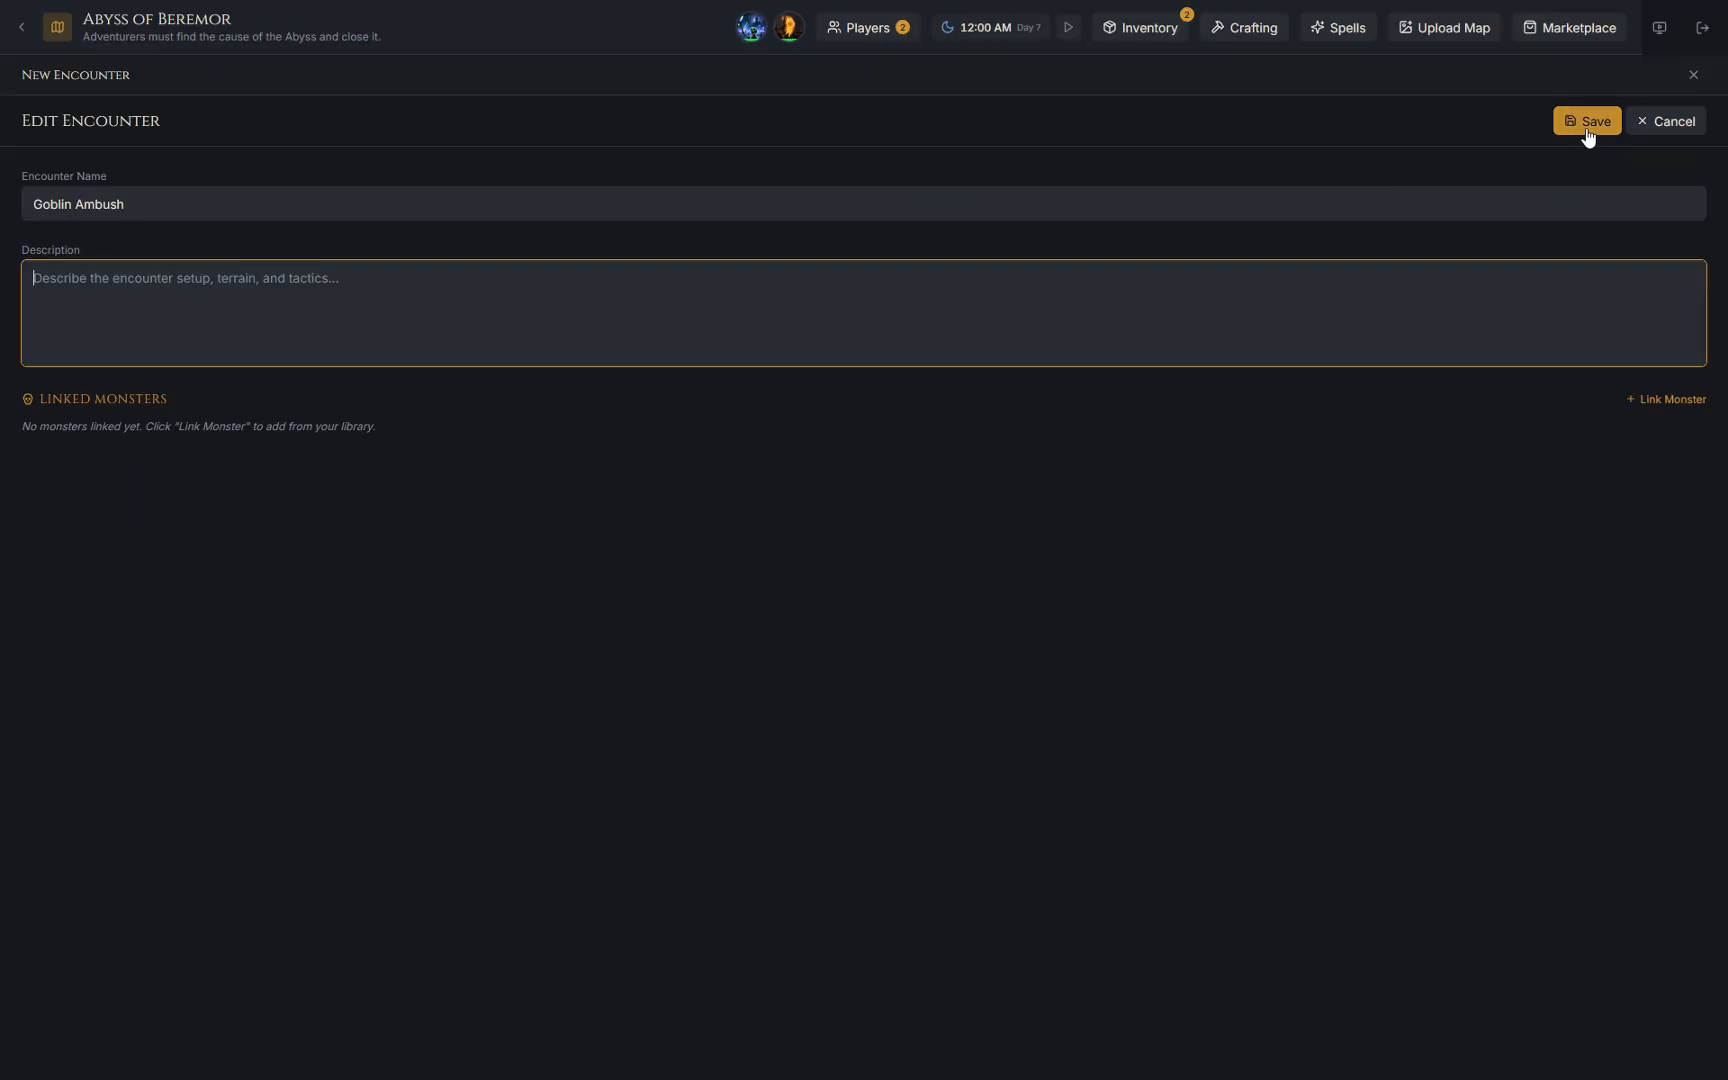
Link the Goblin monster to the encounter with a quantity of 5 and save the encounter.
{"action": "left_click", "coordinate": [1660, 400]}
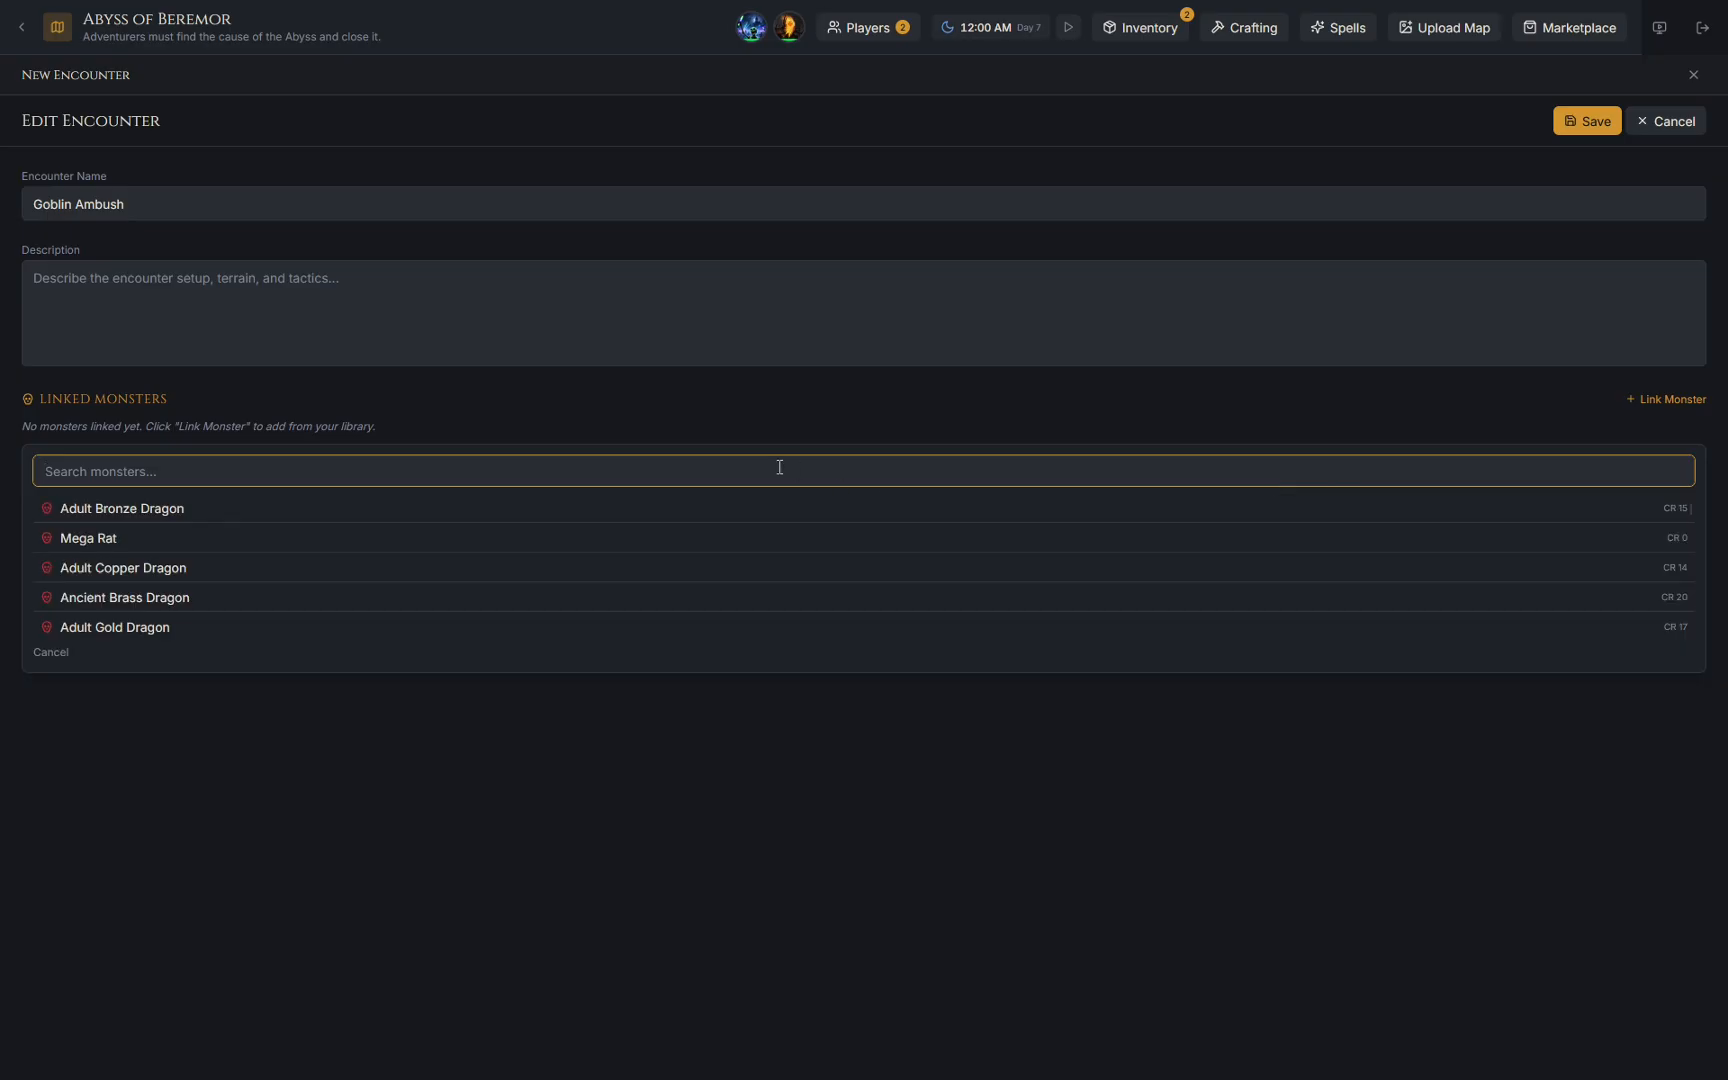
{"action": "type", "text": "Gobl"}
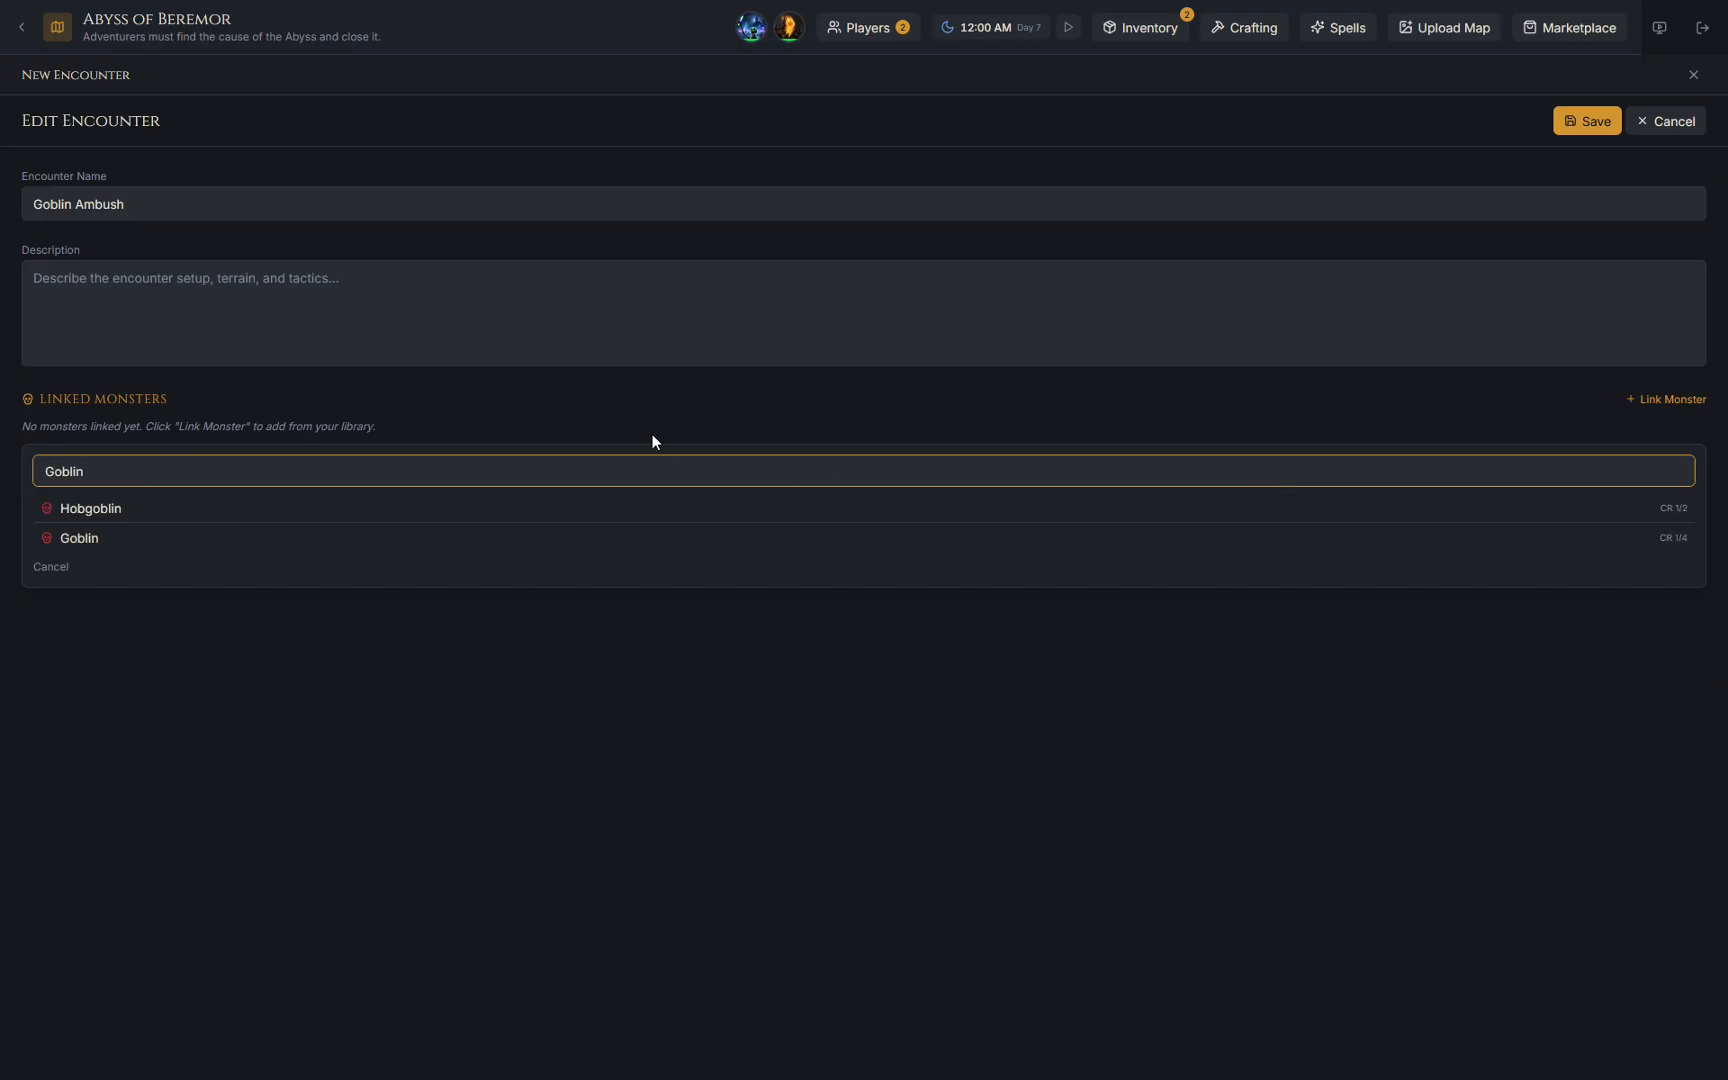
{"action": "type", "text": "in"}
{"action": "left_click", "coordinate": [713, 536]}
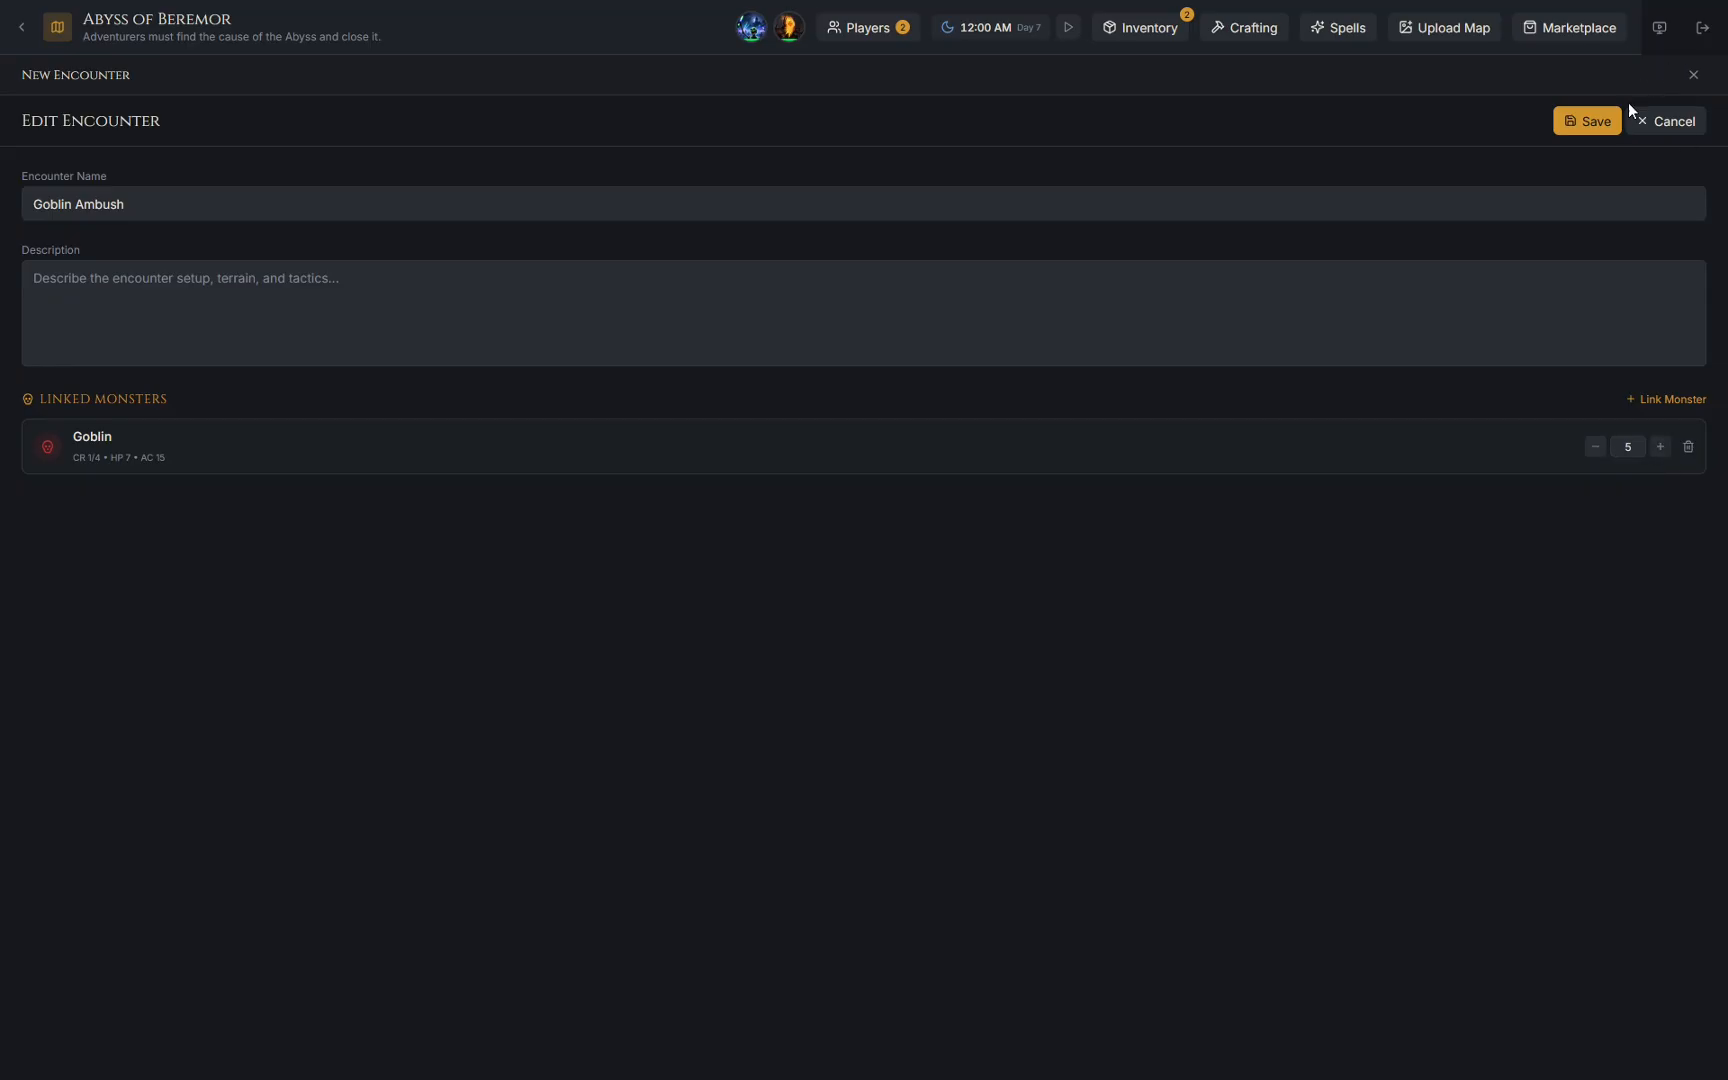
{"action": "left_click", "coordinate": [1598, 122]}
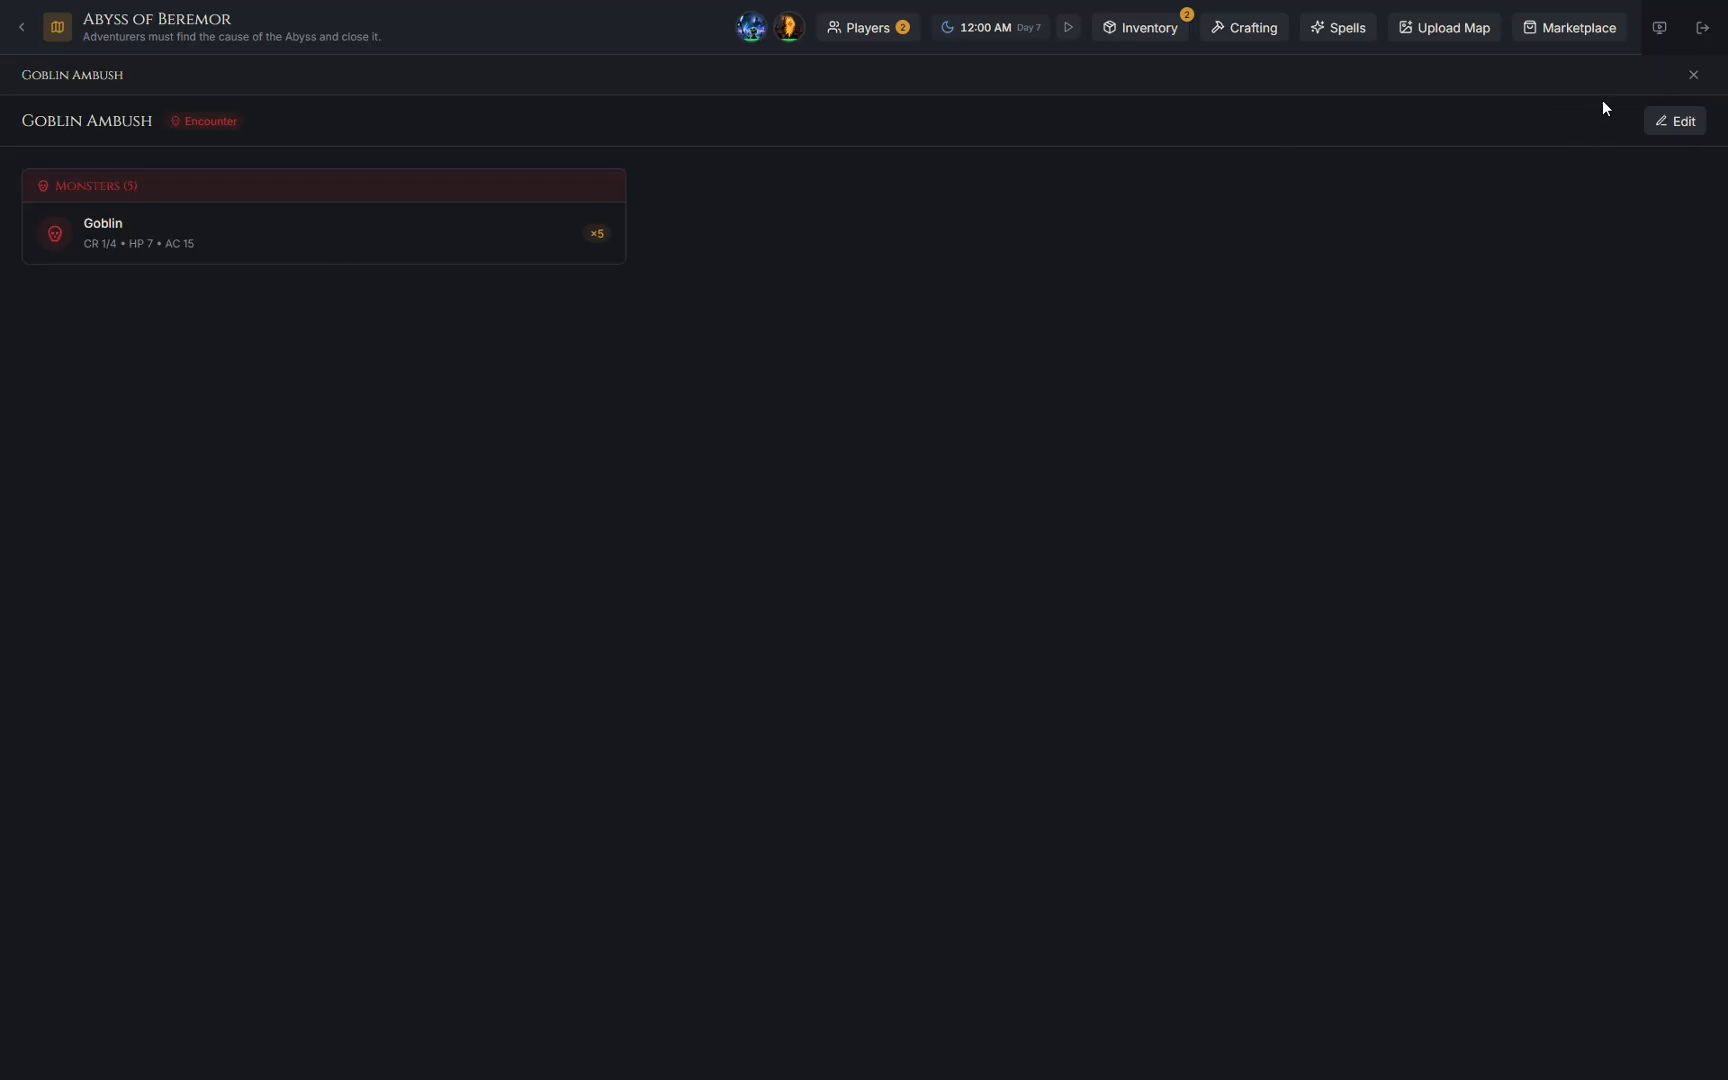
Close the Goblin Ambush encounter, enter the Village of Omah and expand its Battlemaps.
{"action": "left_click", "coordinate": [1693, 75]}
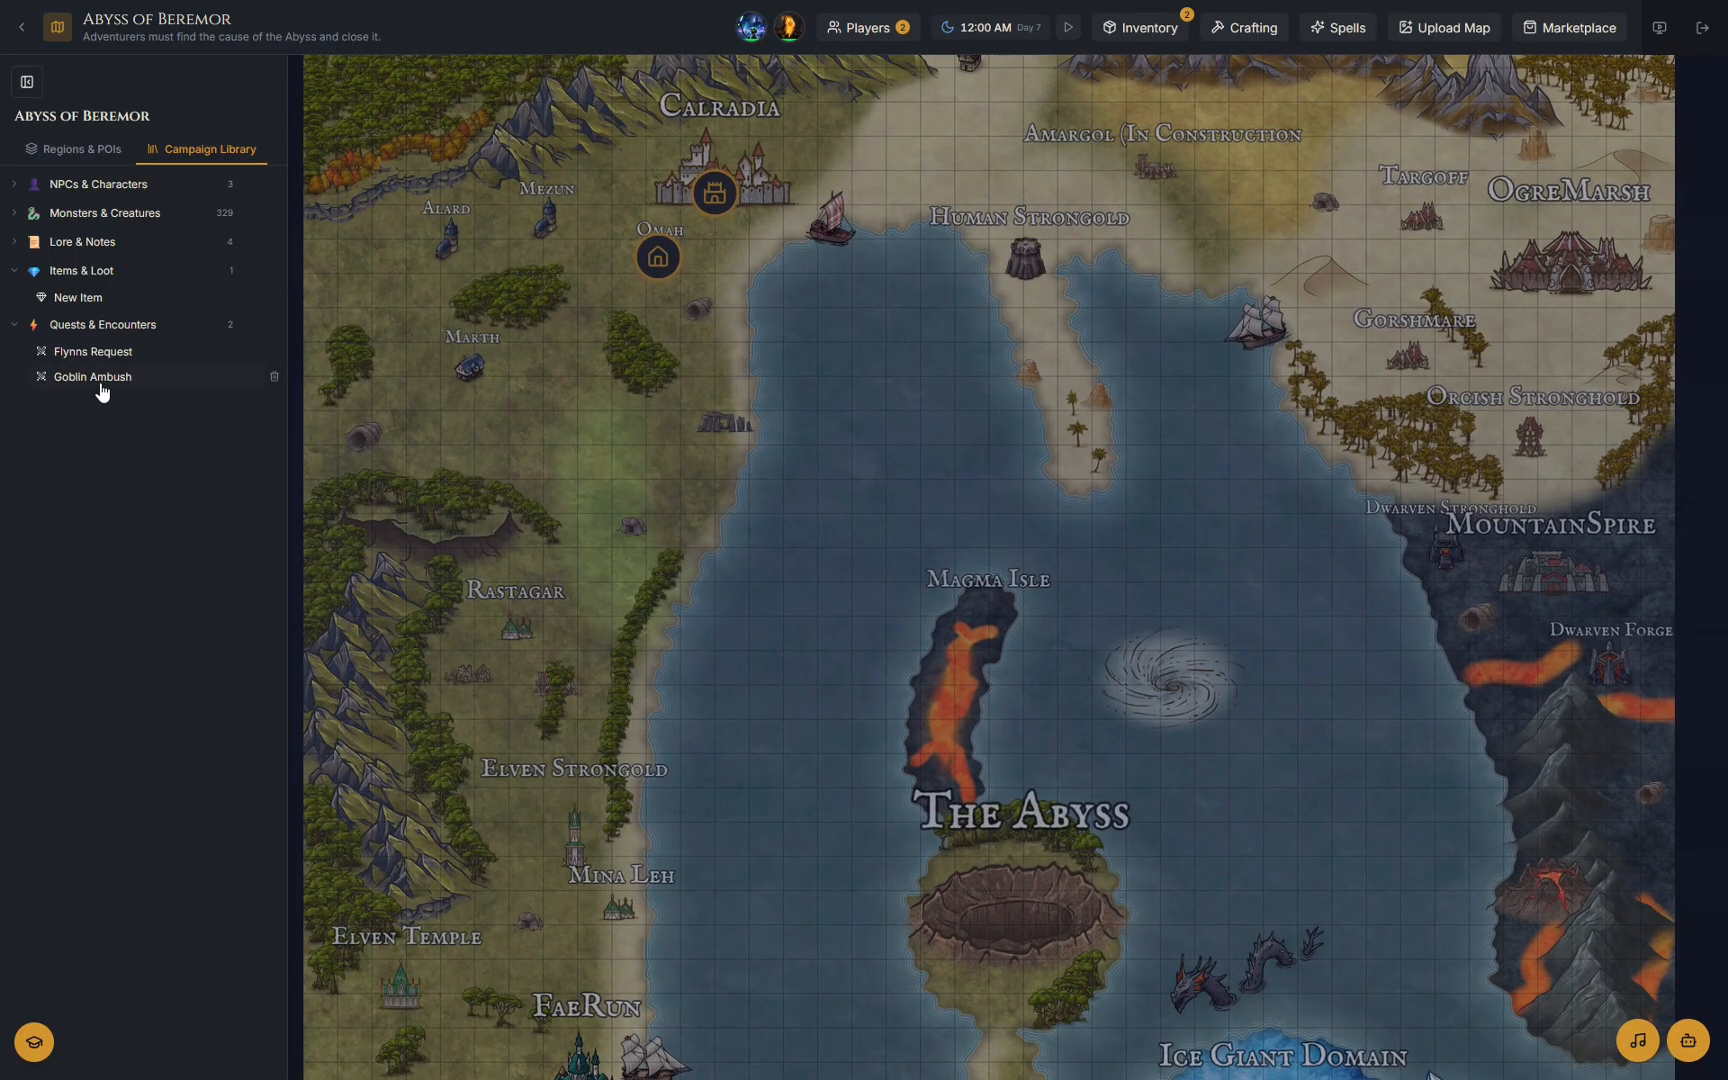
{"action": "left_click", "coordinate": [648, 266]}
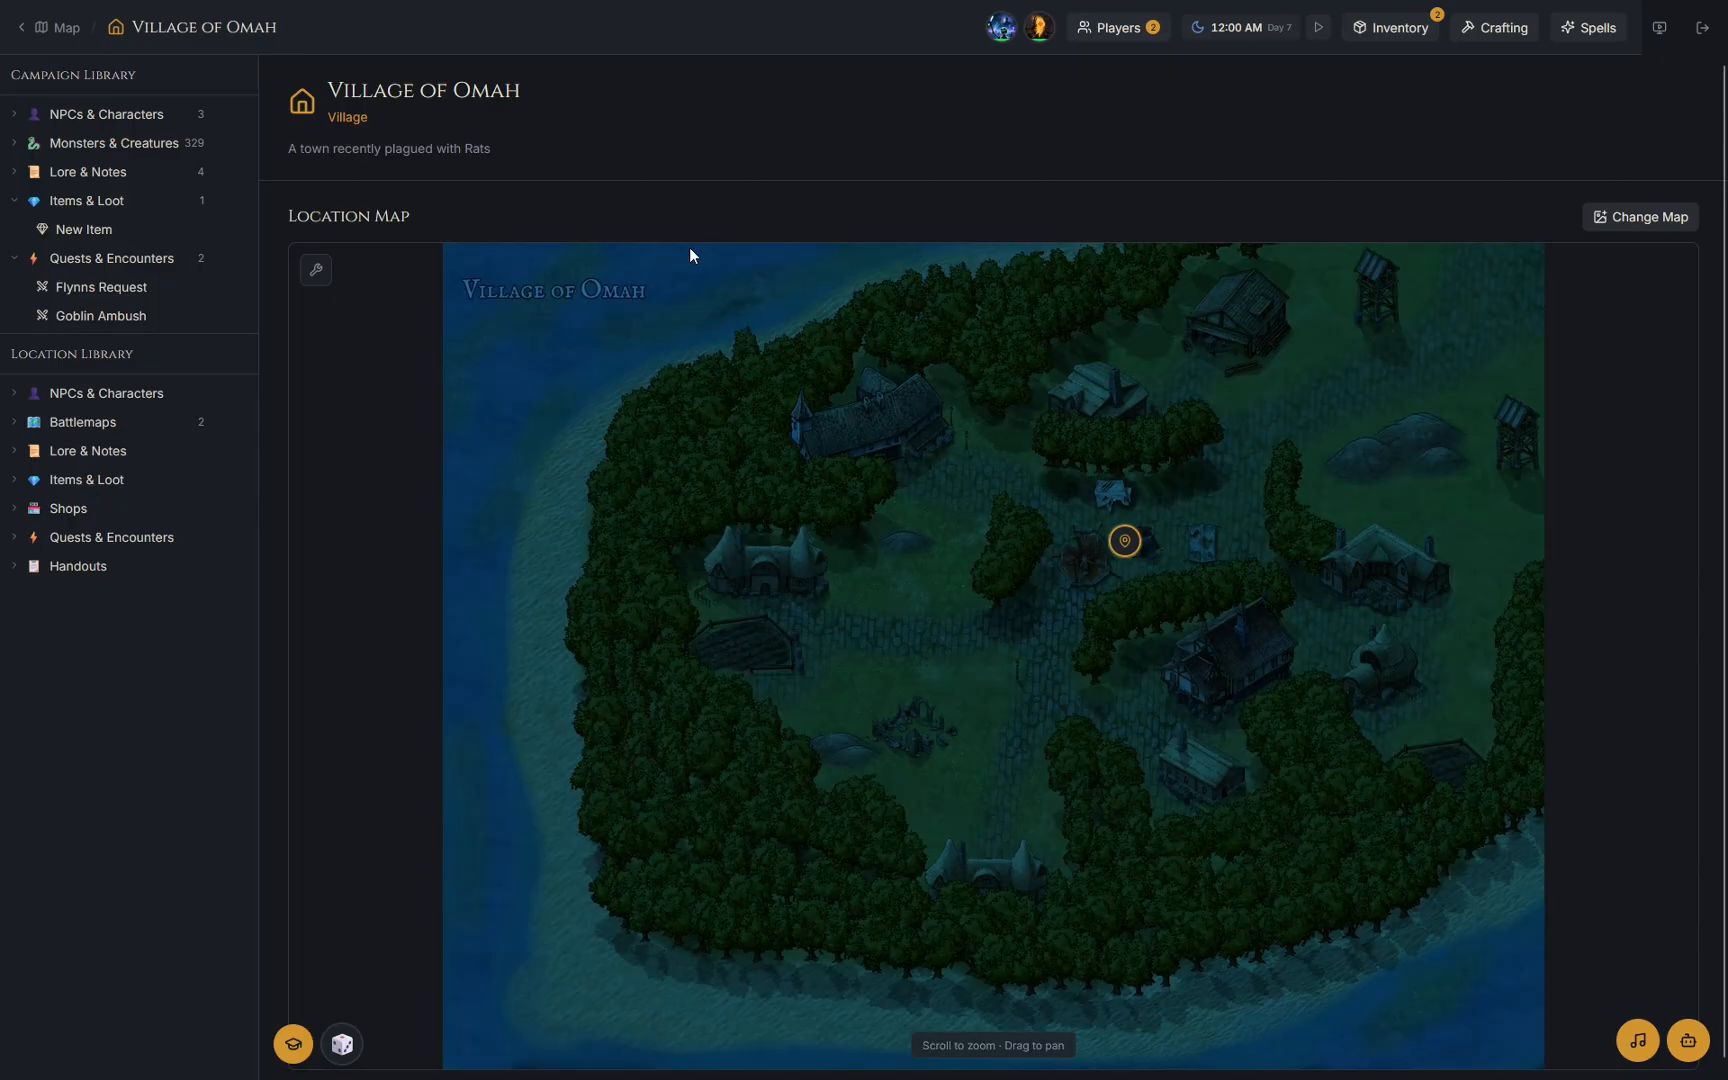
{"action": "left_click", "coordinate": [170, 421]}
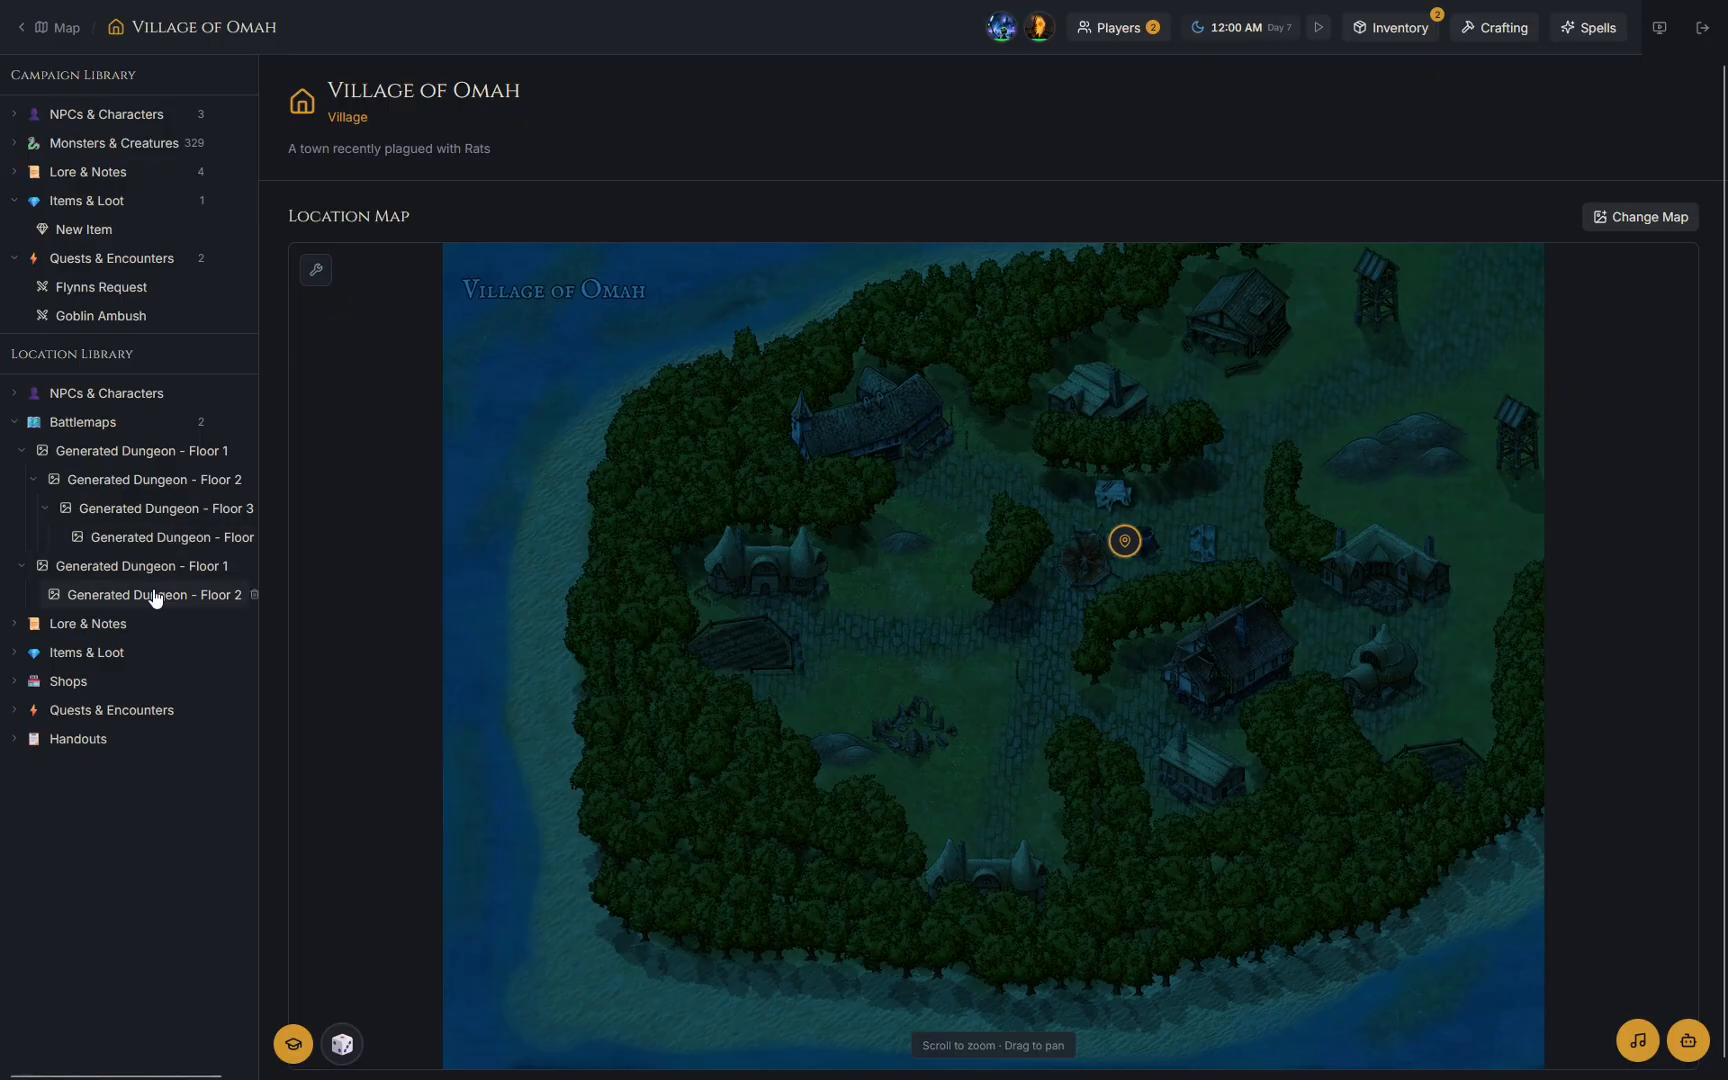
View the second Generated Dungeon - Floor 1 battlemap, then open its Floor 2 map and look over the rooms.
{"action": "left_click", "coordinate": [180, 569]}
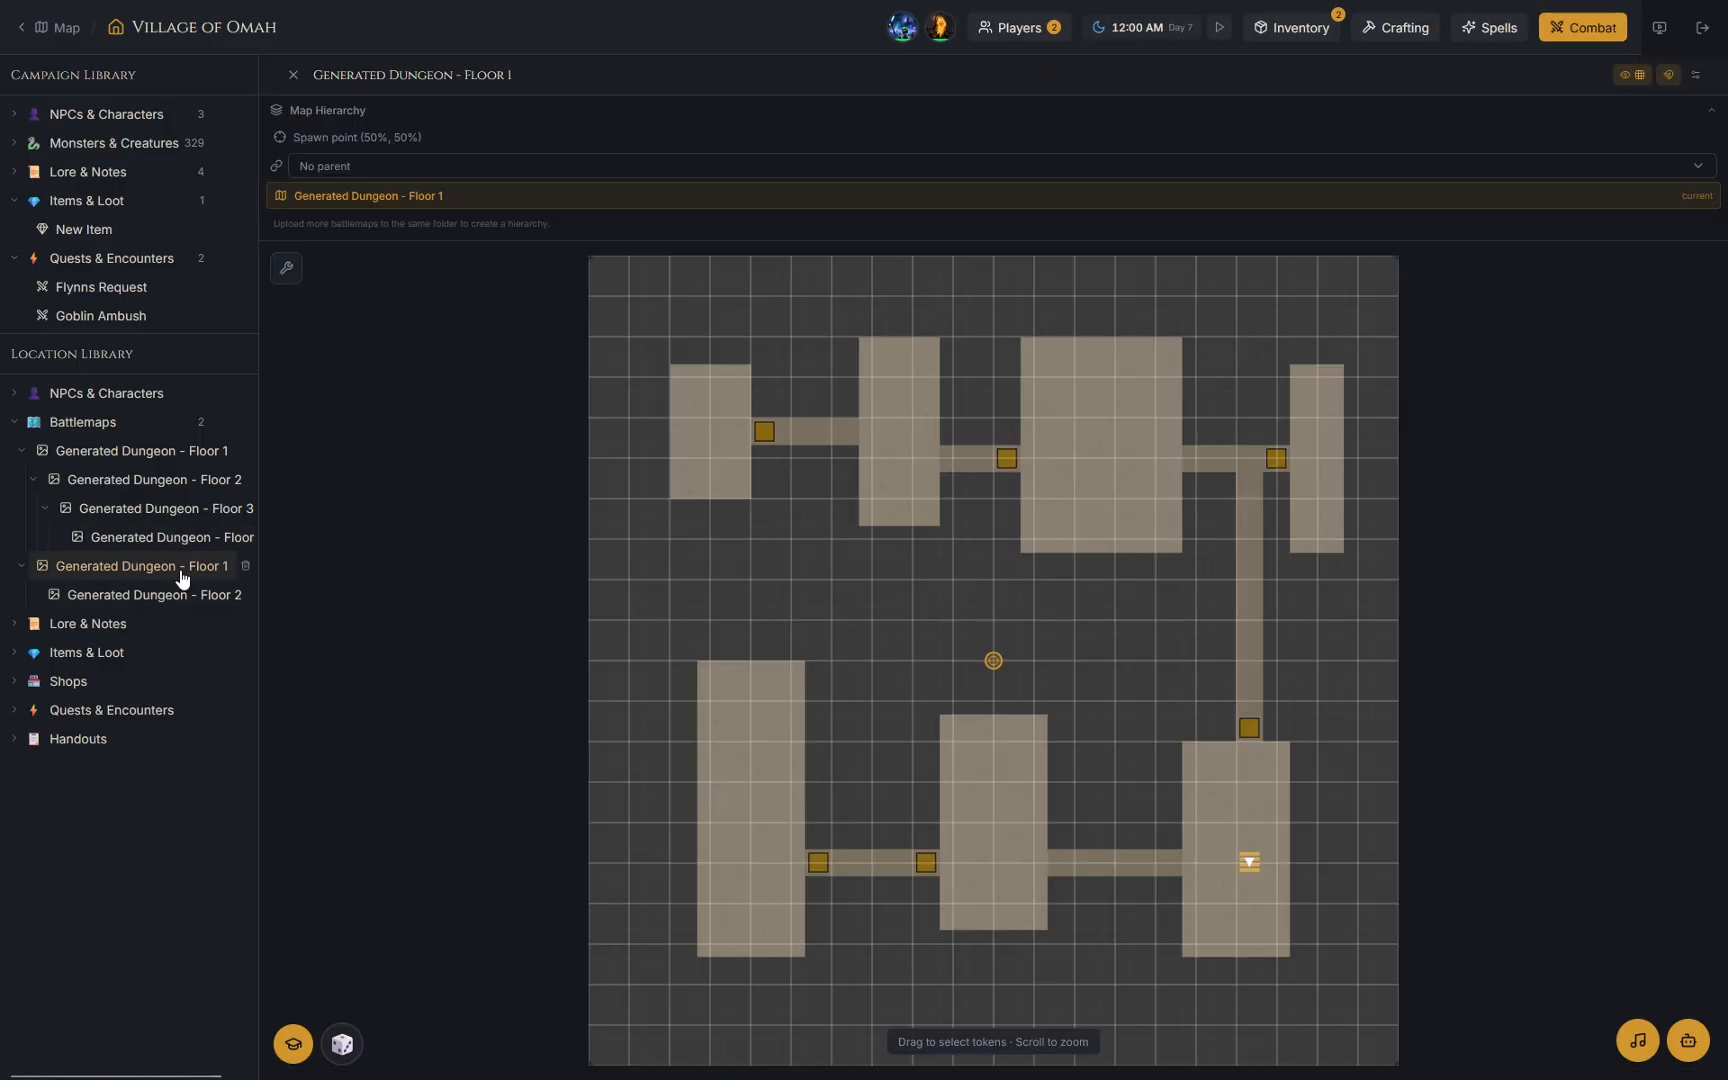
{"action": "left_click", "coordinate": [138, 600]}
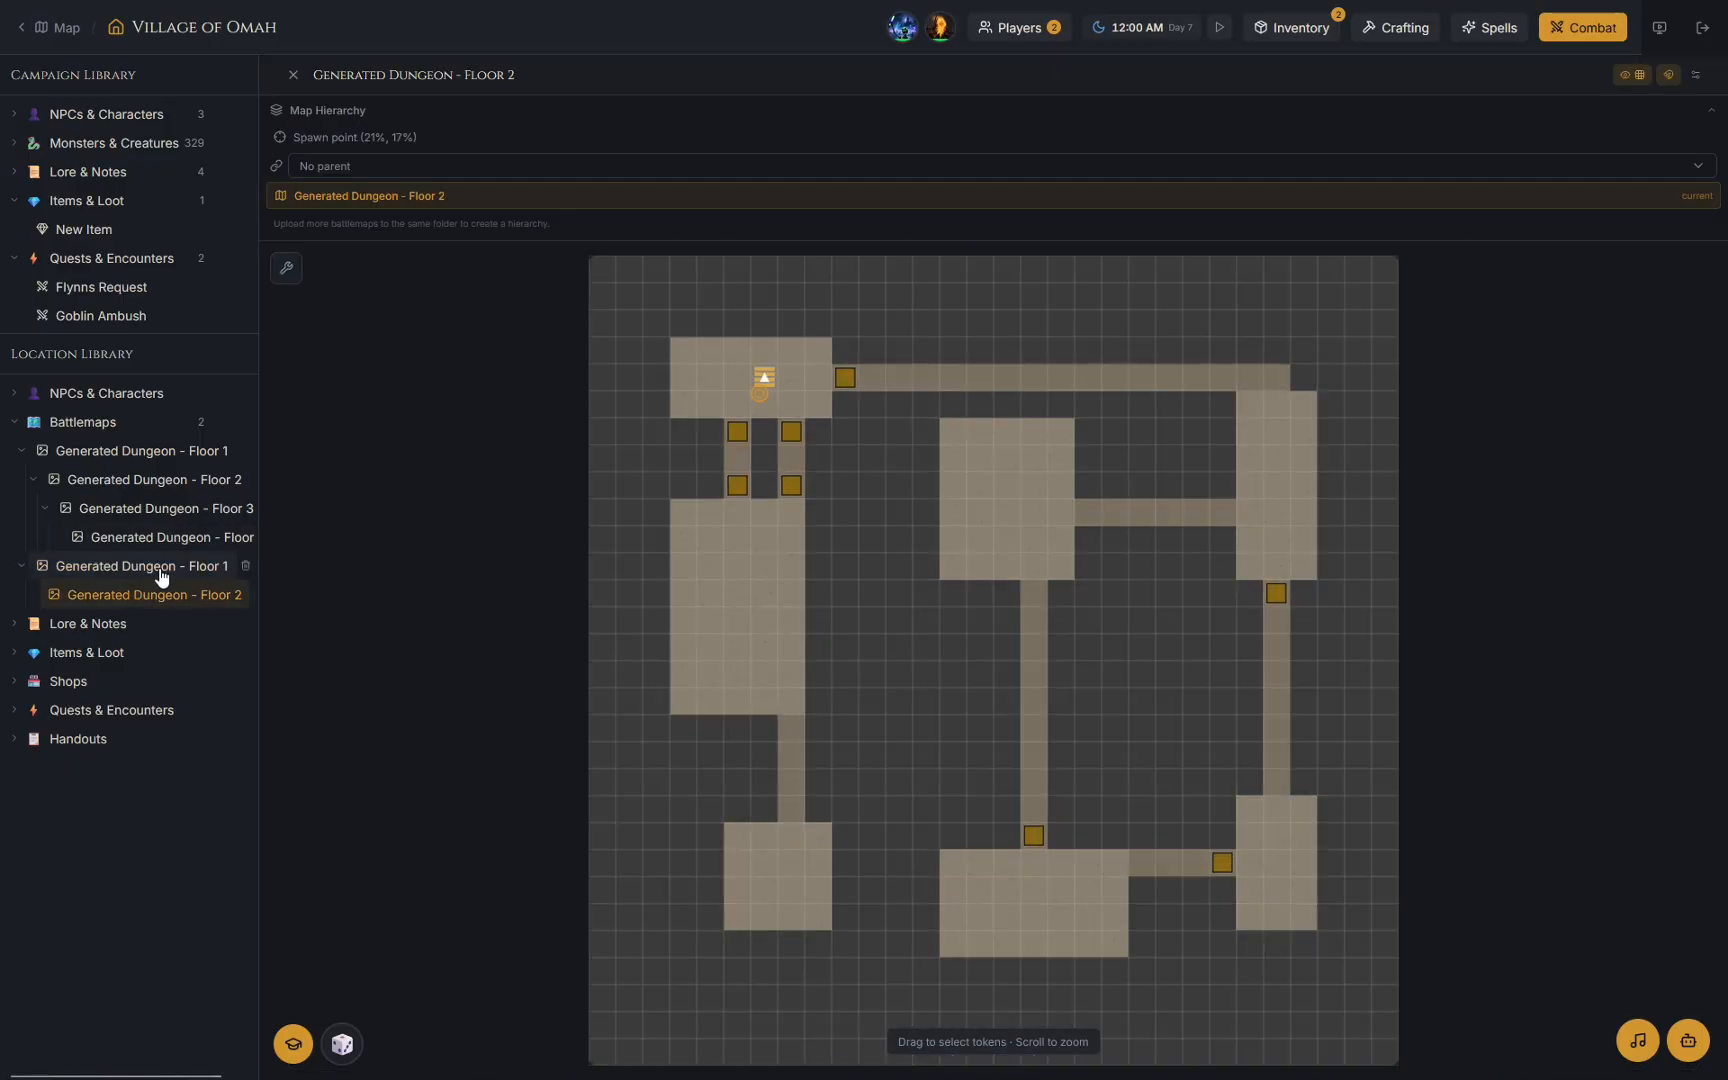
{"action": "scroll", "coordinate": [702, 486], "scroll_direction": "up", "scroll_amount": 5}
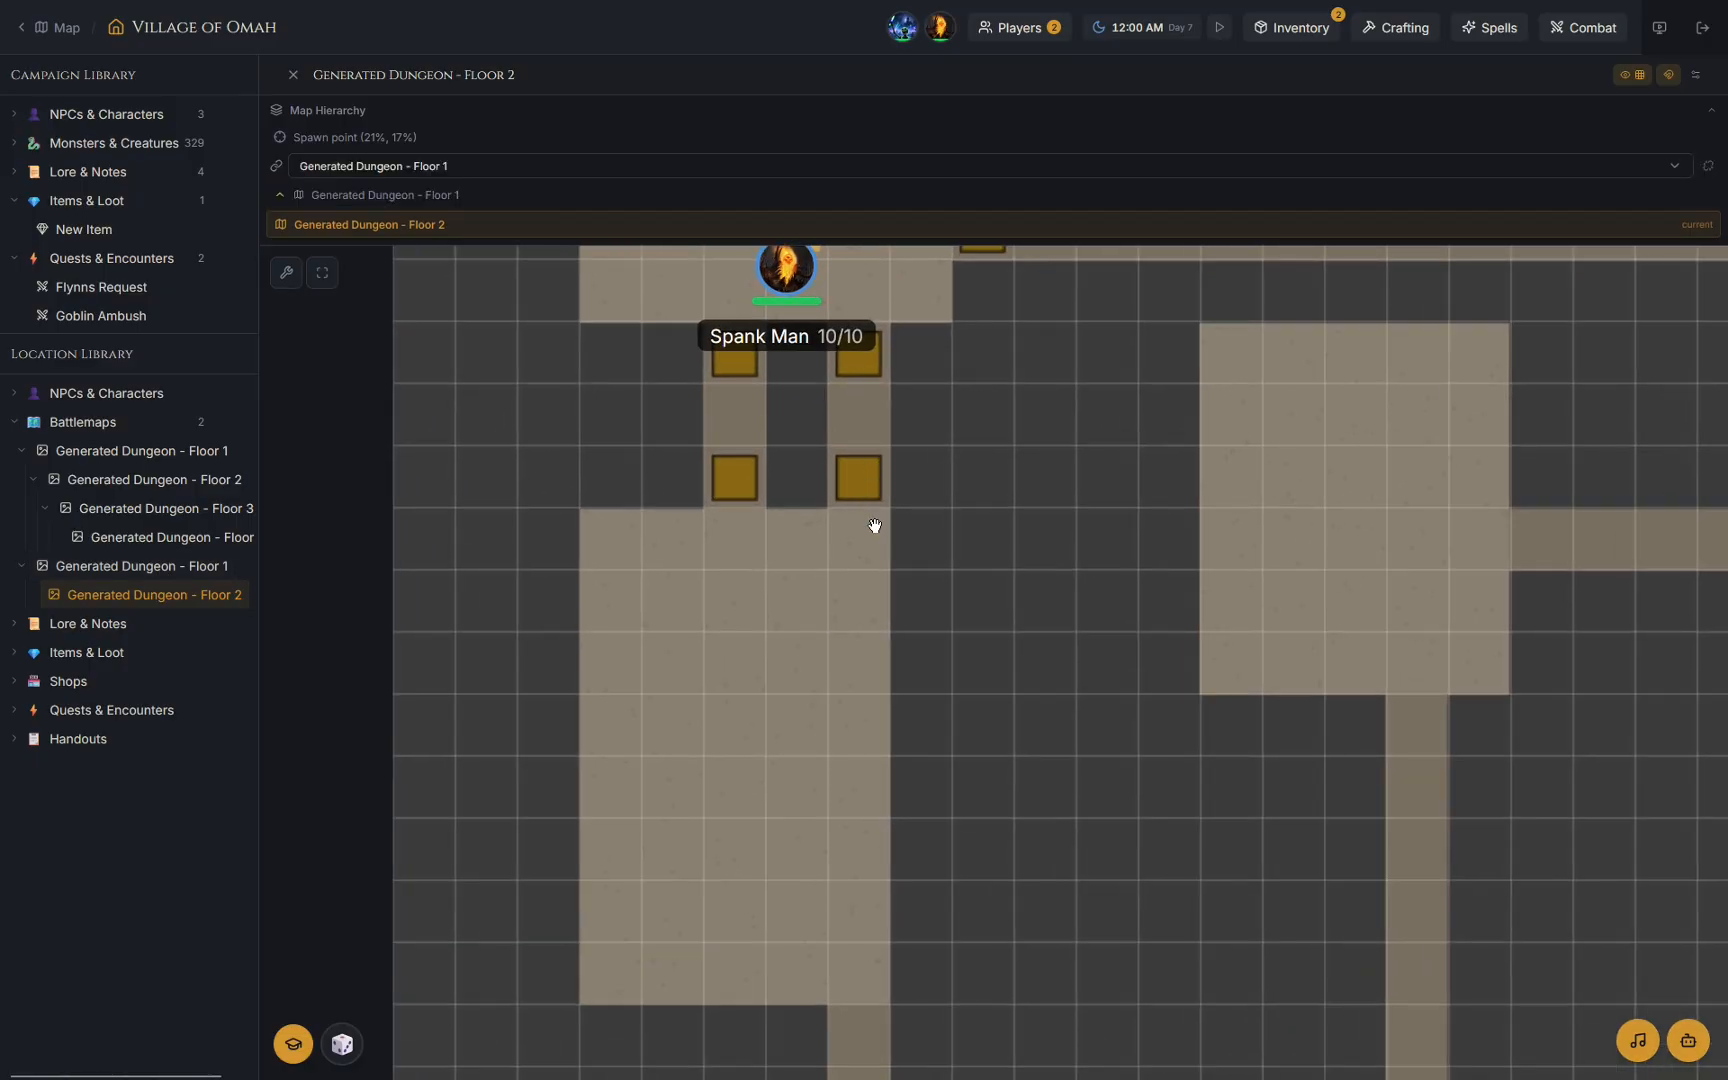
{"action": "left_click_drag", "start_coordinate": [875, 521], "coordinate": [883, 397]}
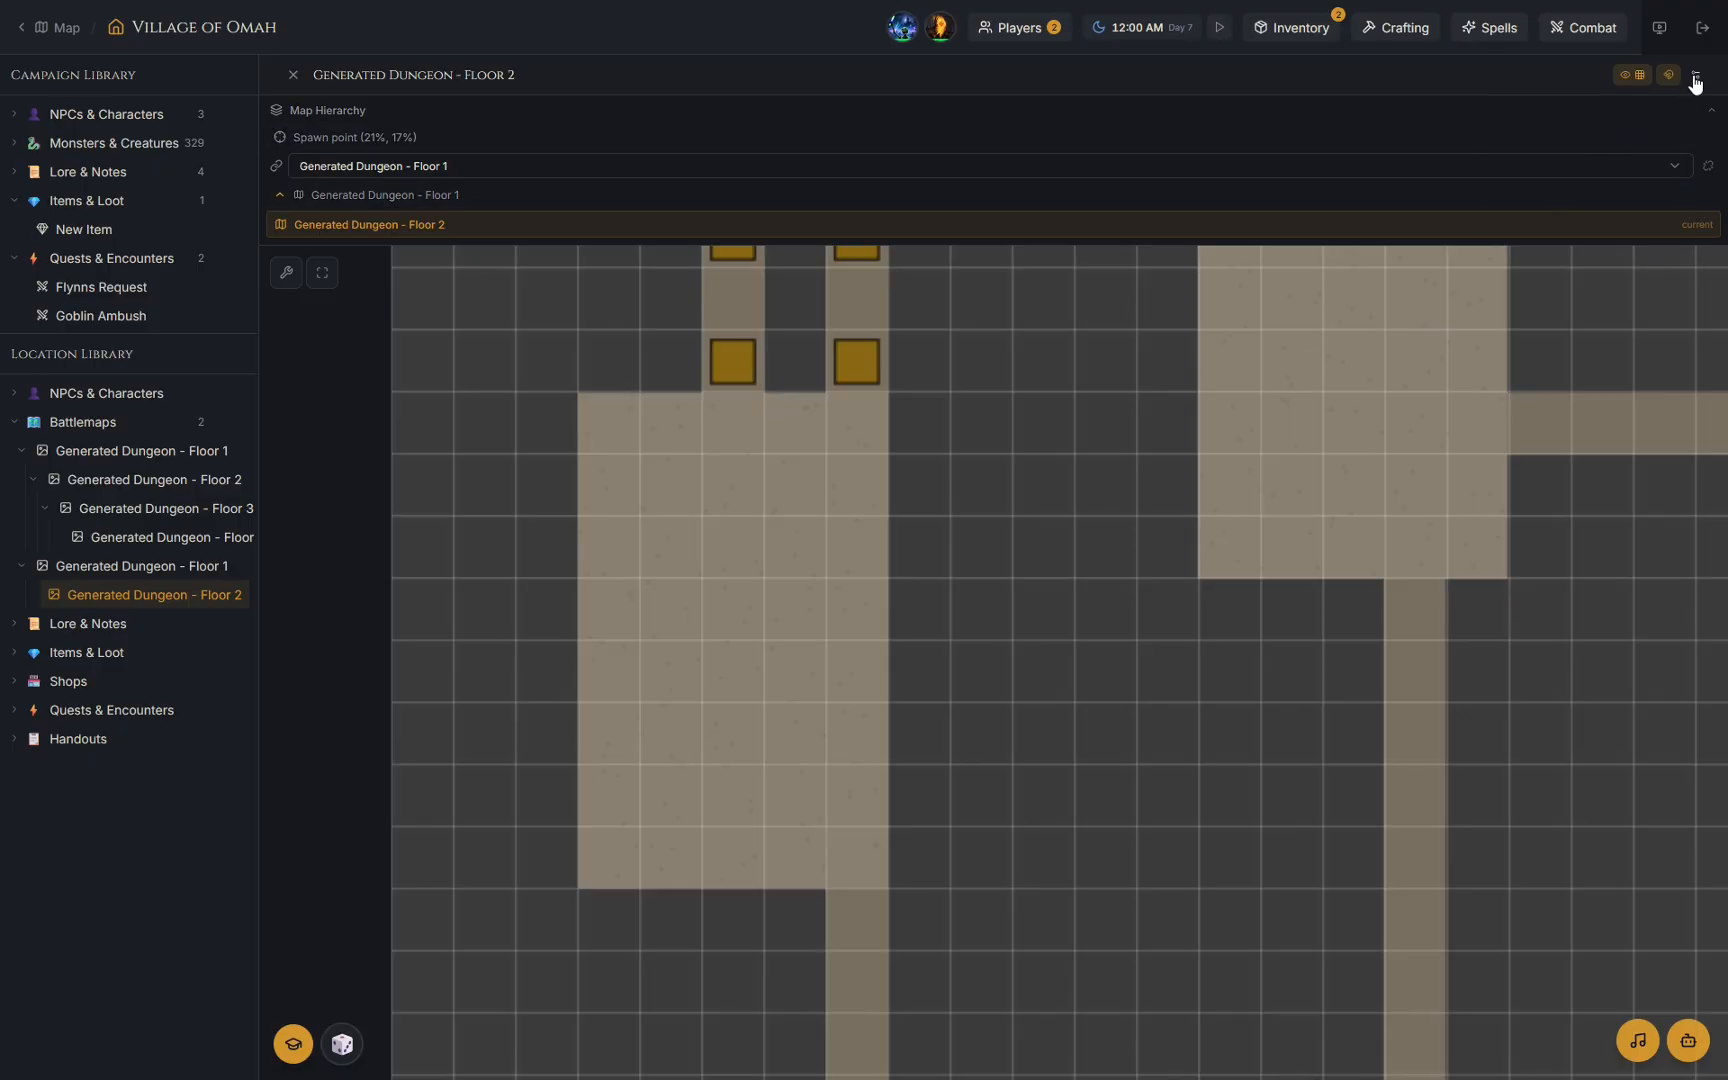
{"action": "scroll", "coordinate": [1172, 413], "scroll_direction": "down", "scroll_amount": 1}
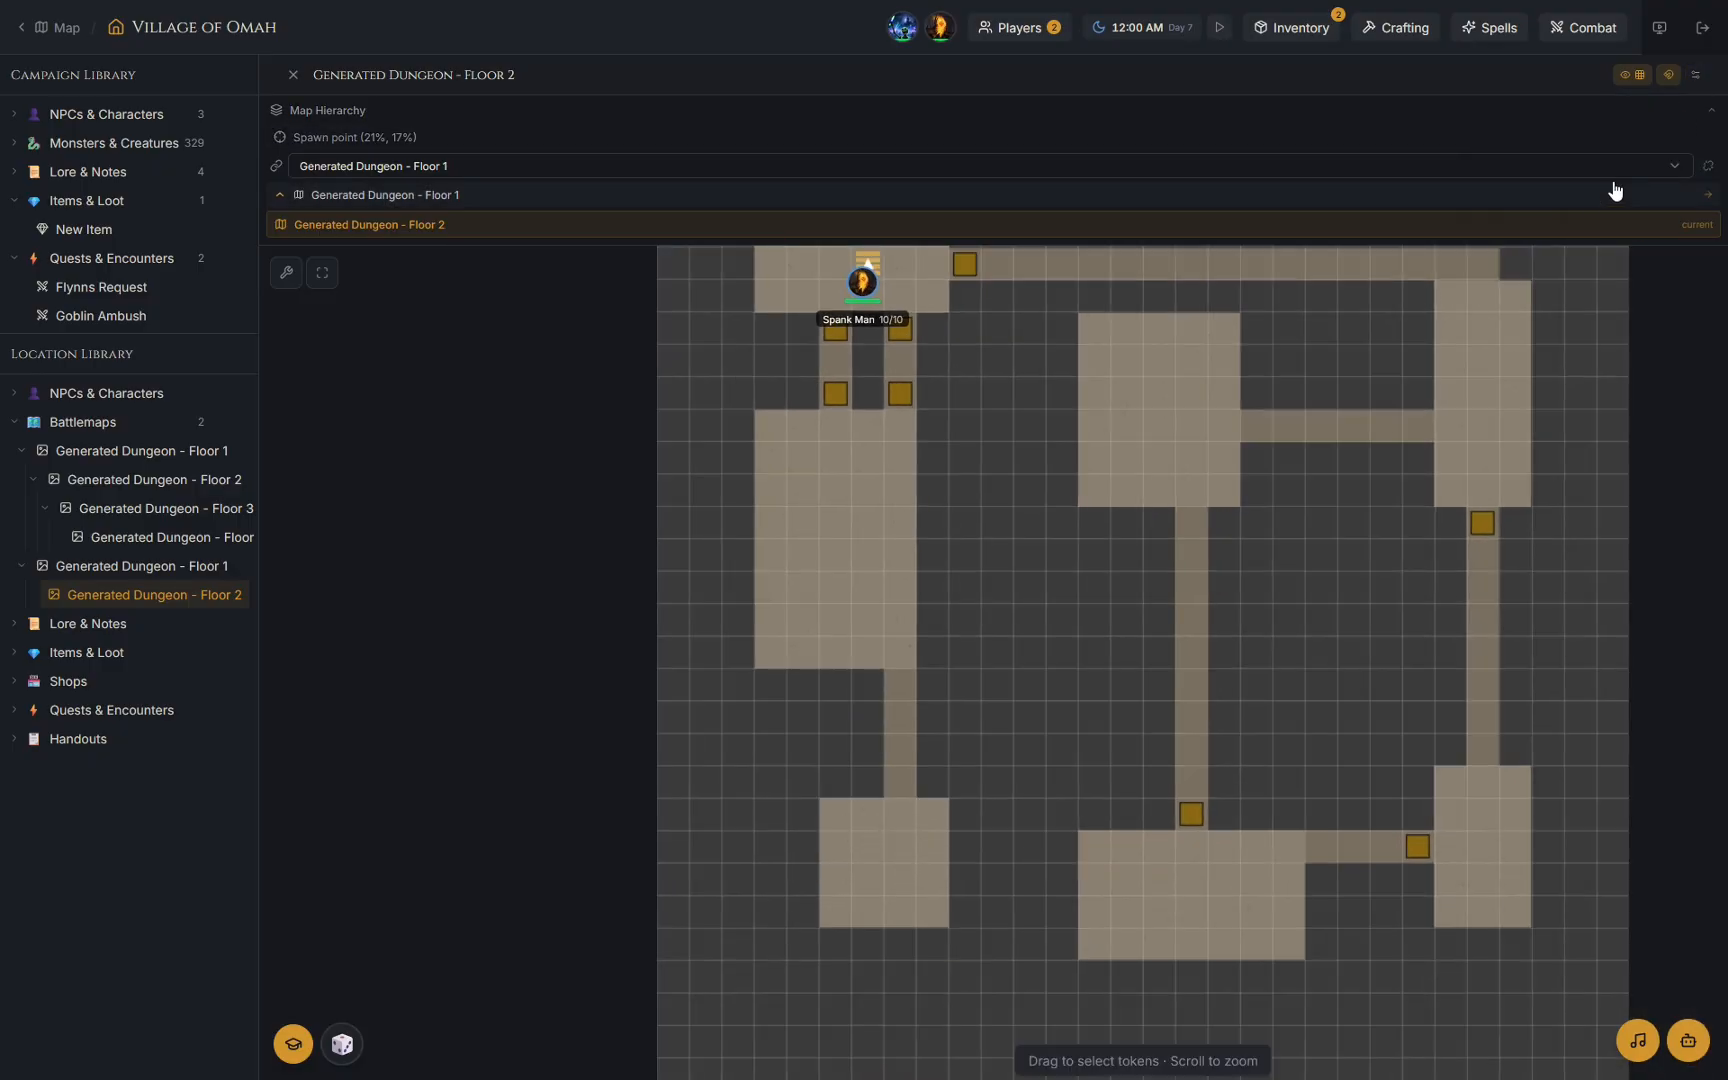
Start combat on the Floor 2 battlemap and load the Goblin Ambush encounter into it.
{"action": "left_click", "coordinate": [1566, 37]}
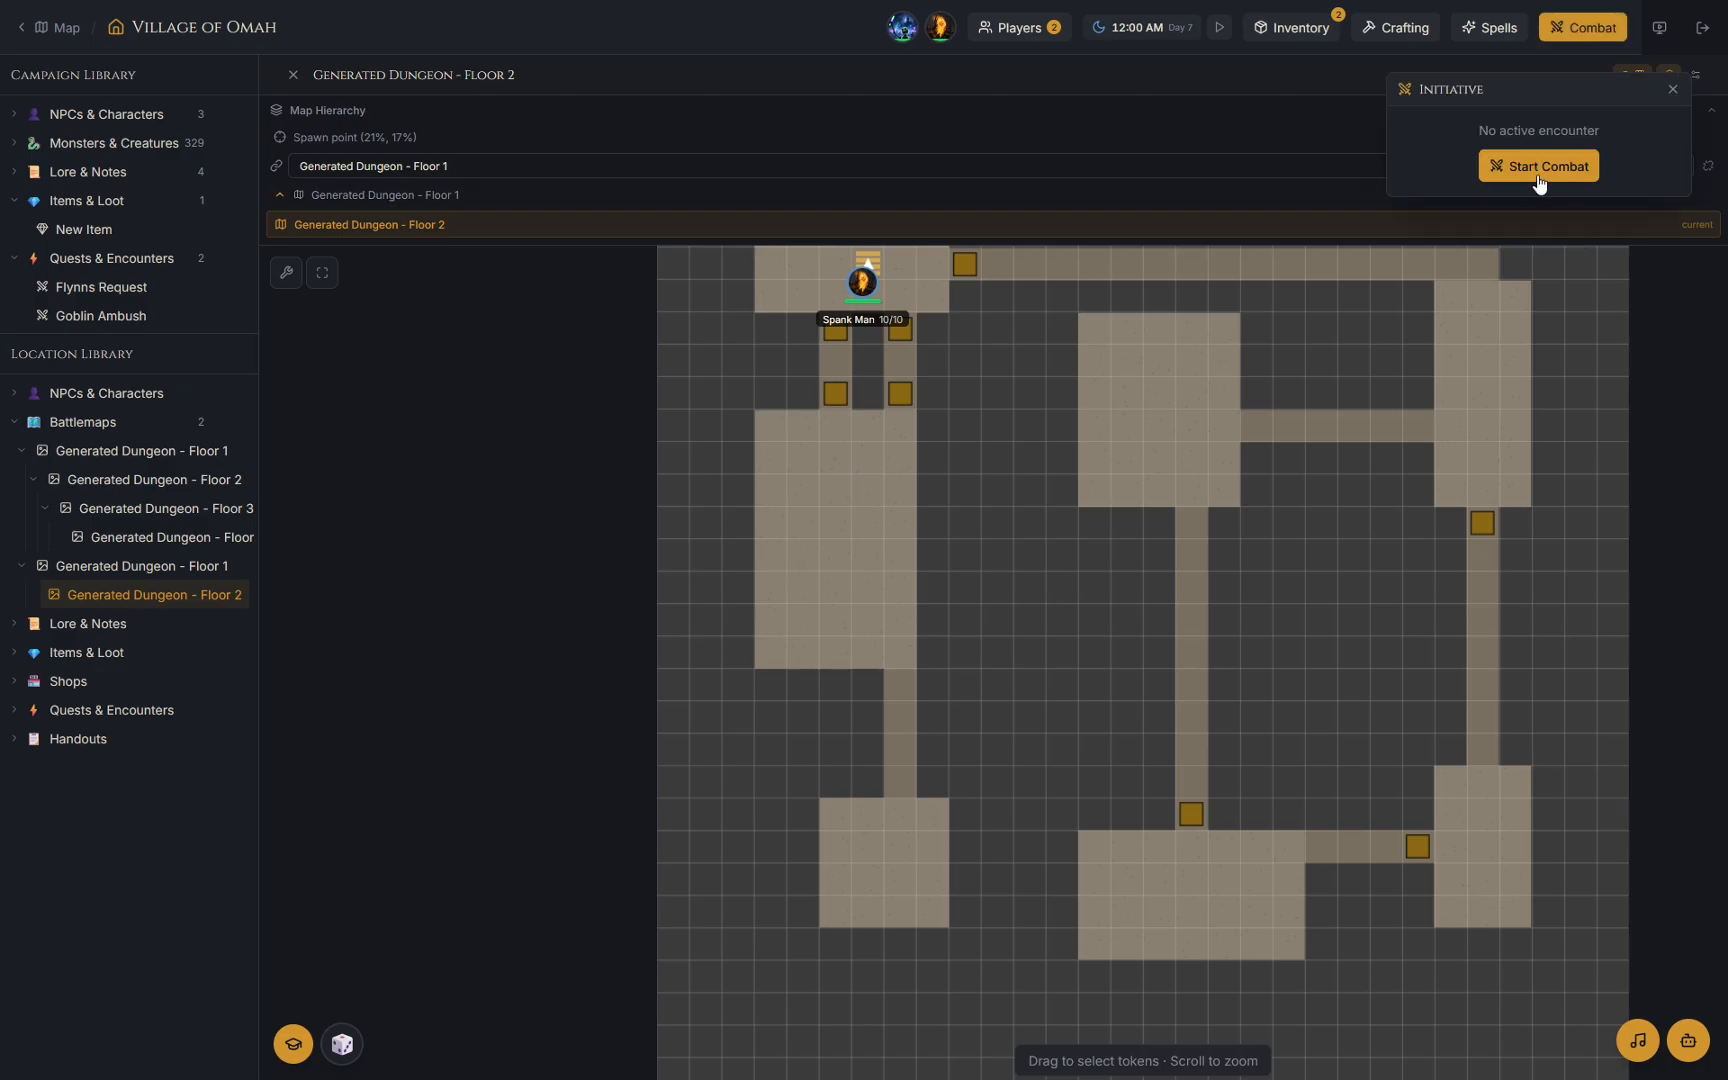
{"action": "left_click", "coordinate": [1620, 268]}
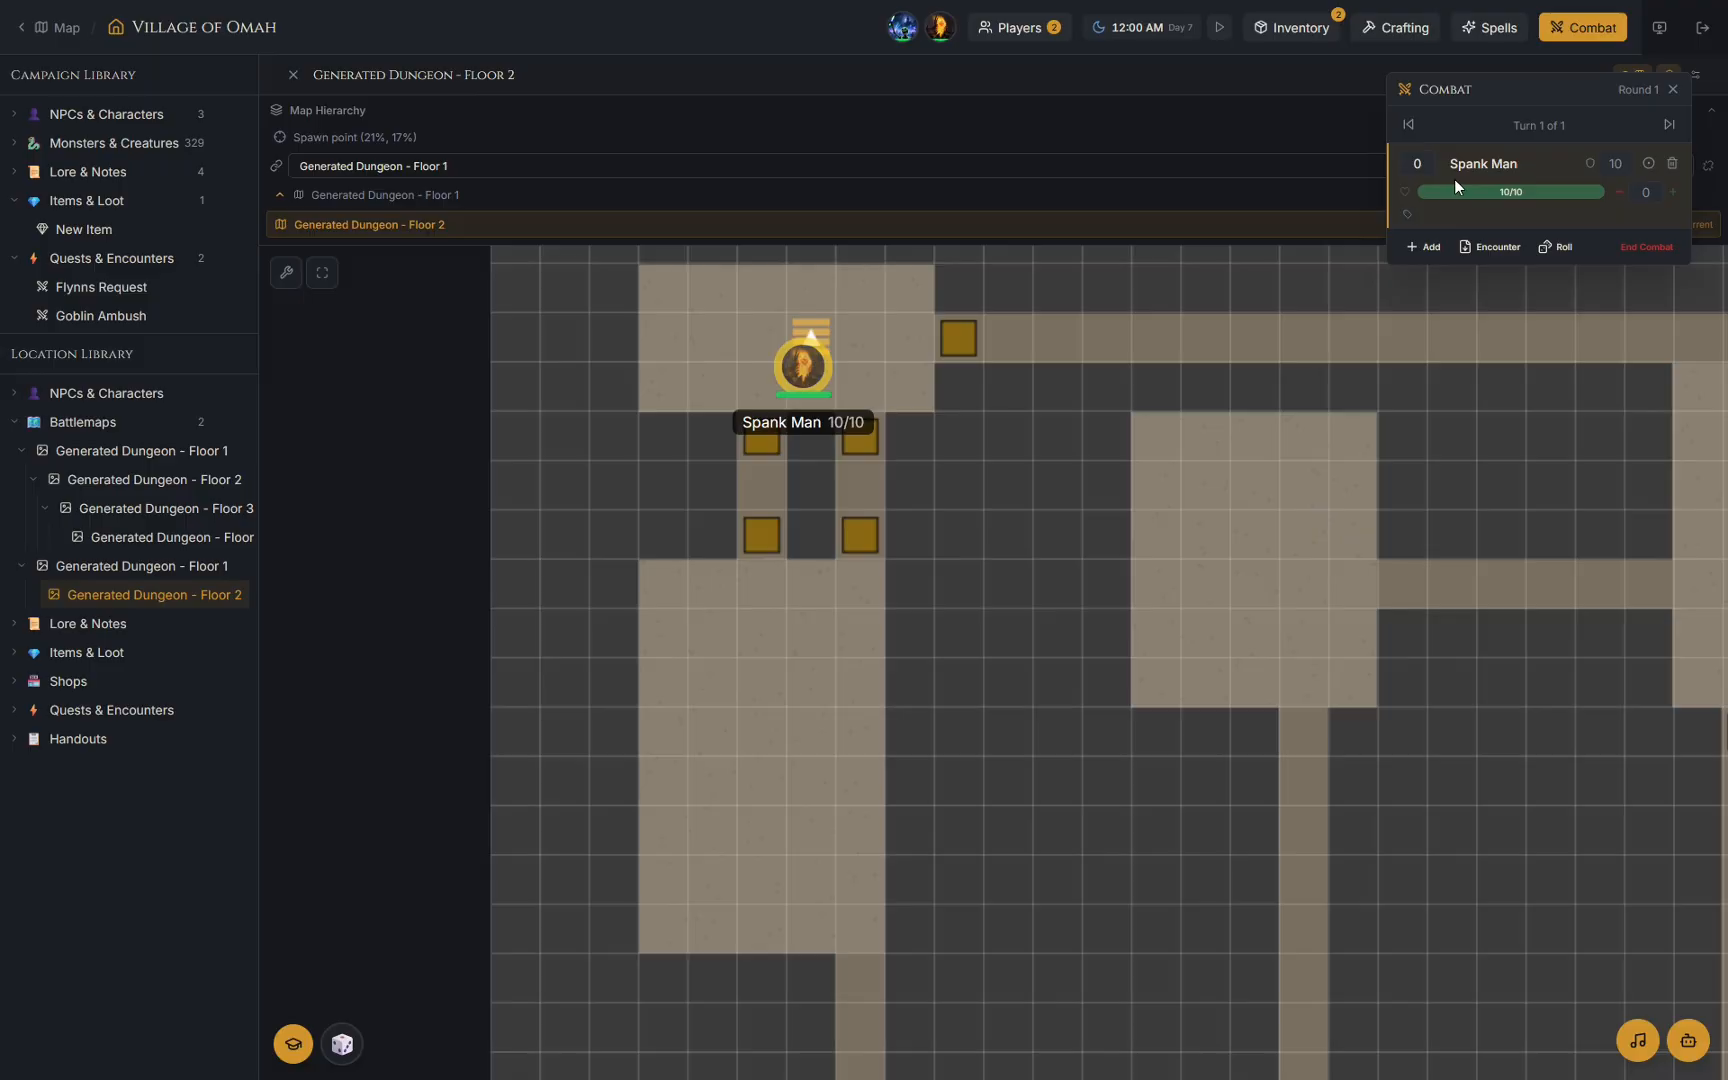
{"action": "left_click", "coordinate": [1490, 247]}
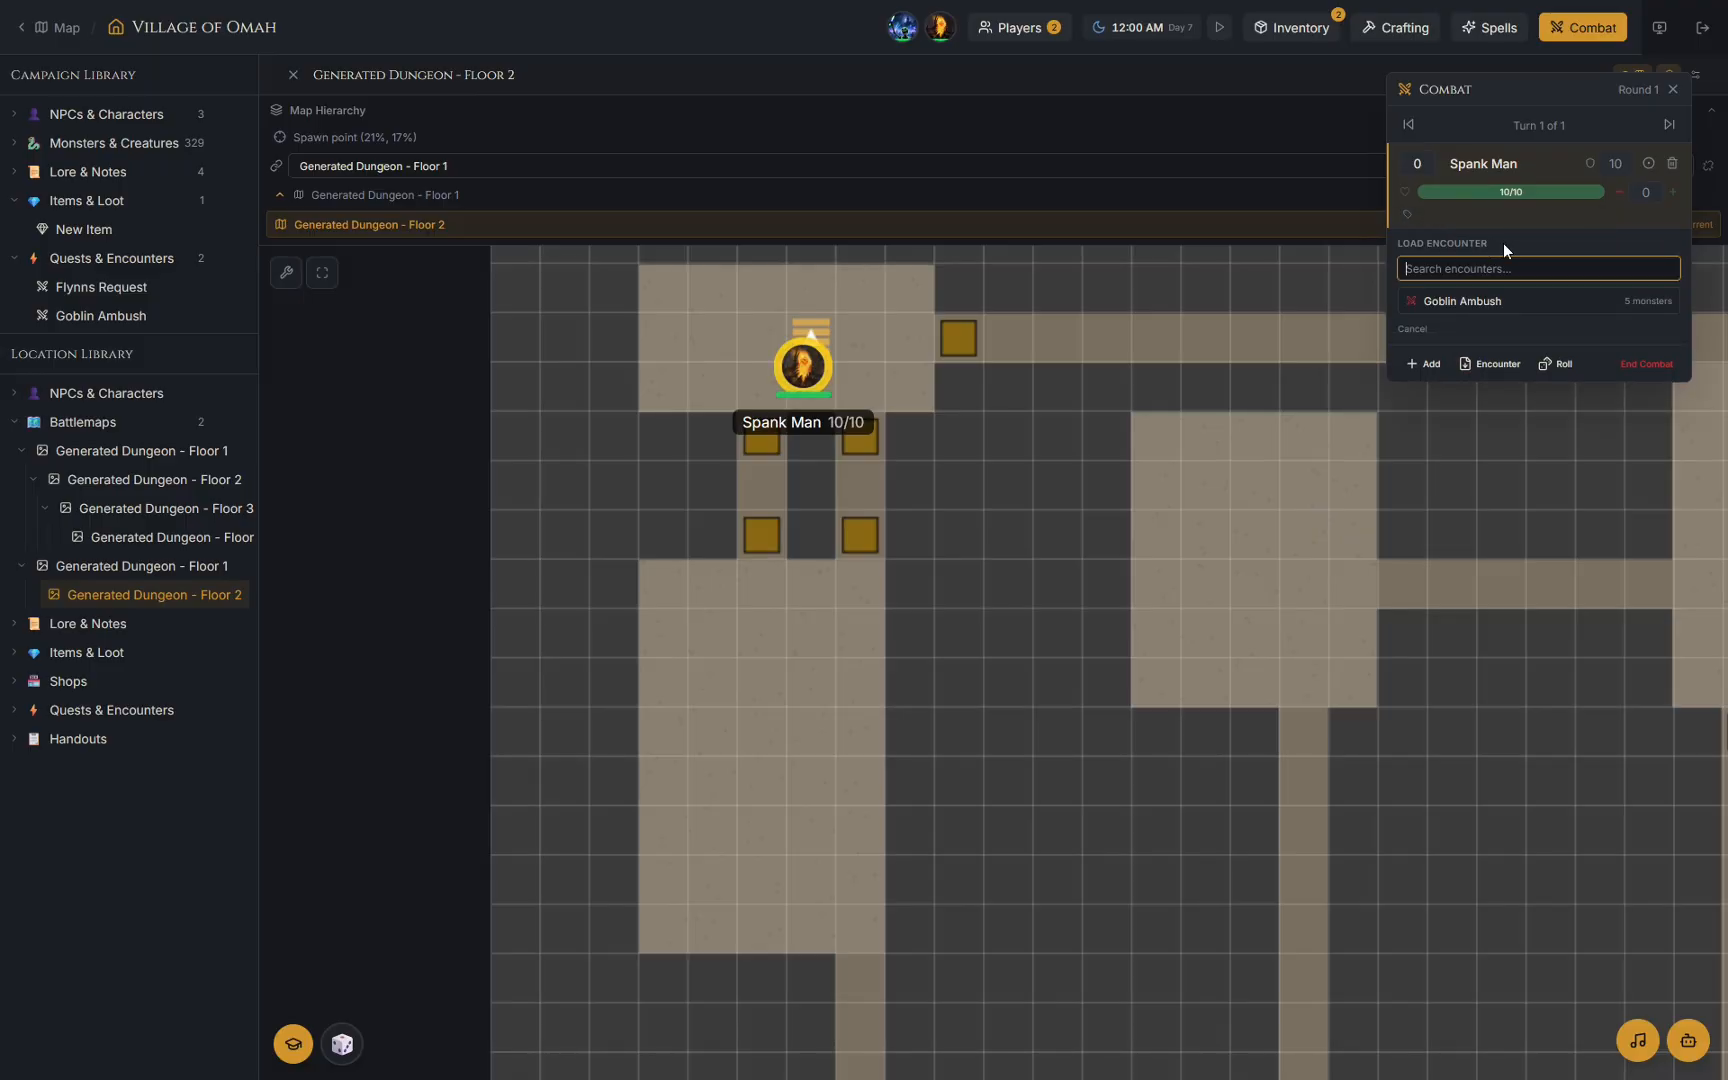
{"action": "left_click", "coordinate": [1506, 308]}
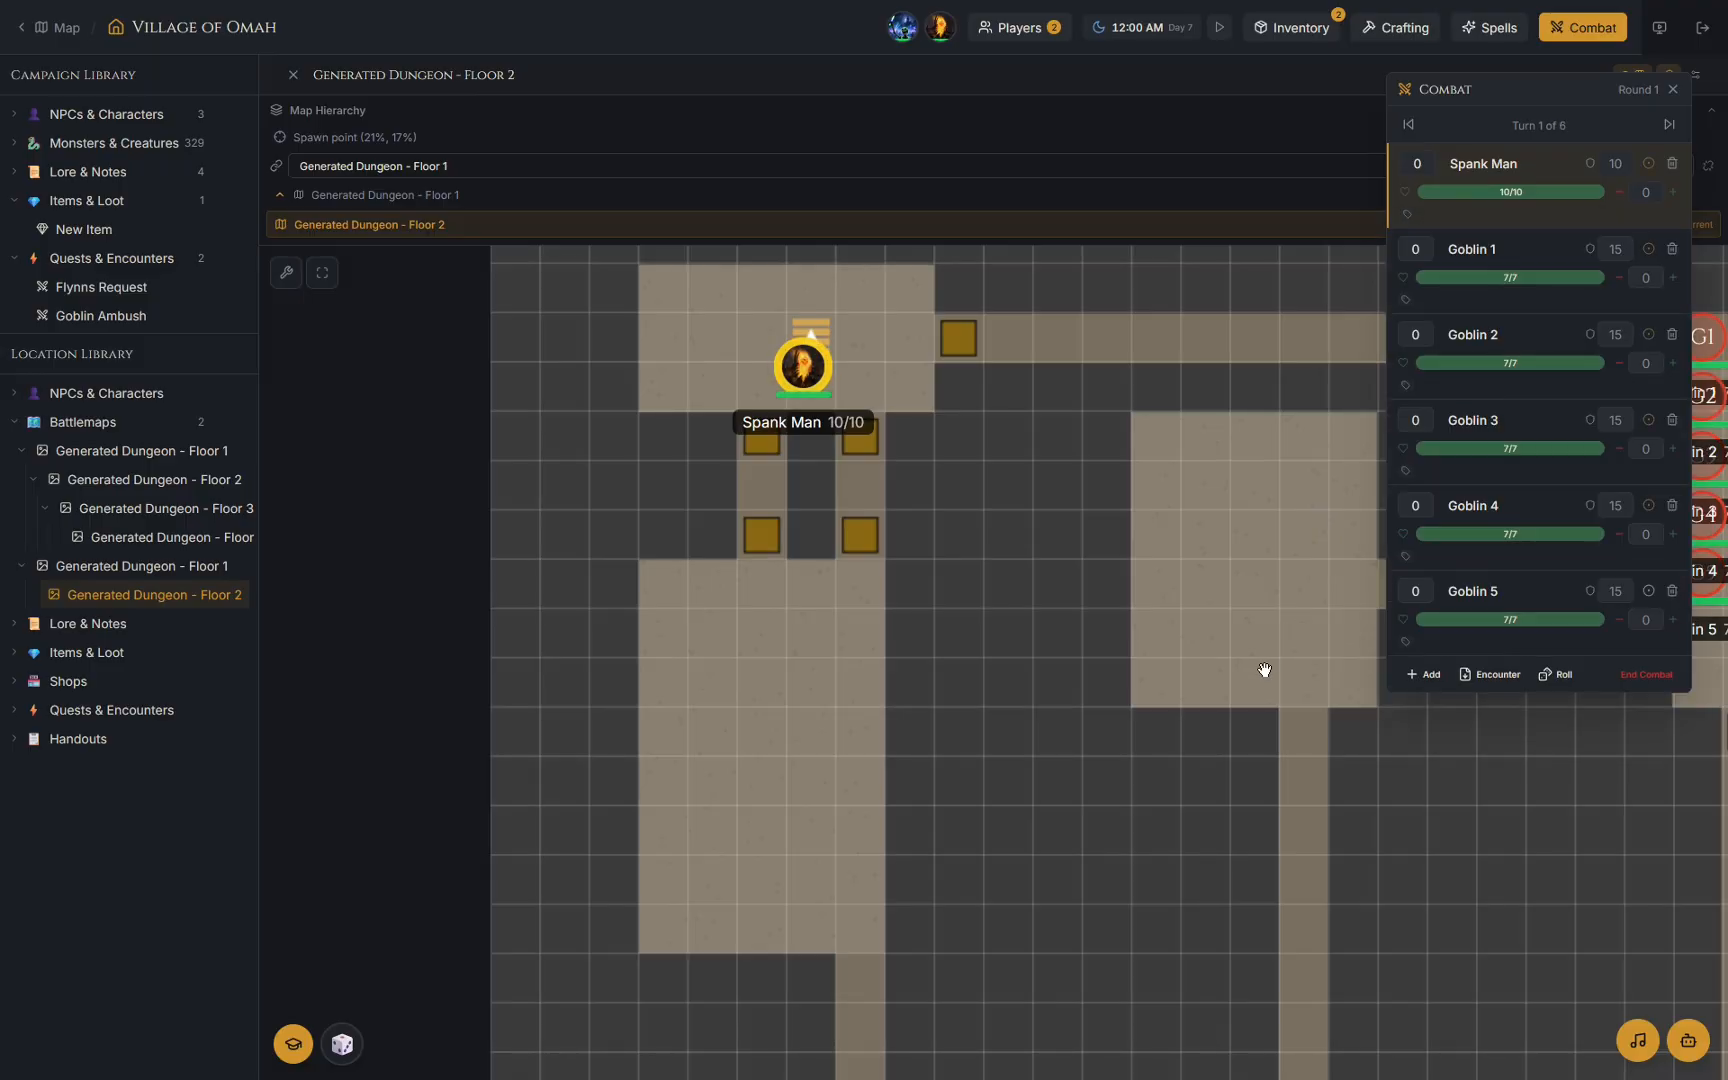
Move the five goblin tokens together into the large room below Spank Man and roll initiative for all combatants.
{"action": "left_click_drag", "start_coordinate": [1292, 606], "coordinate": [679, 594]}
{"action": "scroll", "coordinate": [968, 578], "scroll_direction": "down", "scroll_amount": 3}
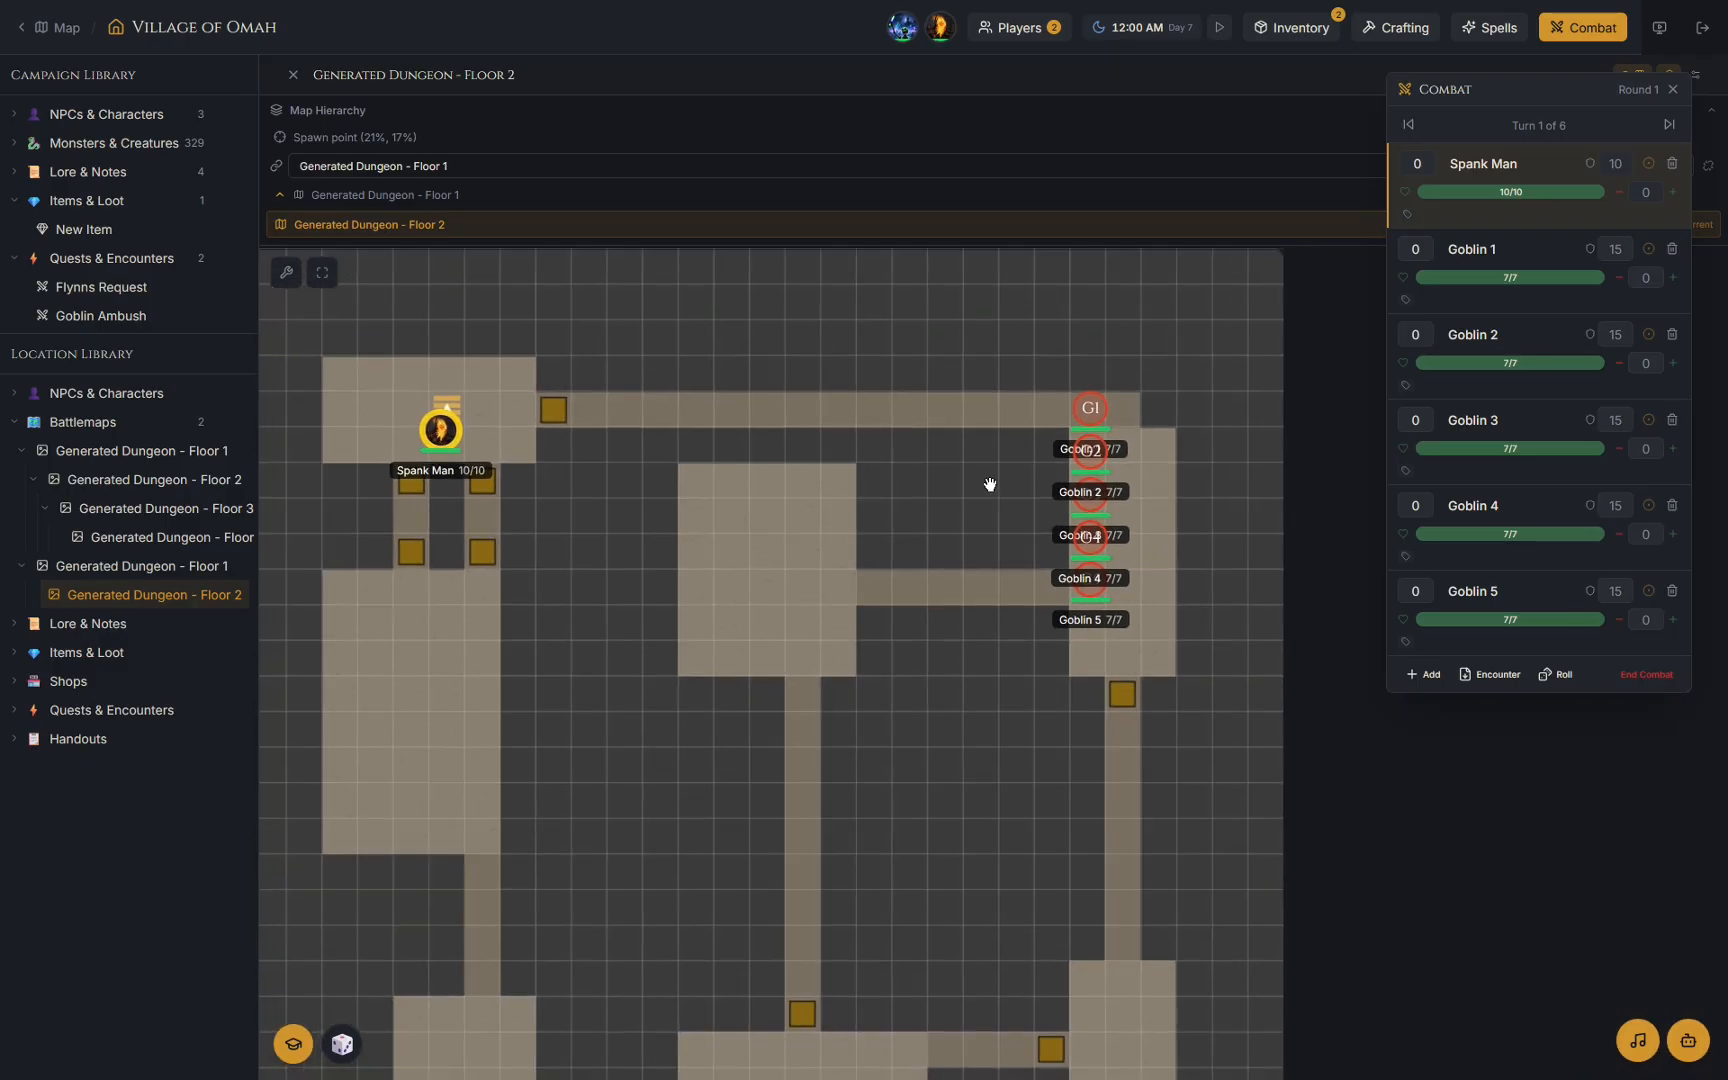
{"action": "left_click_drag", "start_coordinate": [1086, 459], "coordinate": [352, 679]}
{"action": "left_click_drag", "start_coordinate": [593, 683], "coordinate": [789, 637]}
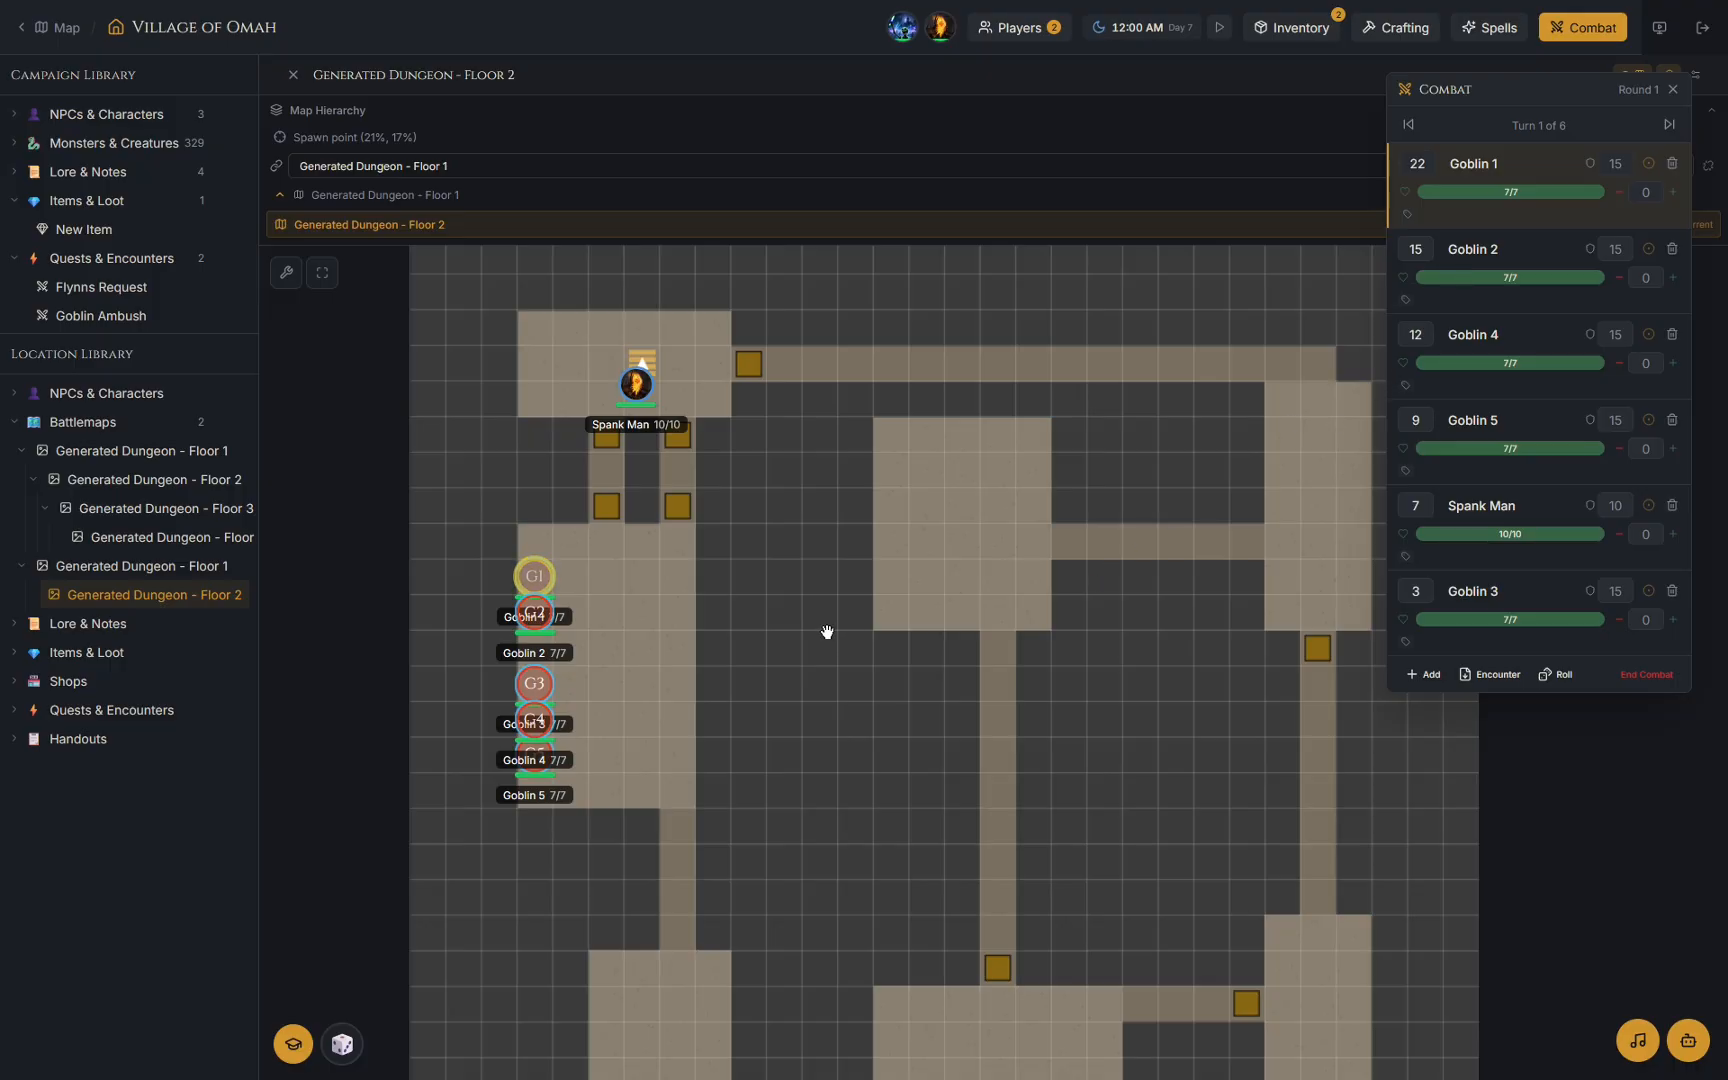
Move Goblin 3 three squares to the right within the goblins' room.
{"action": "scroll", "coordinate": [774, 647], "scroll_direction": "up", "scroll_amount": 1}
{"action": "left_click_drag", "start_coordinate": [774, 647], "coordinate": [984, 557]}
{"action": "scroll", "coordinate": [860, 604], "scroll_direction": "up", "scroll_amount": 2}
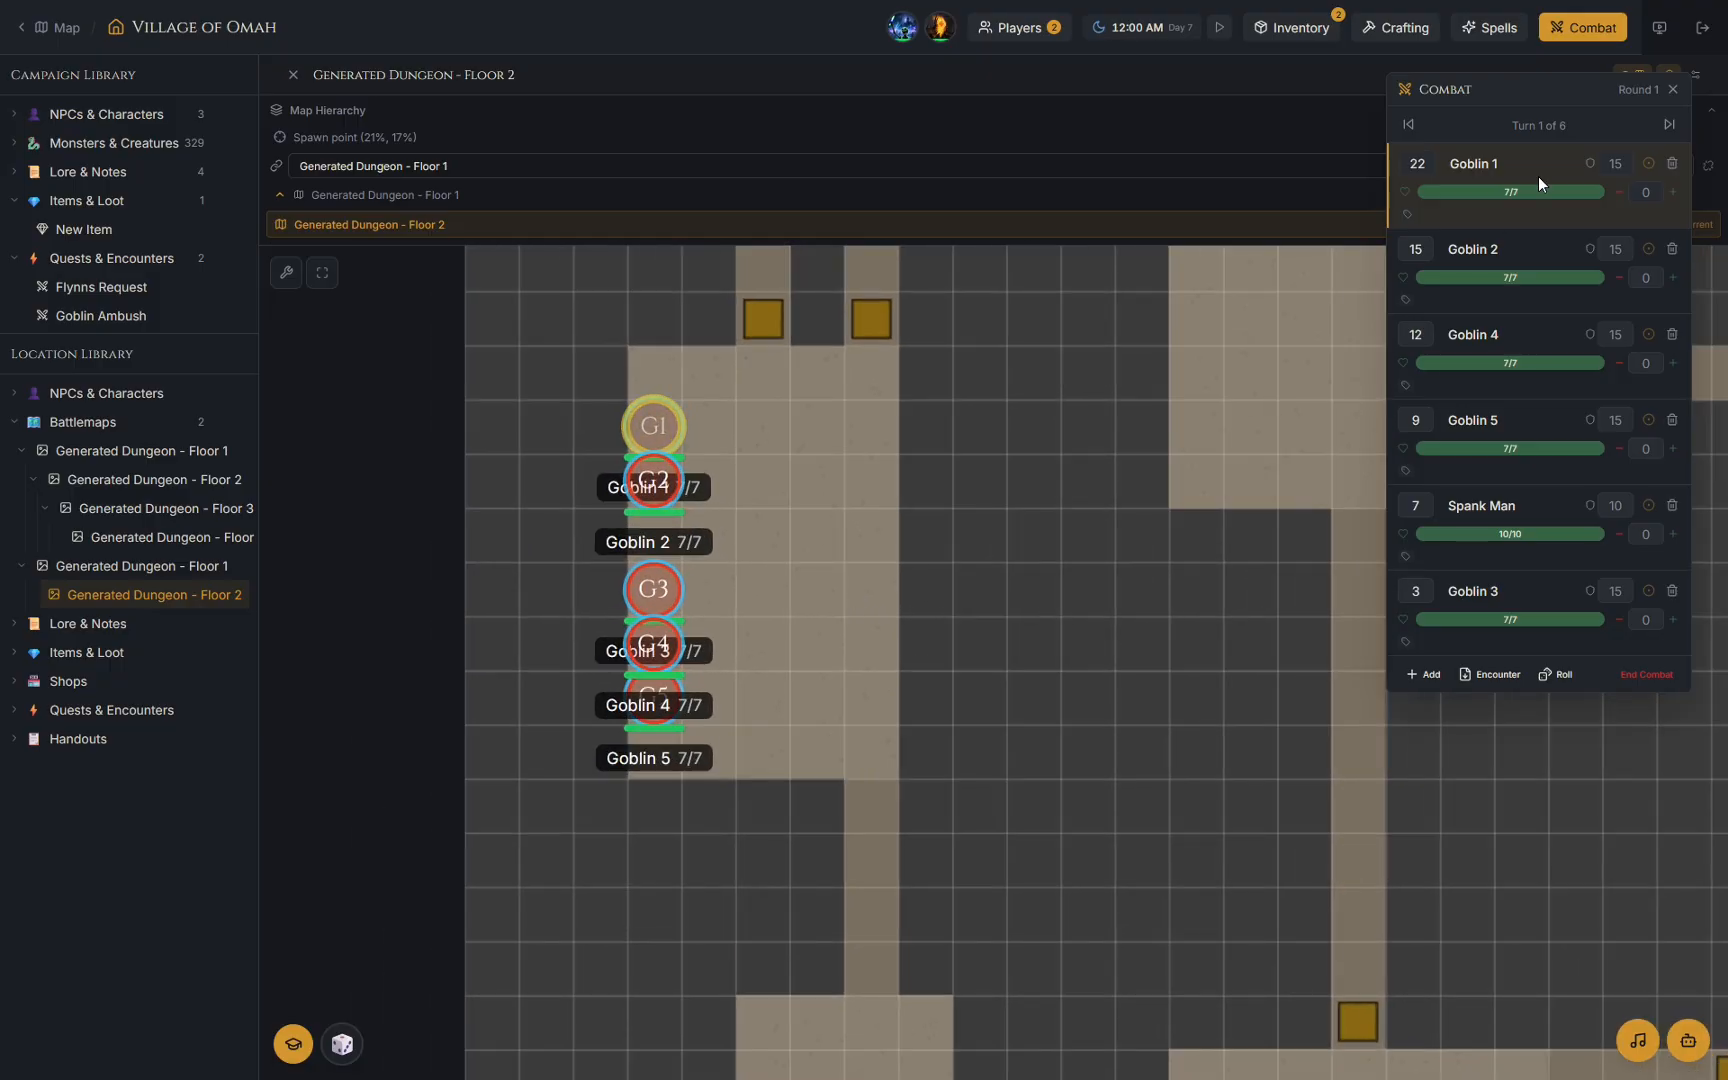
{"action": "left_click_drag", "start_coordinate": [667, 580], "coordinate": [815, 589]}
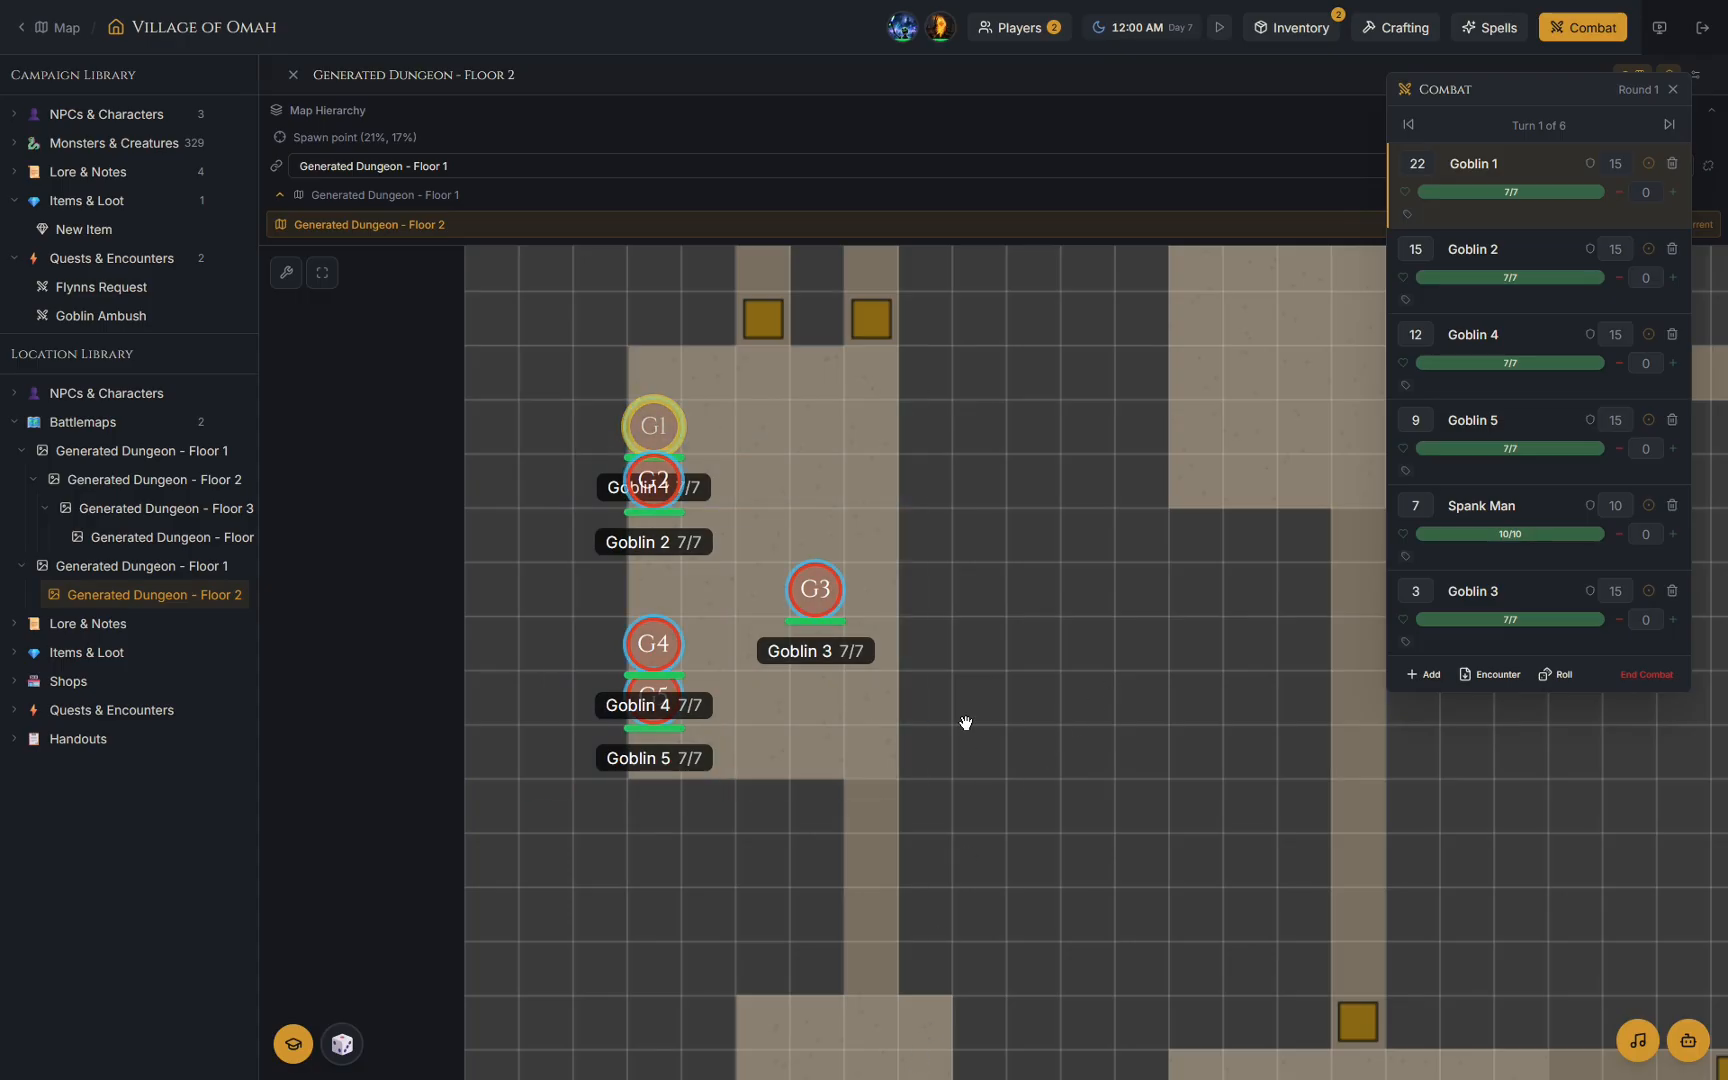
Leave full screen briefly, try box-selecting the goblin tokens, clear the selection and return to full screen.
{"action": "key", "text": "F11"}
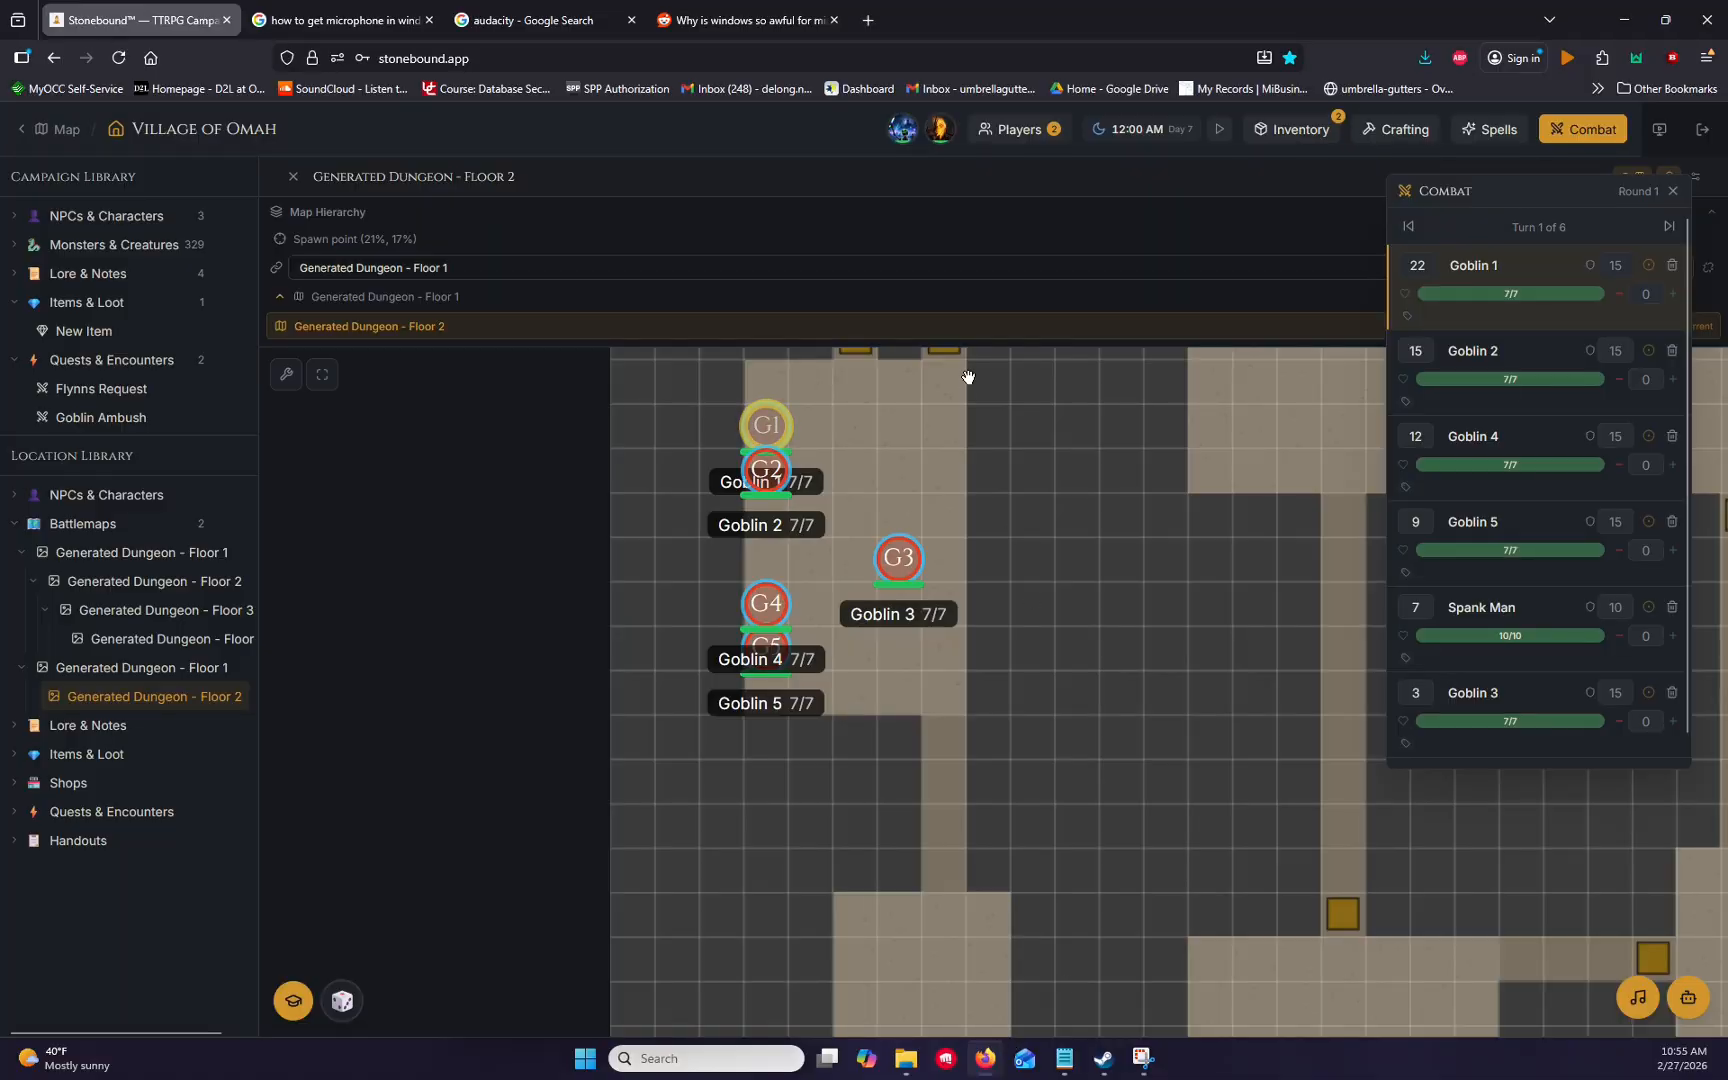
{"action": "left_click_drag", "start_coordinate": [977, 397], "coordinate": [694, 688]}
{"action": "left_click_drag", "start_coordinate": [980, 497], "coordinate": [977, 706]}
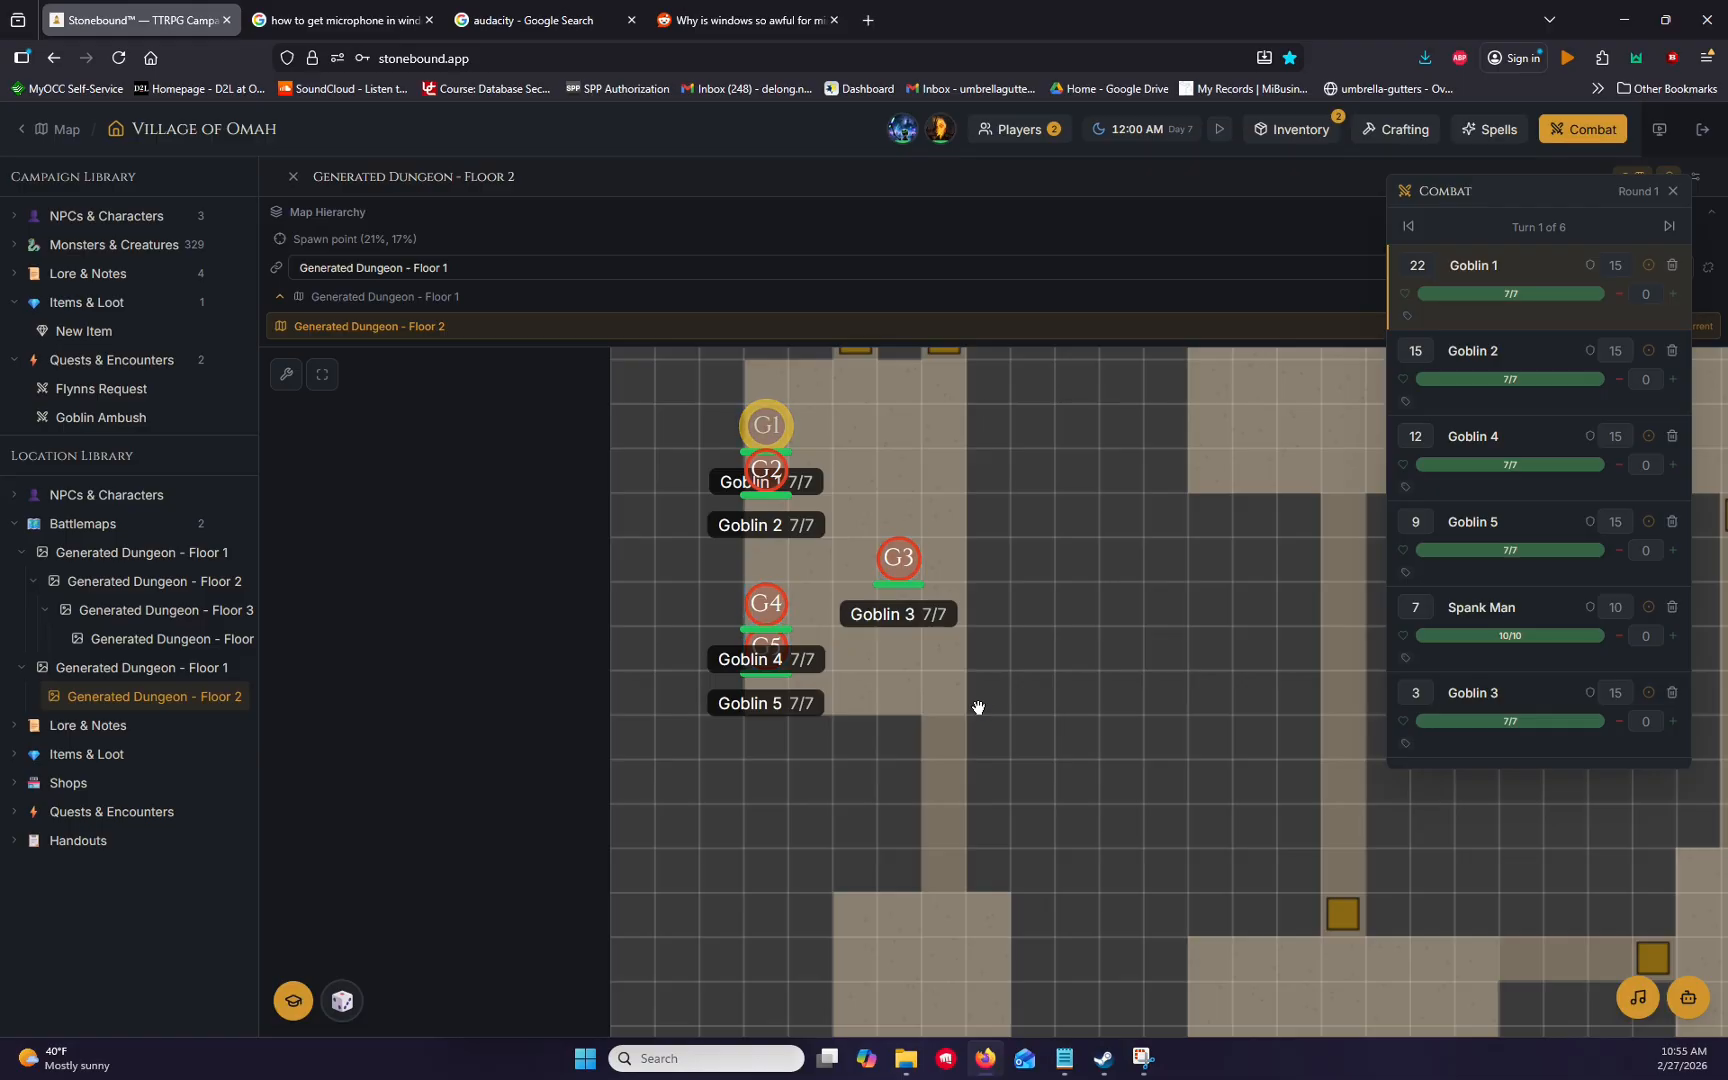
{"action": "key", "text": "F11"}
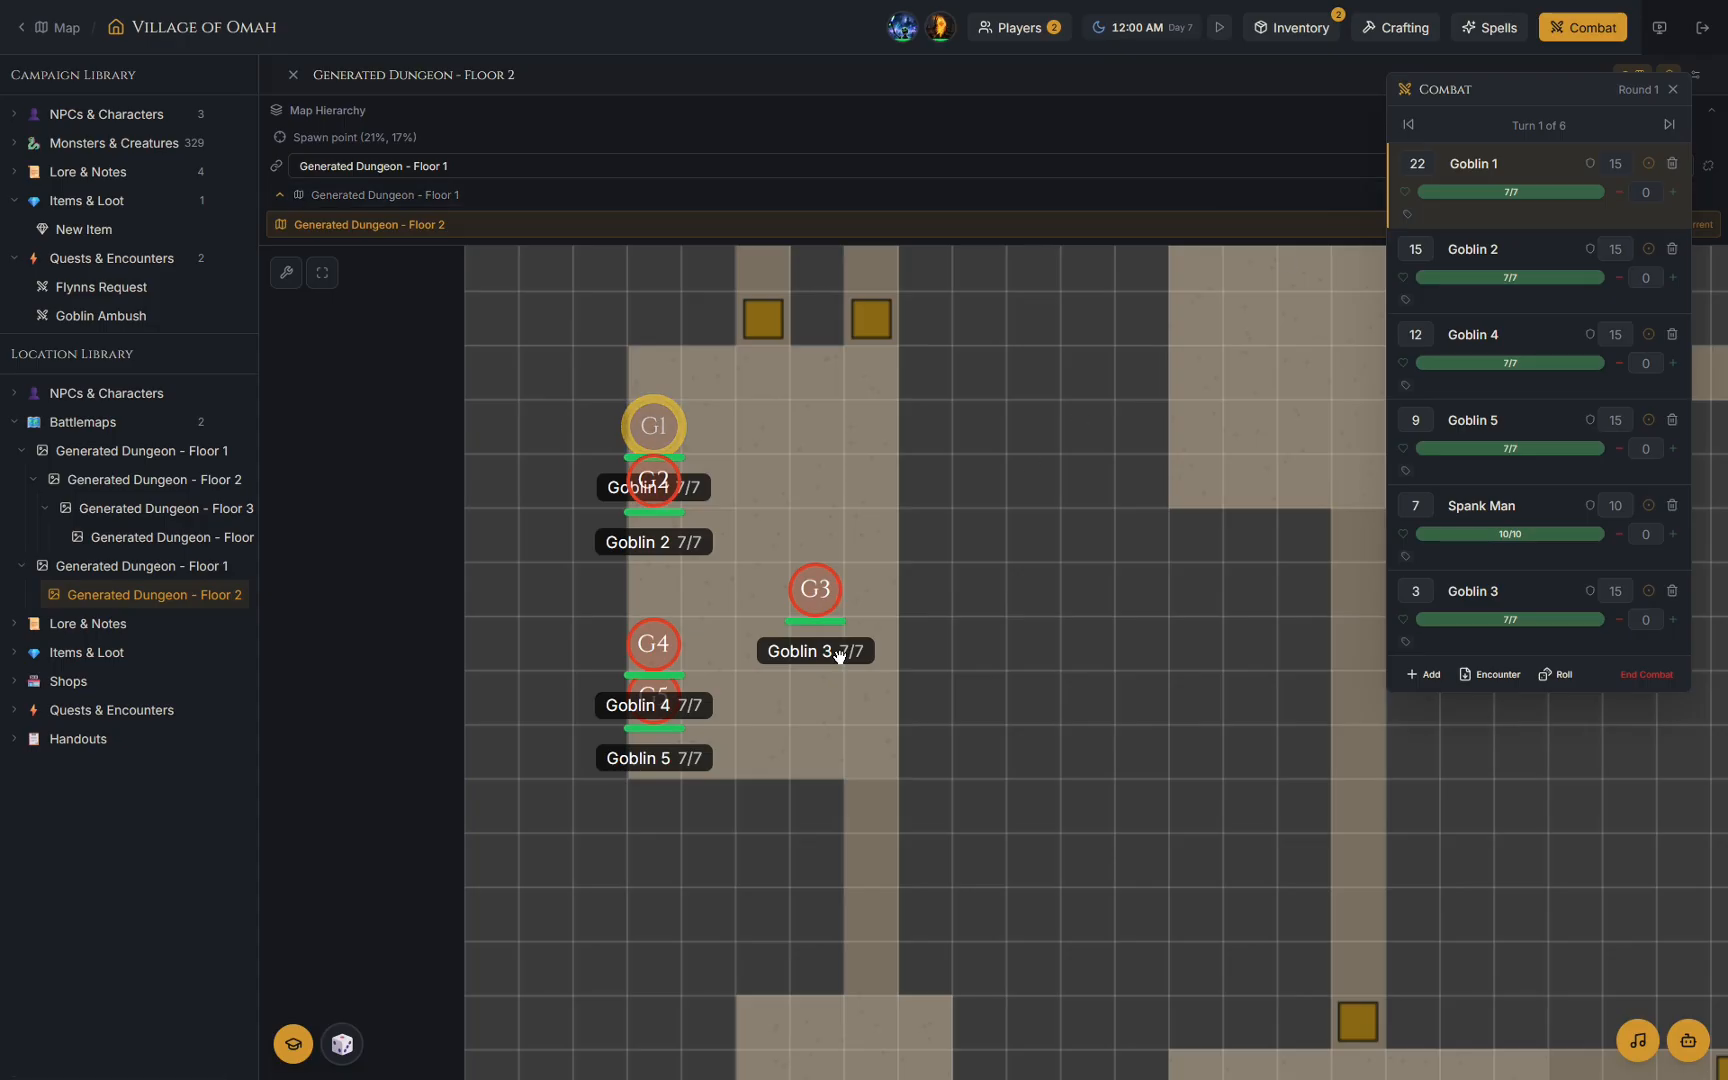
Look over Goblin 3's token settings, close them and pin its Goblin stat block beside the map.
{"action": "left_click", "coordinate": [822, 608]}
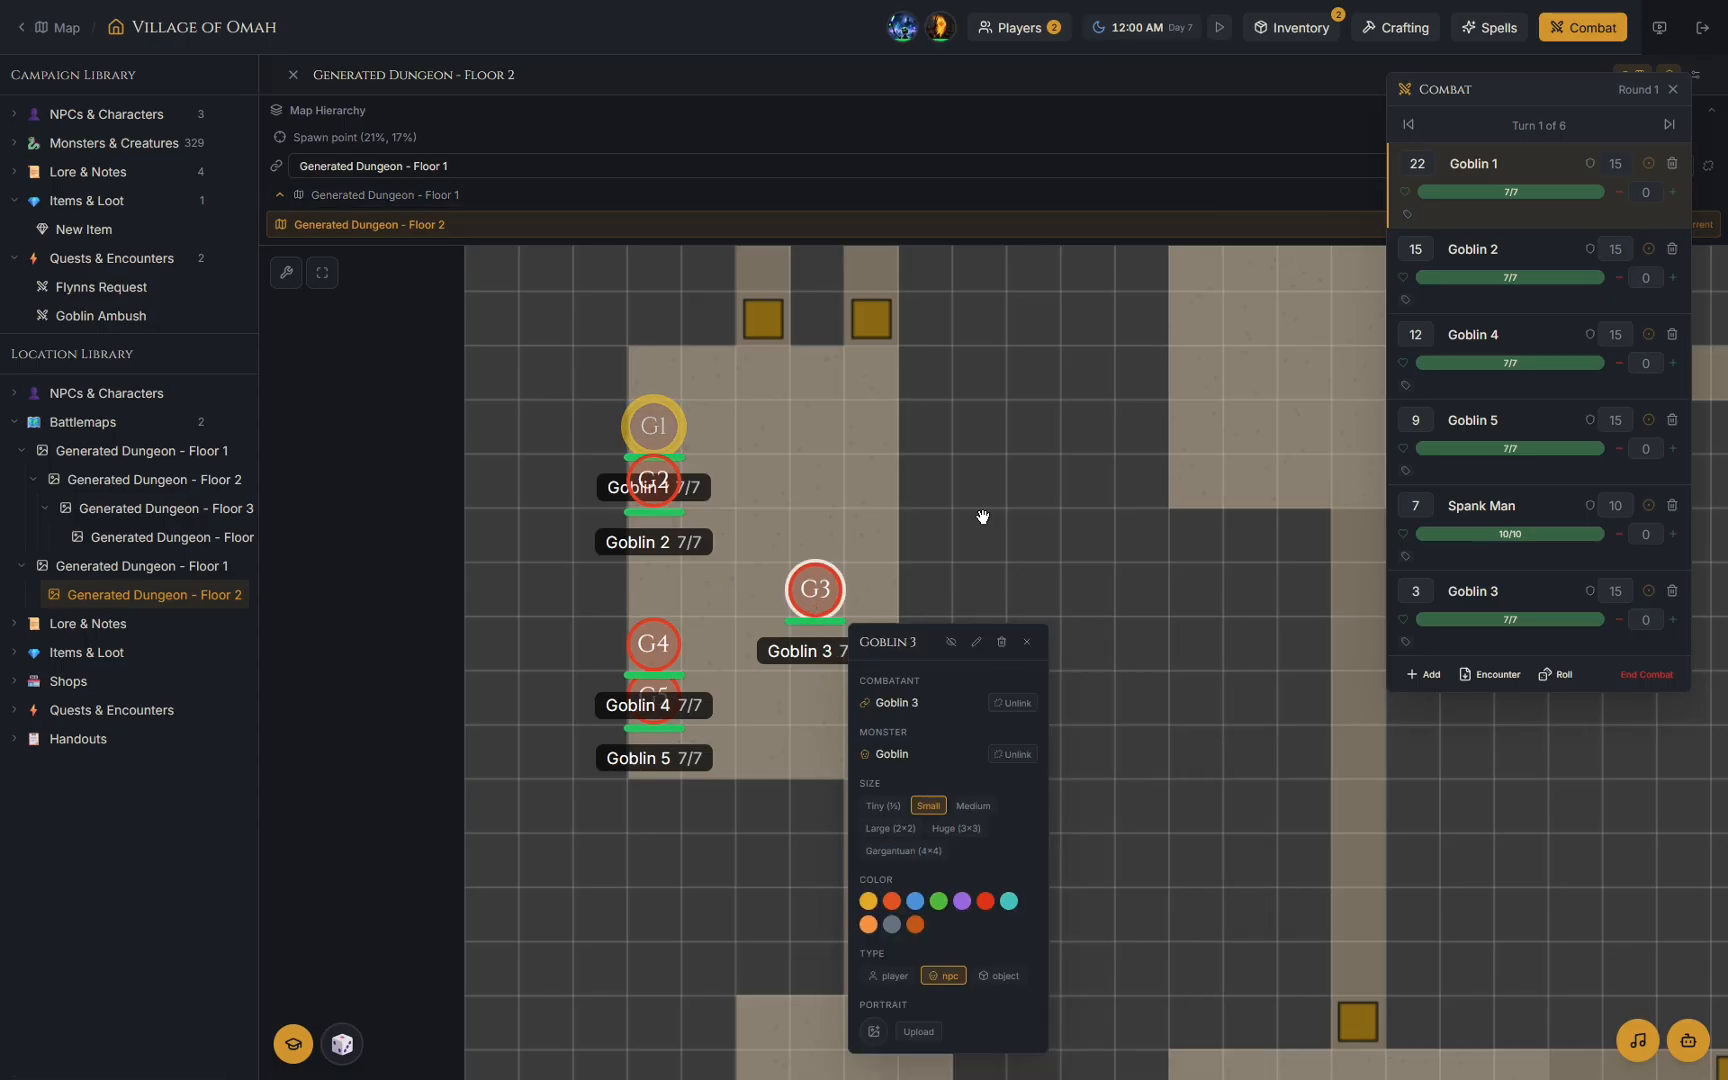
{"action": "left_click", "coordinate": [983, 517]}
{"action": "mouse_move", "coordinate": [815, 594]}
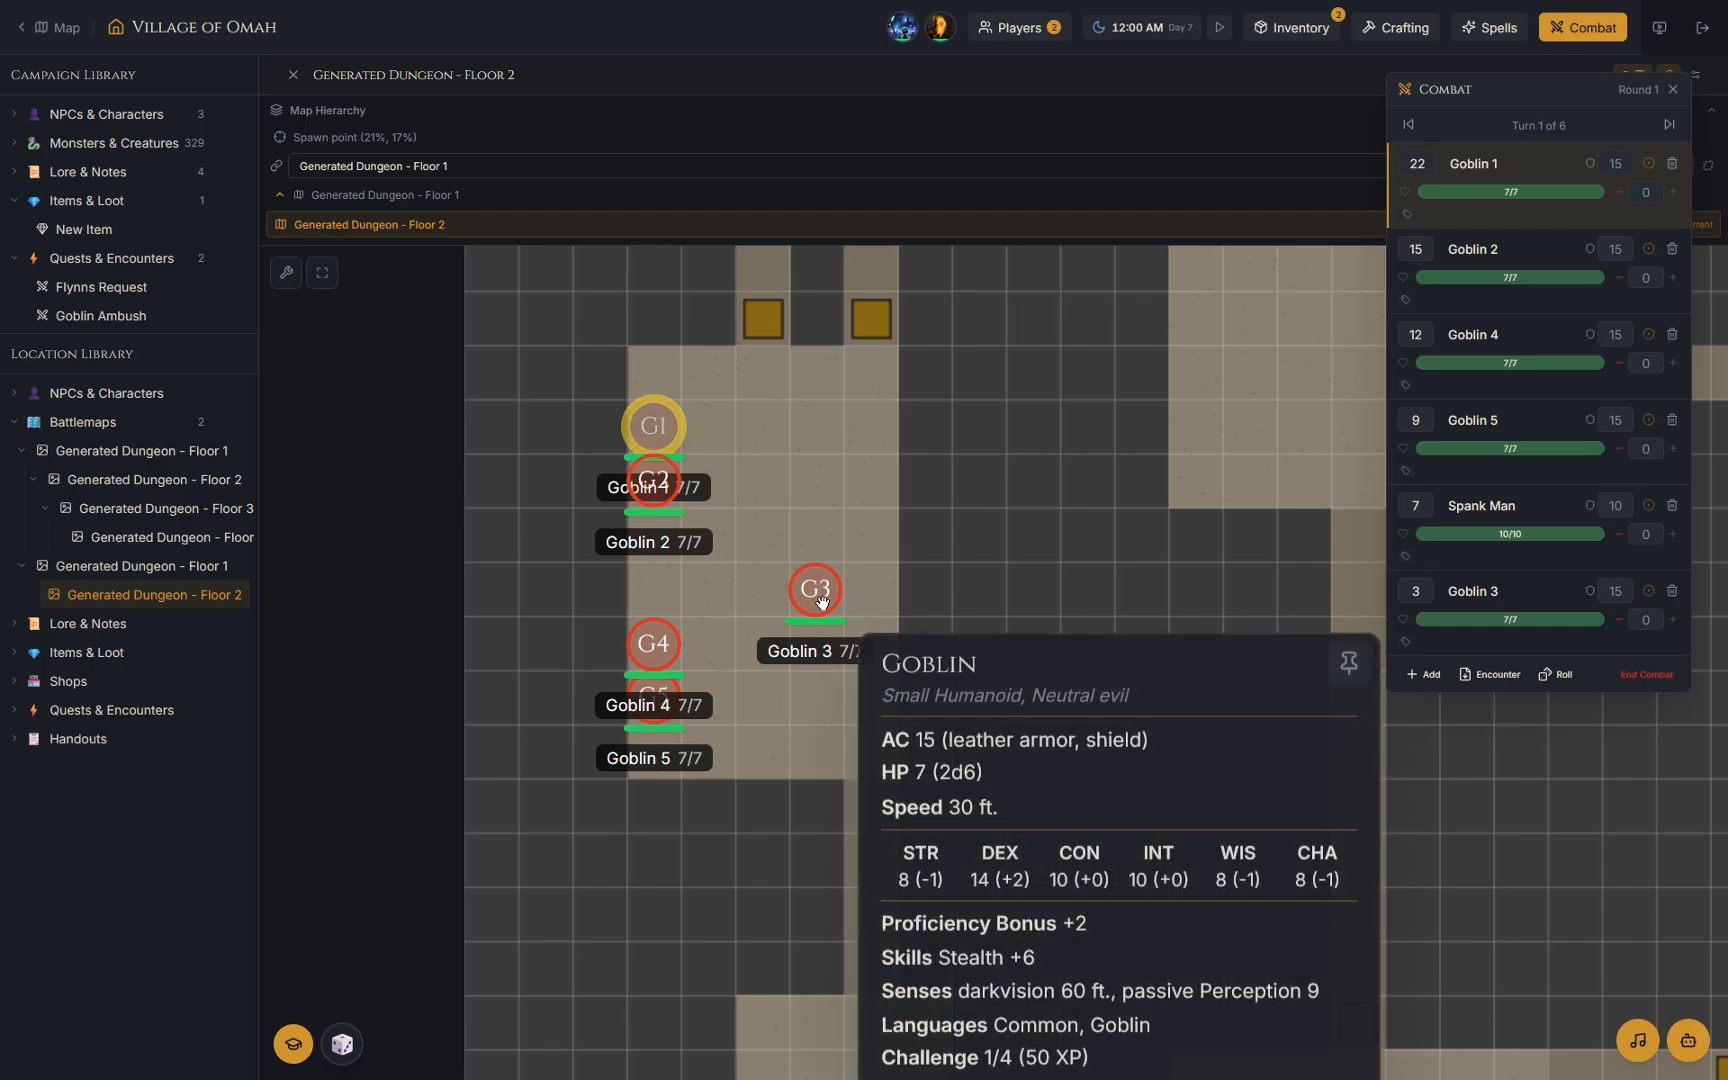
{"action": "left_click", "coordinate": [1101, 650]}
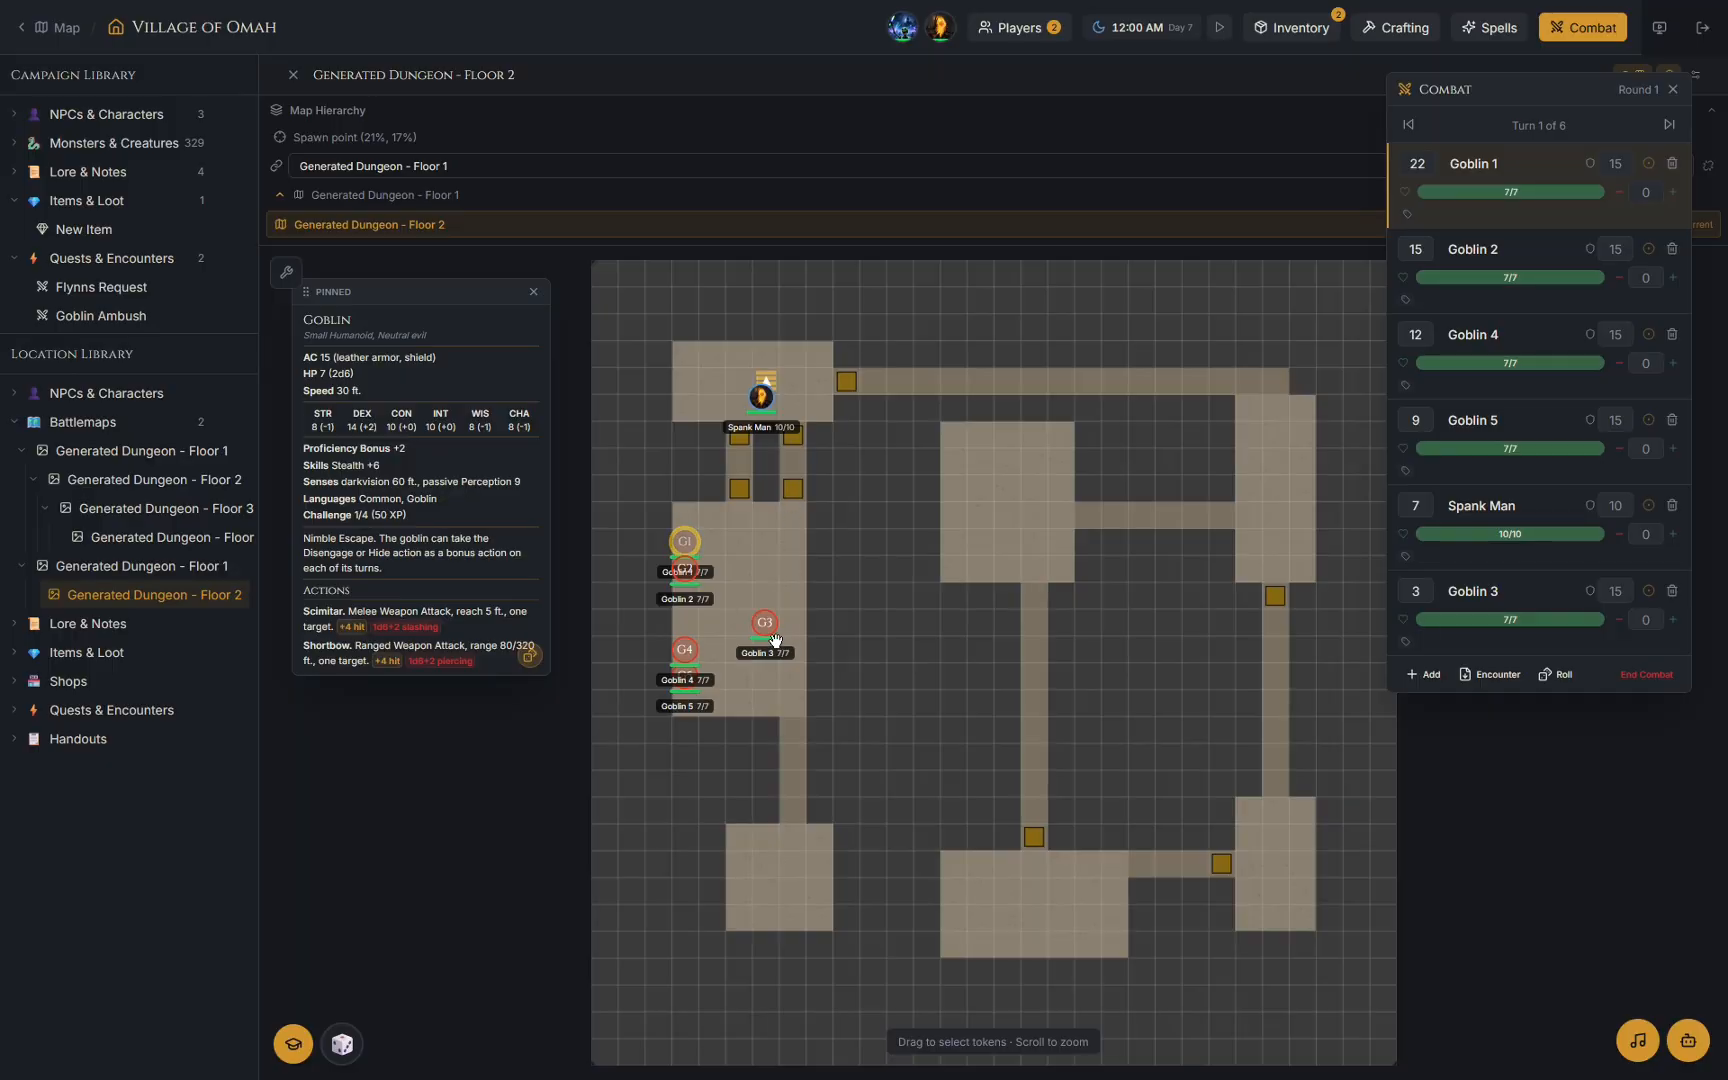
Move Goblin 3 next to Spank Man and roll its Scimitar attack with Spank Man as the target.
{"action": "left_click_drag", "start_coordinate": [768, 628], "coordinate": [967, 598]}
{"action": "scroll", "coordinate": [790, 515], "scroll_direction": "up", "scroll_amount": 5}
{"action": "scroll", "coordinate": [967, 598], "scroll_direction": "down", "scroll_amount": 5}
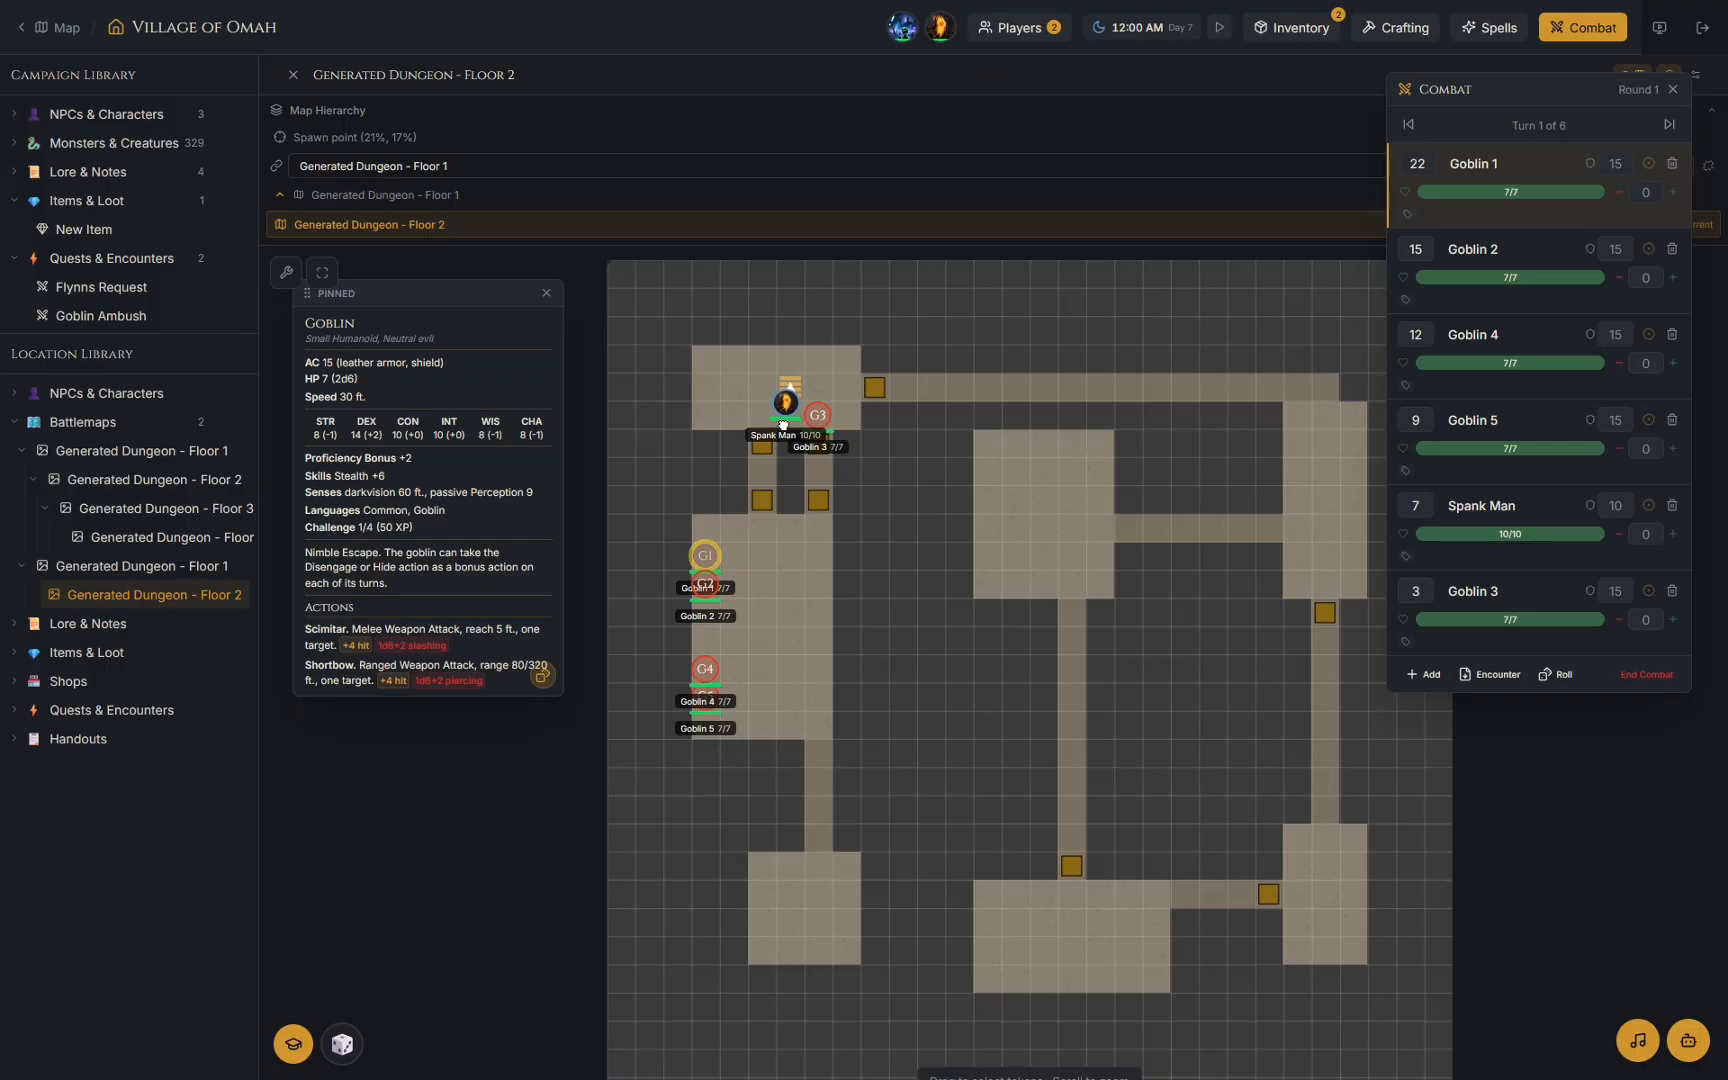
{"action": "left_click", "coordinate": [325, 629]}
{"action": "scroll", "coordinate": [833, 436], "scroll_direction": "up", "scroll_amount": 4}
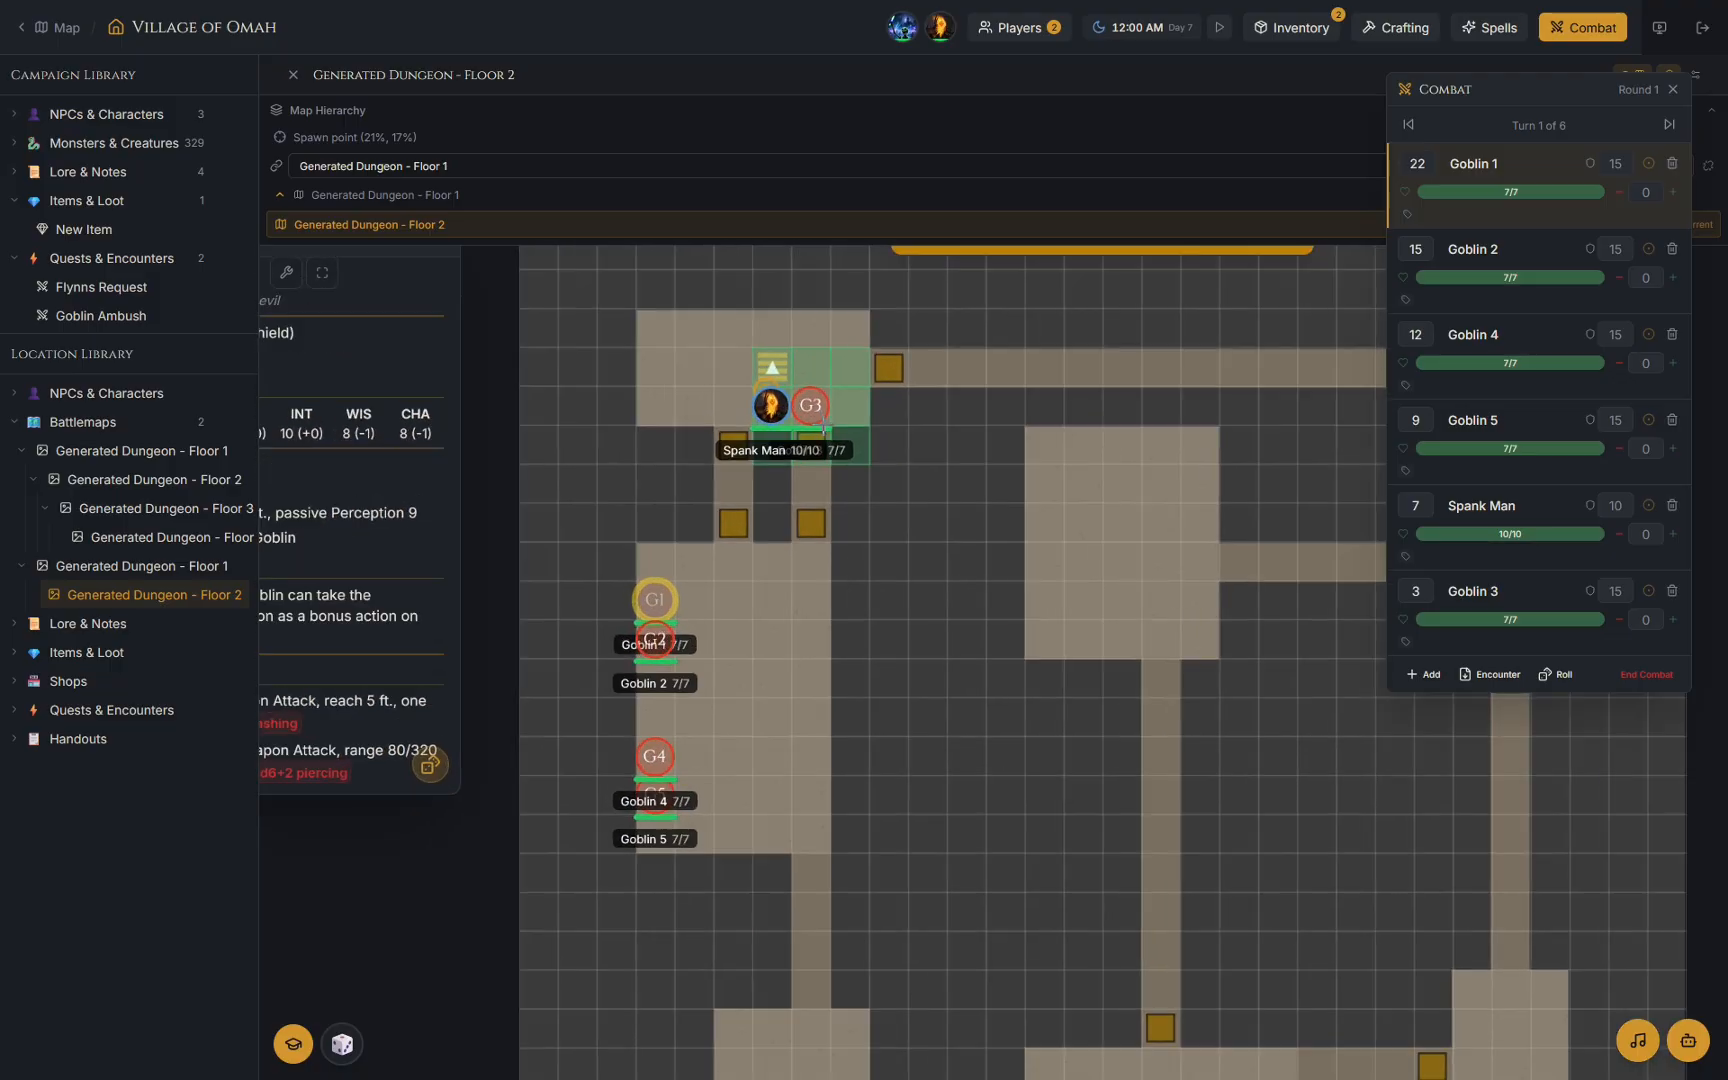
{"action": "left_click", "coordinate": [770, 399]}
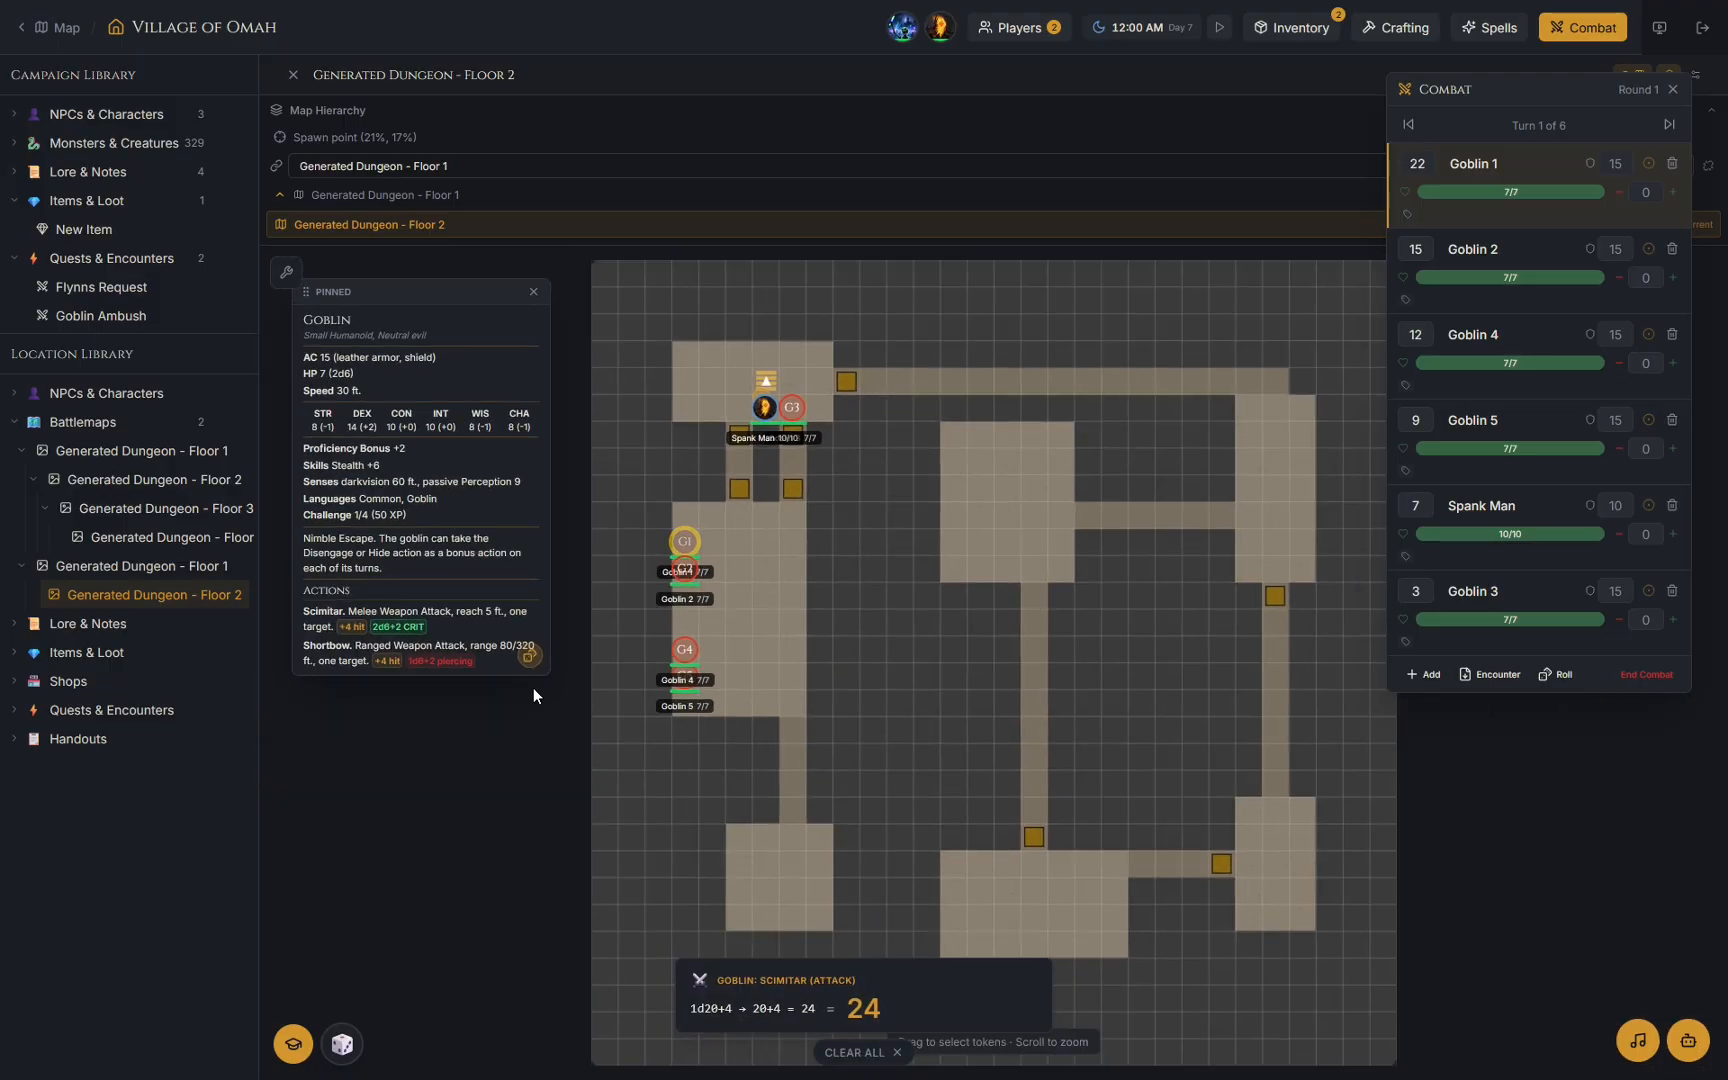
Roll the critical Scimitar damage, apply 10 damage to Spank Man and clear the displayed rolls.
{"action": "left_click", "coordinate": [400, 627]}
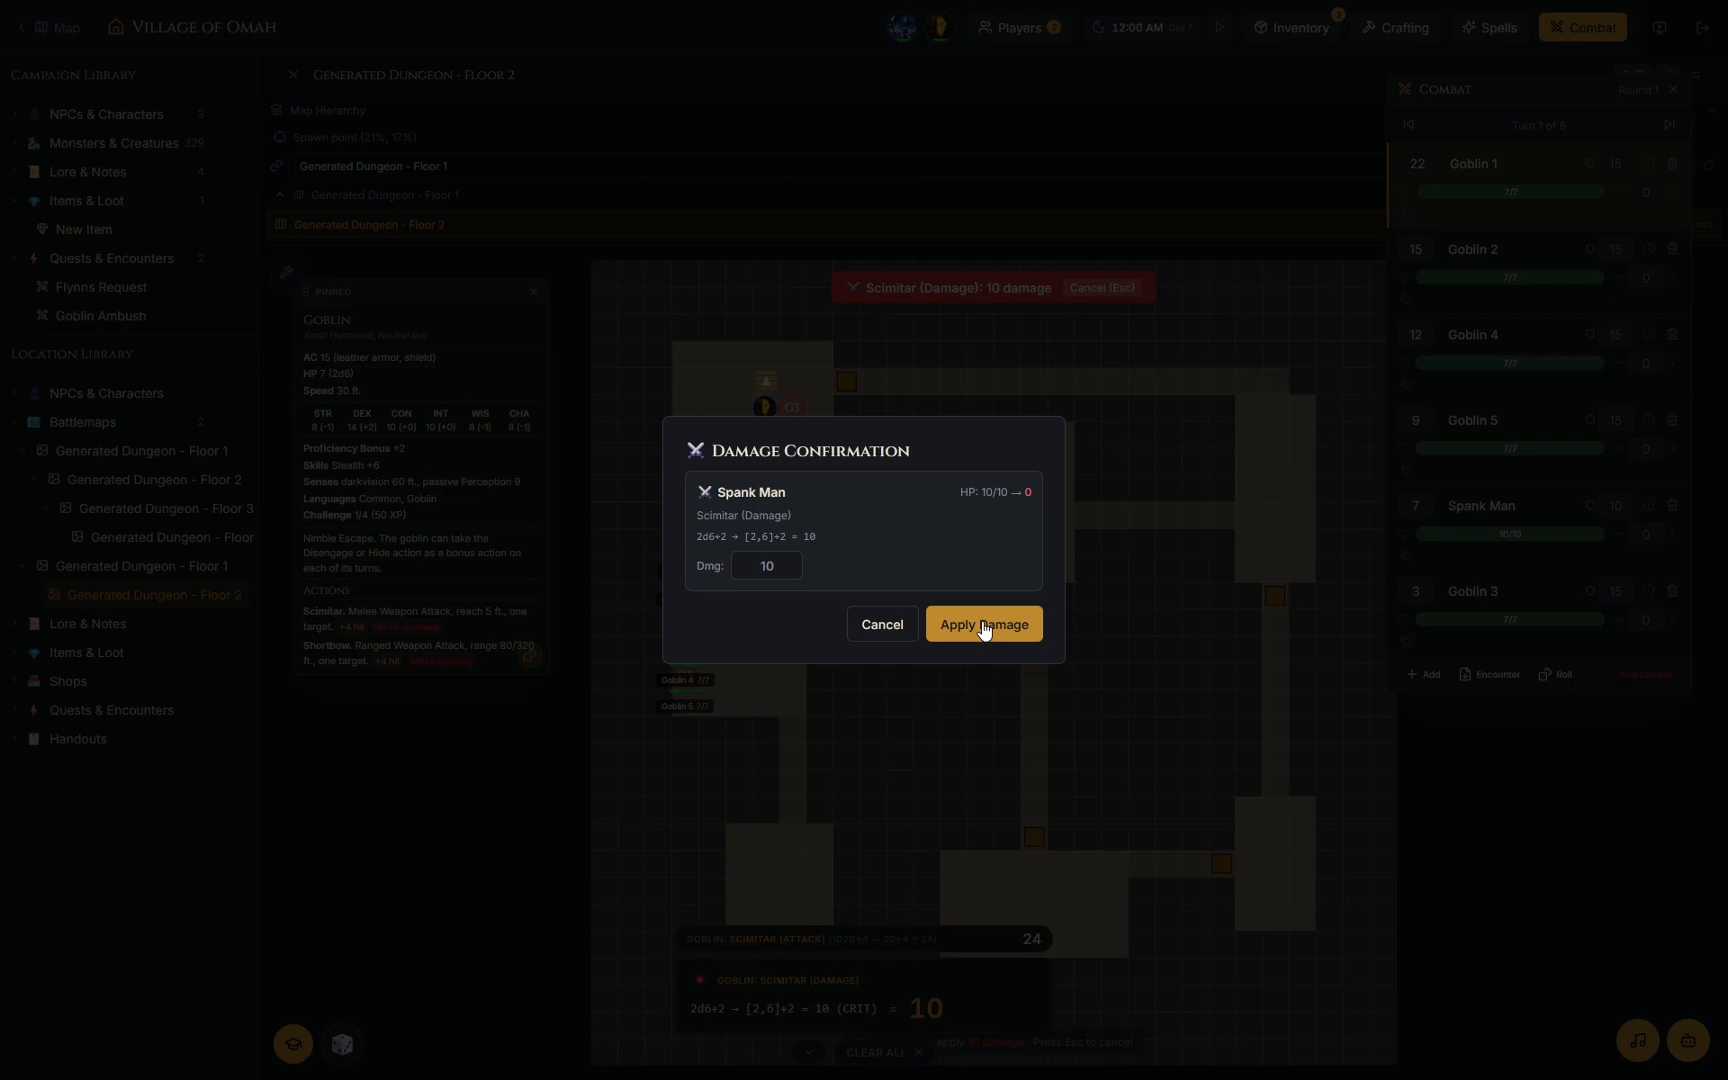
{"action": "key", "text": "Return"}
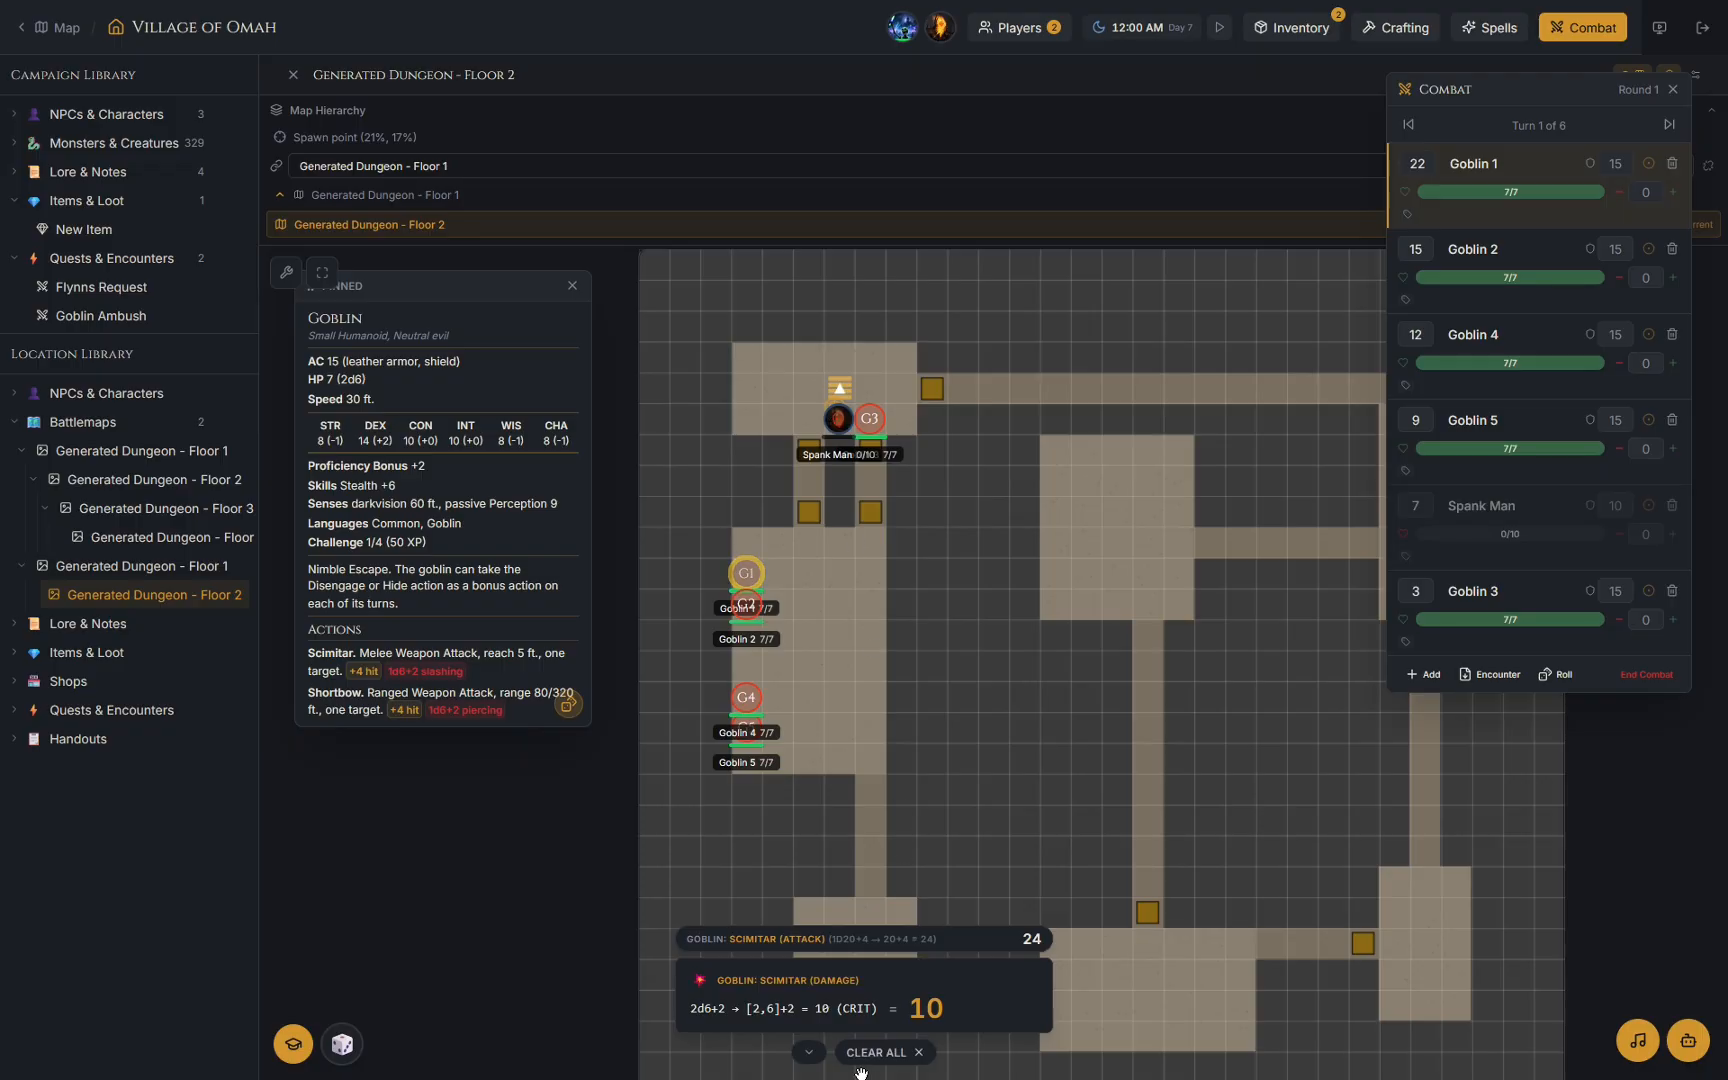
{"action": "left_click", "coordinate": [895, 1050]}
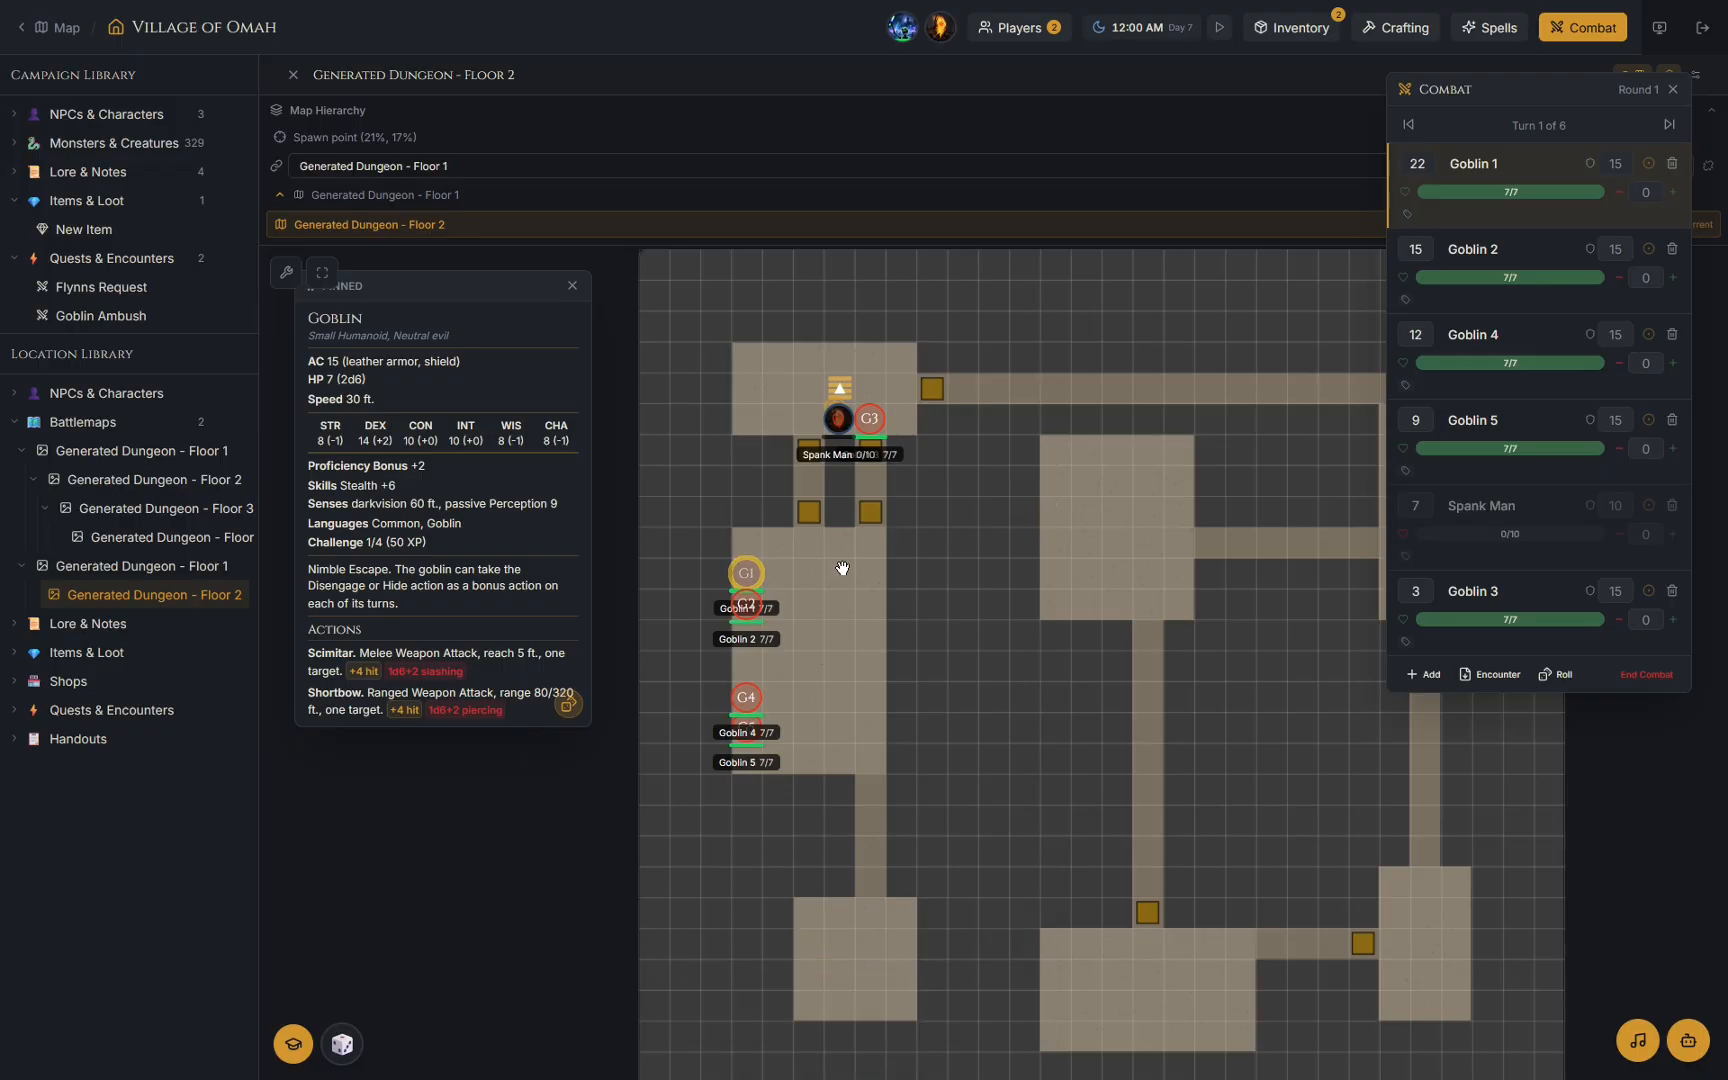
Dismiss Goblin 2's token settings and move Goblin 3 back into the goblins' room.
{"action": "left_click", "coordinate": [748, 606]}
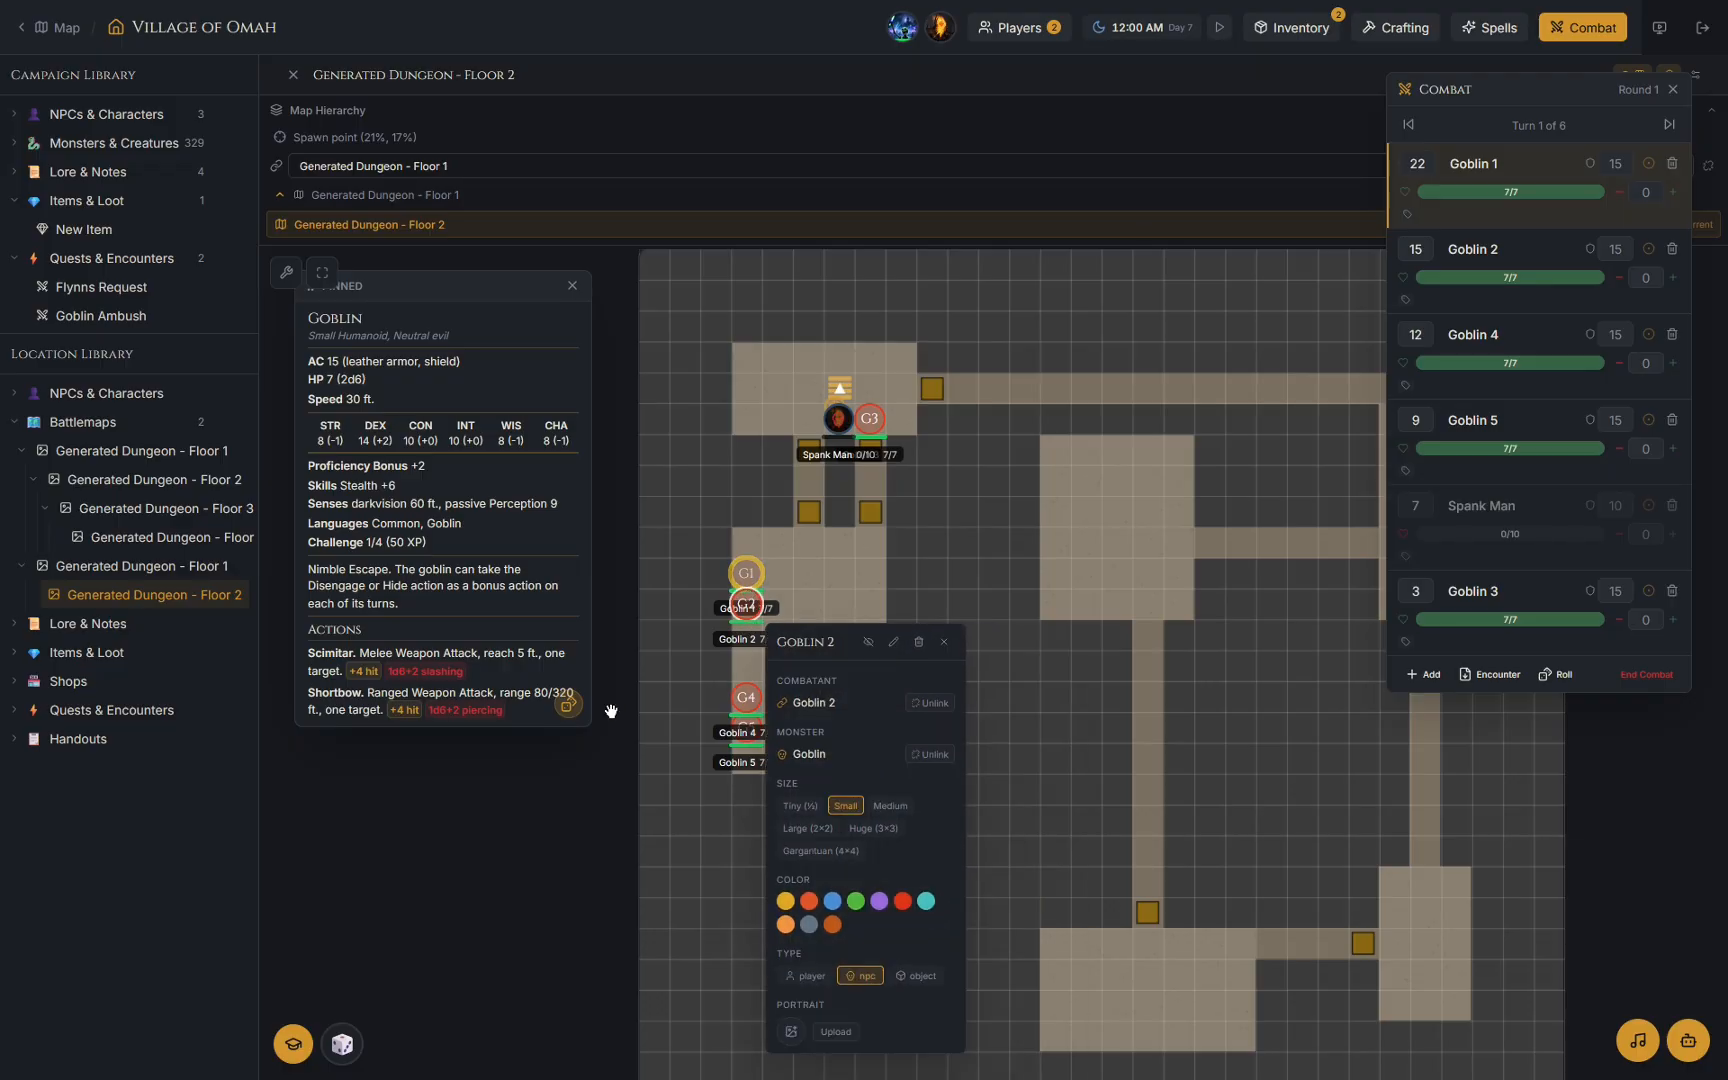
{"action": "left_click", "coordinate": [935, 534]}
{"action": "left_click_drag", "start_coordinate": [869, 418], "coordinate": [869, 635]}
Attack Spank Man with Goblin 2's Shortbow, roll the damage and apply 8 damage to him.
{"action": "mouse_move", "coordinate": [752, 618]}
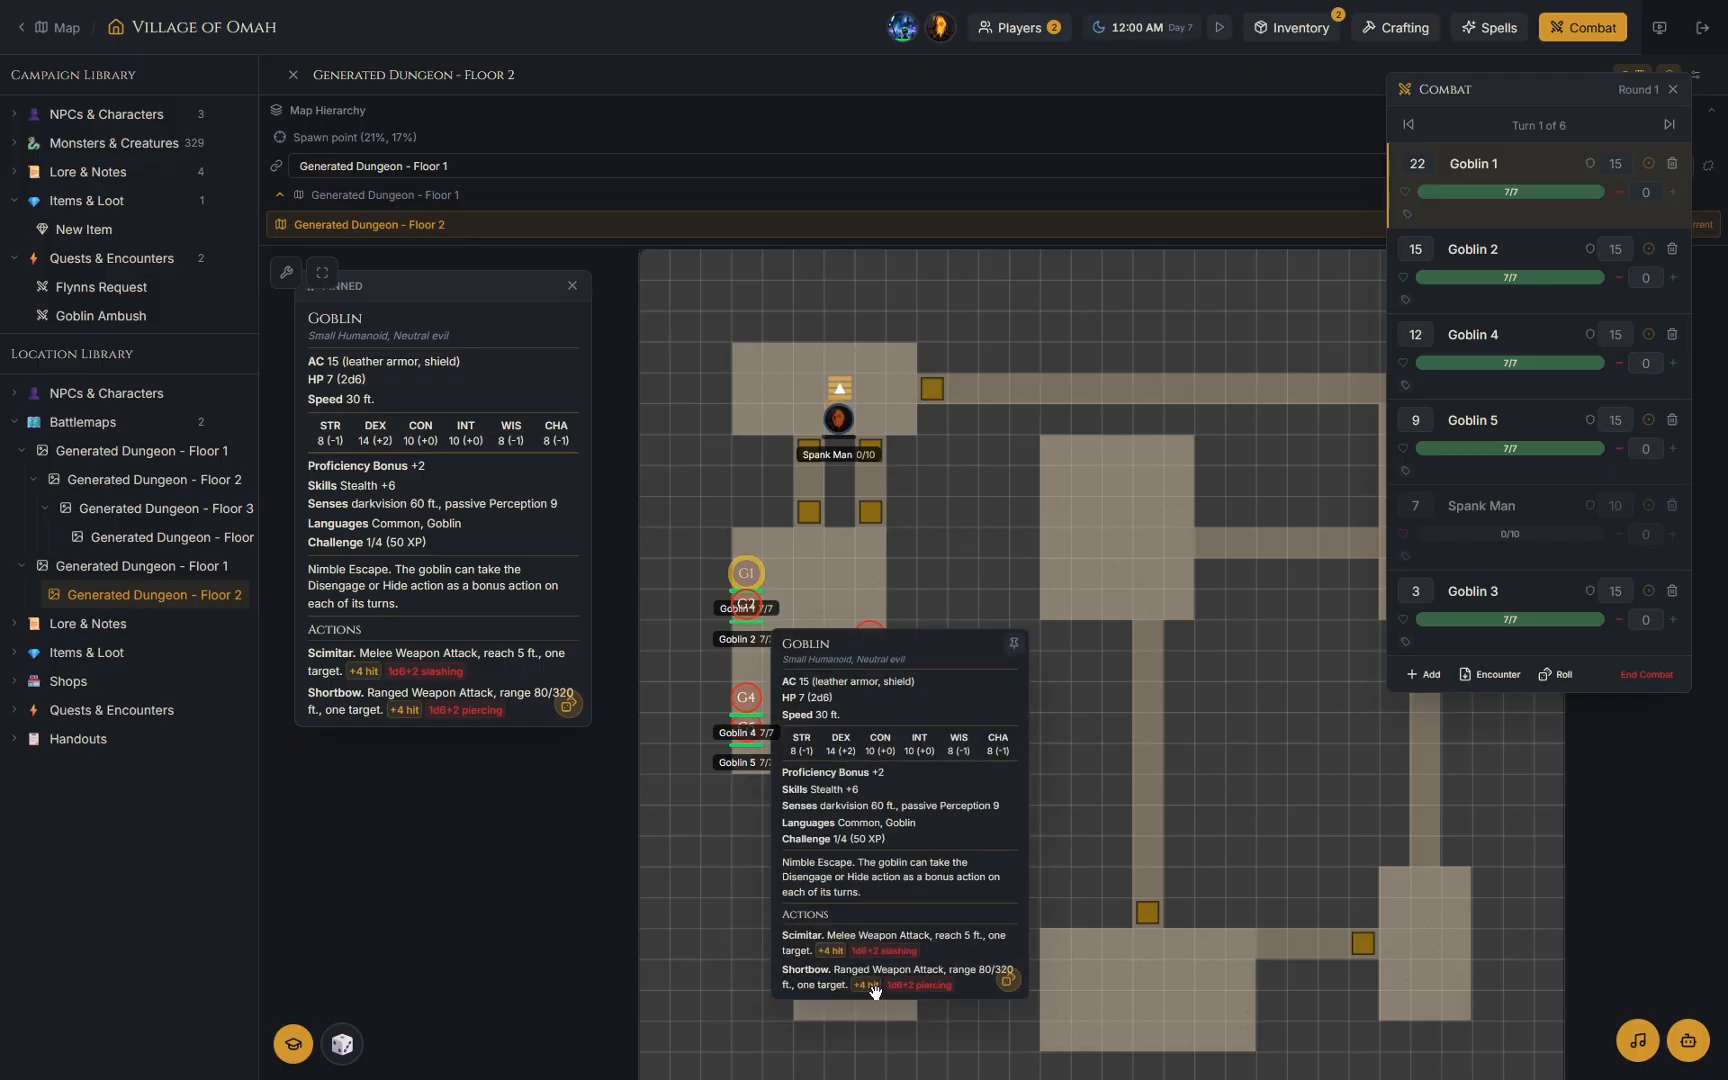
{"action": "left_click", "coordinate": [870, 987]}
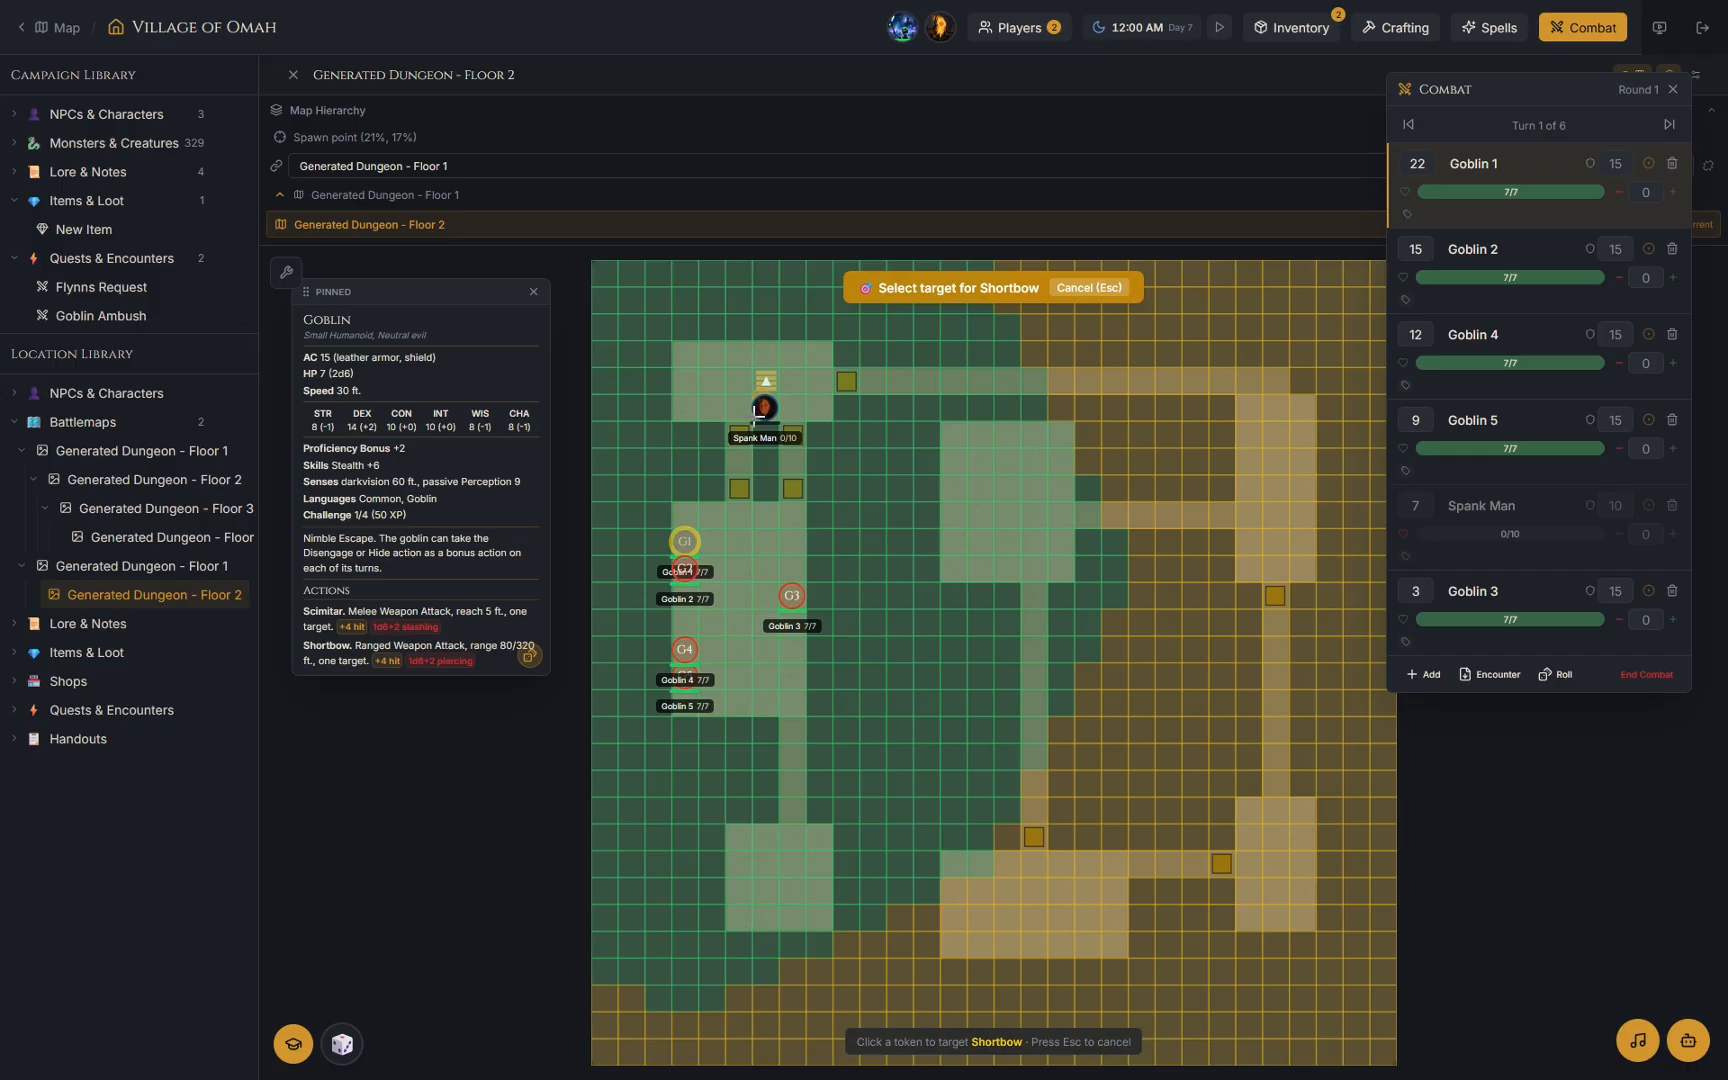
{"action": "left_click", "coordinate": [765, 407]}
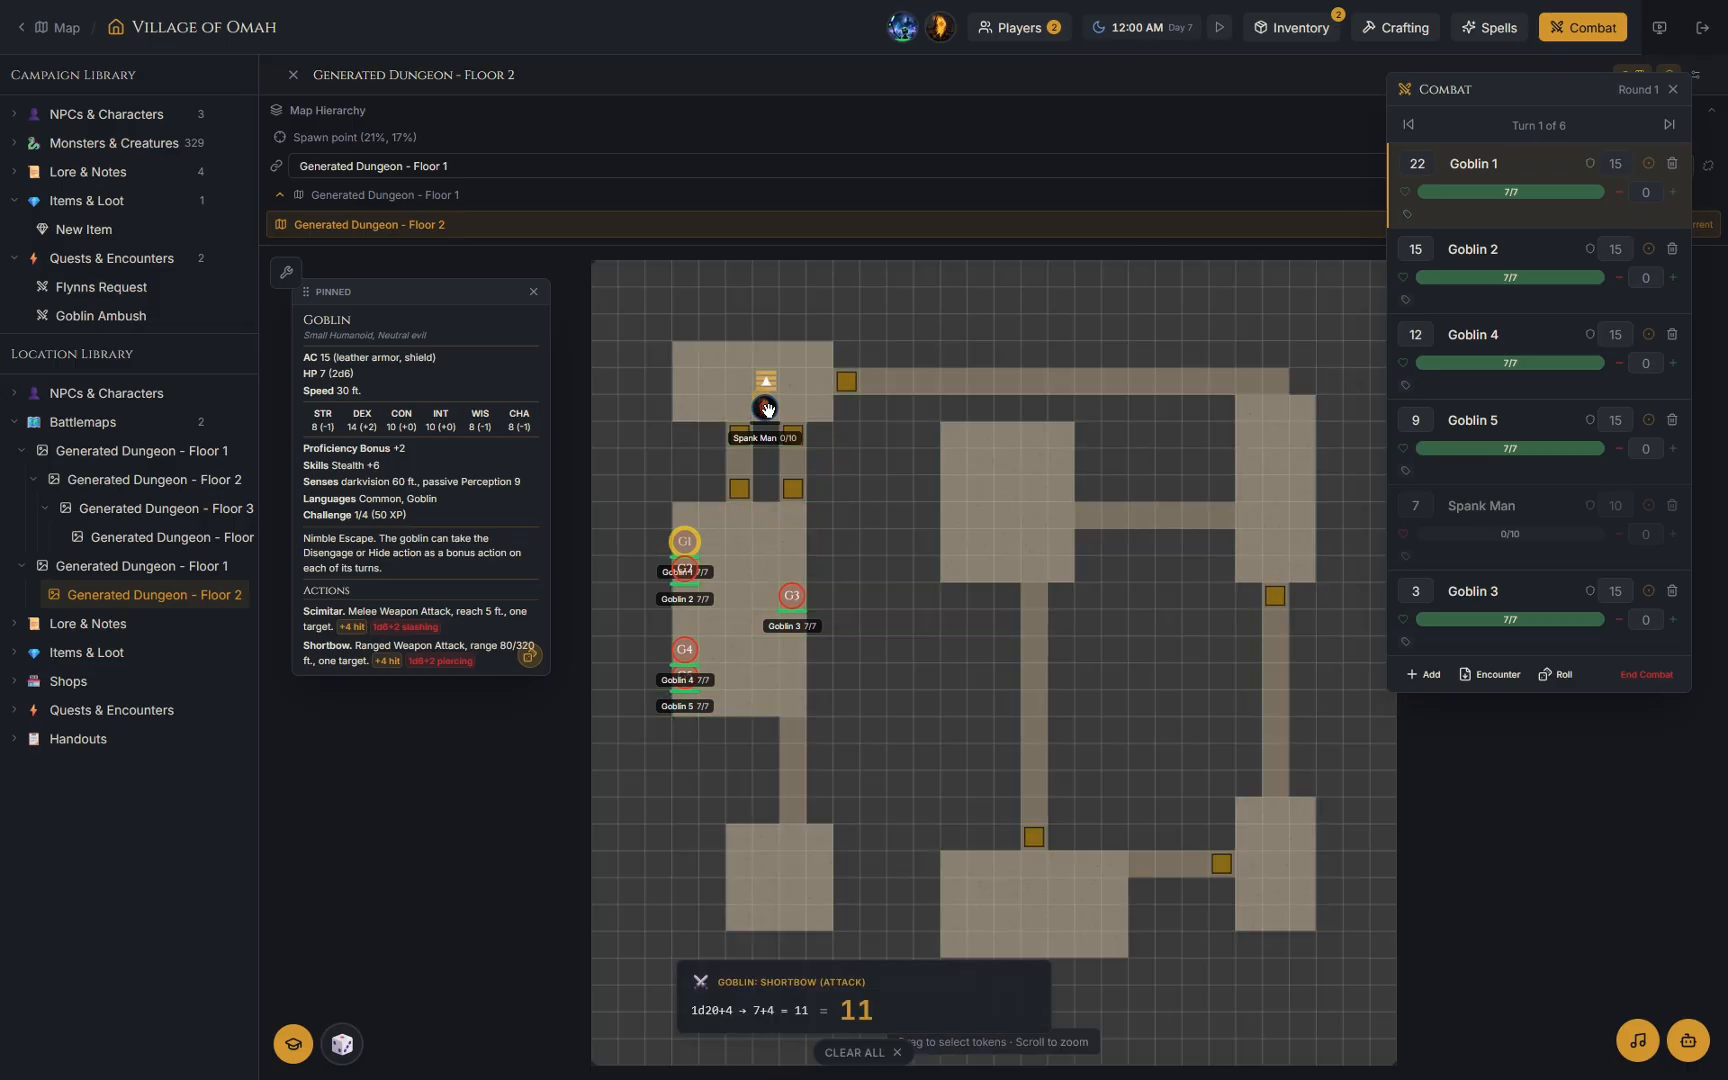
{"action": "left_click", "coordinate": [443, 661]}
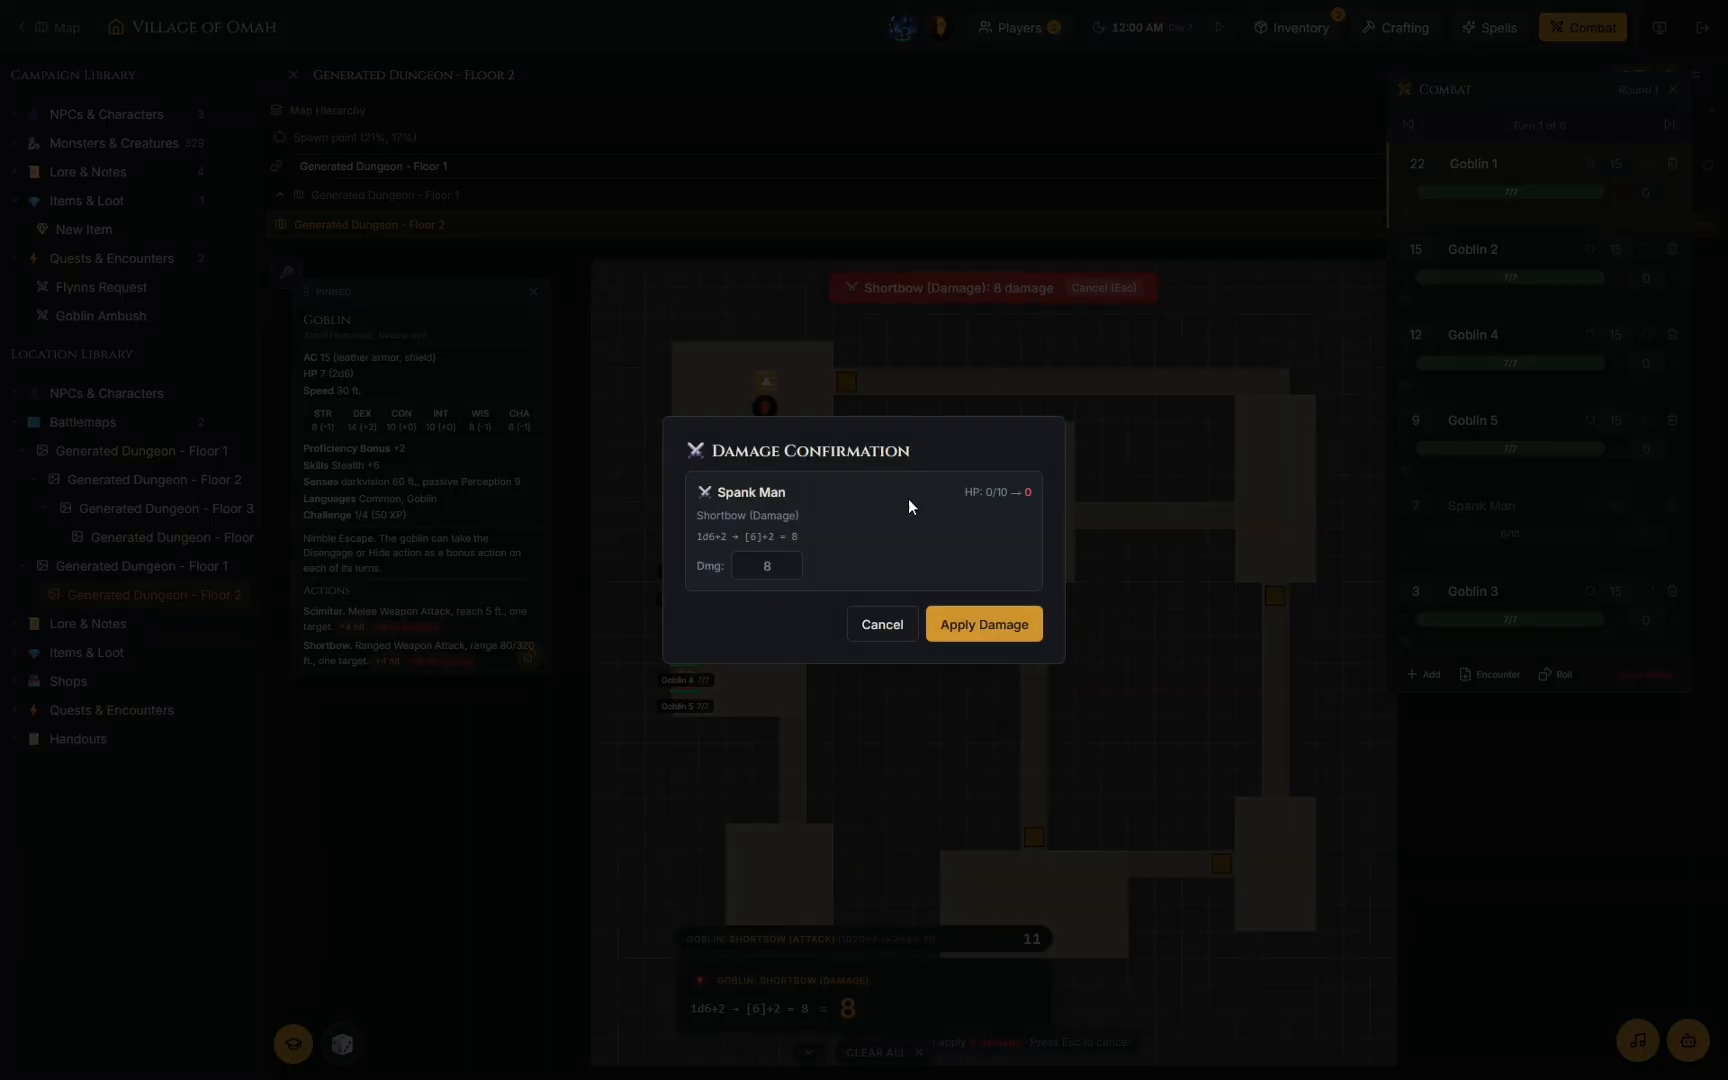
{"action": "left_click", "coordinate": [1001, 643]}
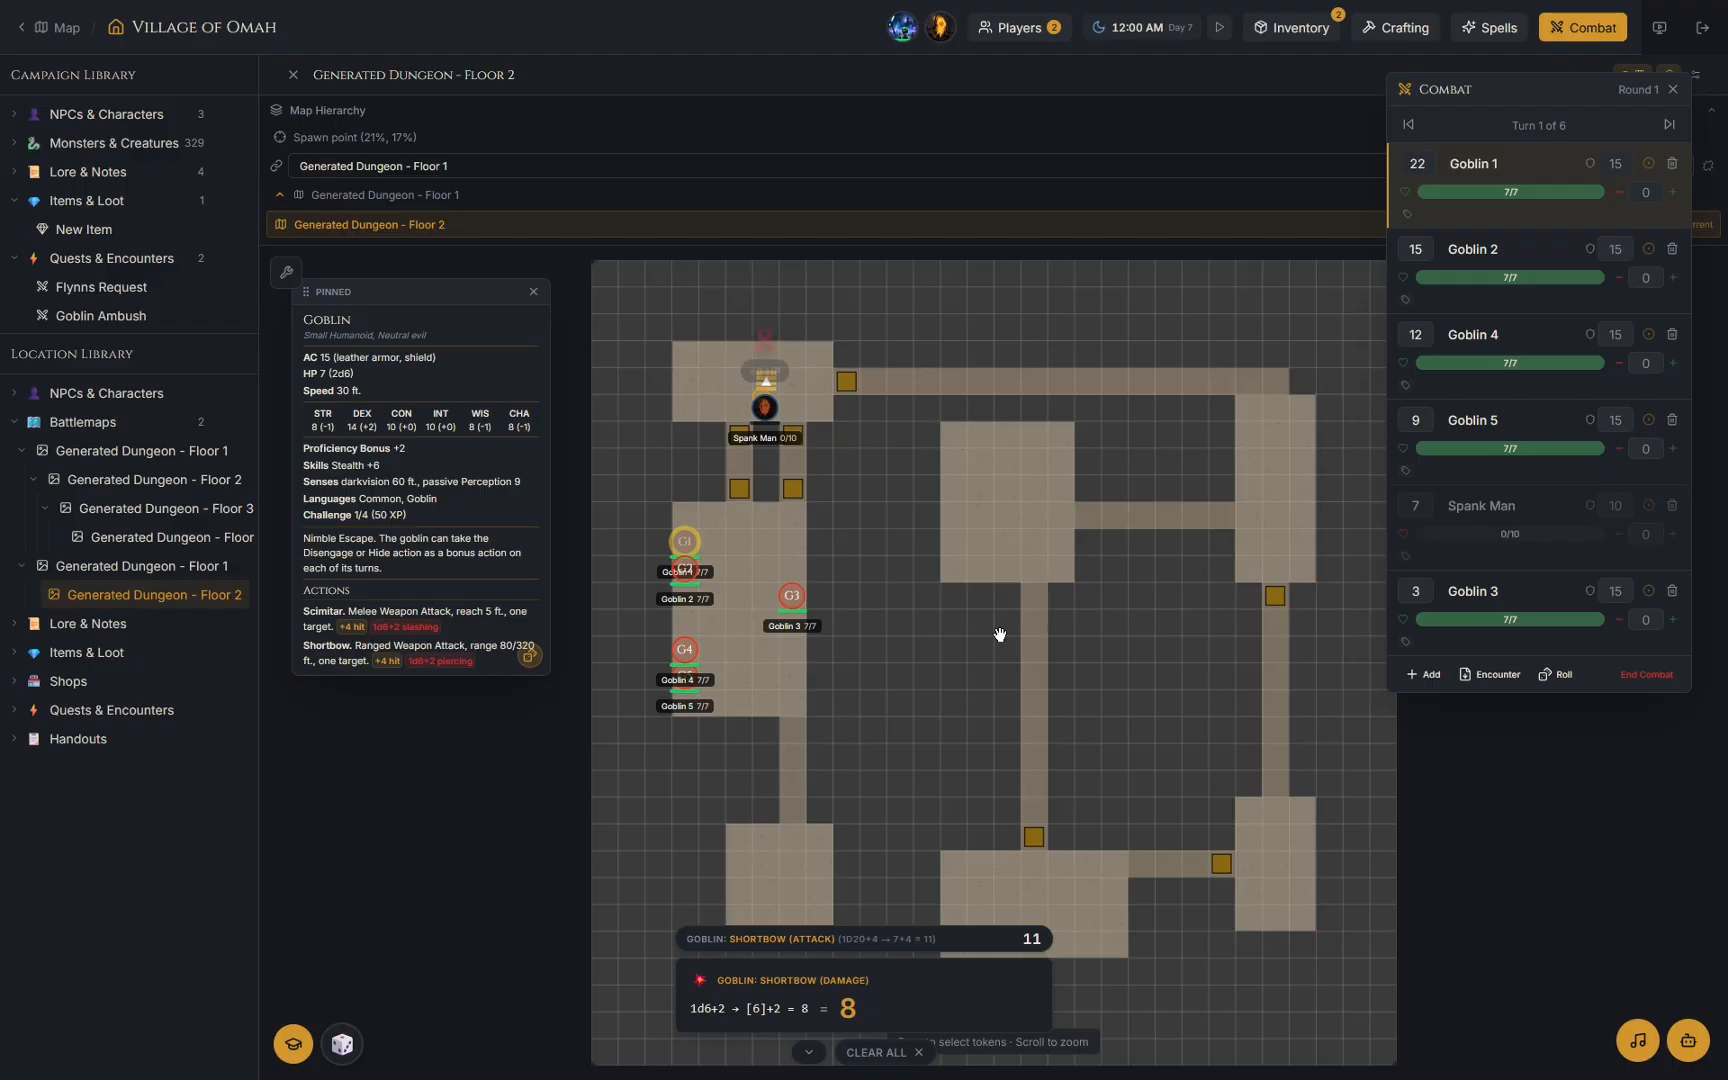
{"action": "scroll", "coordinate": [818, 553], "scroll_direction": "up", "scroll_amount": 3}
{"action": "left_click_drag", "start_coordinate": [819, 553], "coordinate": [981, 567]}
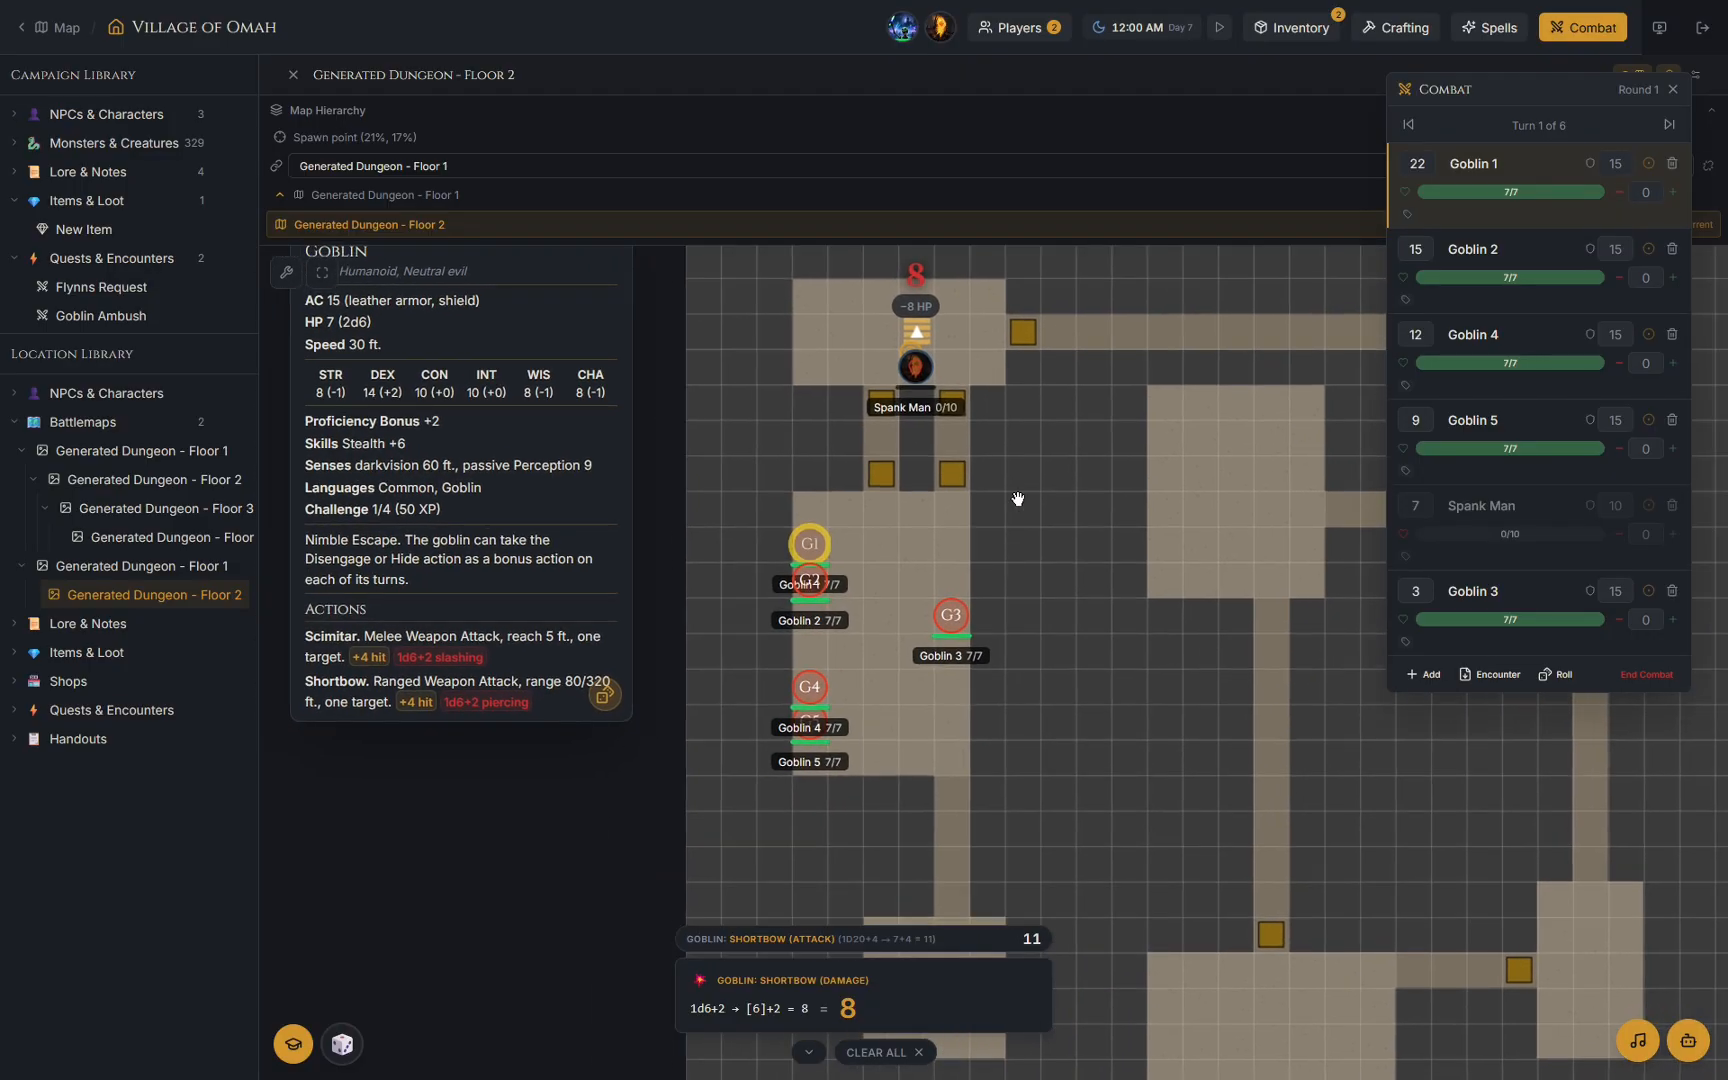
Close the combat tracker, go back to the world map to open Calradia, and clear the displayed dice rolls.
{"action": "left_click", "coordinate": [1674, 92]}
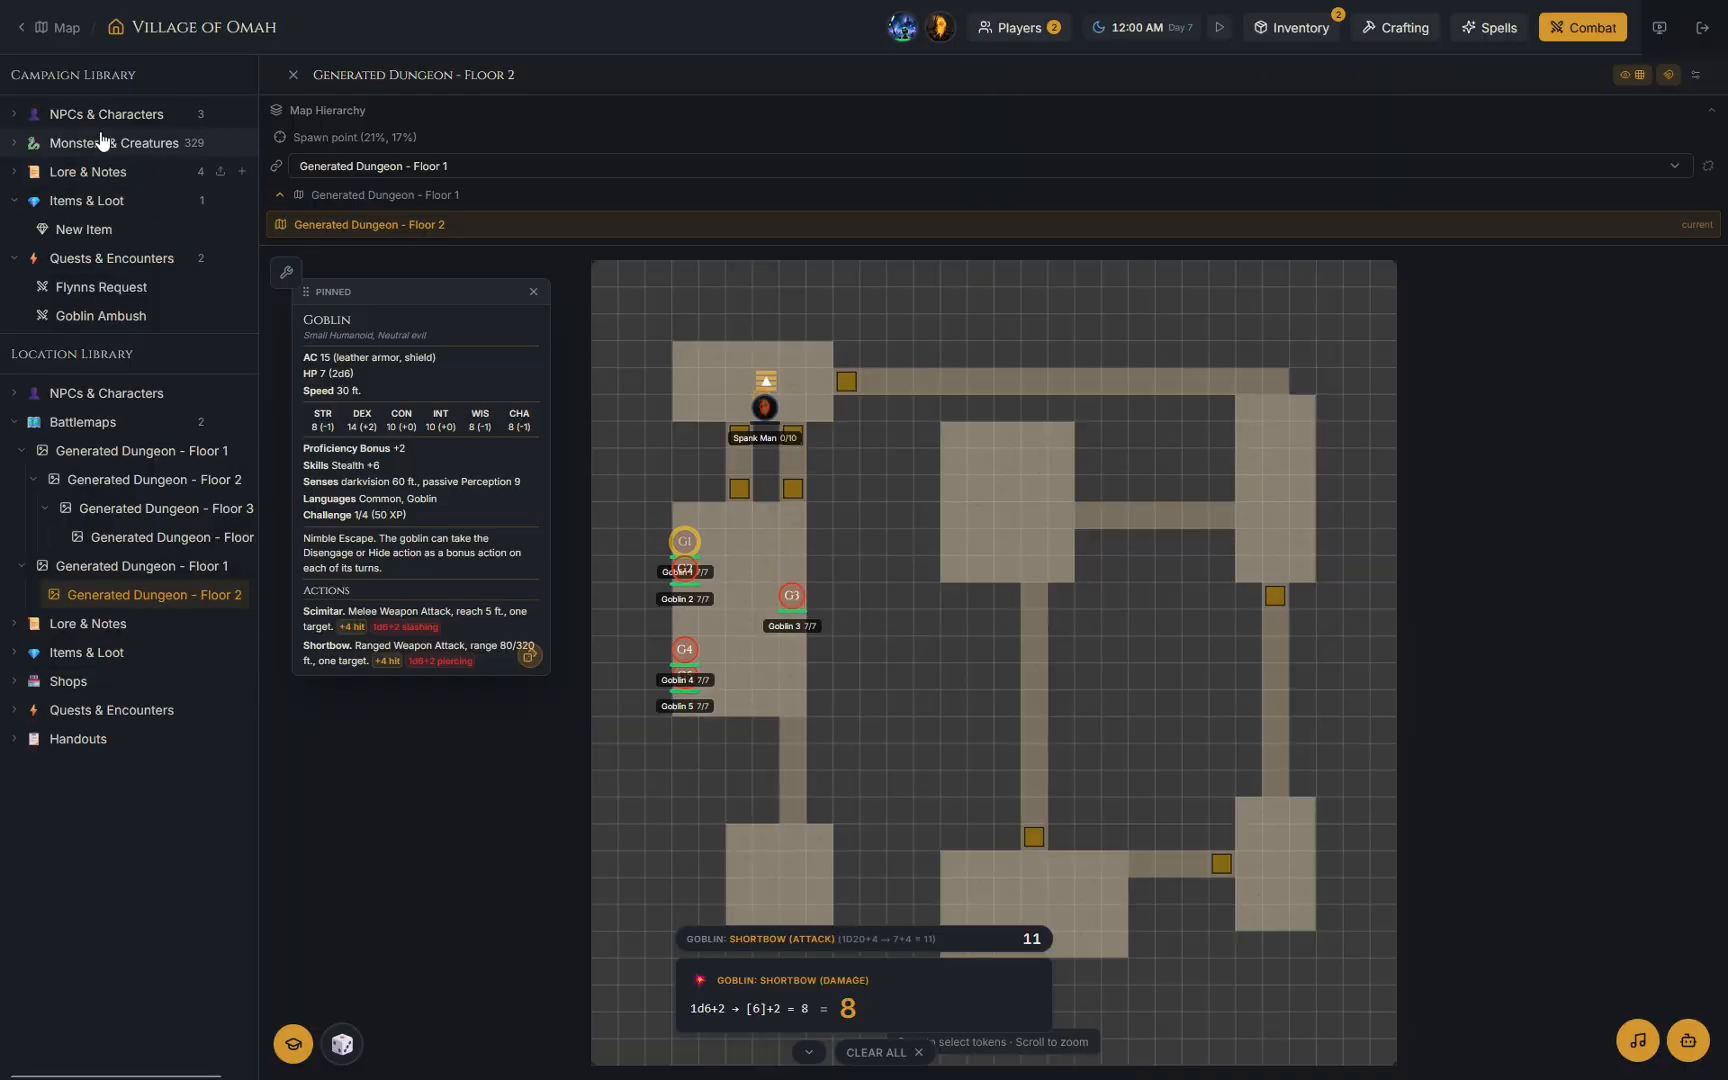
{"action": "left_click", "coordinate": [50, 30]}
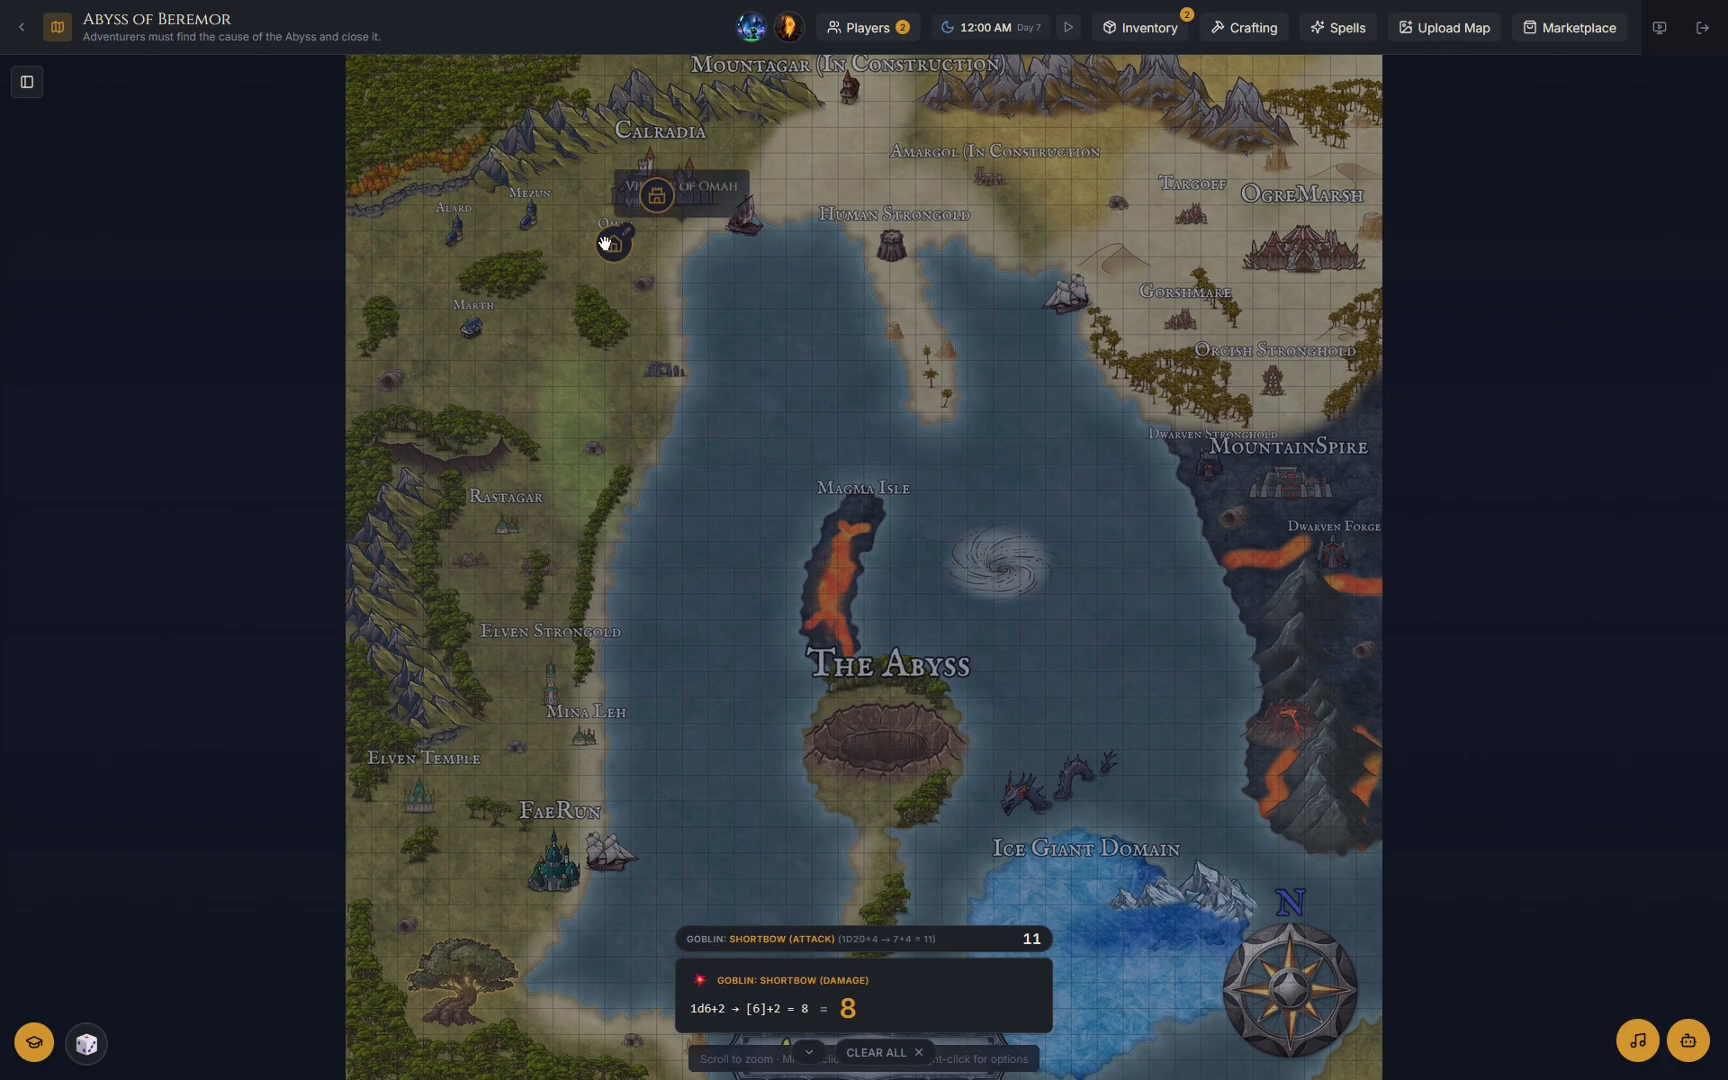
{"action": "left_click", "coordinate": [657, 195]}
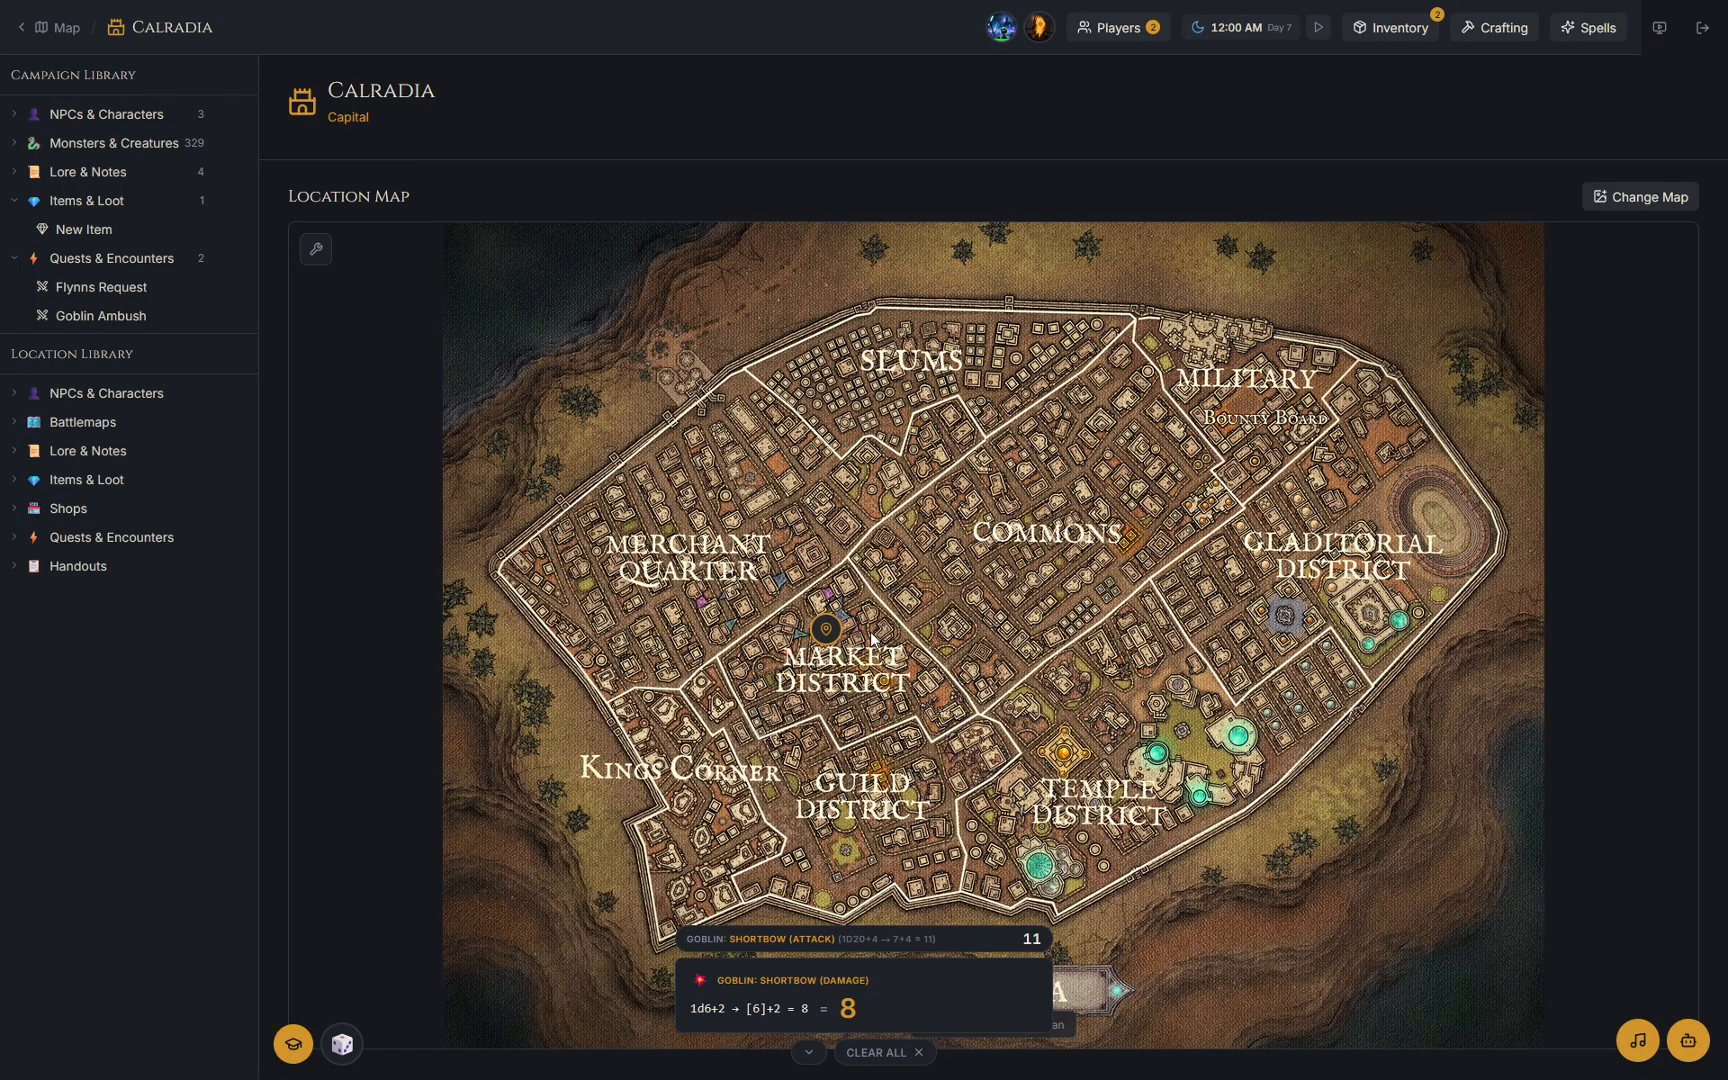
{"action": "left_click", "coordinate": [862, 1052]}
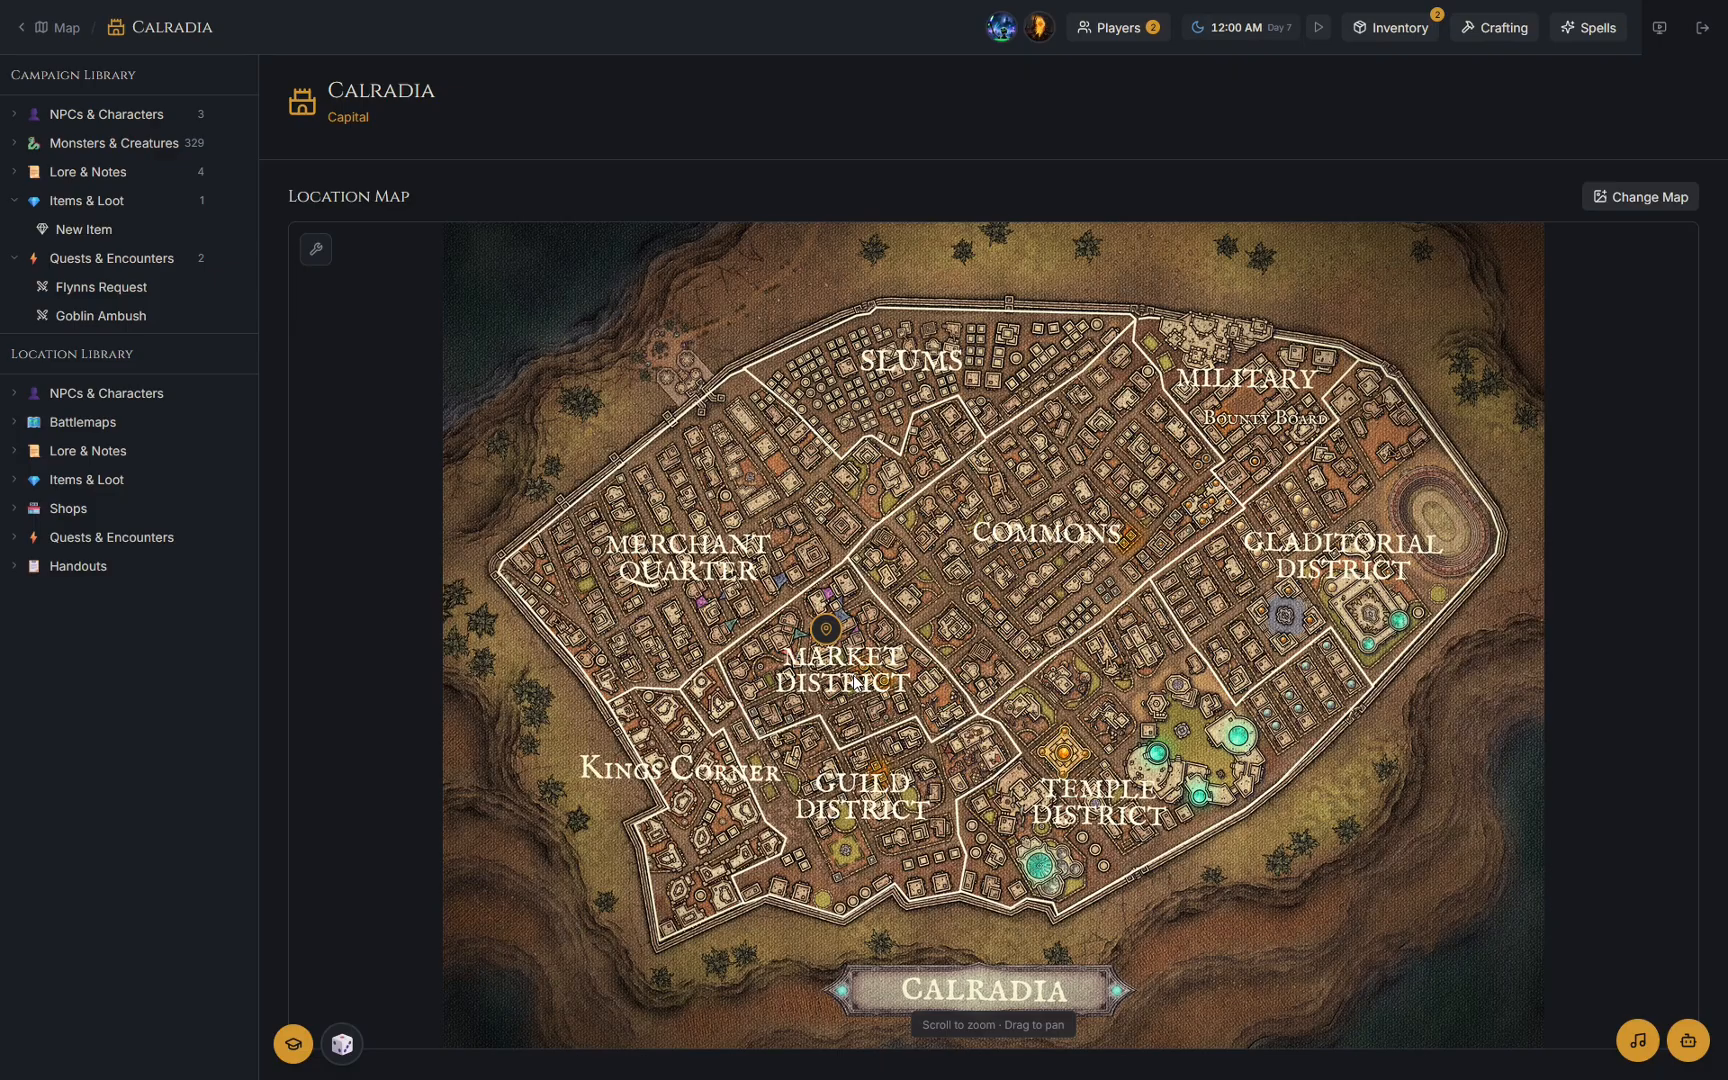
Open the Blacksmith location in Calradia's Market District and view its shop, The Ember & Anvil.
{"action": "left_click", "coordinate": [820, 630]}
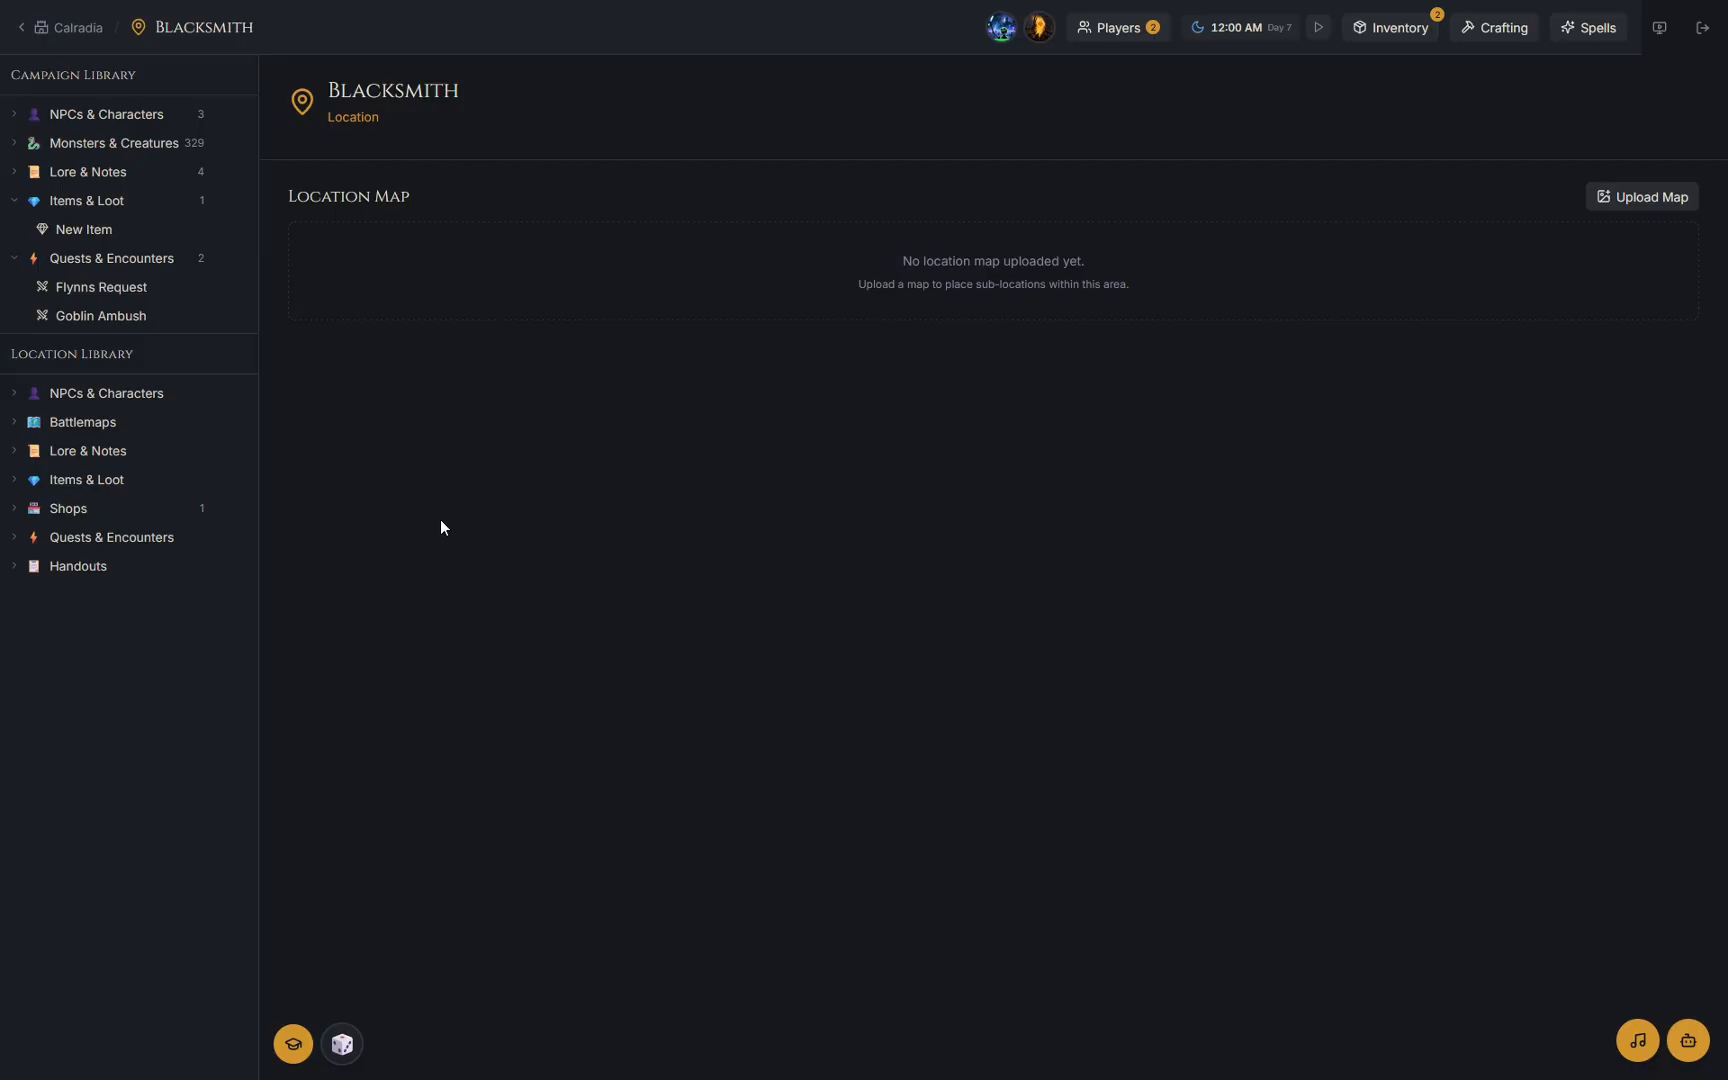
{"action": "left_click", "coordinate": [82, 515]}
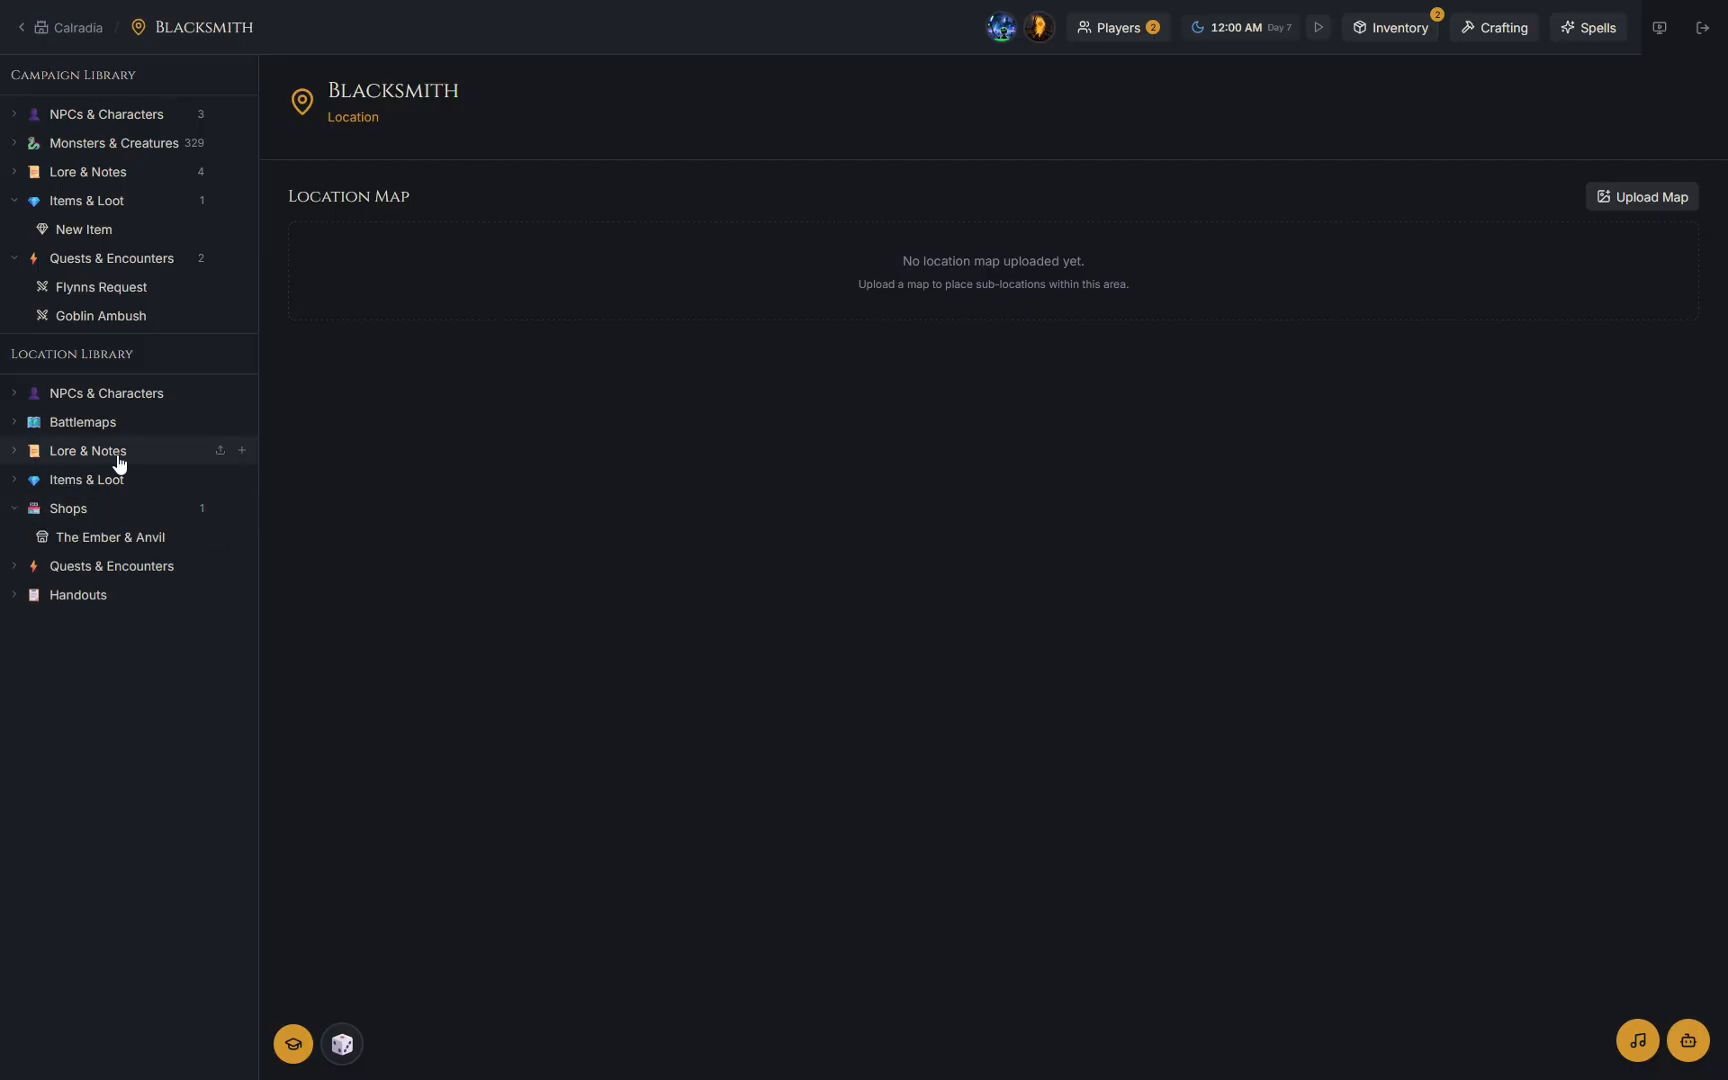
{"action": "left_click", "coordinate": [139, 541]}
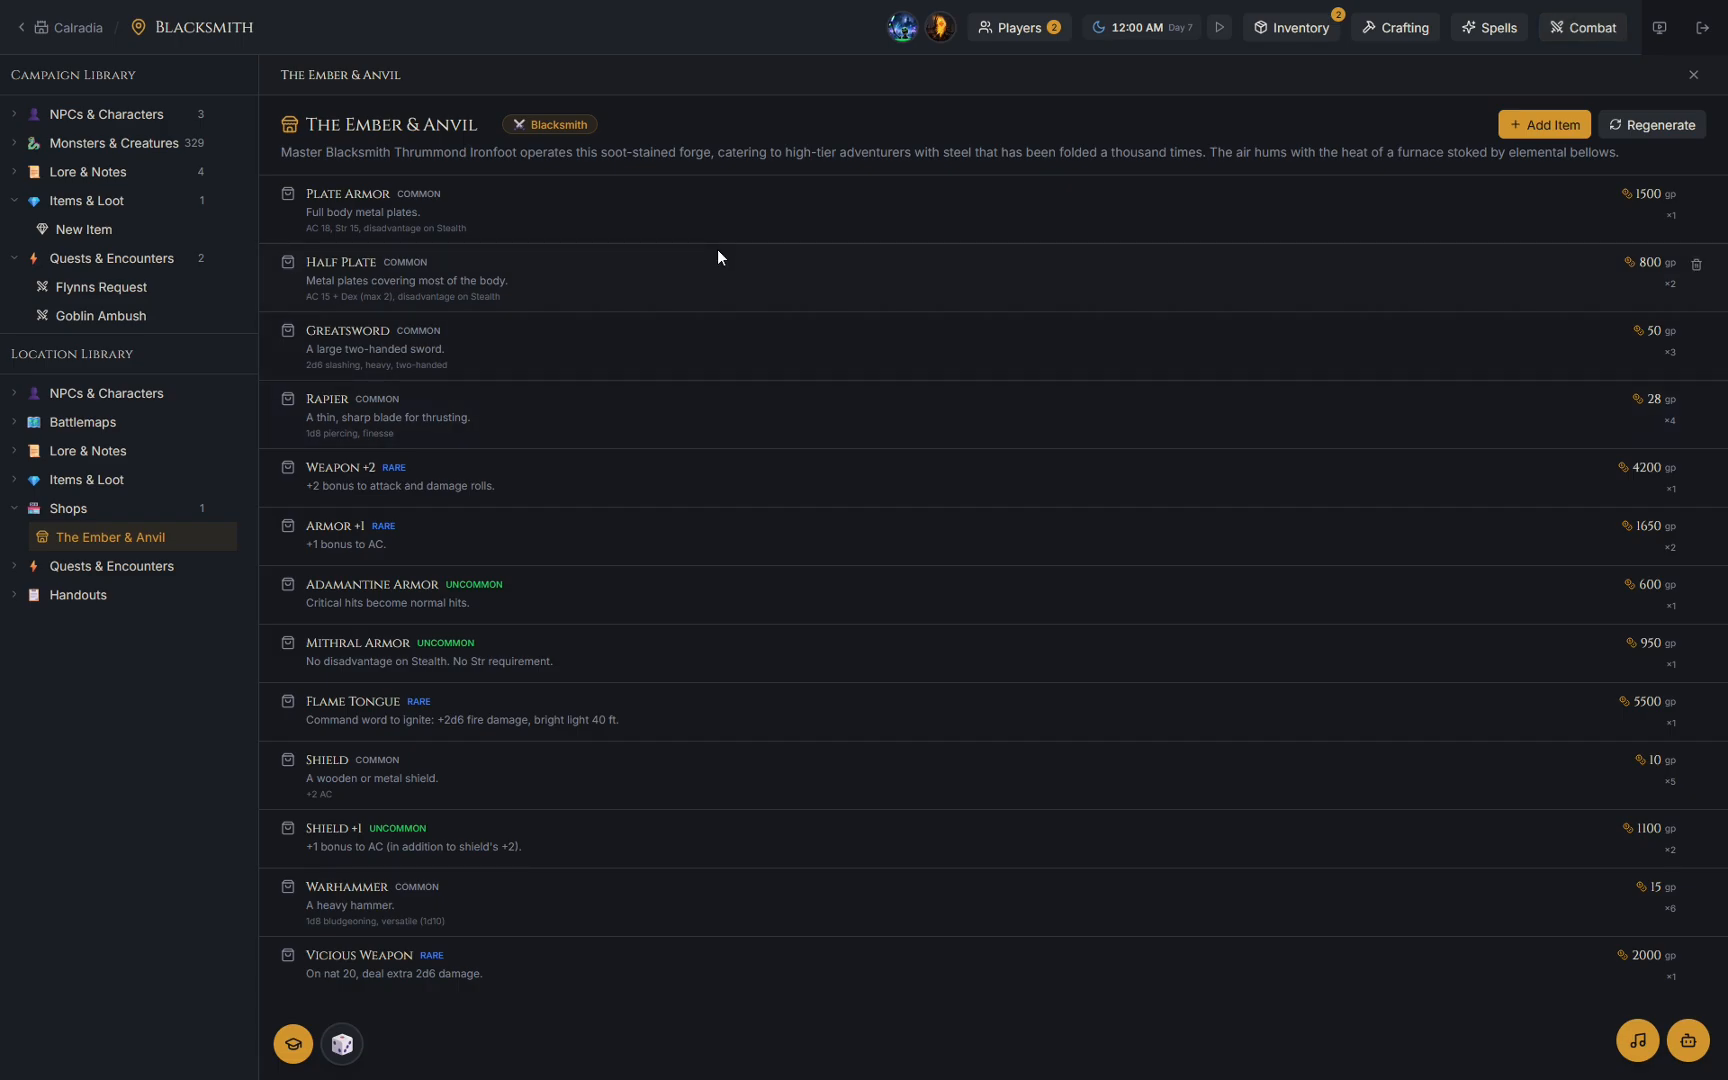
{"action": "left_click", "coordinate": [205, 512]}
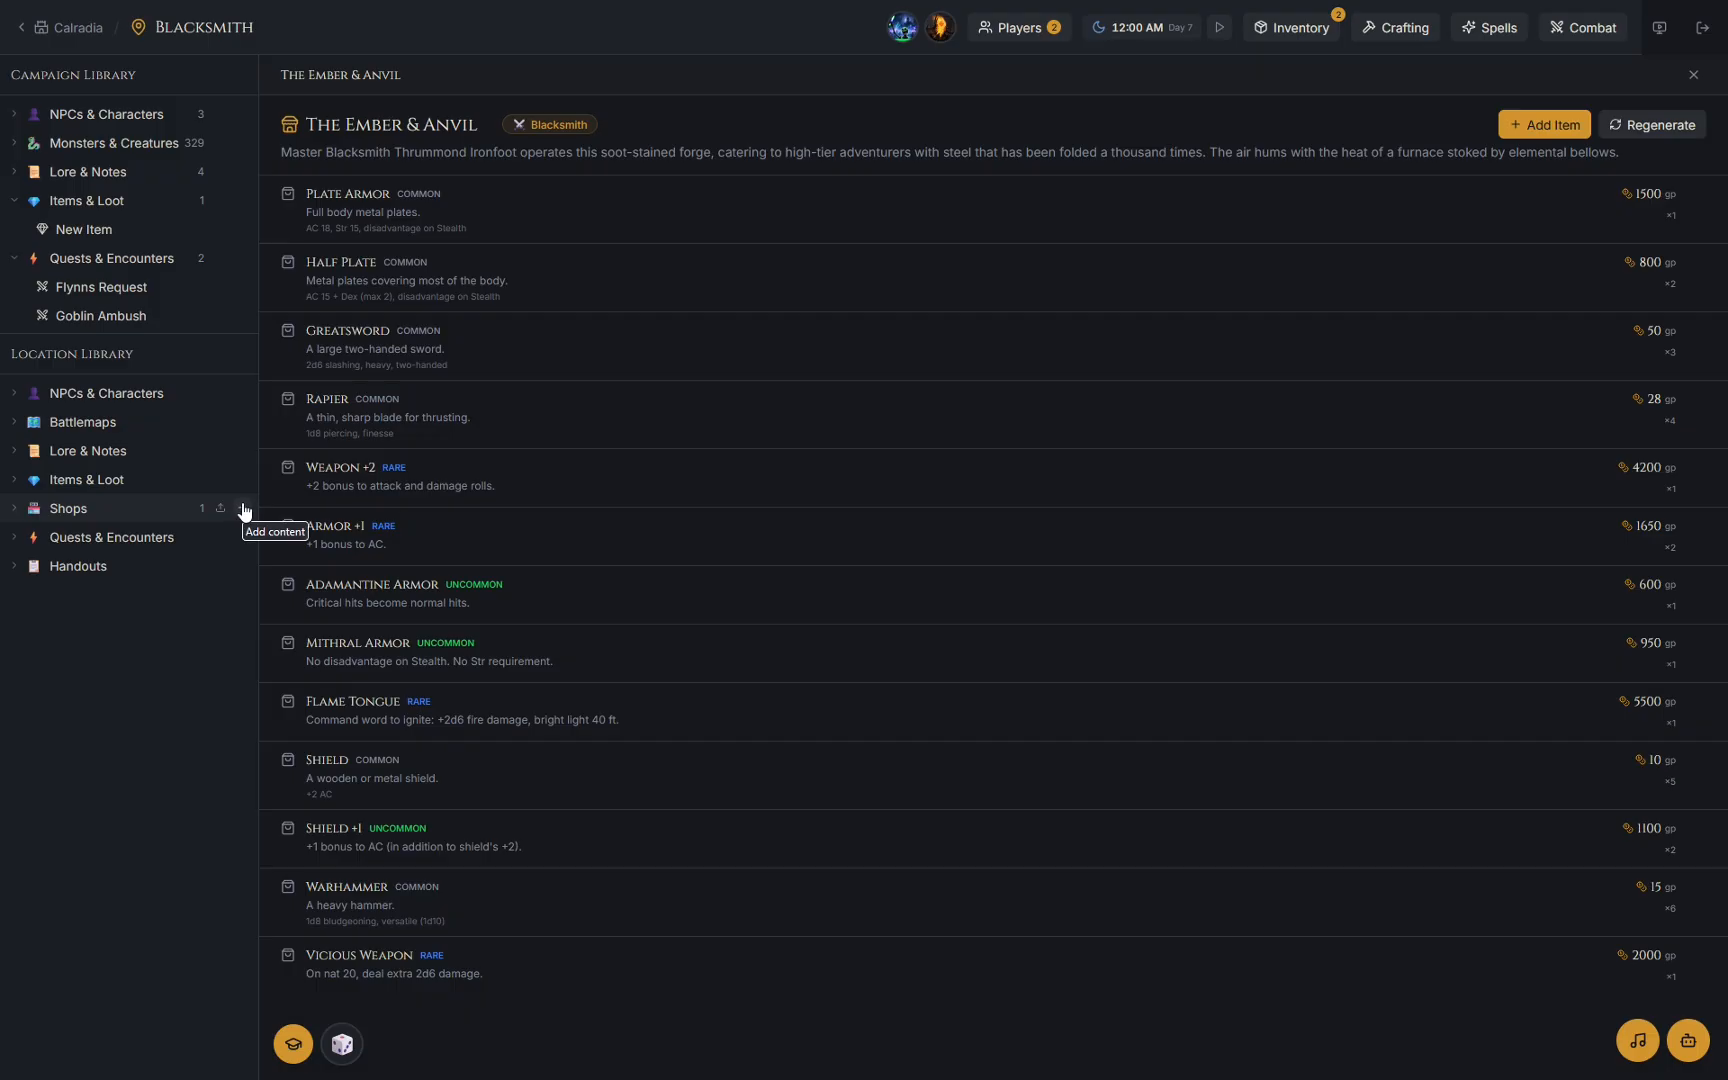
Start a new shop in the Blacksmith location's library using the shop generator.
{"action": "left_click", "coordinate": [243, 510]}
{"action": "left_click", "coordinate": [175, 545]}
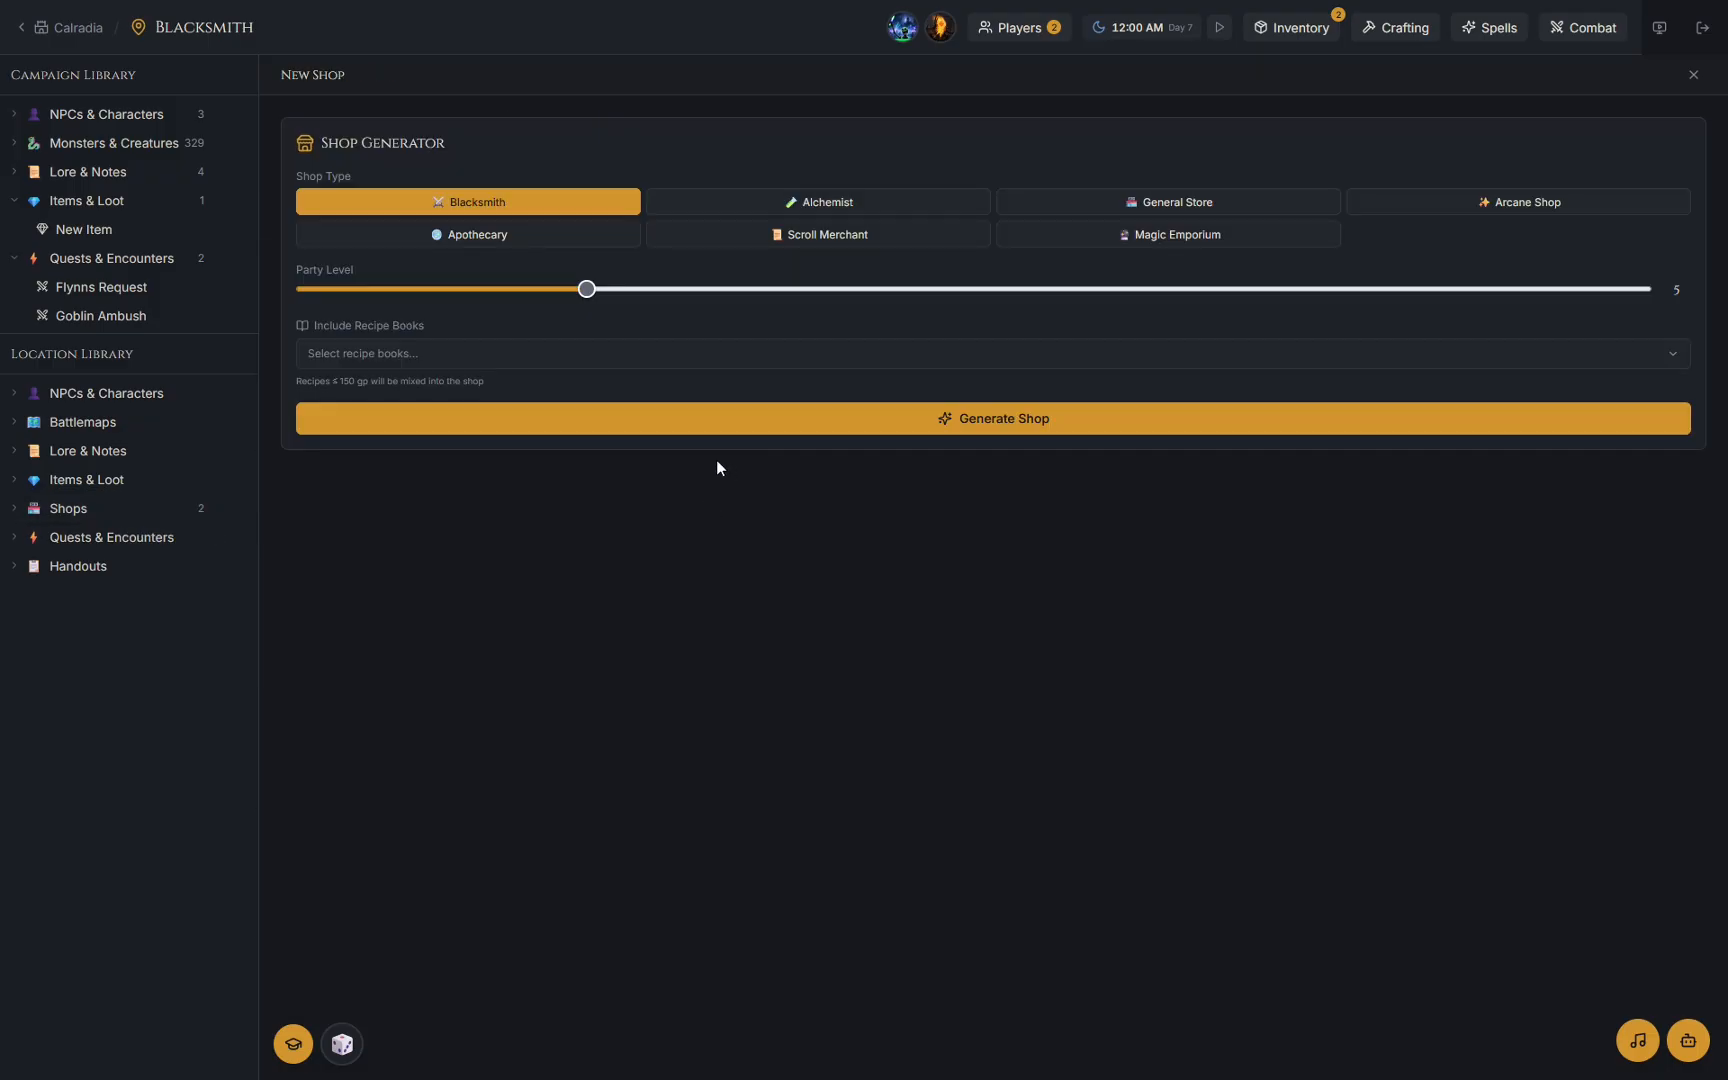
Try out the Alchemist, Scroll Merchant, Magic Emporium, General Store and Arcane Shop types, and return to Blacksmith.
{"action": "left_click", "coordinate": [735, 204]}
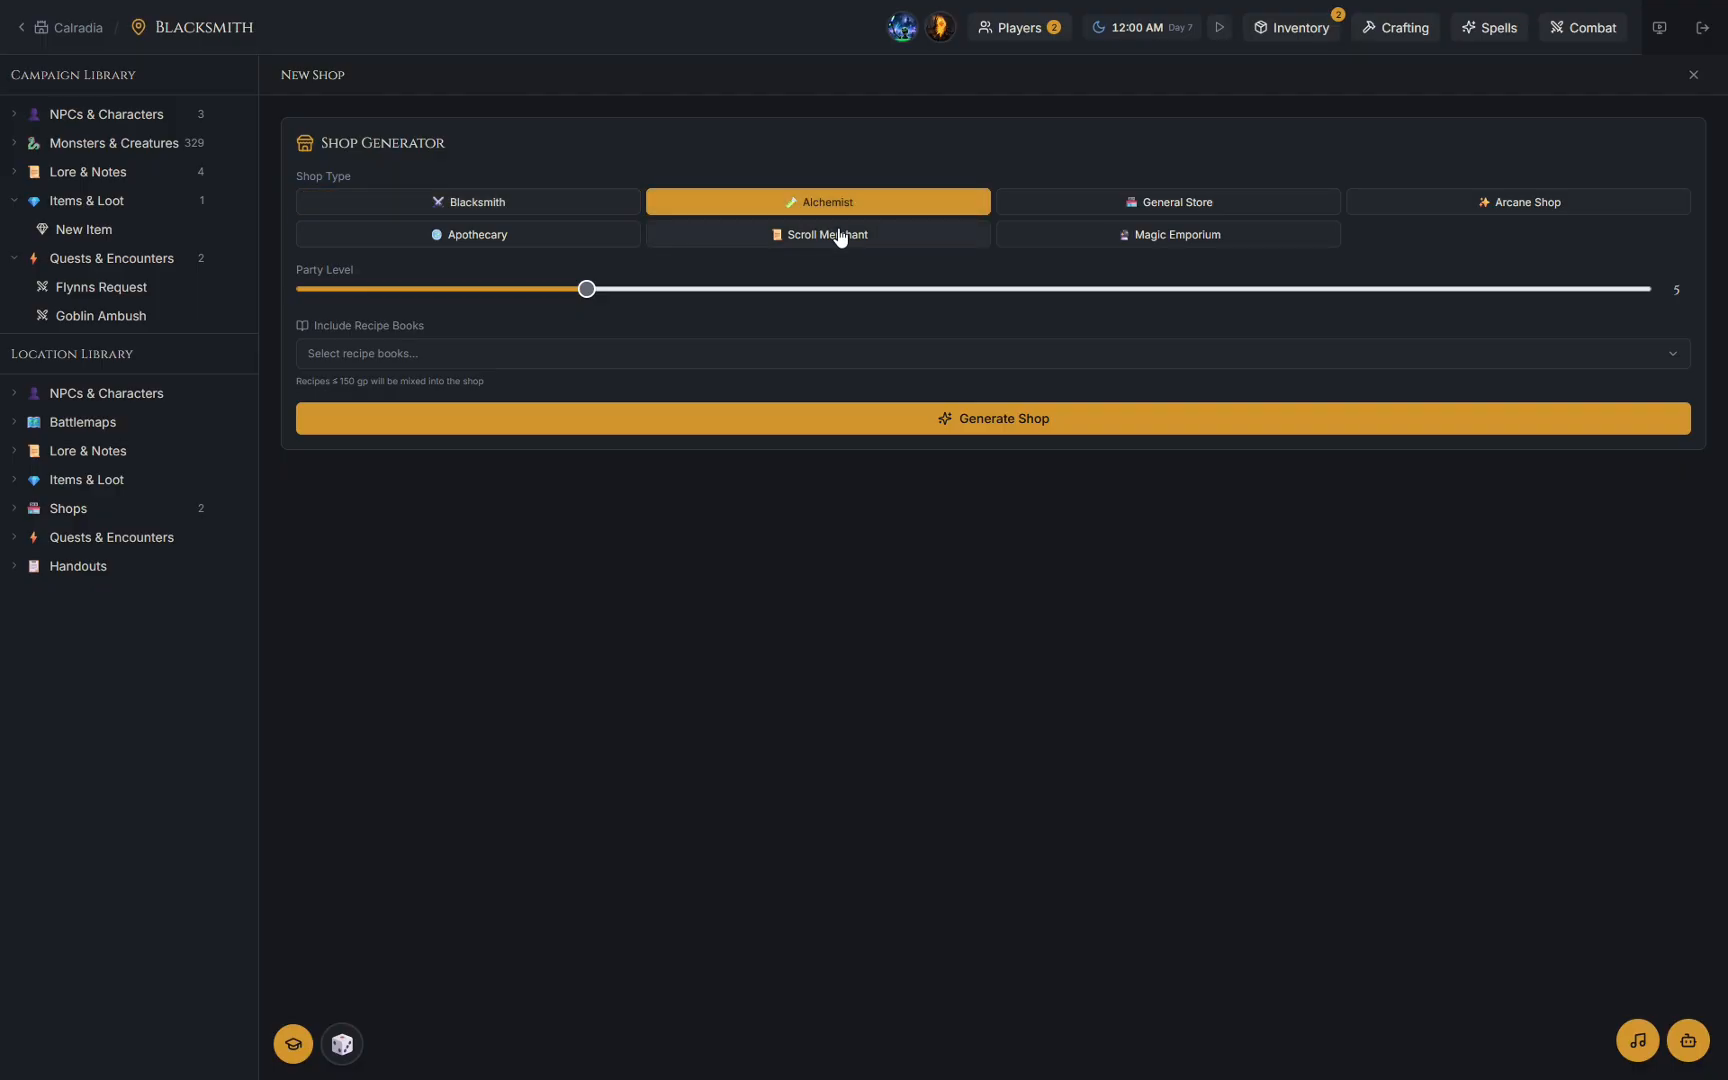
{"action": "left_click", "coordinate": [841, 233]}
{"action": "left_click", "coordinate": [1143, 232]}
{"action": "left_click", "coordinate": [1250, 201]}
{"action": "left_click", "coordinate": [1445, 205]}
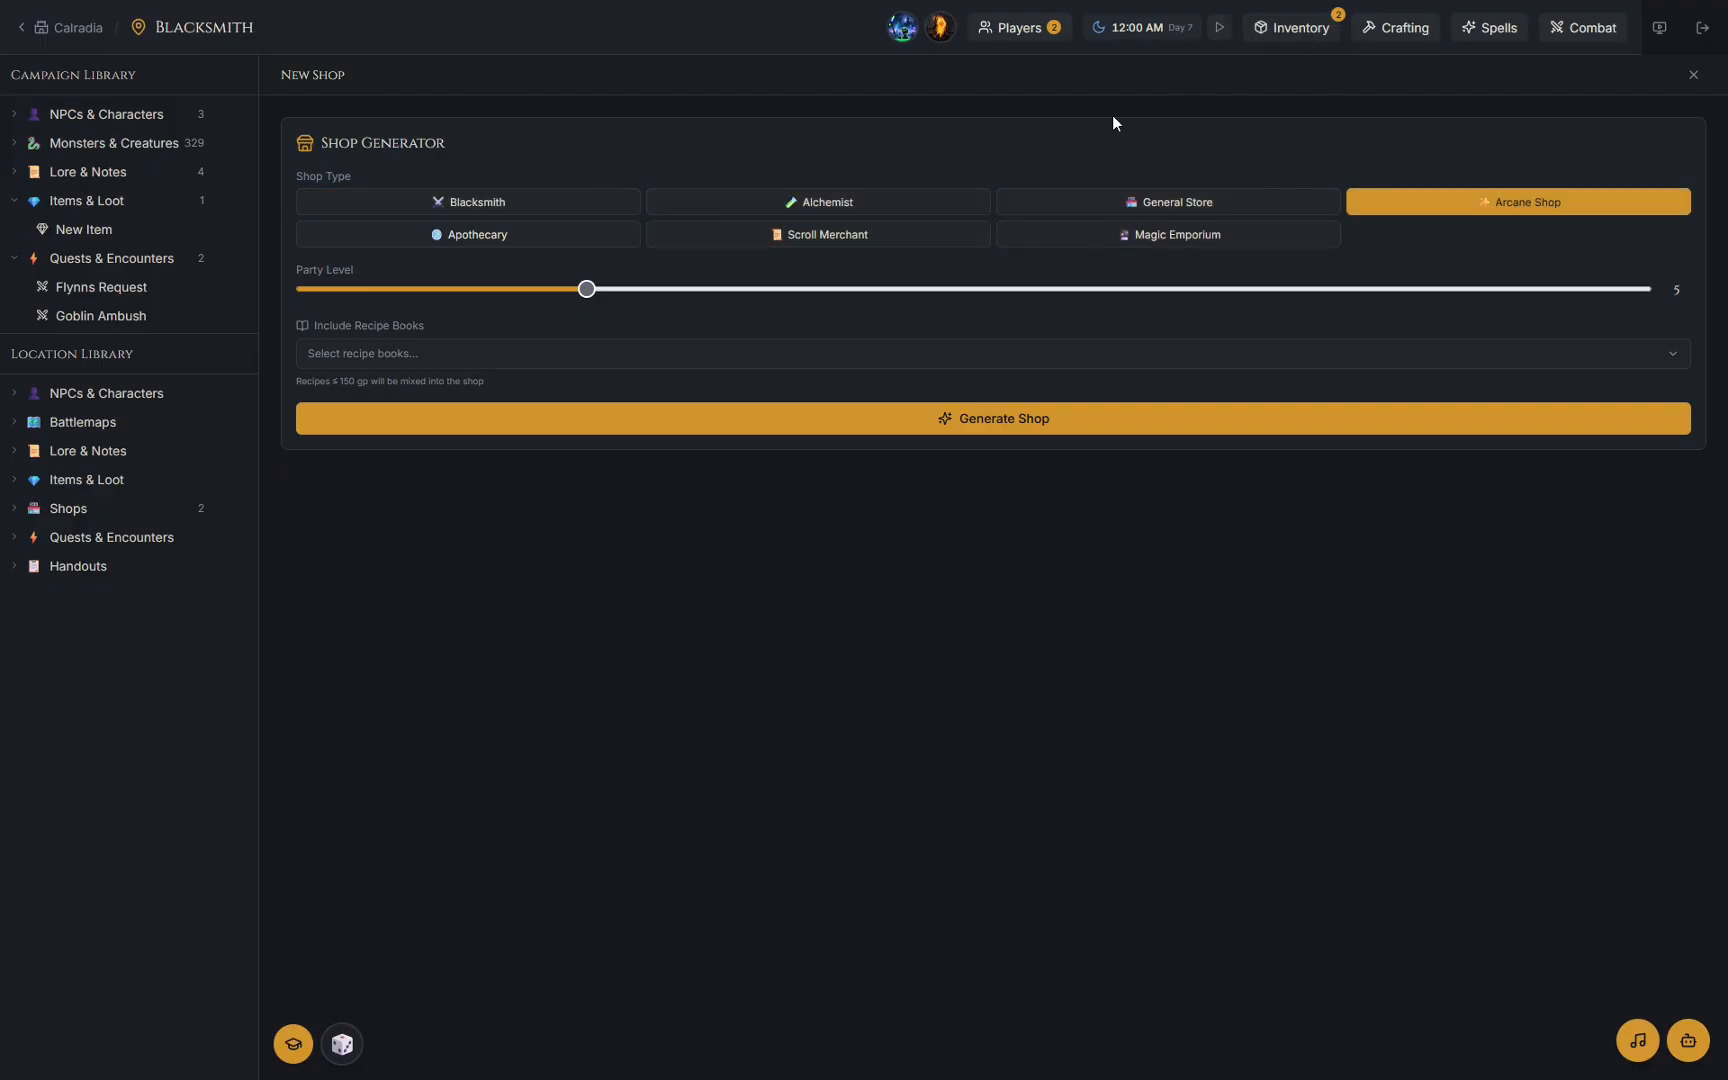
{"action": "left_click", "coordinate": [539, 202]}
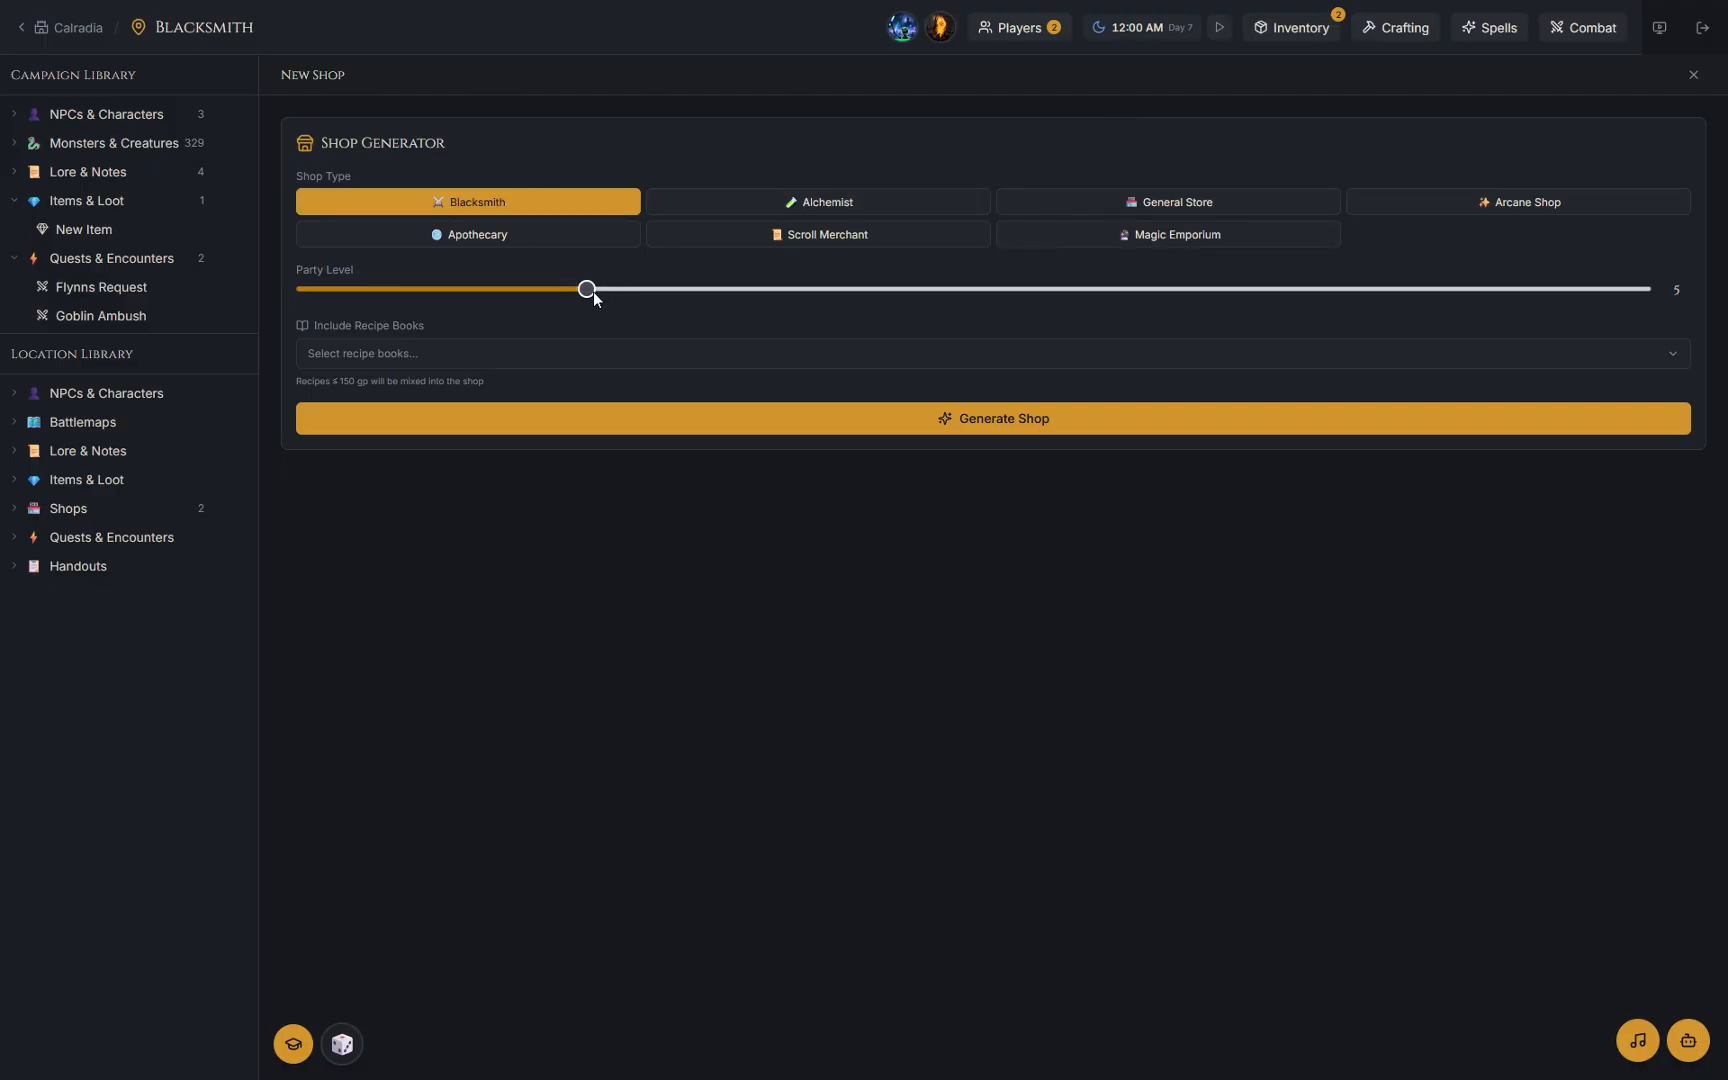
{"action": "left_click", "coordinate": [765, 232]}
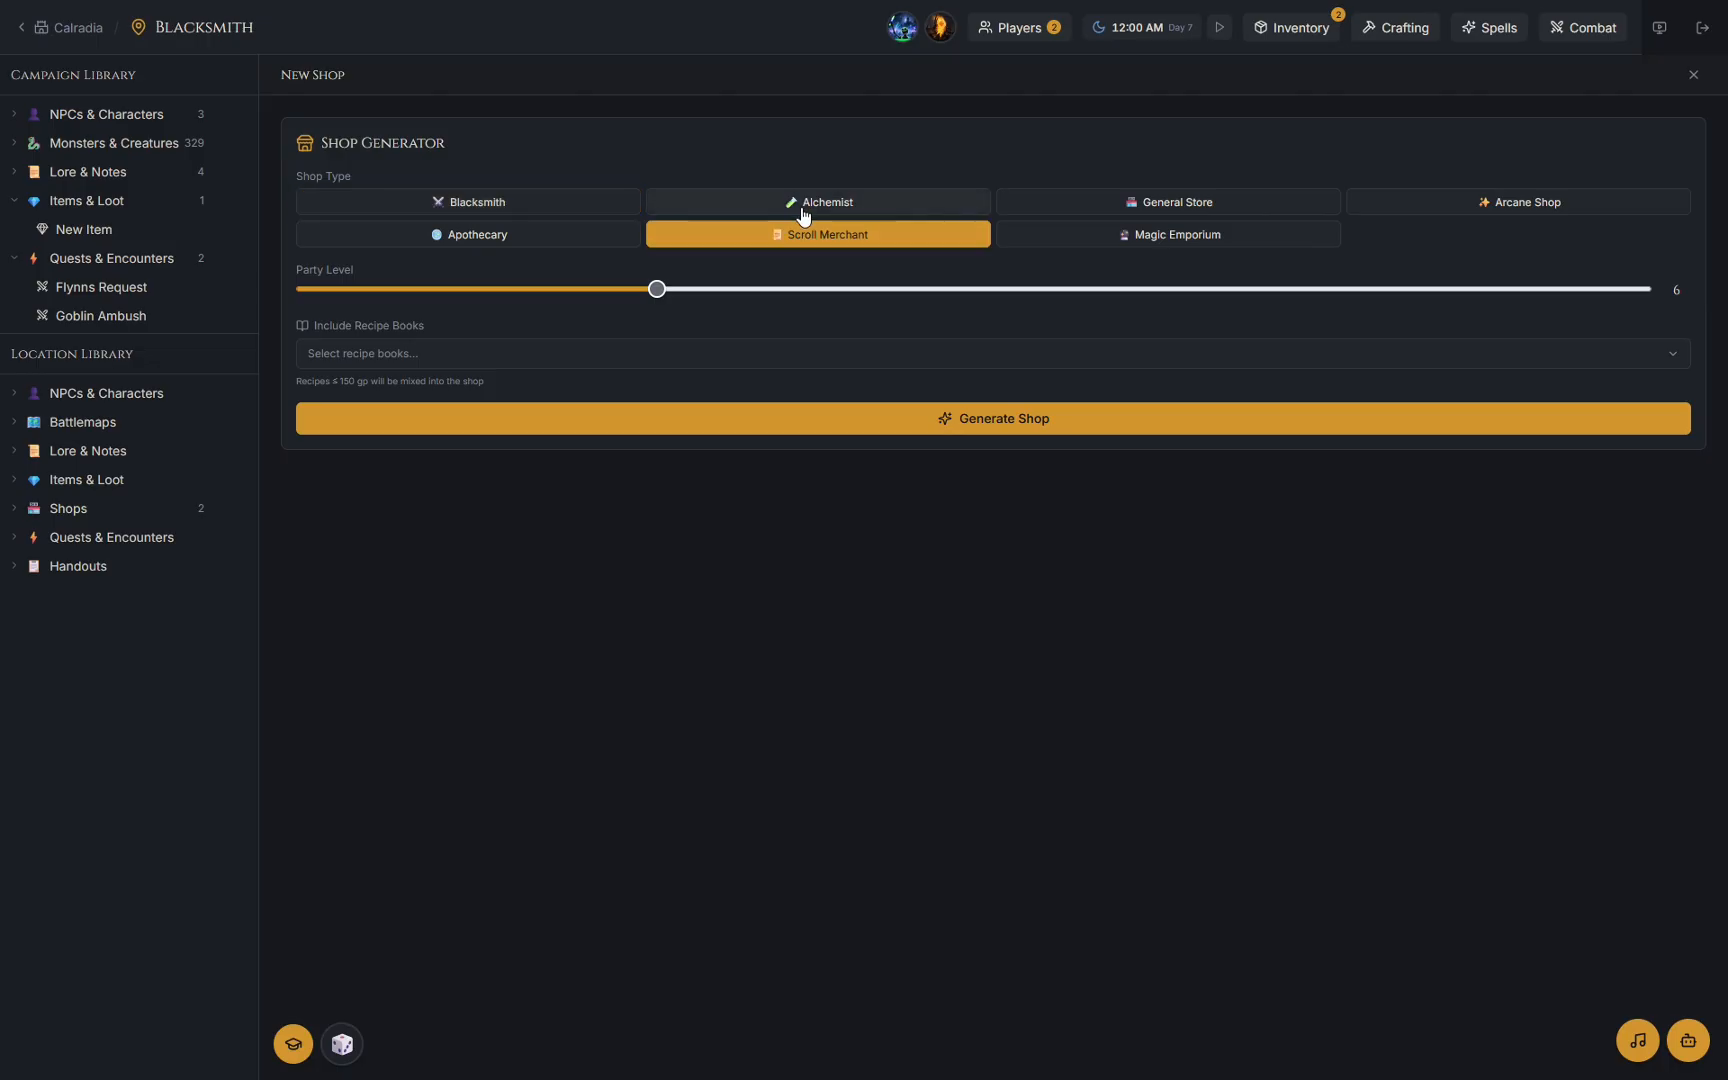
{"action": "left_click", "coordinate": [805, 204]}
{"action": "left_click", "coordinate": [1070, 206]}
{"action": "left_click", "coordinate": [512, 212]}
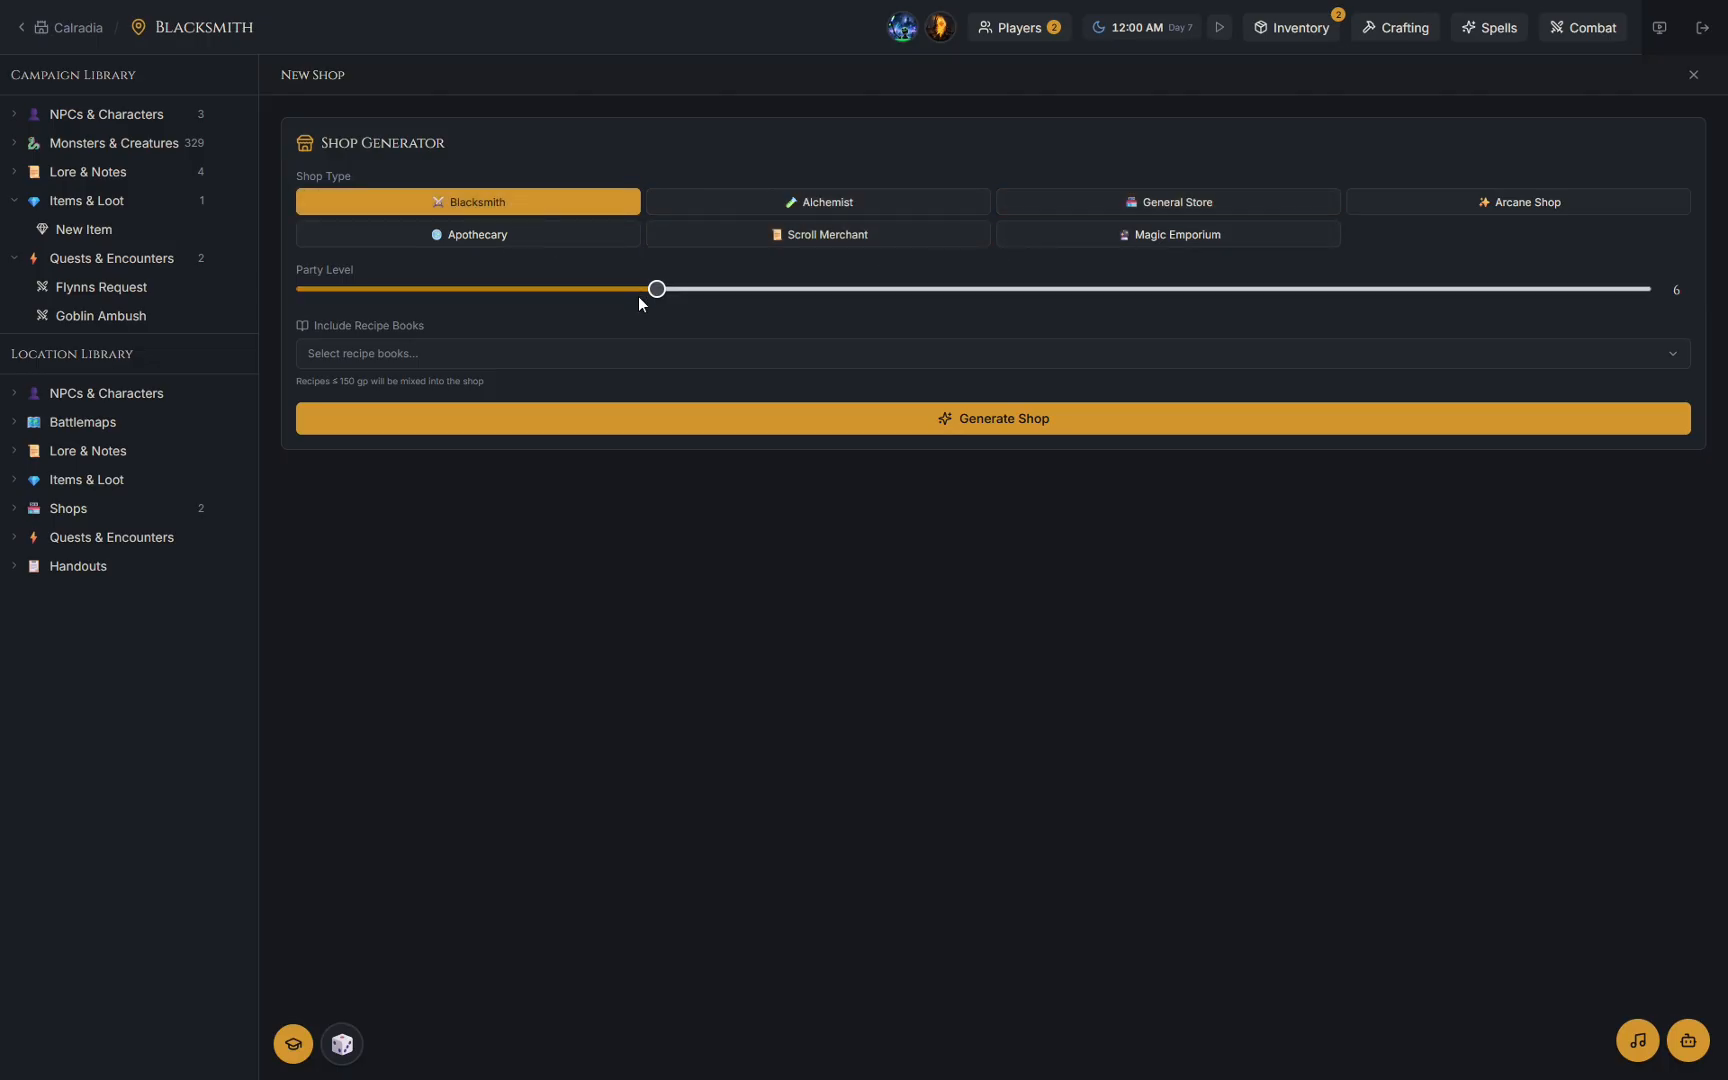
Include the Armors recipe book, set the party level to 9 and generate the Blacksmith shop.
{"action": "left_click", "coordinate": [605, 362]}
{"action": "left_click", "coordinate": [521, 396]}
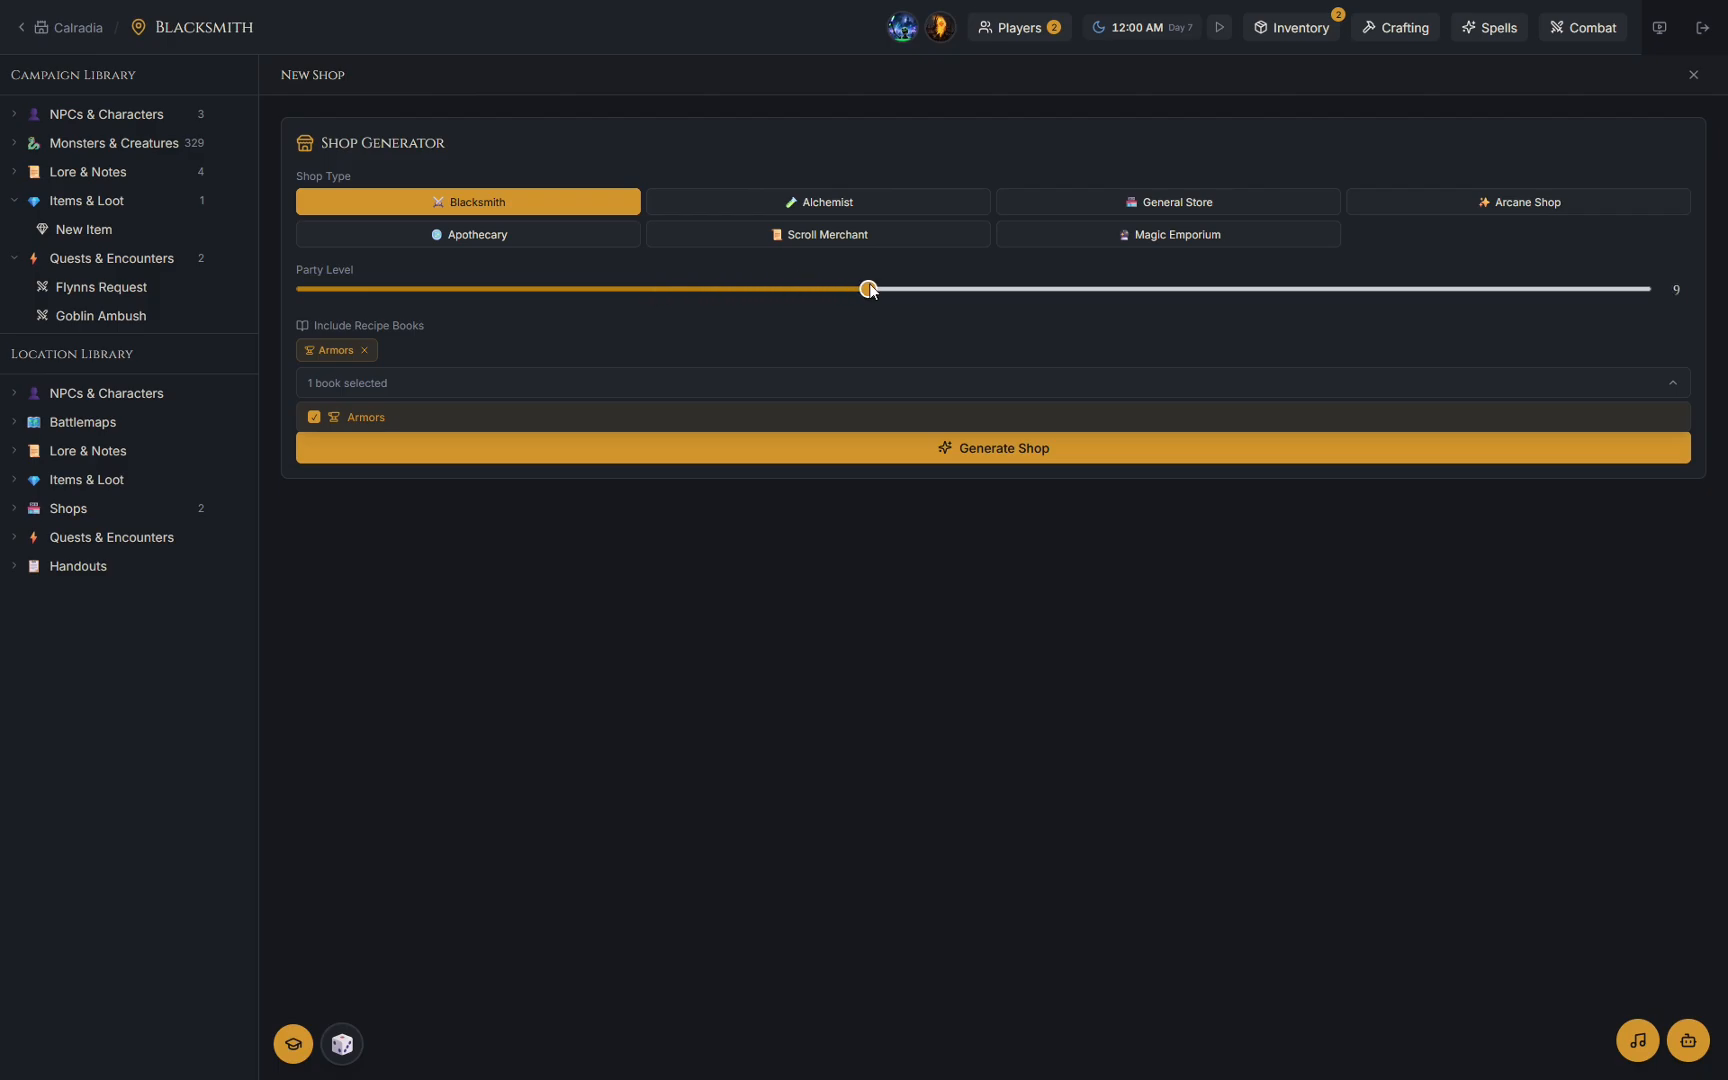
{"action": "mouse_move", "coordinate": [848, 293]}
{"action": "left_mouse_down"}
{"action": "mouse_move", "coordinate": [795, 290]}
{"action": "mouse_move", "coordinate": [1012, 290]}
{"action": "mouse_move", "coordinate": [821, 290]}
{"action": "left_mouse_up"}
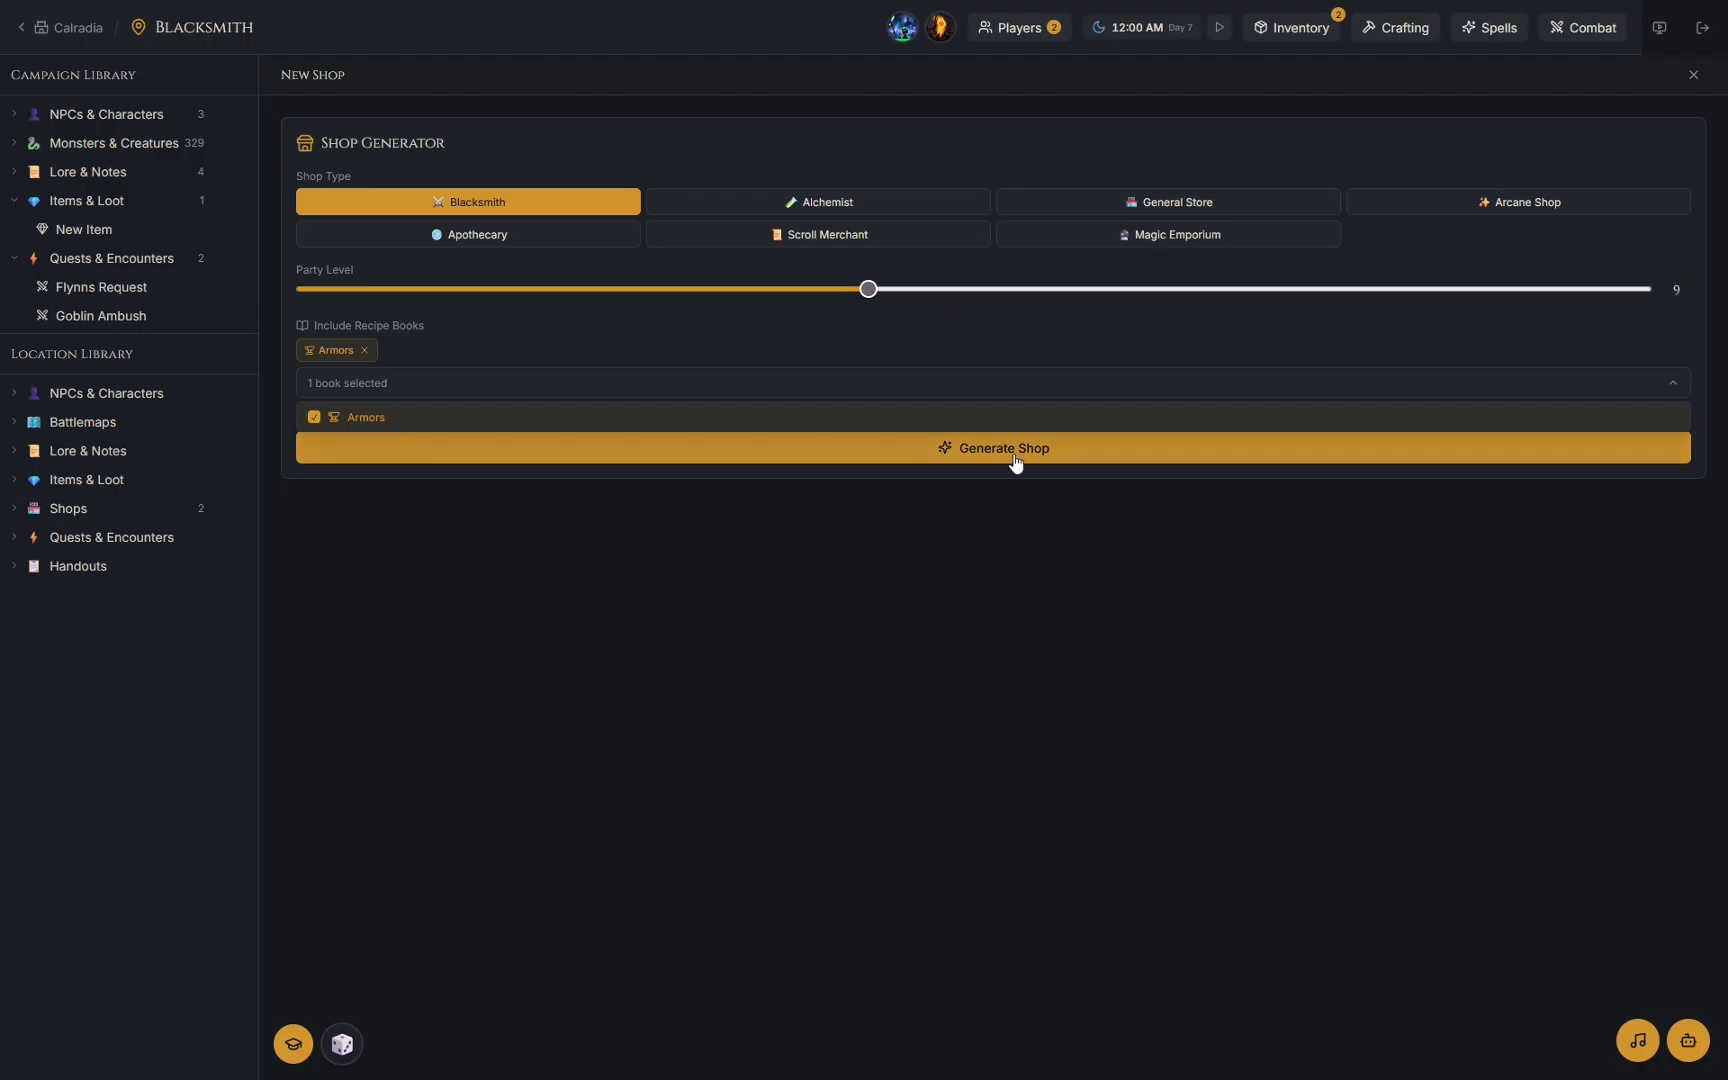
{"action": "left_click", "coordinate": [954, 458]}
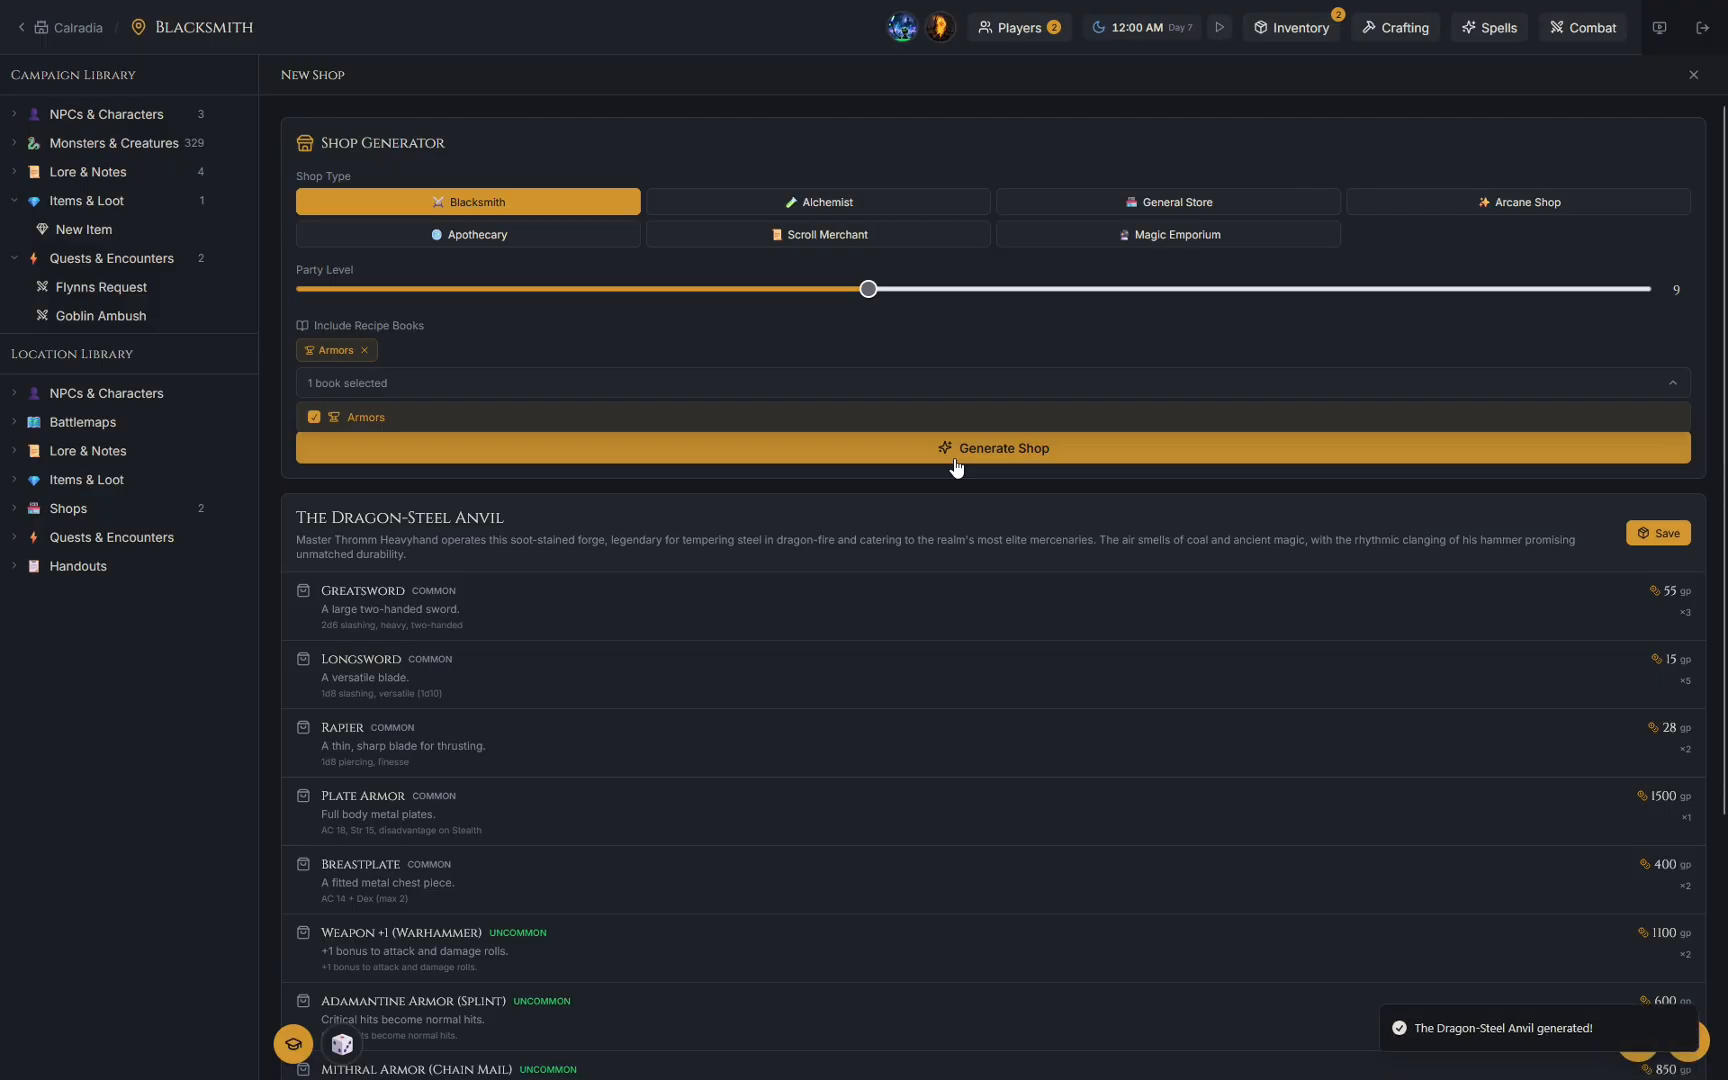
Look through the generated shop's stock and save the shop to the location.
{"action": "scroll", "coordinate": [644, 500], "scroll_direction": "down", "scroll_amount": 3}
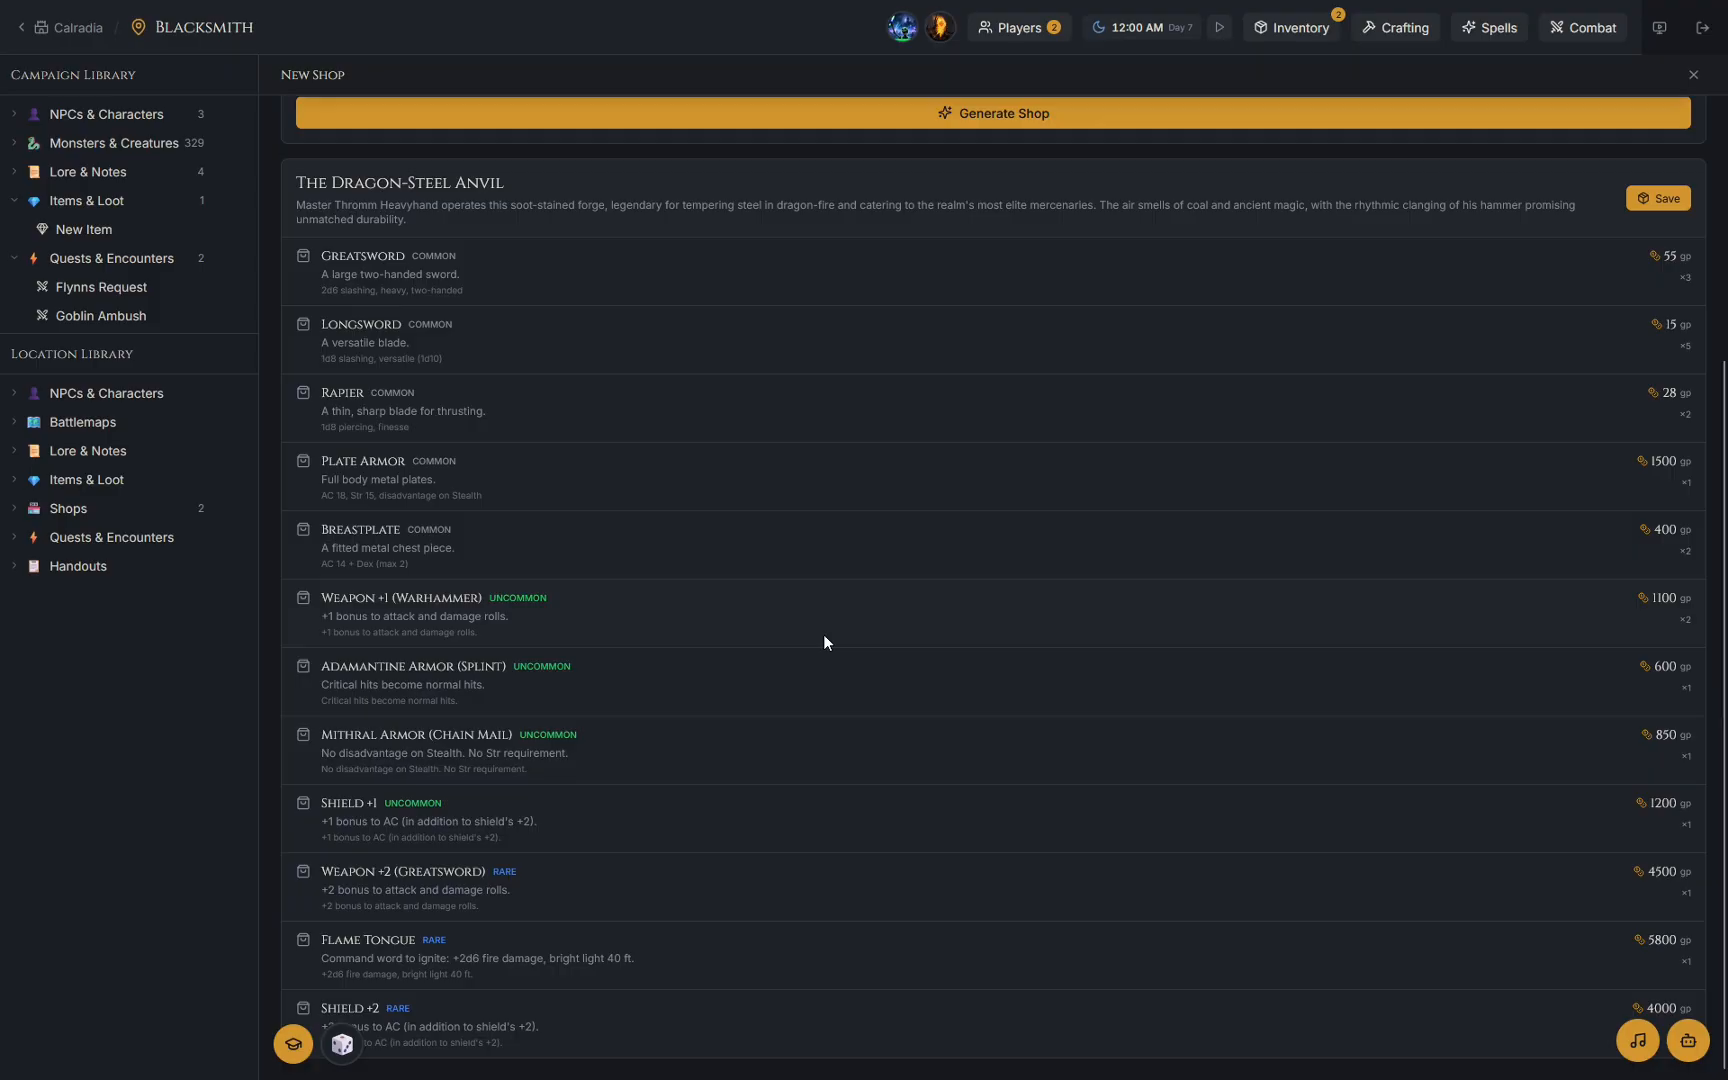
{"action": "scroll", "coordinate": [824, 636], "scroll_direction": "up", "scroll_amount": 1}
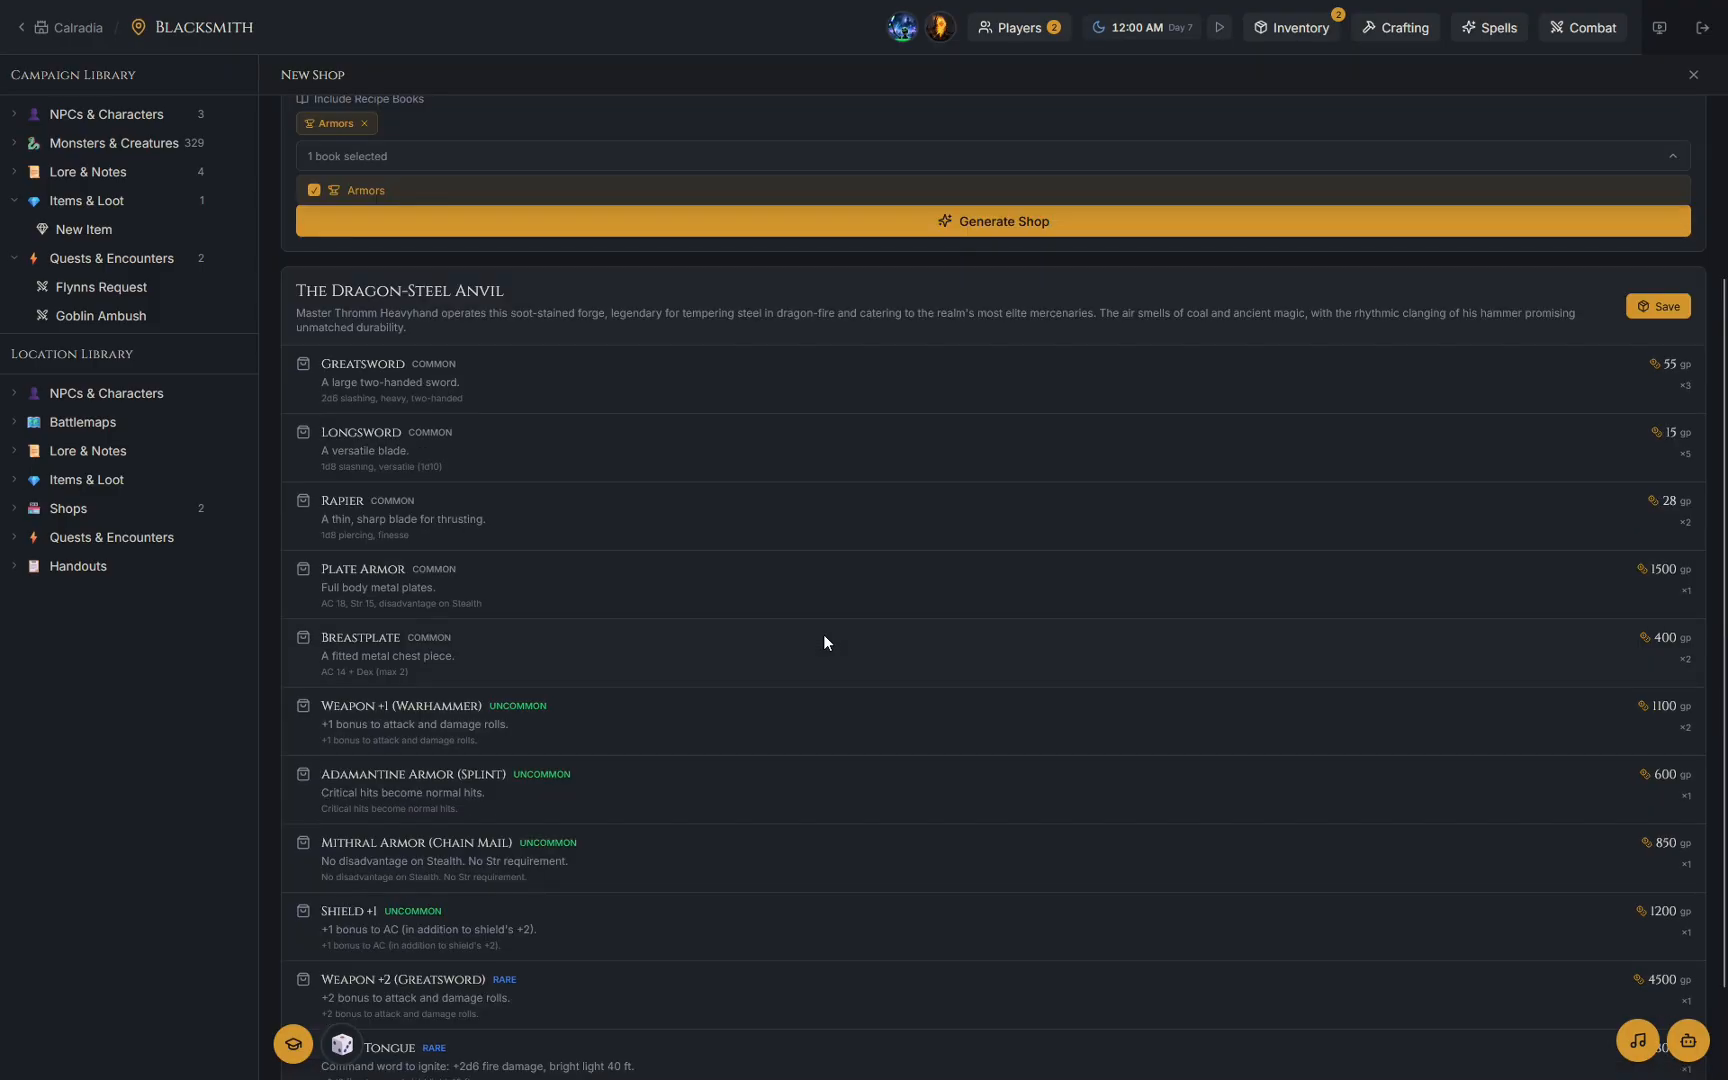
{"action": "scroll", "coordinate": [824, 636], "scroll_direction": "down", "scroll_amount": 1}
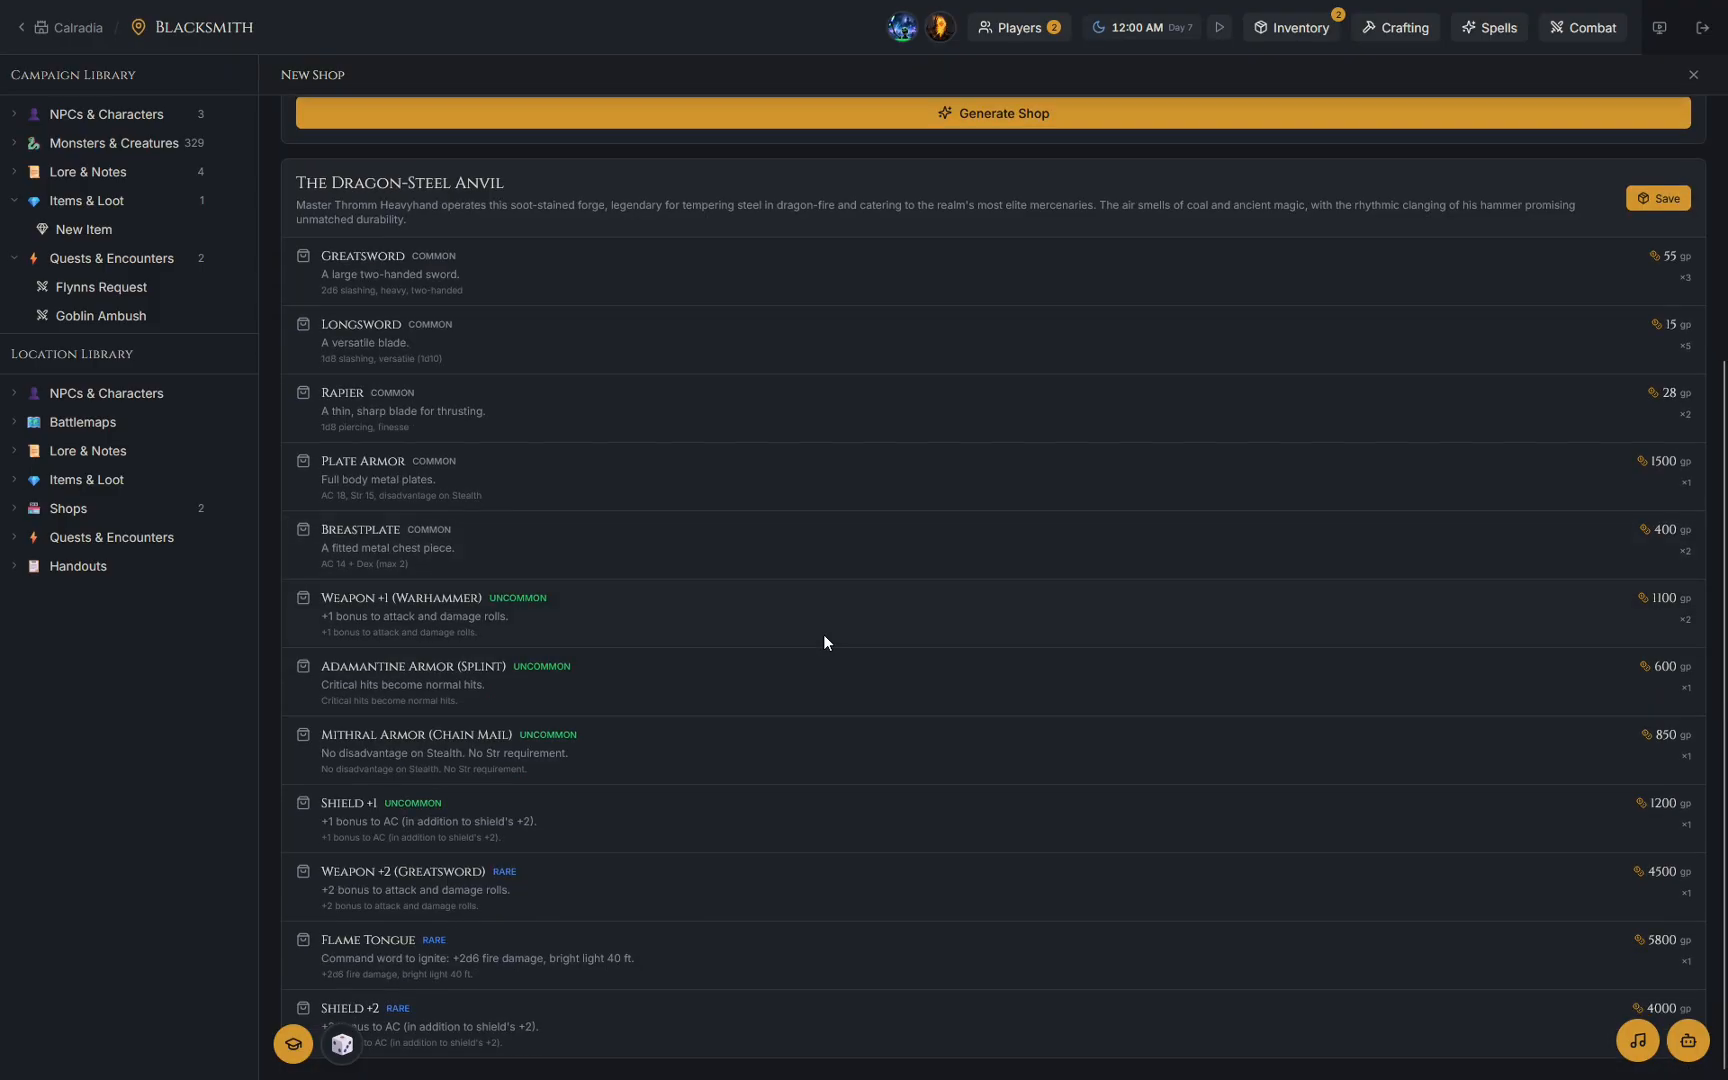
{"action": "scroll", "coordinate": [824, 636], "scroll_direction": "up", "scroll_amount": 3}
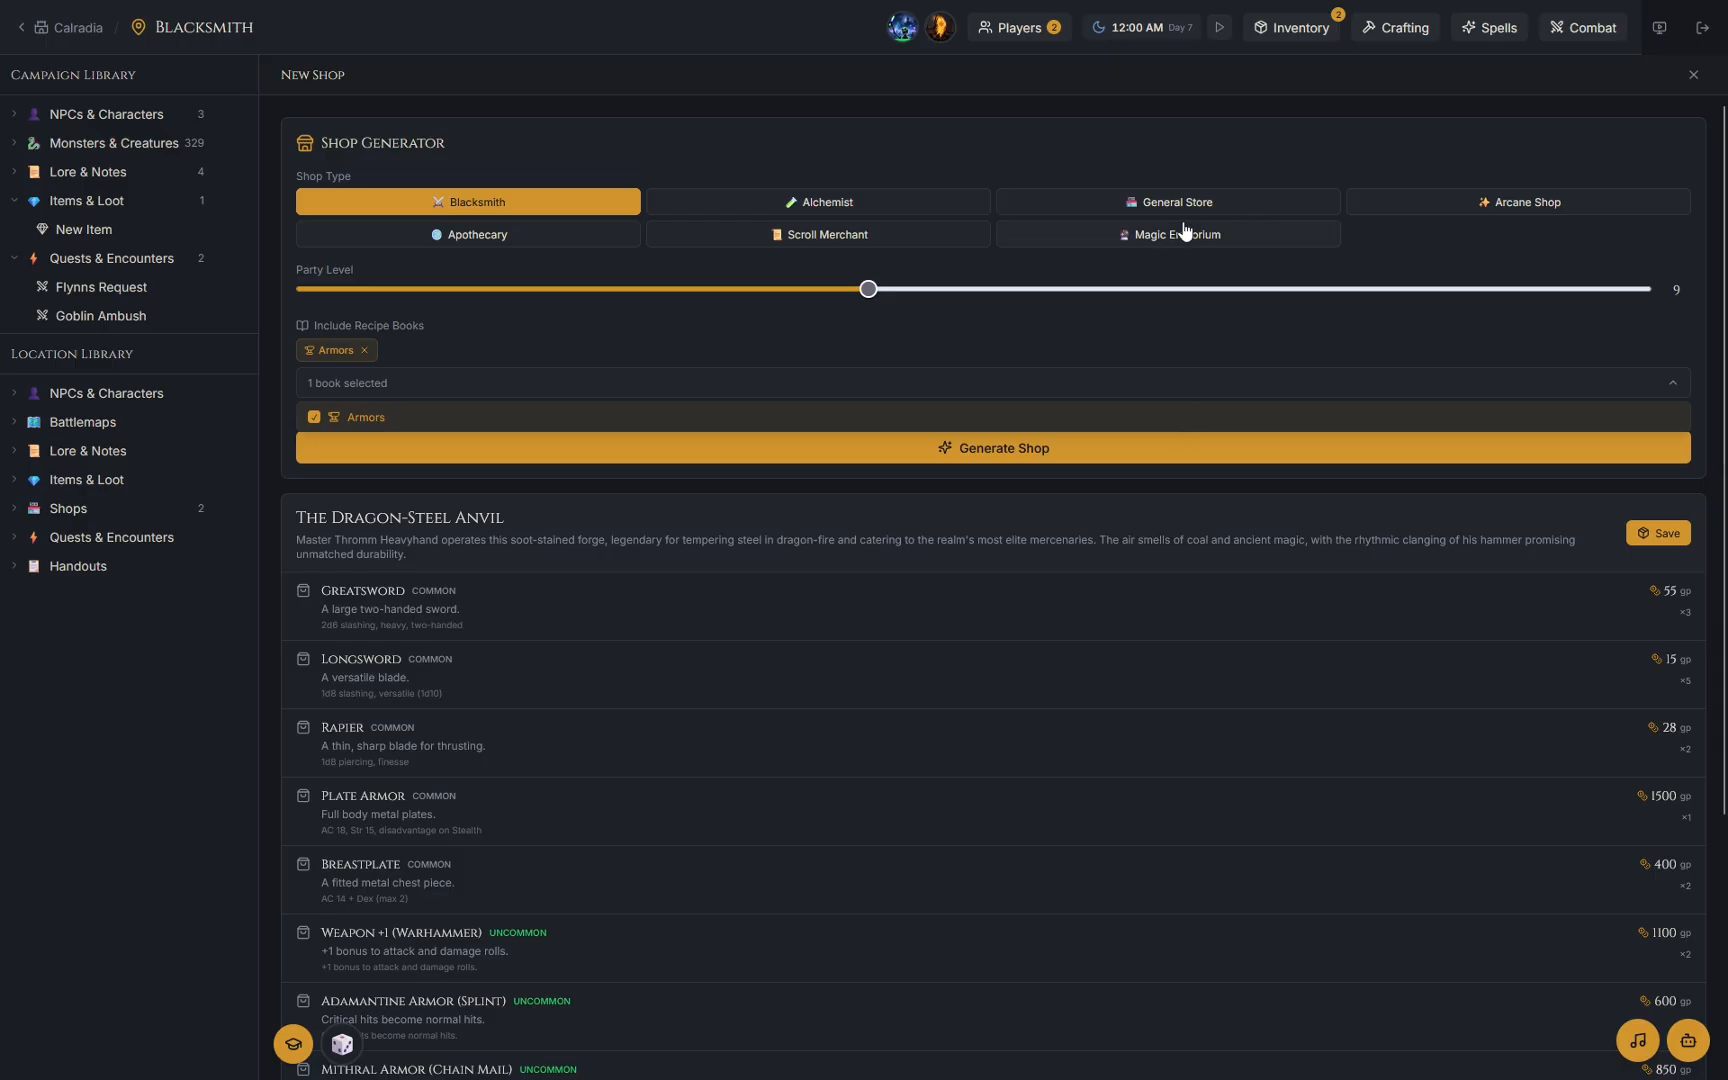
{"action": "left_click", "coordinate": [1665, 536]}
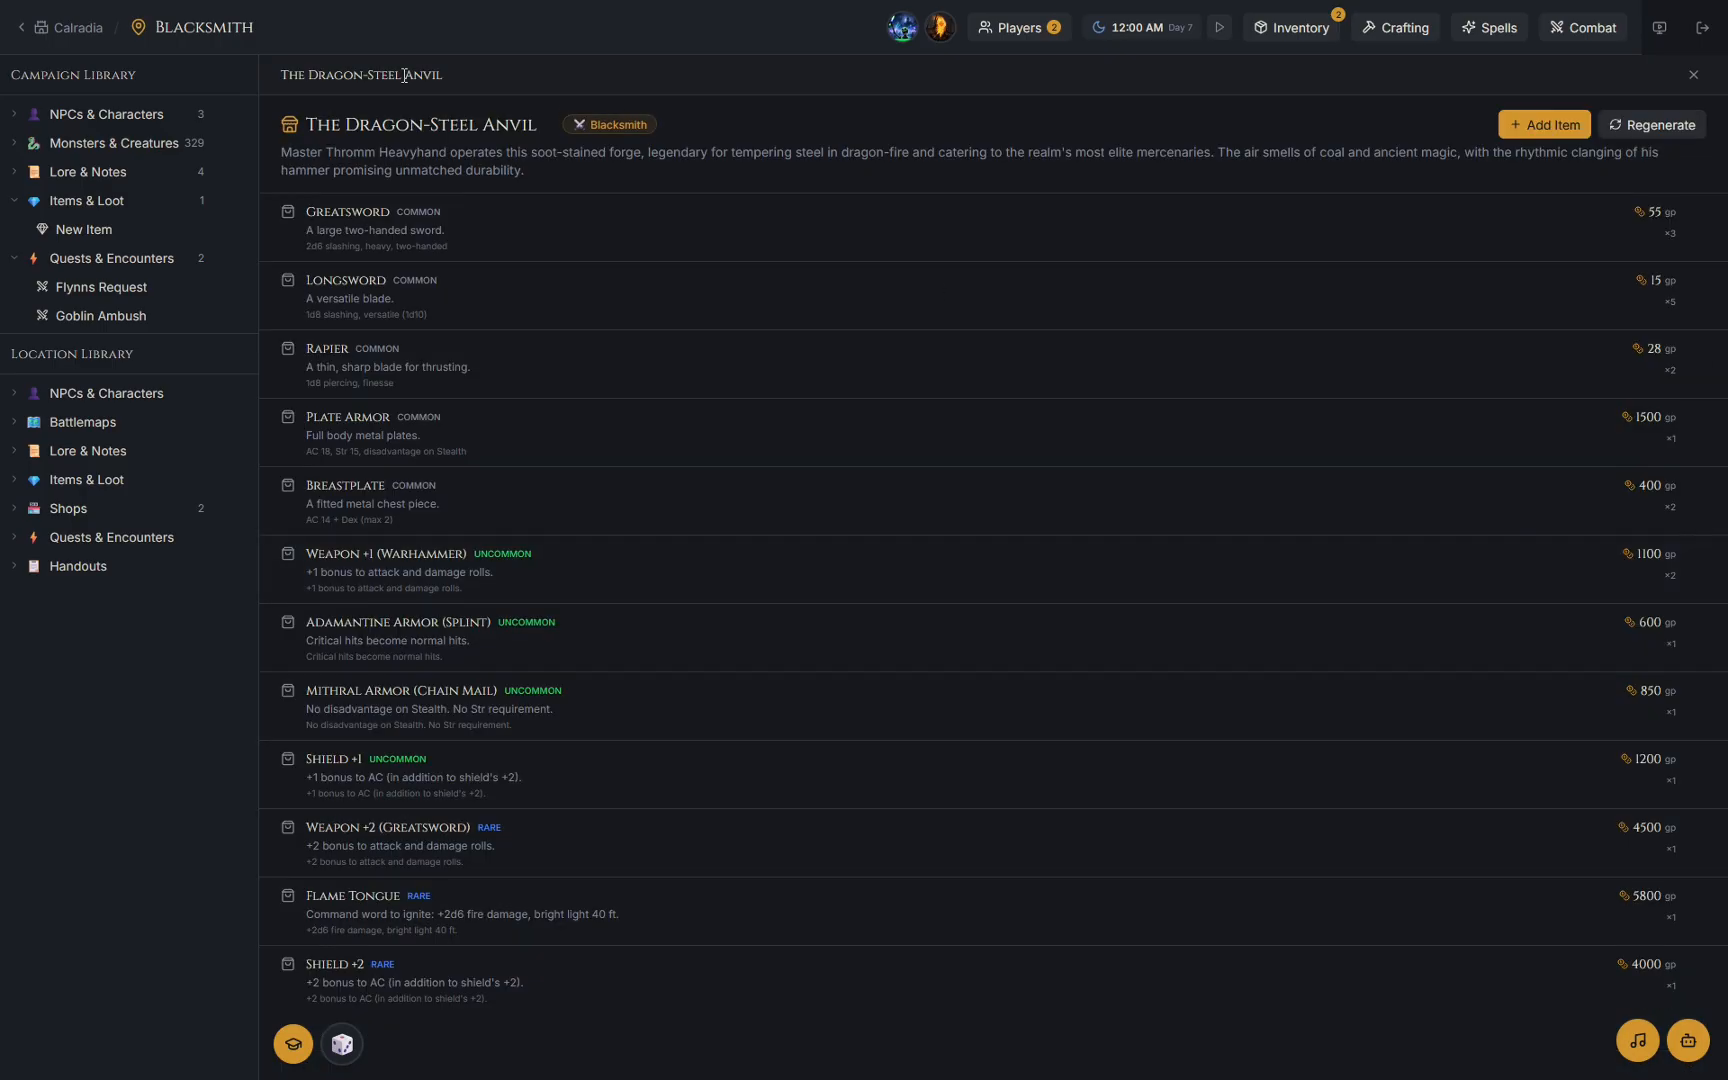
Open the saved shop's description and name for editing, and cancel the name edit.
{"action": "left_click", "coordinate": [485, 140]}
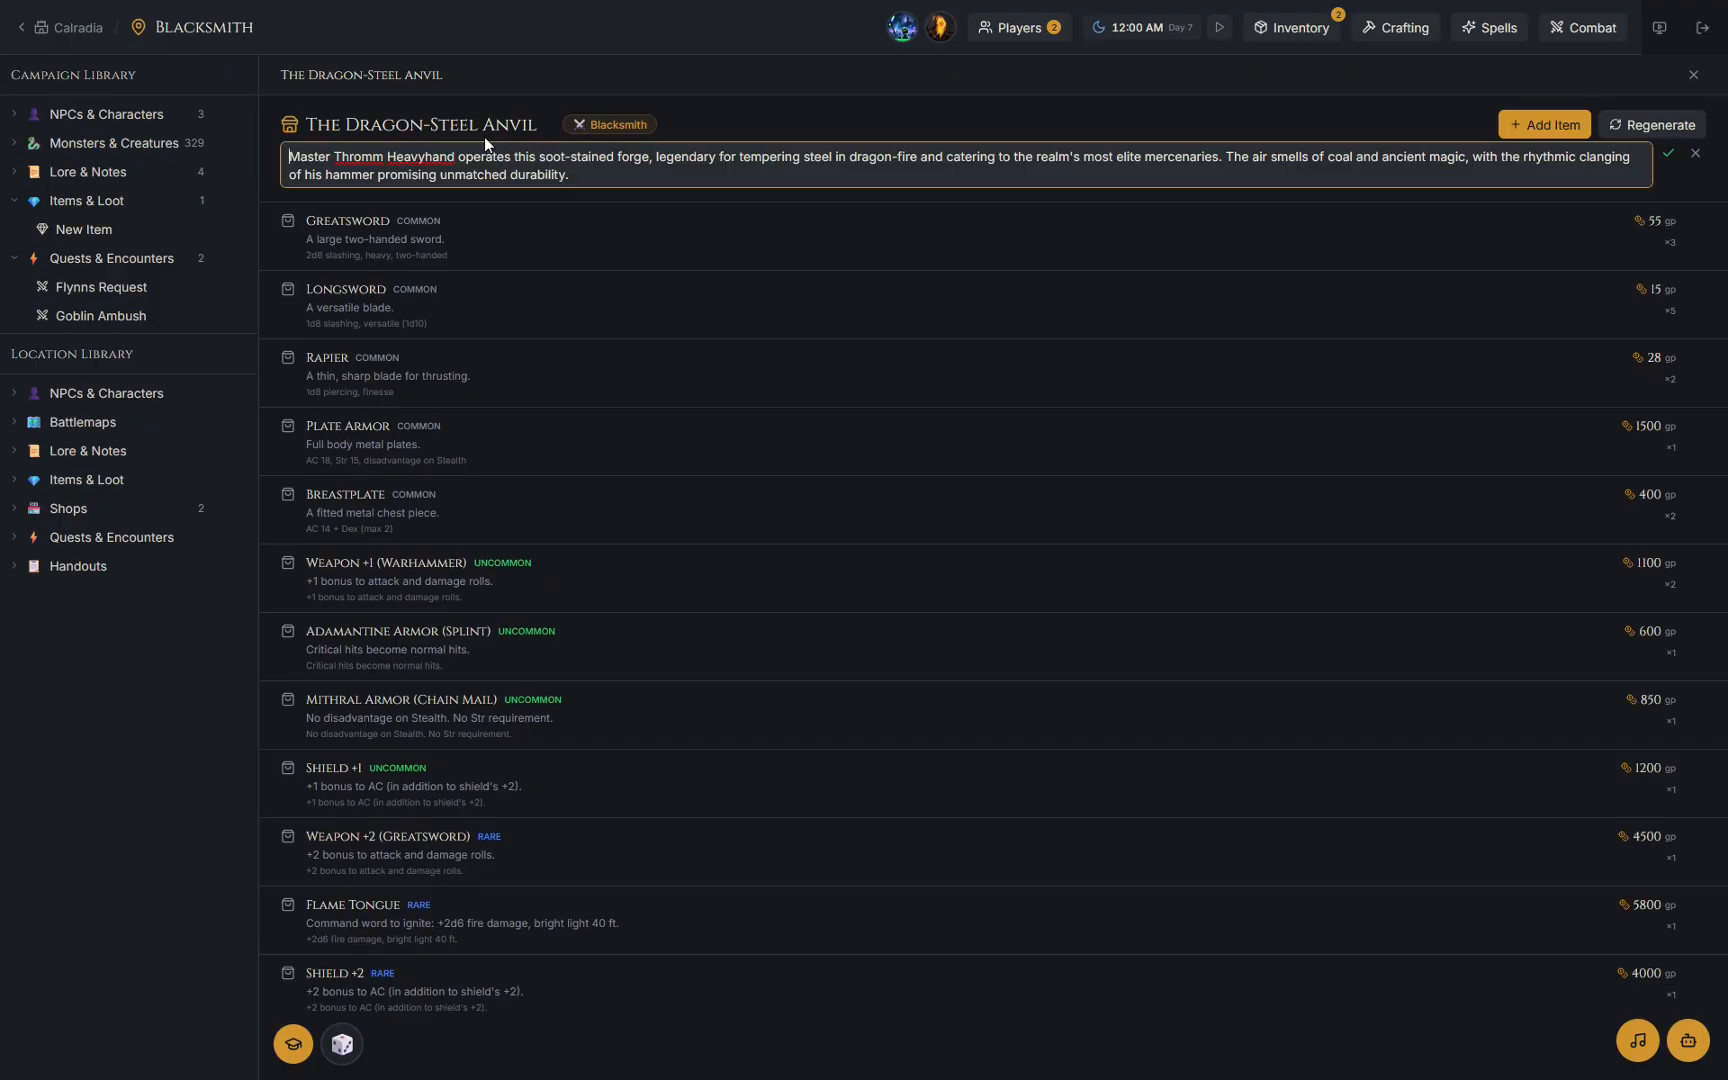
{"action": "left_click_drag", "start_coordinate": [614, 176], "coordinate": [267, 140]}
{"action": "left_click", "coordinate": [699, 174]}
{"action": "left_click", "coordinate": [699, 210]}
{"action": "left_click", "coordinate": [516, 124]}
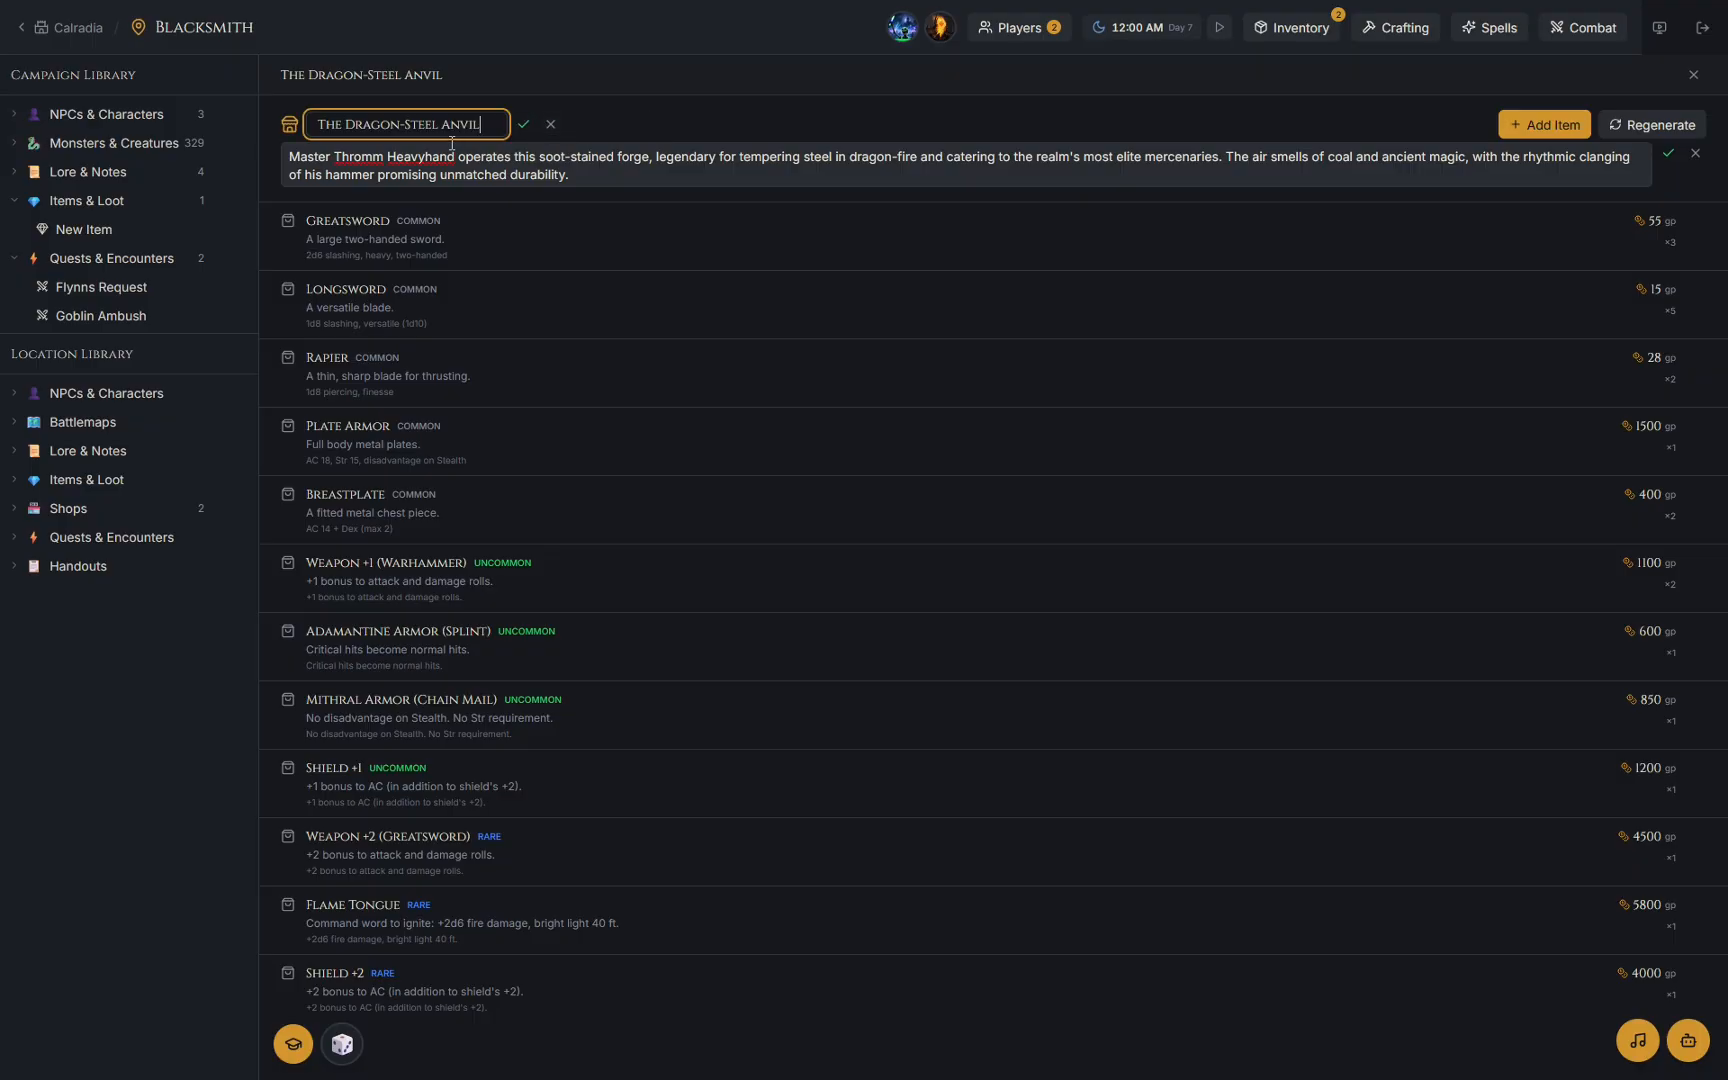
{"action": "left_click", "coordinate": [548, 124]}
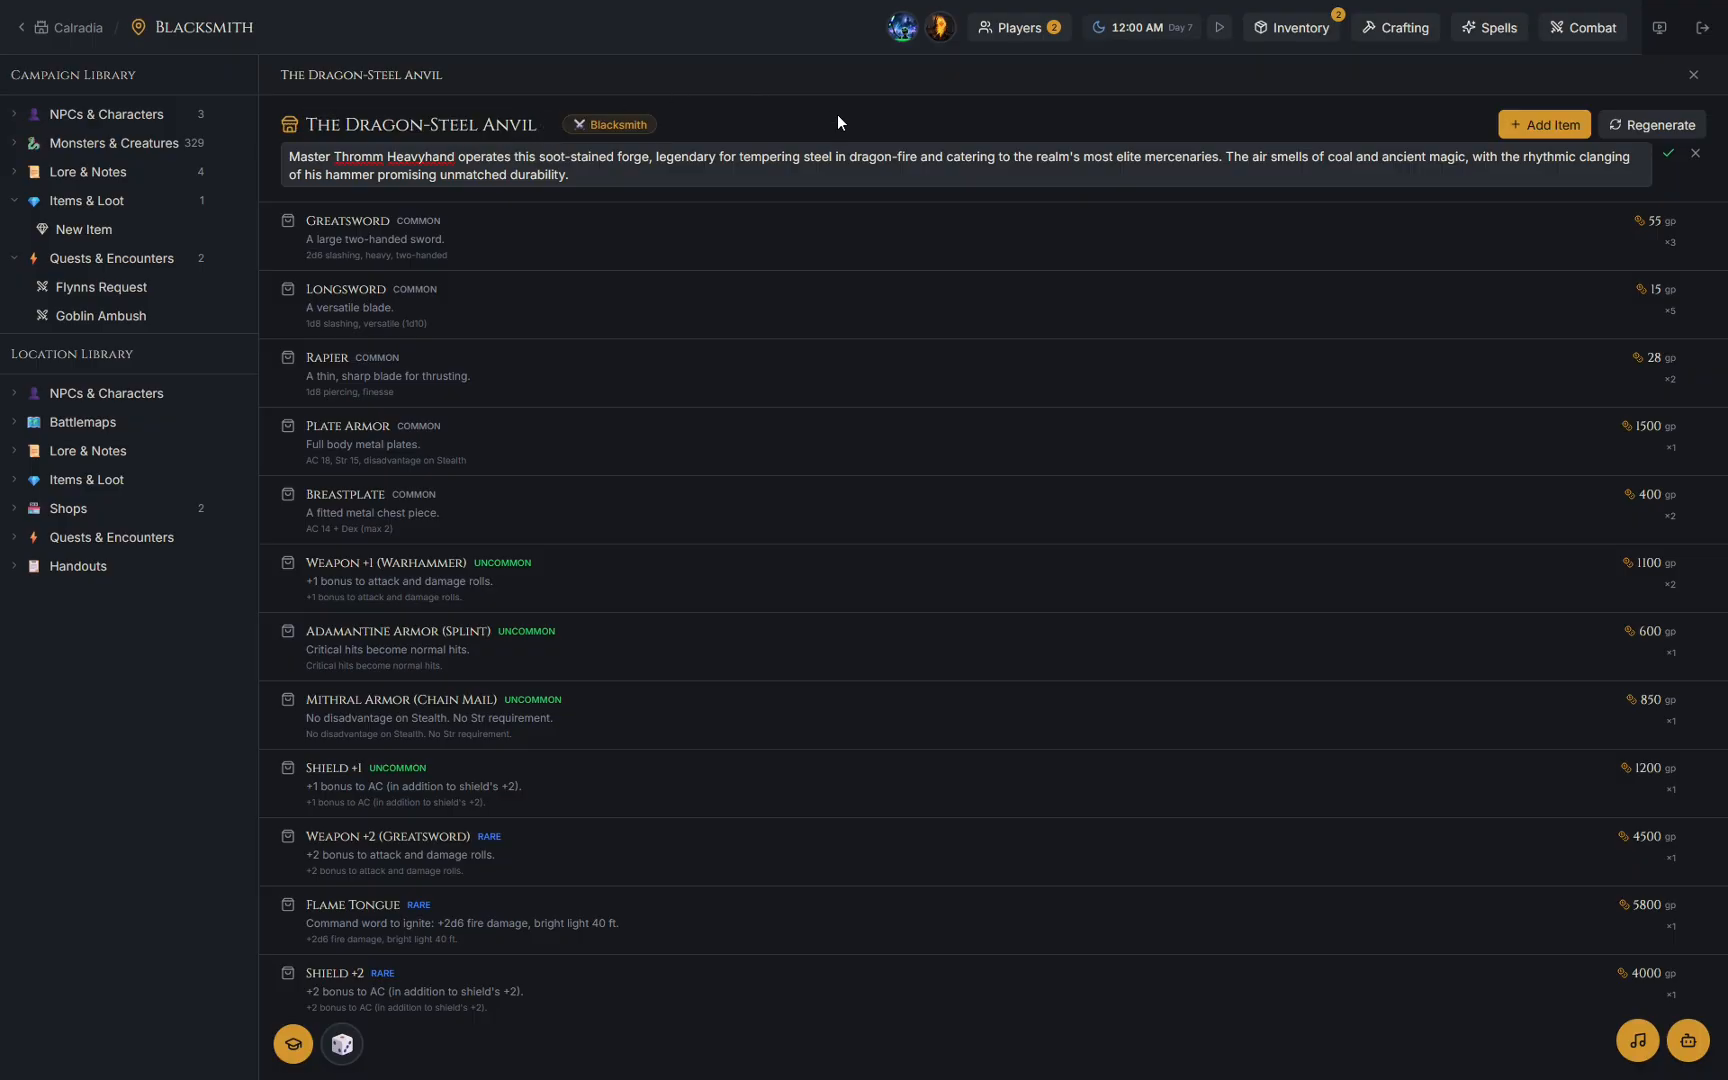
Add one common Trollhide Leather from the recipes to the shop, priced at 0 gp.
{"action": "left_click", "coordinate": [1552, 126]}
{"action": "left_click", "coordinate": [848, 478]}
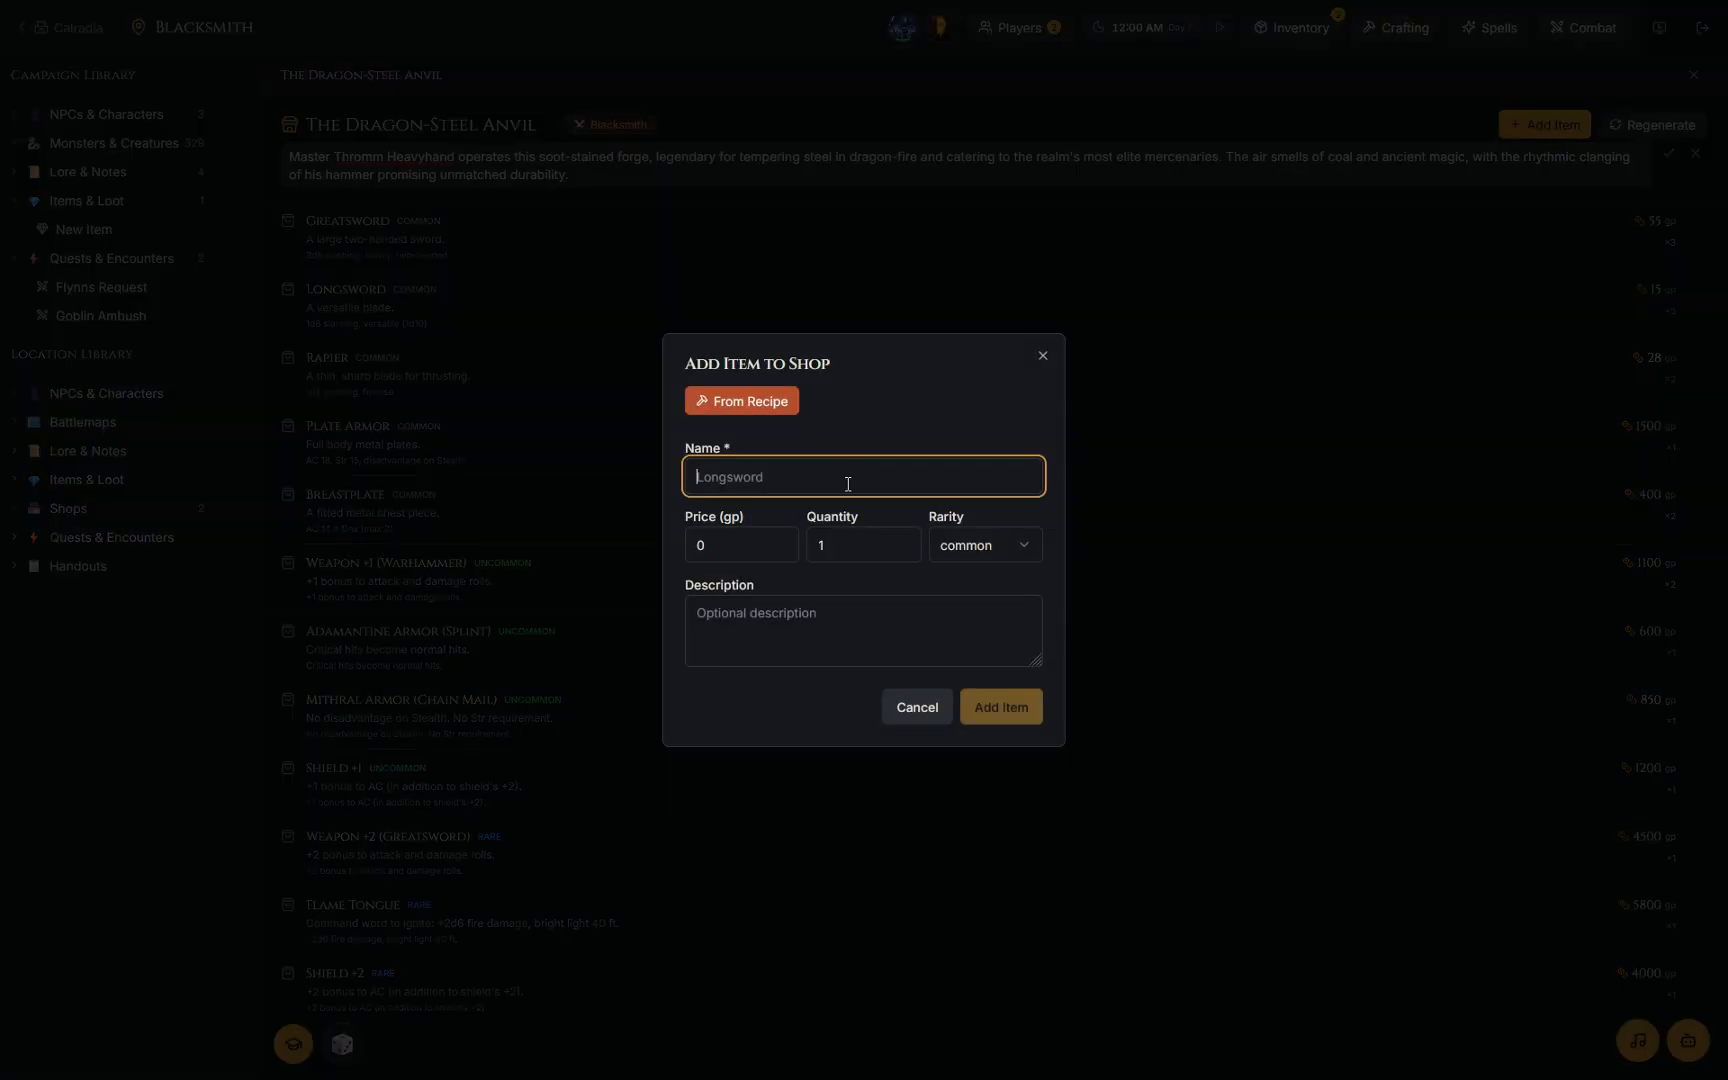
{"action": "left_click", "coordinate": [772, 404]}
{"action": "left_click", "coordinate": [790, 428]}
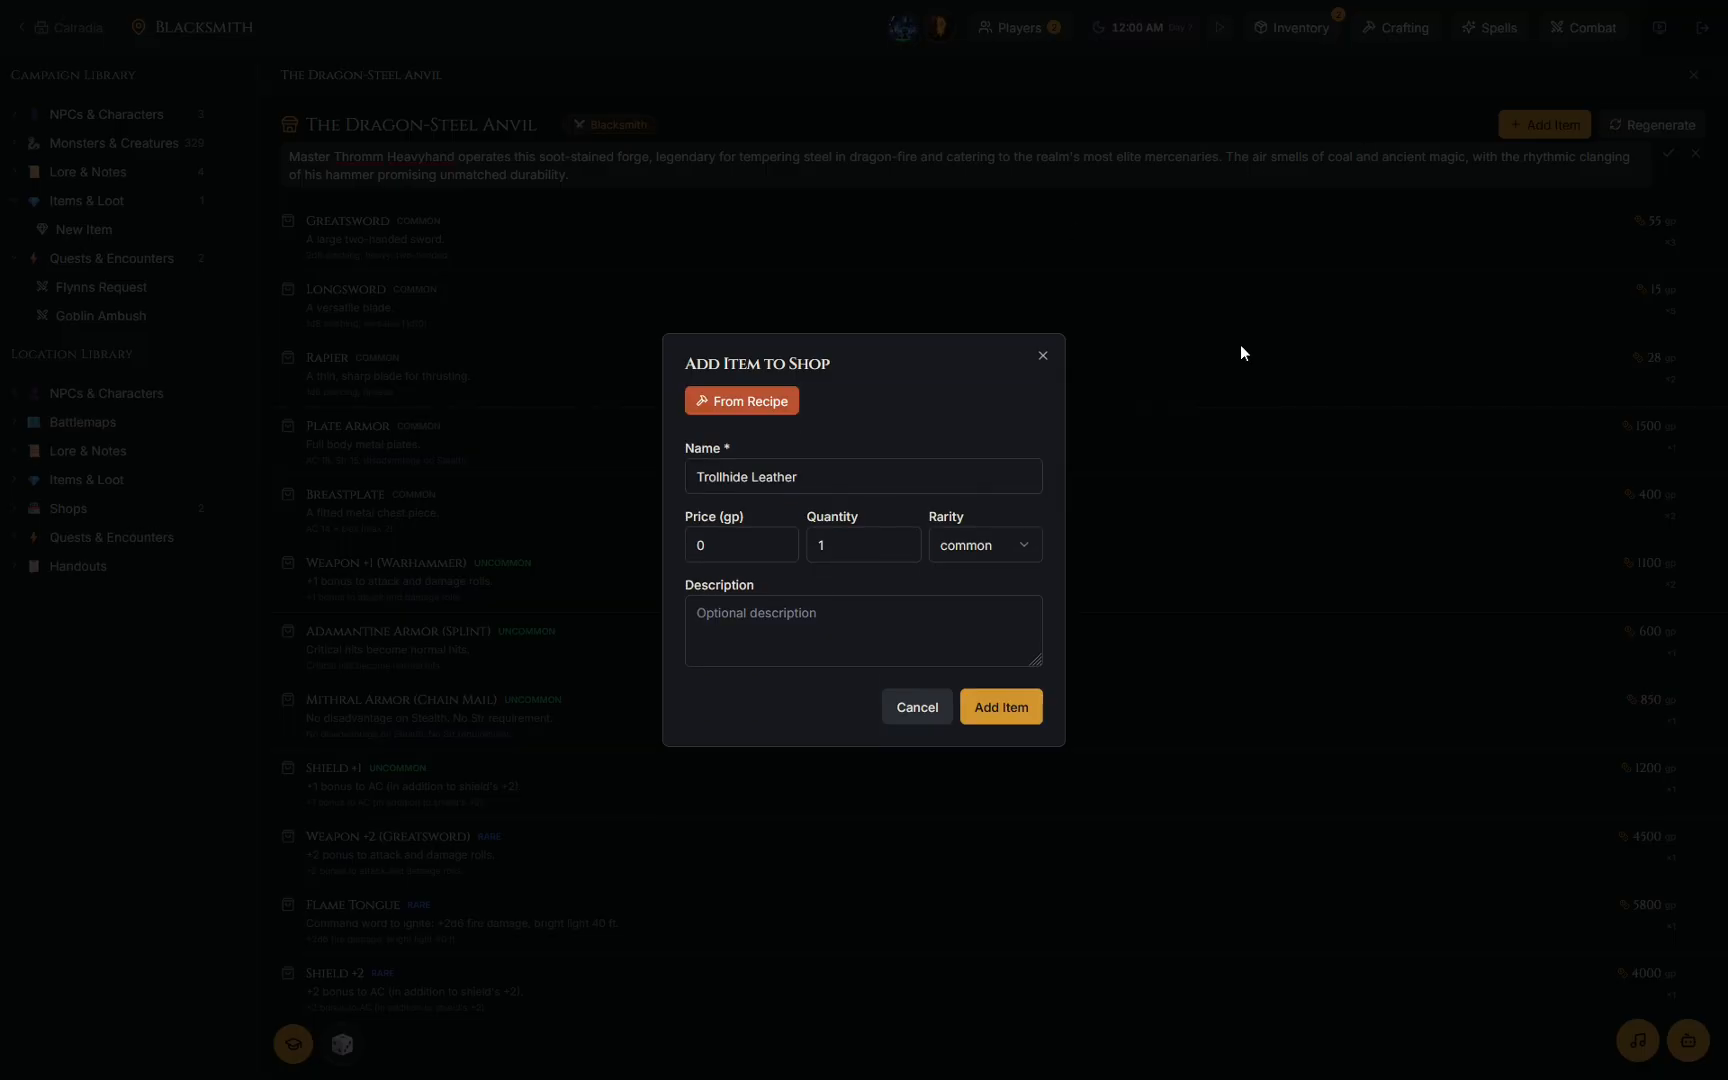
{"action": "left_click", "coordinate": [1010, 716]}
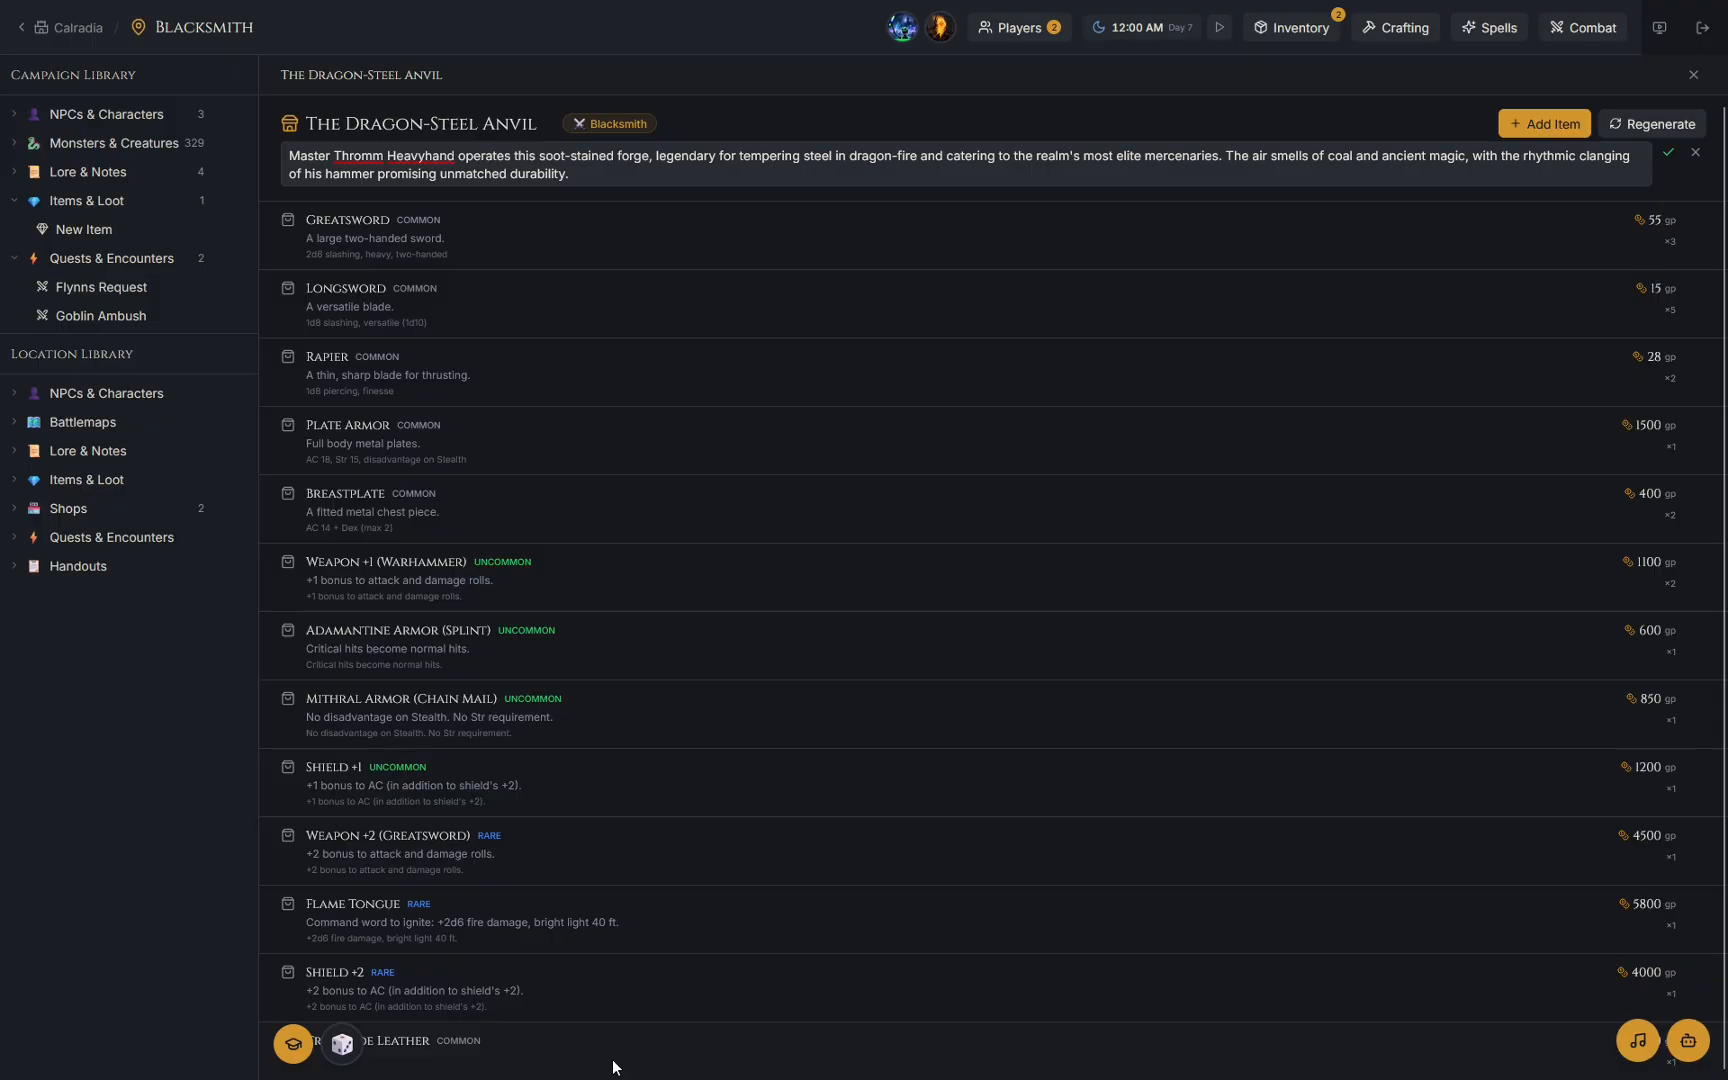
Close the shop and go back through Calradia to the Abyss of Beremor world map.
{"action": "left_click", "coordinate": [1691, 78]}
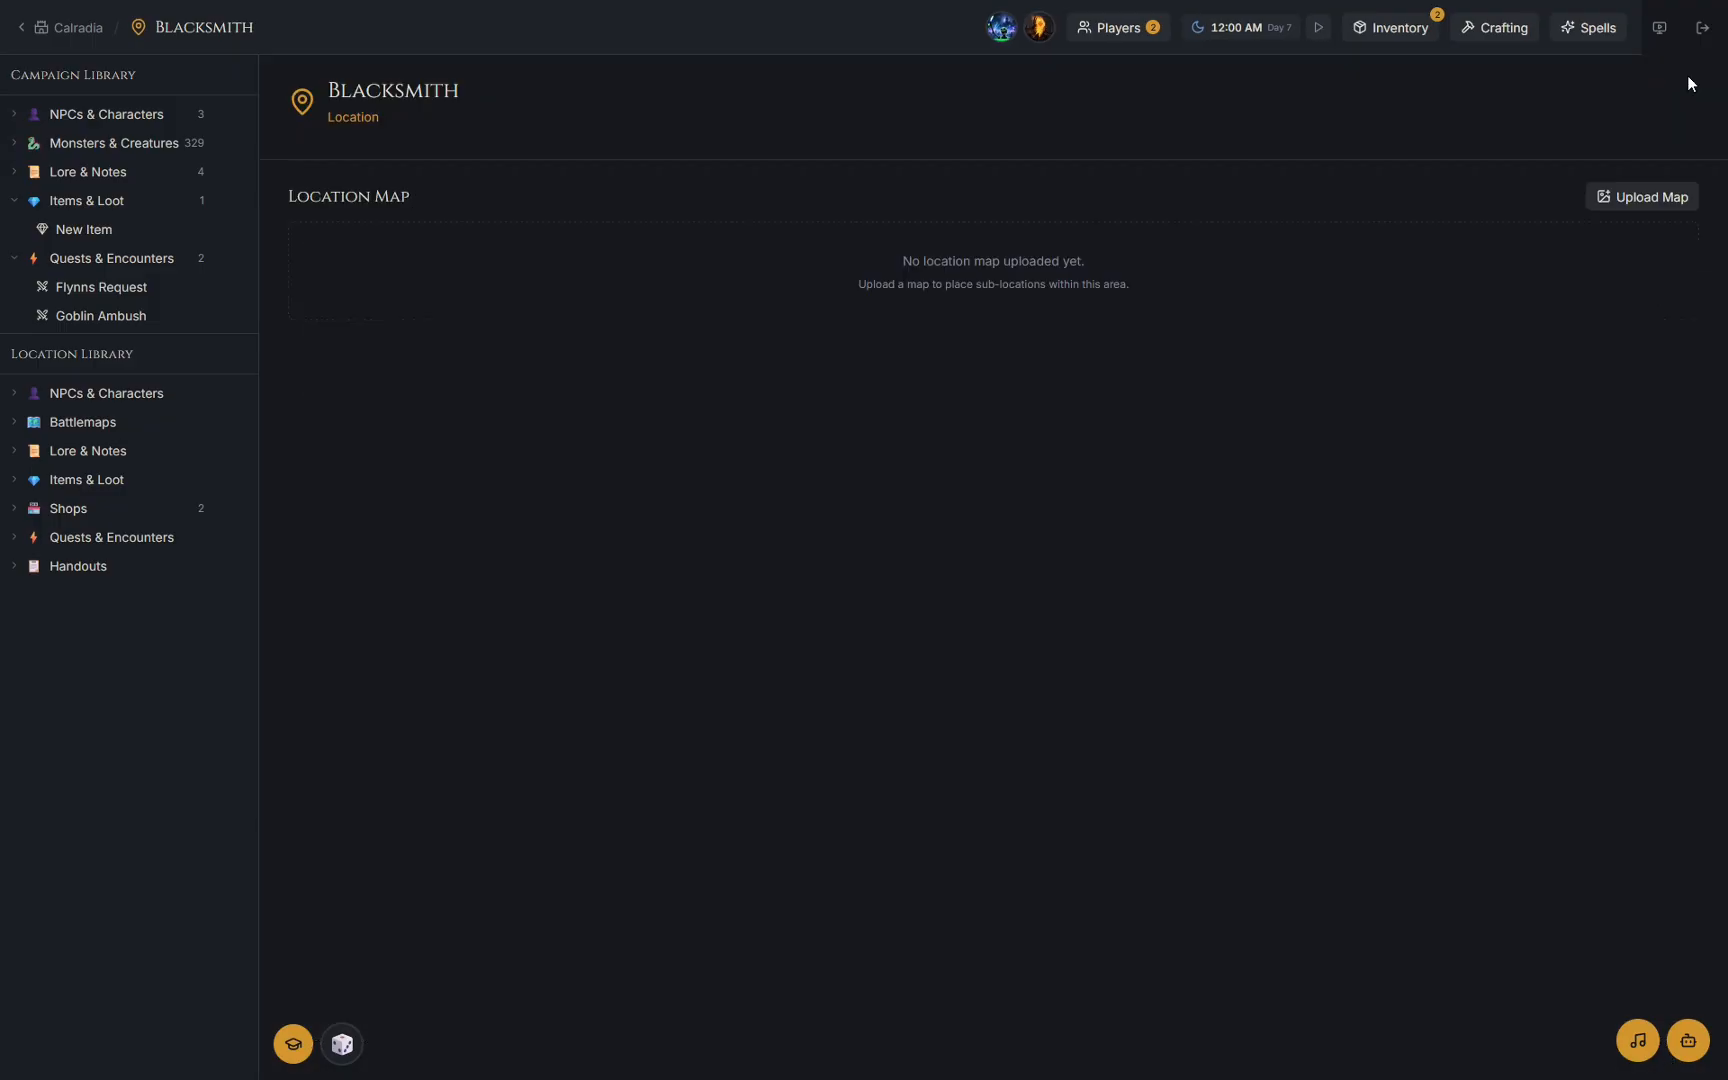
{"action": "left_click", "coordinate": [68, 28]}
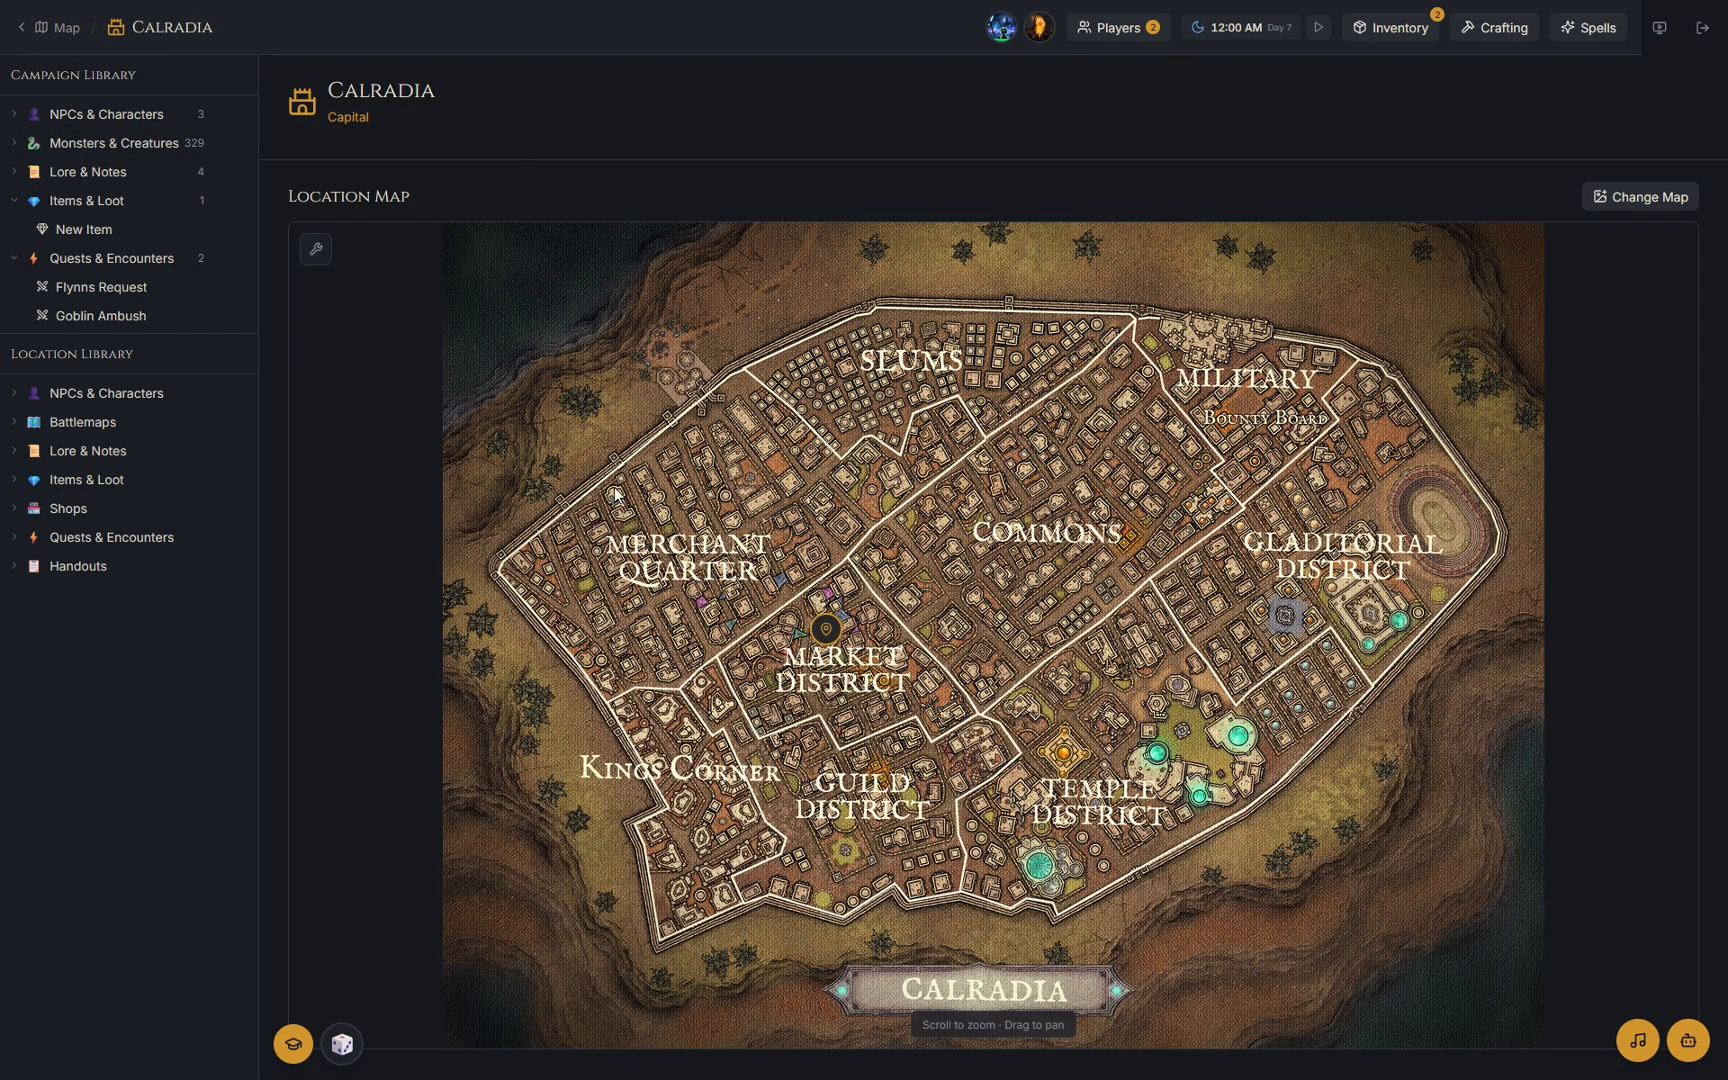
{"action": "left_click", "coordinate": [65, 28]}
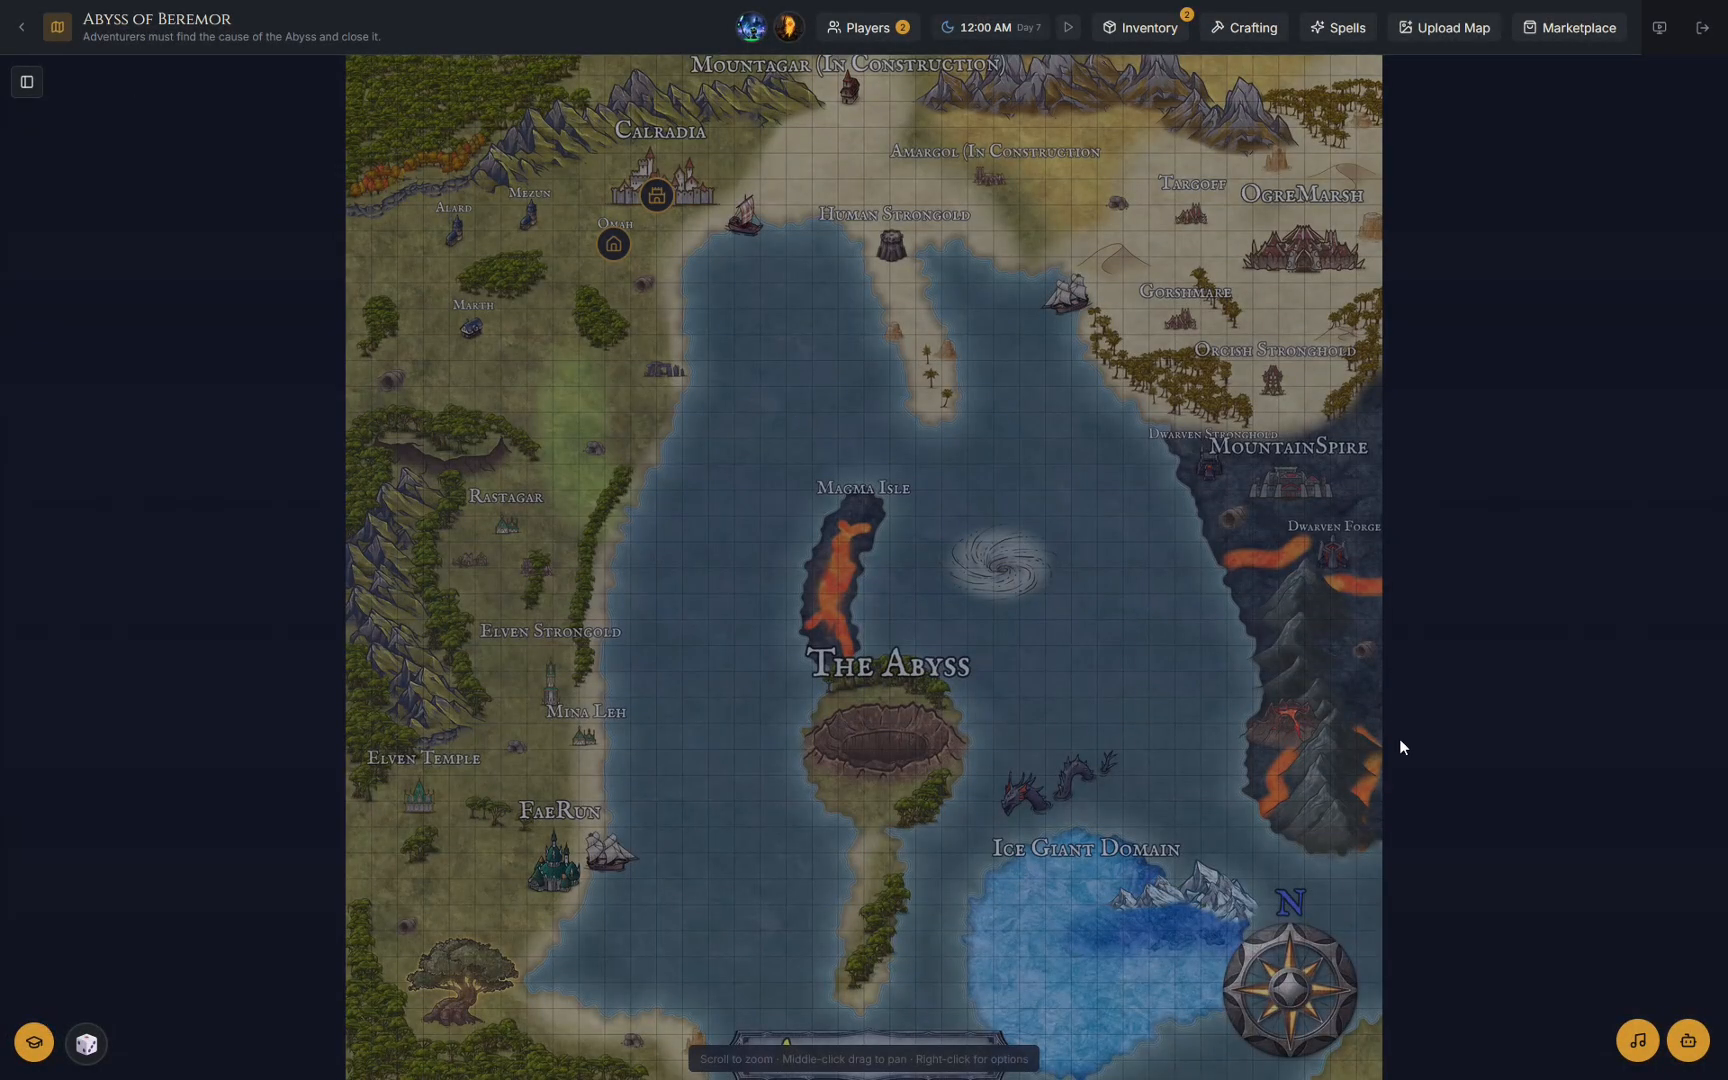
Open the Village of Omah and view its second Generated Dungeon - Floor 1 battlemap.
{"action": "left_click", "coordinate": [605, 252]}
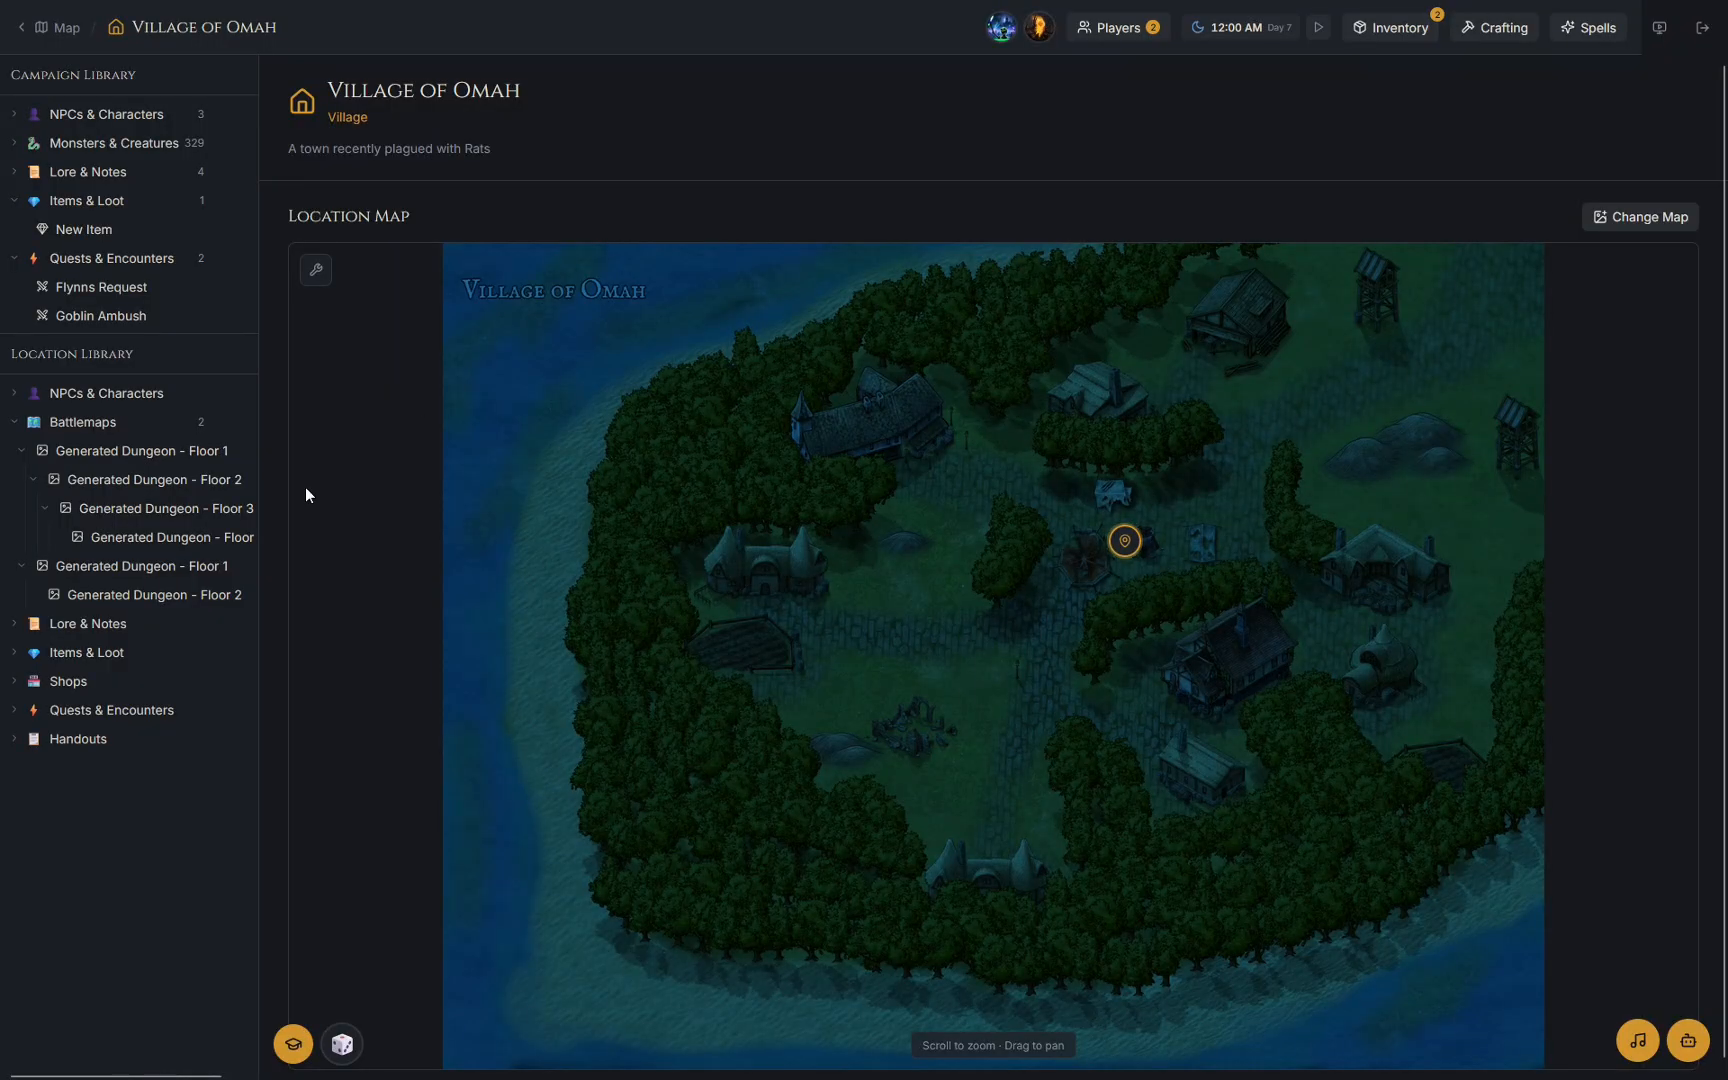
{"action": "left_click", "coordinate": [210, 567]}
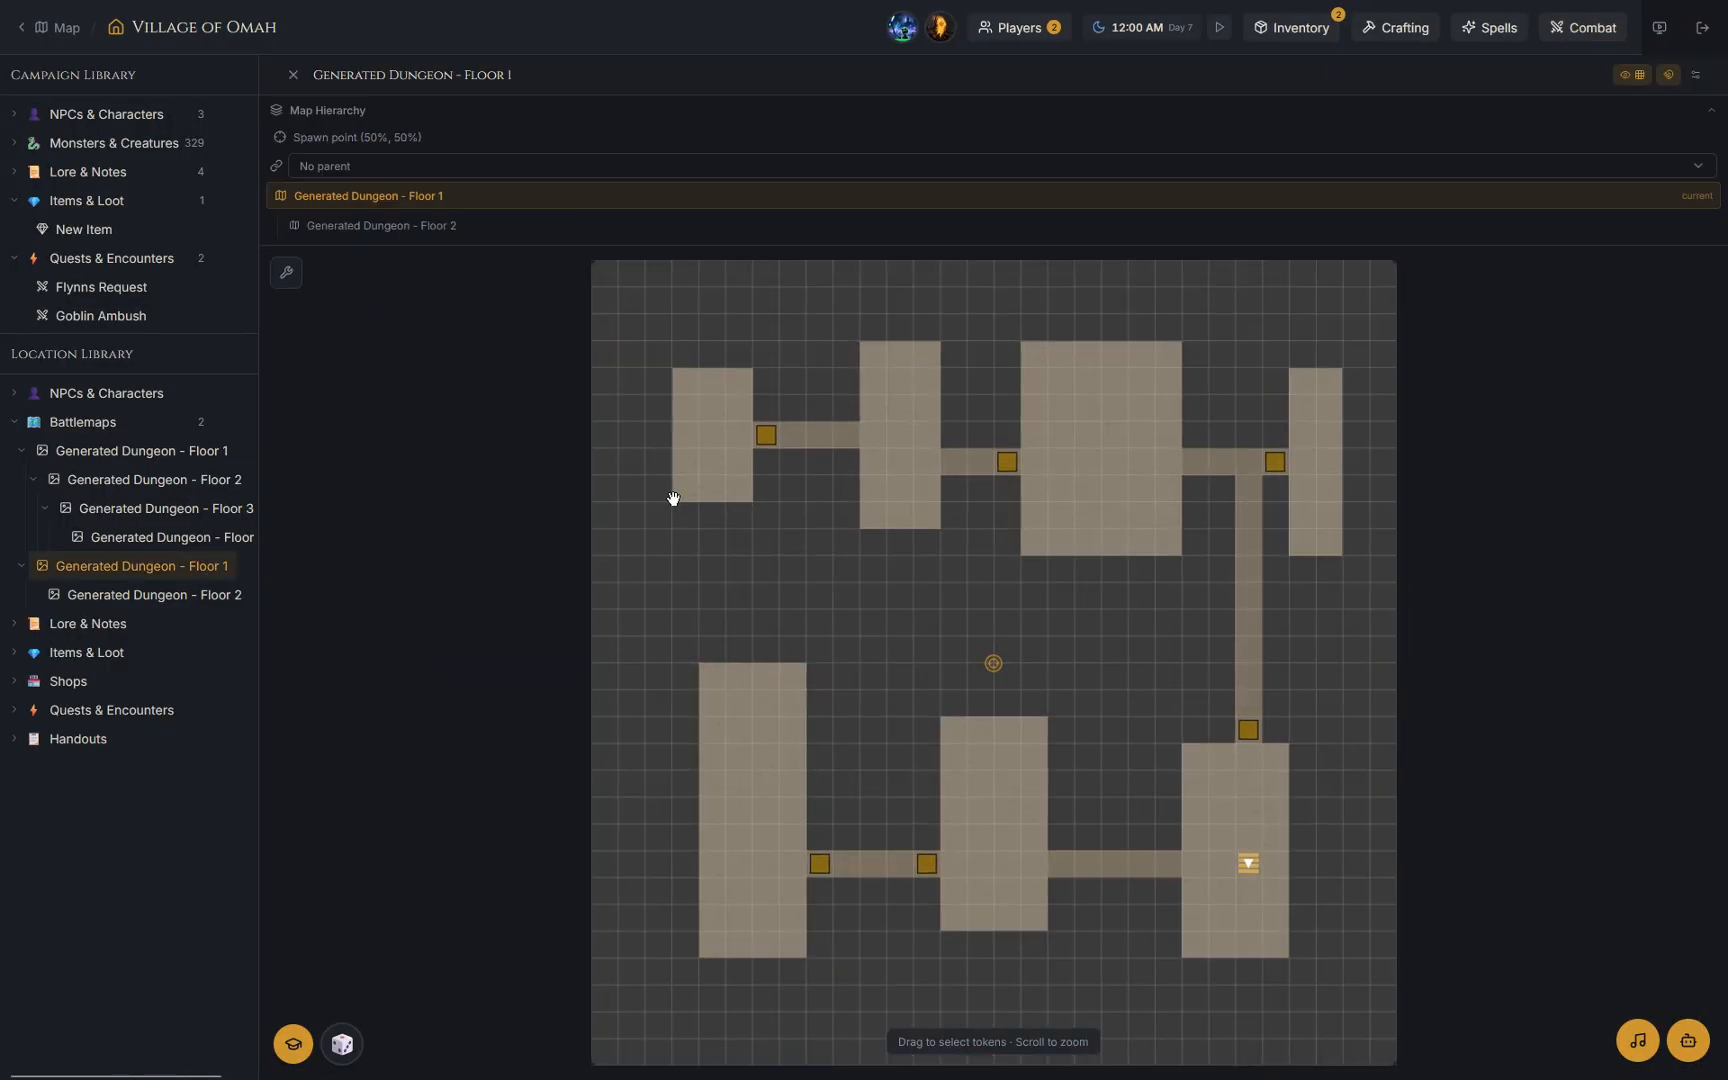
Go back to the world map and leave the Abyss of Beremor campaign for the campaign list.
{"action": "left_click", "coordinate": [22, 28]}
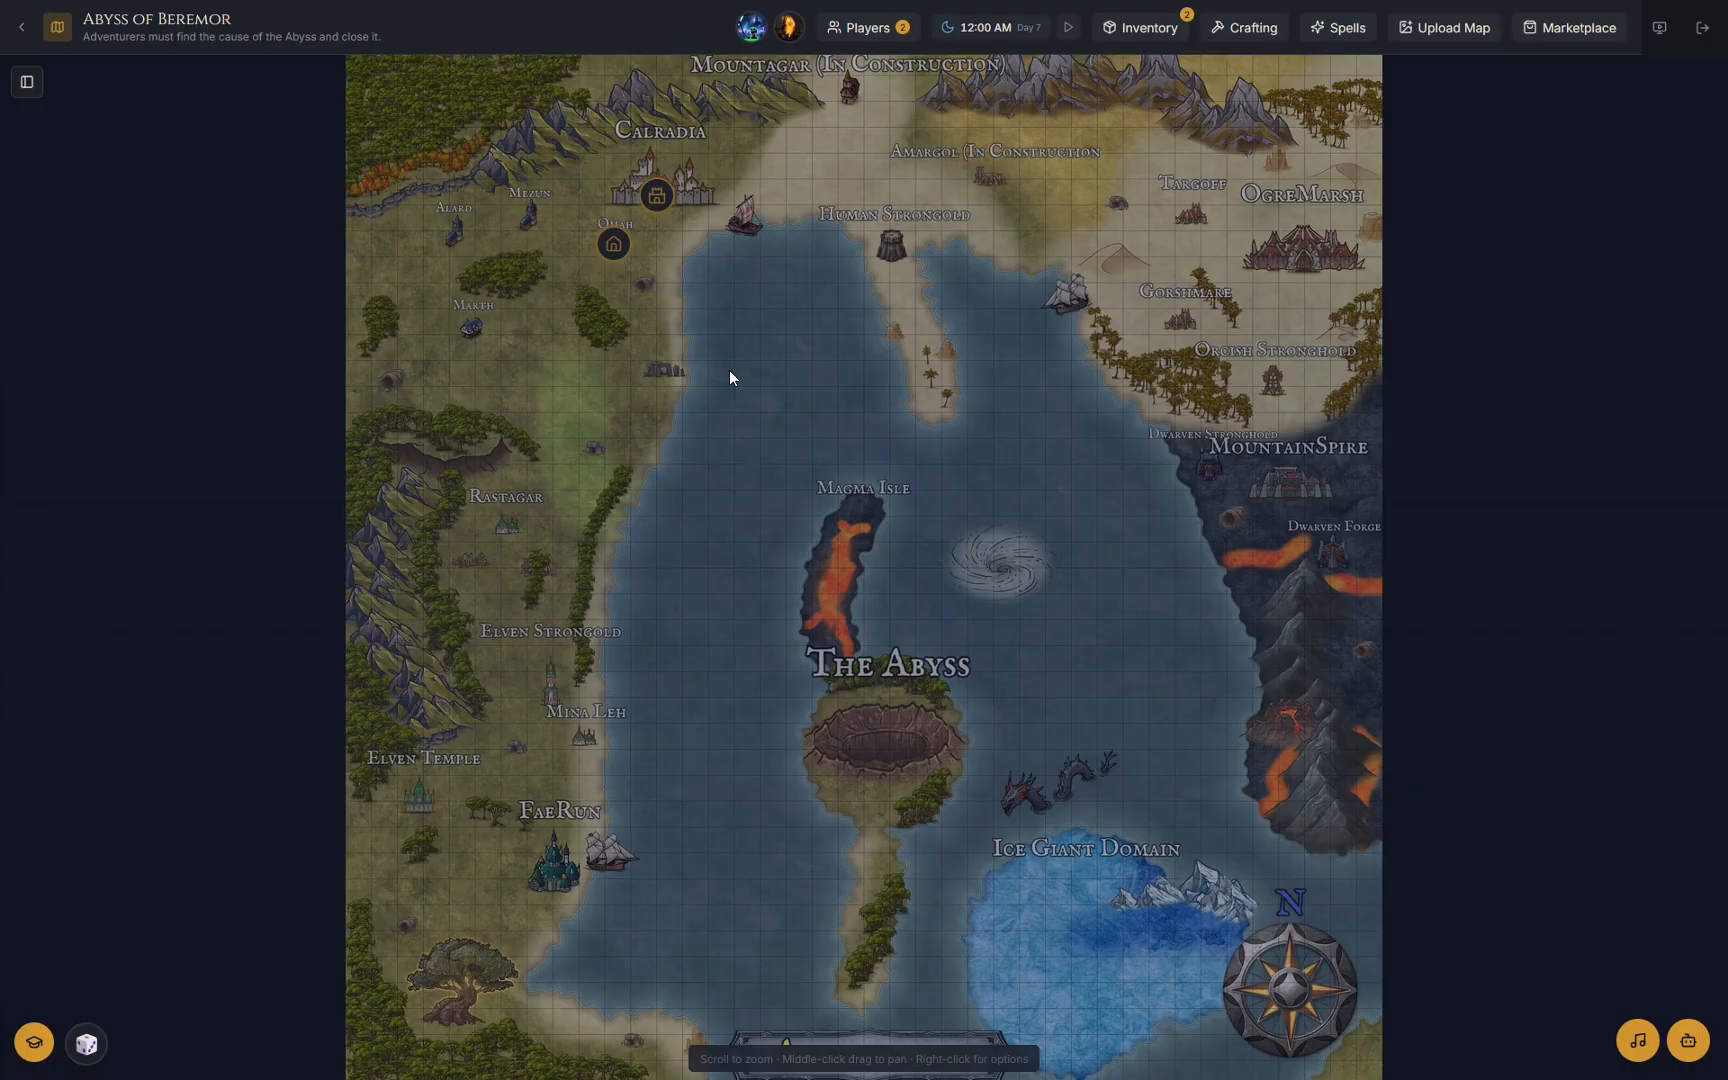
{"action": "scroll", "coordinate": [729, 370], "scroll_direction": "up", "scroll_amount": 3}
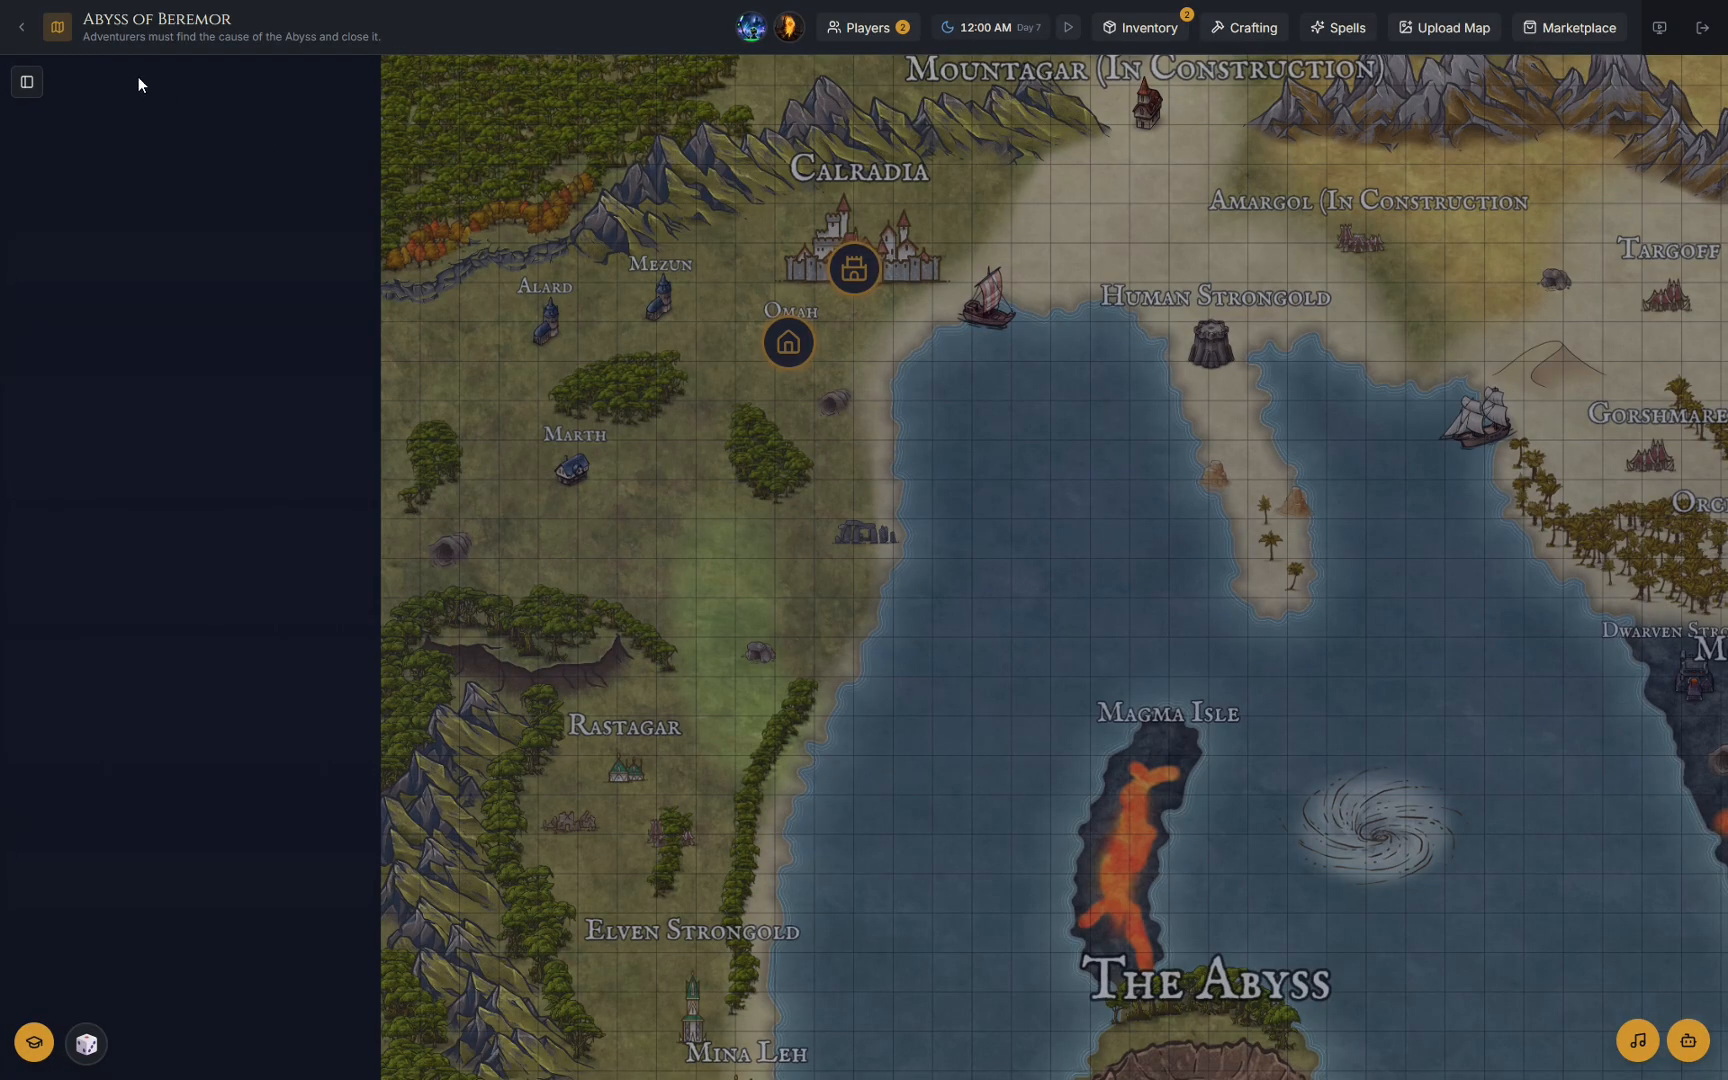
{"action": "left_click", "coordinate": [24, 28]}
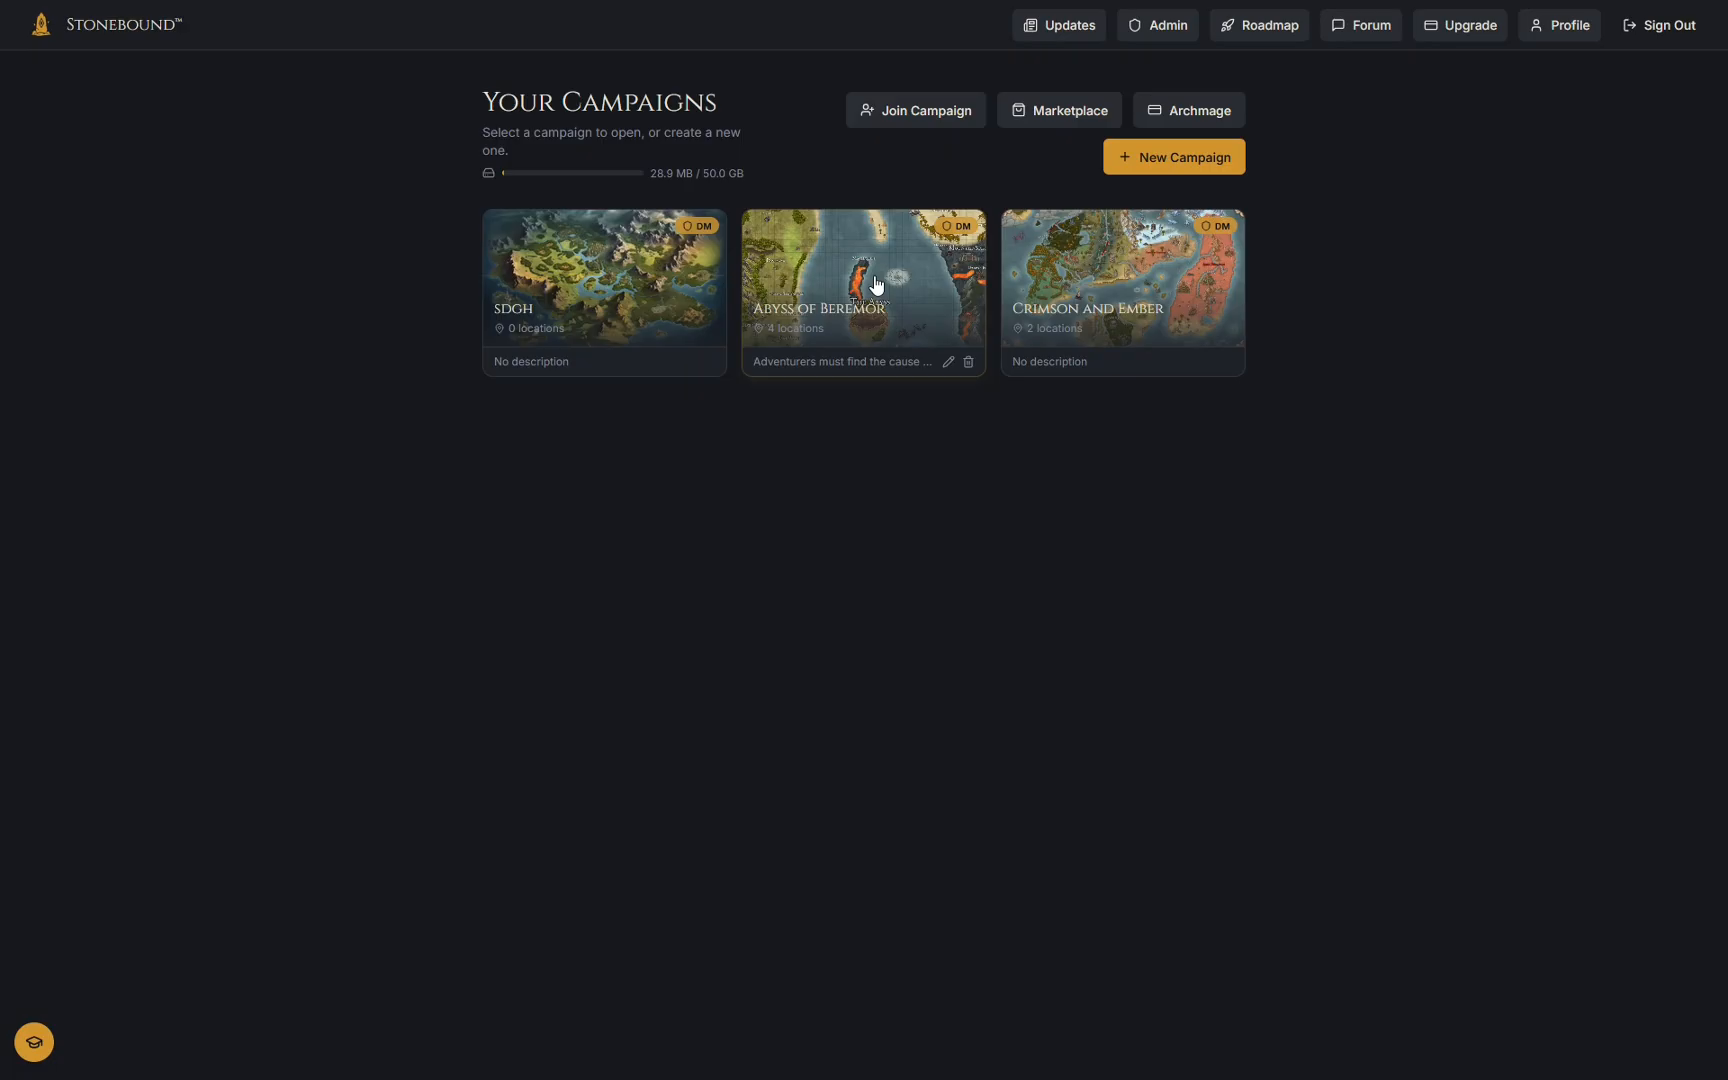
{"action": "left_click_drag", "start_coordinate": [1262, 184], "coordinate": [1325, 410]}
{"action": "left_click", "coordinate": [1369, 403]}
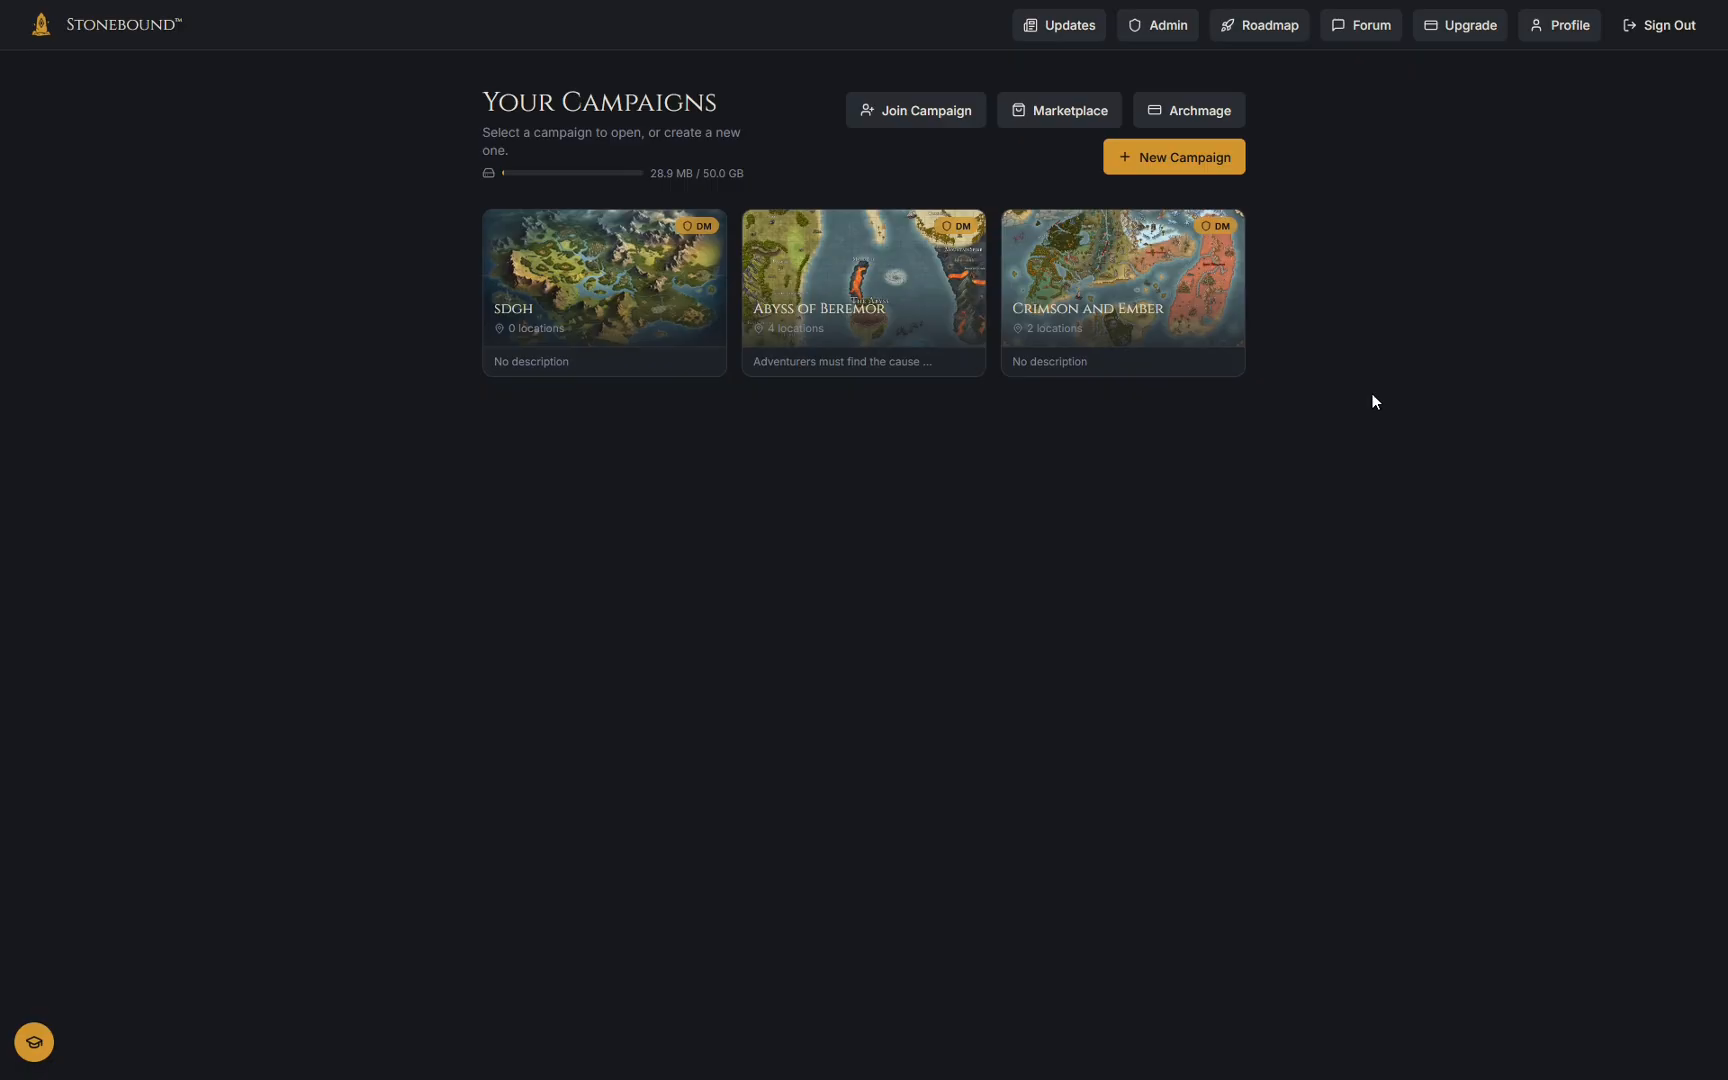